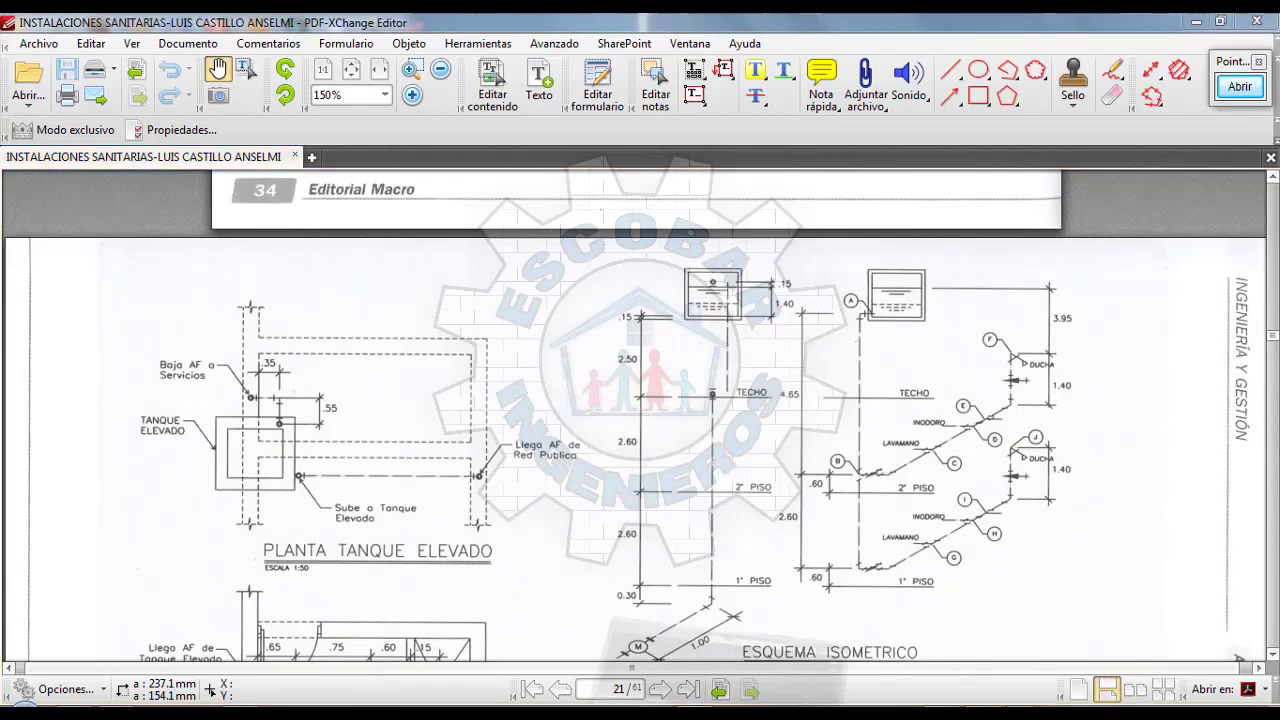
Switch to the AutoCAD drawing and examine Fig. 8: the elevated tank plan, the isometric scheme and the pipe calculation table
key(alt+Tab)
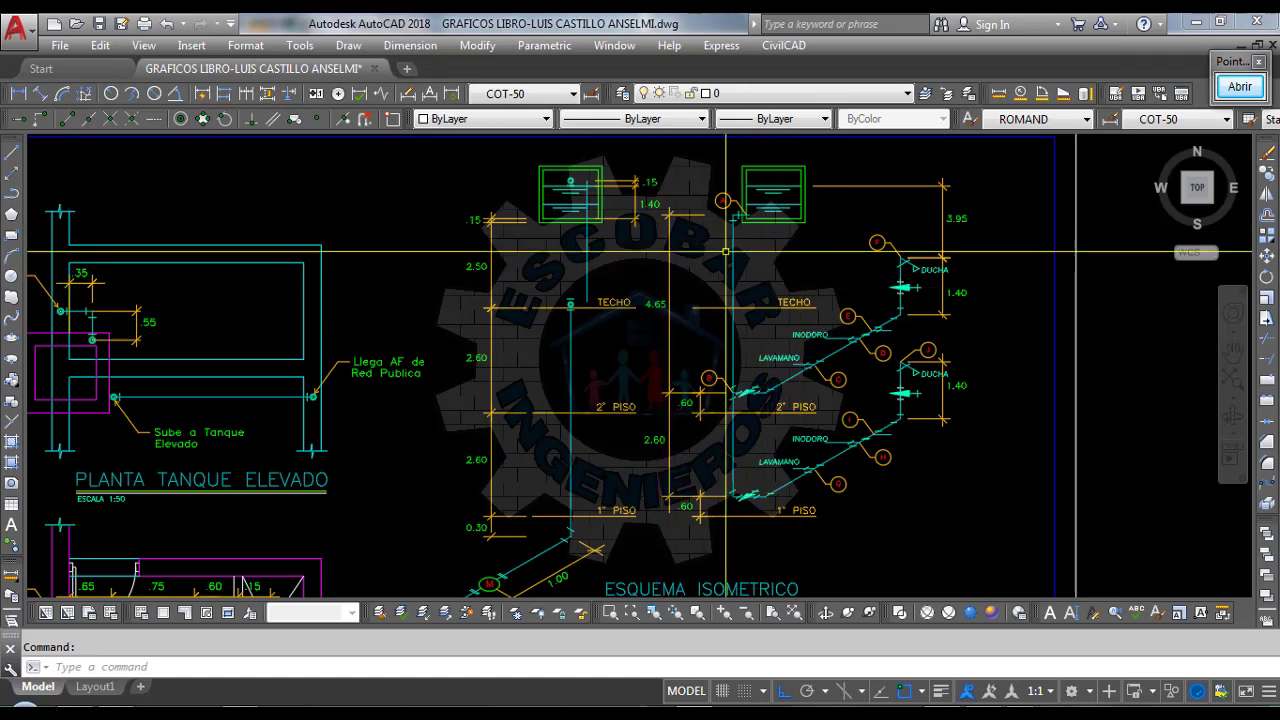
scroll(722, 295, down, 1)
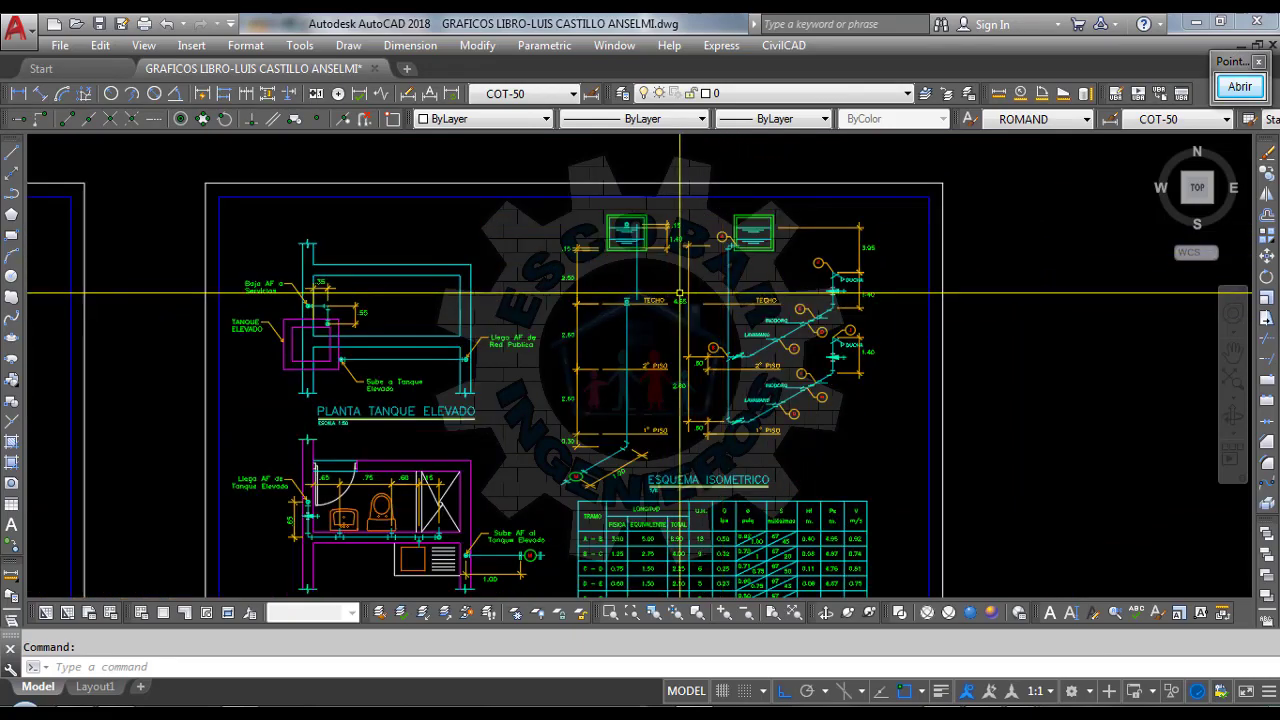
scroll(722, 295, up, 1)
scroll(686, 330, down, 2)
scroll(675, 430, up, 3)
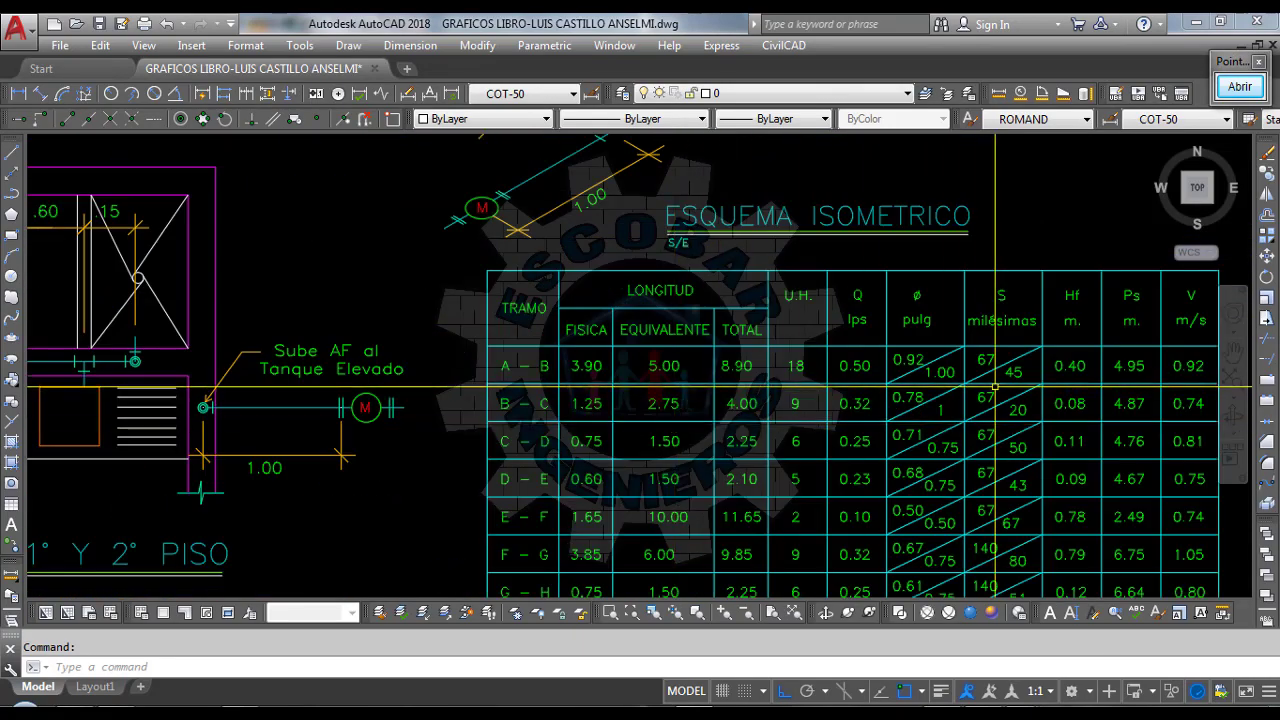
scroll(675, 430, up, 1)
scroll(611, 252, down, 4)
scroll(606, 380, down, 3)
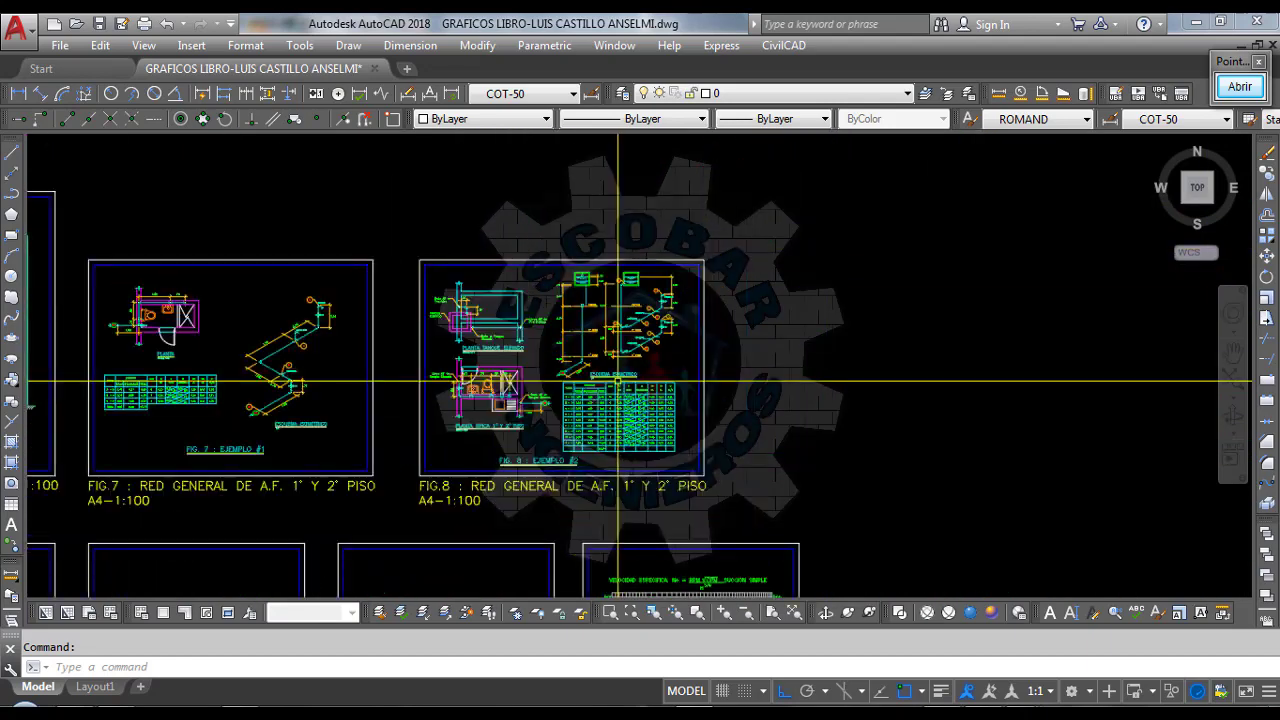
scroll(607, 274, up, 4)
scroll(607, 302, up, 2)
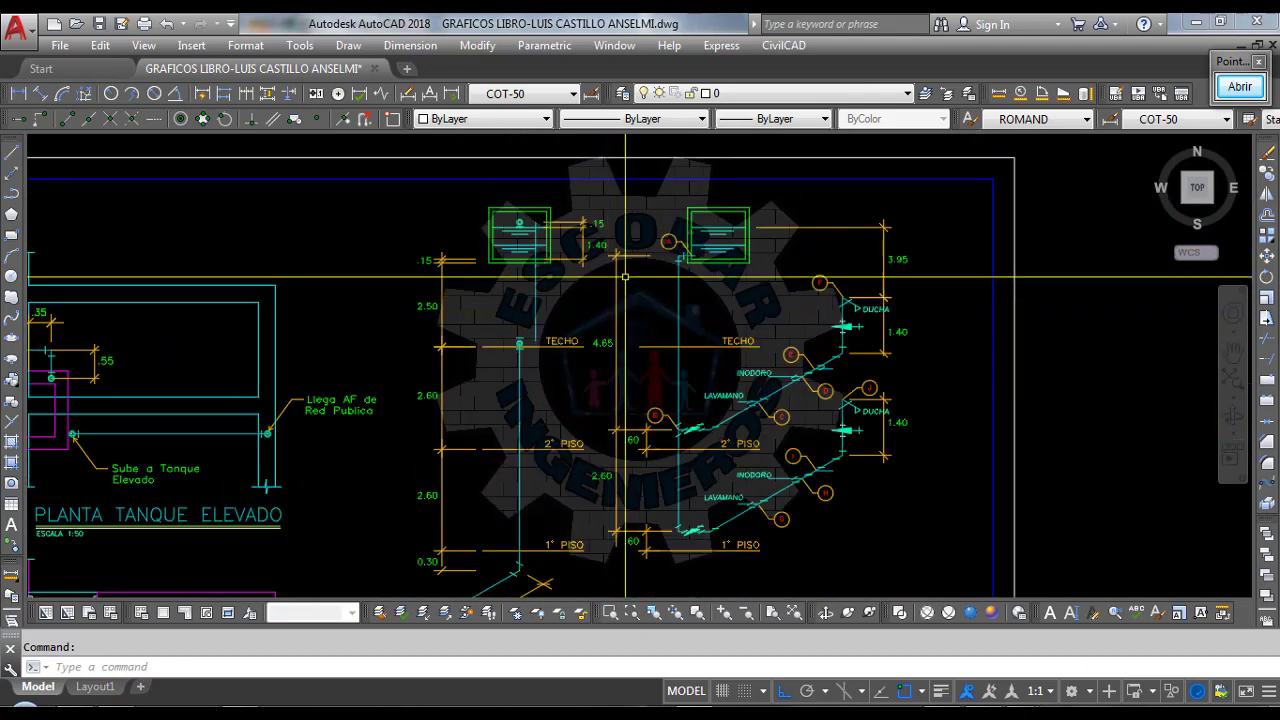
scroll(615, 270, down, 3)
scroll(622, 262, up, 3)
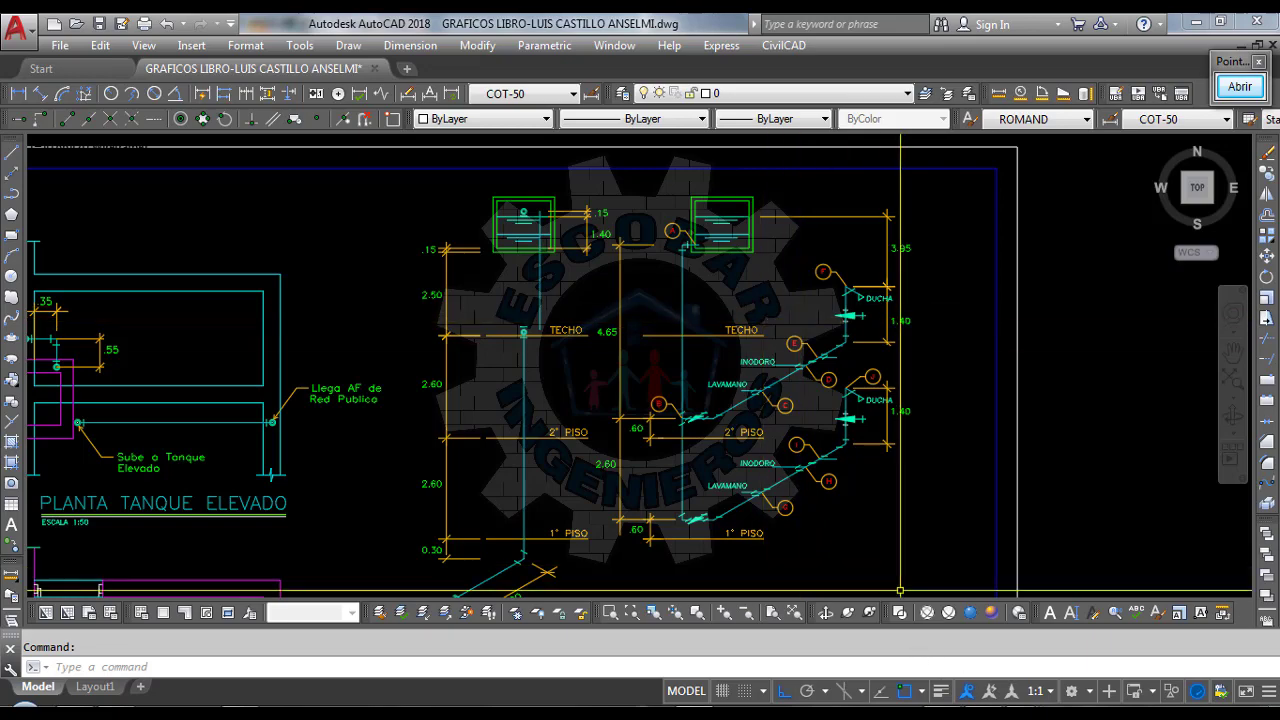
Switch to the sanitary installations design program and open the distribution network's critical slope calculation
click(1143, 630)
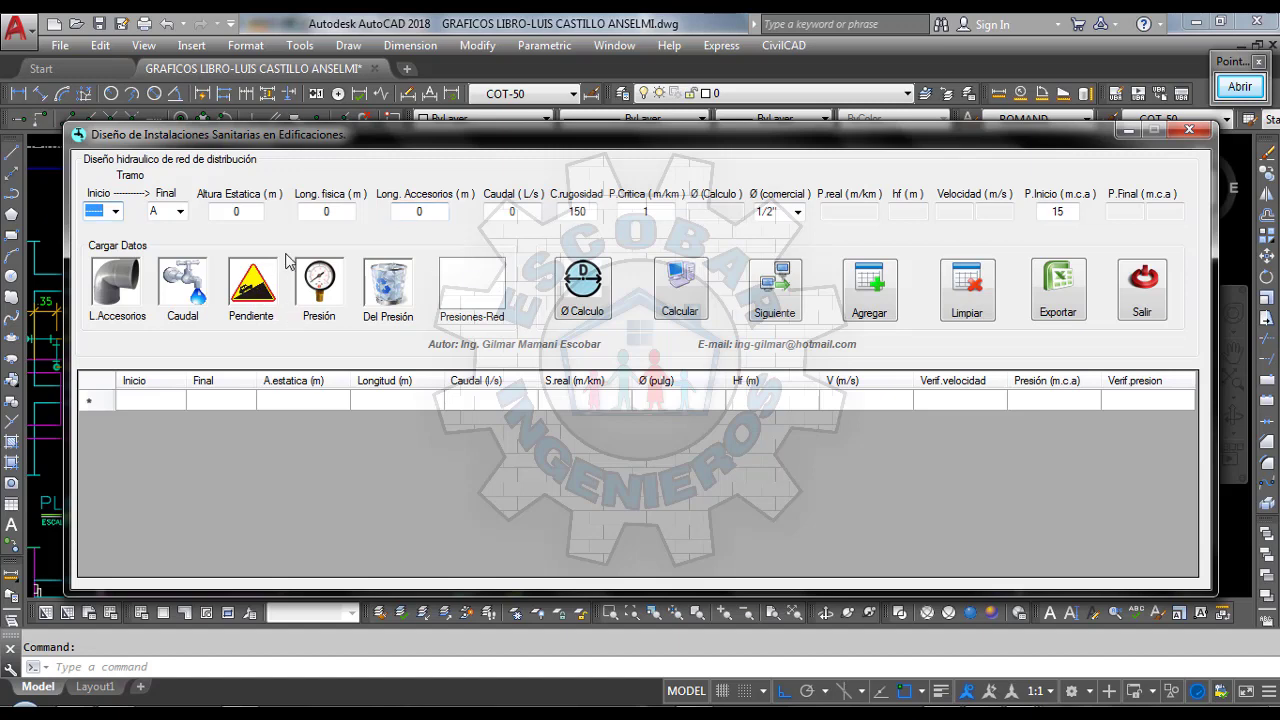
click(252, 285)
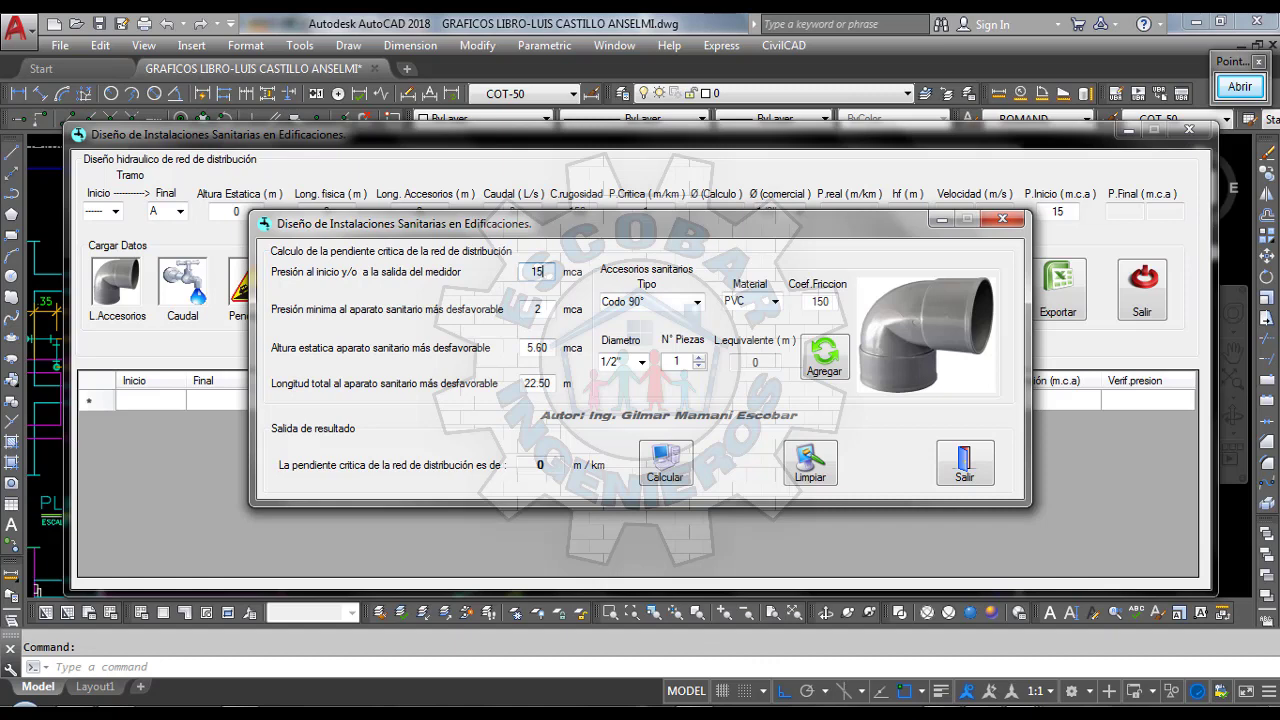
Switch to the PDF book and read the distribution network section on available pressure and conduction factor
click(940, 625)
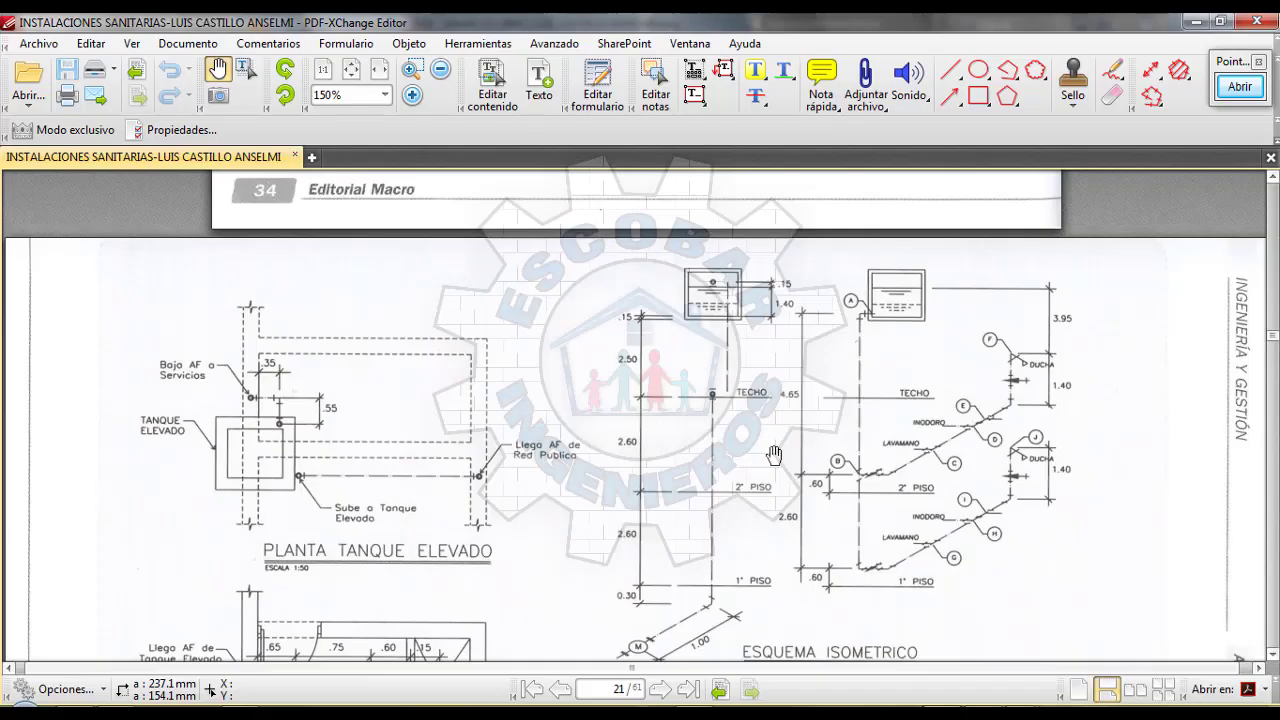
scroll(751, 414, down, 10)
scroll(751, 414, down, 8)
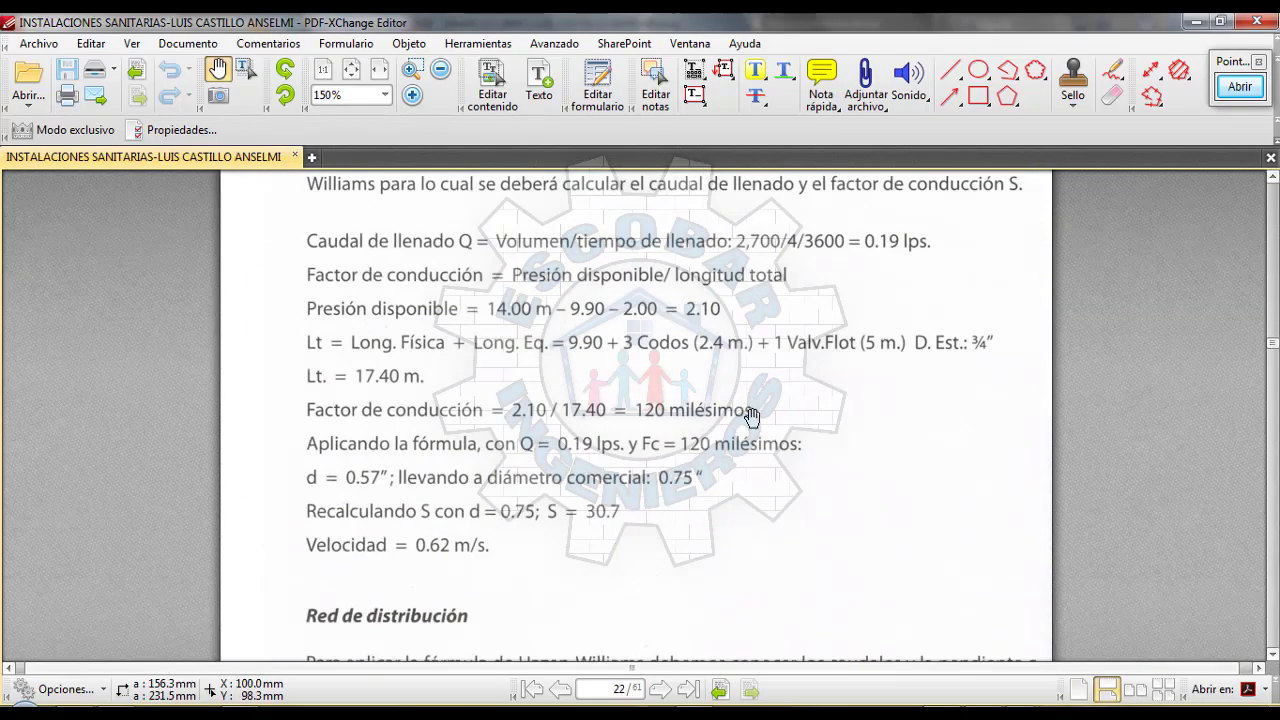
scroll(752, 417, up, 2)
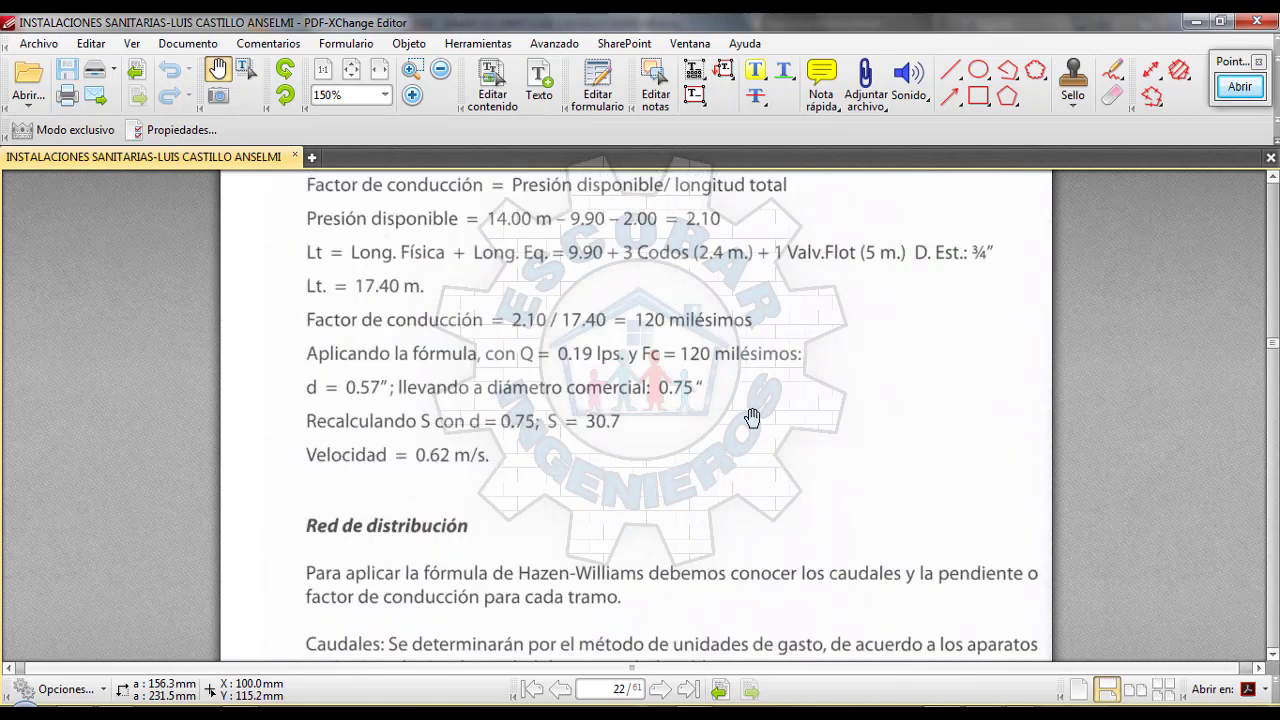
scroll(752, 417, down, 6)
scroll(752, 424, up, 2)
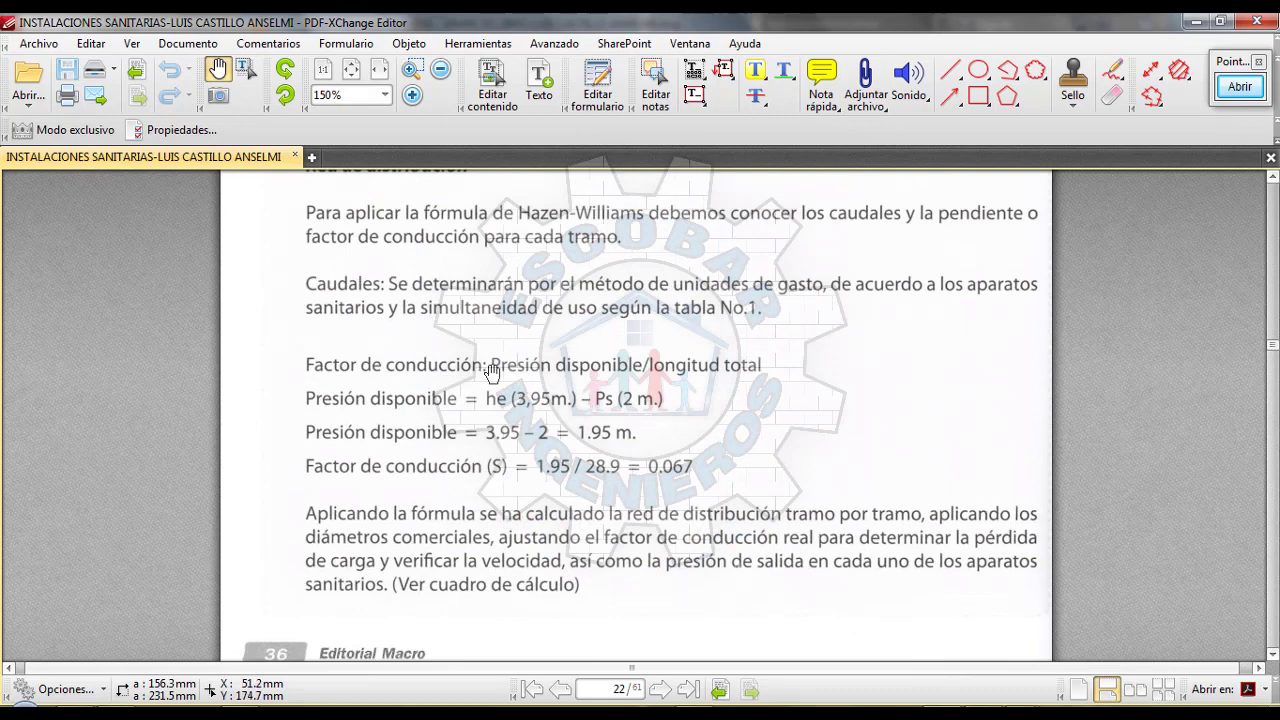
scroll(657, 397, up, 1)
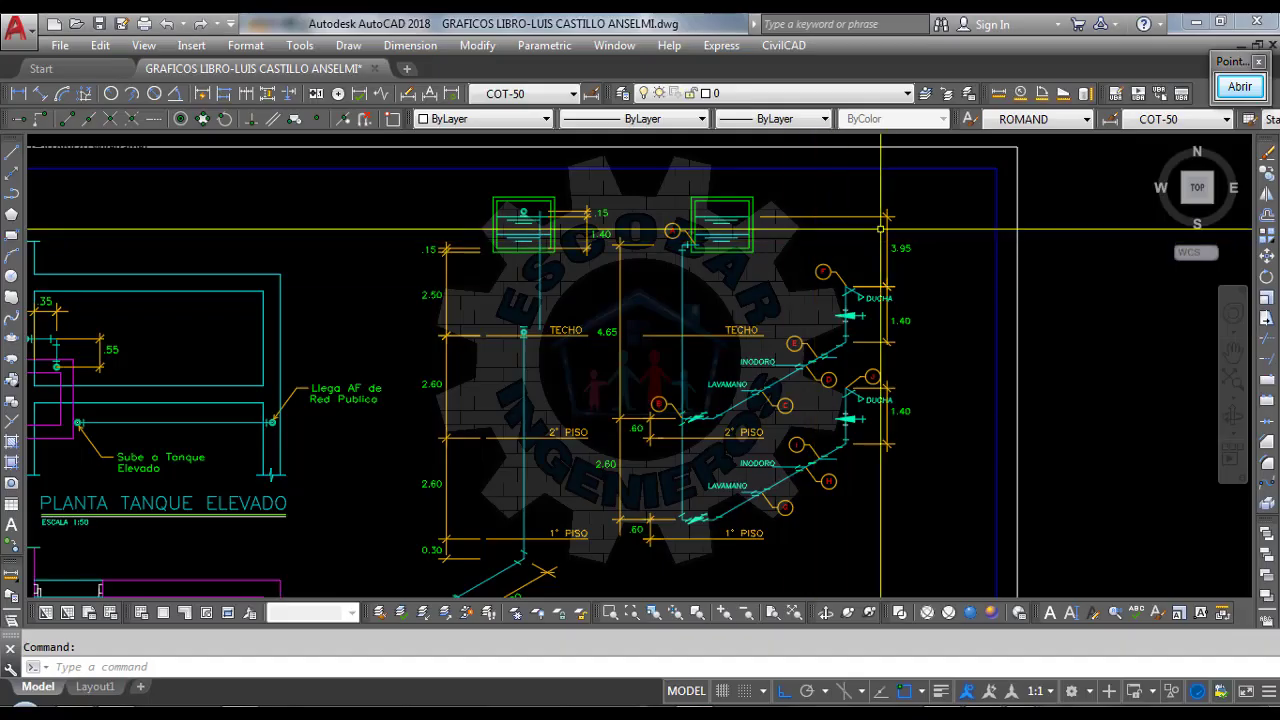
In the AutoCAD drawing, compare the Fig. 8 isometric scheme with the Fig. 7 example, checking the heights at the shower points
scroll(896, 207, up, 2)
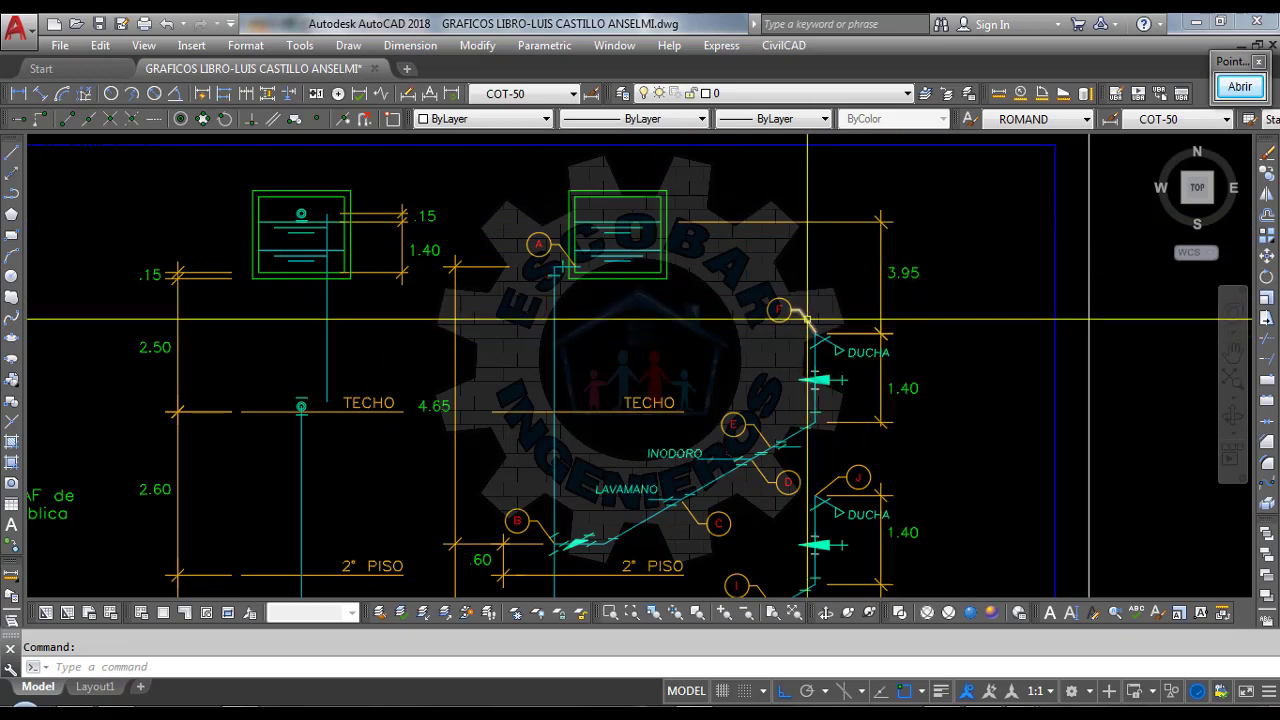
mouse_move(808, 320)
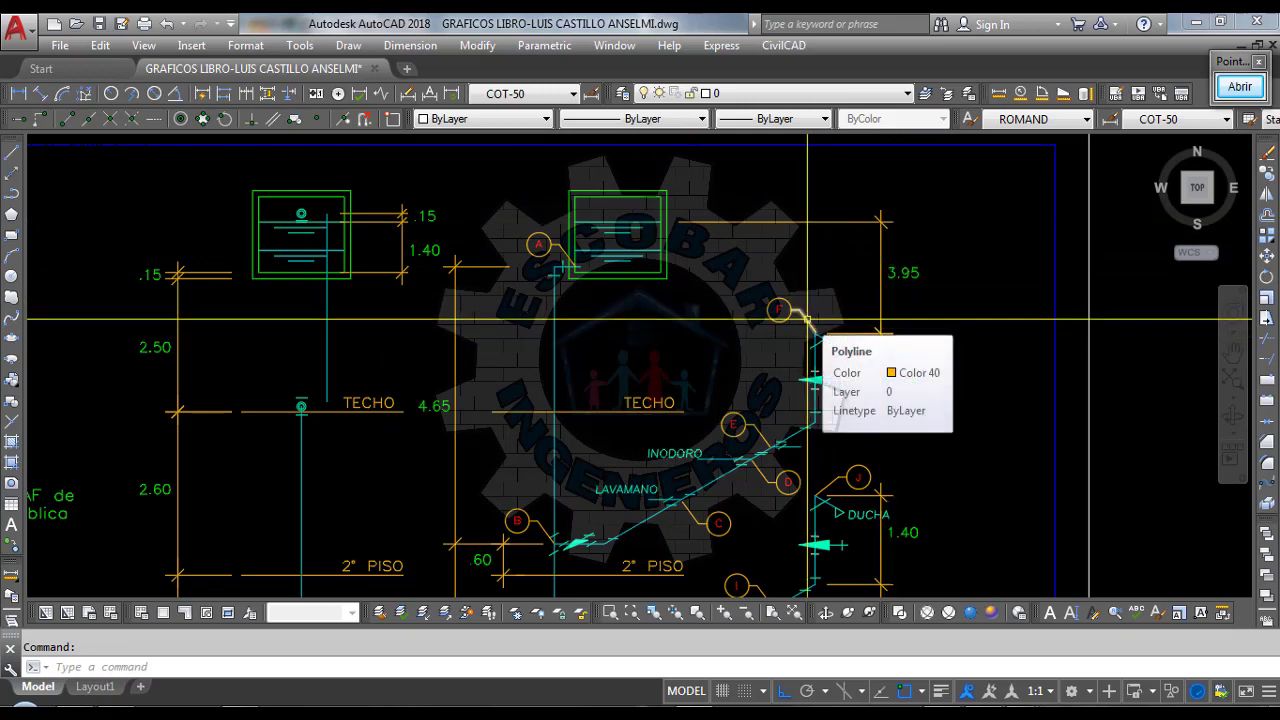
scroll(808, 320, down, 2)
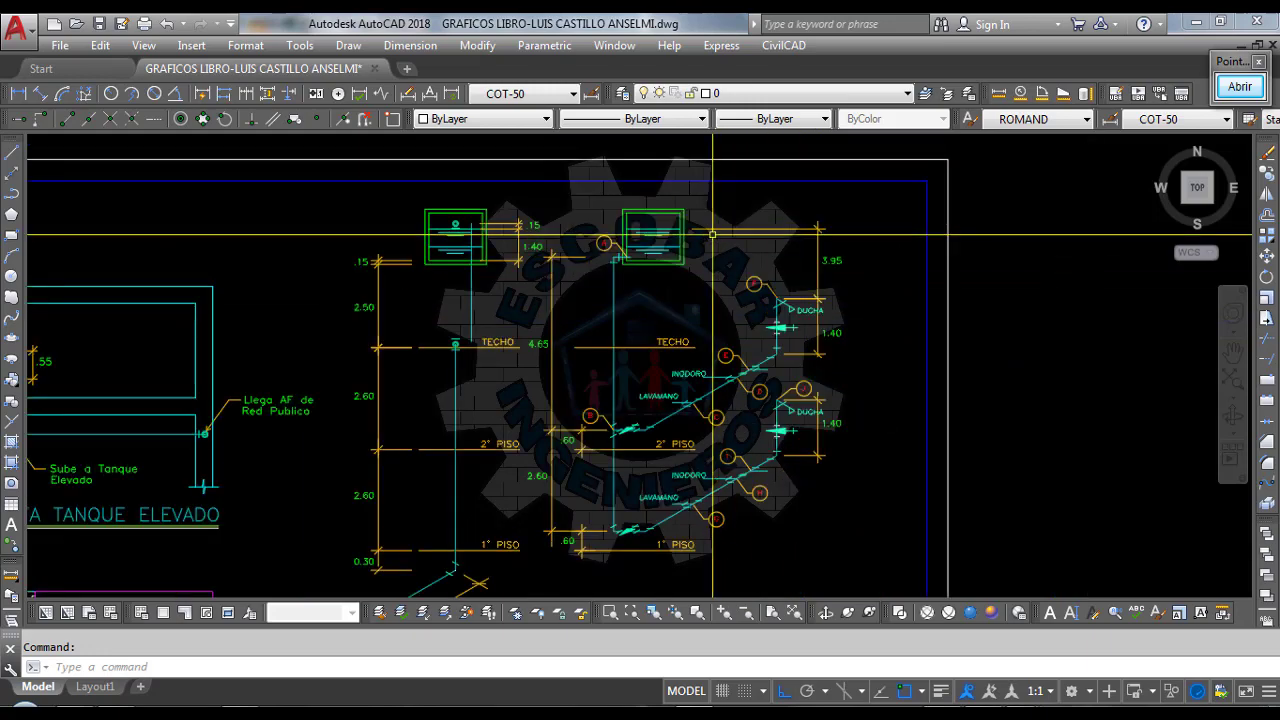
scroll(712, 234, down, 5)
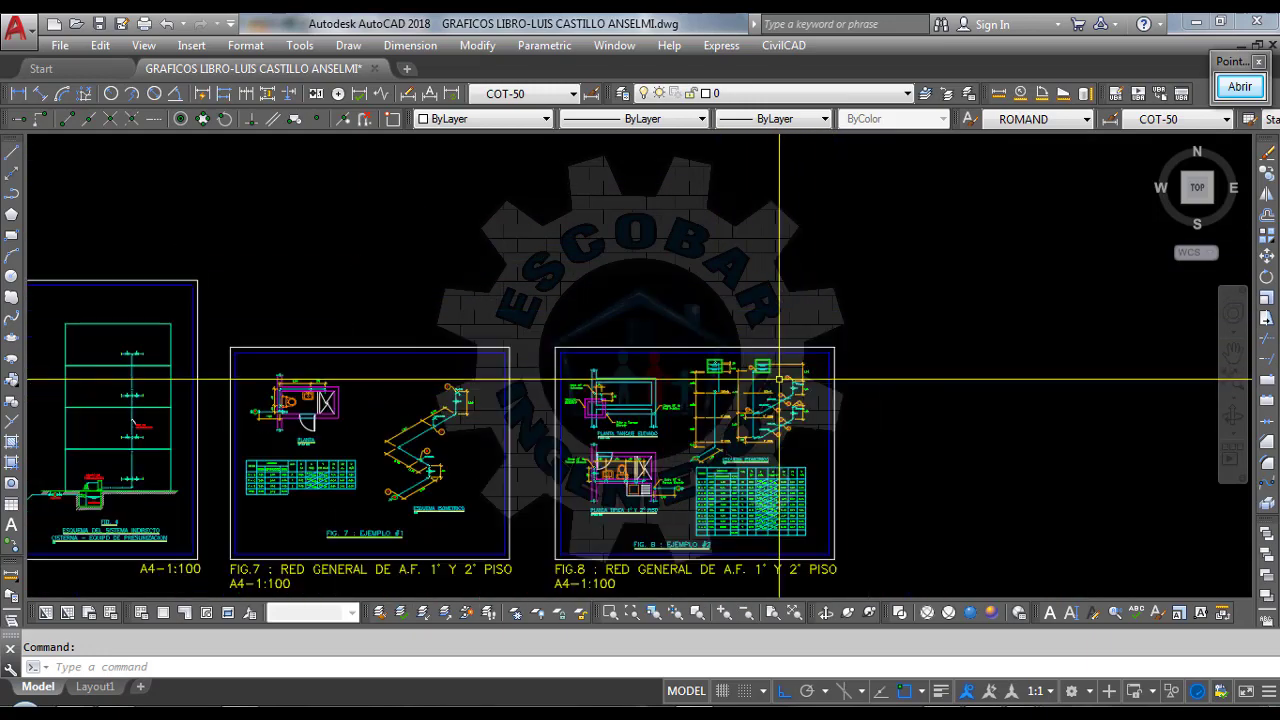
scroll(779, 380, down, 4)
scroll(493, 337, up, 3)
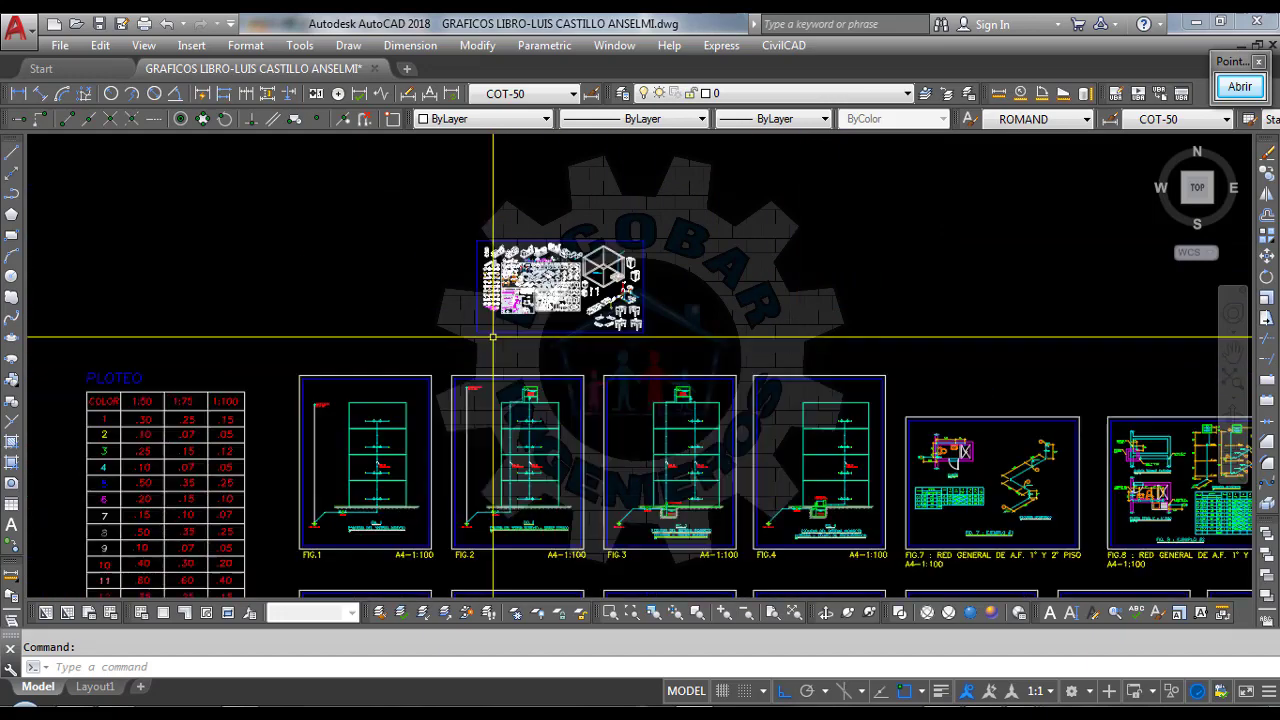
scroll(531, 271, down, 2)
scroll(694, 350, up, 6)
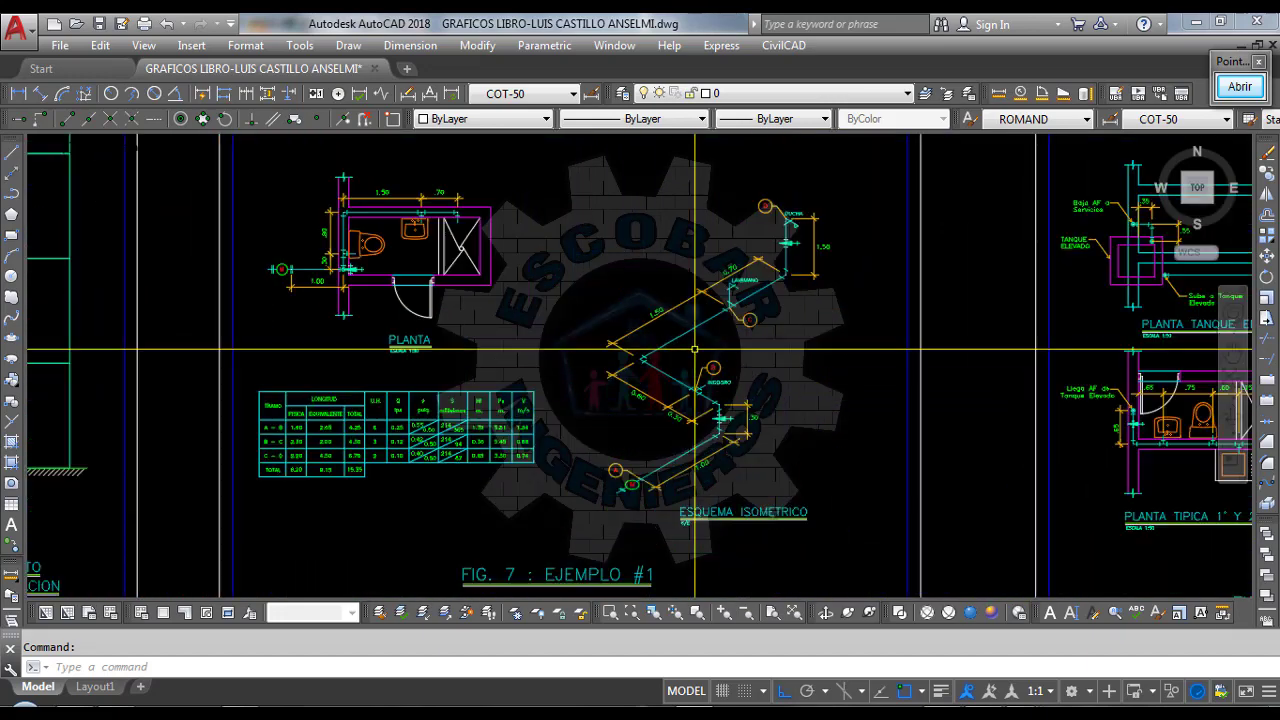
scroll(611, 466, down, 1)
scroll(640, 470, up, 3)
scroll(654, 488, down, 2)
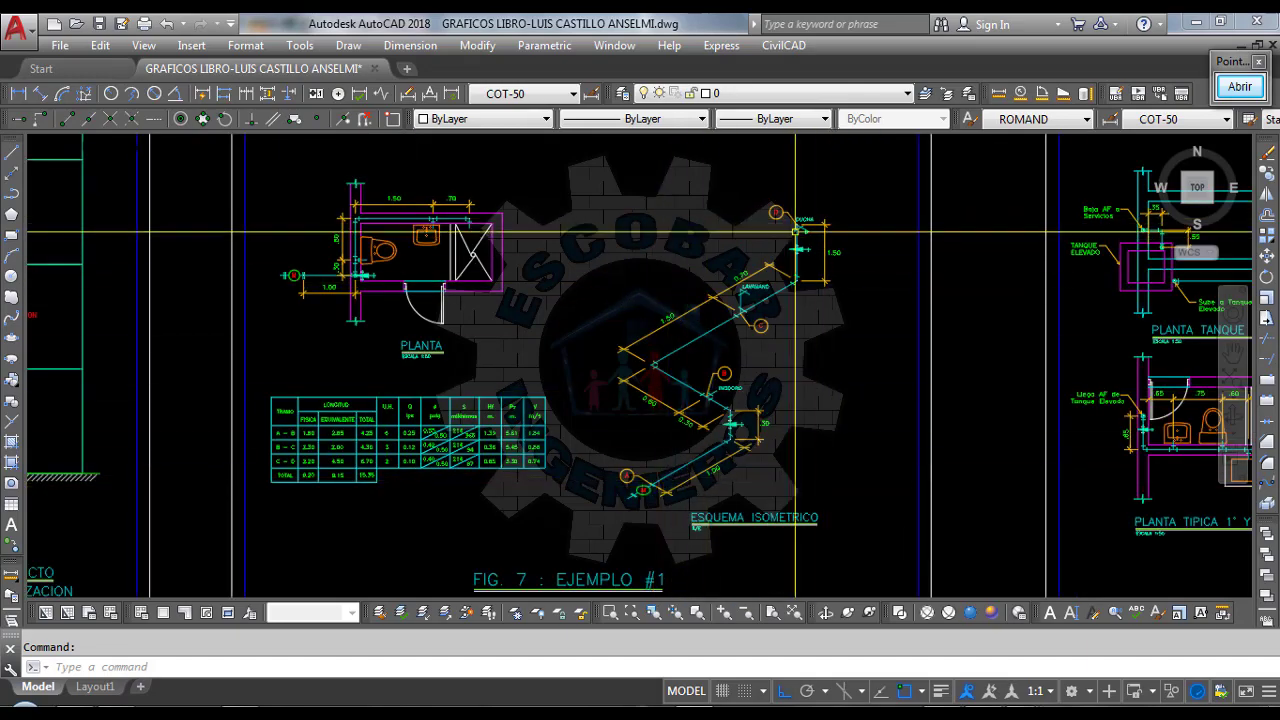
scroll(636, 315, down, 5)
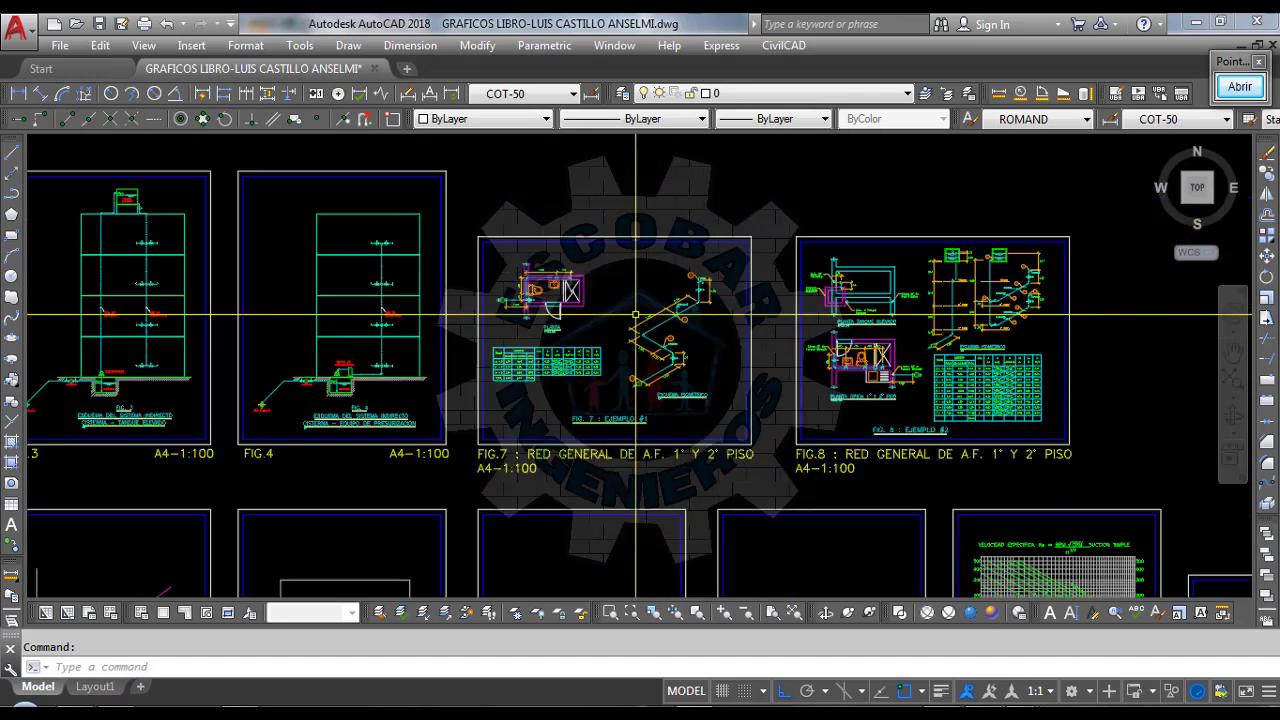
scroll(636, 315, up, 4)
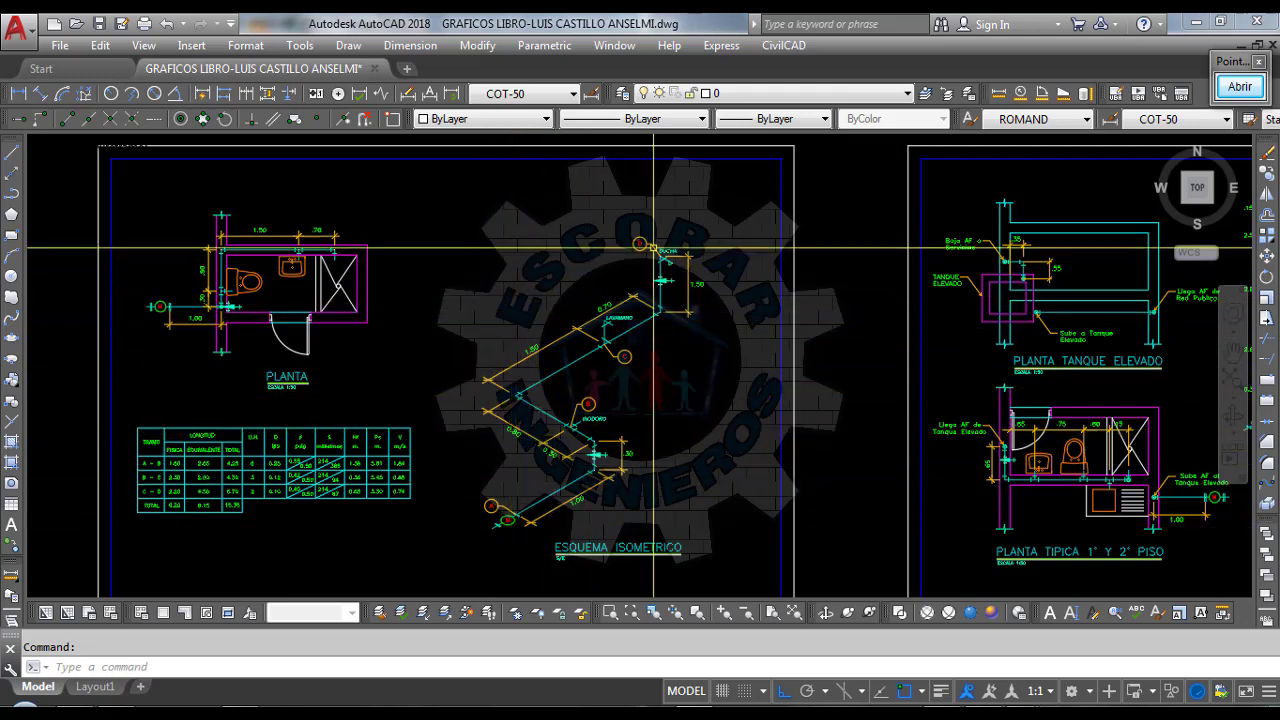
Return to the Fig. 8 isometric scheme and examine the height between the tank's water level and shower point F
scroll(517, 277, down, 5)
scroll(988, 270, up, 4)
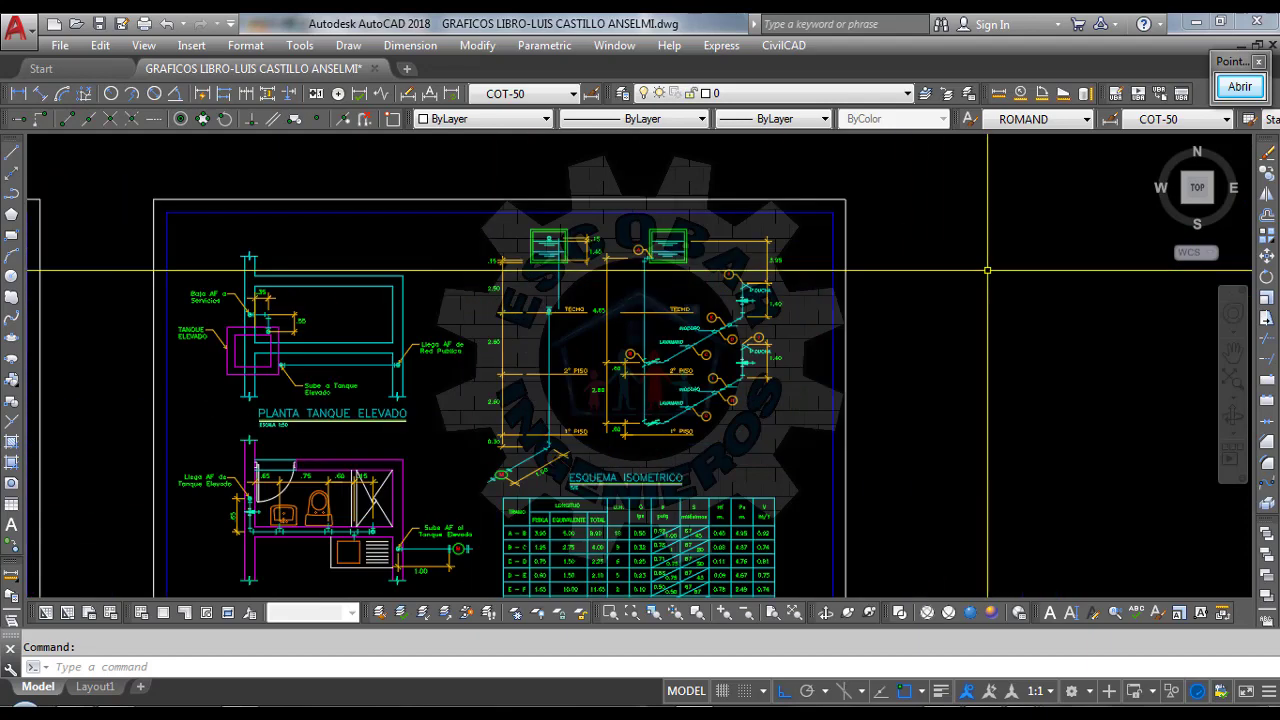
scroll(760, 272, up, 2)
scroll(737, 255, down, 3)
scroll(737, 253, up, 1)
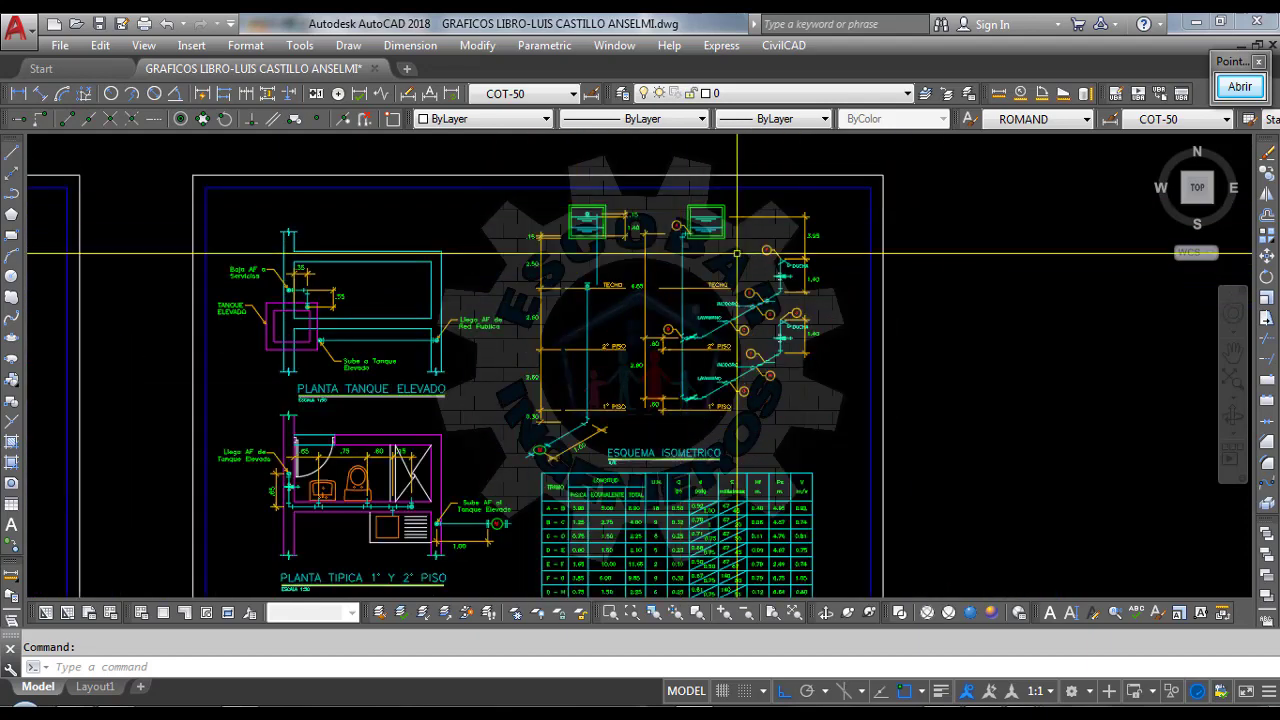
scroll(737, 253, up, 2)
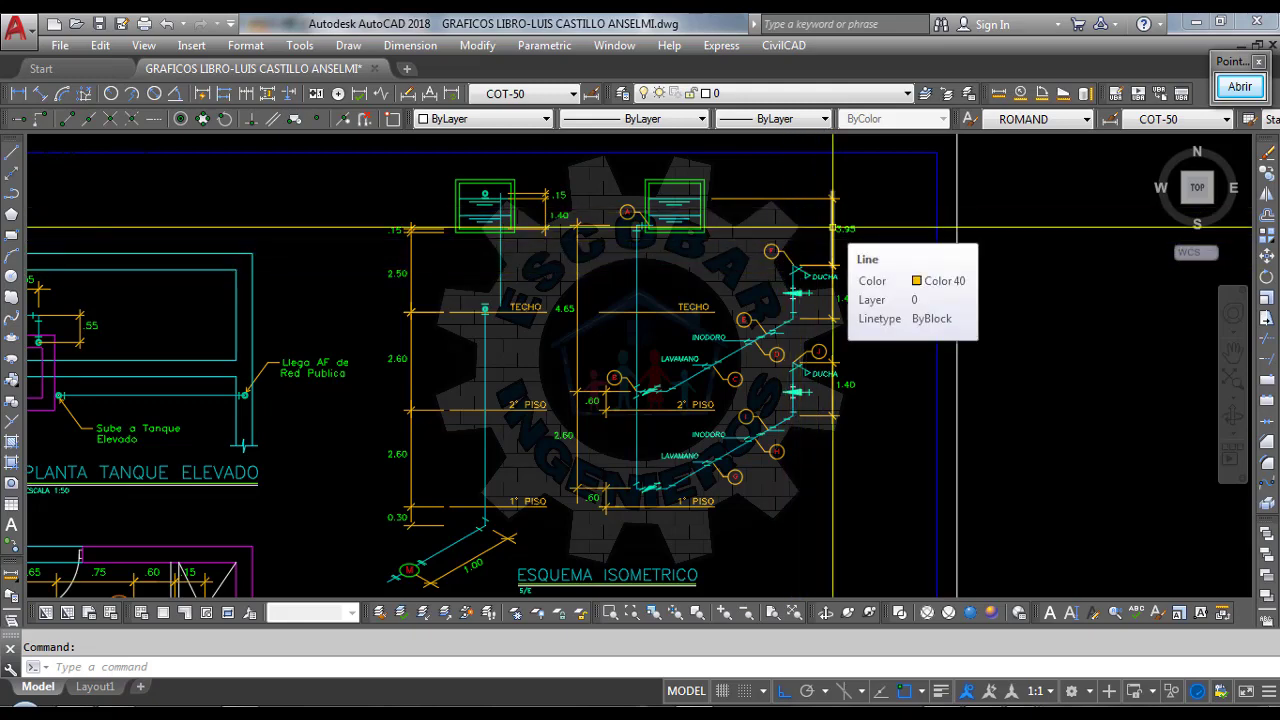
scroll(833, 228, up, 2)
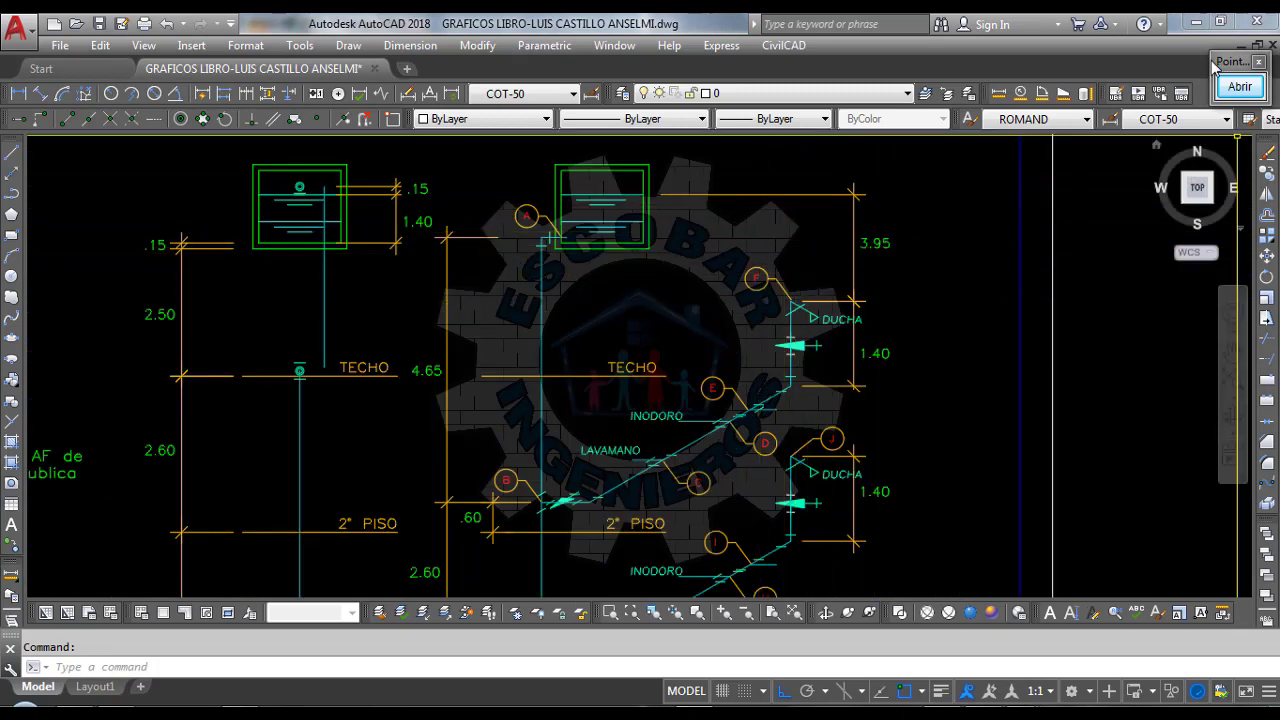
Temporarily mark the height dimension between the tank's water level and shower point F with a red rectangle, then close the screen annotation
click(1238, 88)
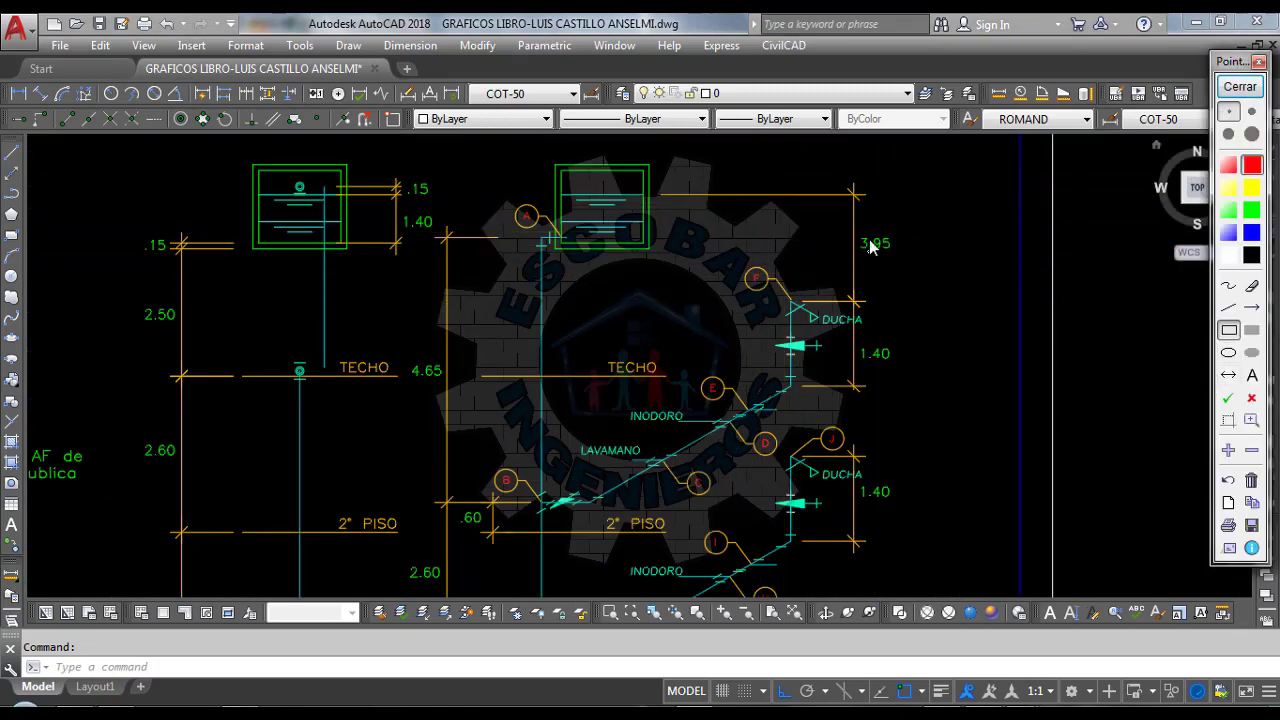
drag(862, 226, 906, 259)
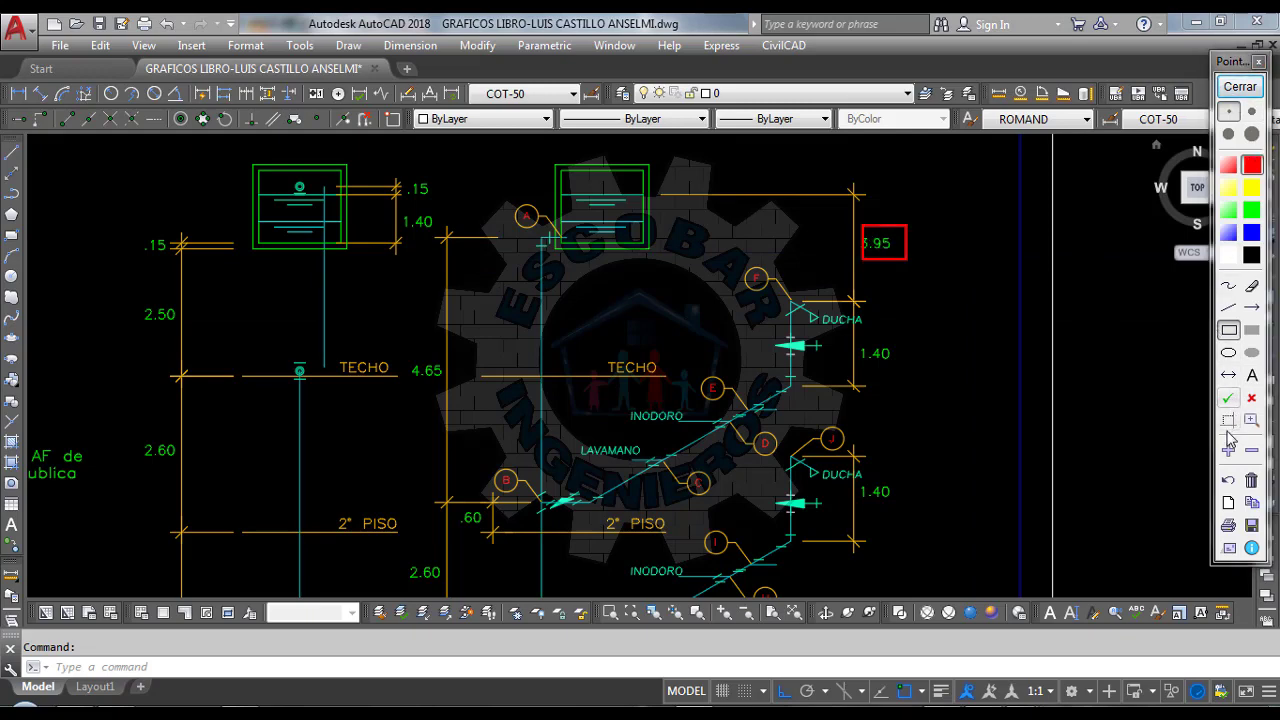
click(1251, 481)
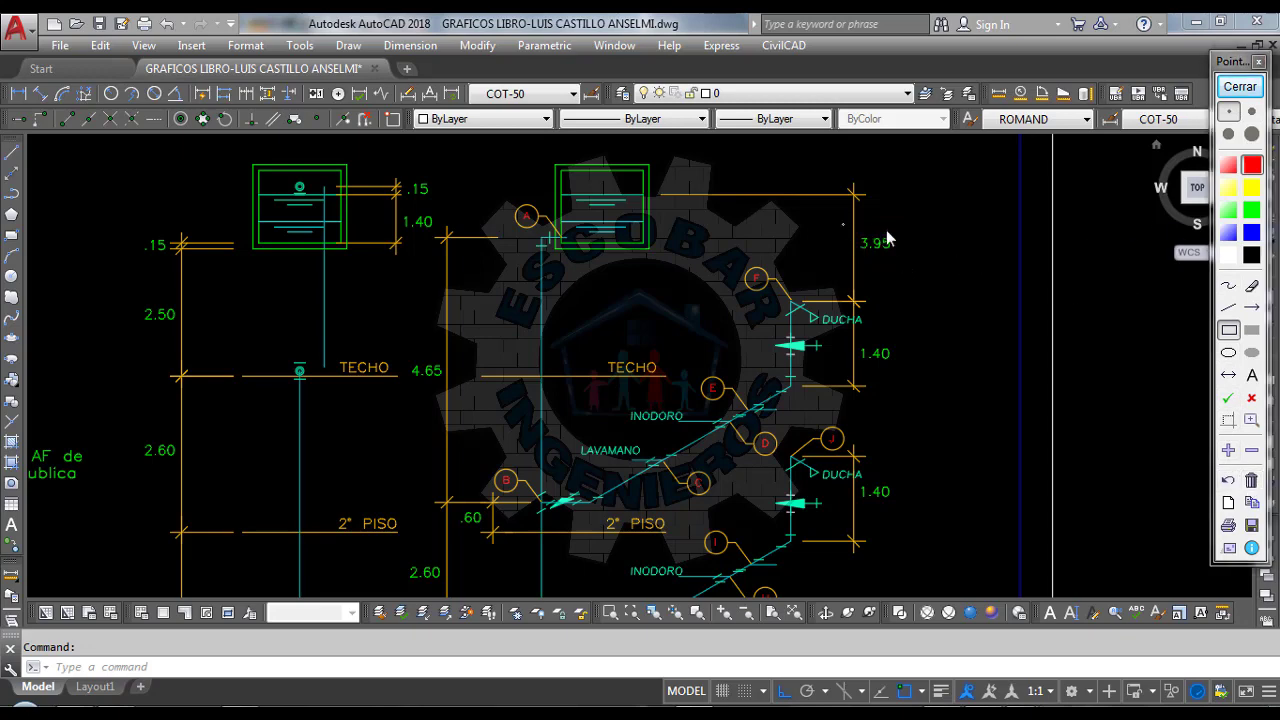
drag(843, 224, 927, 260)
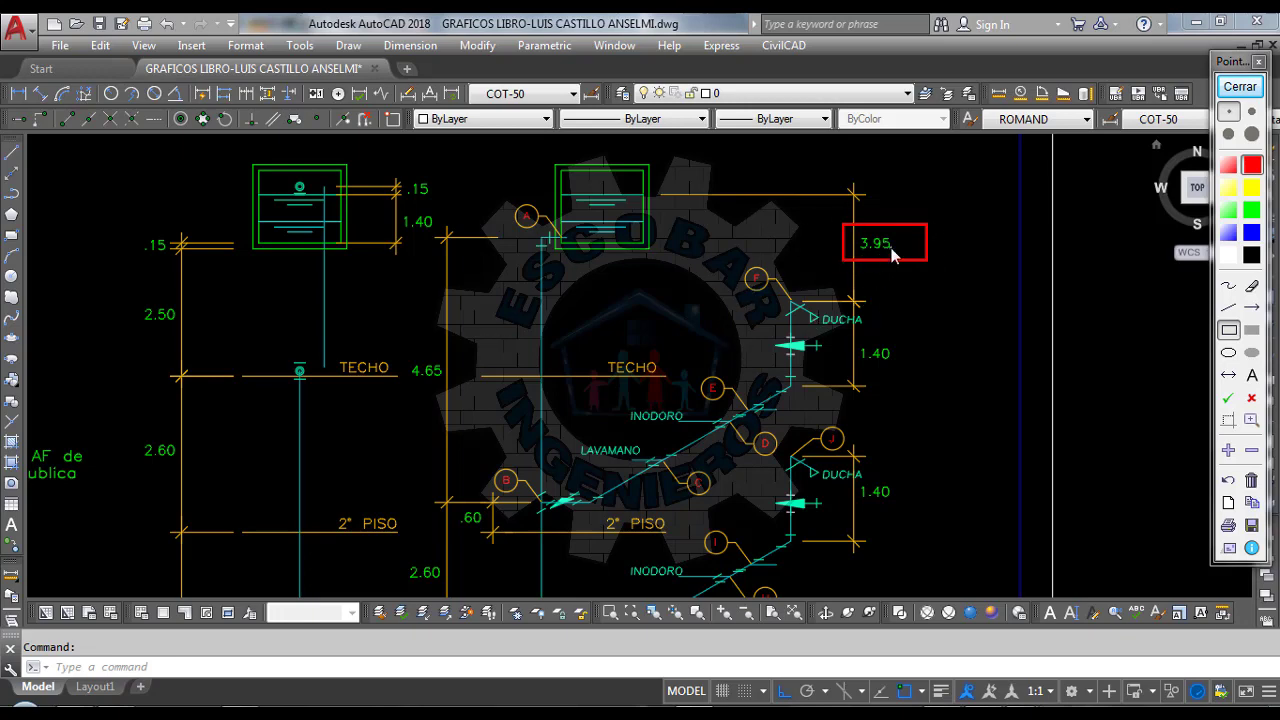
click(1240, 86)
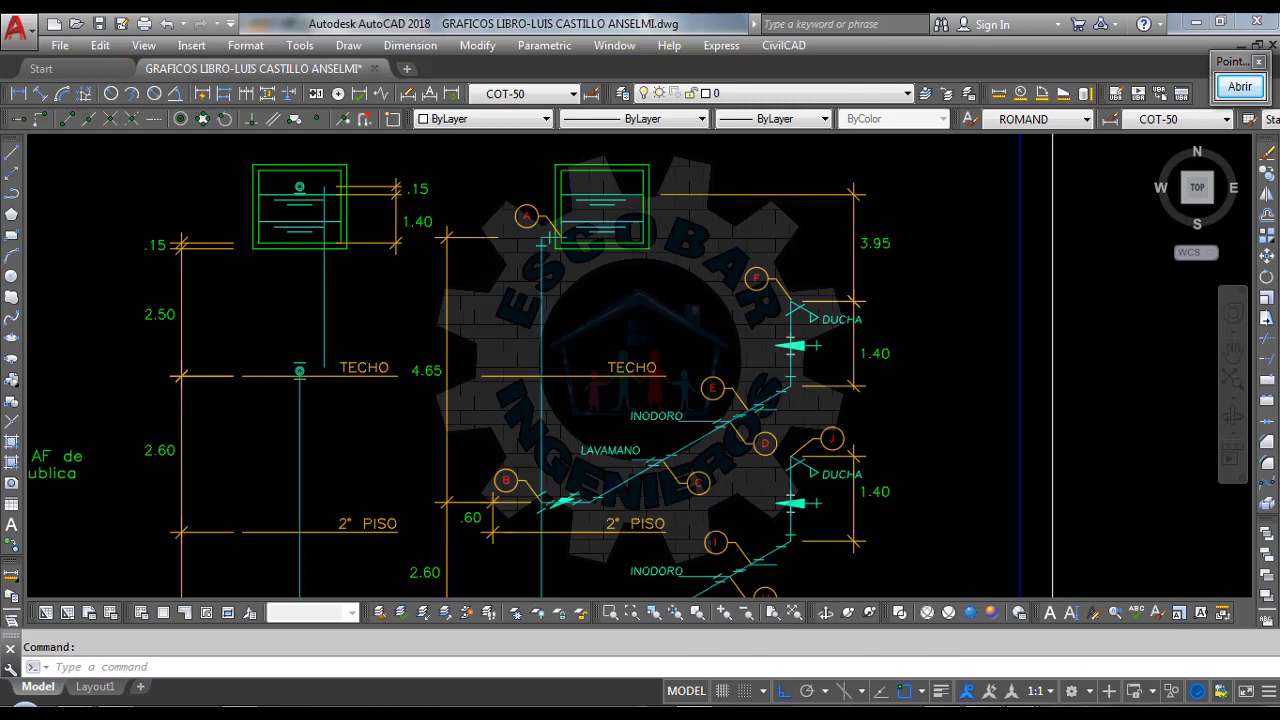
Return to the critical slope calculation and set the initial pressure to 3.95 mca
click(1157, 614)
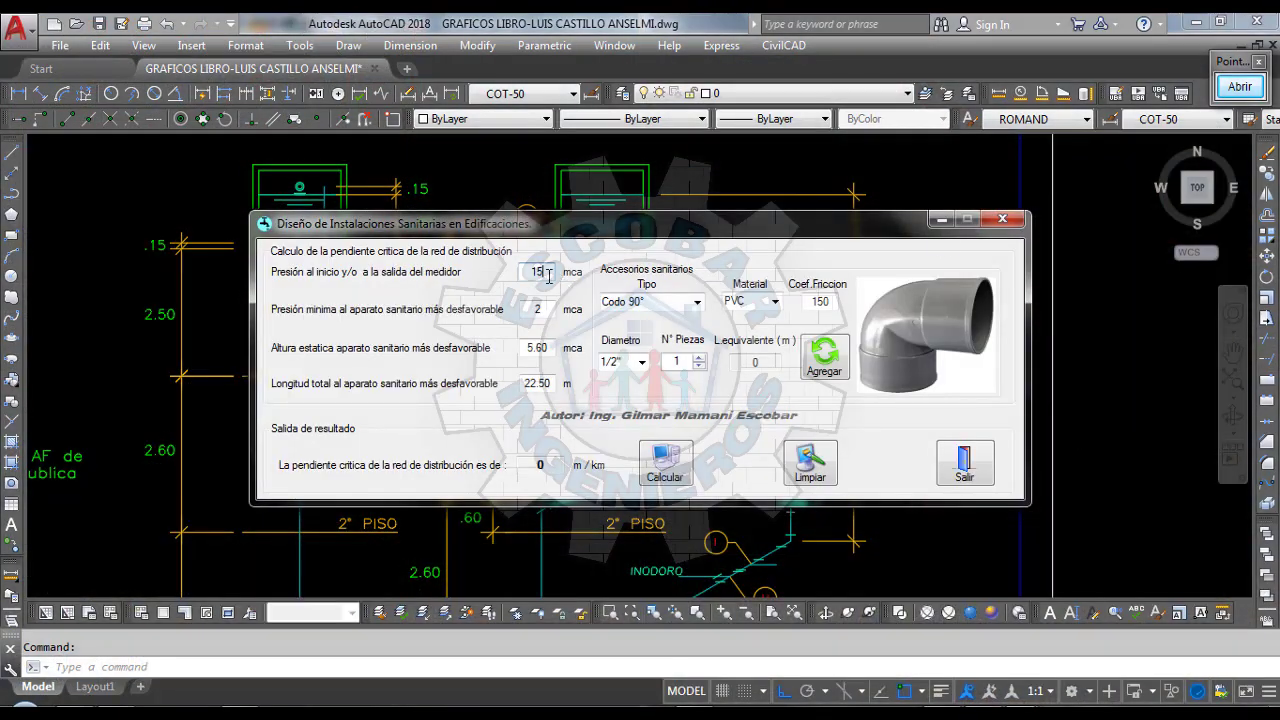
drag(548, 275, 479, 274)
click(811, 156)
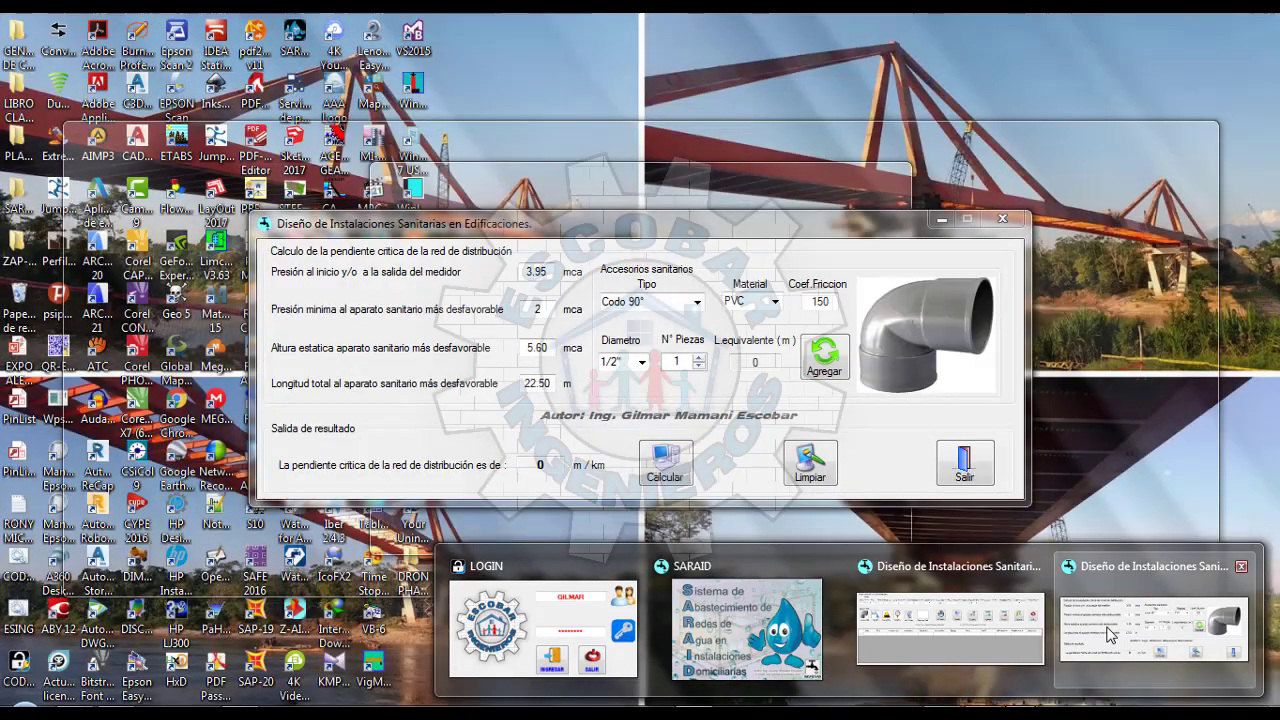
click(1108, 630)
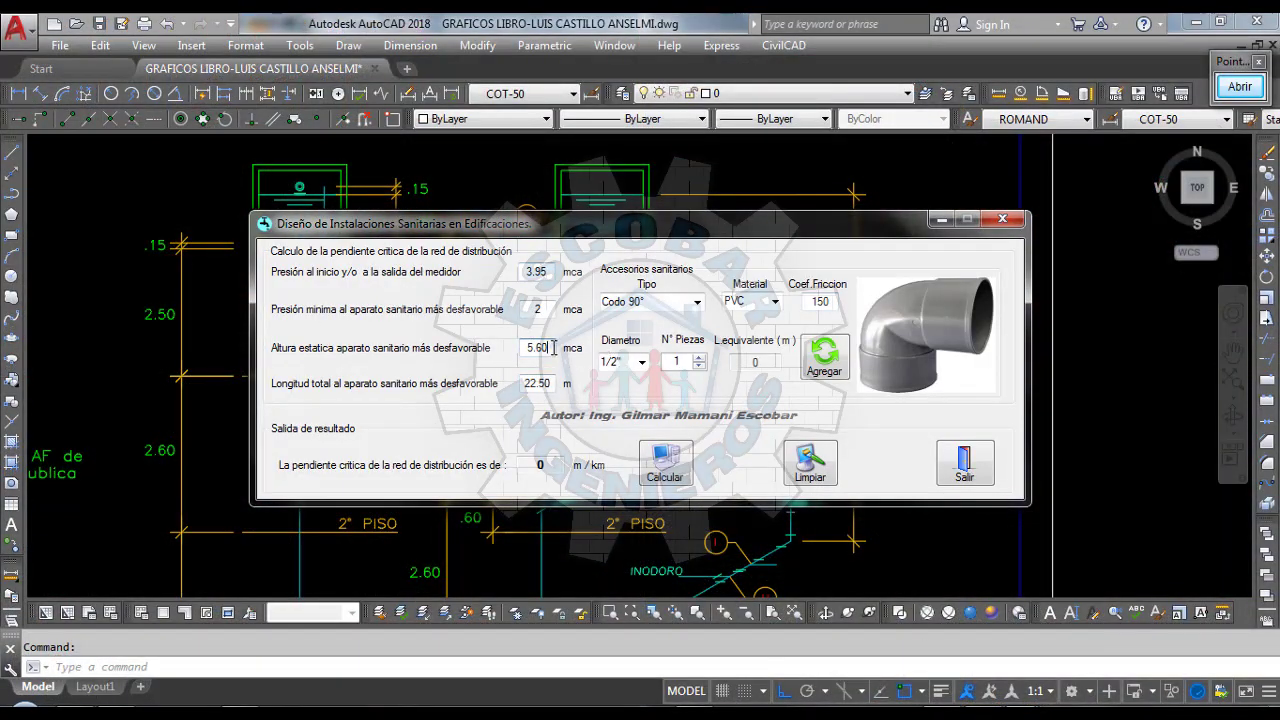
Set the static height of the most unfavourable fixture to 0 mca and move the calculation window clear of shower point F in the drawing
drag(553, 347, 500, 340)
drag(692, 226, 708, 305)
drag(820, 307, 808, 363)
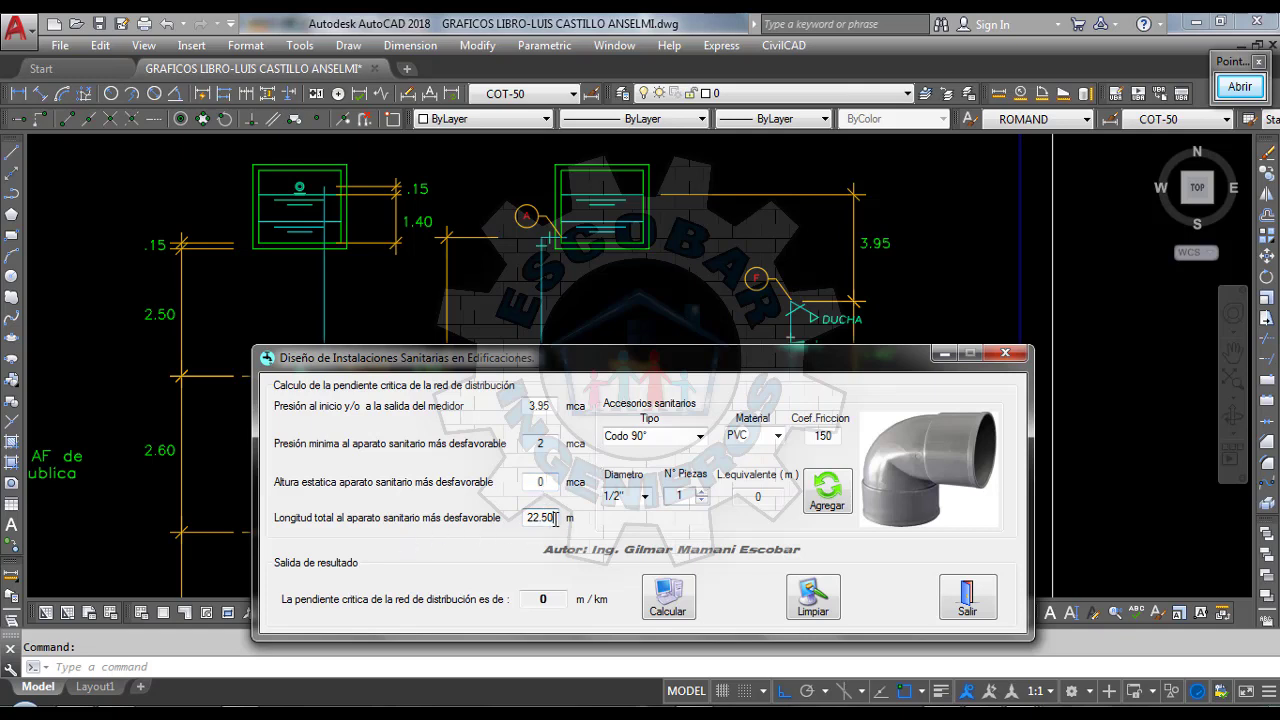
Hide the calculation window and examine the pipe runs from the elevated tank to the showers in the Fig. 8 isometric scheme
click(944, 354)
scroll(871, 308, down, 5)
scroll(600, 300, down, 5)
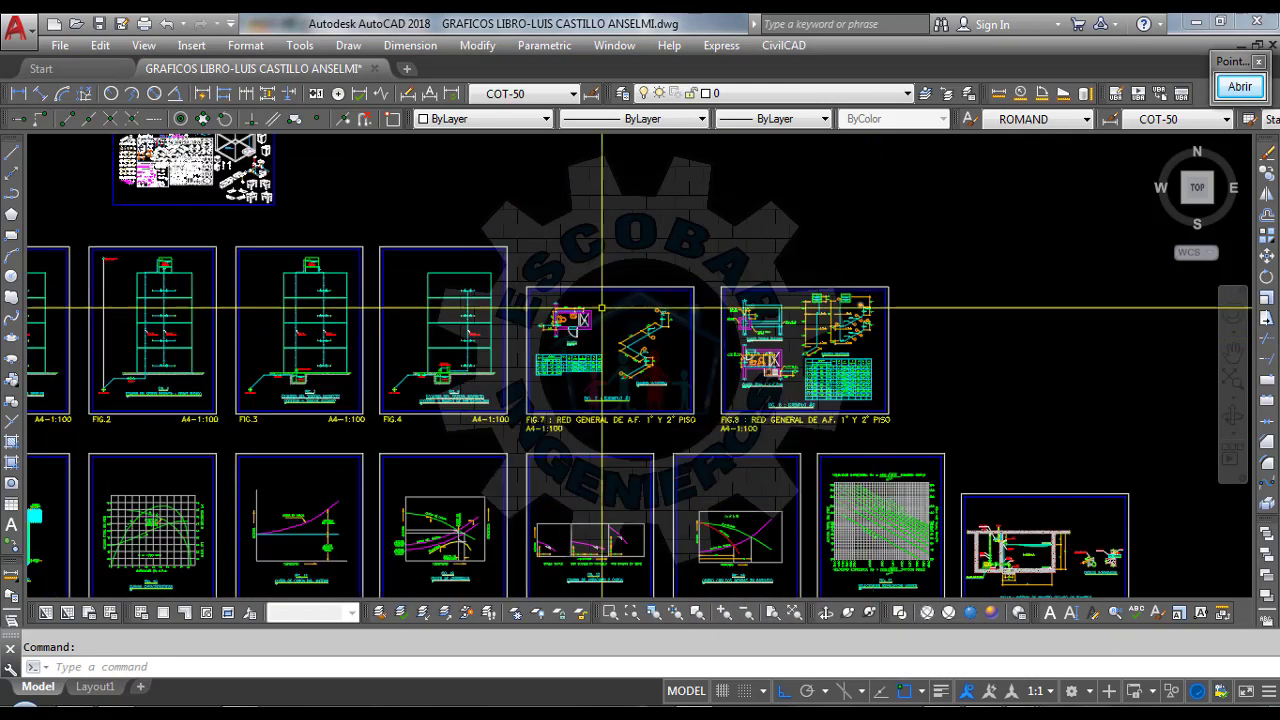
scroll(600, 300, up, 5)
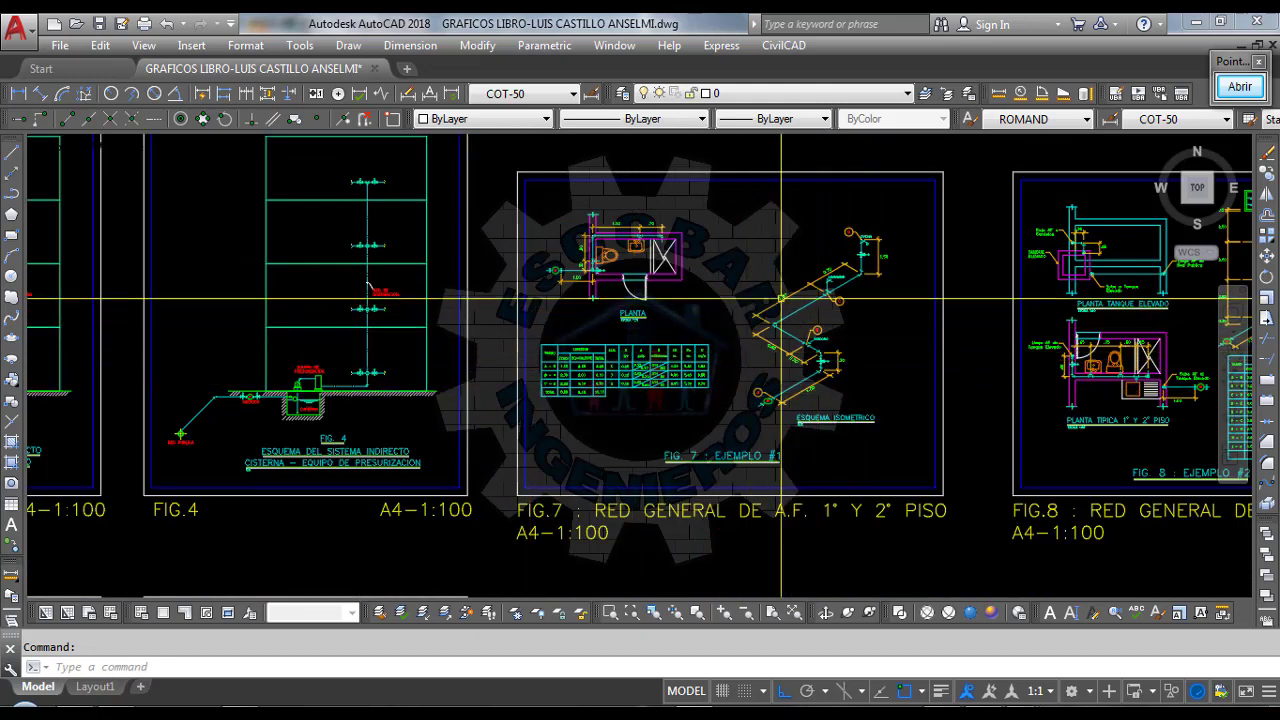
scroll(594, 277, down, 2)
scroll(580, 265, down, 2)
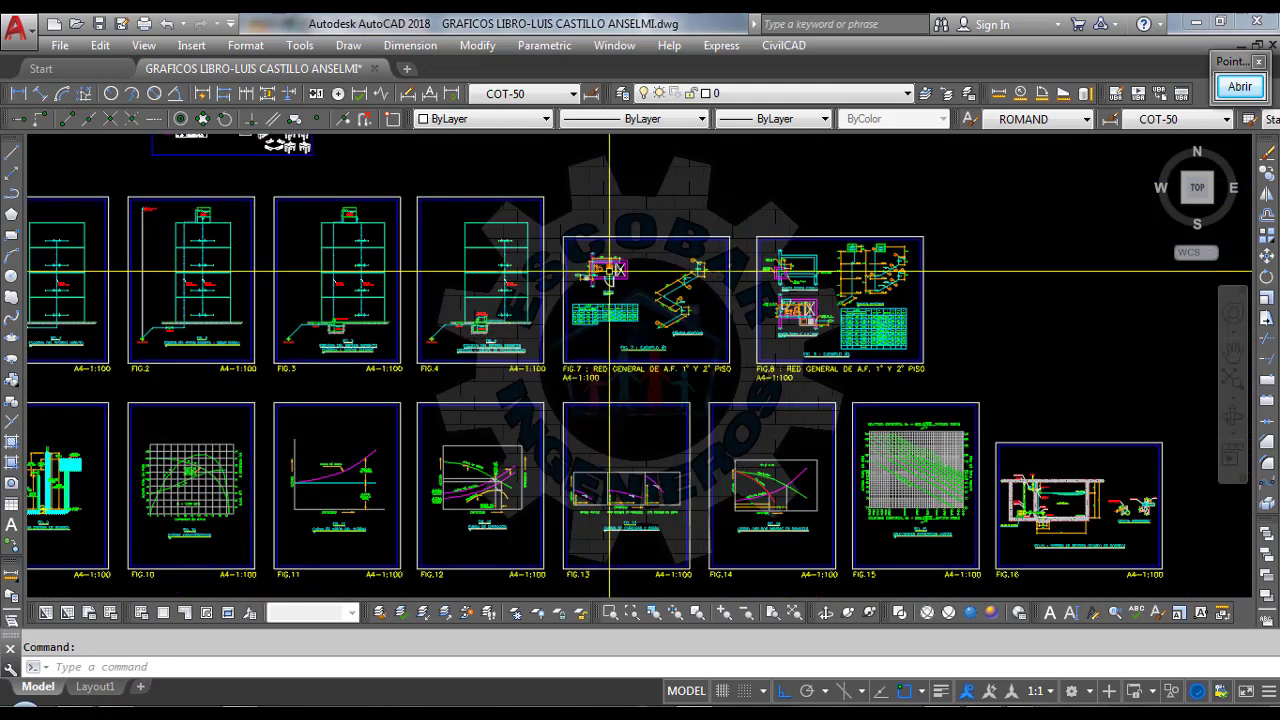
scroll(640, 258, up, 8)
scroll(706, 260, down, 1)
scroll(918, 330, up, 1)
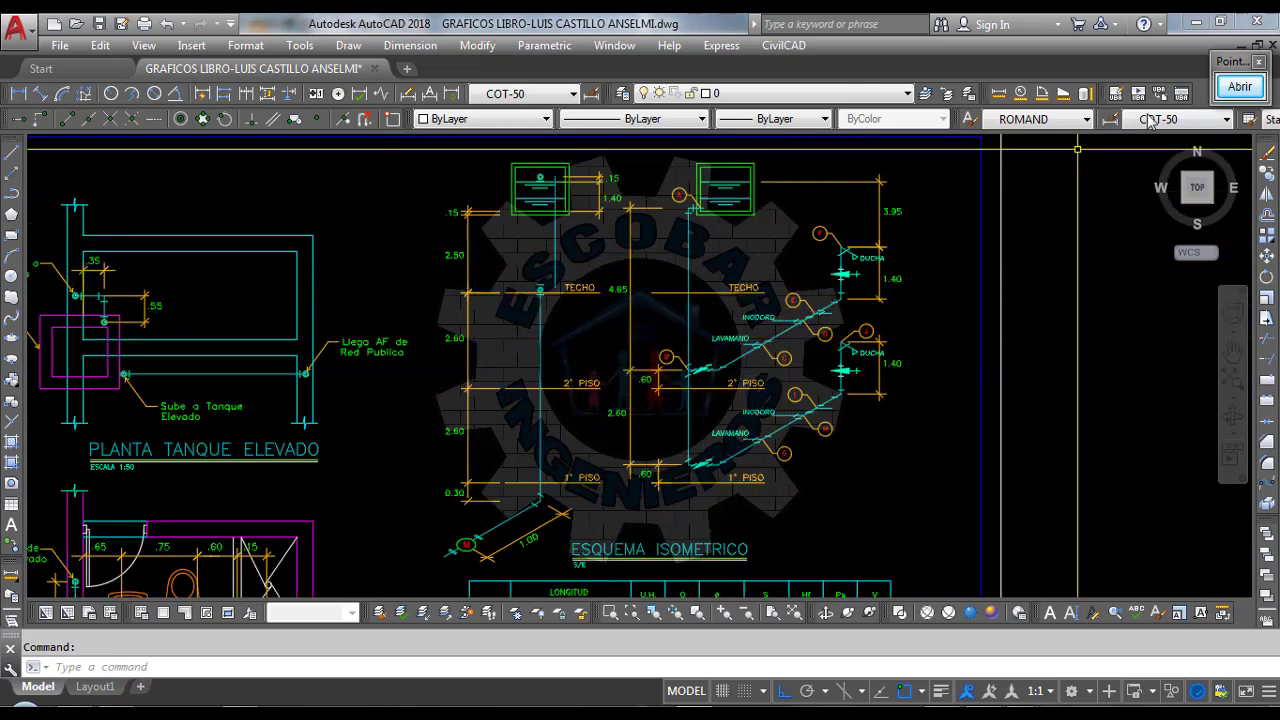
Temporarily trace the pipe routes from tank point A to both showers with freehand red lines, then close the screen annotation
click(1240, 86)
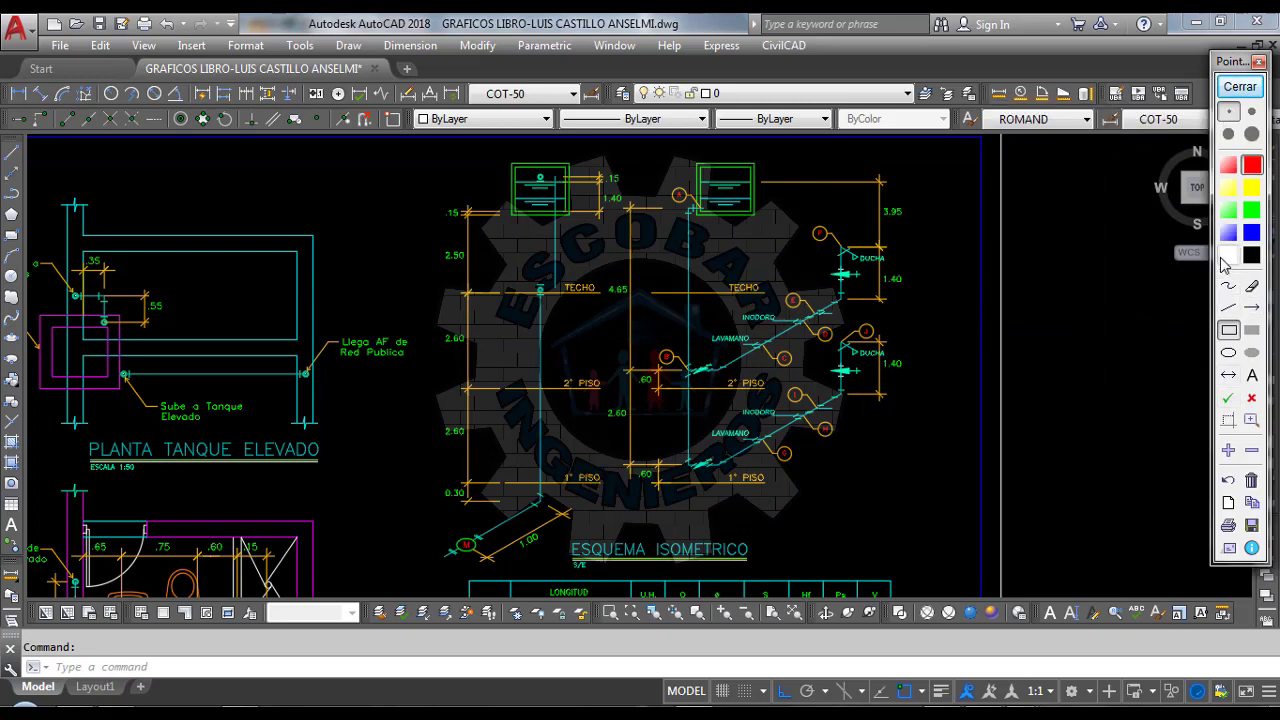
click(1229, 286)
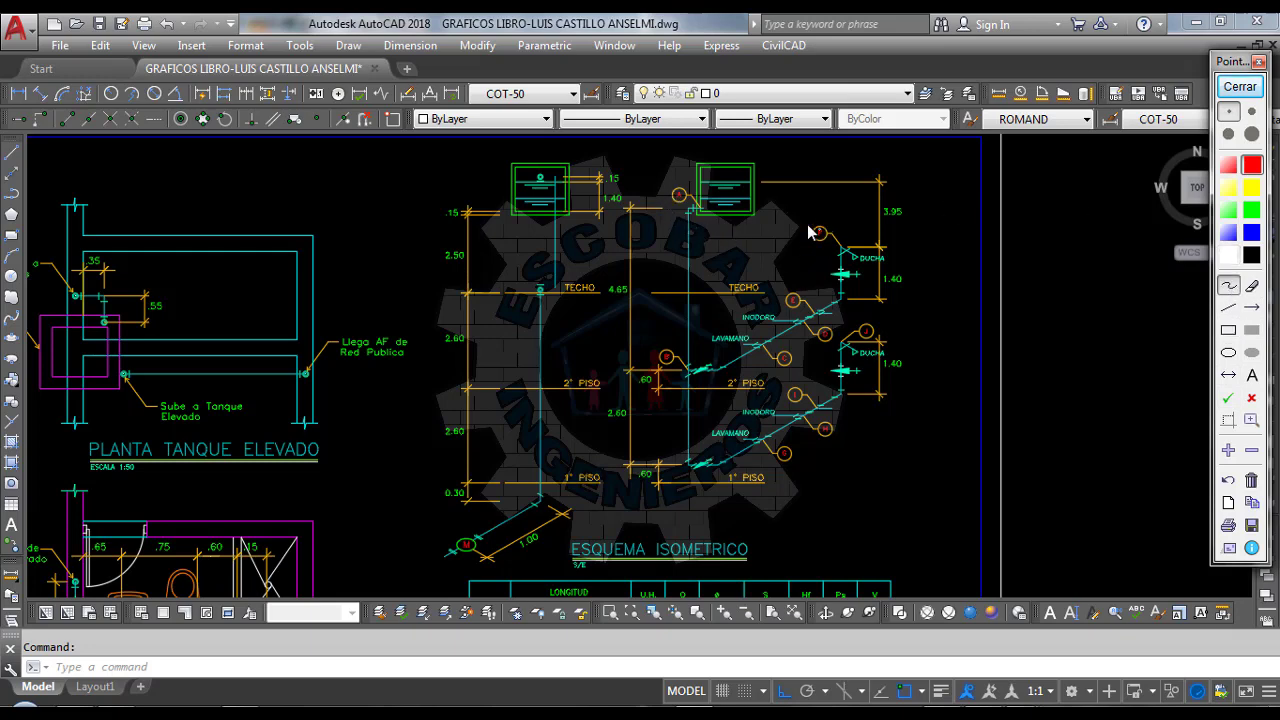
mouse_move(676, 205)
mouse_down()
mouse_move(689, 316)
mouse_move(667, 479)
mouse_move(842, 384)
mouse_up()
mouse_move(704, 392)
mouse_down()
mouse_move(854, 320)
mouse_move(852, 262)
mouse_up()
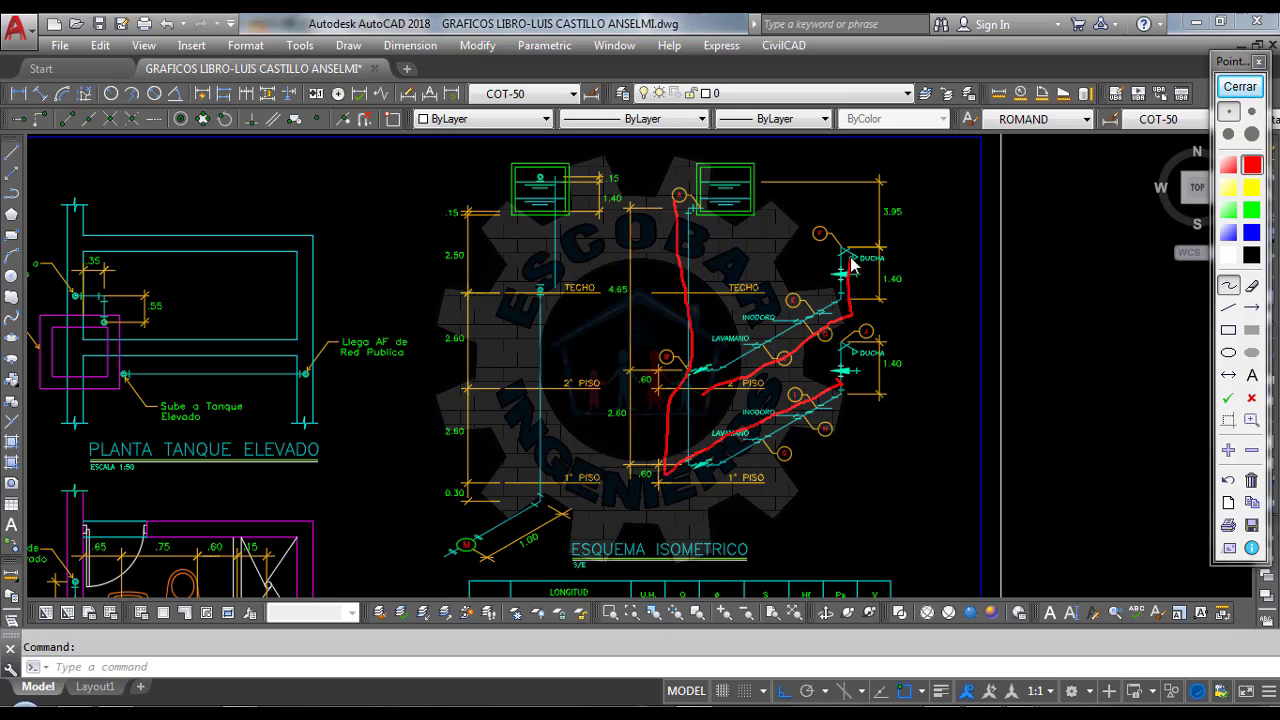
drag(846, 409, 840, 345)
click(1240, 86)
Examine the summed length below the TOTAL column of the Fig. 8 table and compare it with the isometric scheme
scroll(921, 294, down, 3)
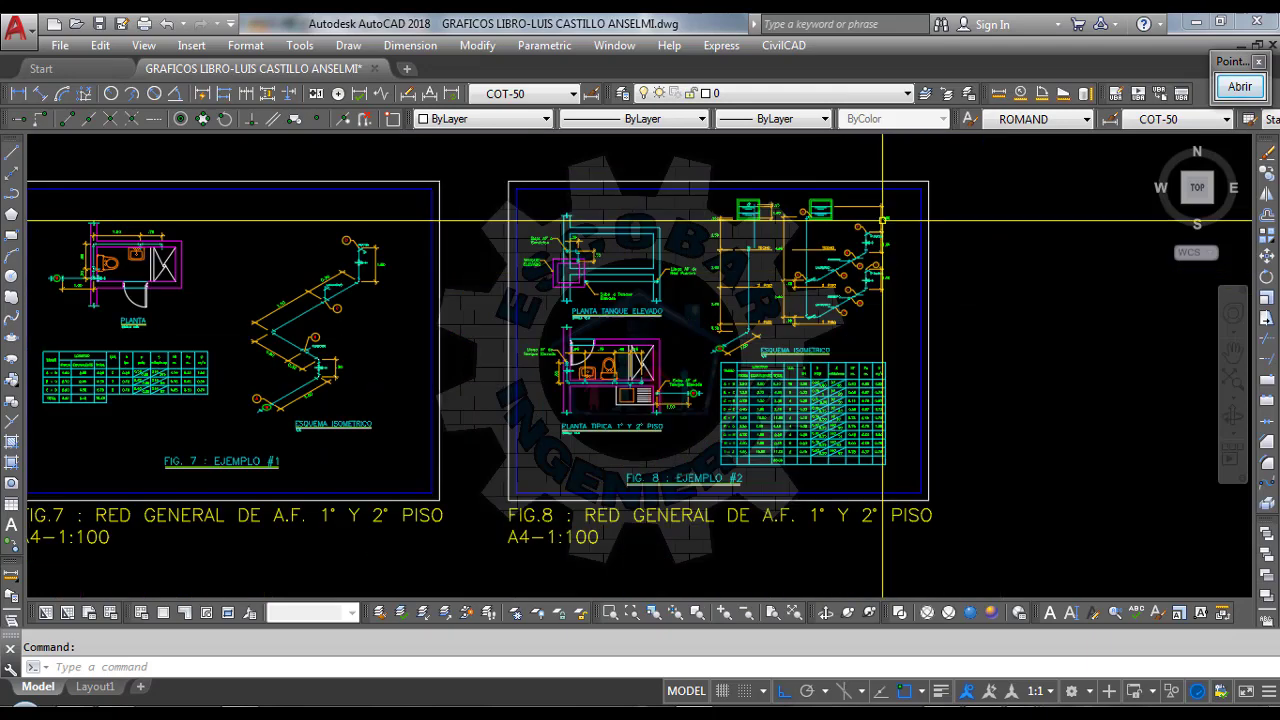
scroll(884, 300, up, 5)
scroll(790, 435, up, 3)
scroll(785, 423, up, 2)
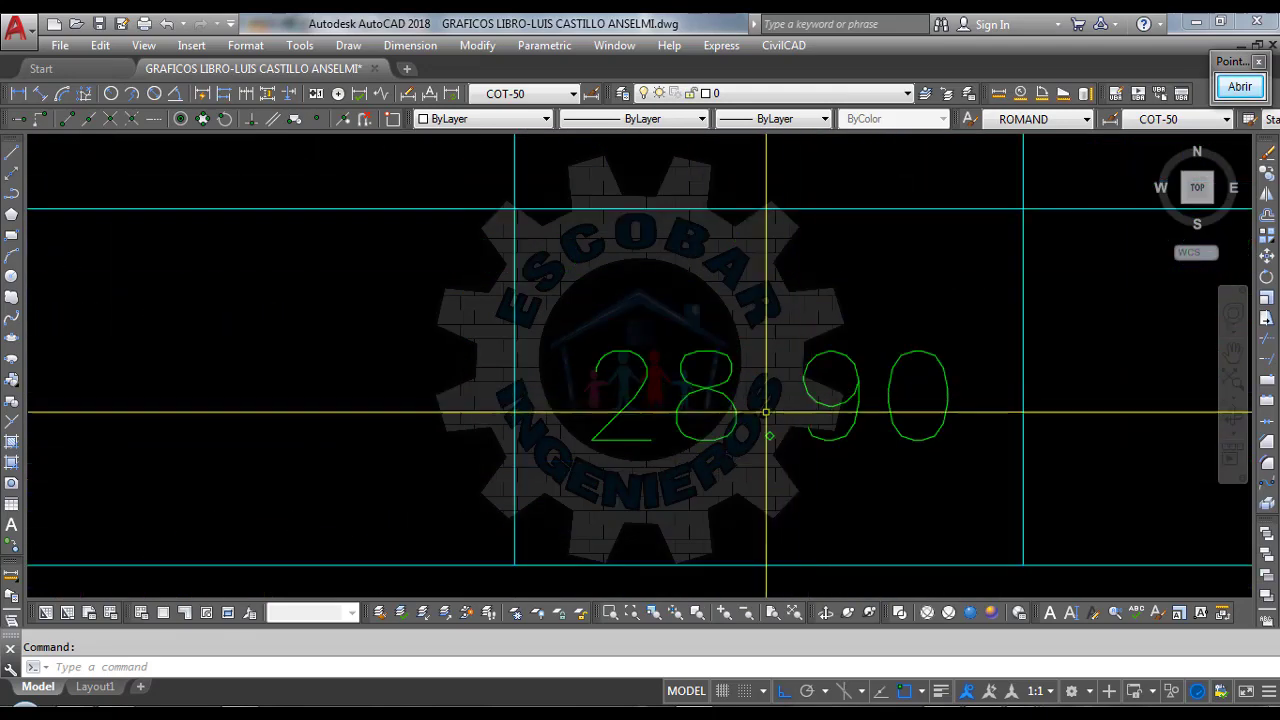
scroll(760, 423, down, 3)
scroll(740, 423, up, 3)
scroll(731, 424, down, 3)
scroll(731, 424, down, 4)
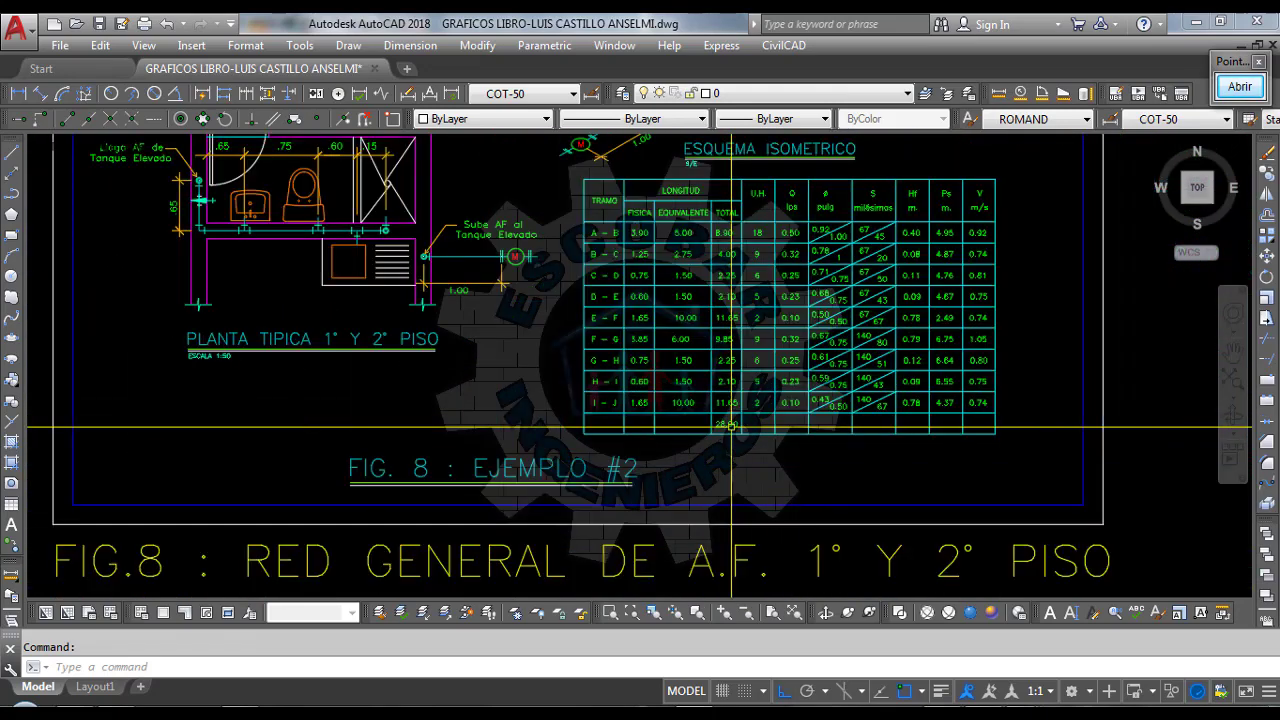
scroll(730, 430, down, 2)
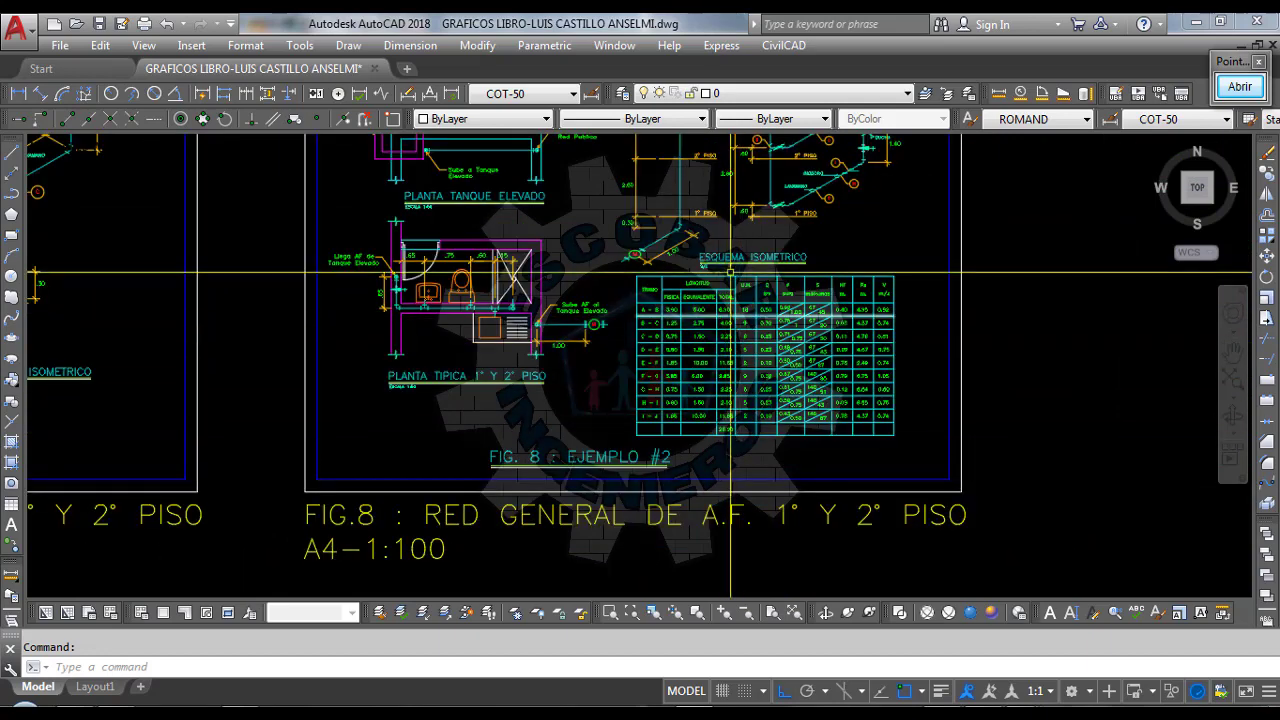
scroll(722, 272, down, 3)
scroll(706, 205, up, 5)
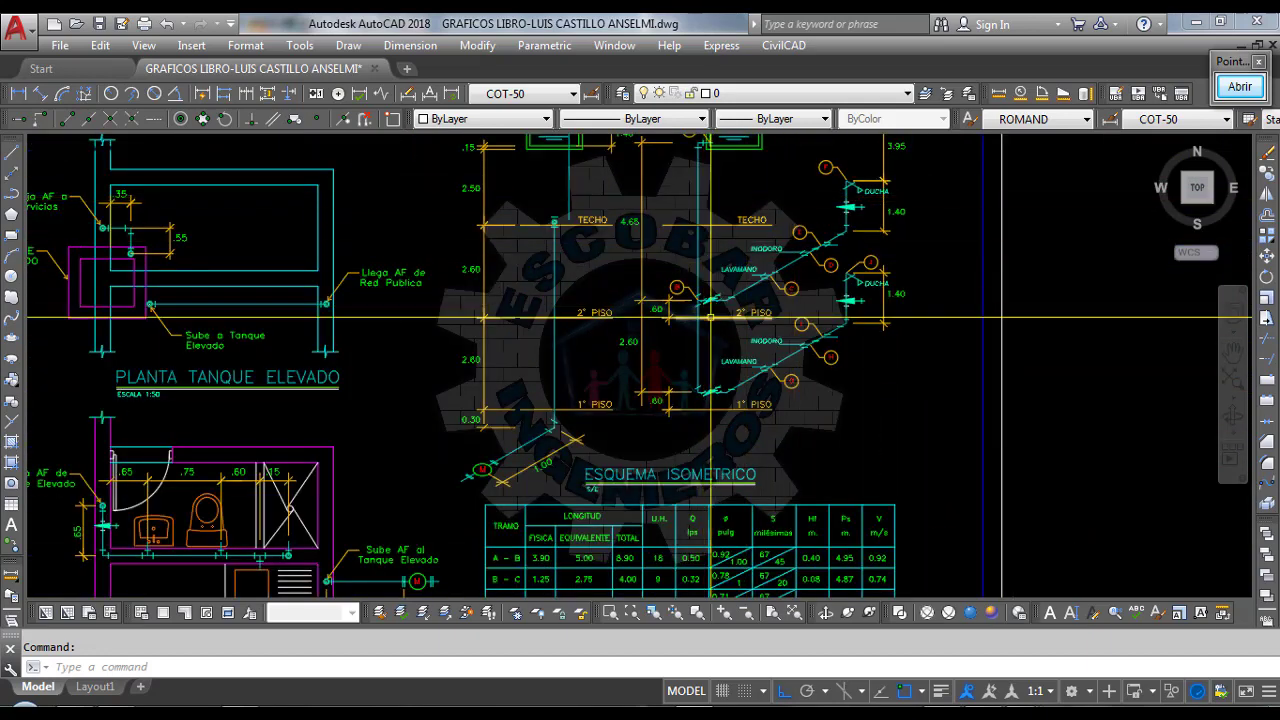
scroll(710, 317, up, 5)
scroll(680, 320, down, 5)
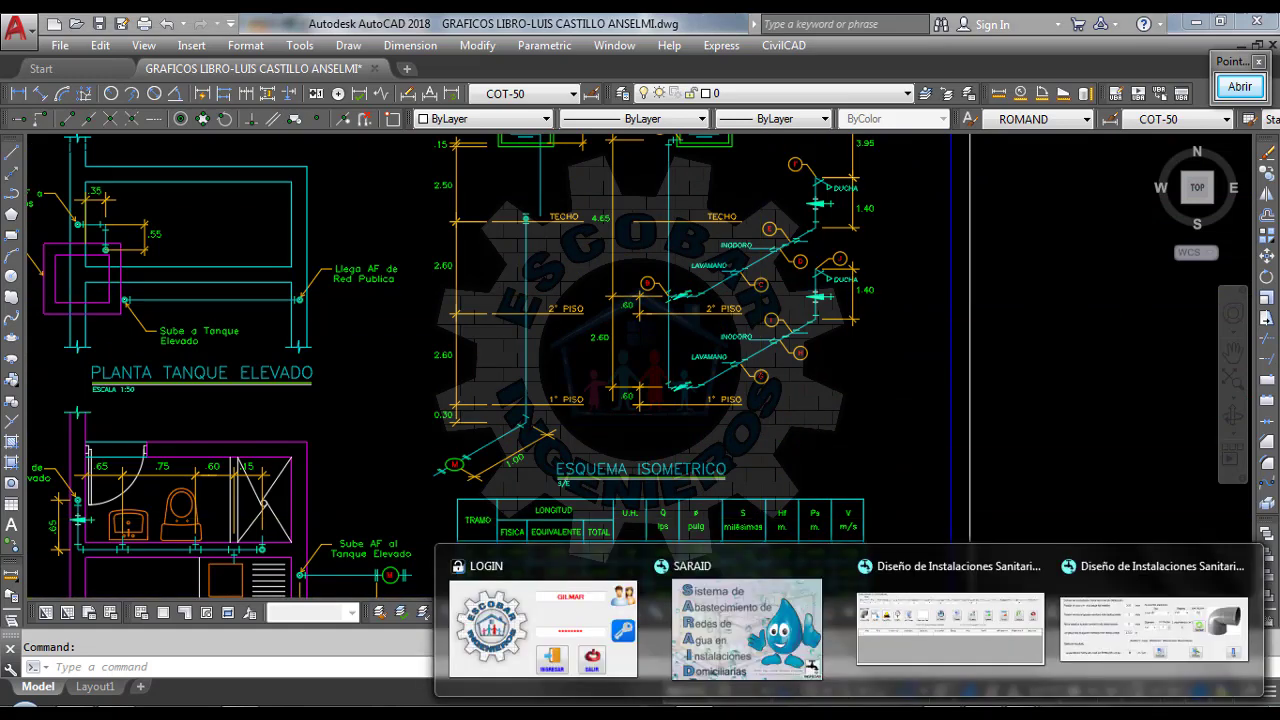
Return to the critical slope calculation and set the total length to the most unfavourable fixture to 28.90 m
click(1160, 620)
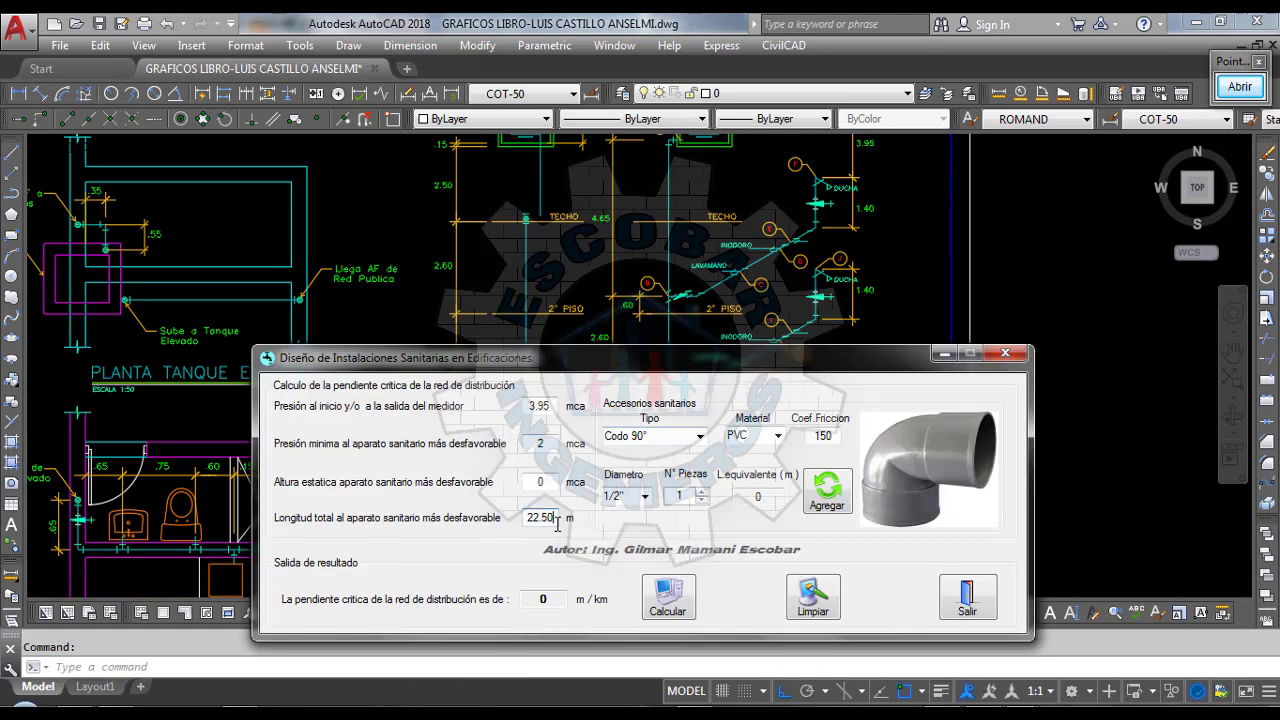
drag(556, 518, 503, 518)
text(2)
click(672, 440)
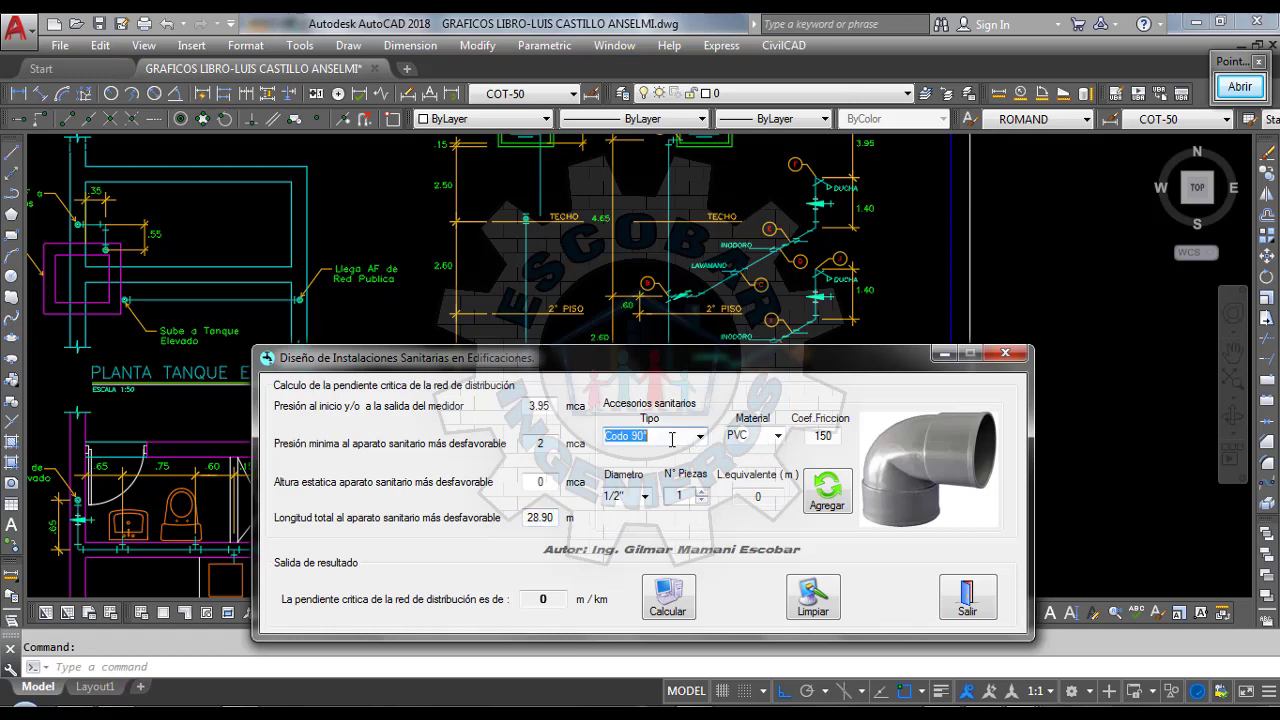
click(771, 495)
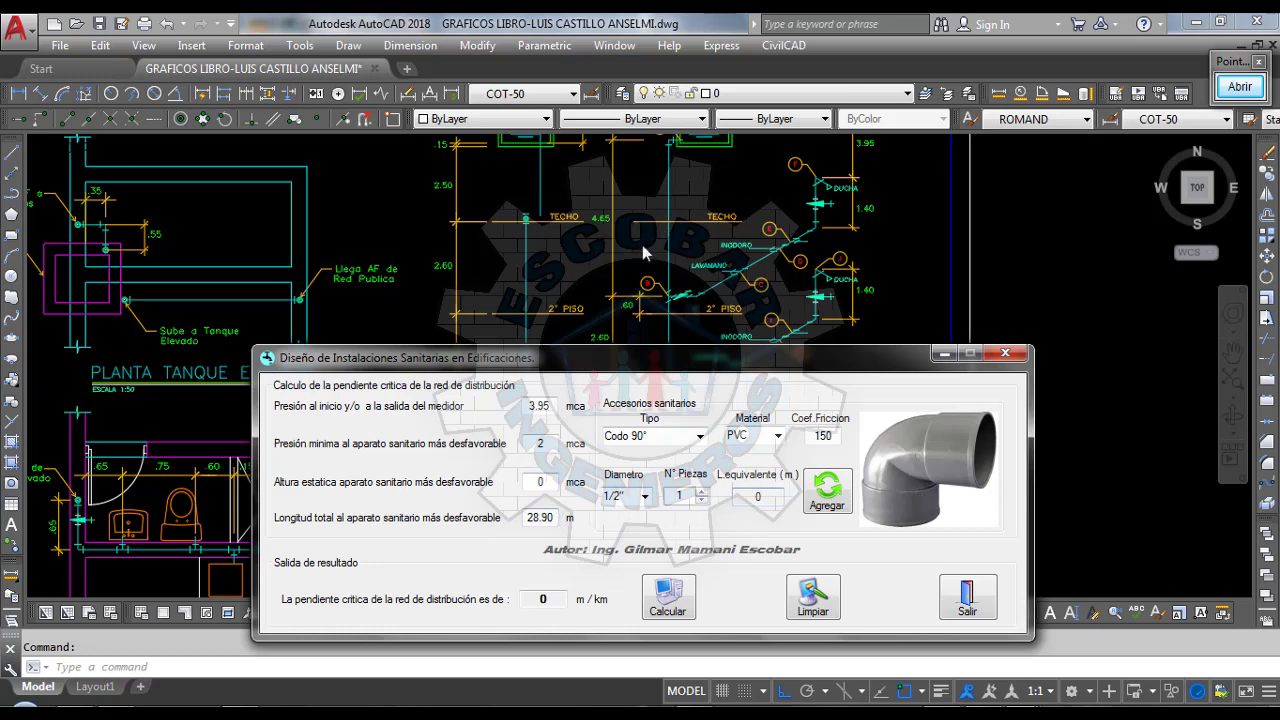
Check the isometric scheme once more, then calculate the critical slope of the distribution network
click(645, 254)
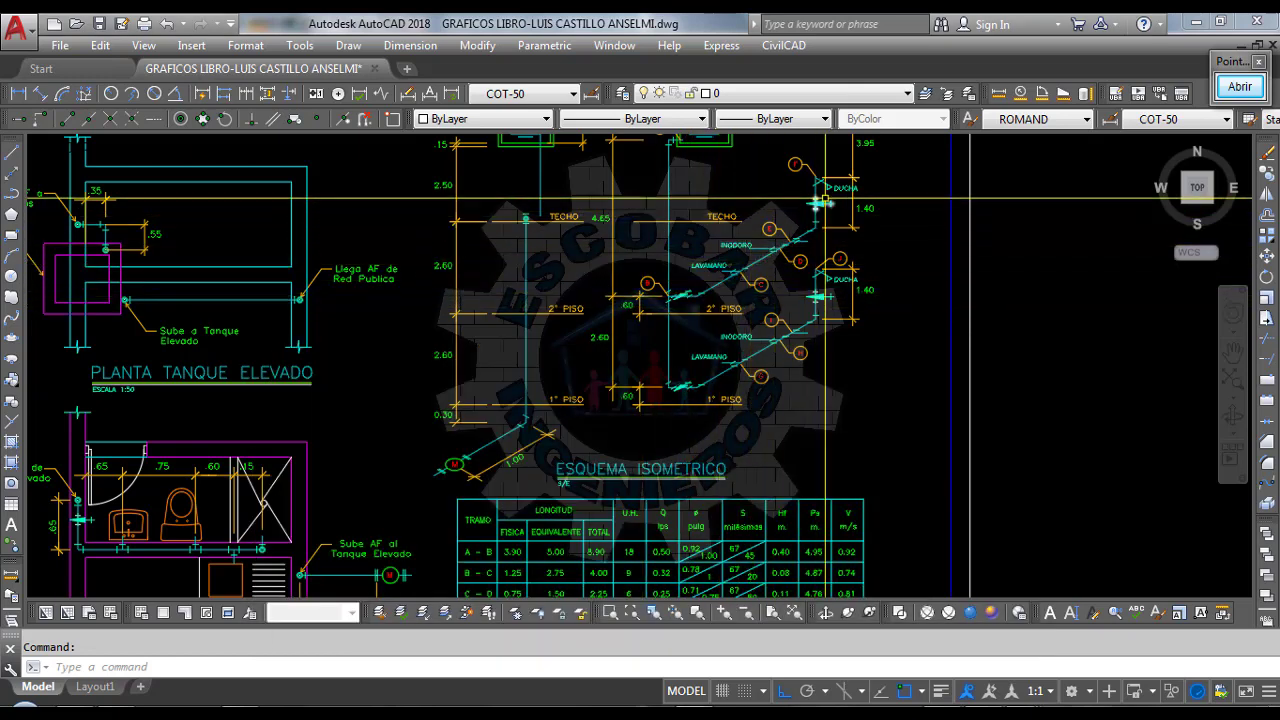
mouse_move(834, 712)
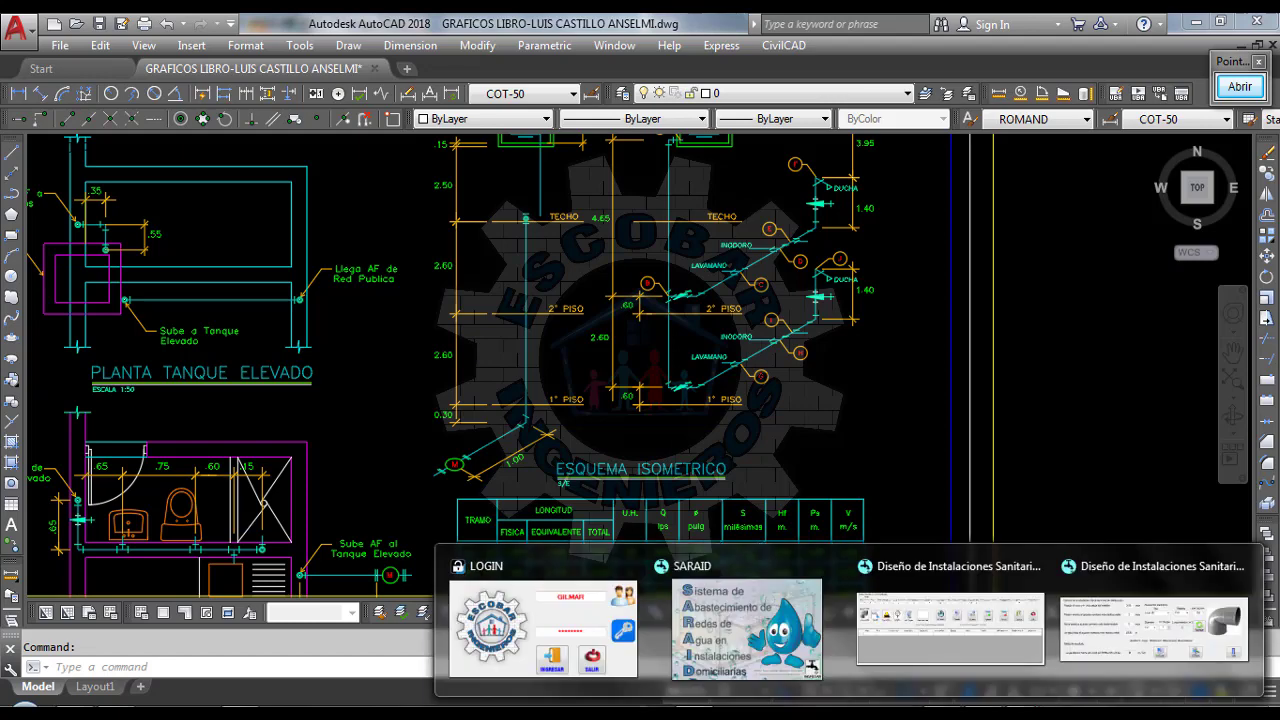
click(1150, 615)
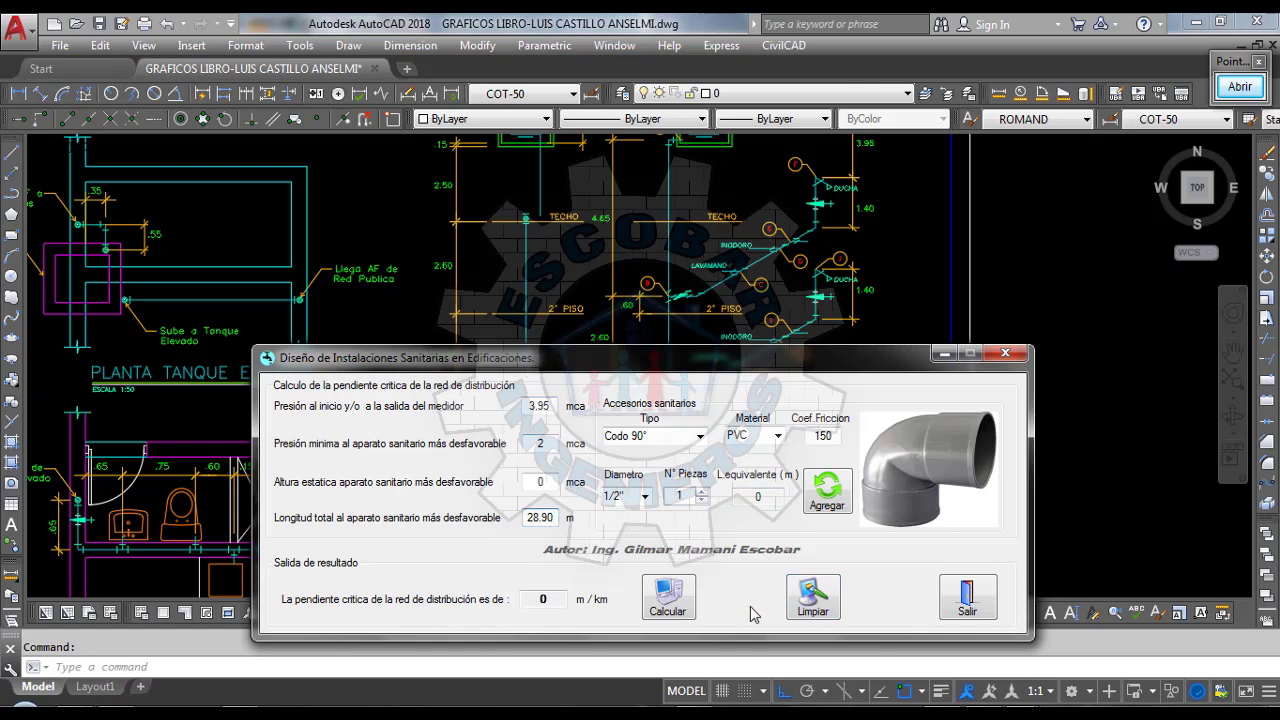
click(684, 612)
key(Escape)
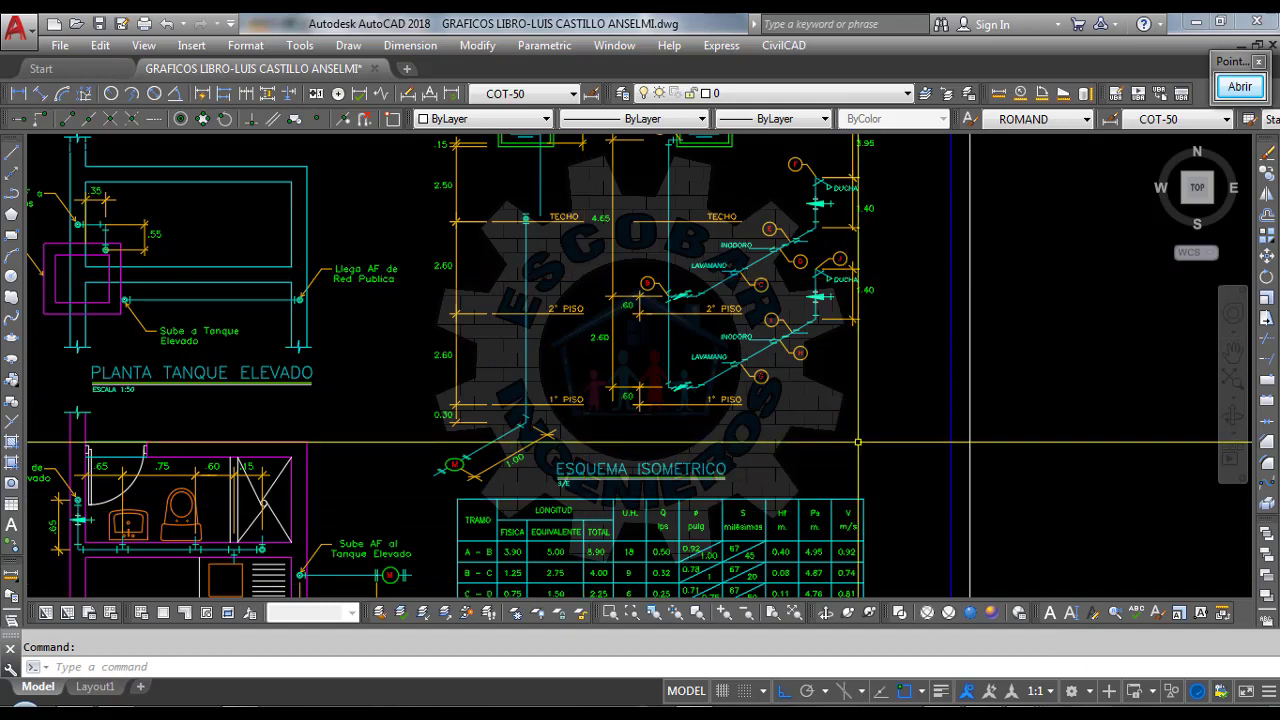
Temporarily mark the upper slope value of segment A-B in the Fig. 8 table with a red rectangle, then close the annotation
scroll(858, 441, down, 3)
scroll(455, 460, up, 5)
scroll(455, 495, down, 1)
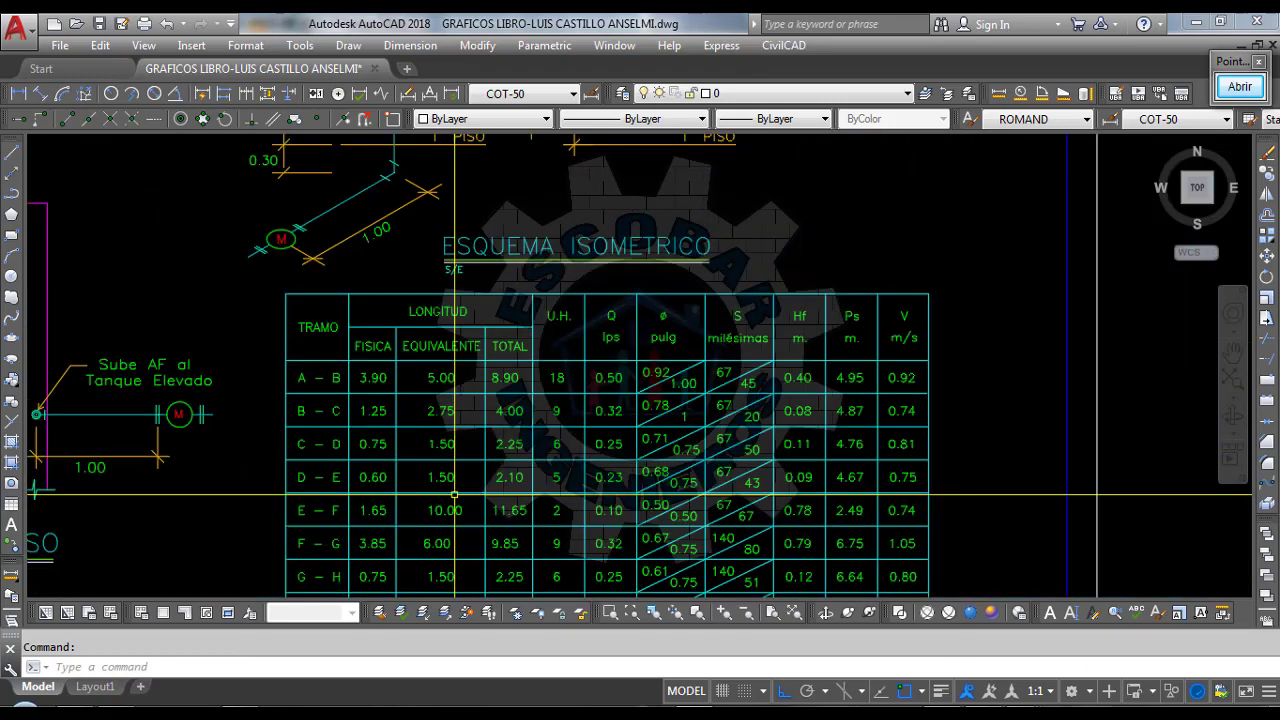
scroll(720, 320, up, 4)
scroll(860, 362, down, 4)
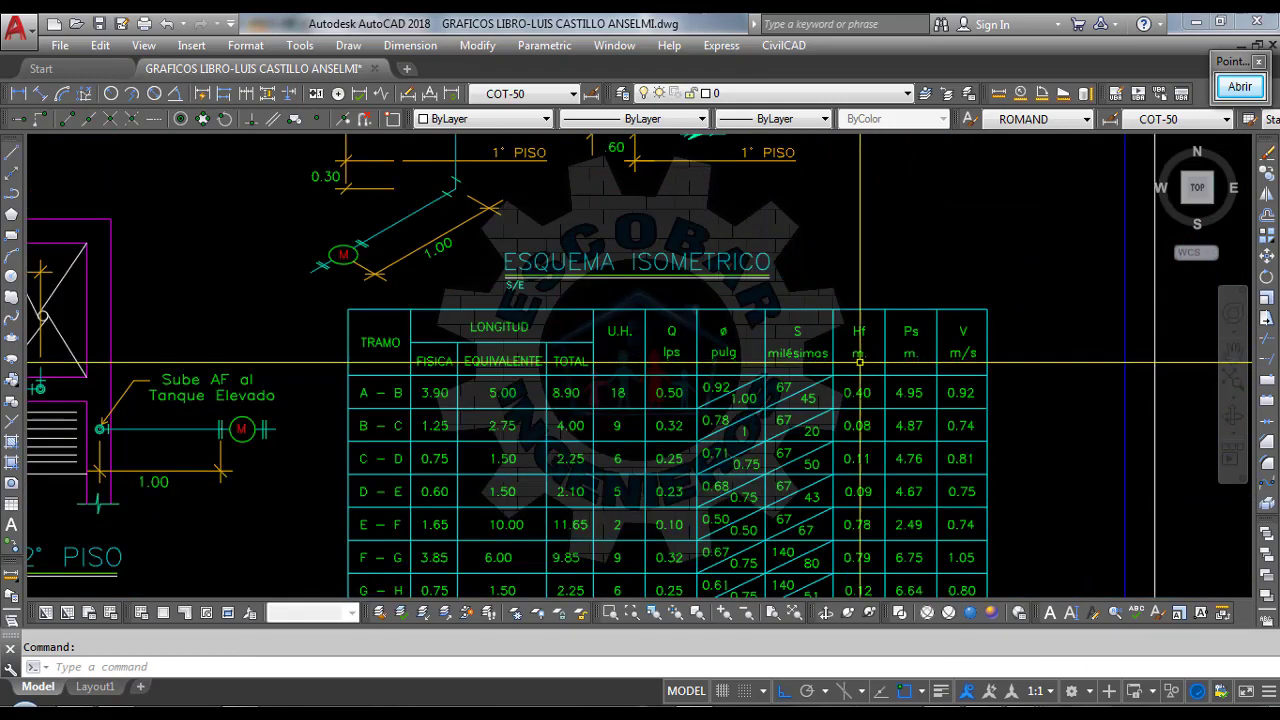
scroll(755, 387, up, 2)
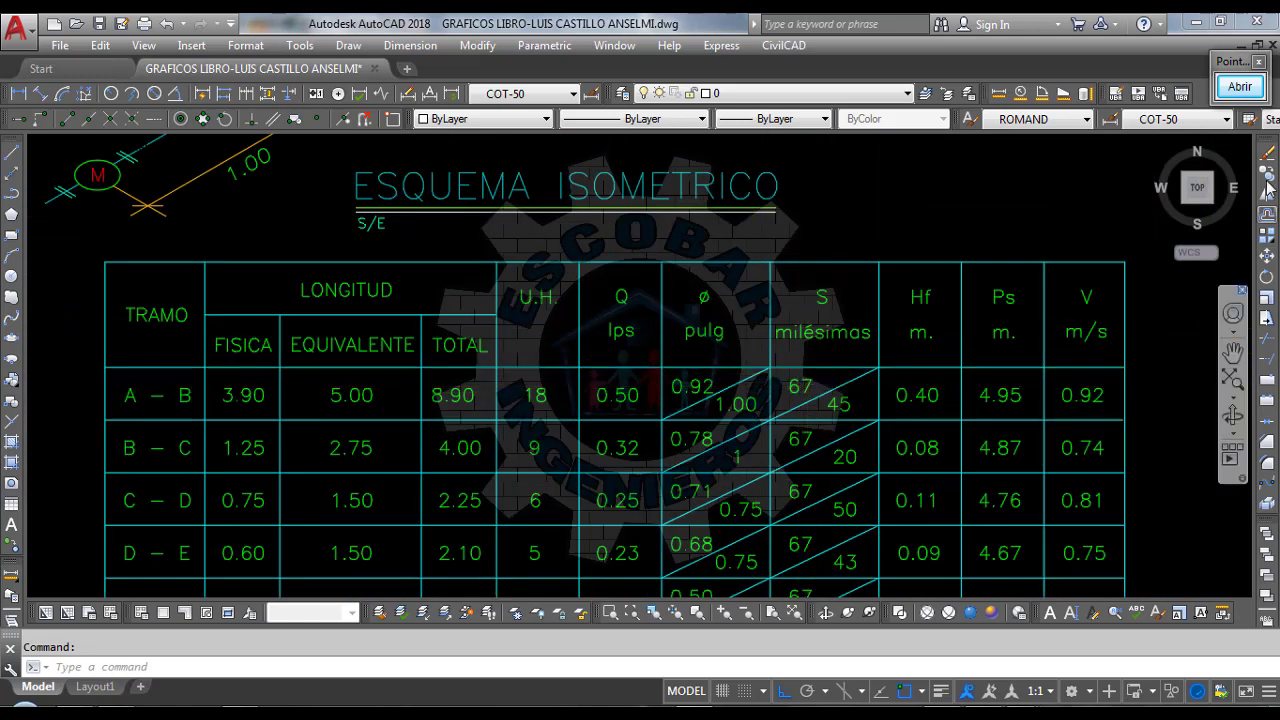
click(1240, 86)
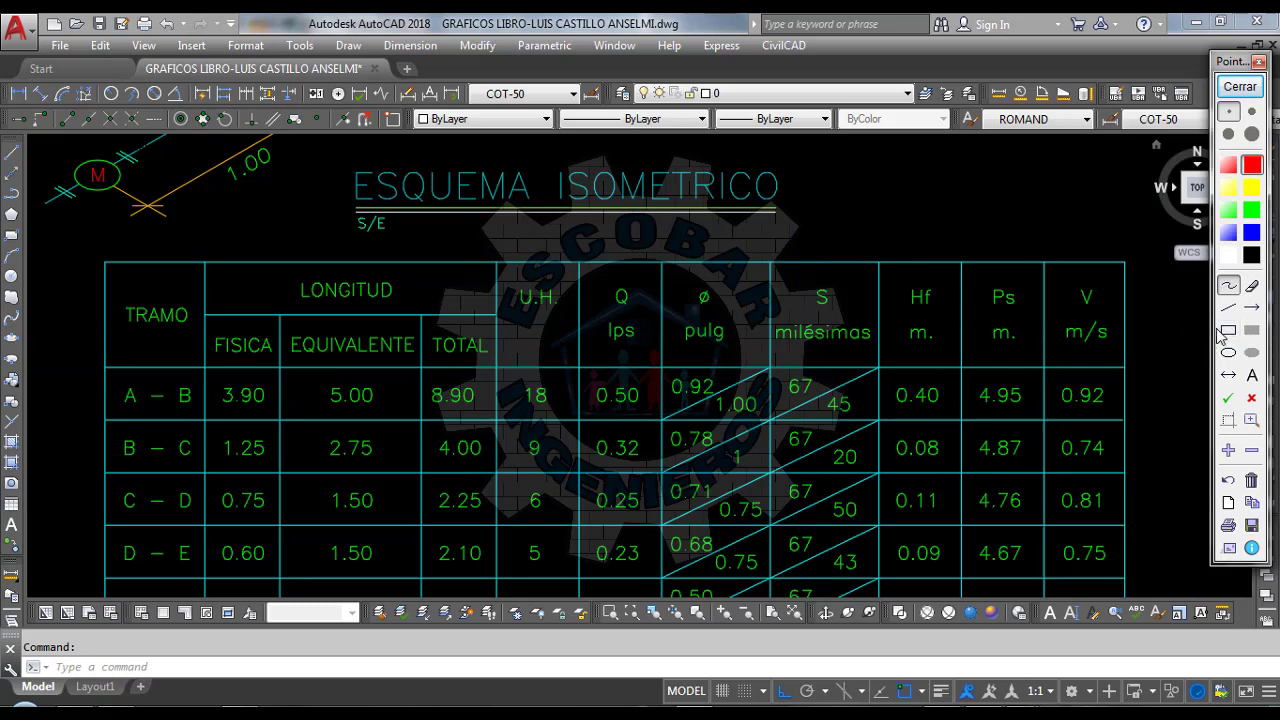
click(1228, 331)
mouse_move(779, 367)
mouse_down()
mouse_move(826, 390)
mouse_move(822, 406)
mouse_up()
click(1240, 86)
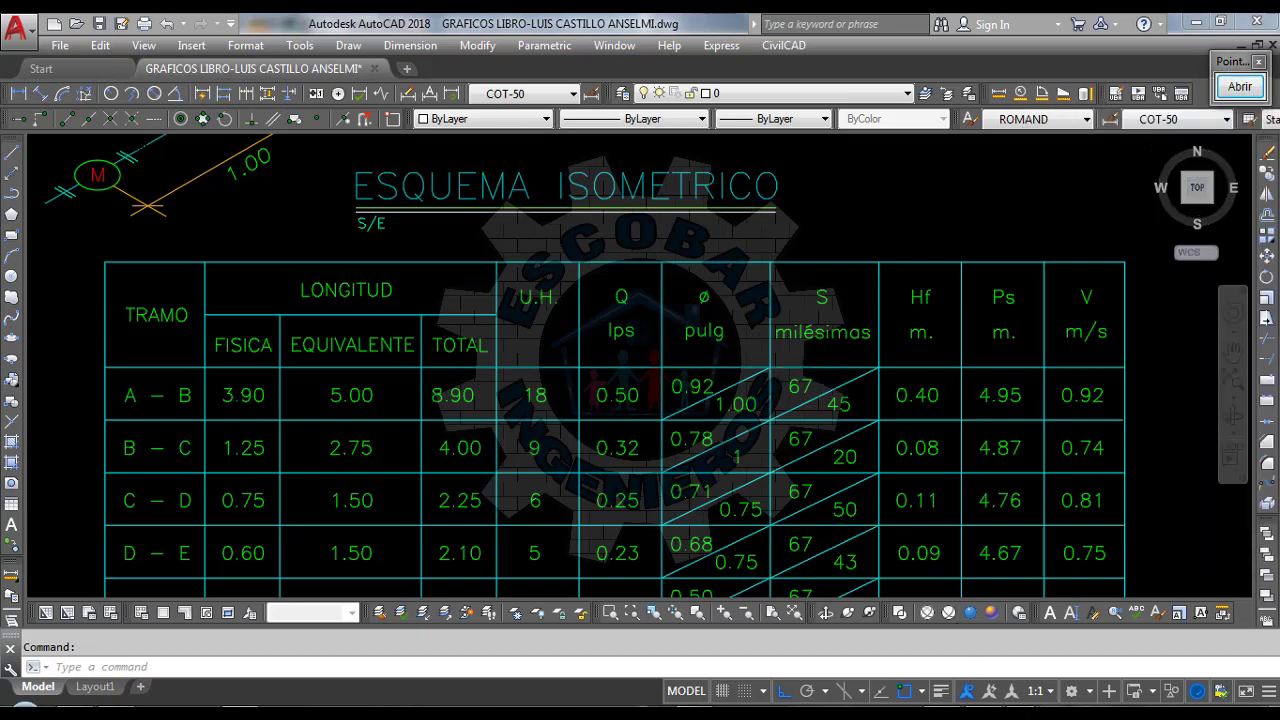
Exit the critical slope calculation and set the critical slope to 67 m/km in the hydraulic design of the distribution network
click(1118, 628)
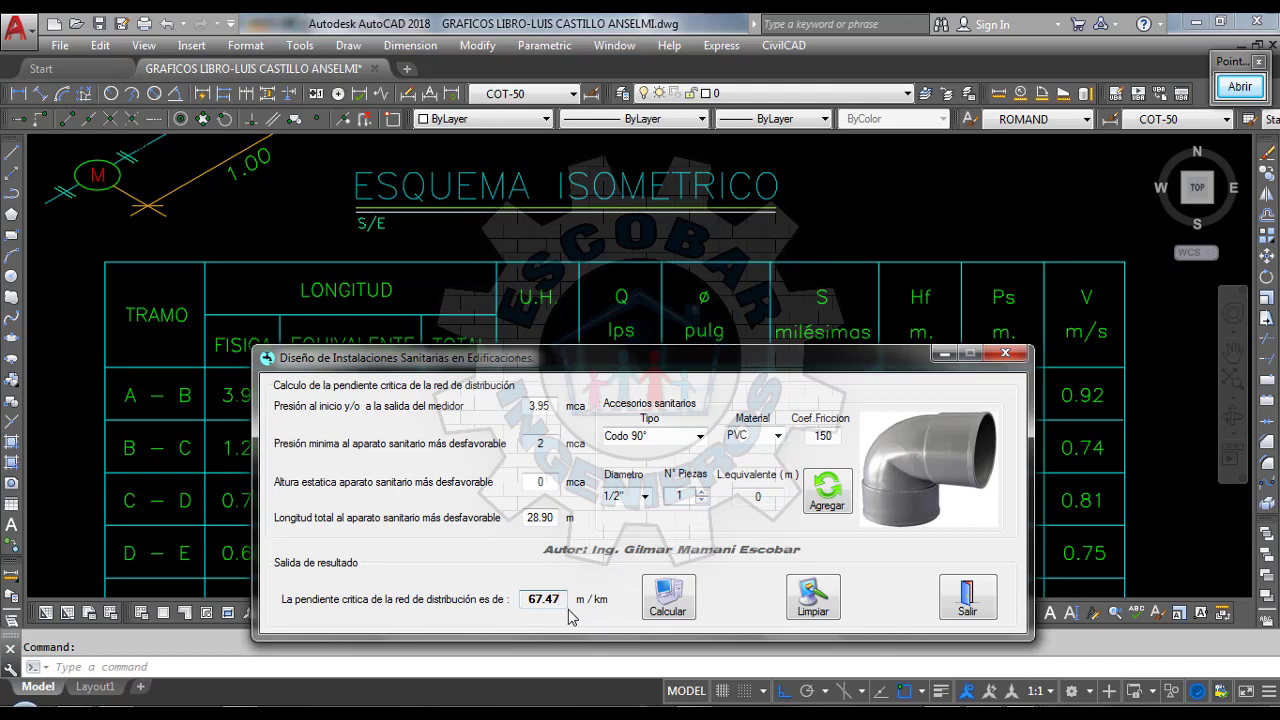
click(966, 603)
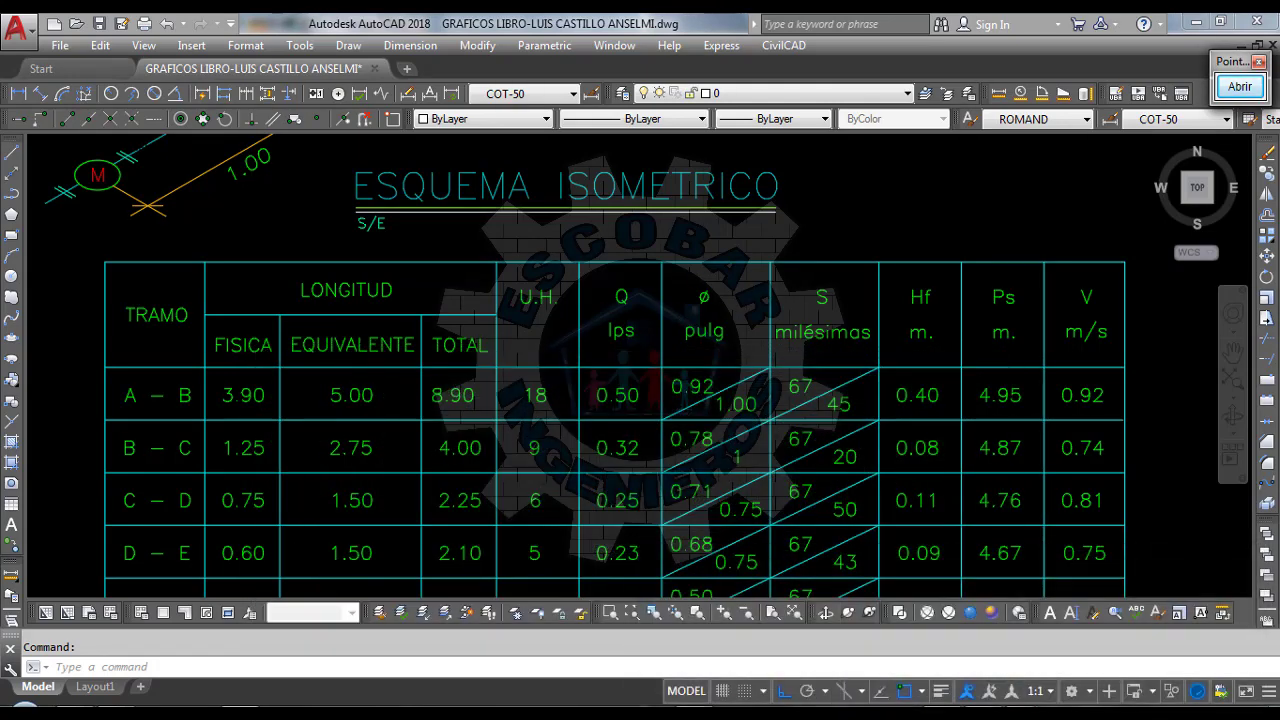
click(1145, 635)
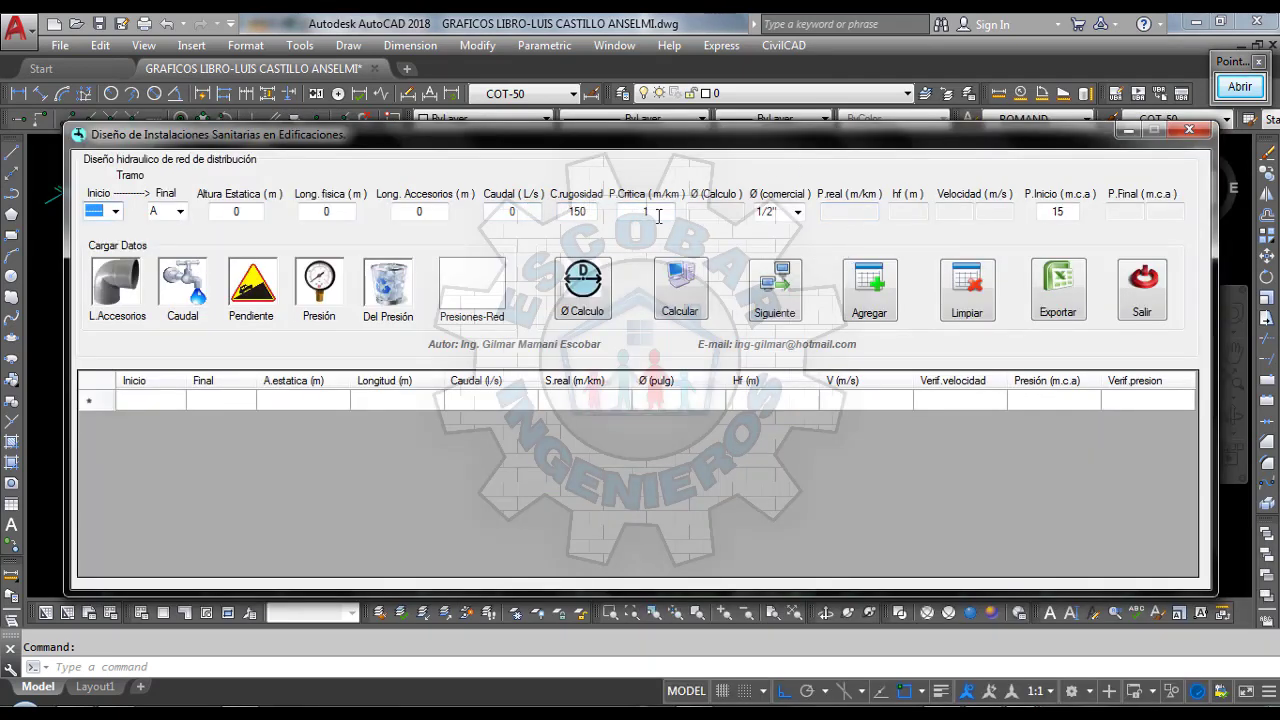
drag(658, 216, 625, 211)
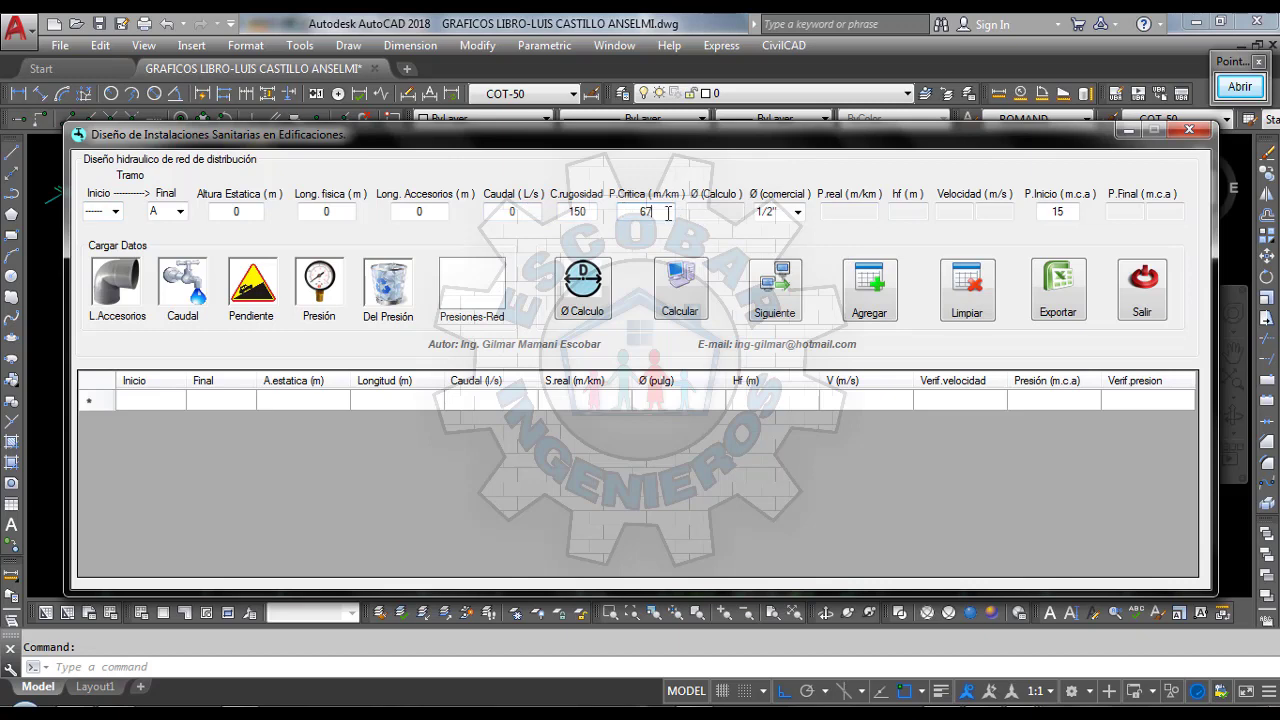
Open the flow and total fixture unit calculation from the hydraulic design window
click(531, 210)
click(1240, 86)
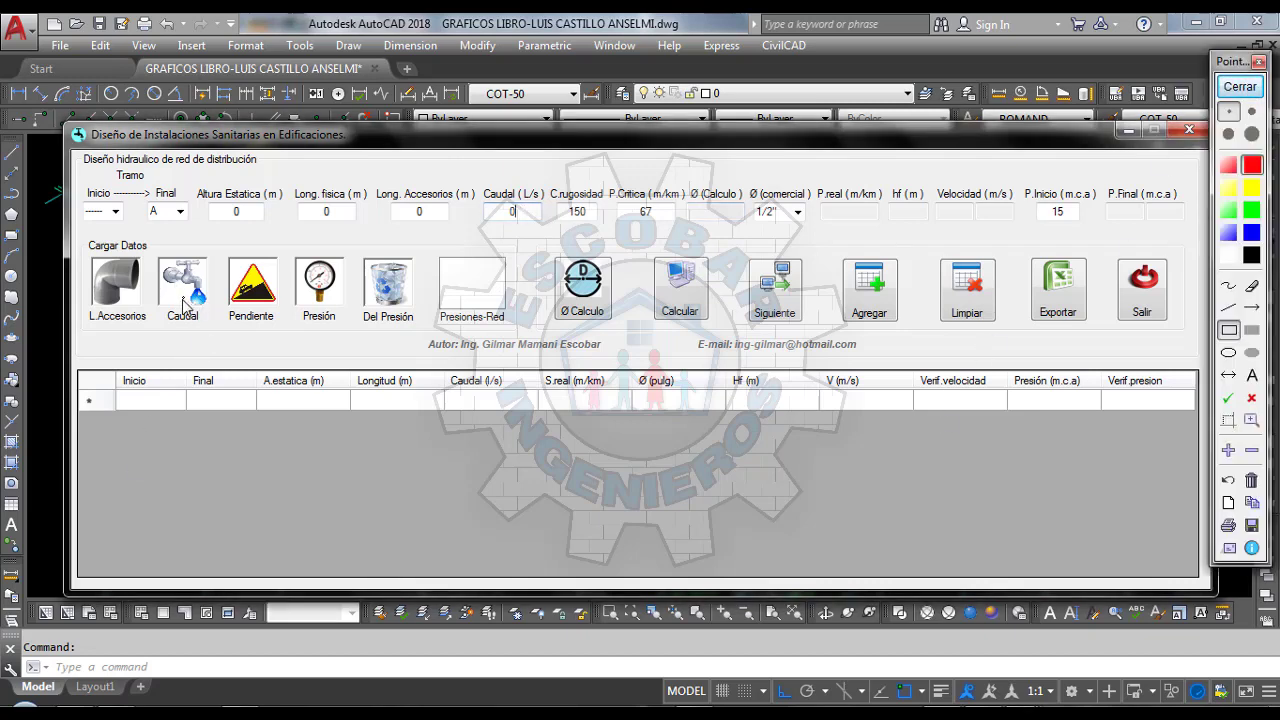
click(1237, 88)
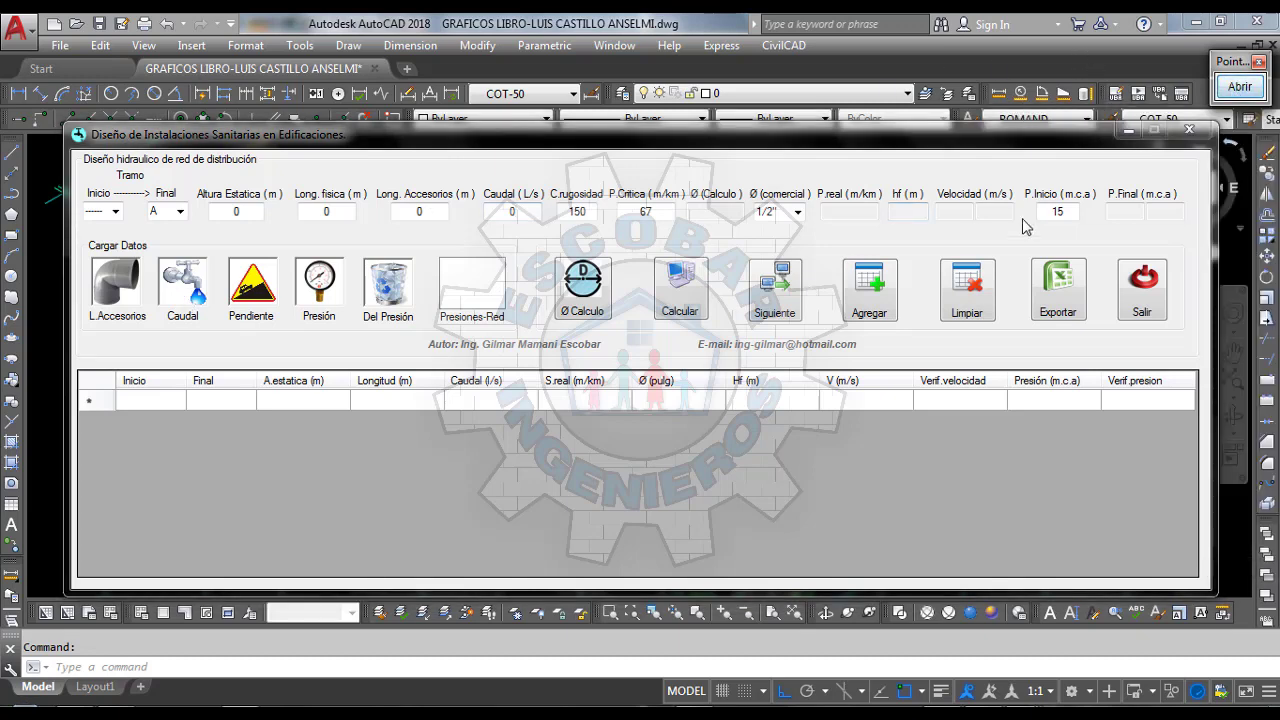
click(187, 285)
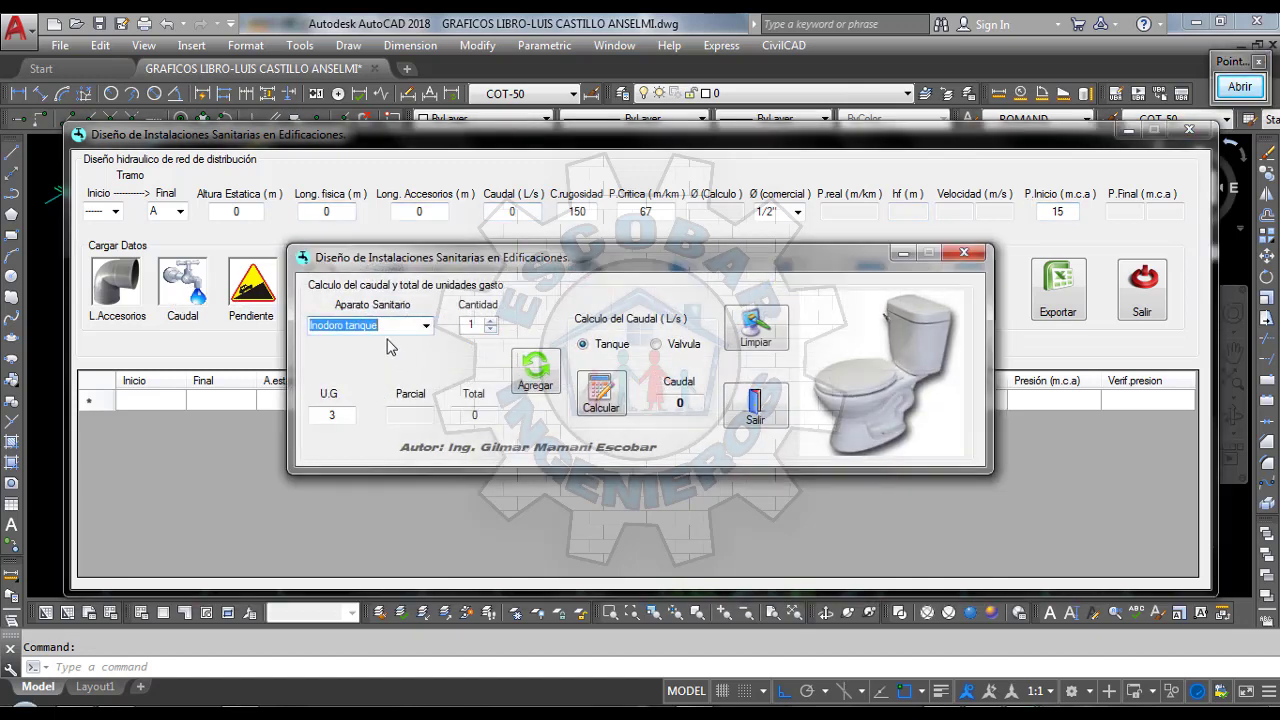
Examine the Fig. 8 typical floor plan and isometric scheme in AutoCAD to identify the sanitary fixtures on both floors
click(382, 322)
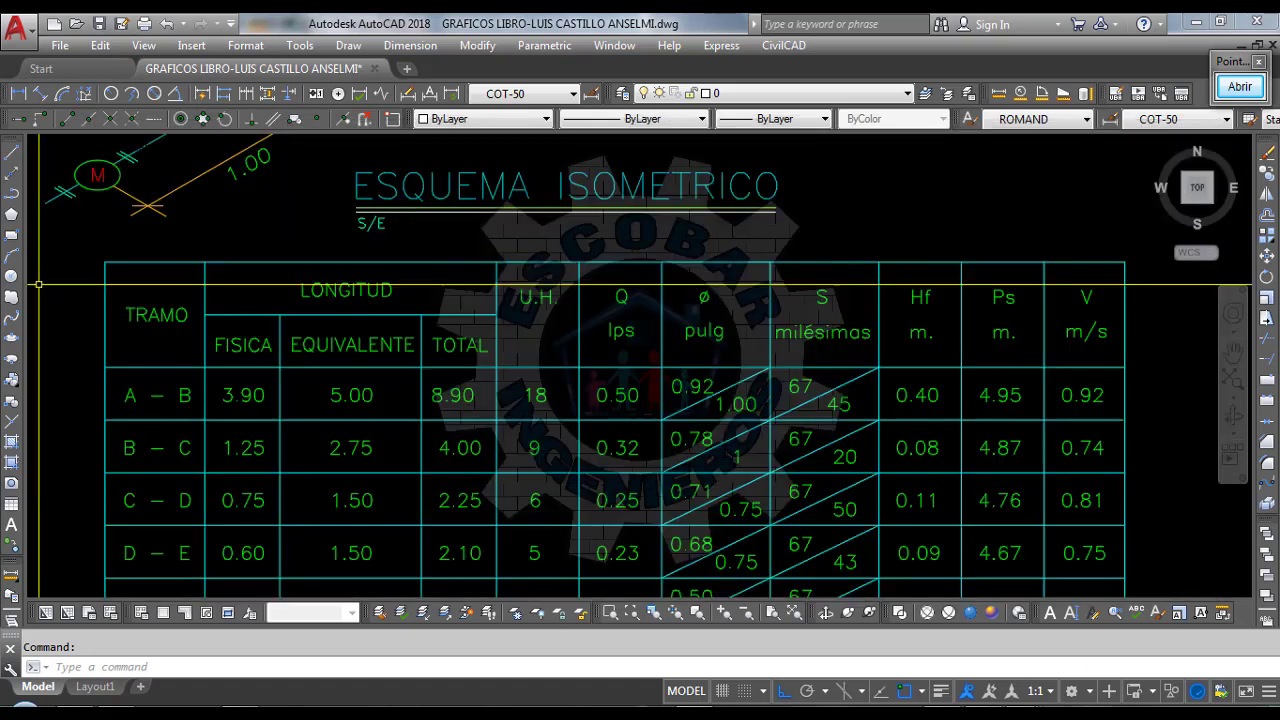
scroll(678, 398, down, 5)
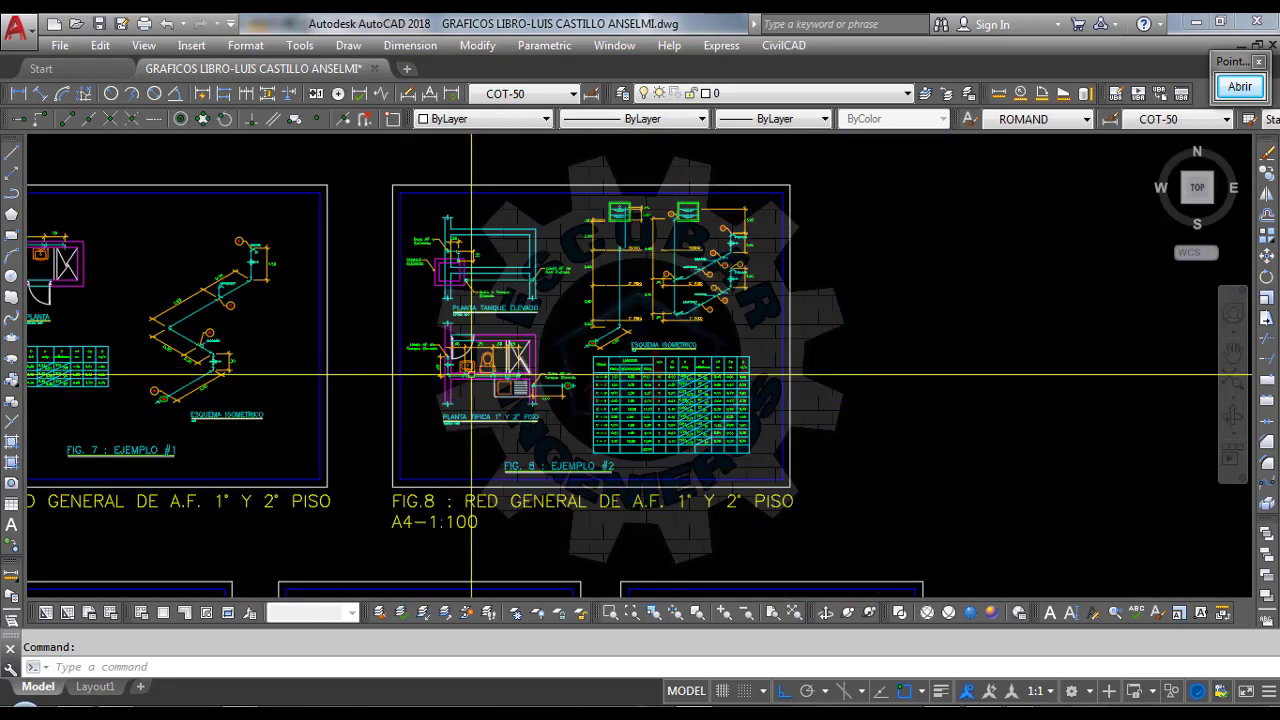
scroll(431, 355, up, 4)
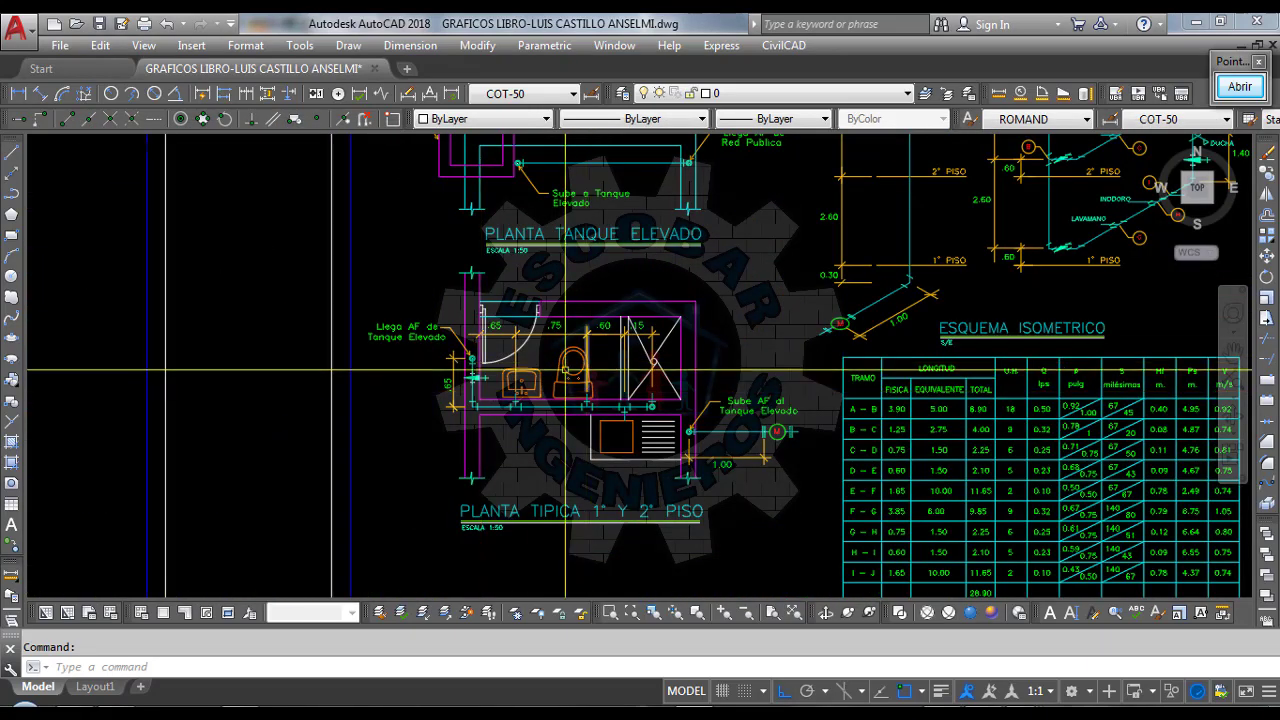
scroll(829, 271, down, 4)
scroll(782, 270, up, 5)
scroll(760, 278, down, 3)
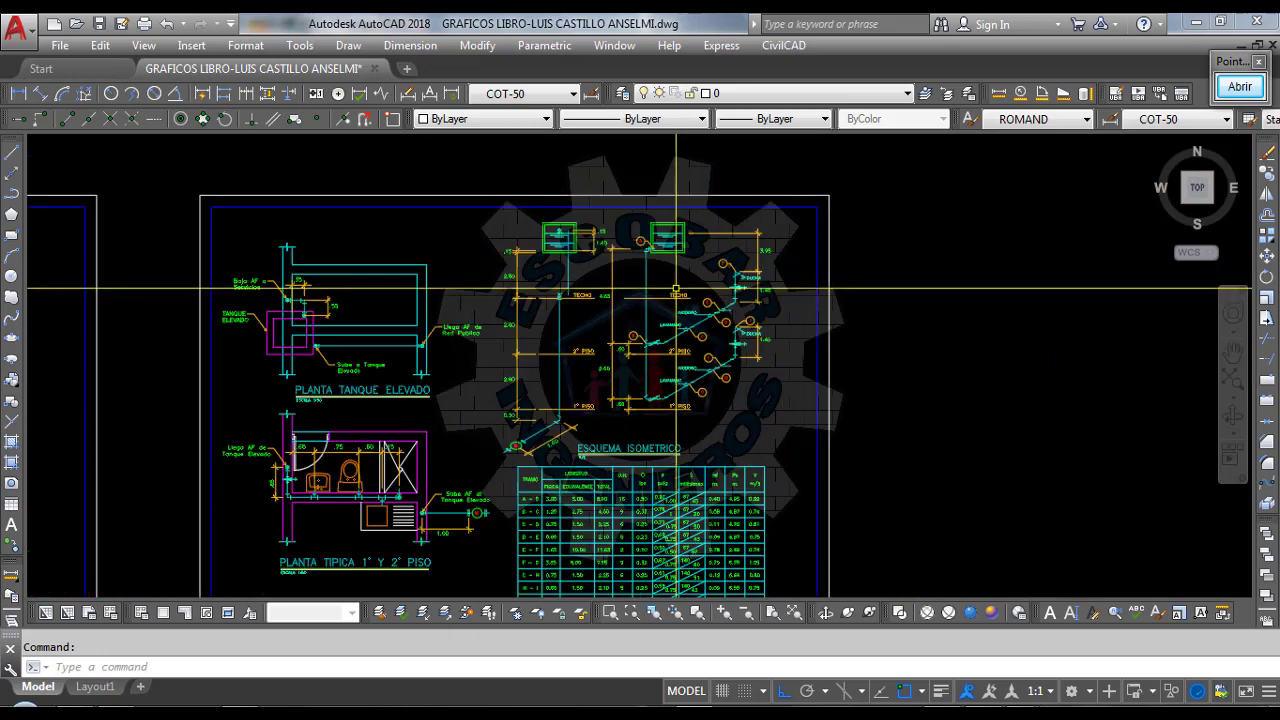
scroll(722, 286, up, 6)
scroll(722, 286, down, 3)
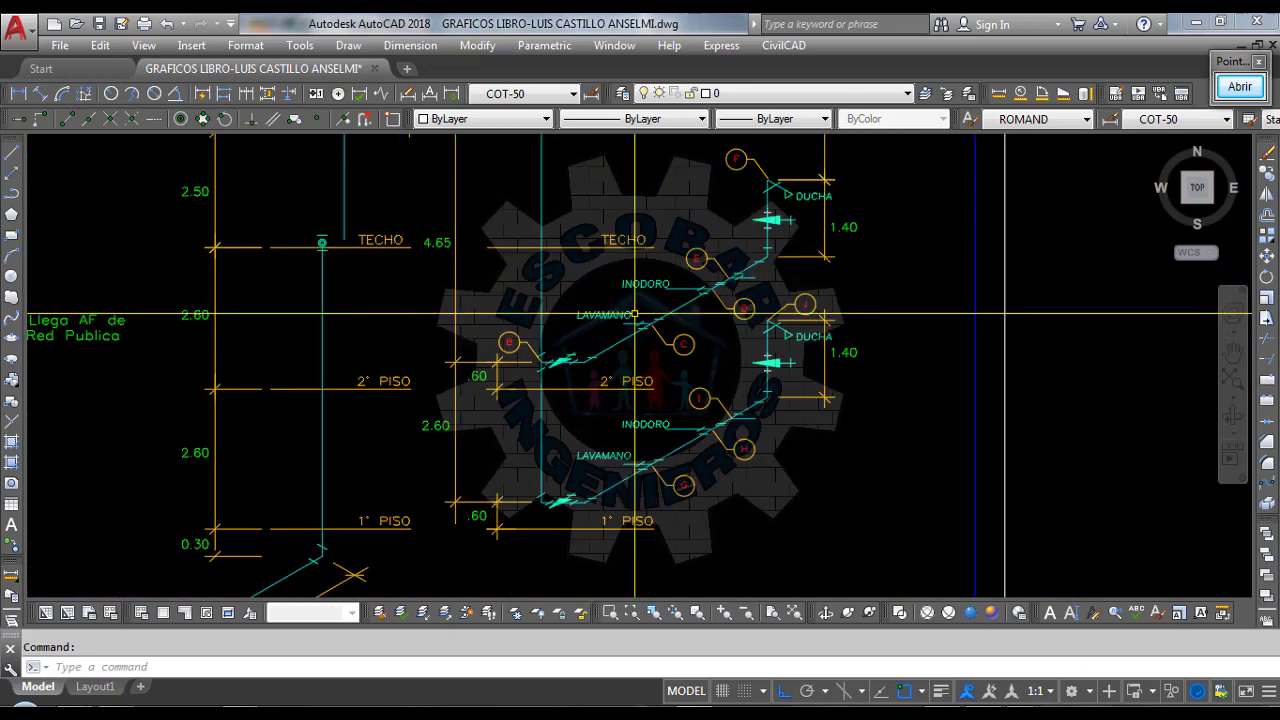
scroll(759, 274, up, 3)
Temporarily mark the LAVAMANO fixtures on both floors of the isometric scheme with green check marks, then close the annotation
click(1240, 86)
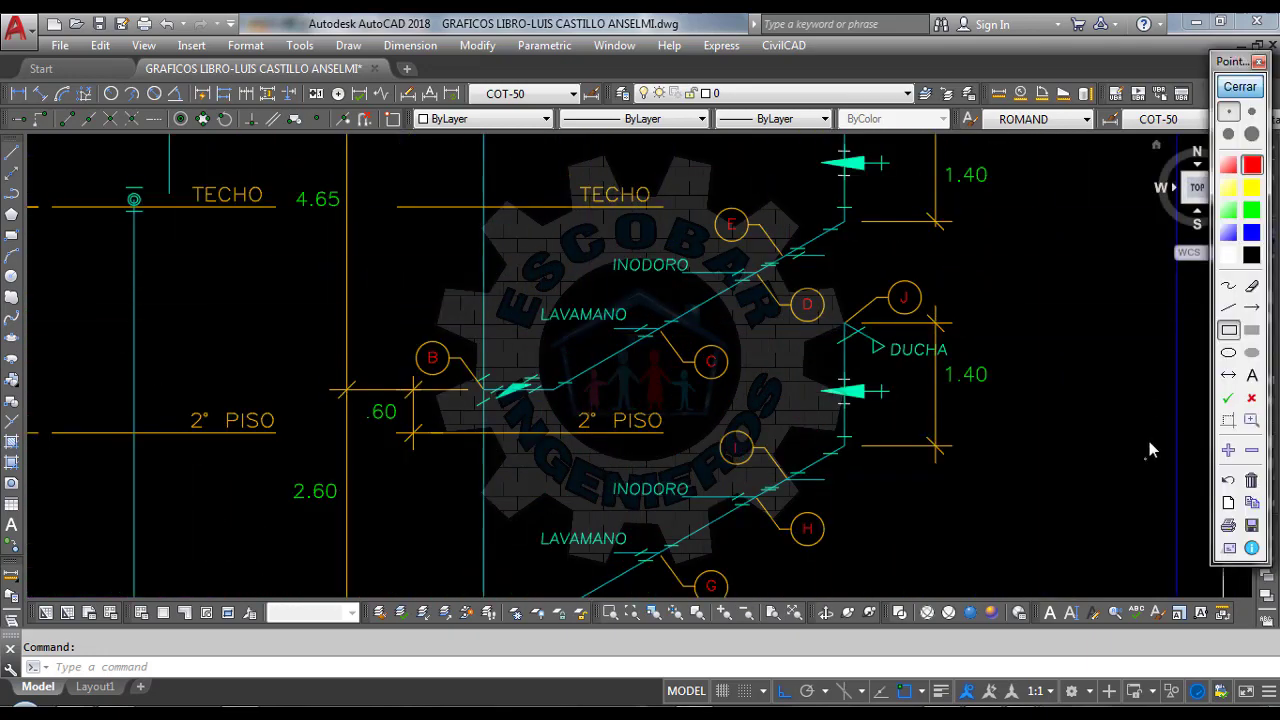
click(1228, 400)
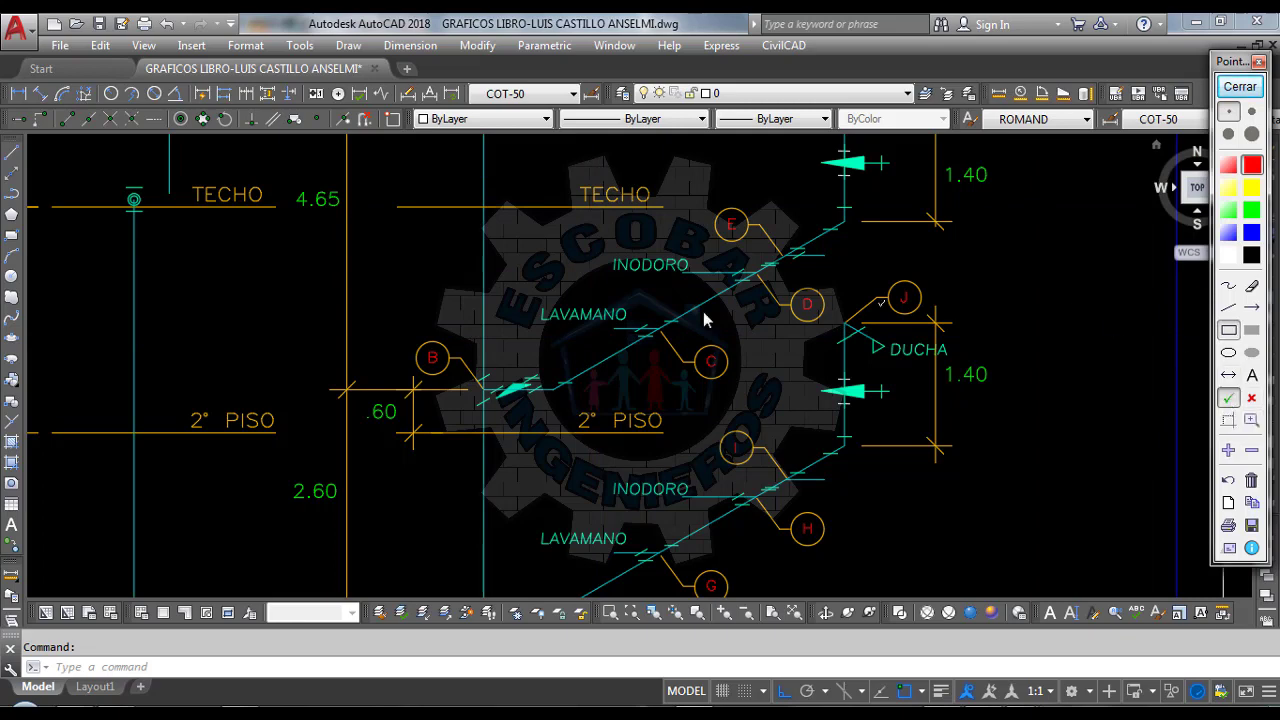
click(630, 336)
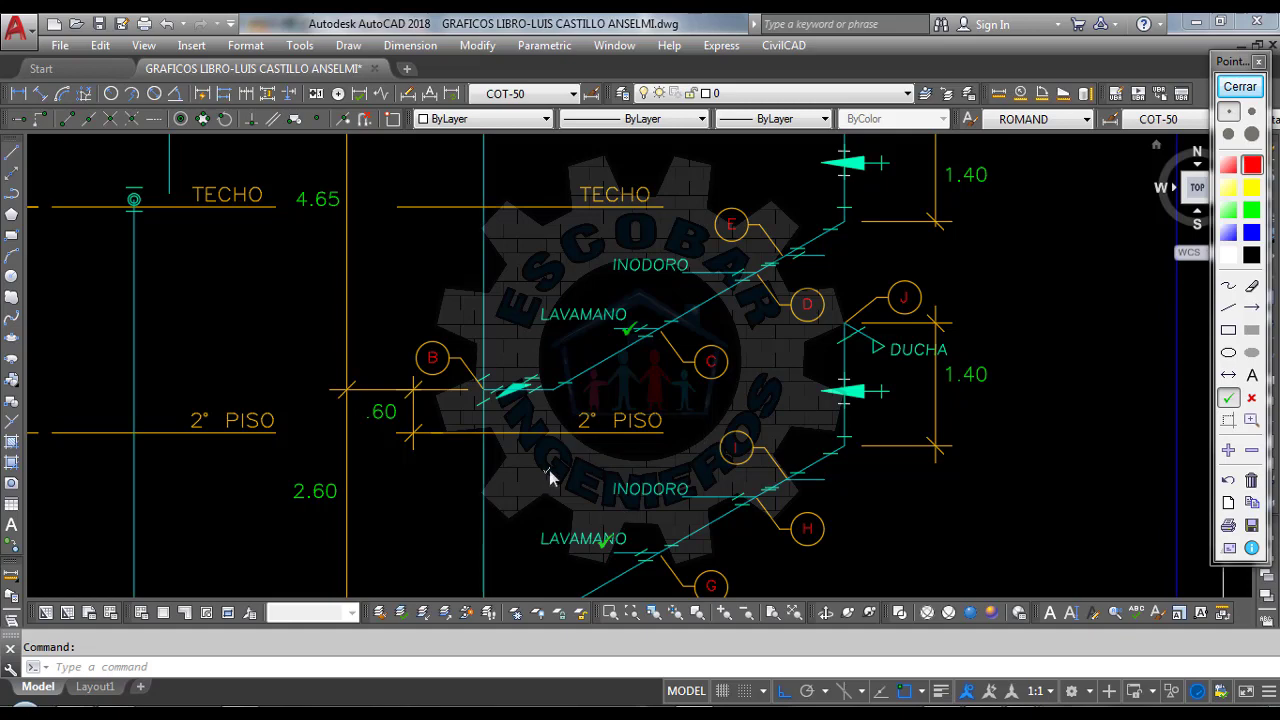
click(1240, 86)
Switch to the flow and fixture unit calculation and add two Lavatorio fixtures to the total
click(1148, 640)
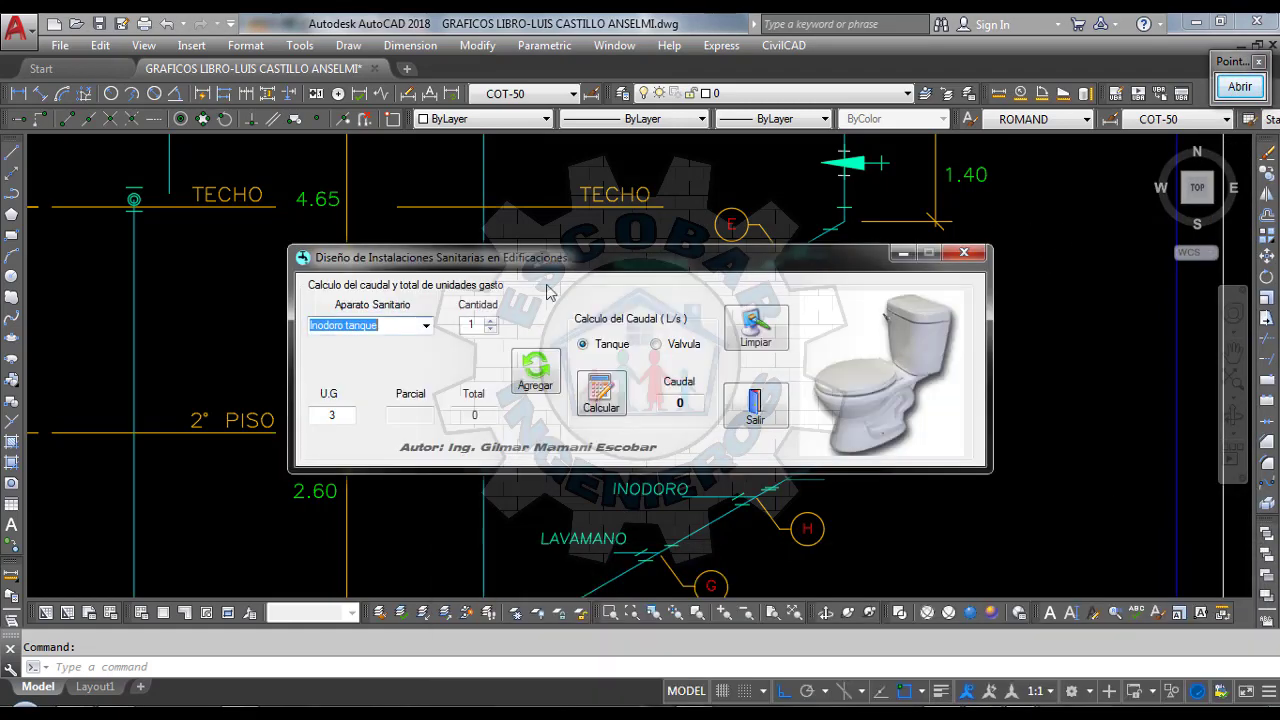
click(426, 325)
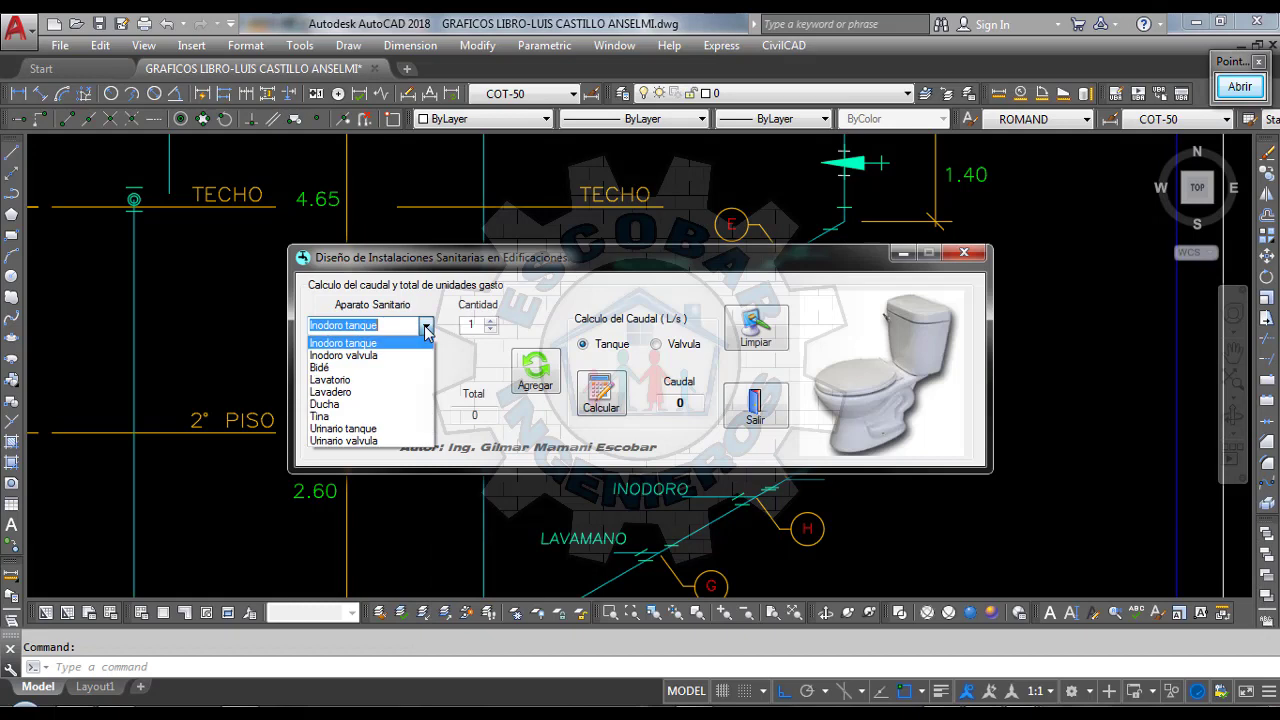
click(338, 390)
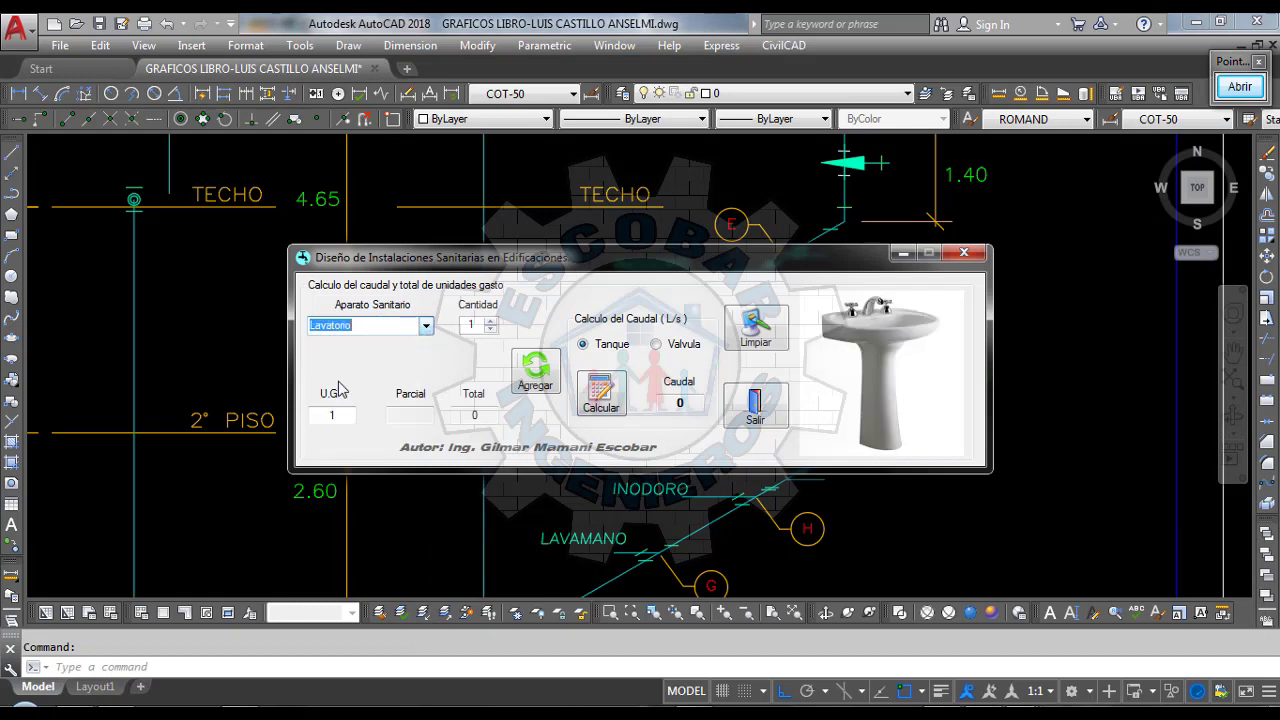
click(490, 322)
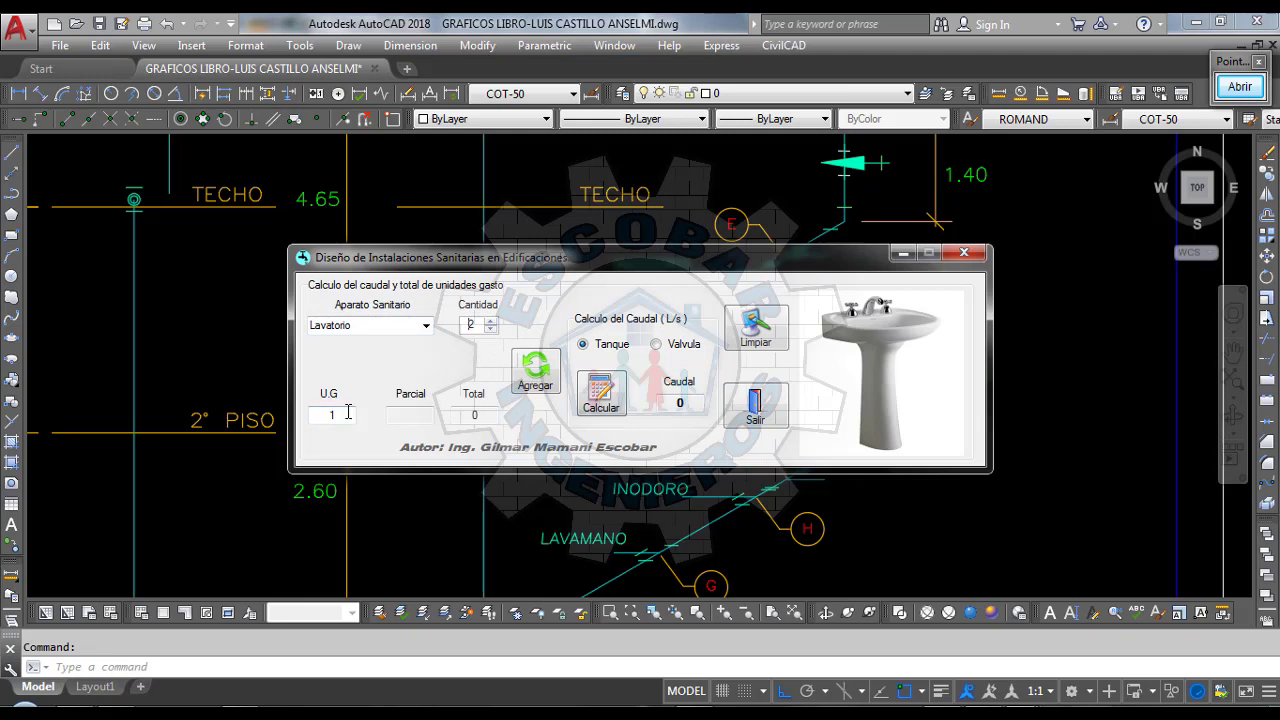
click(533, 376)
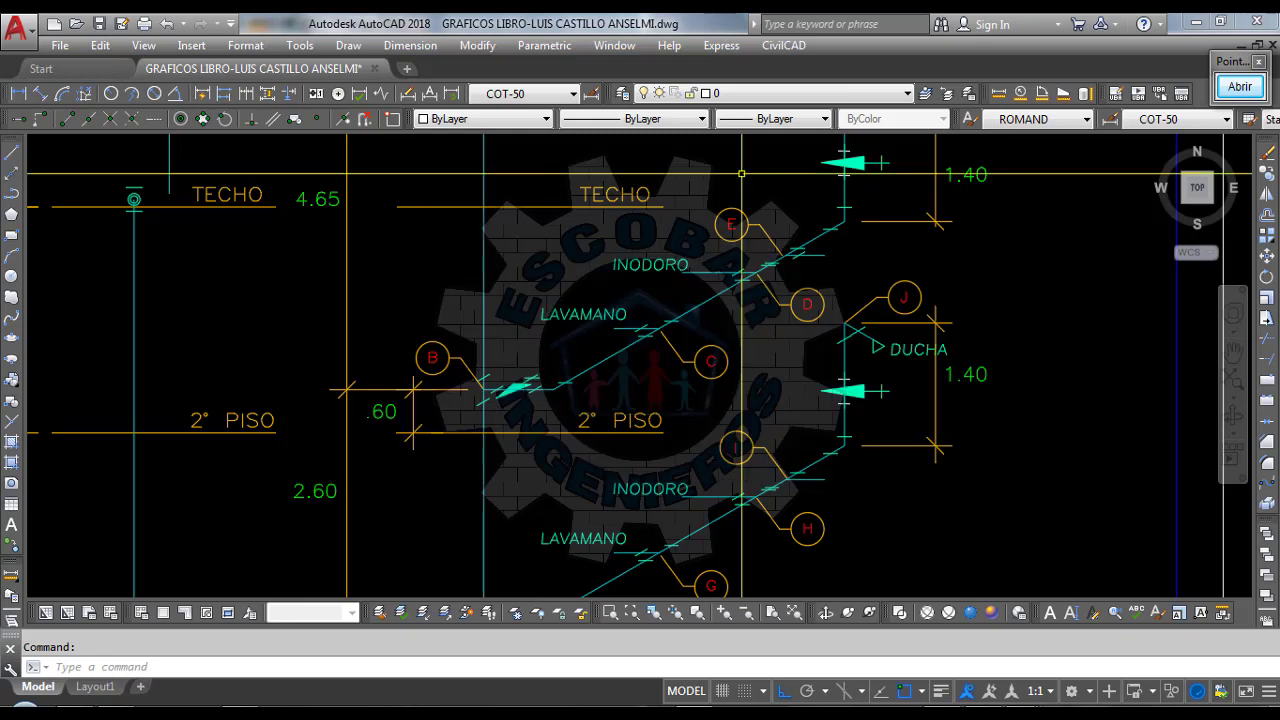
Temporarily check off the INODORO fixtures in the AutoCAD isometric scheme in green, then close the annotation
click(1240, 88)
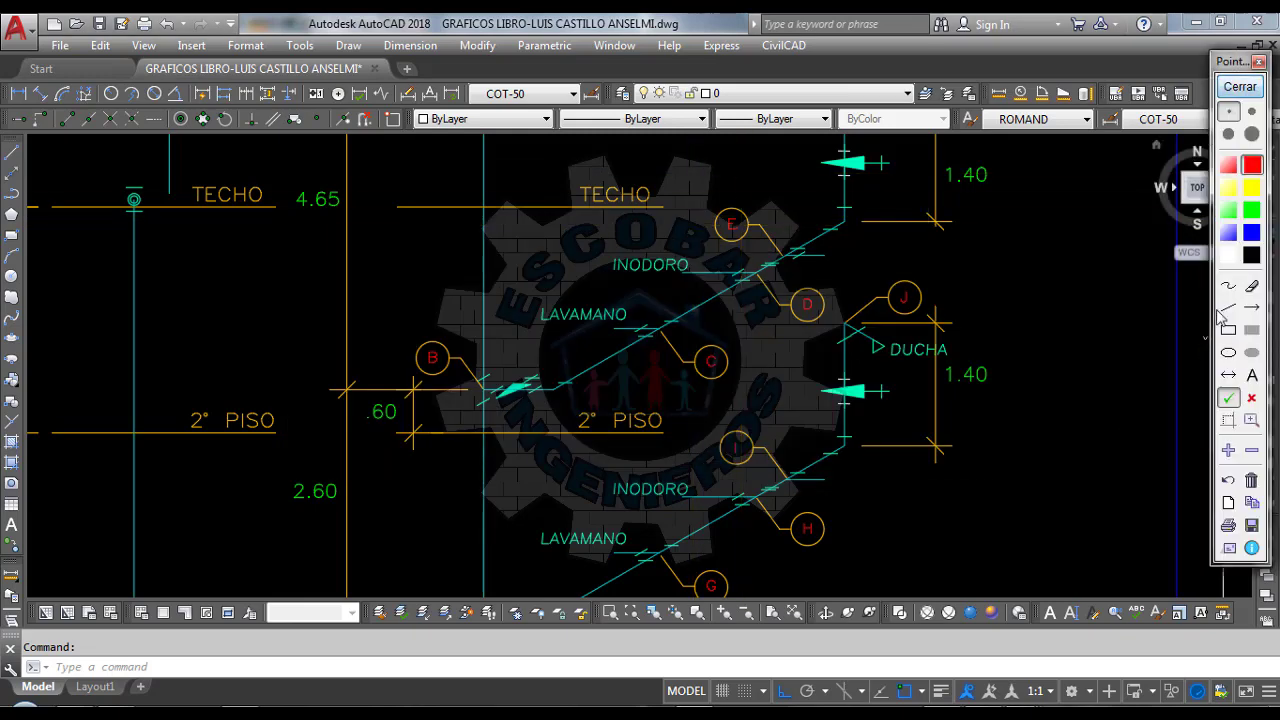
click(699, 262)
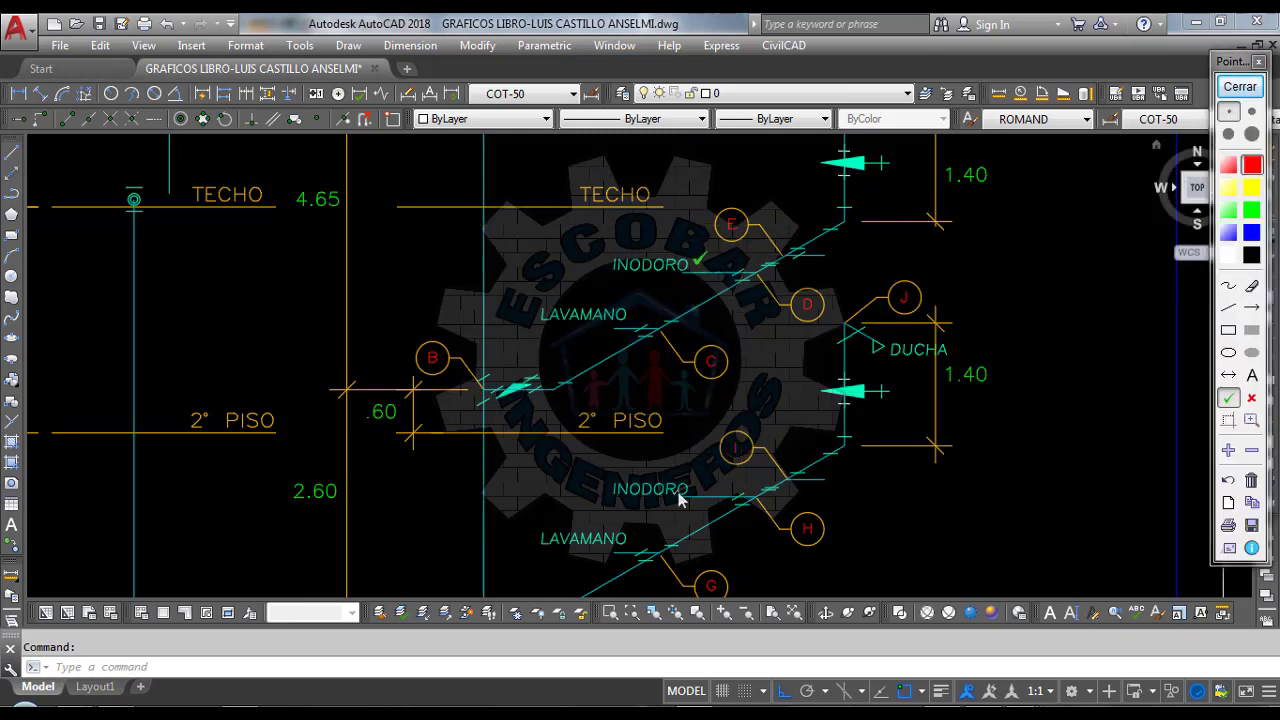
click(1240, 87)
Return to the flow and fixture unit calculation and add two Inodoro tanque fixtures to the total
mouse_move(850, 714)
click(1150, 630)
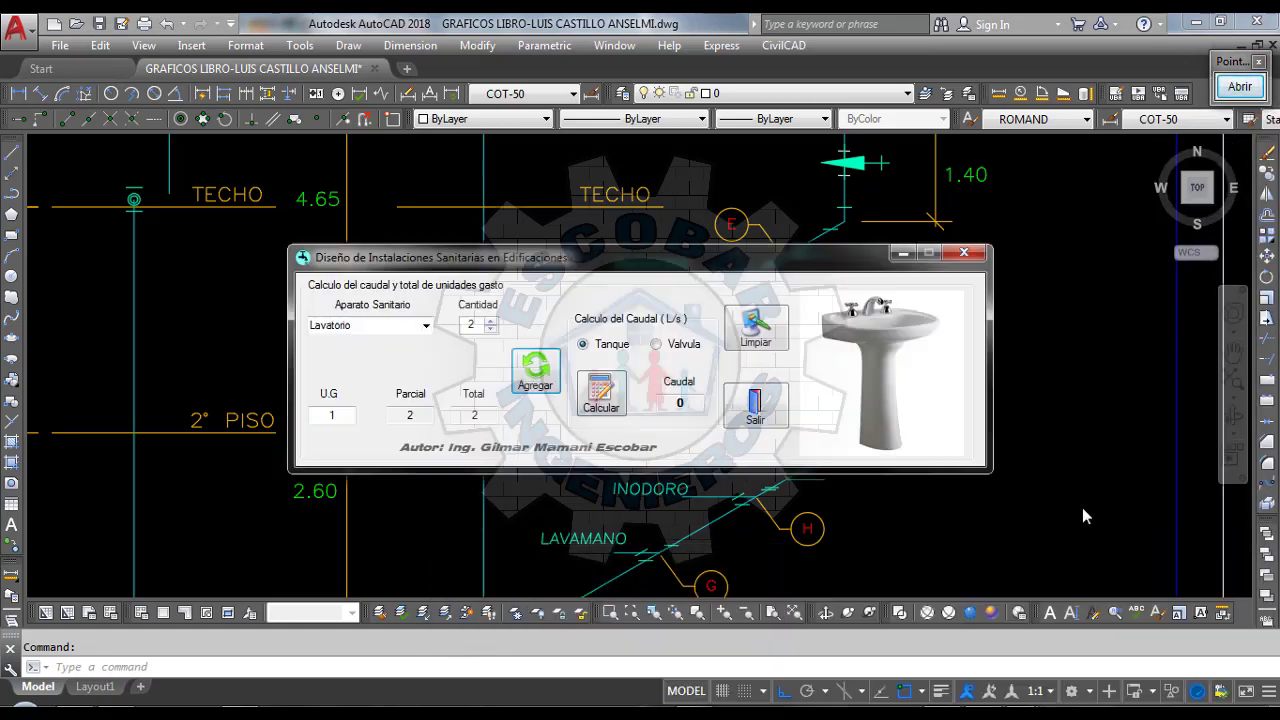
click(426, 326)
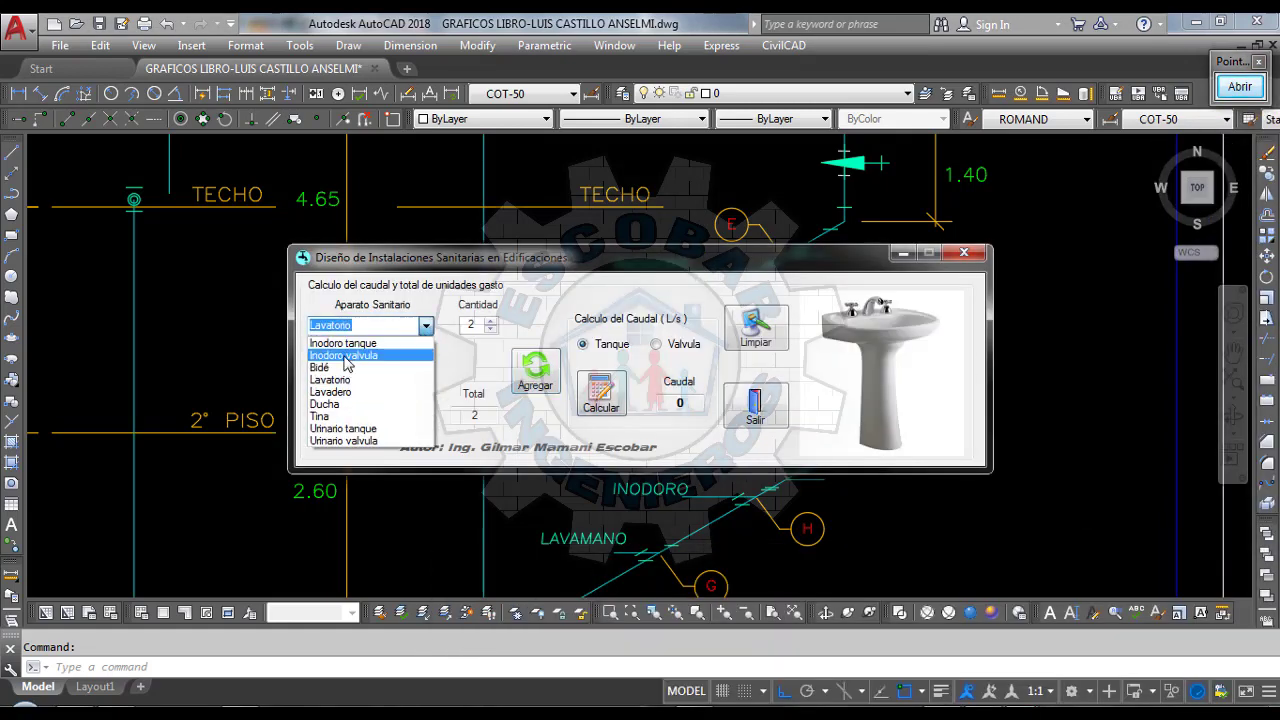
click(348, 341)
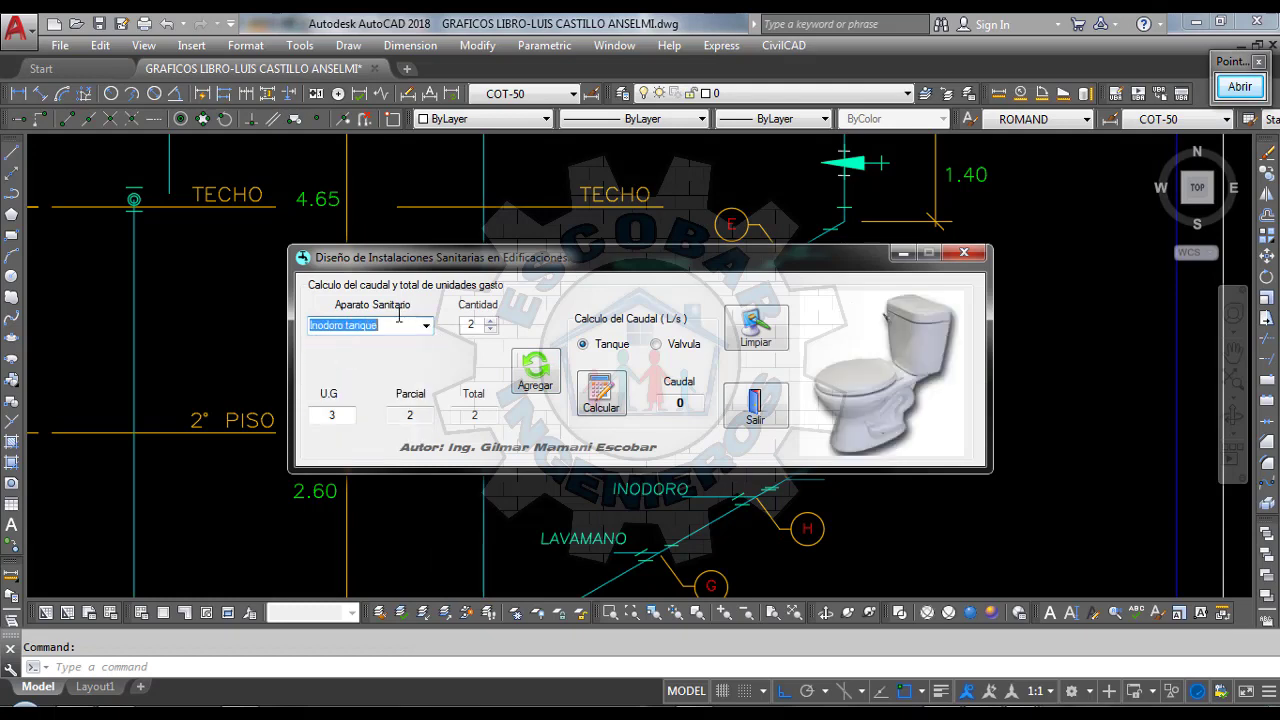
click(478, 324)
click(538, 380)
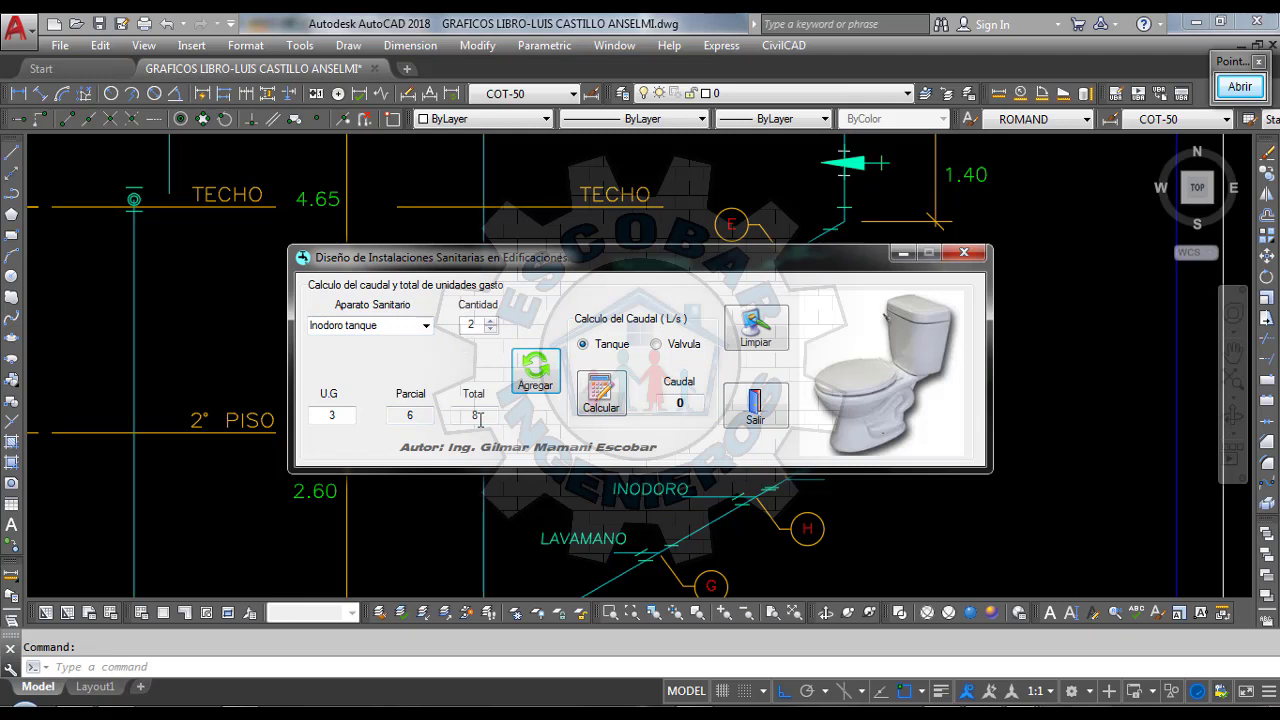
Temporarily mark the DUCHA fixtures in the AutoCAD isometric scheme with green check marks, then close the annotation
click(700, 181)
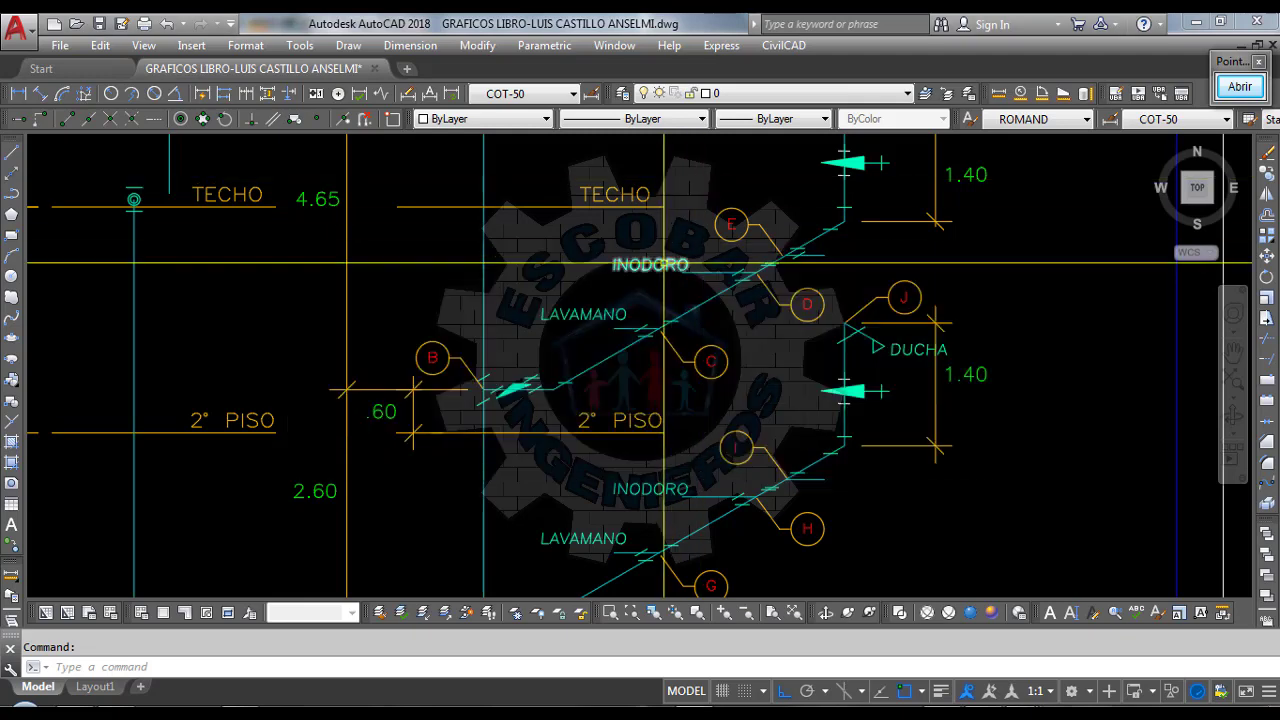
scroll(591, 277, down, 2)
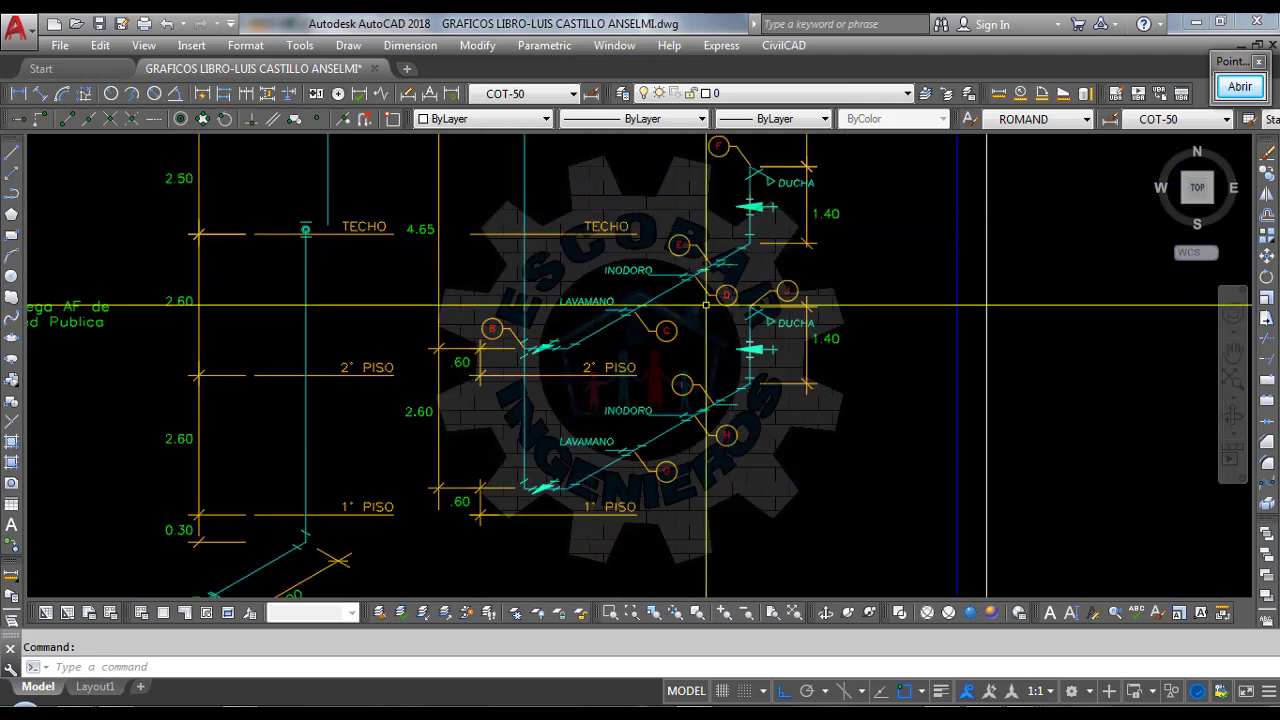
click(1240, 86)
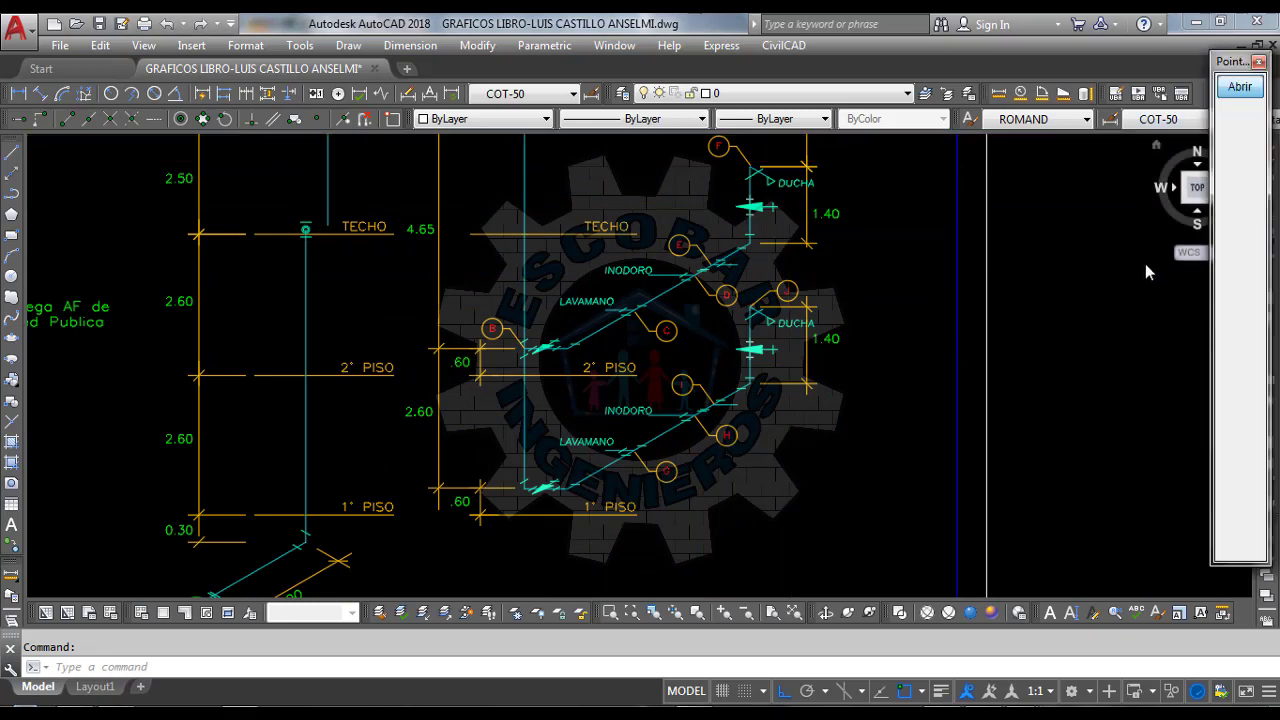
click(824, 180)
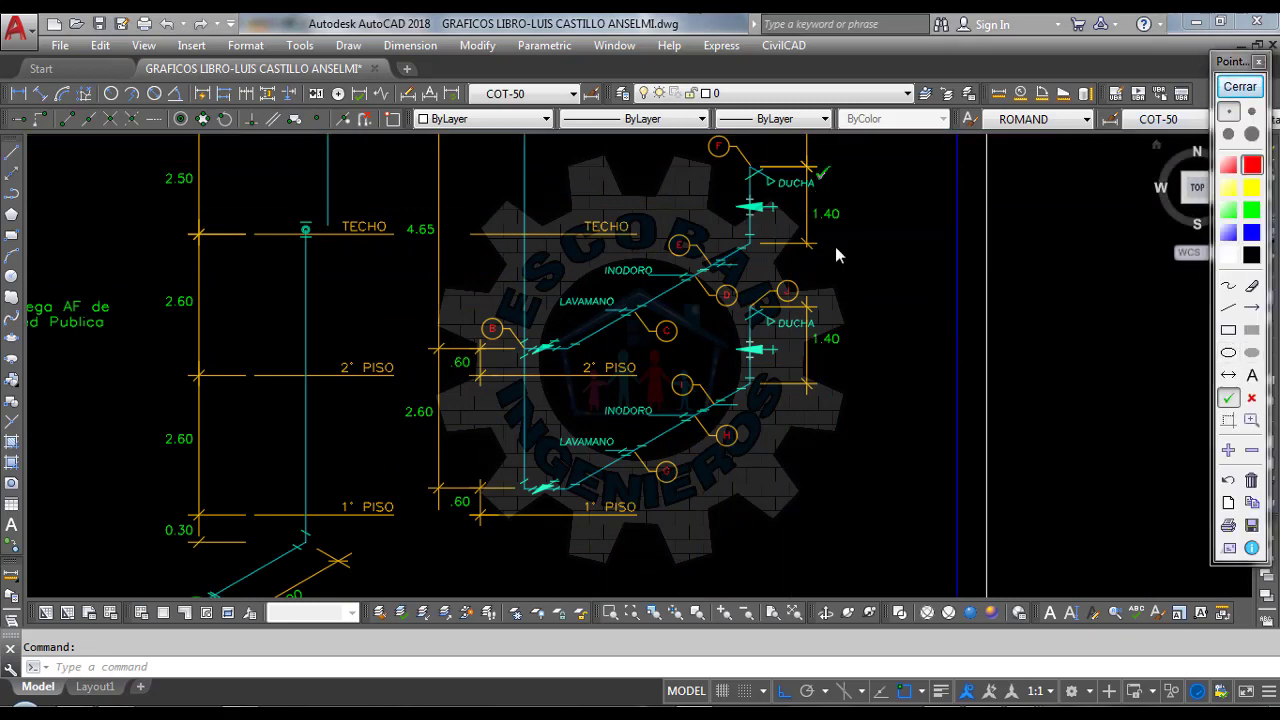
click(1240, 86)
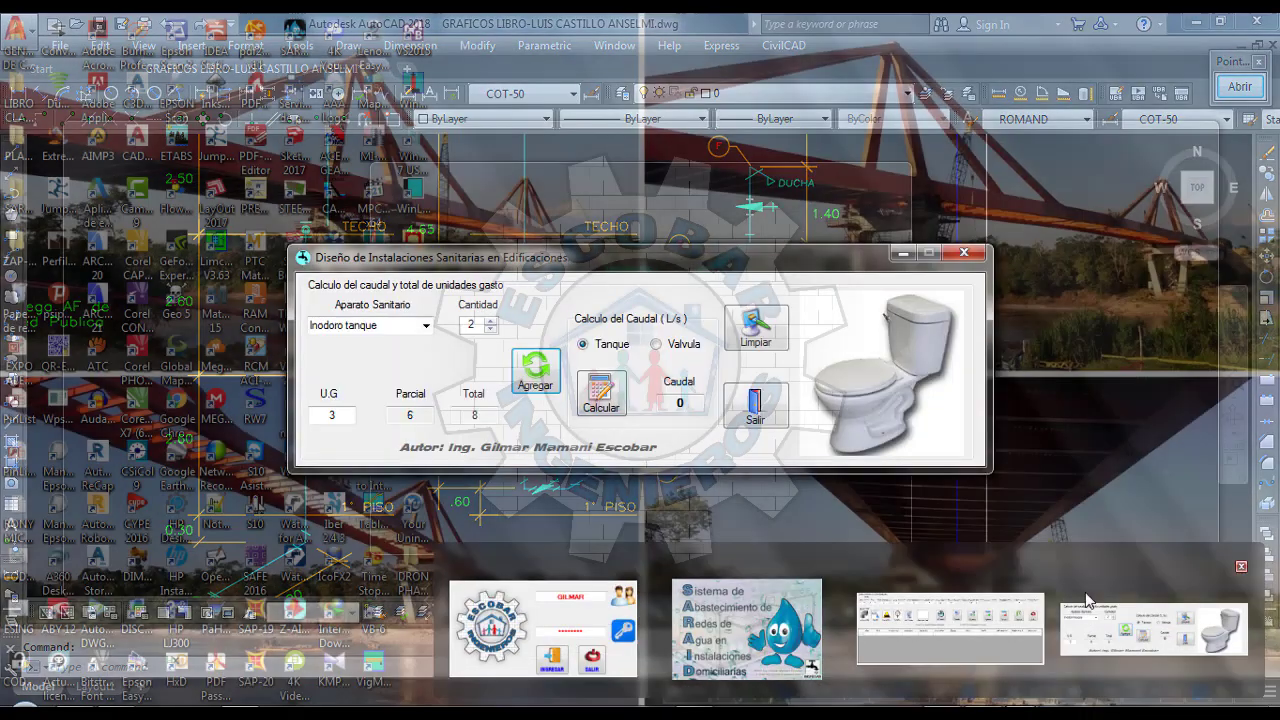
Return to the flow and fixture unit calculation and enter Ducha with a quantity of 2
click(1154, 629)
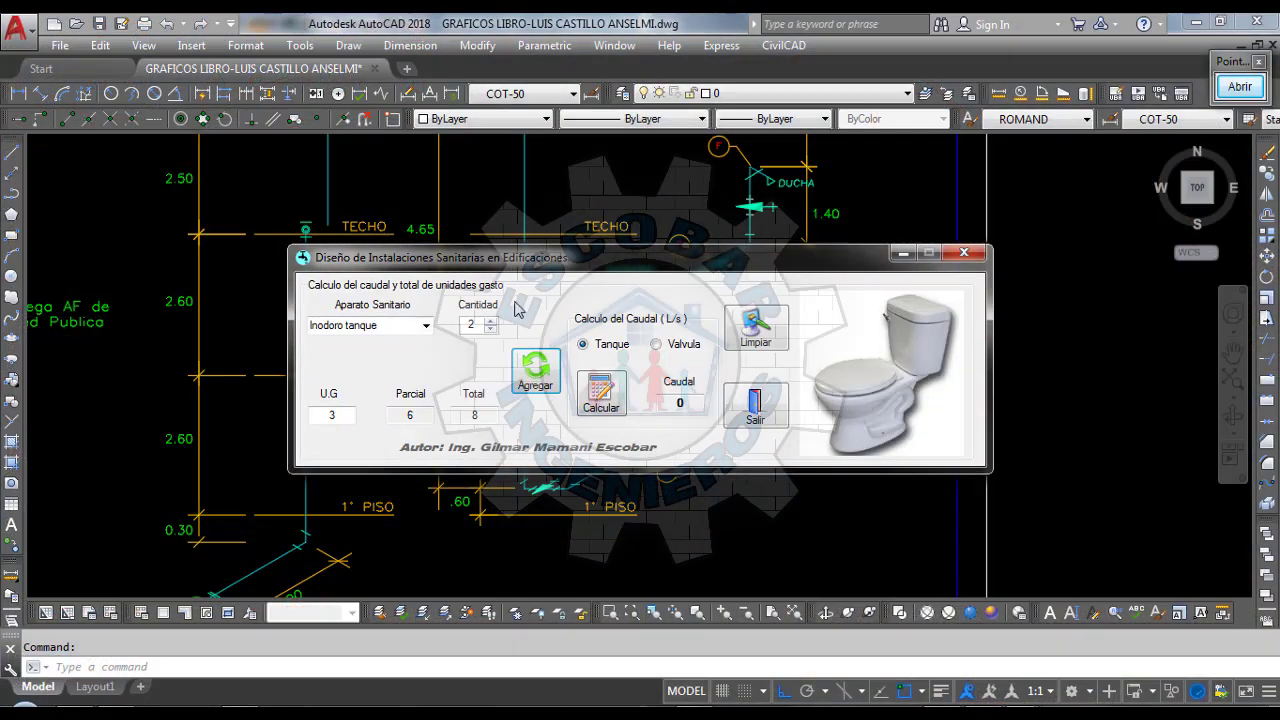
click(424, 327)
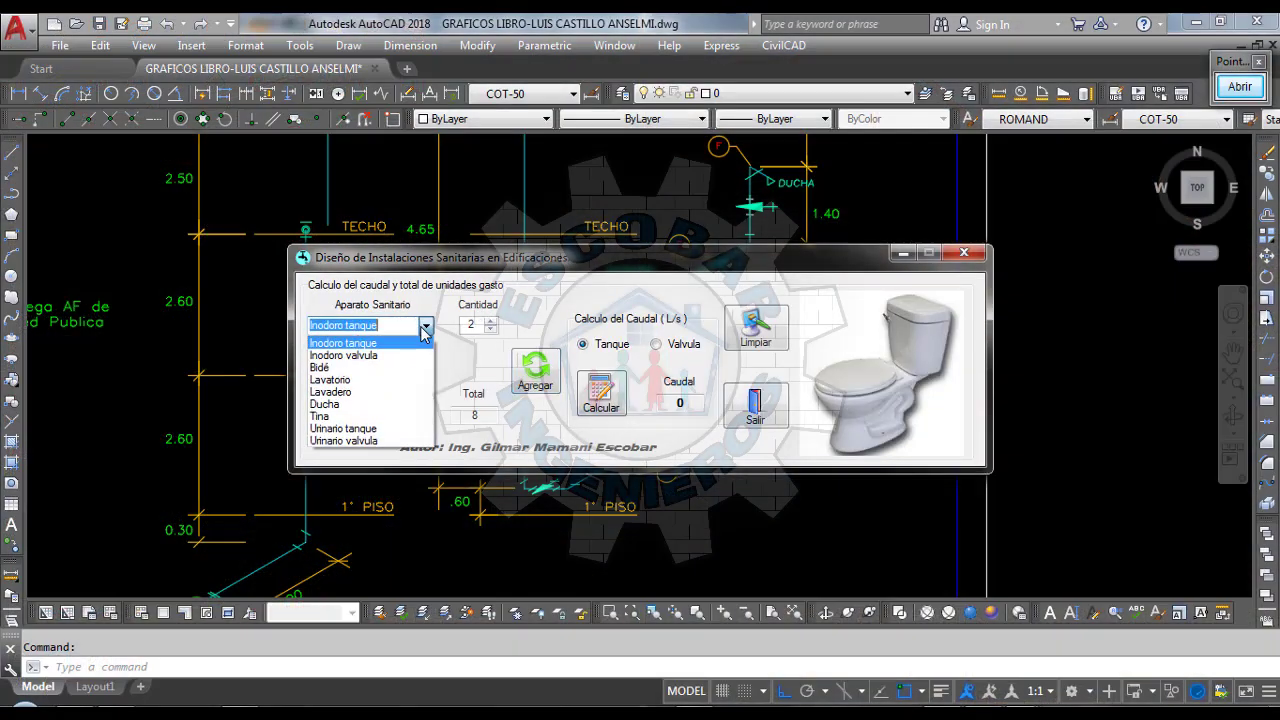
click(322, 405)
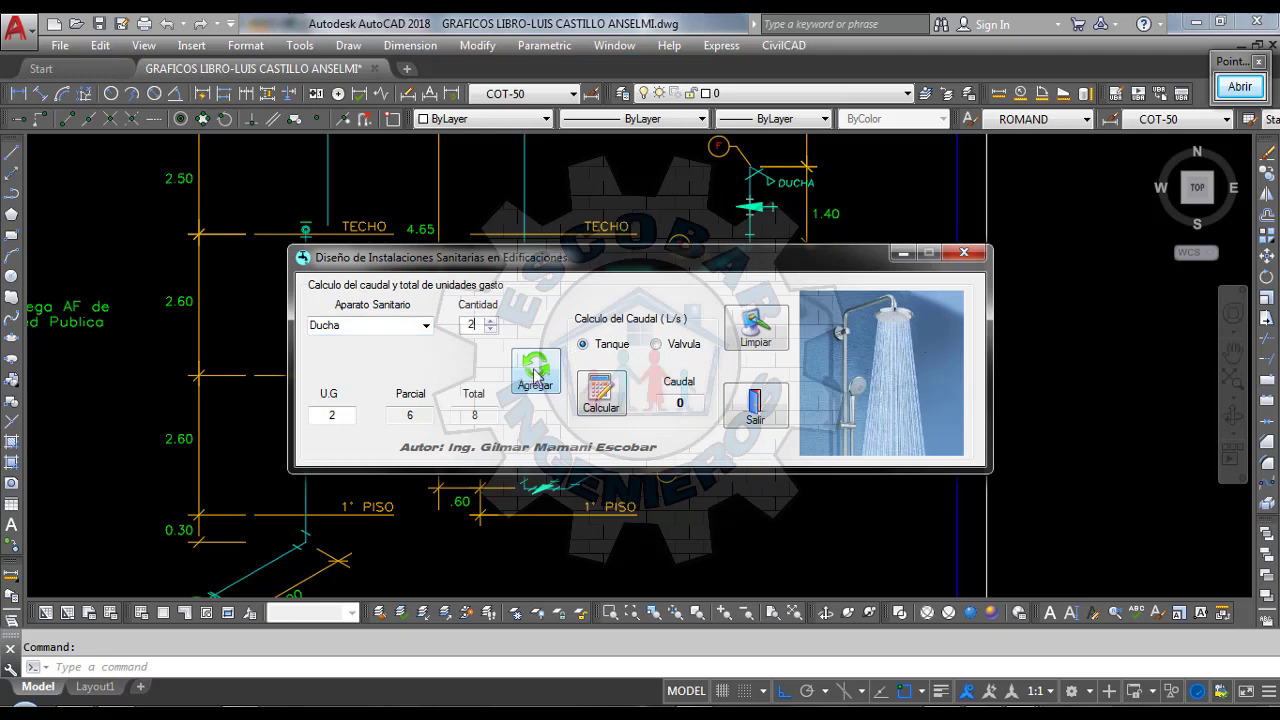
Examine the kitchen sink and its supply branch on the Fig. 8 typical floor plan in AutoCAD
click(870, 215)
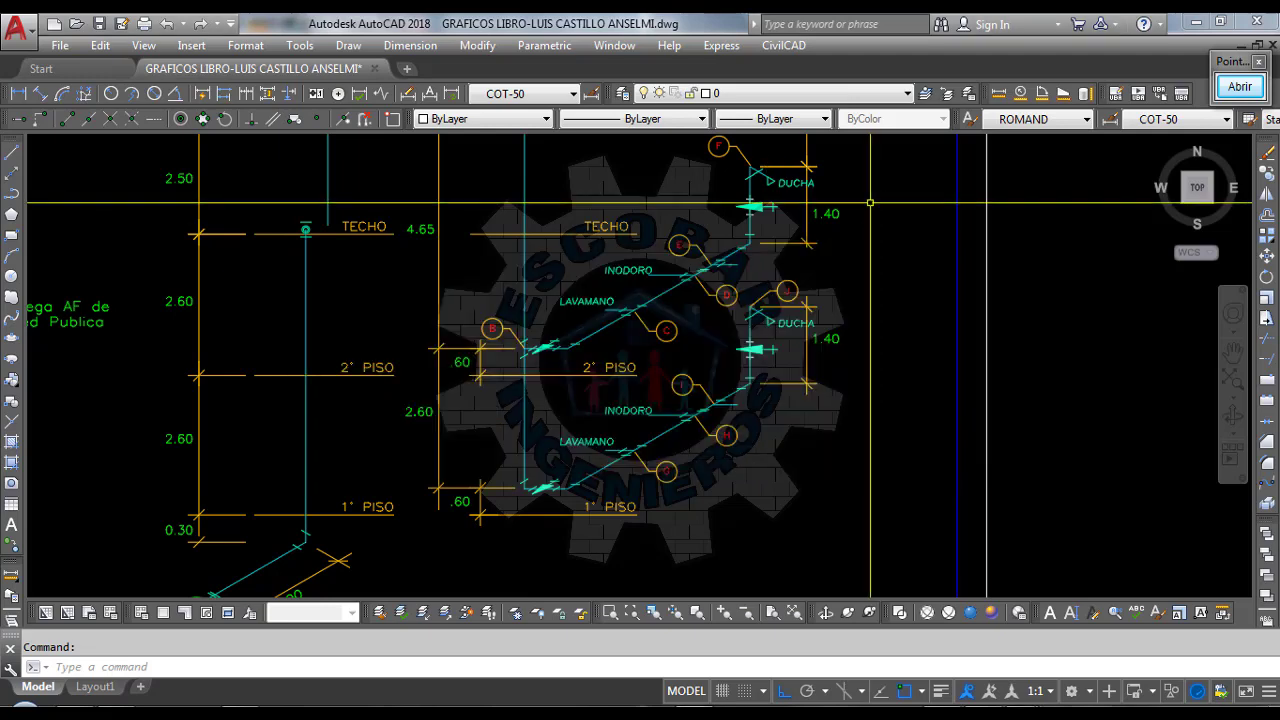
scroll(937, 155, down, 5)
scroll(694, 328, up, 5)
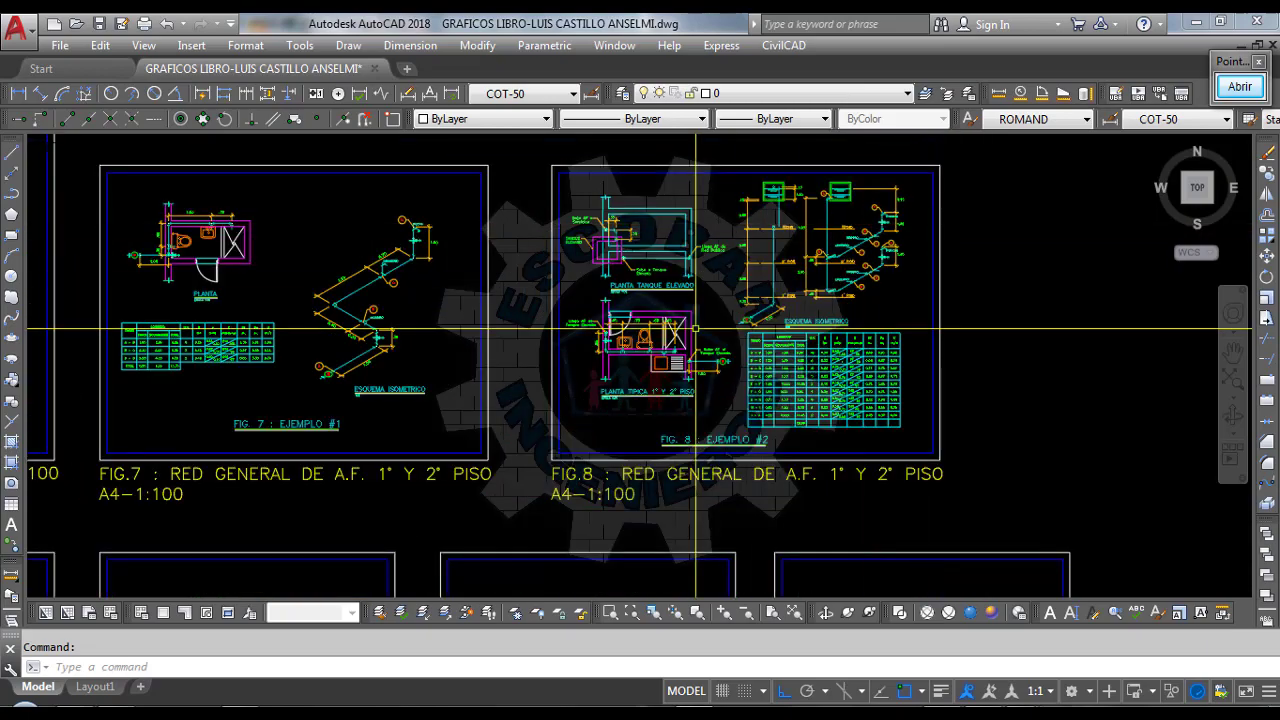
scroll(694, 328, up, 4)
scroll(680, 403, up, 2)
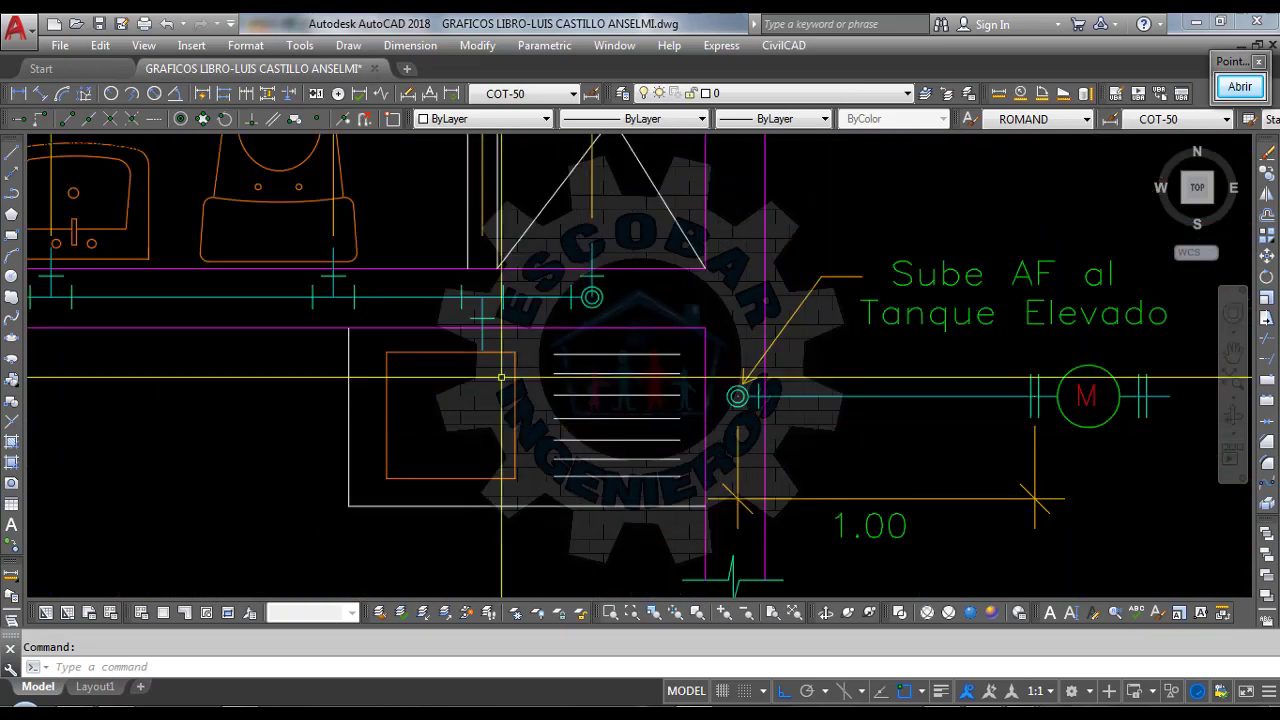
scroll(624, 438, down, 4)
scroll(680, 363, up, 2)
scroll(514, 334, up, 2)
scroll(523, 323, down, 4)
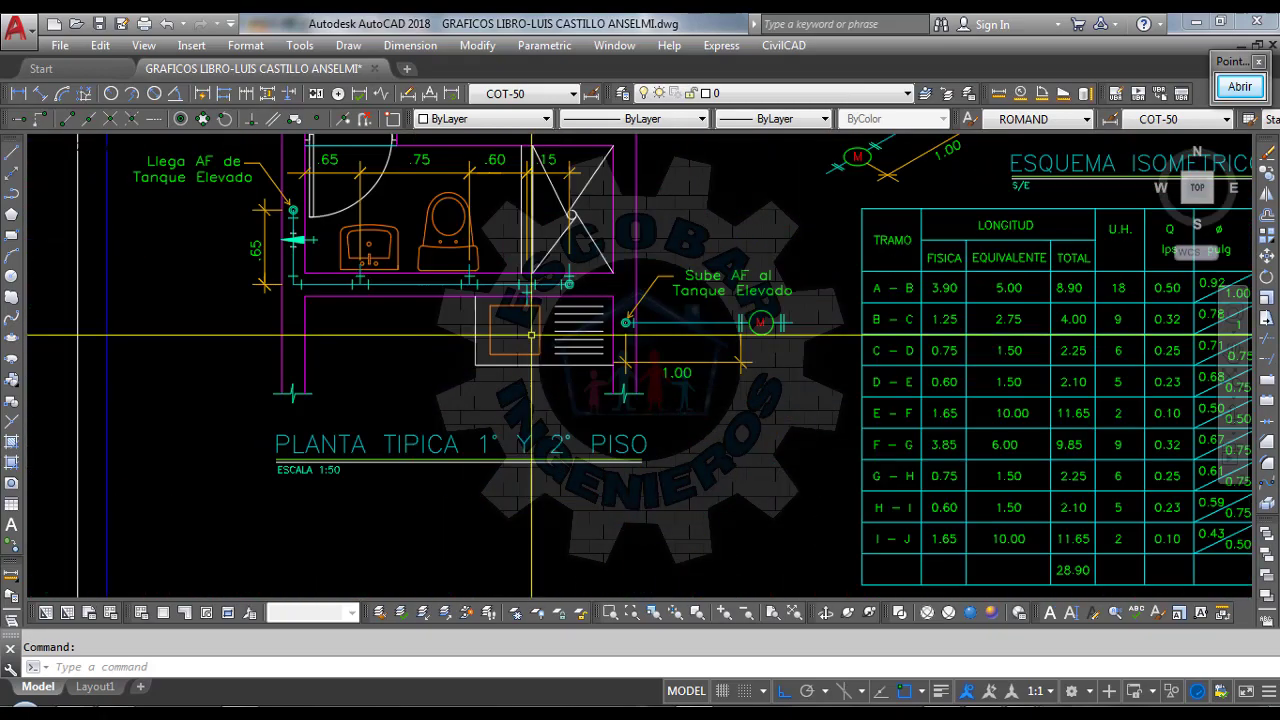
scroll(540, 330, down, 2)
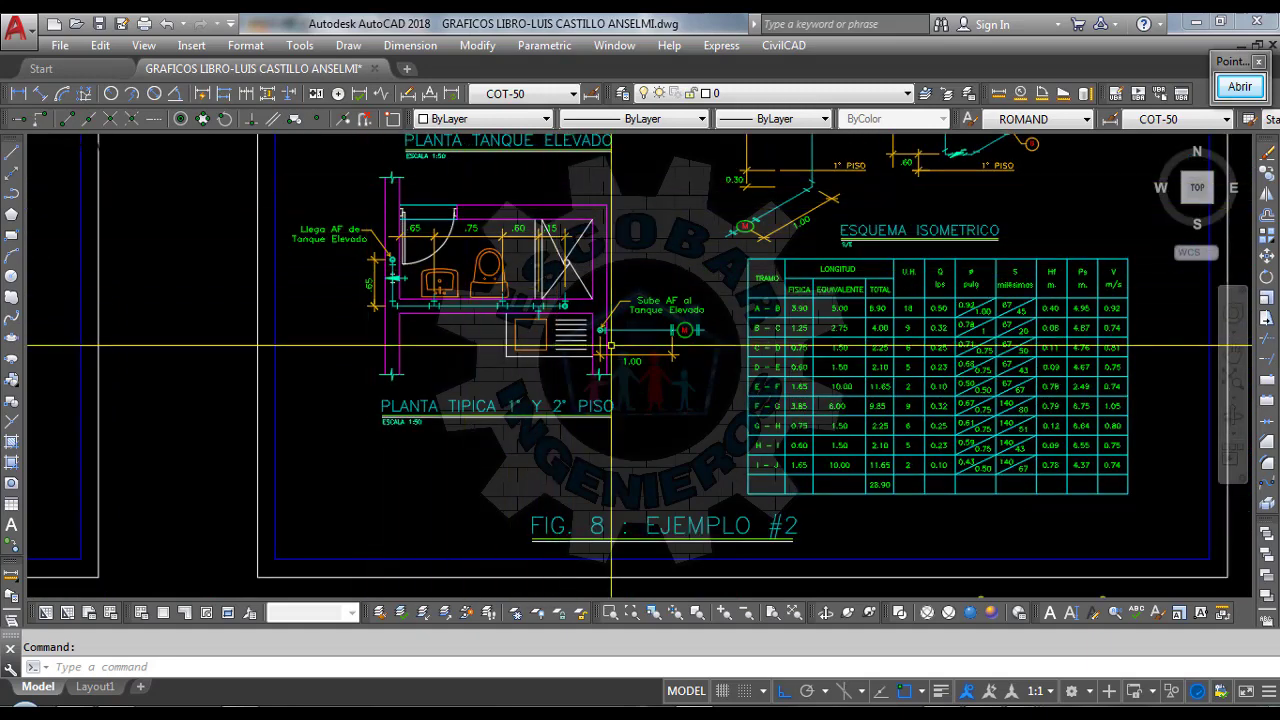
scroll(540, 336, down, 2)
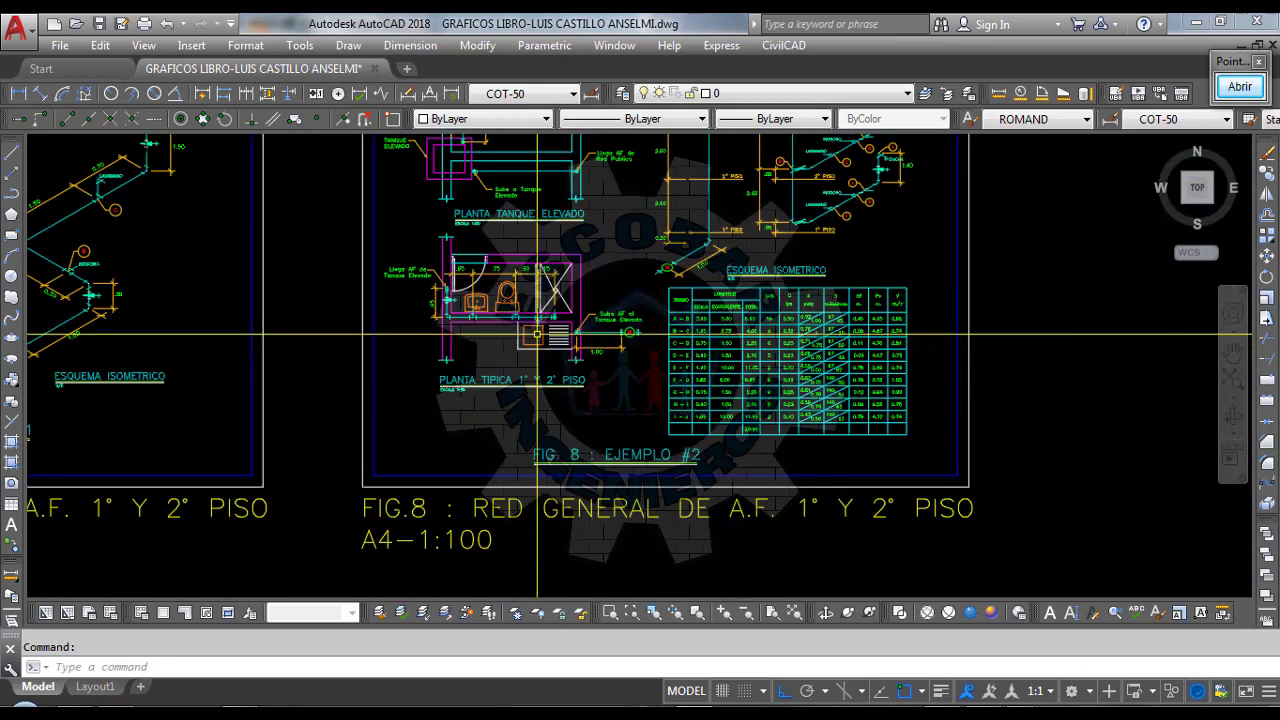
scroll(560, 320, down, 2)
scroll(572, 357, up, 5)
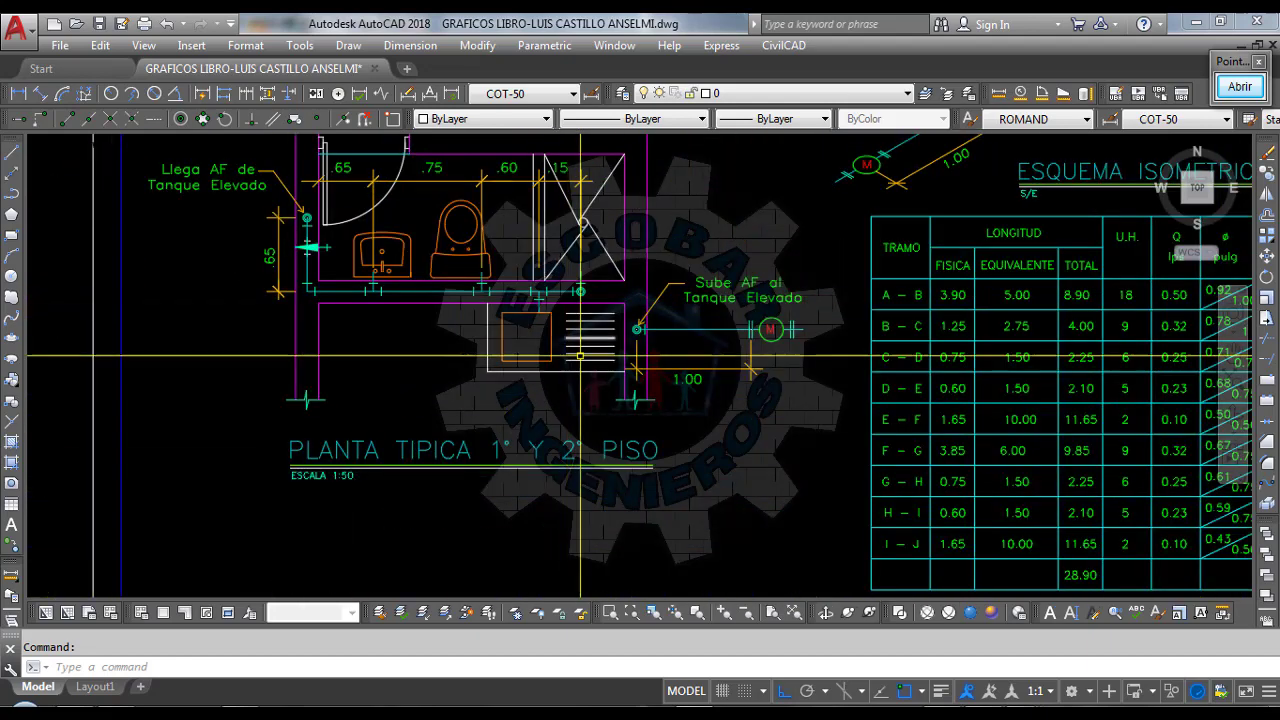
scroll(572, 357, down, 3)
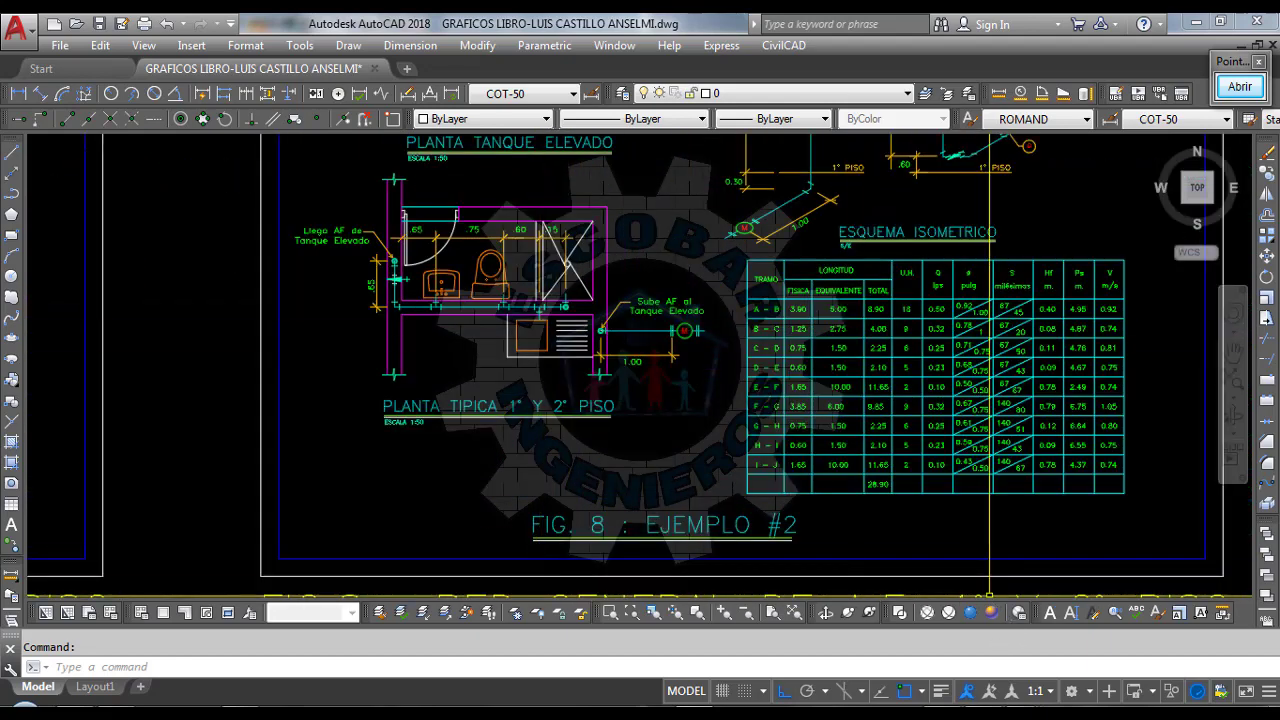
Return to the flow and fixture unit calculation and add two Lavadero fixtures to the total
click(1116, 622)
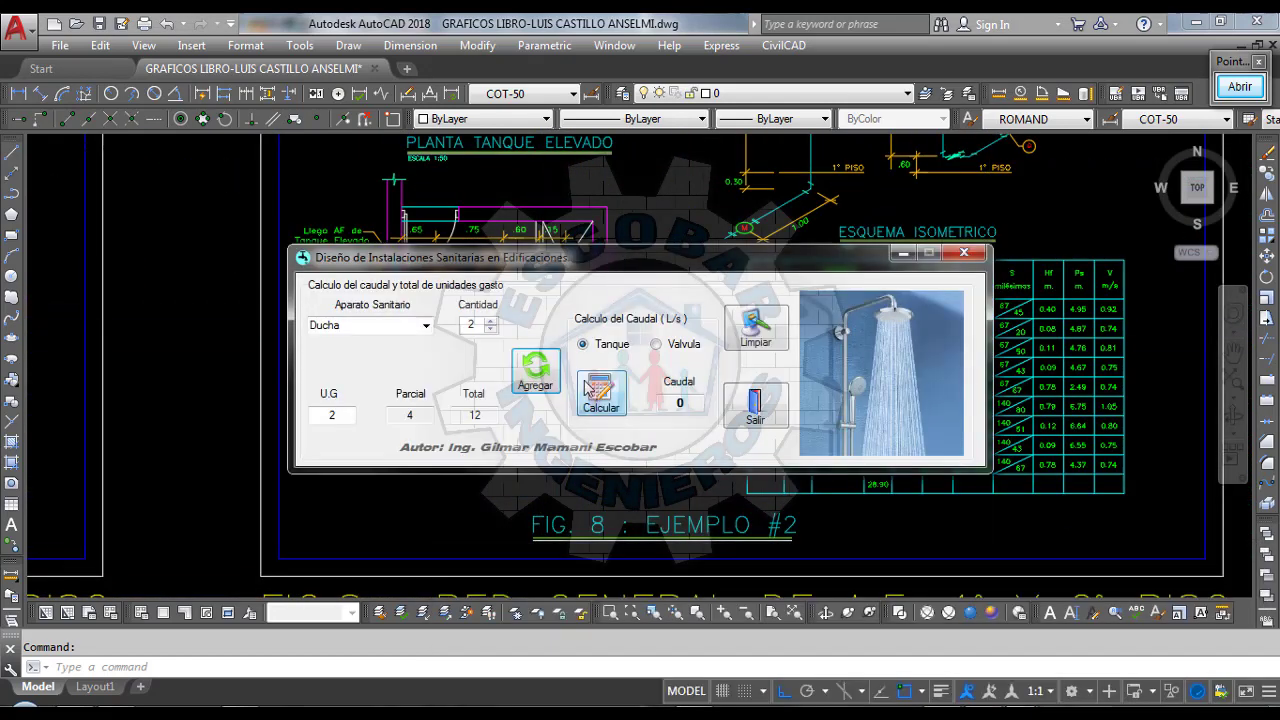
click(425, 327)
click(340, 393)
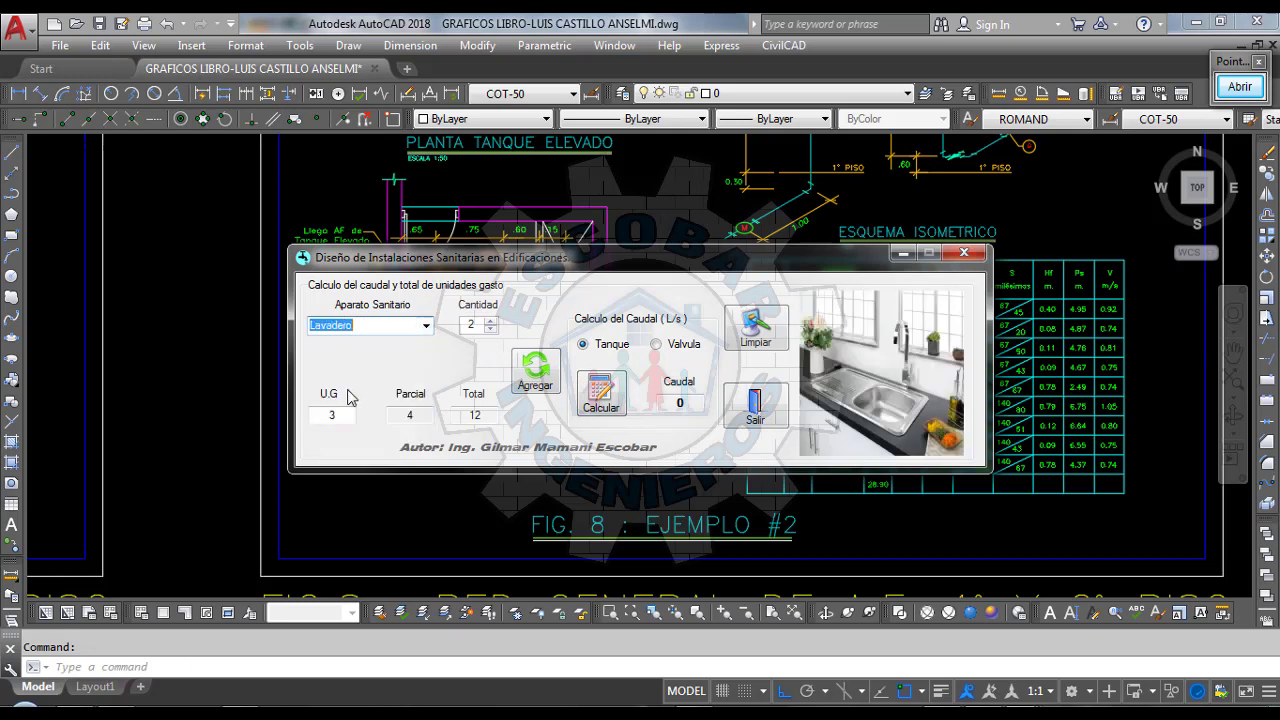
click(479, 324)
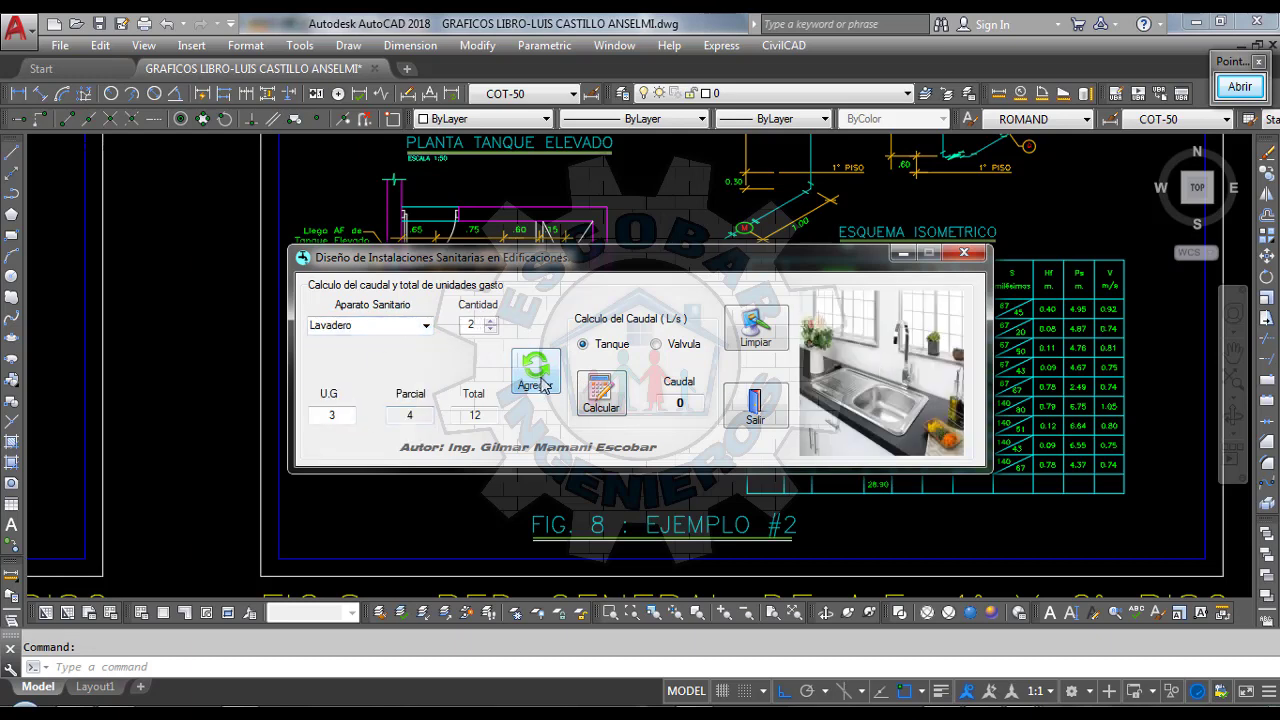
click(491, 416)
Temporarily box segment A-B's U.H. value in red in the AutoCAD table, draw an arrow to its Q value, then close the annotation
click(642, 200)
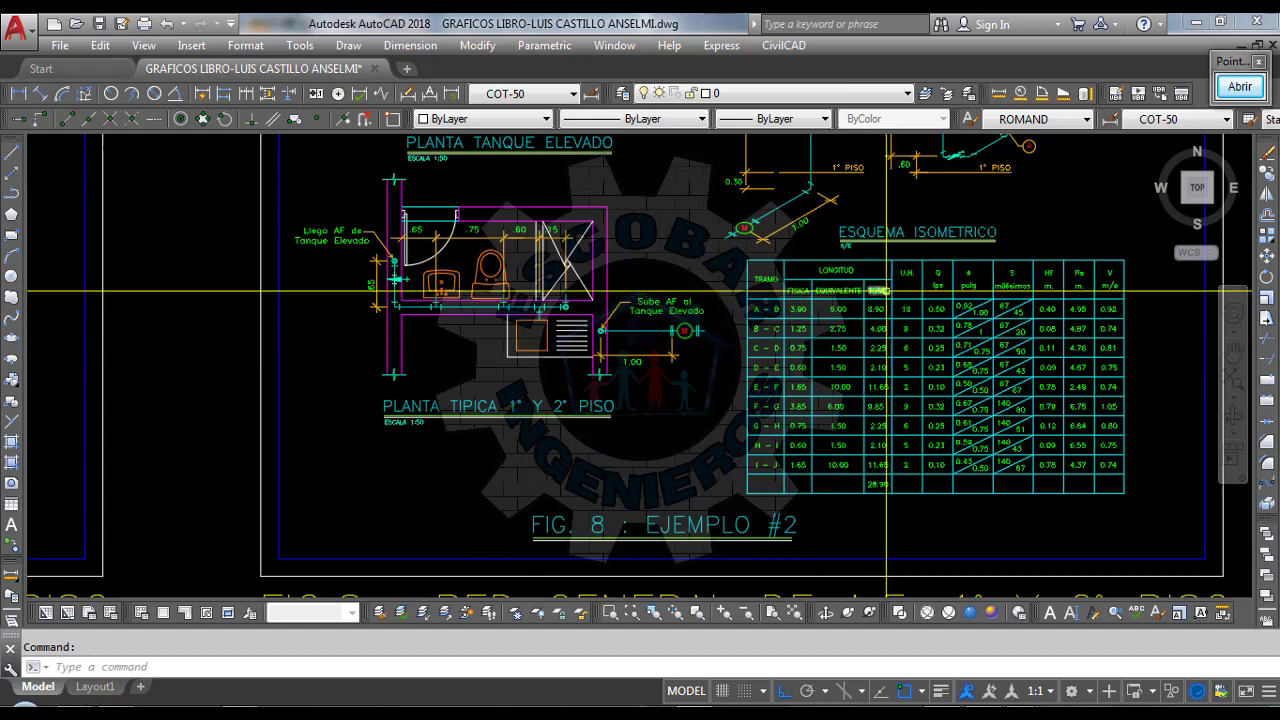
scroll(890, 290, up, 5)
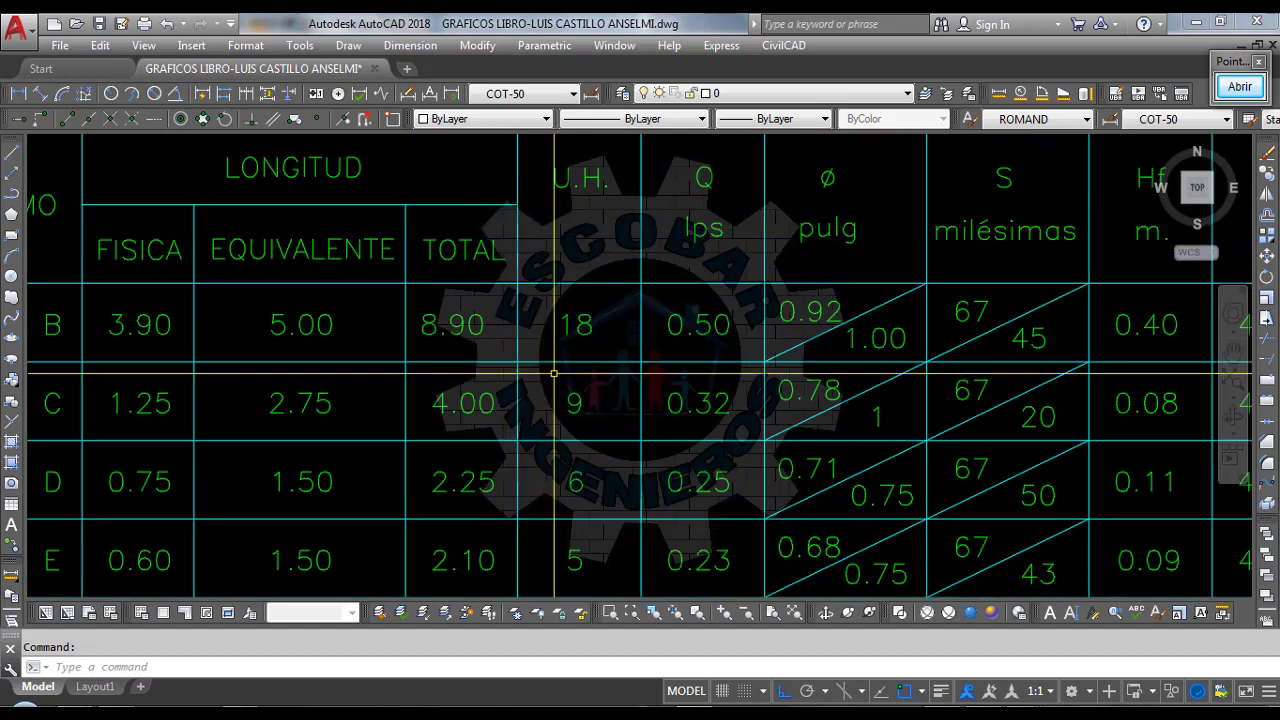
scroll(530, 280, up, 2)
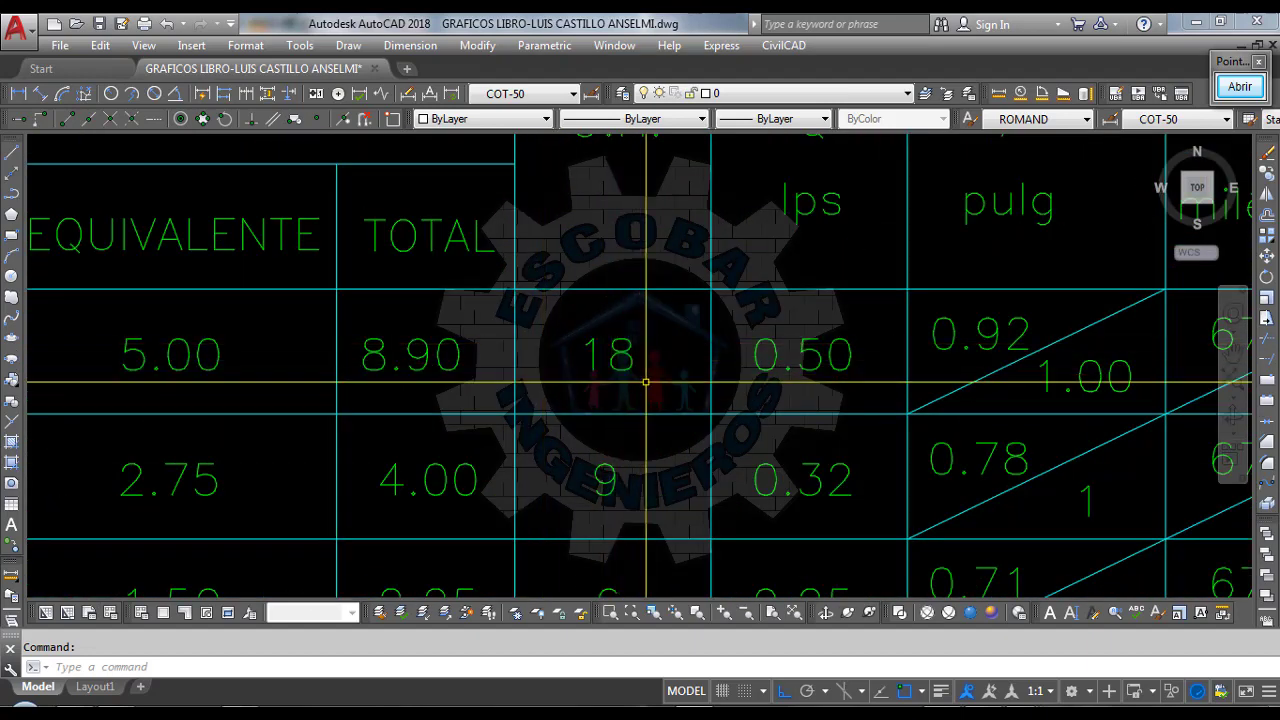
scroll(680, 340, down, 2)
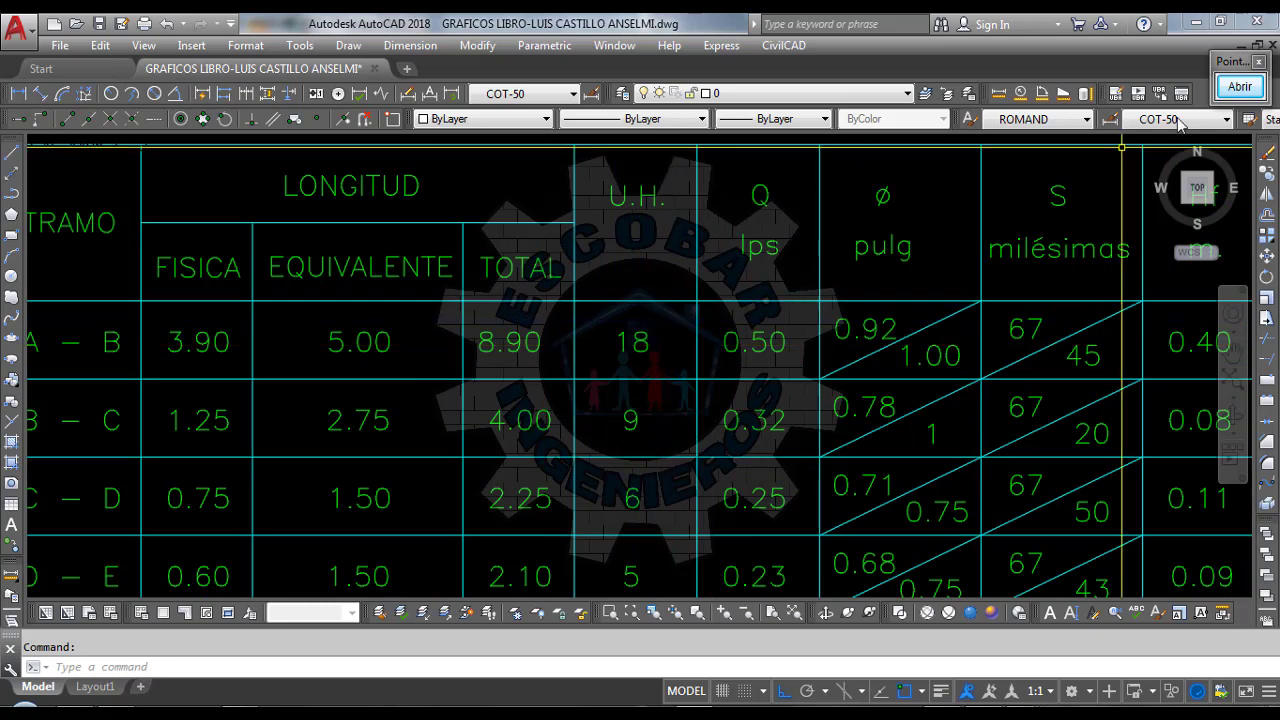
click(1240, 86)
click(1228, 331)
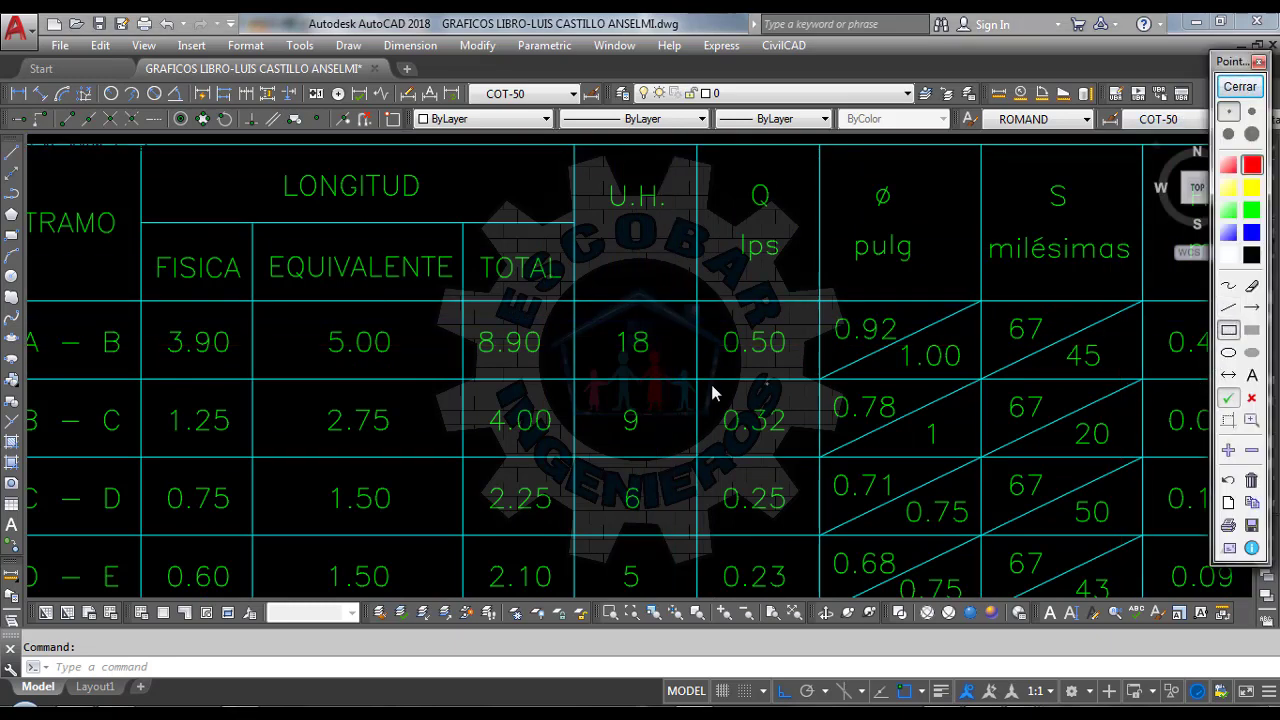
drag(604, 317, 668, 366)
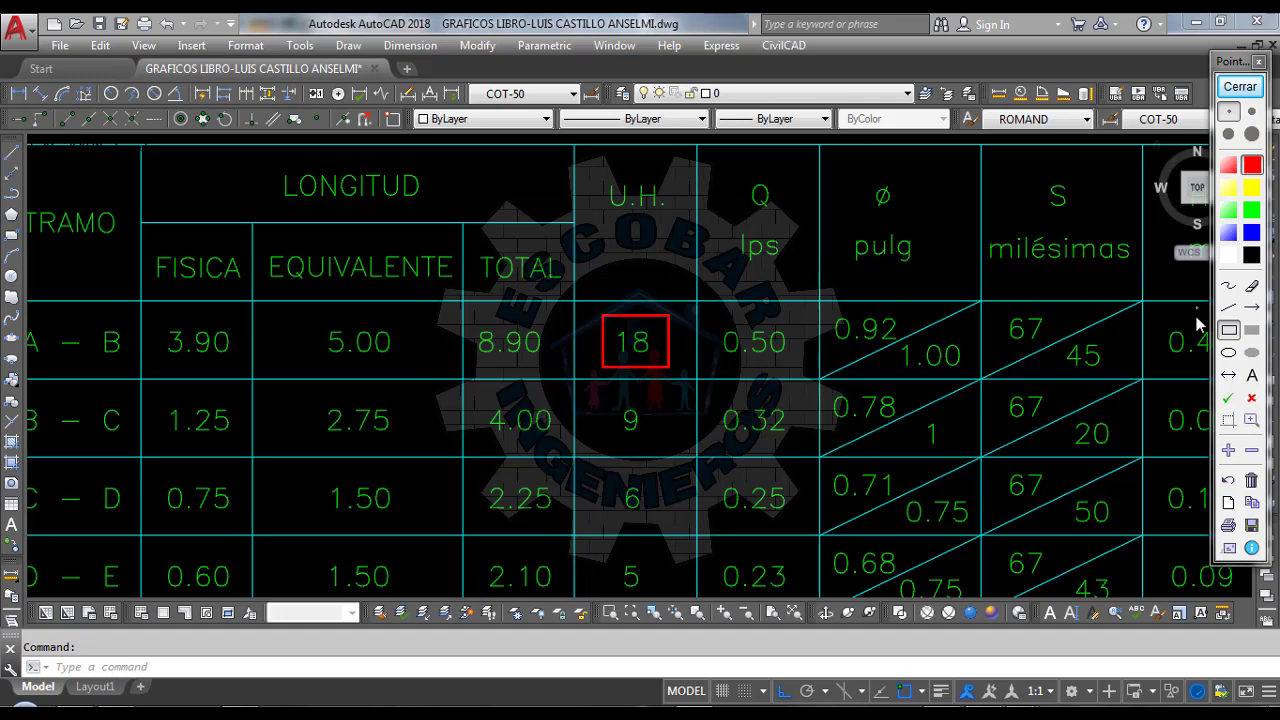
click(1251, 307)
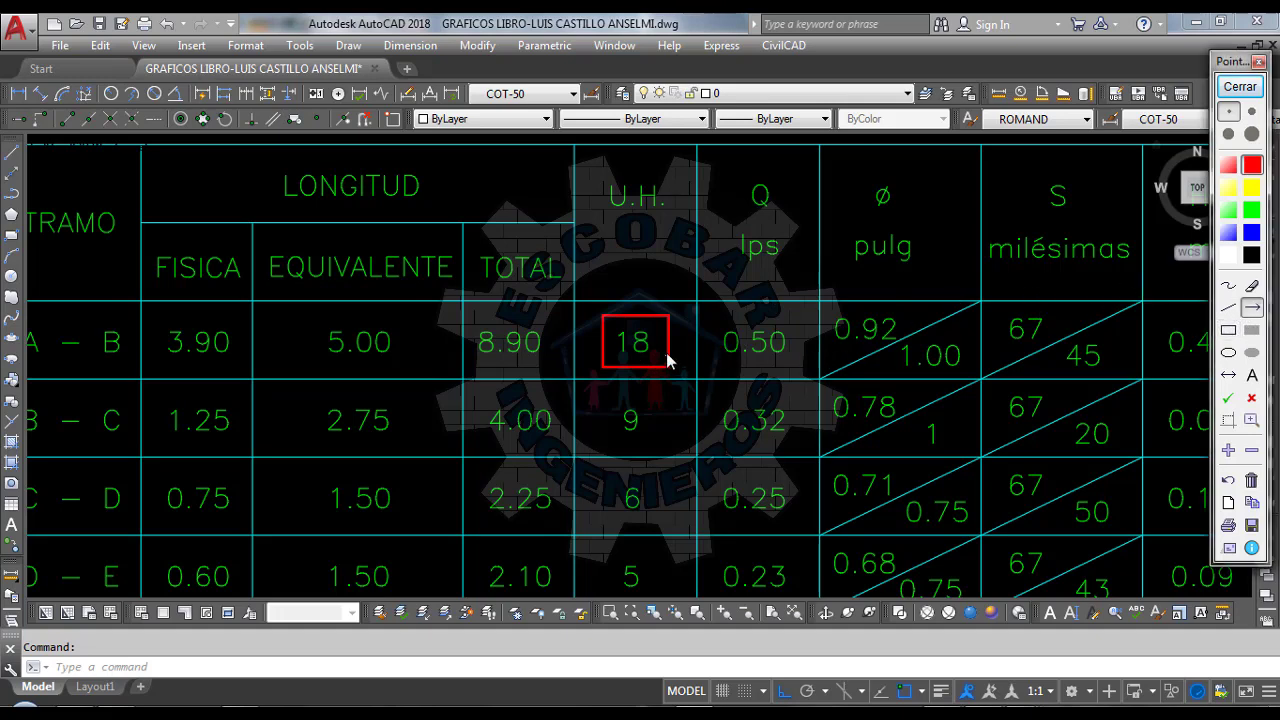
drag(657, 343, 712, 347)
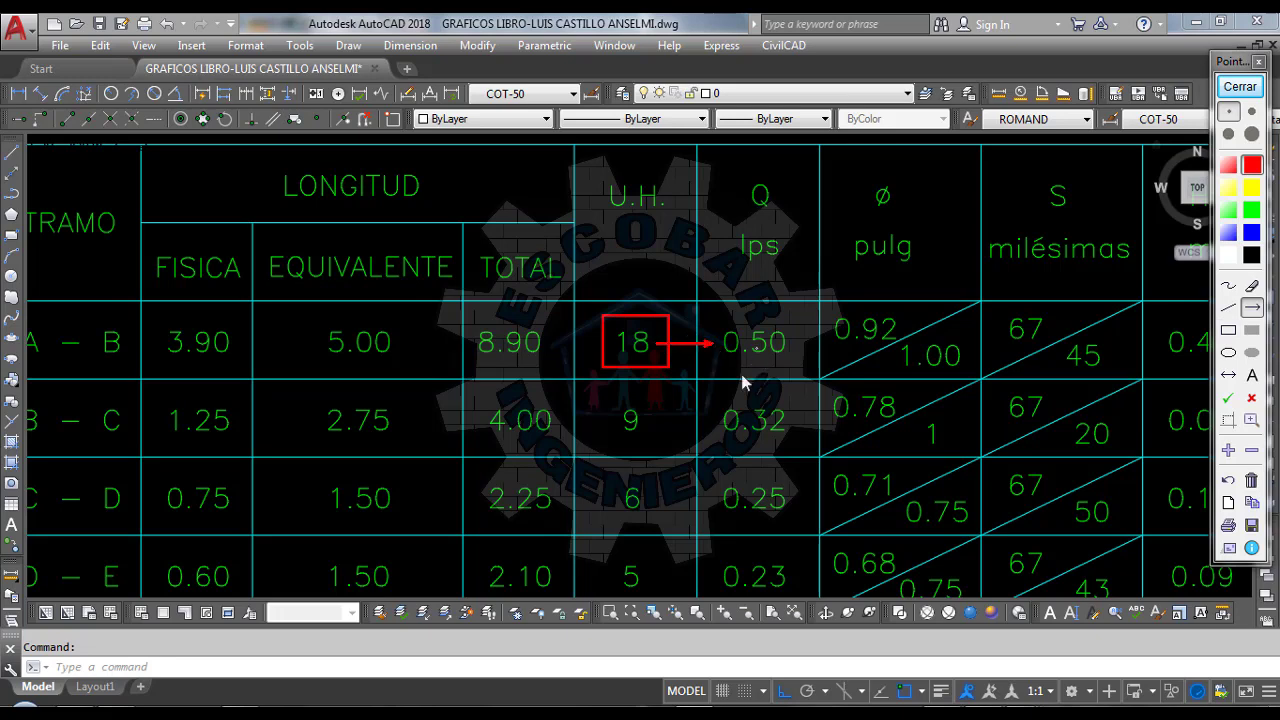
click(1245, 90)
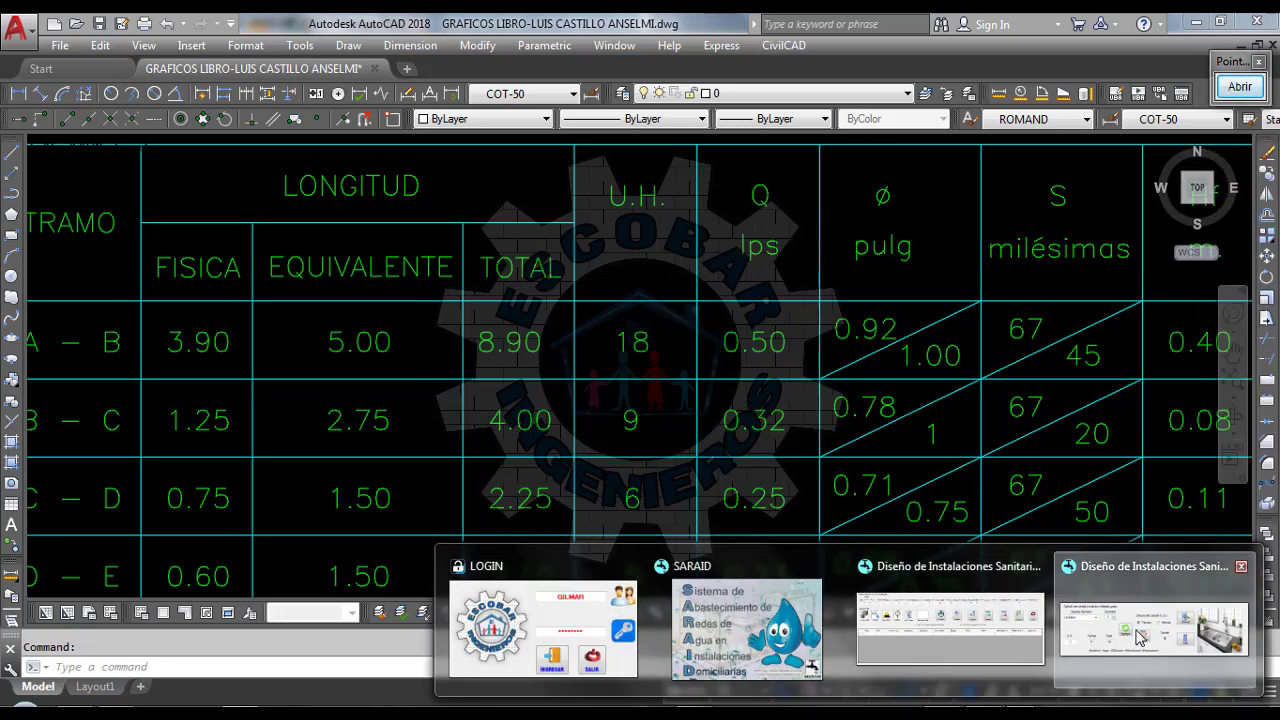
Return to the flow and fixture unit calculation and calculate the flow with the Tanque option
click(1155, 614)
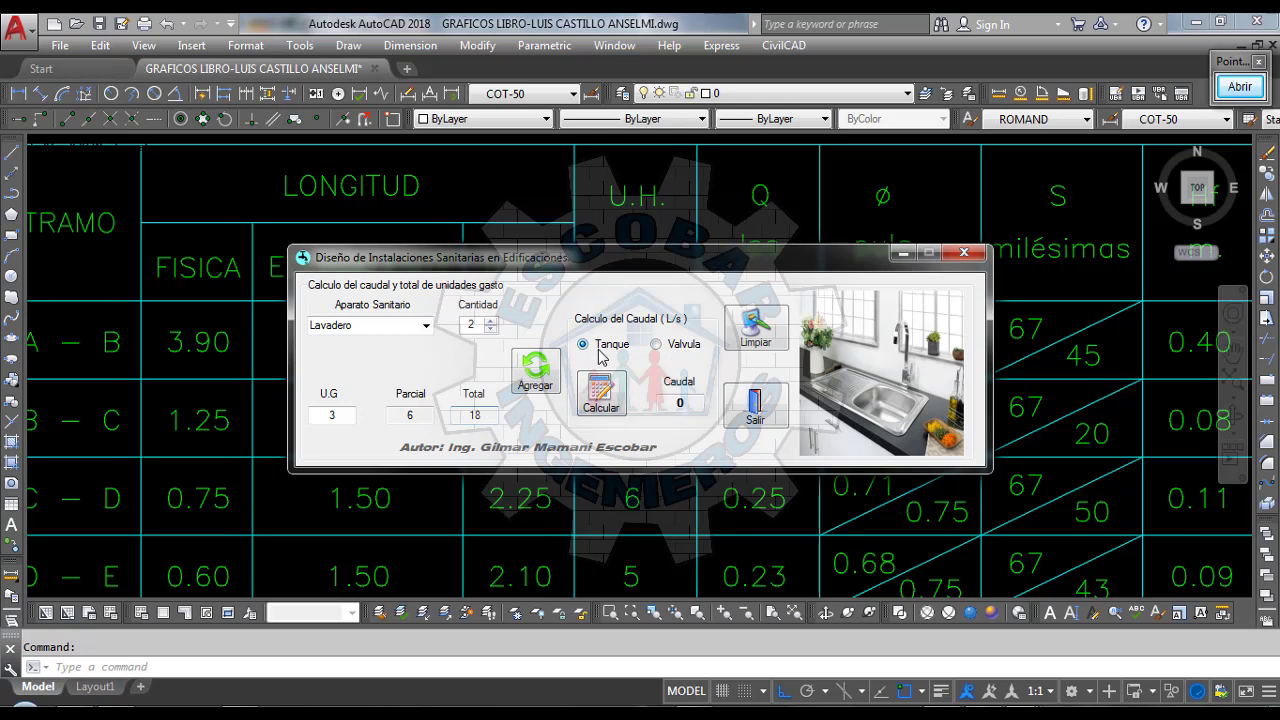
click(610, 402)
Examine the U.H. and Q values of segment A-B in the Fig. 8 results table in AutoCAD
click(798, 214)
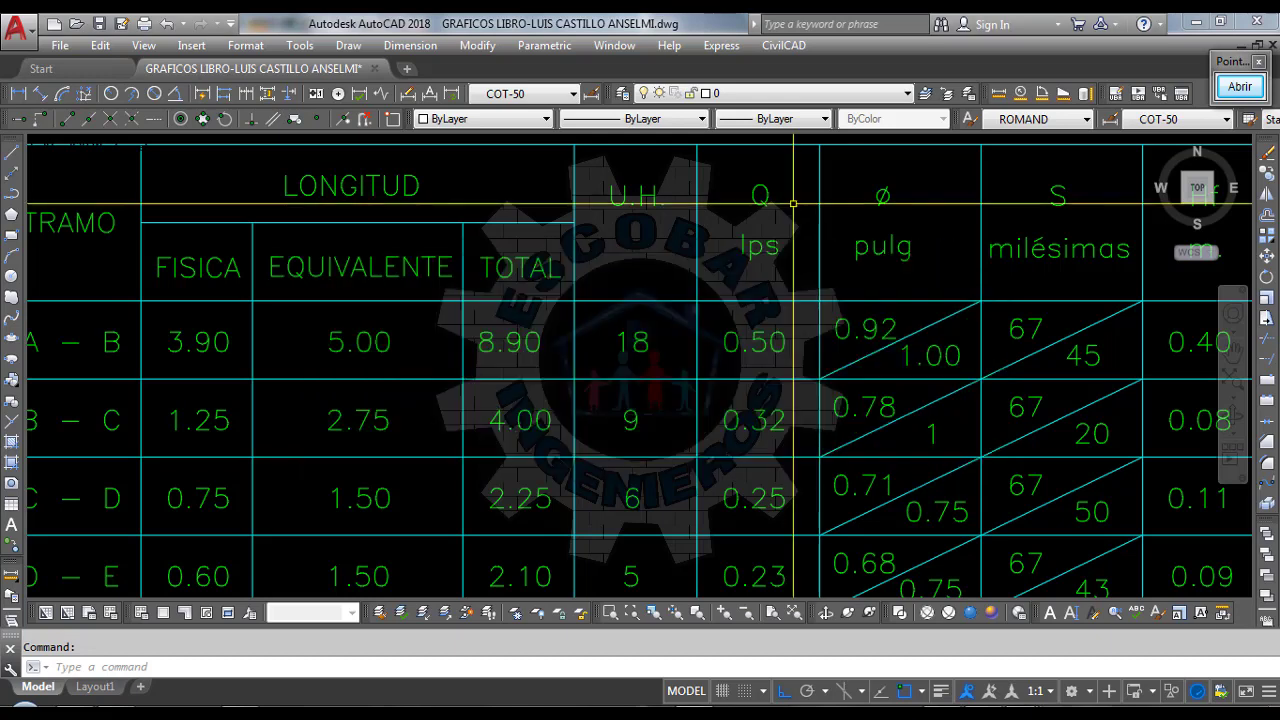
scroll(782, 352, up, 3)
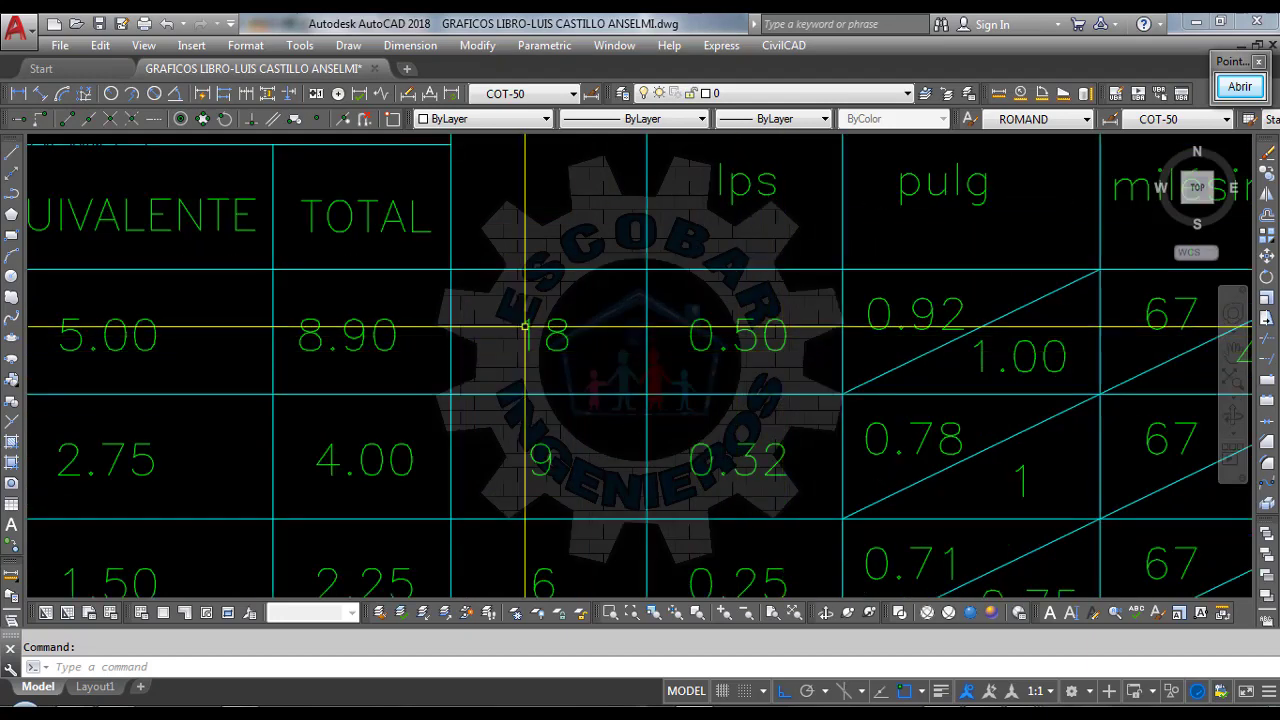
scroll(656, 347, down, 2)
mouse_move(656, 347)
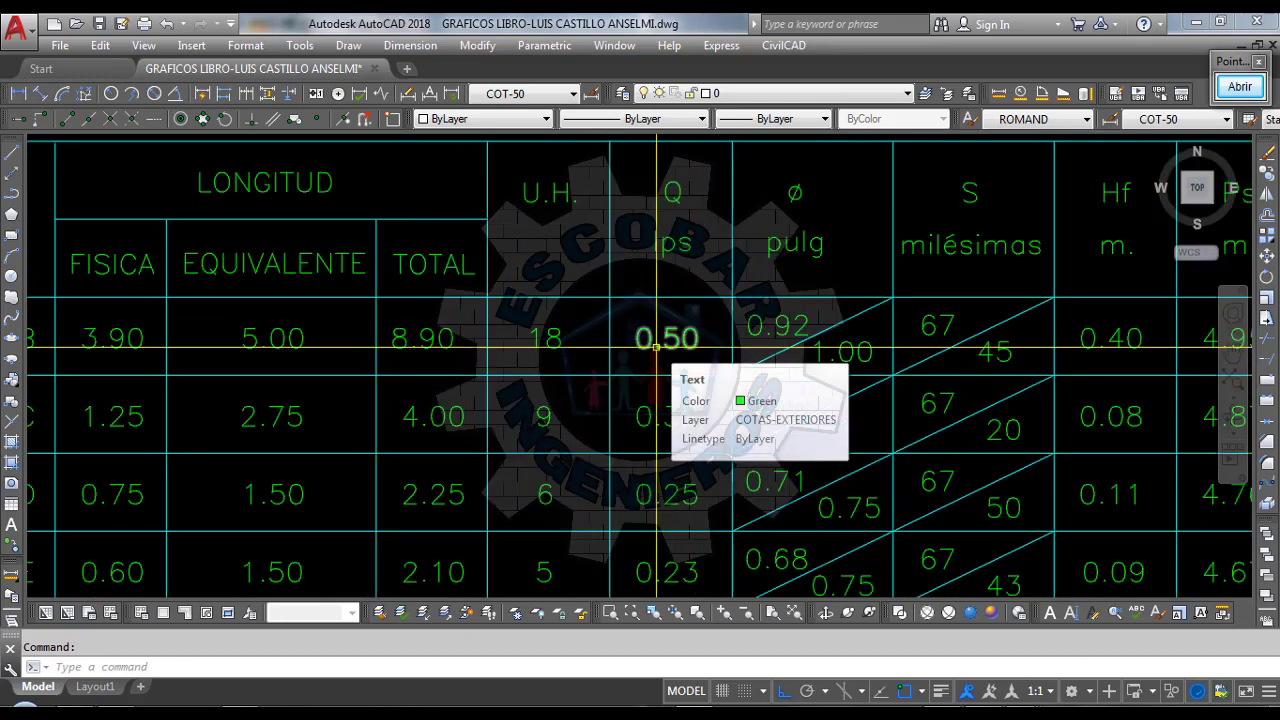
scroll(700, 350, down, 2)
scroll(770, 352, up, 2)
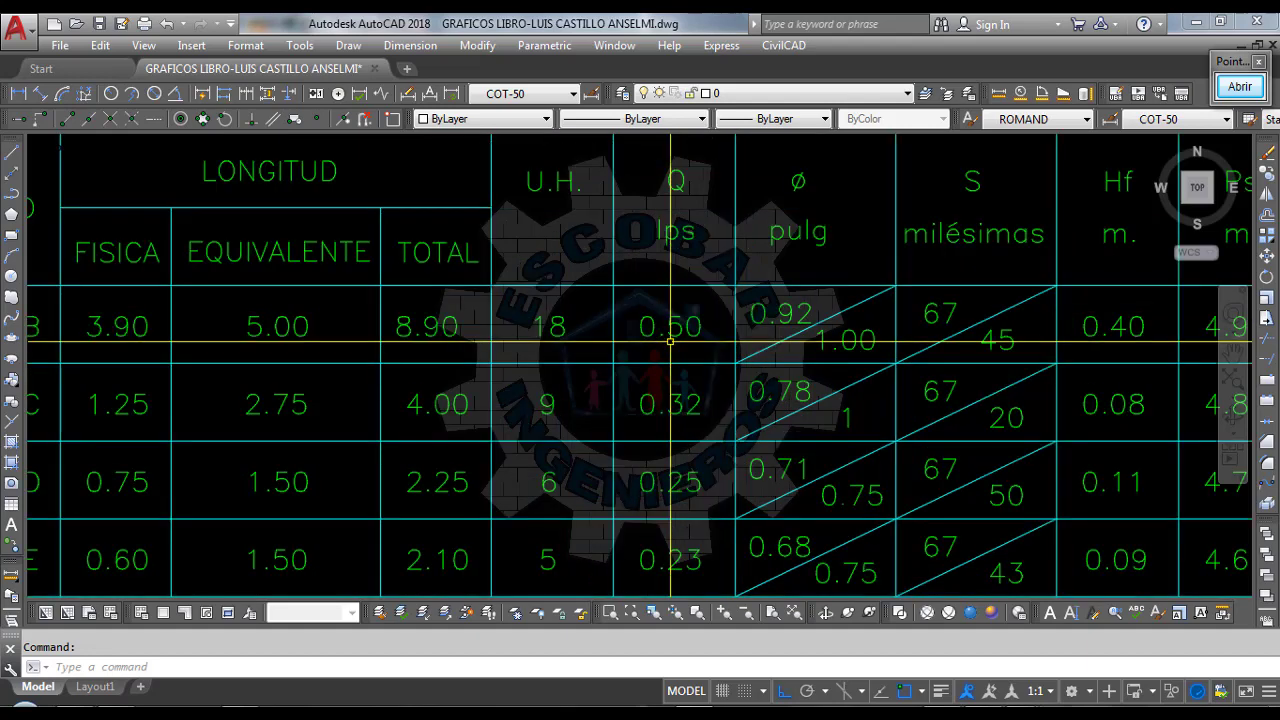
scroll(770, 352, down, 3)
scroll(765, 348, up, 3)
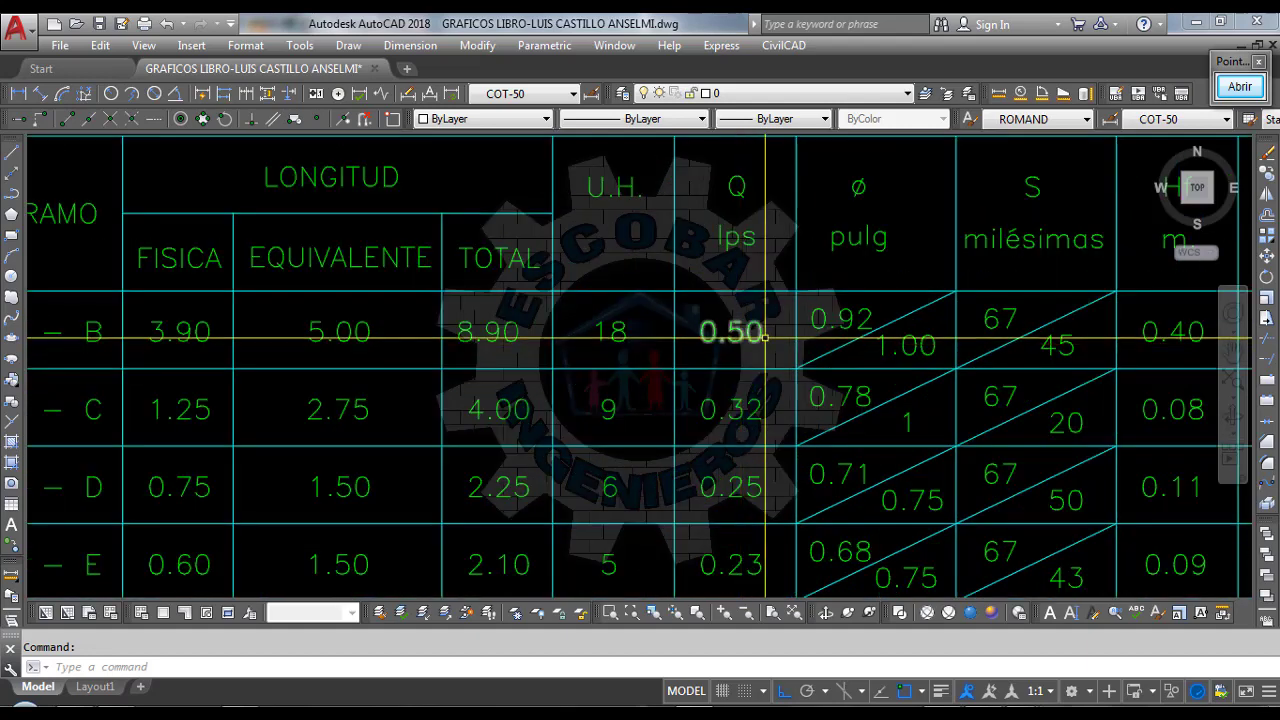
scroll(762, 345, down, 1)
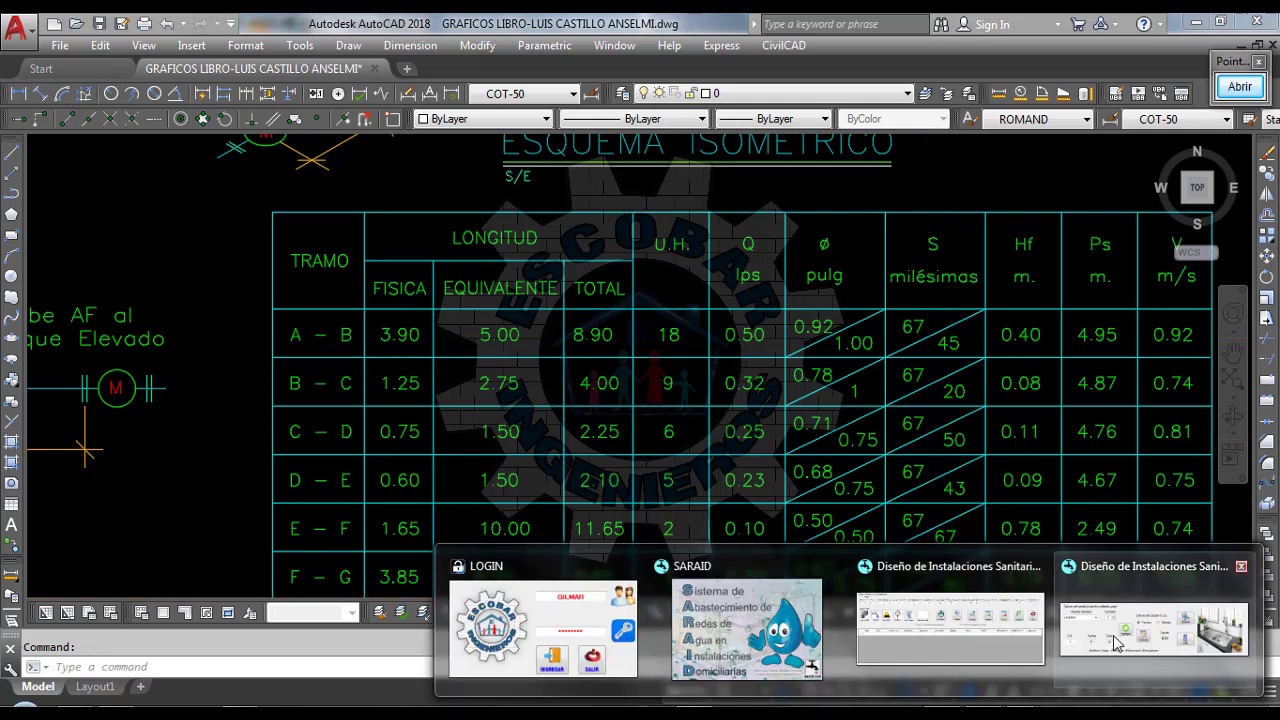
Reposition the flow calculation below row A-B and temporarily draw a red arrow from its Caudal to the table's Q value, then close the annotation
click(1116, 640)
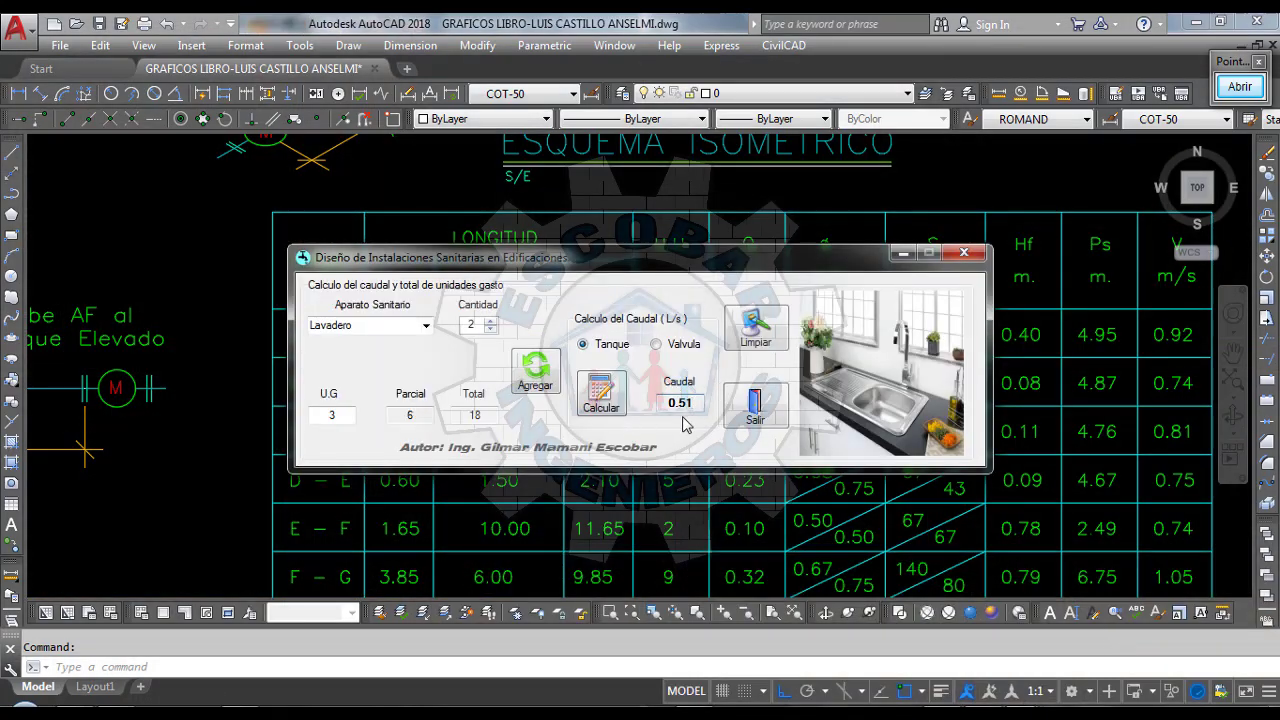
drag(670, 258, 720, 362)
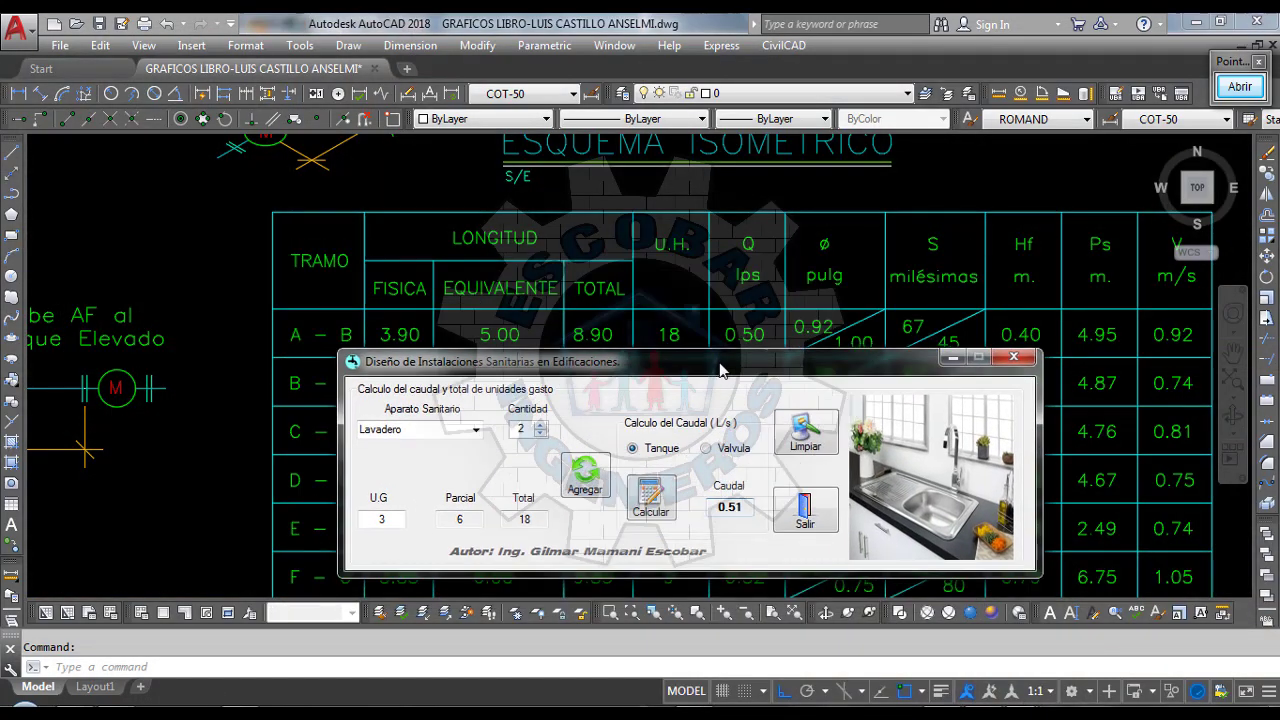
click(1238, 87)
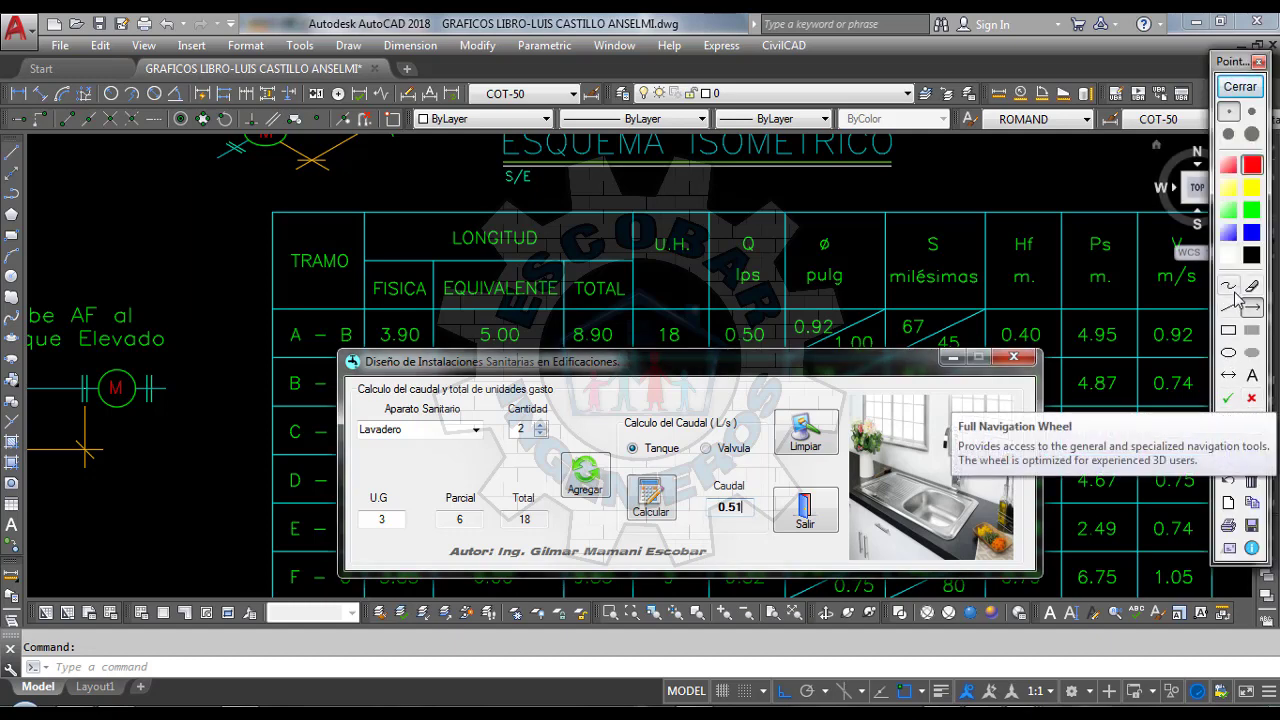
mouse_move(752, 505)
mouse_down()
mouse_move(800, 335)
mouse_move(772, 343)
mouse_up()
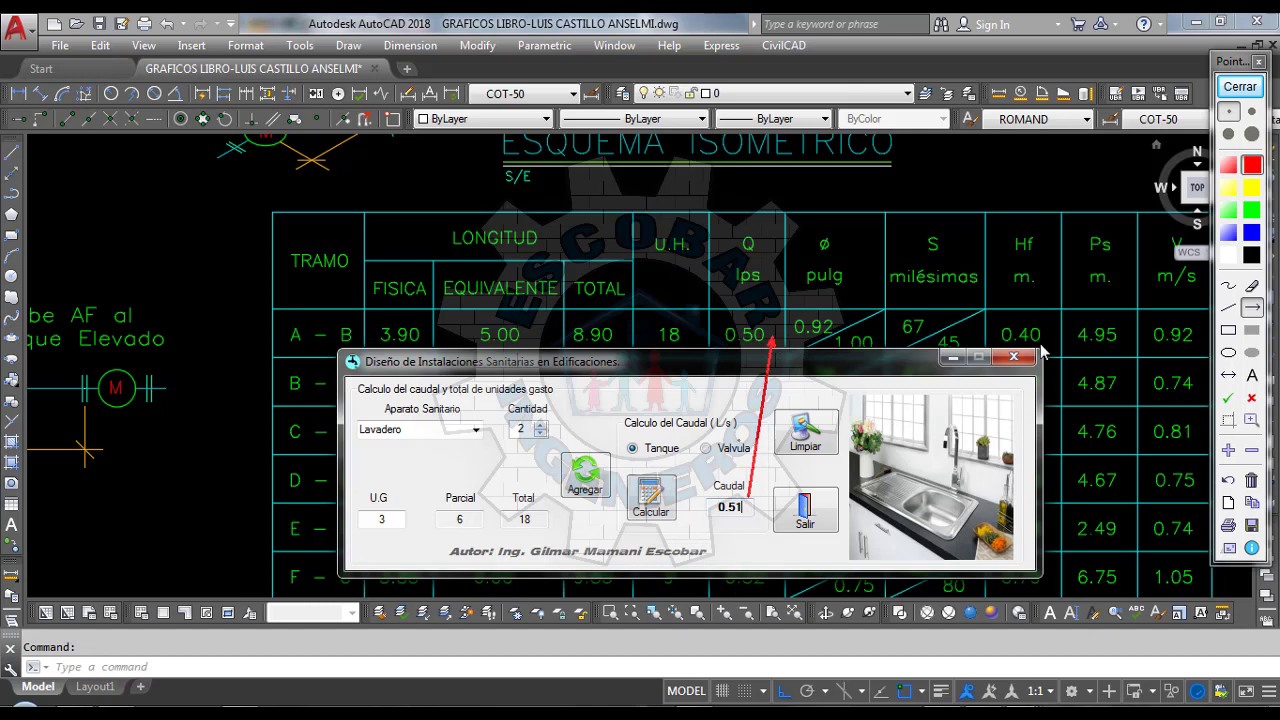
click(1240, 86)
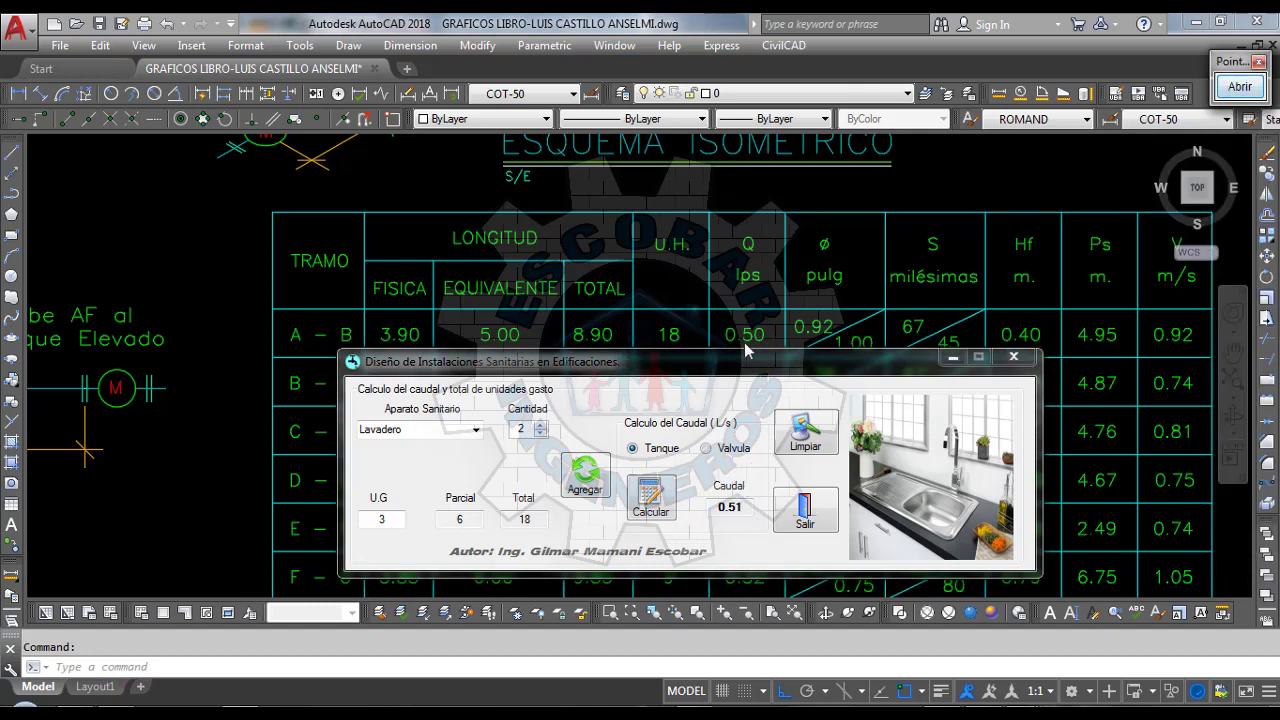
Close the flow and fixture unit calculation and return to the hydraulic design of the distribution network
click(1014, 358)
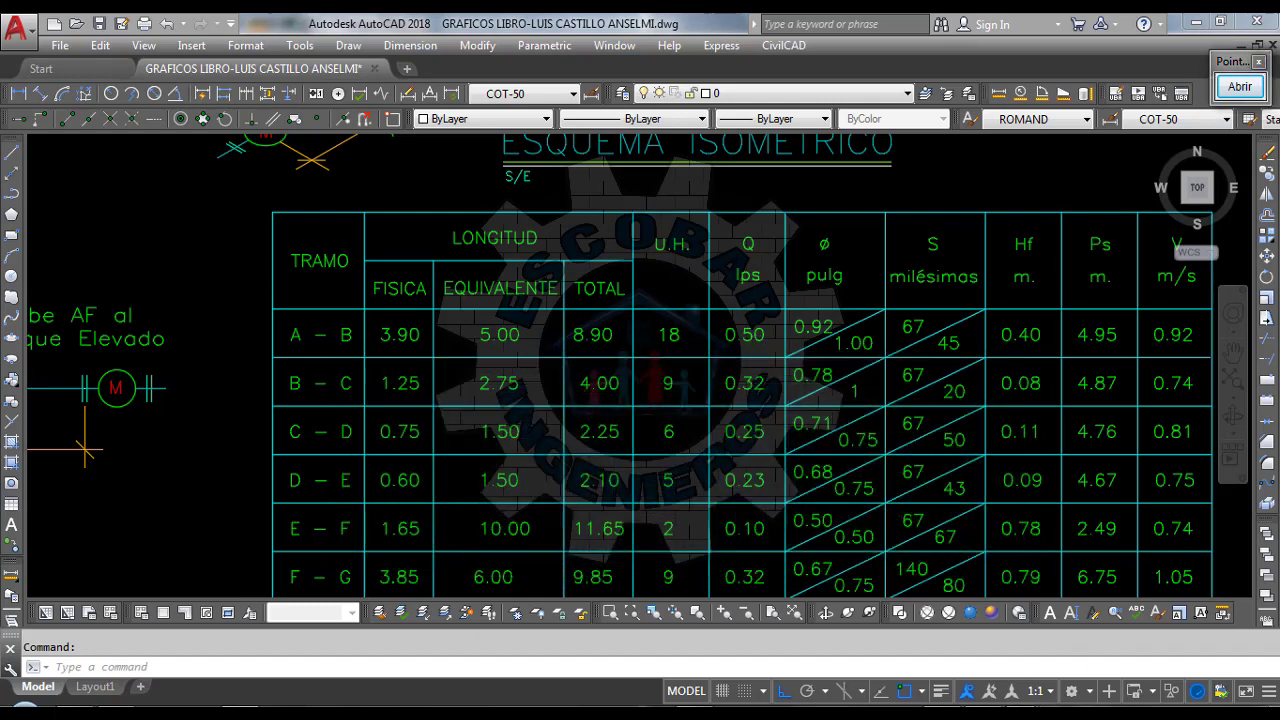
click(1105, 638)
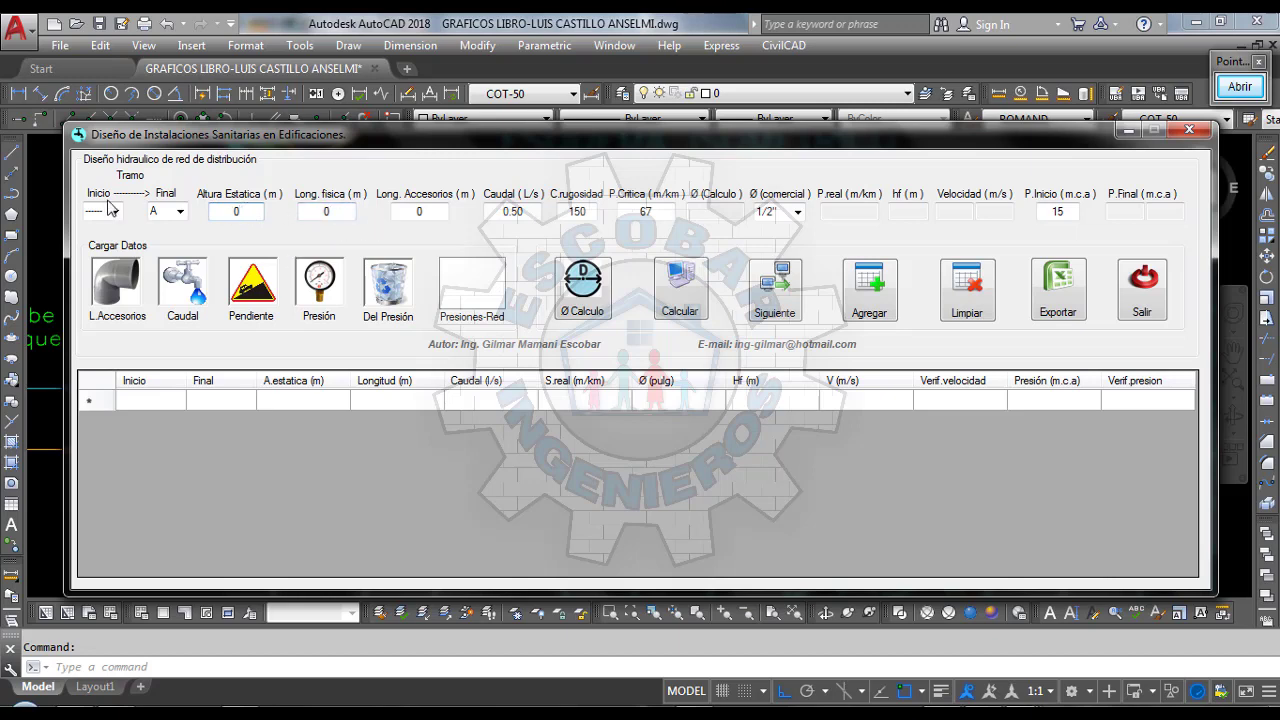
Examine segment A-B and its vertical dimension from the elevated tank on the Fig. 8 isometric scheme in AutoCAD
click(55, 207)
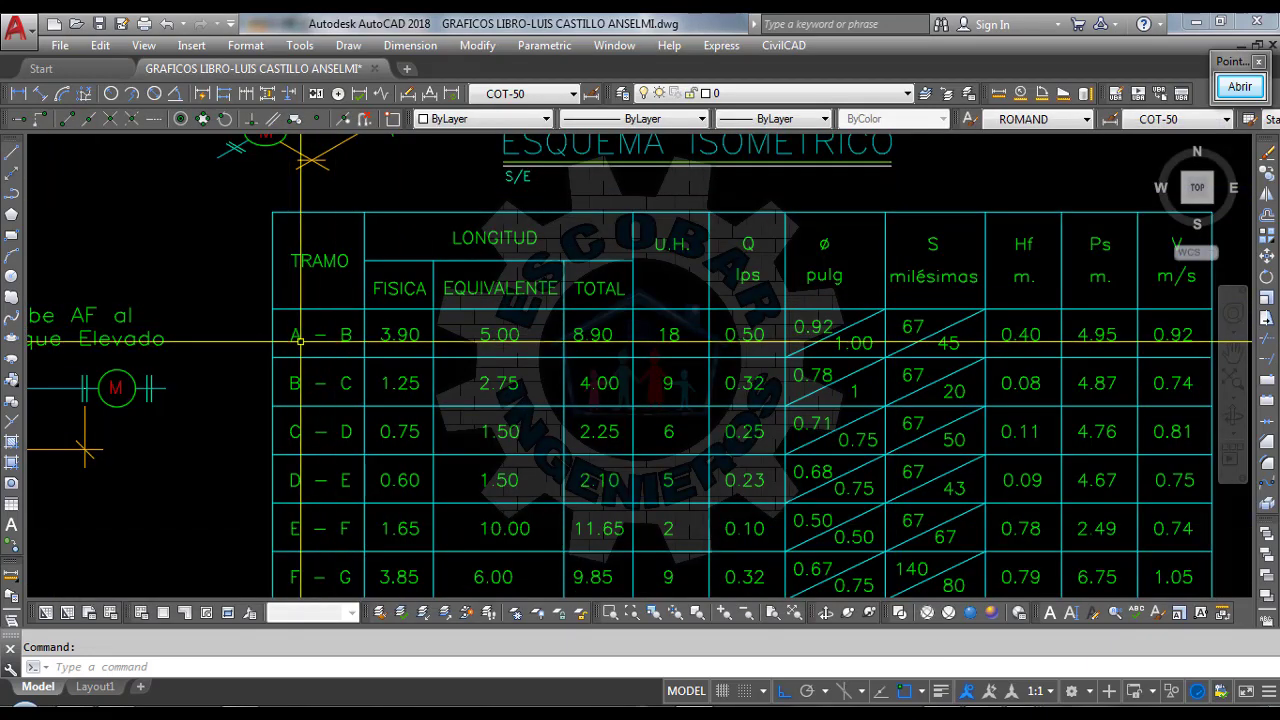
scroll(302, 344, down, 5)
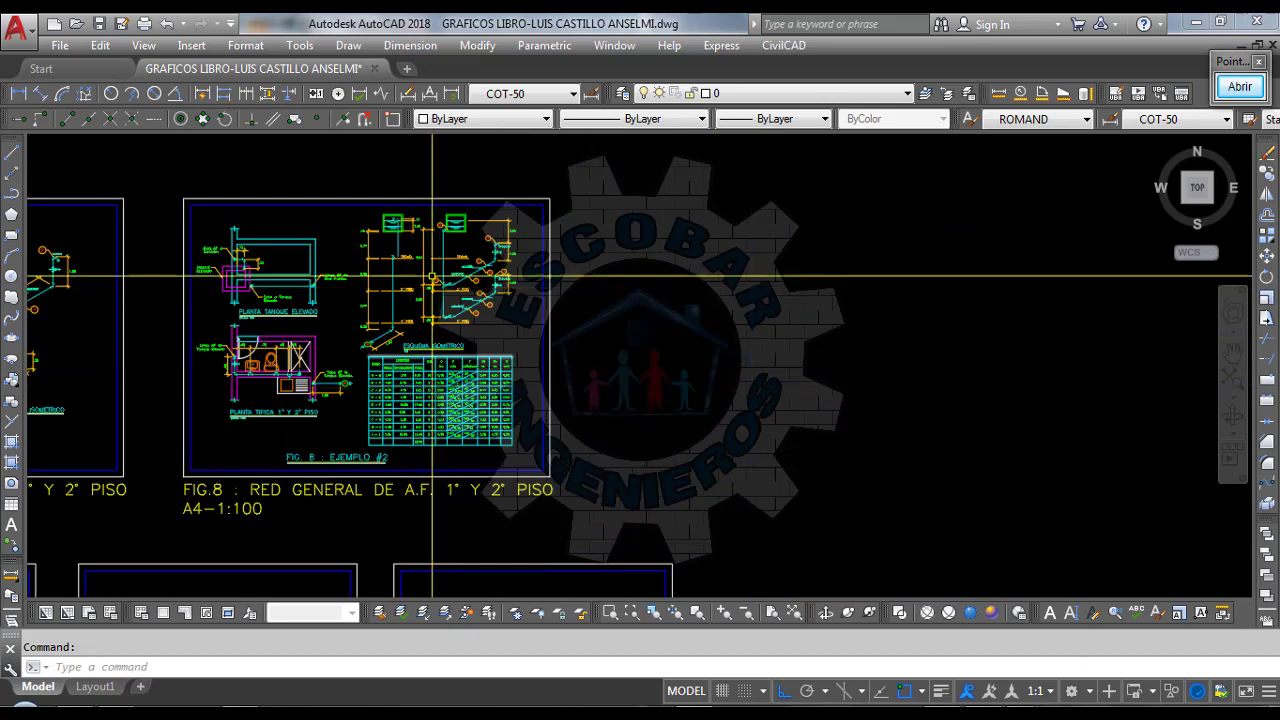
scroll(430, 260, up, 3)
scroll(430, 254, up, 4)
scroll(450, 200, down, 3)
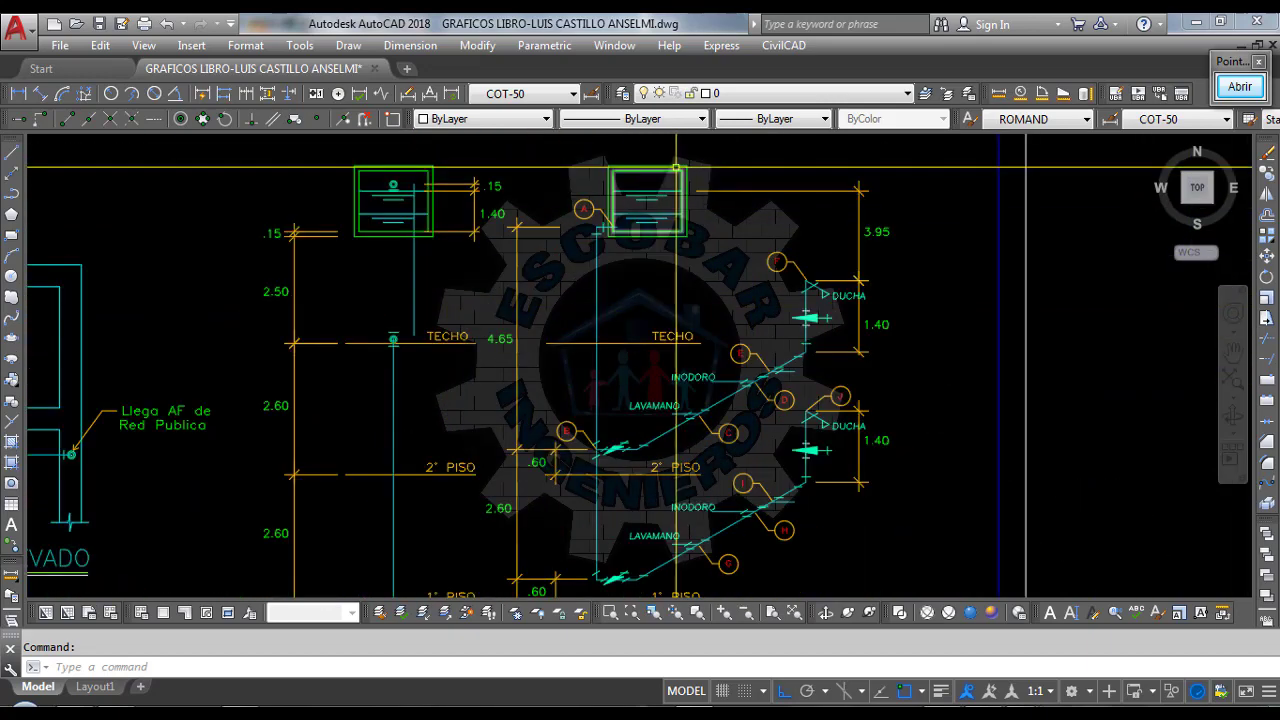
scroll(575, 260, up, 2)
scroll(611, 200, down, 2)
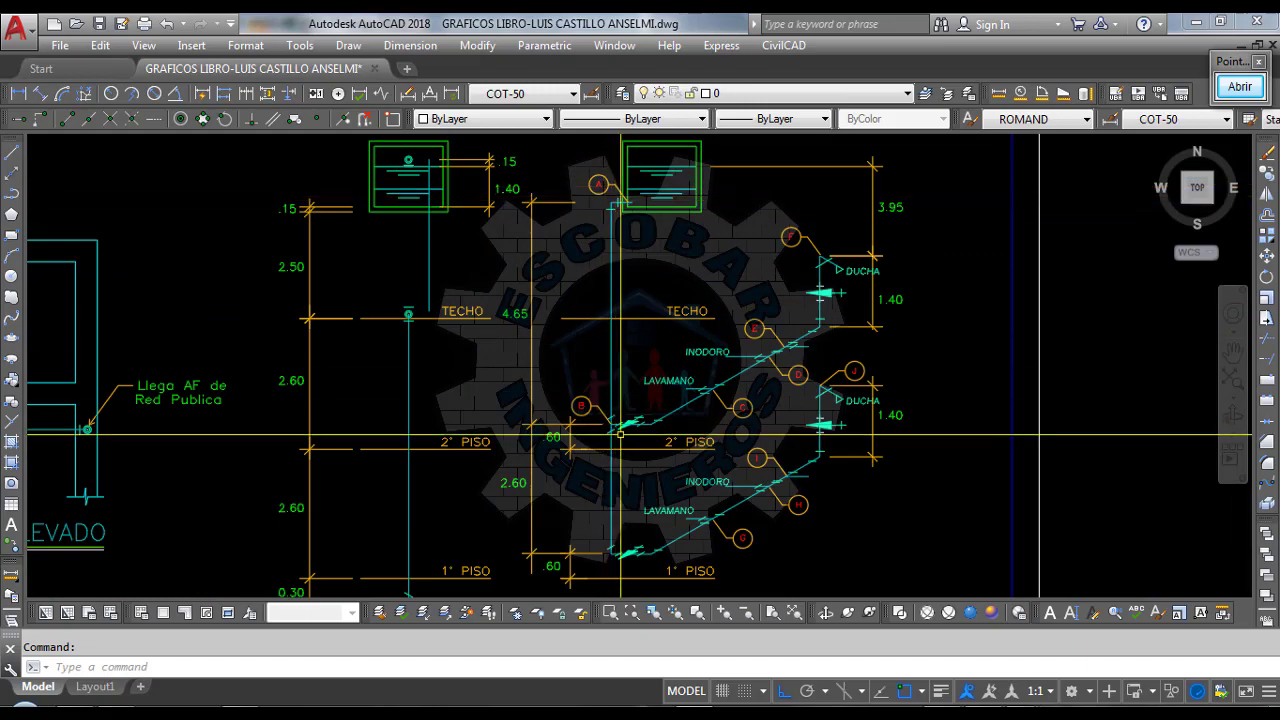
scroll(620, 433, up, 2)
scroll(601, 287, down, 4)
scroll(601, 287, up, 3)
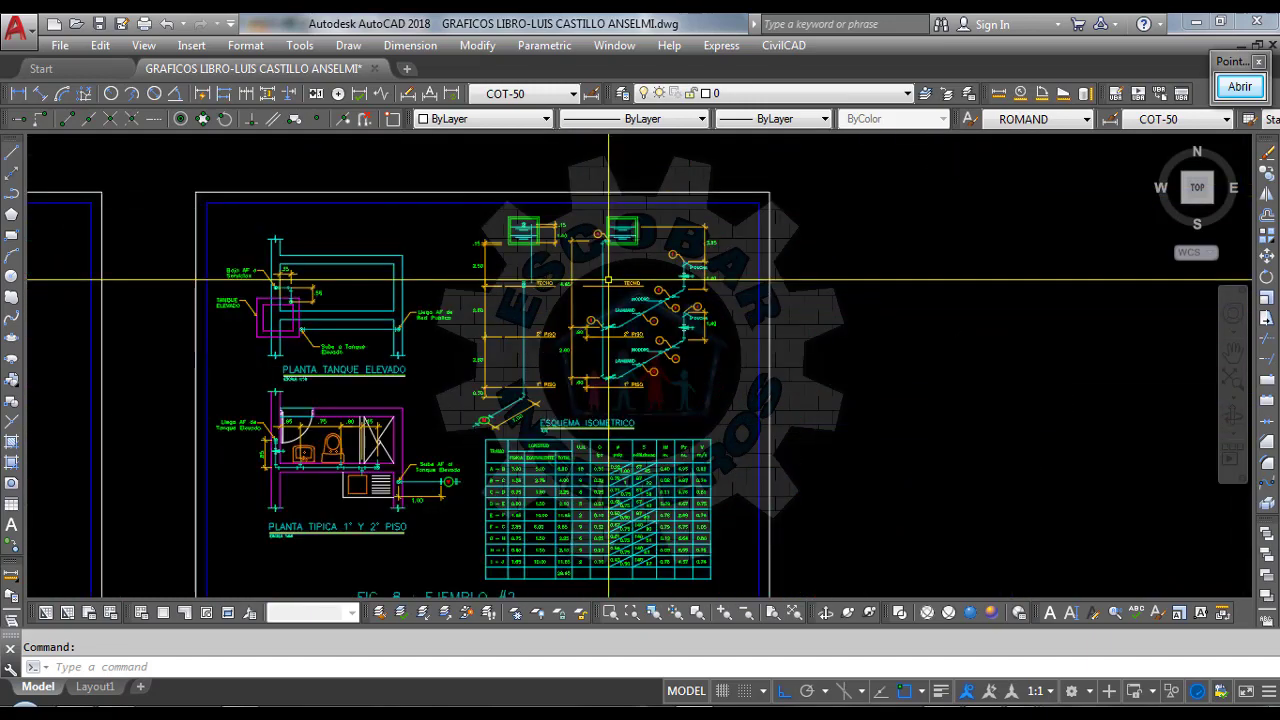
scroll(549, 240, up, 2)
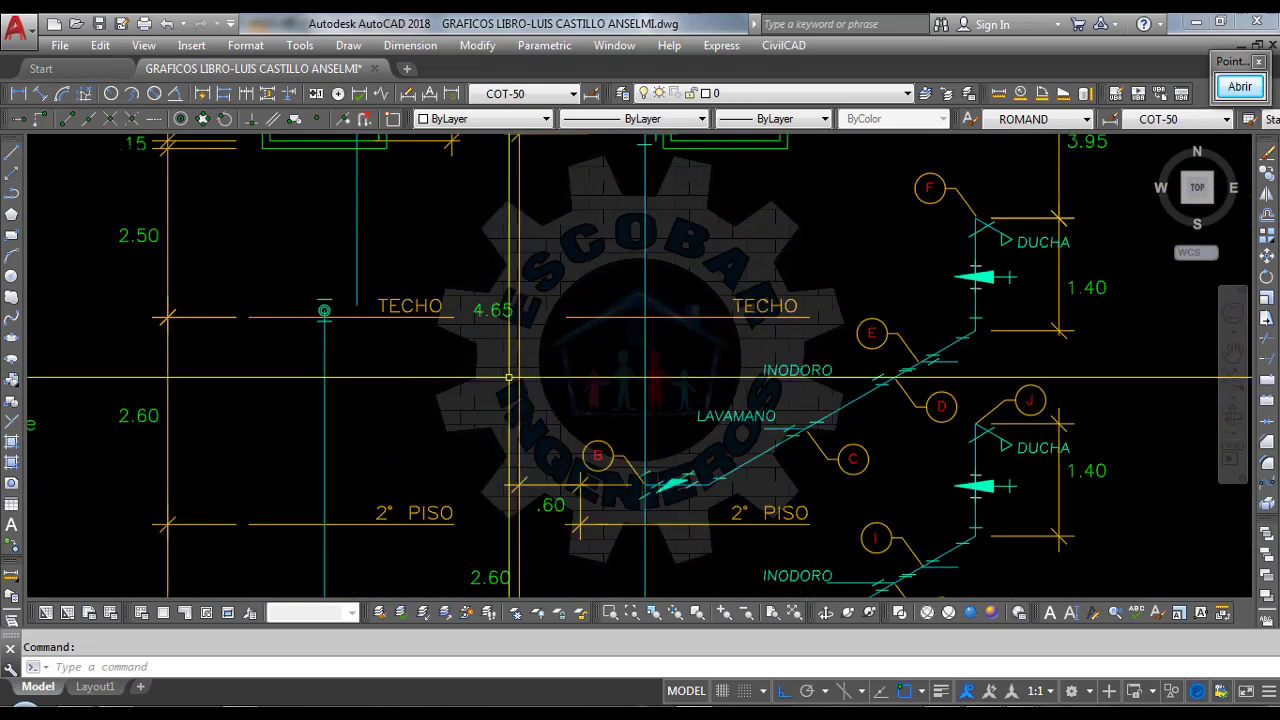
scroll(487, 322, down, 2)
scroll(487, 322, up, 2)
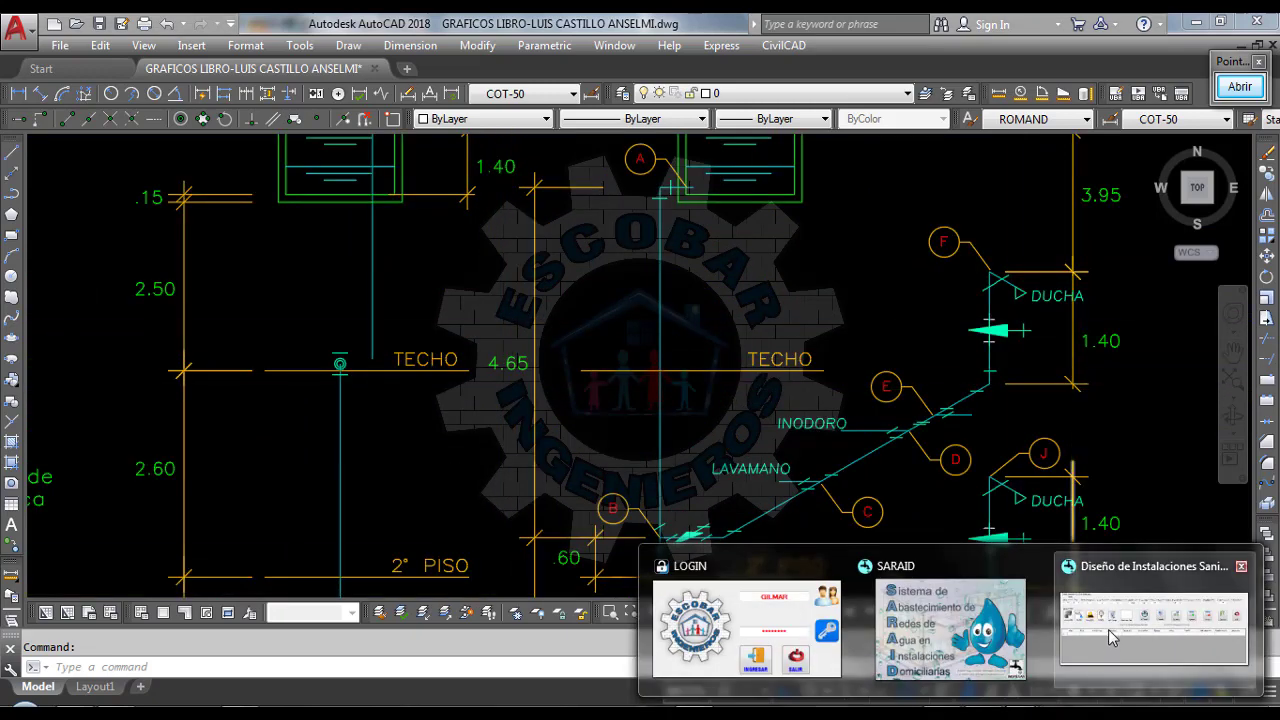
Return to the hydraulic design form and define segment A to B with a static height of 4.65 m
click(1112, 636)
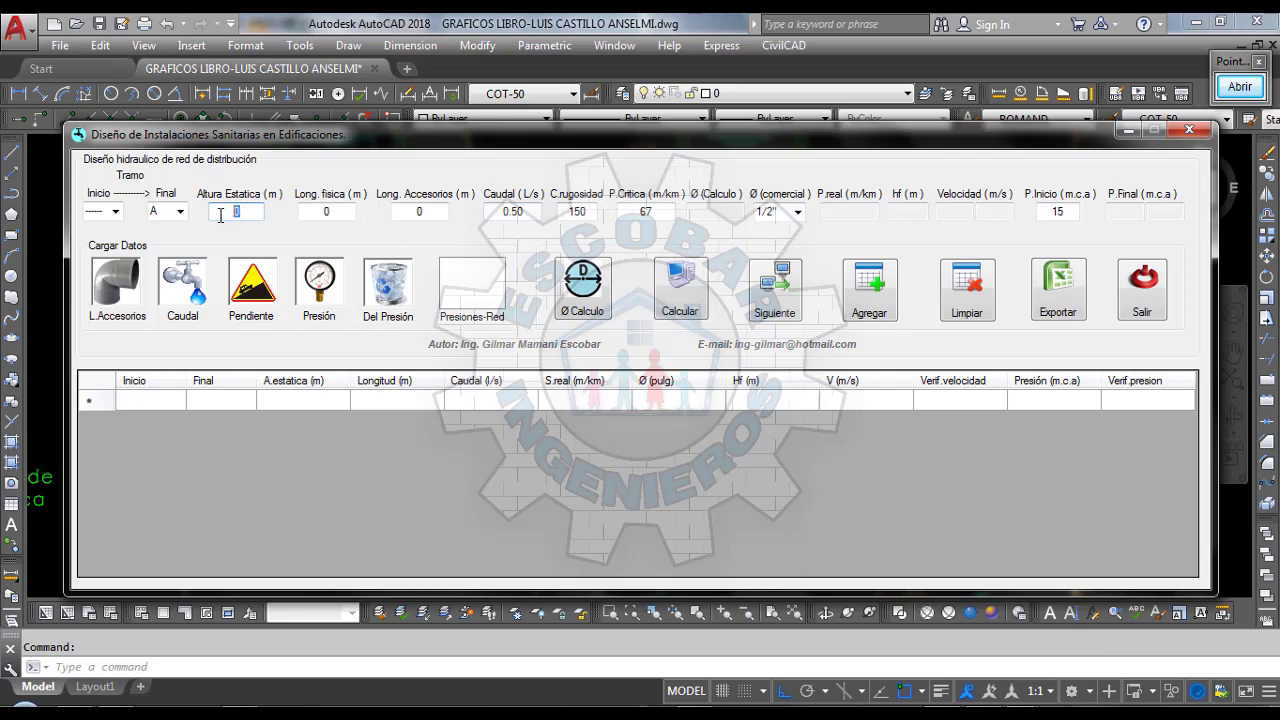
click(115, 211)
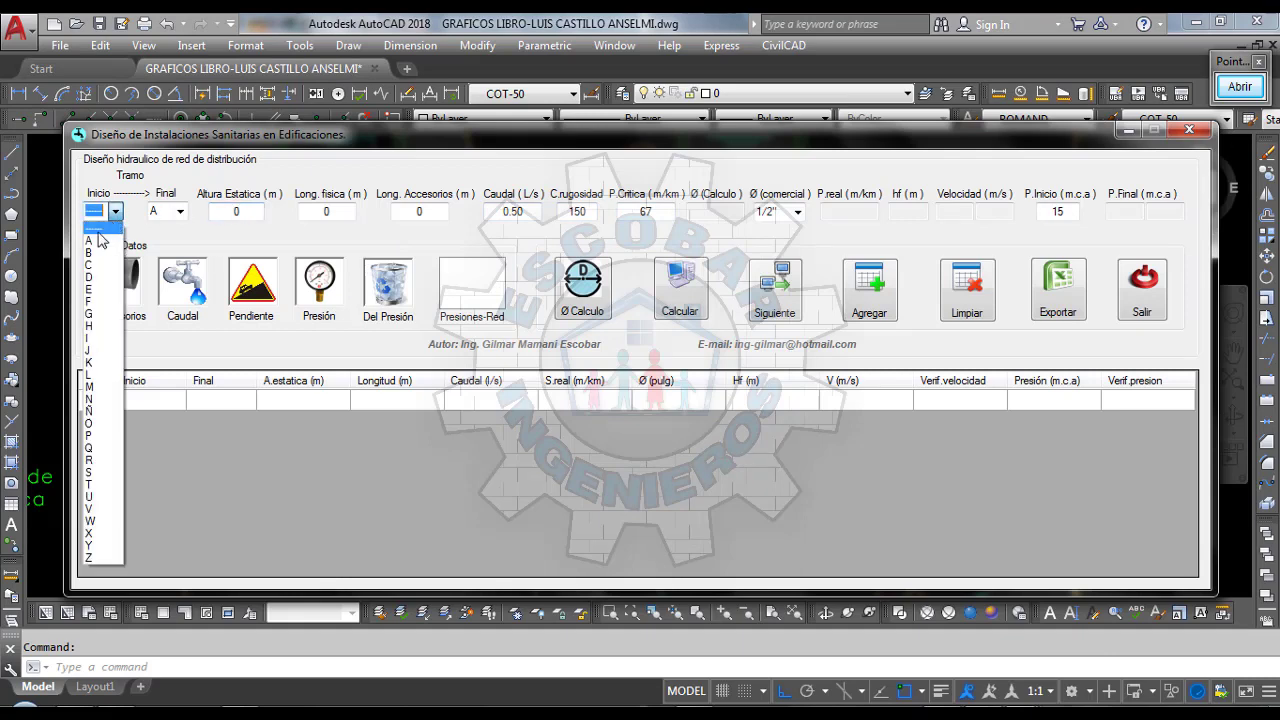
click(100, 227)
click(178, 212)
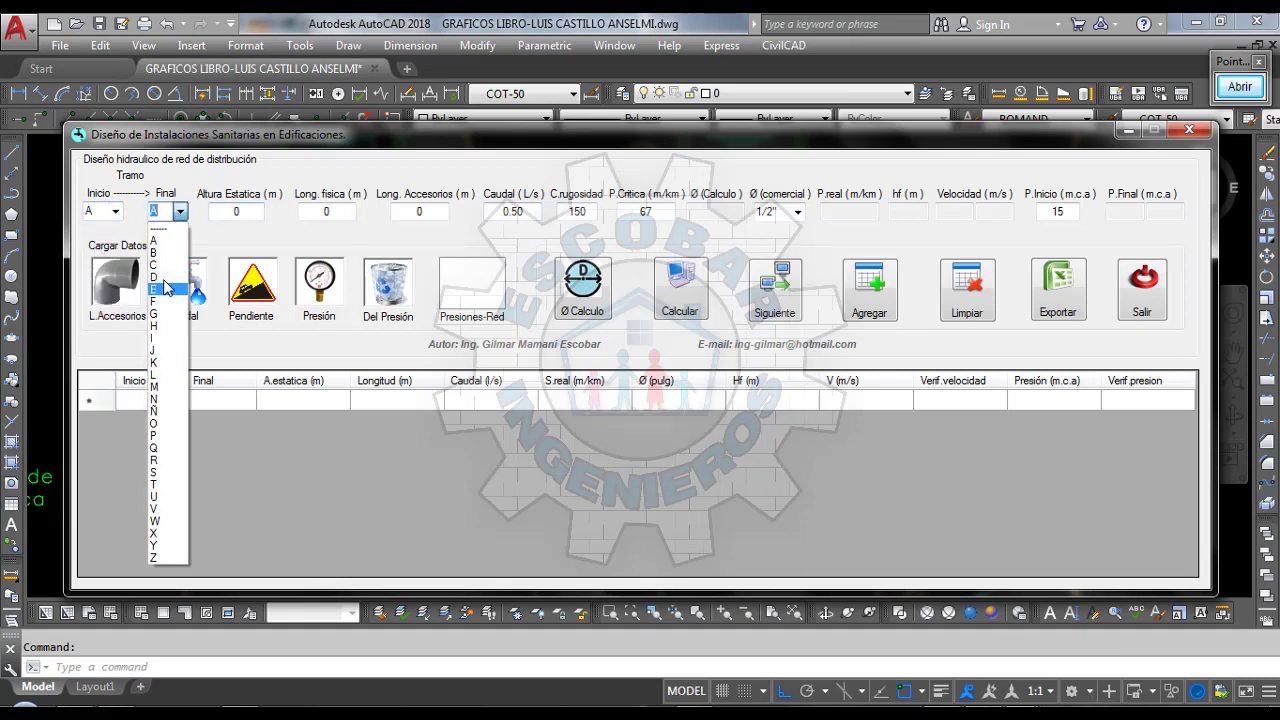
click(165, 241)
click(216, 208)
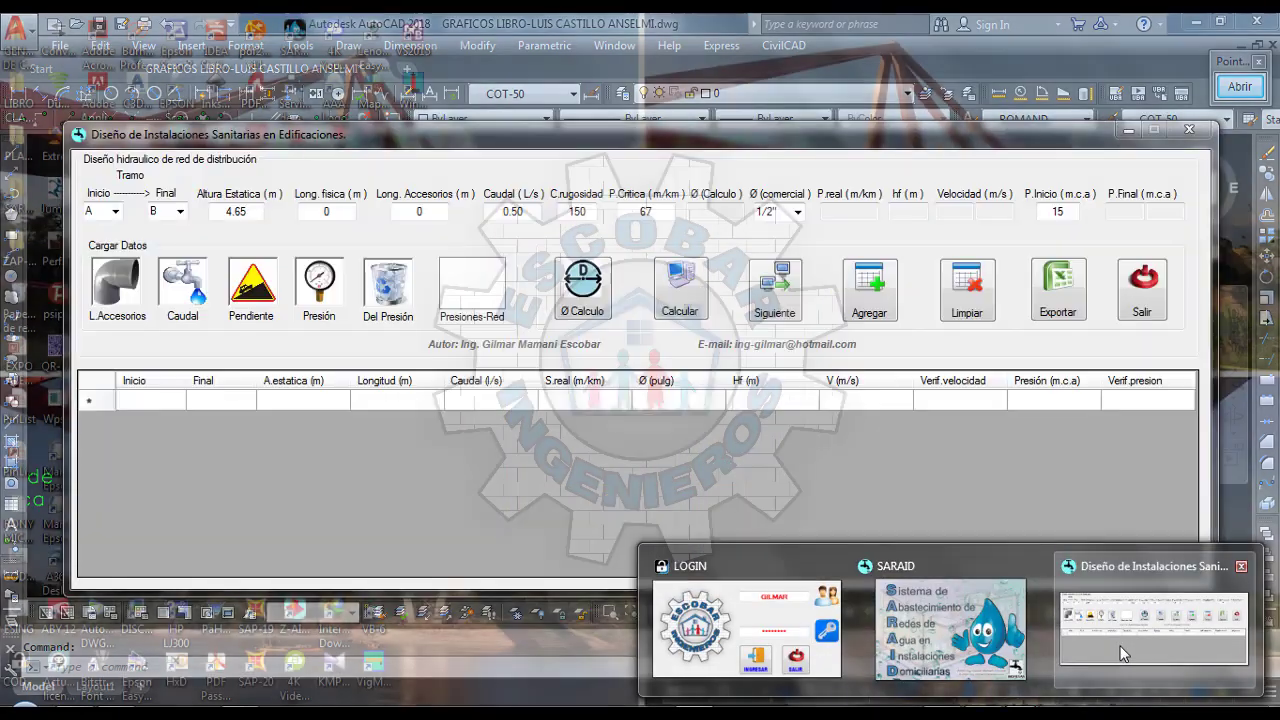
click(1166, 615)
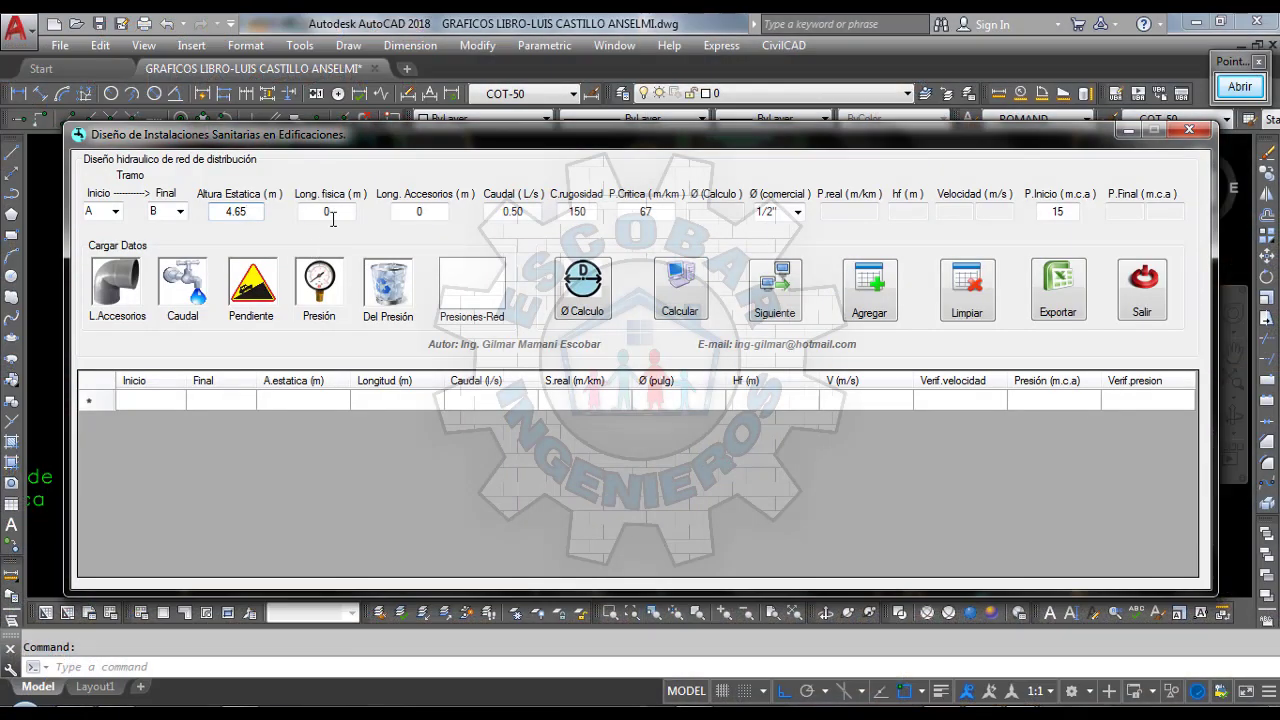
Examine segment A-B on the Fig. 8 isometric scheme and its physical length in the results table in AutoCAD
click(336, 211)
click(52, 229)
scroll(52, 229, down, 2)
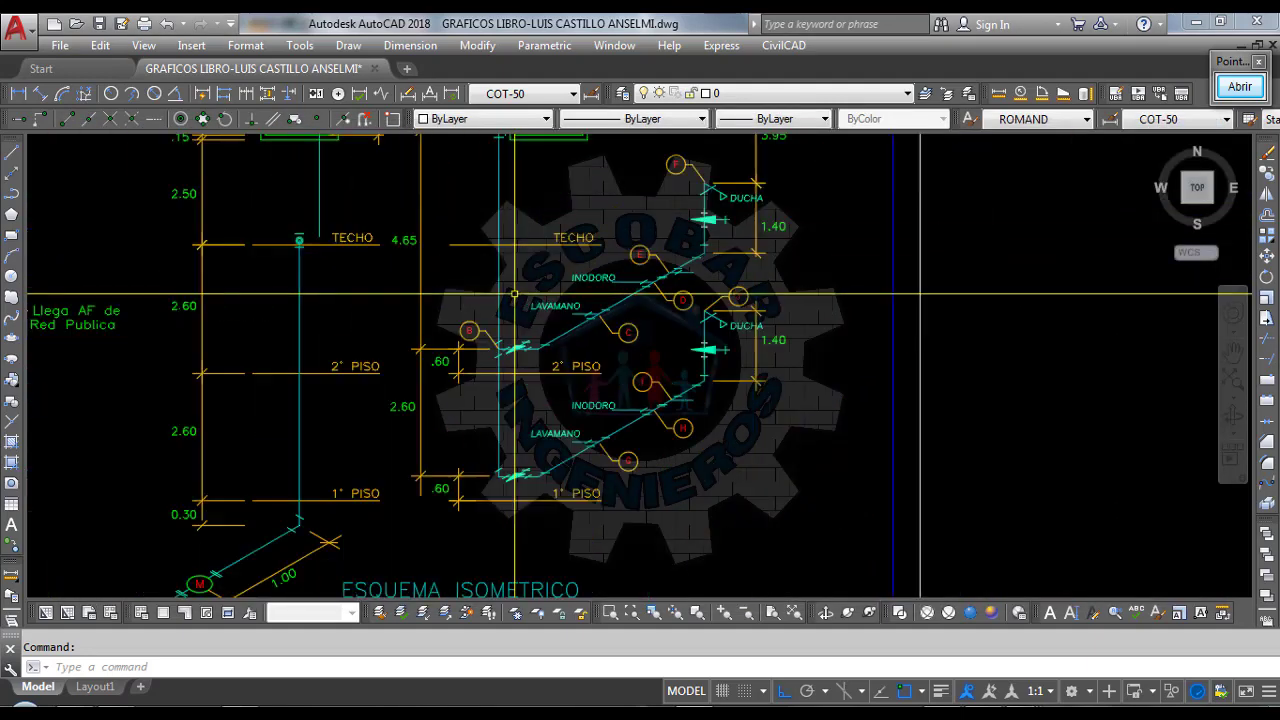
scroll(513, 295, down, 3)
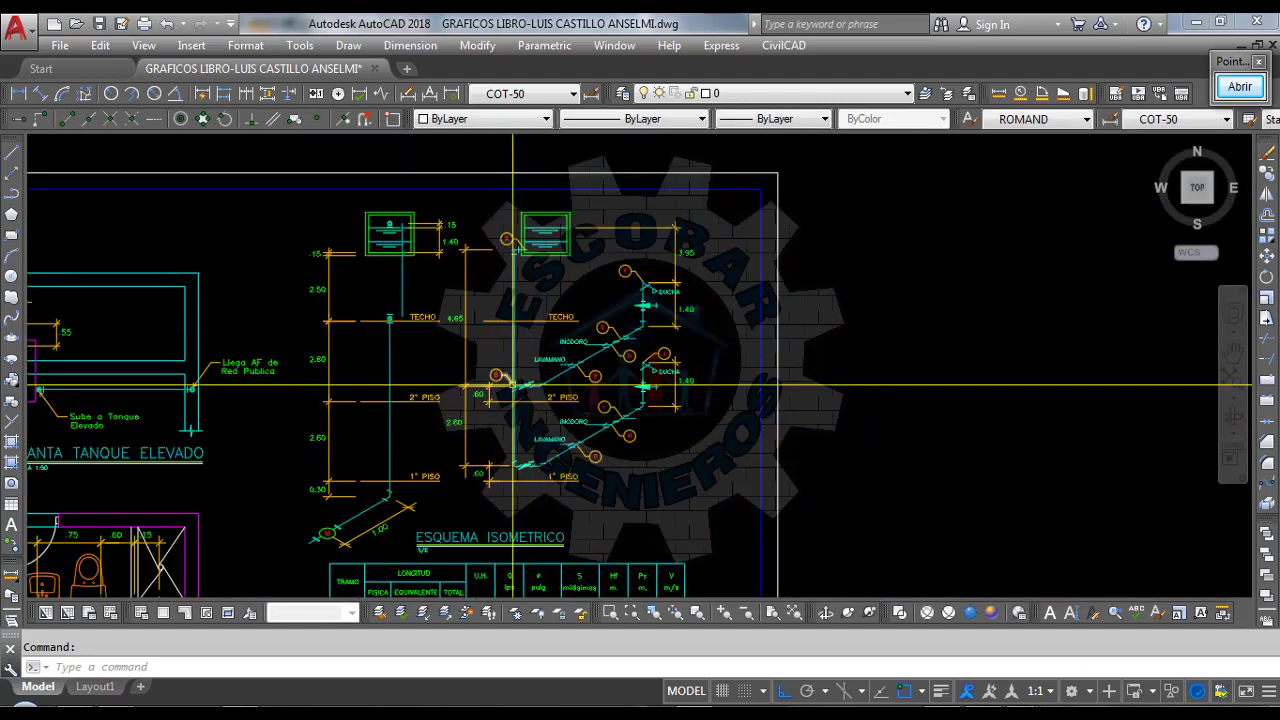
scroll(513, 383, up, 3)
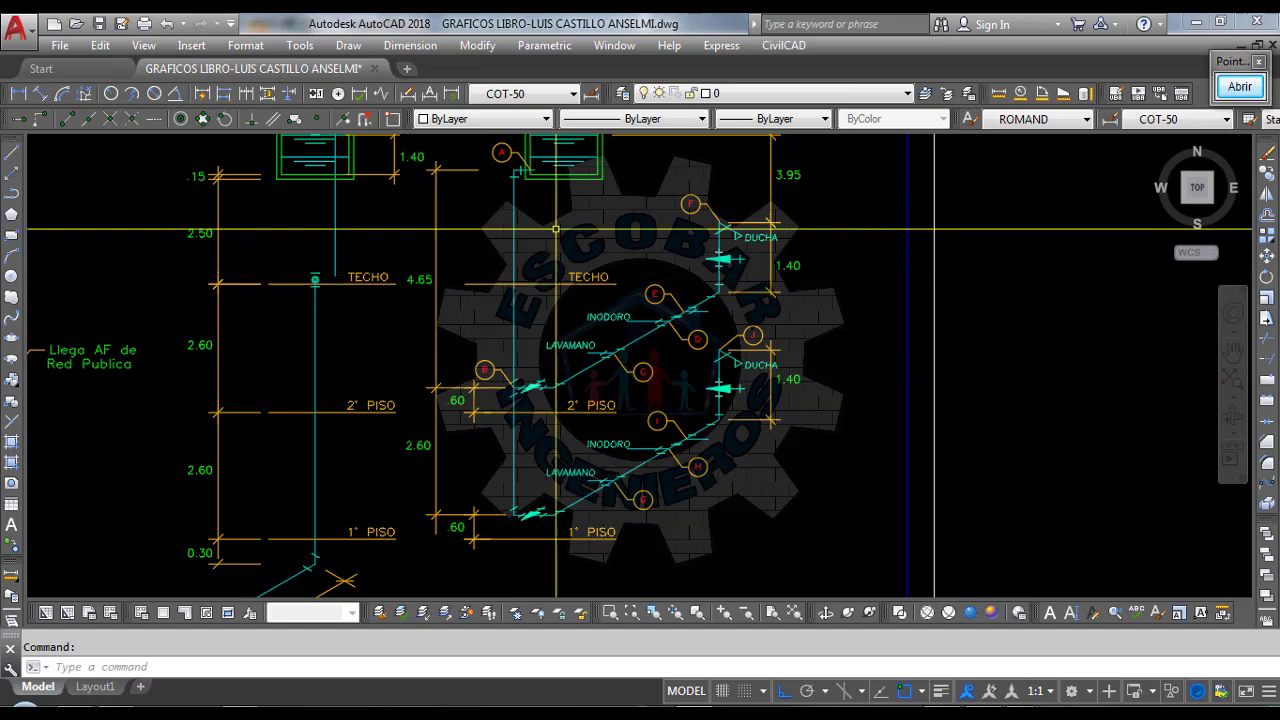
scroll(593, 201, down, 3)
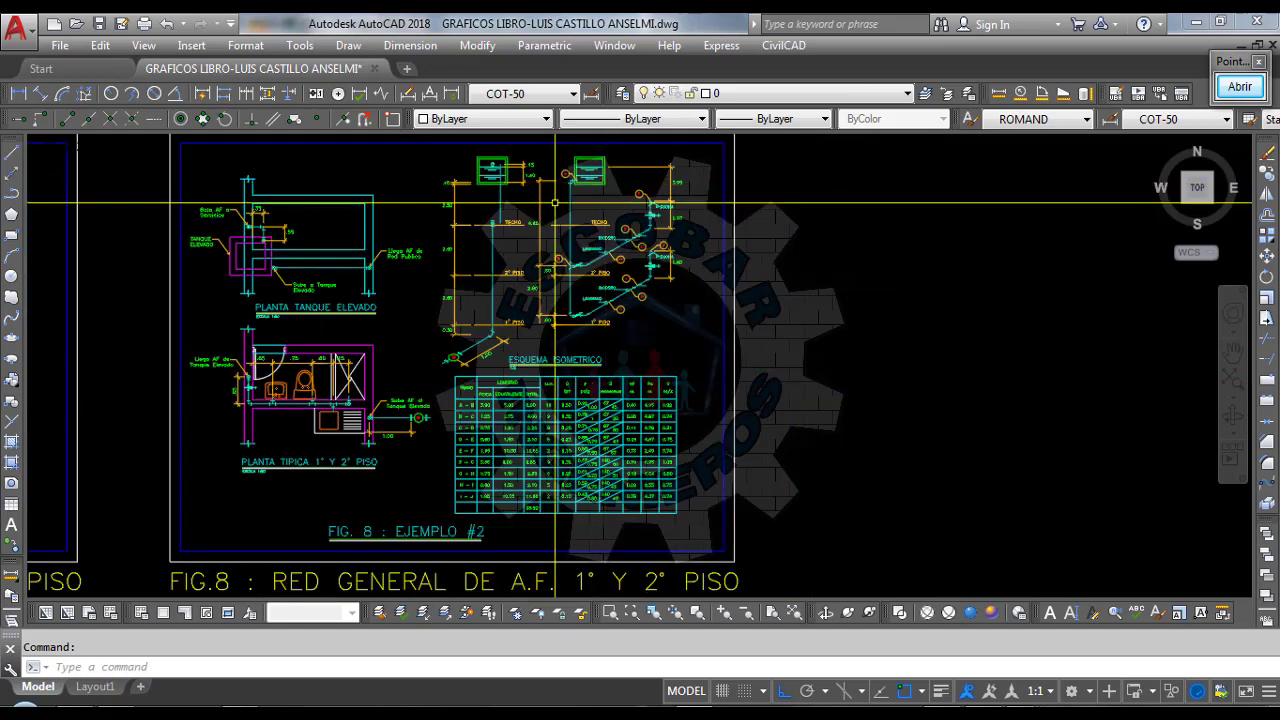
scroll(596, 187, up, 2)
scroll(596, 187, down, 3)
scroll(471, 379, up, 5)
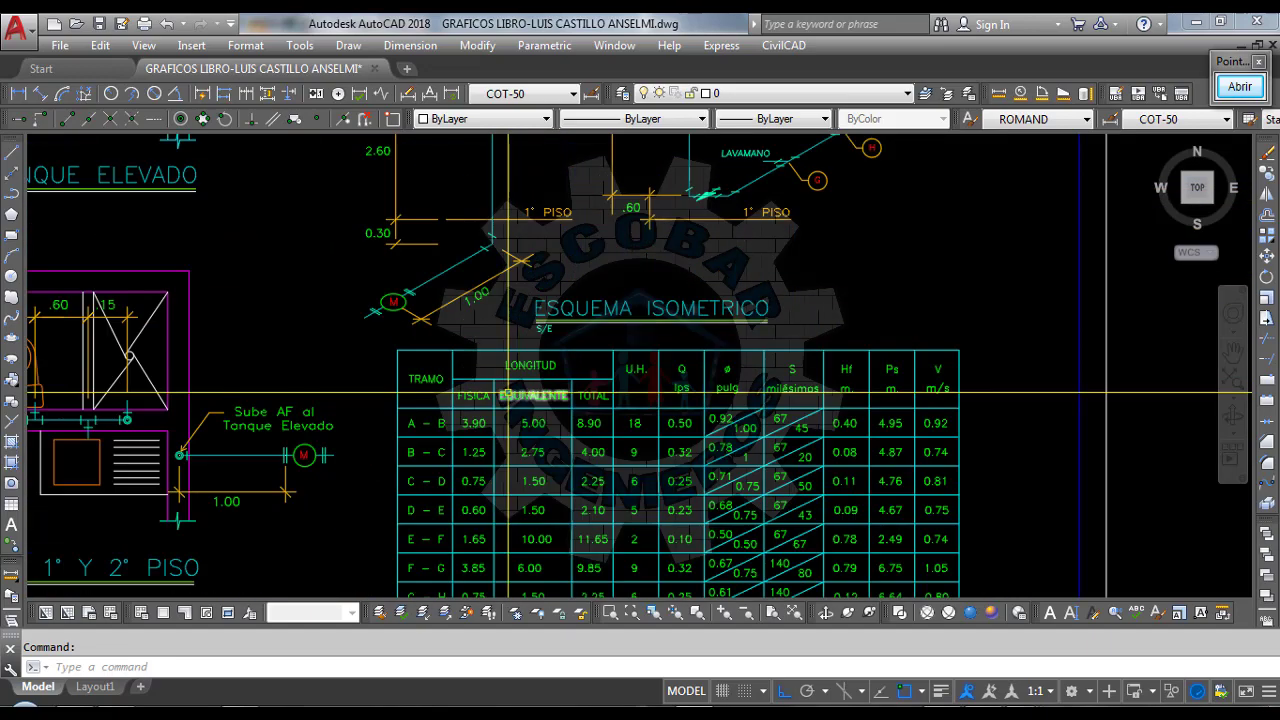
scroll(471, 379, up, 4)
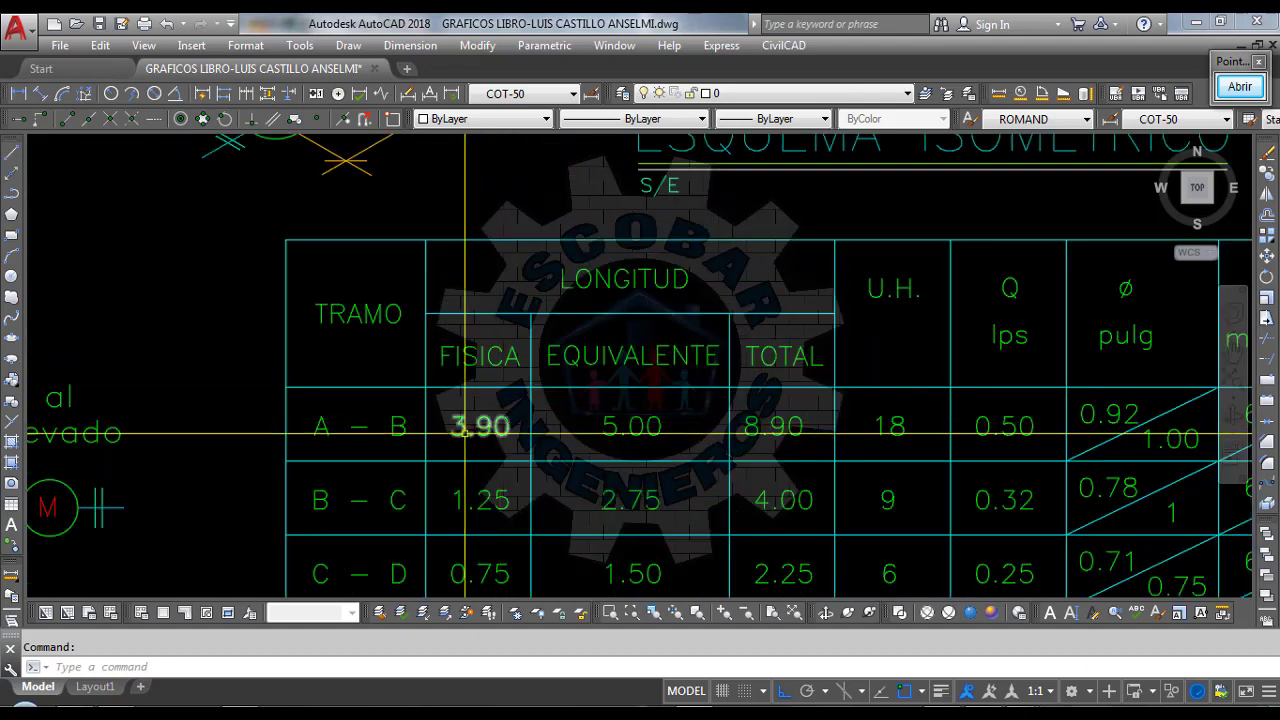
scroll(482, 430, down, 2)
scroll(406, 404, up, 2)
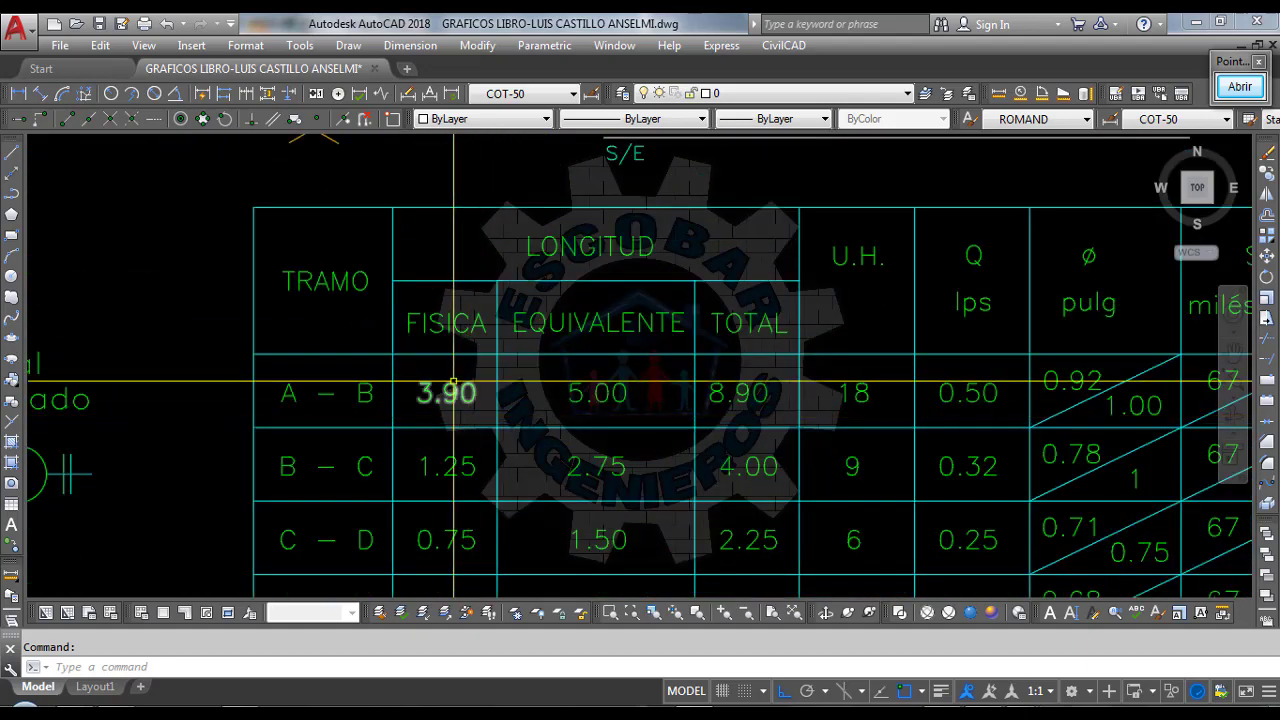
Temporarily mark row A-B's physical length with a green check and a red handwritten figure above it, then close the annotation
click(1240, 86)
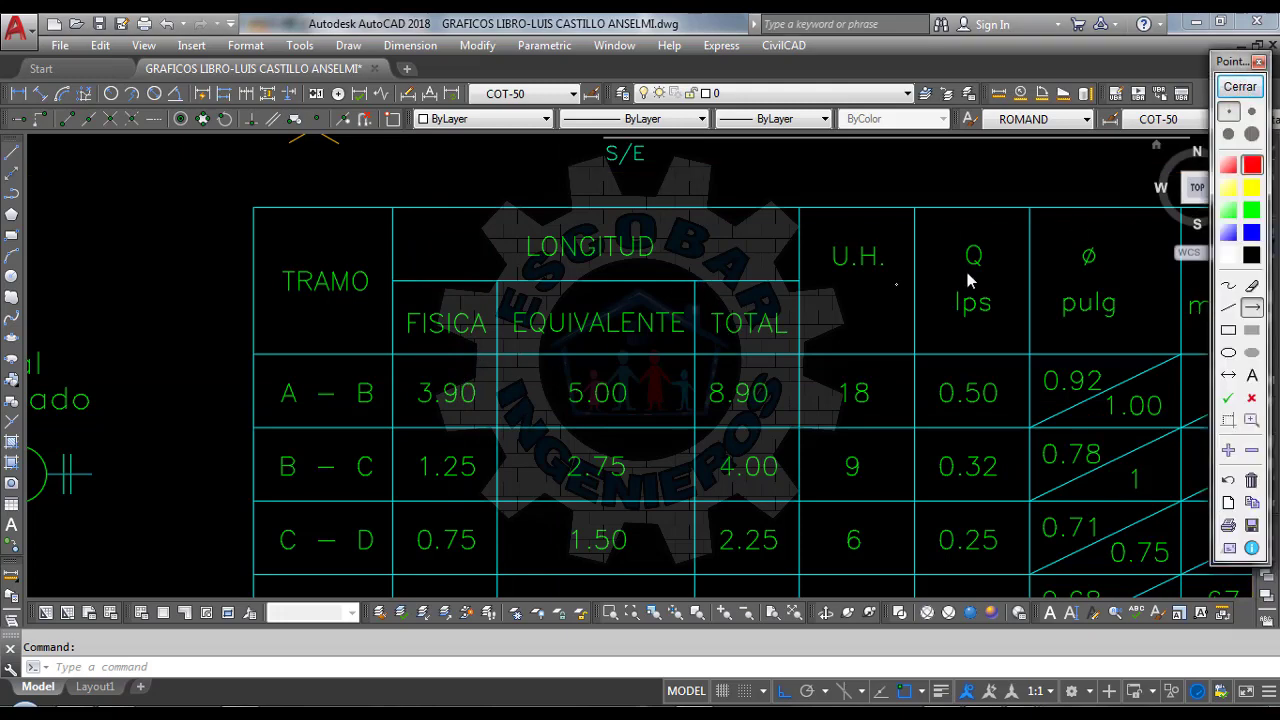
click(1228, 398)
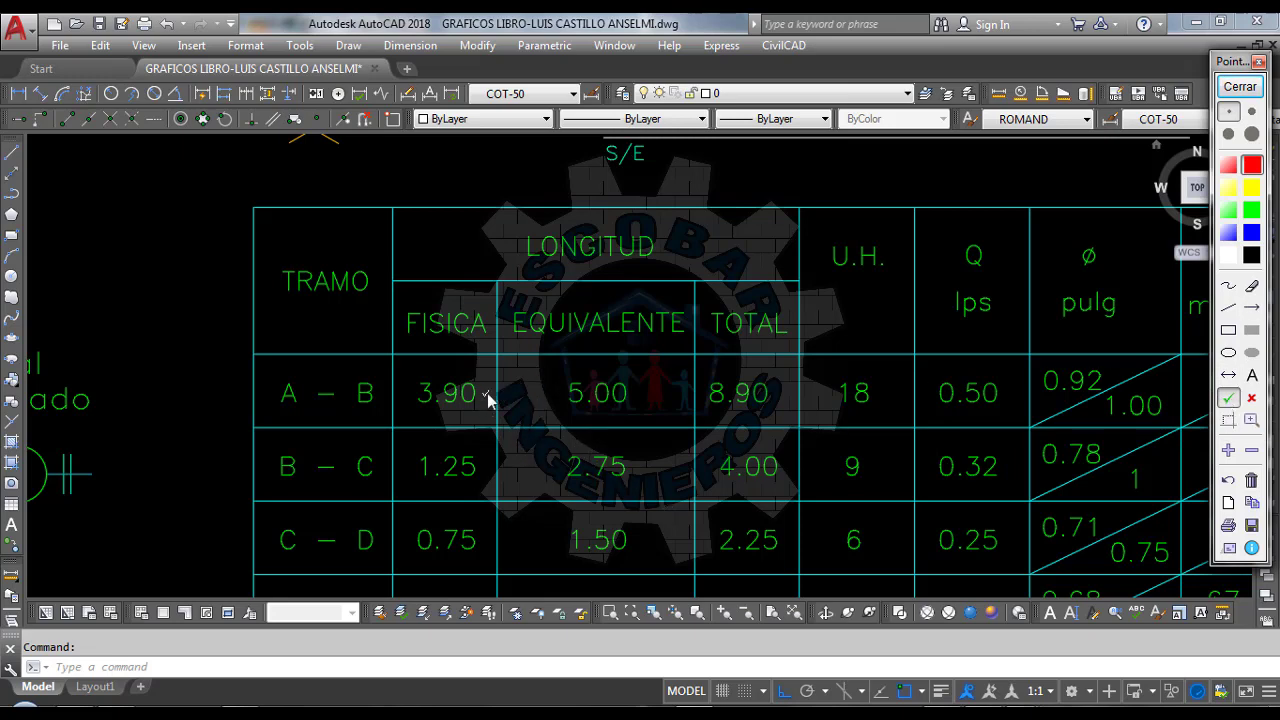
drag(488, 397, 490, 398)
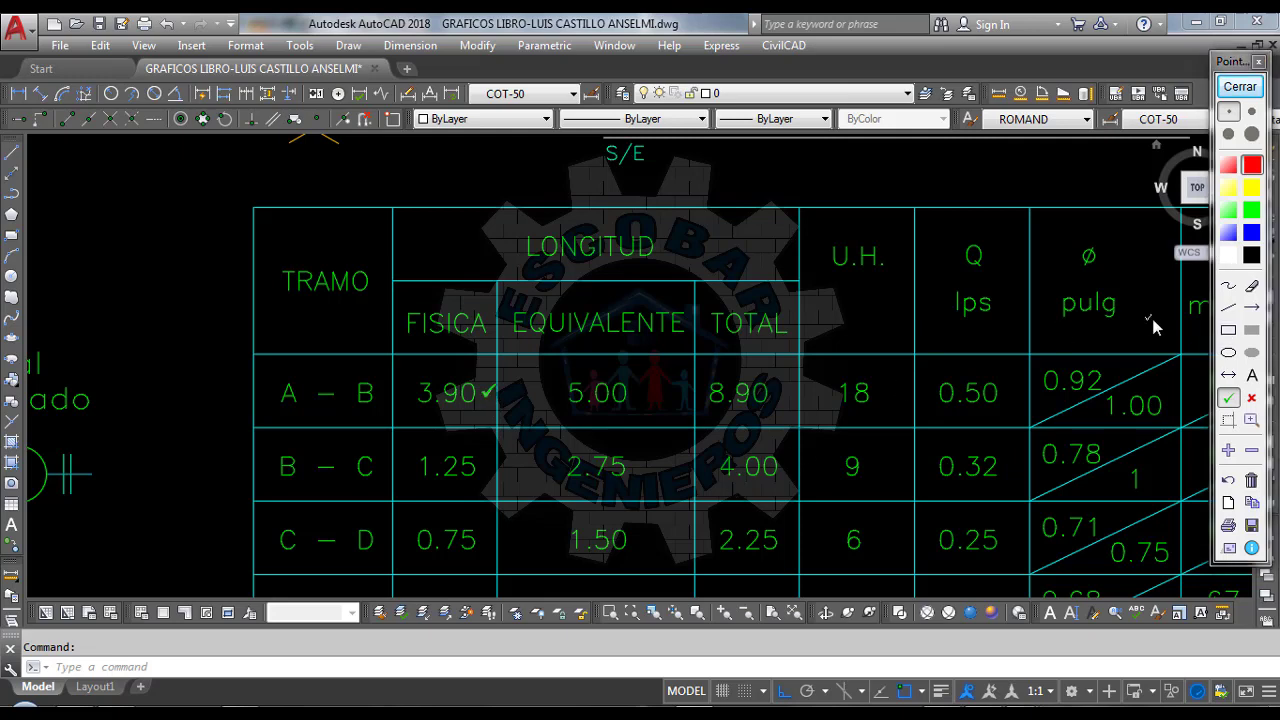
click(1251, 397)
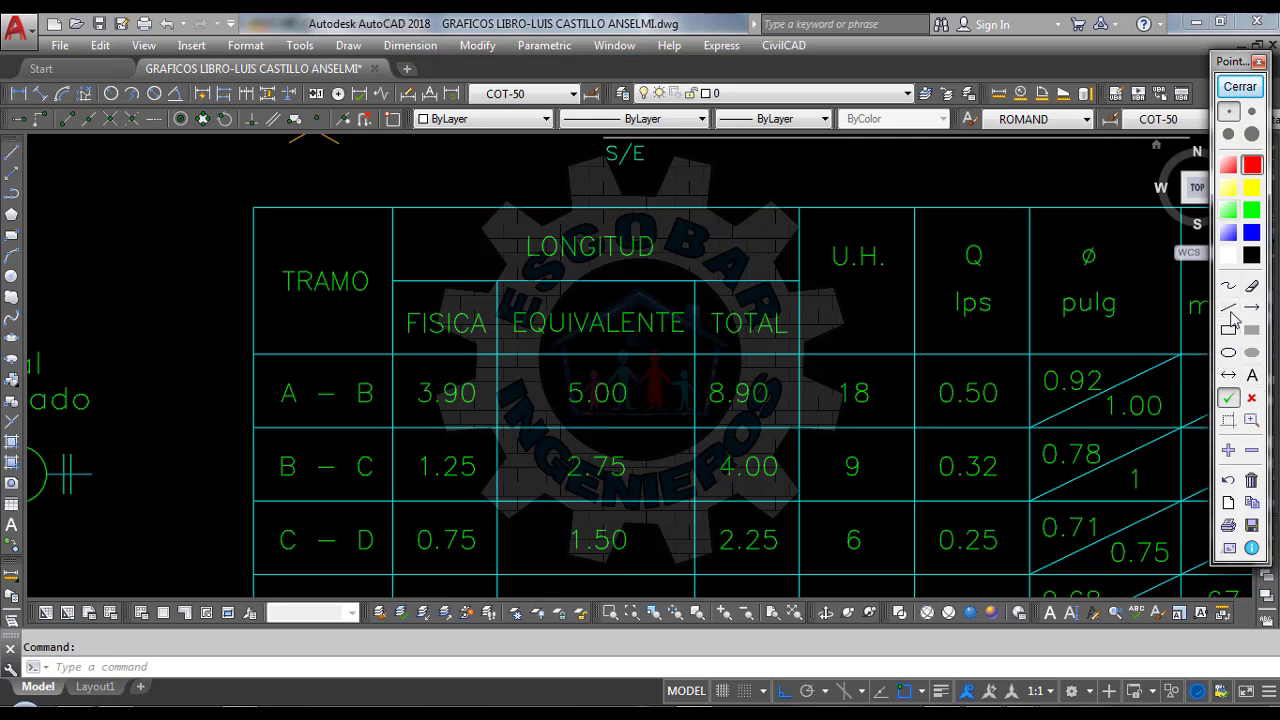
click(1228, 285)
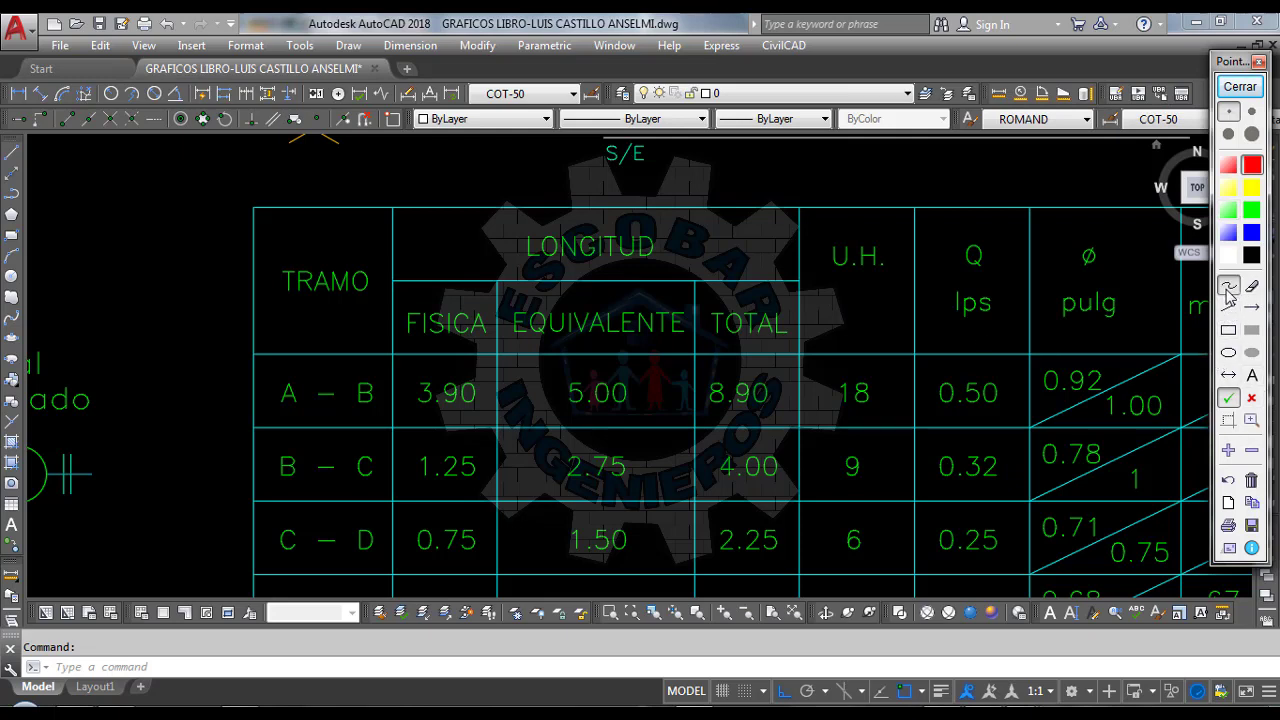
click(424, 350)
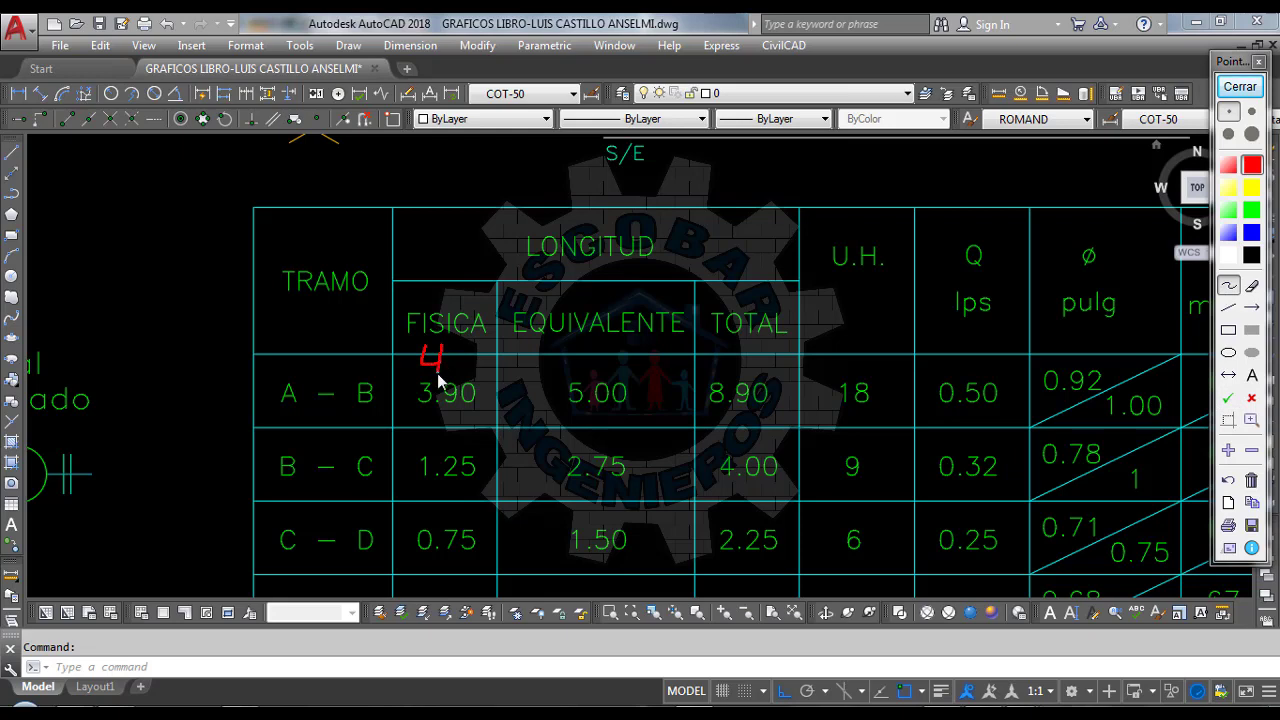
click(448, 368)
mouse_move(472, 348)
mouse_down()
mouse_move(456, 370)
mouse_move(485, 360)
mouse_move(487, 380)
mouse_up()
click(1240, 86)
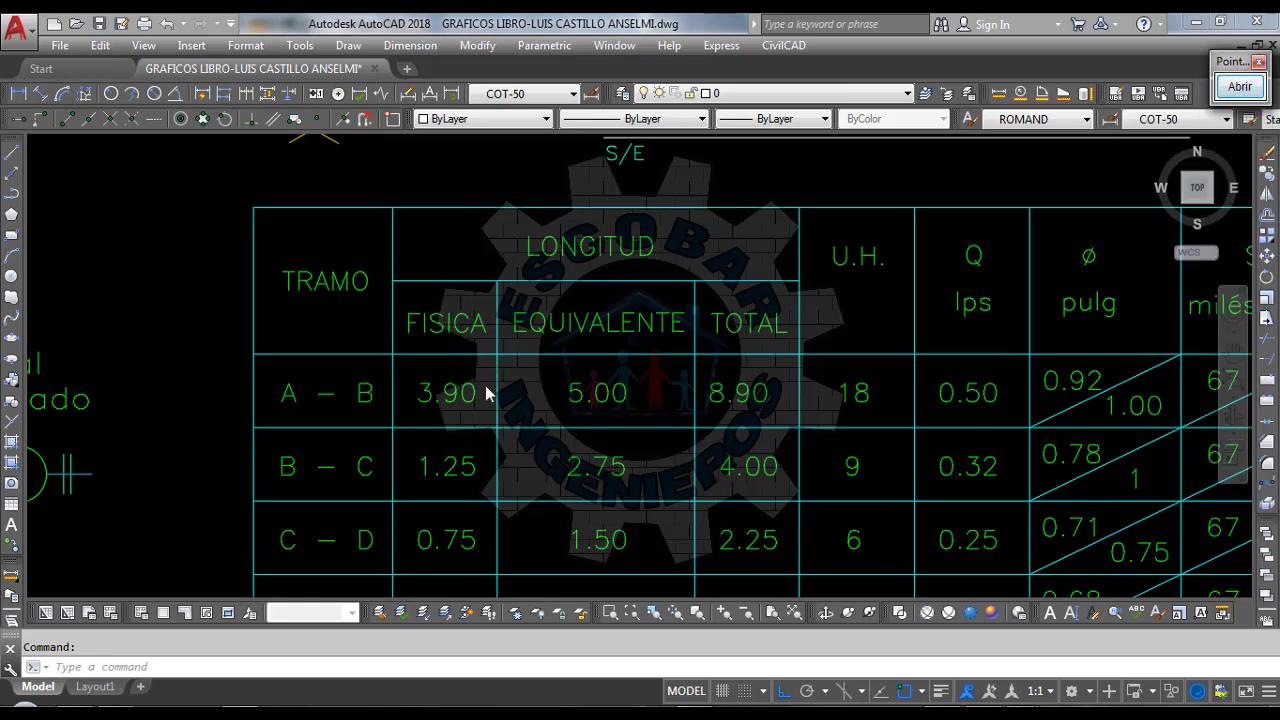
Switch back to the hydraulic design form and set segment A-B's physical length to 3.90 m
scroll(536, 288, down, 2)
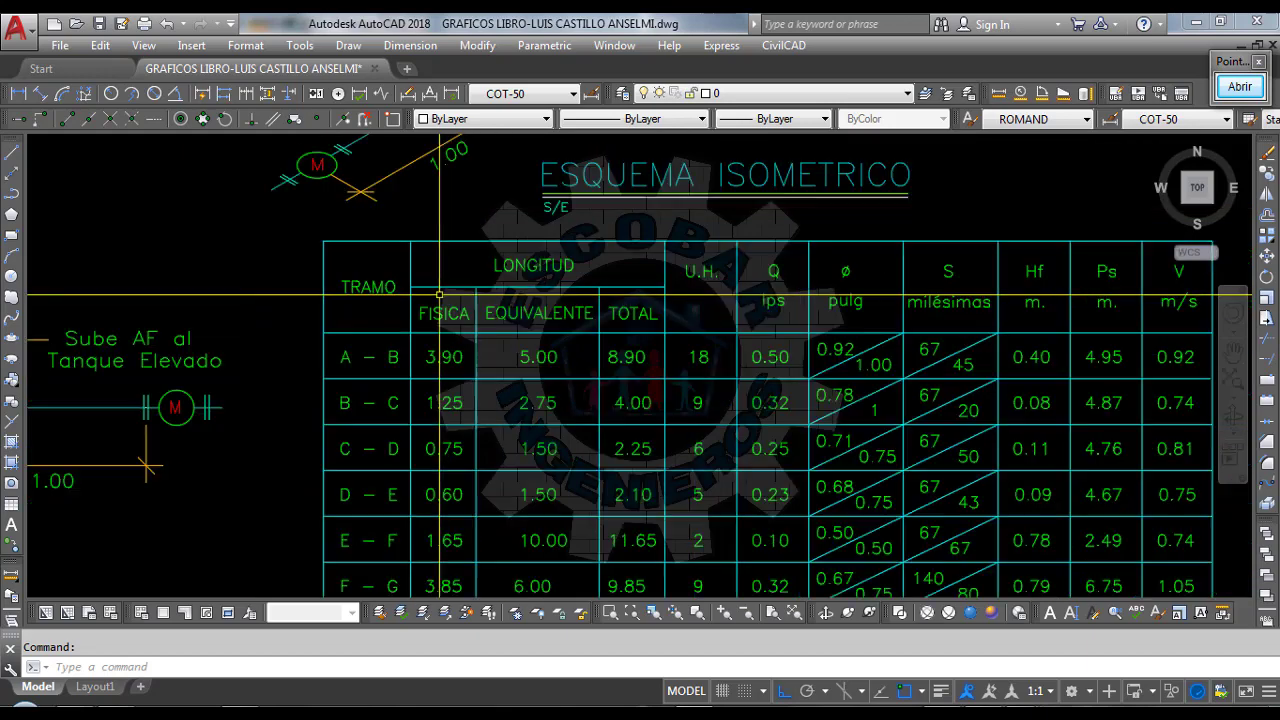
scroll(464, 384, up, 2)
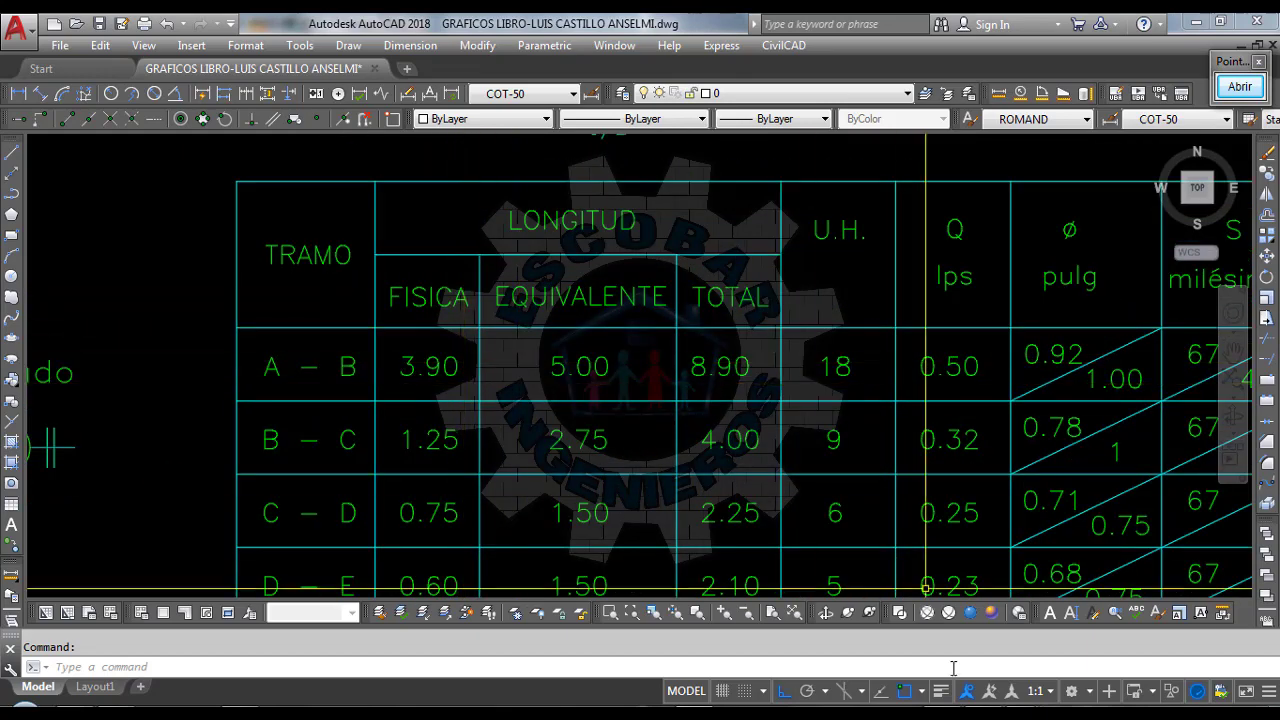
click(1160, 638)
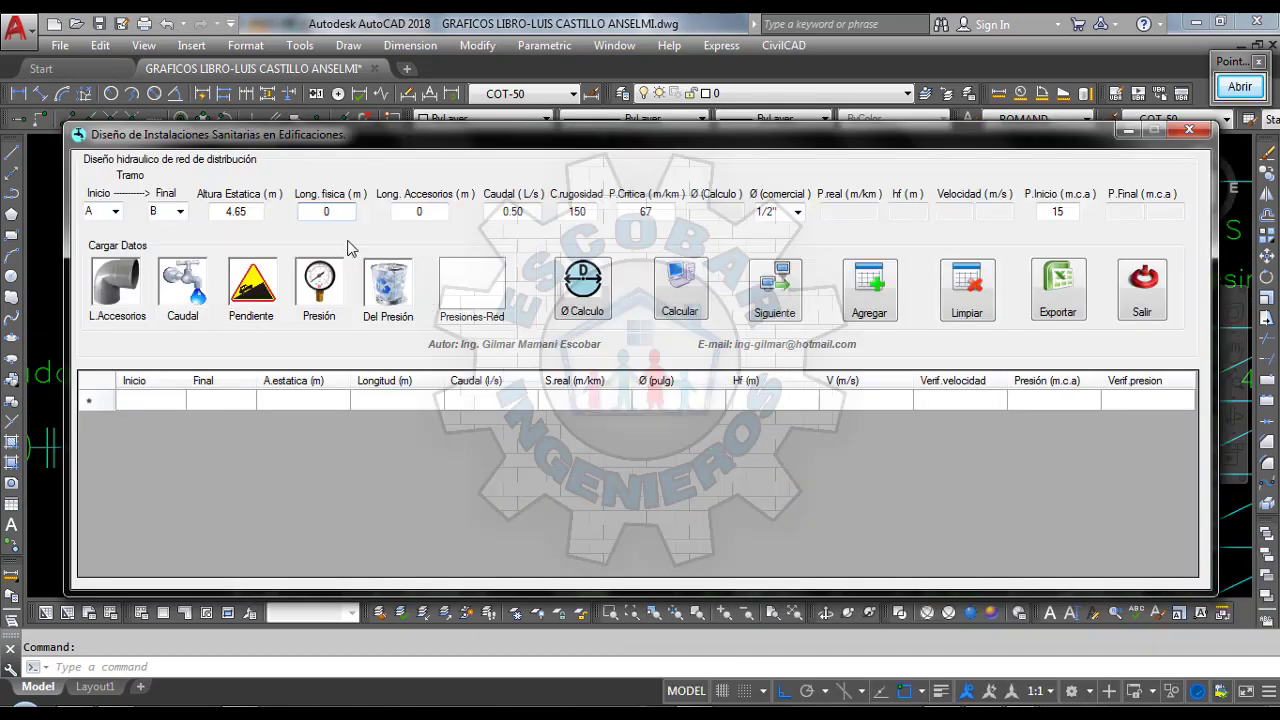
drag(339, 211, 297, 210)
text(3.90)
Inspect the sanitary fittings equivalent-length calculator for segment A-B, then close it
click(425, 213)
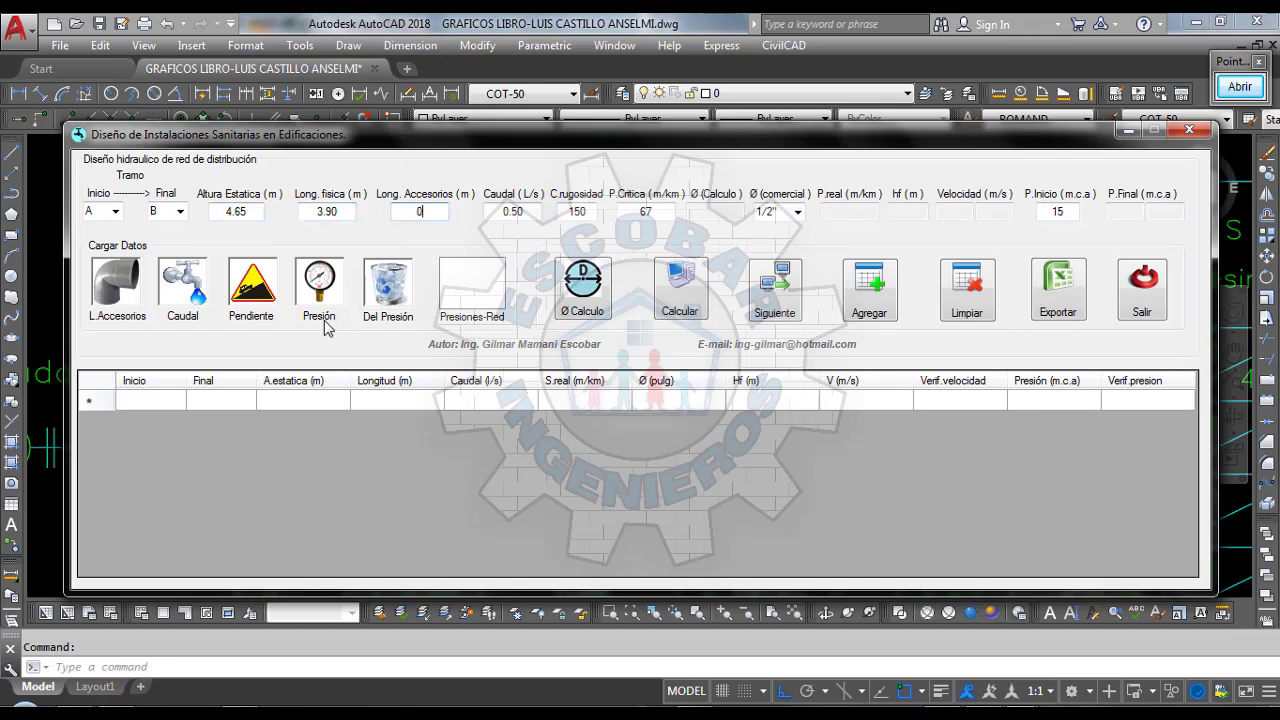
click(124, 295)
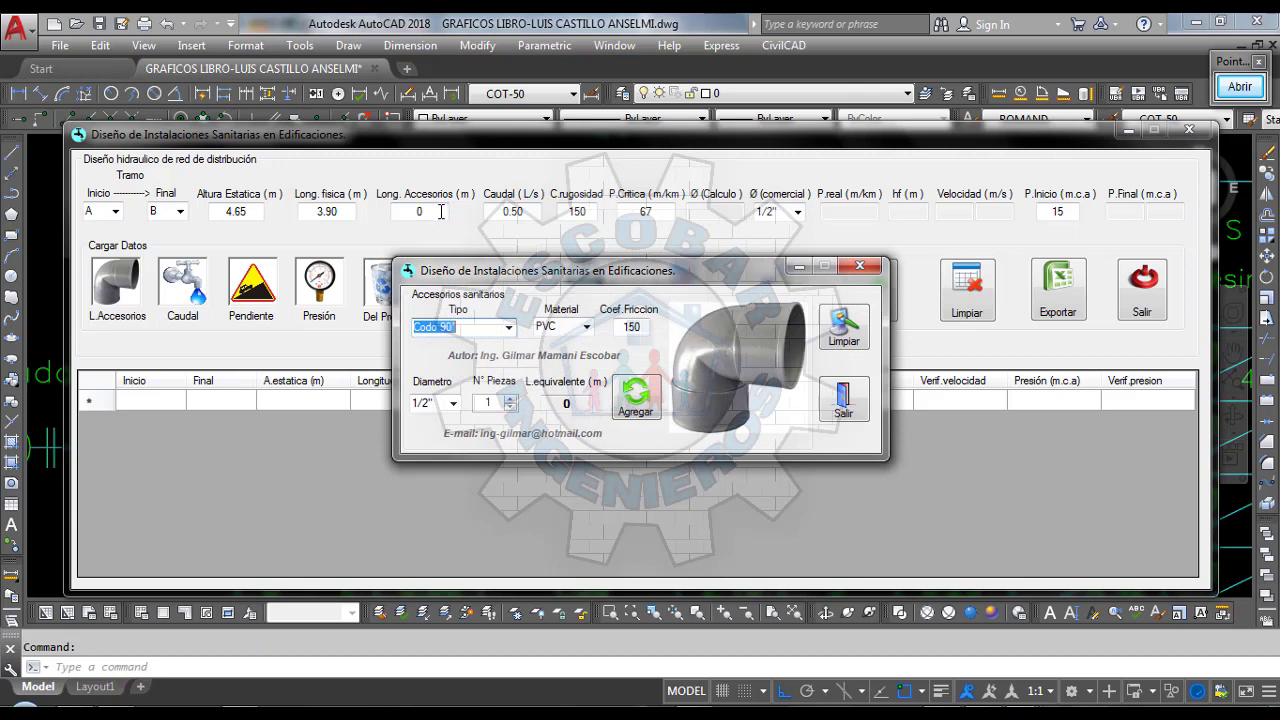
click(858, 267)
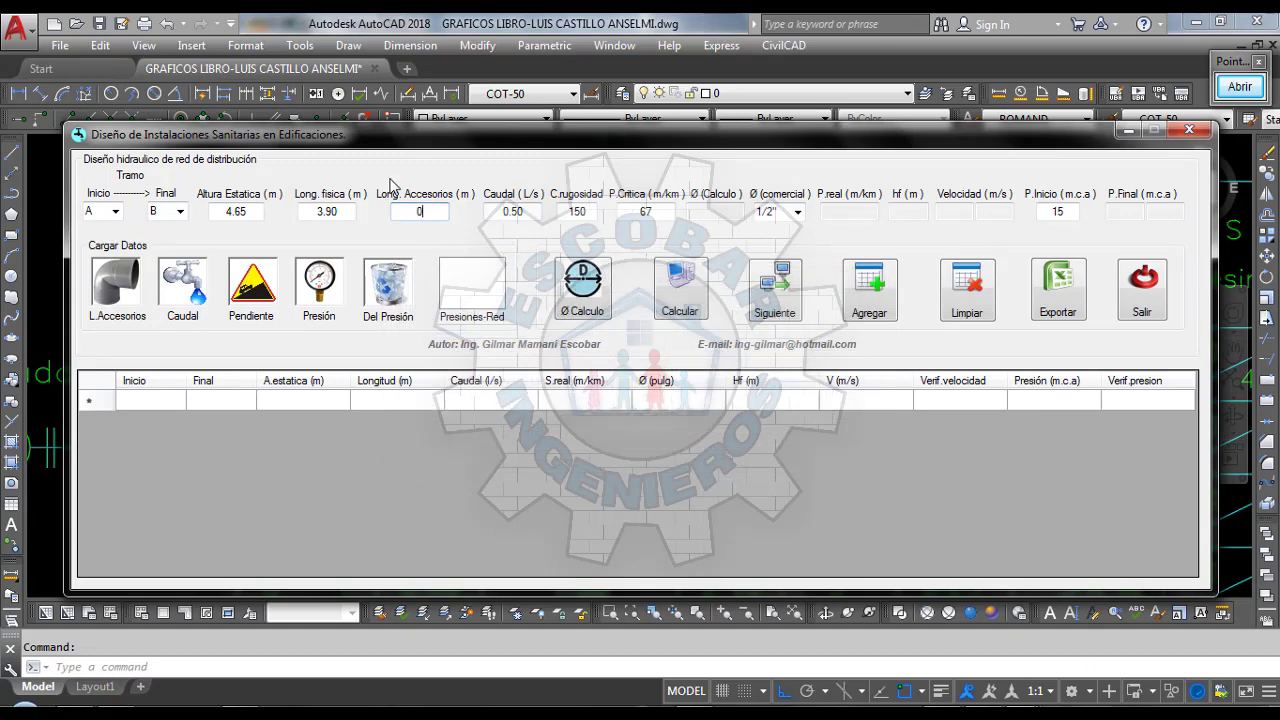
Check row A-B's equivalent length in the AutoCAD table and set the segment's fittings length to 5 m in the design form
click(57, 232)
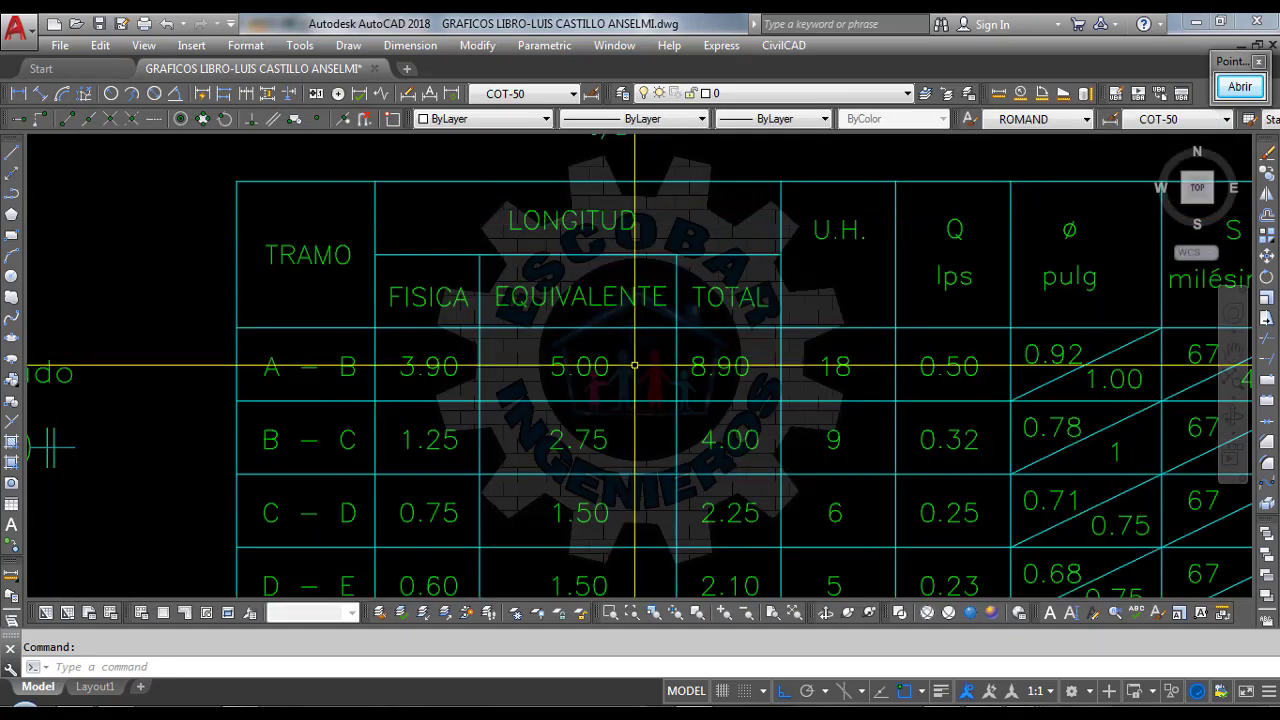
scroll(604, 316, up, 2)
scroll(604, 316, down, 2)
scroll(604, 316, up, 2)
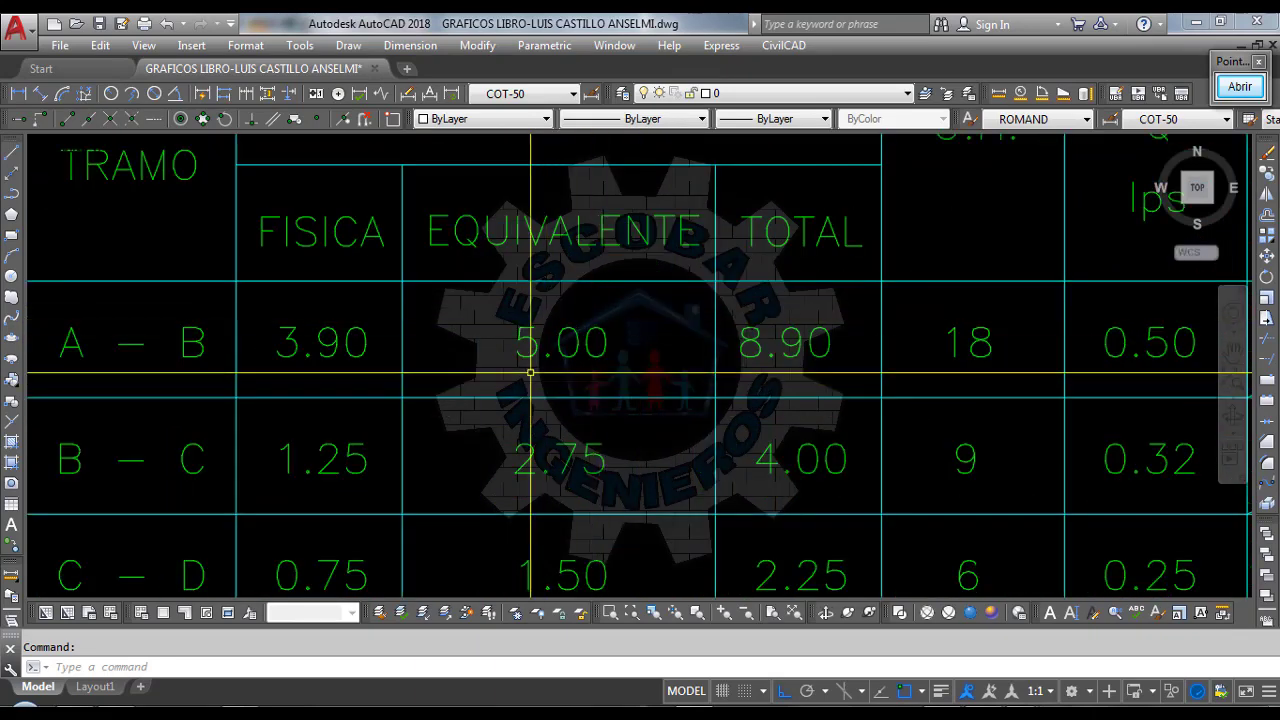
mouse_move(951, 714)
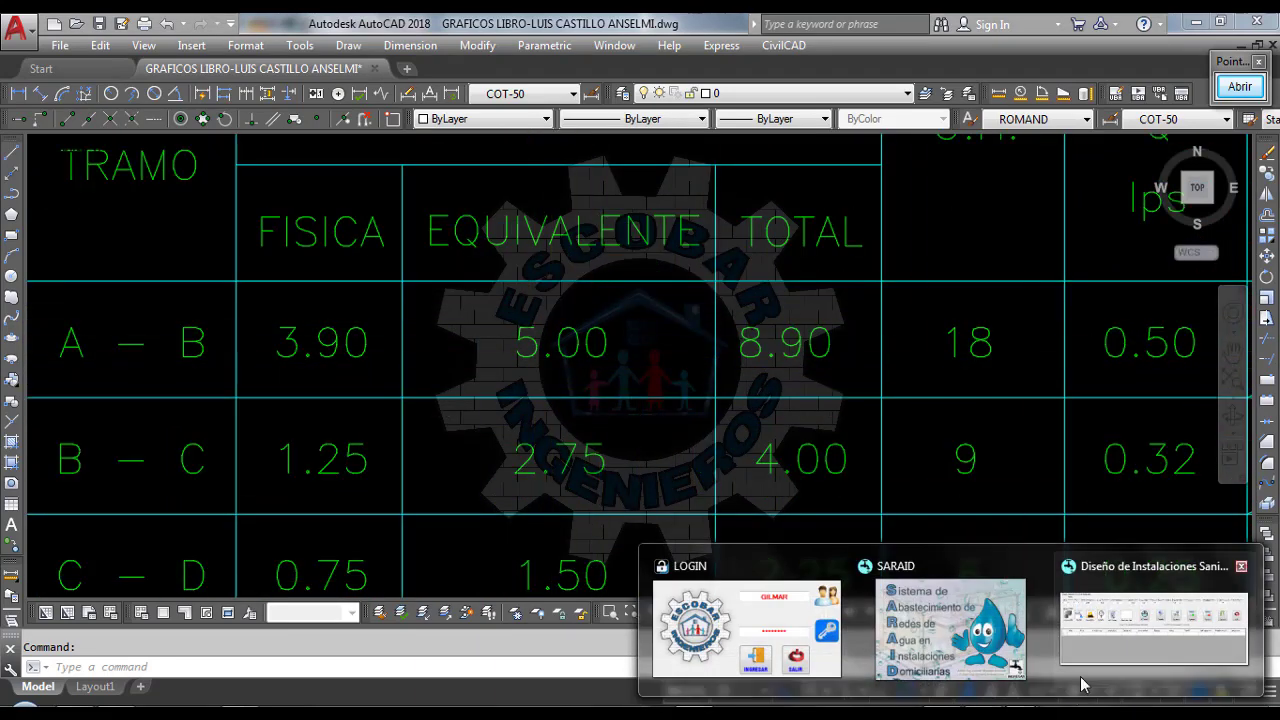
click(1150, 630)
drag(432, 212, 395, 210)
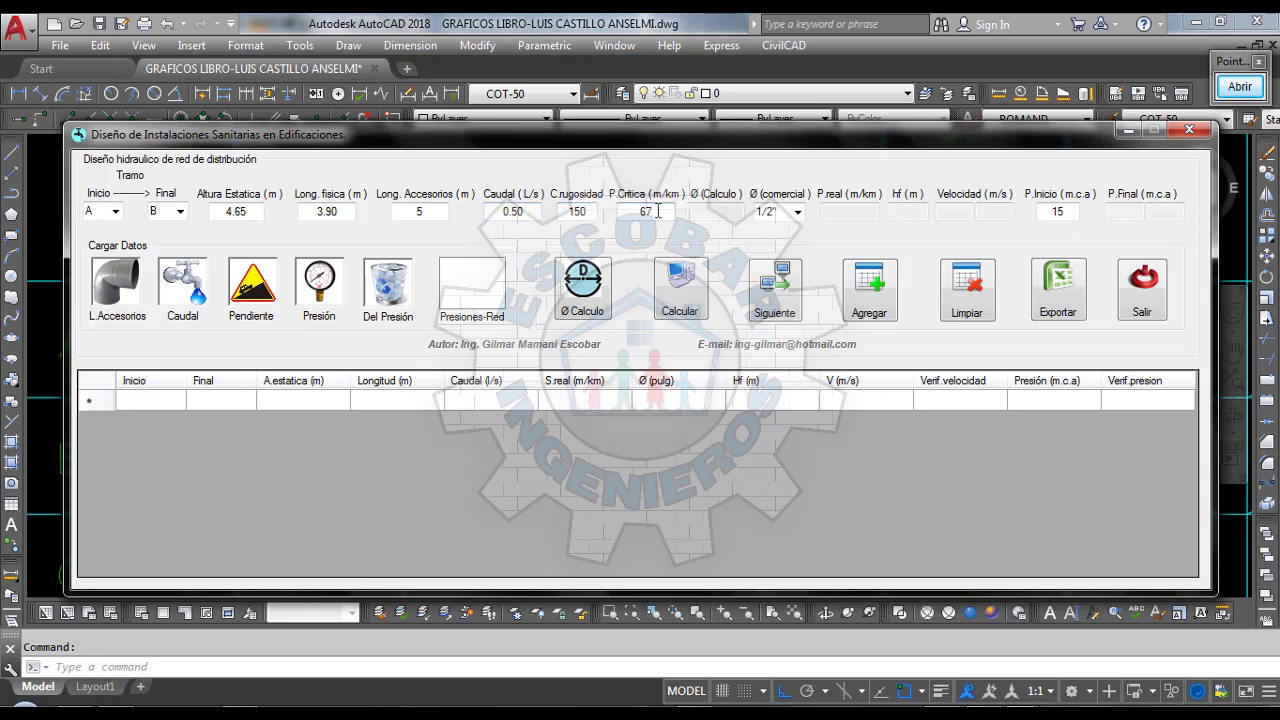
Select segment A-B's starting pressure value in the design form, then inspect Fig. 8's meter connection and elevated-tank levels in the AutoCAD isometric
click(1073, 210)
drag(1073, 209, 1047, 200)
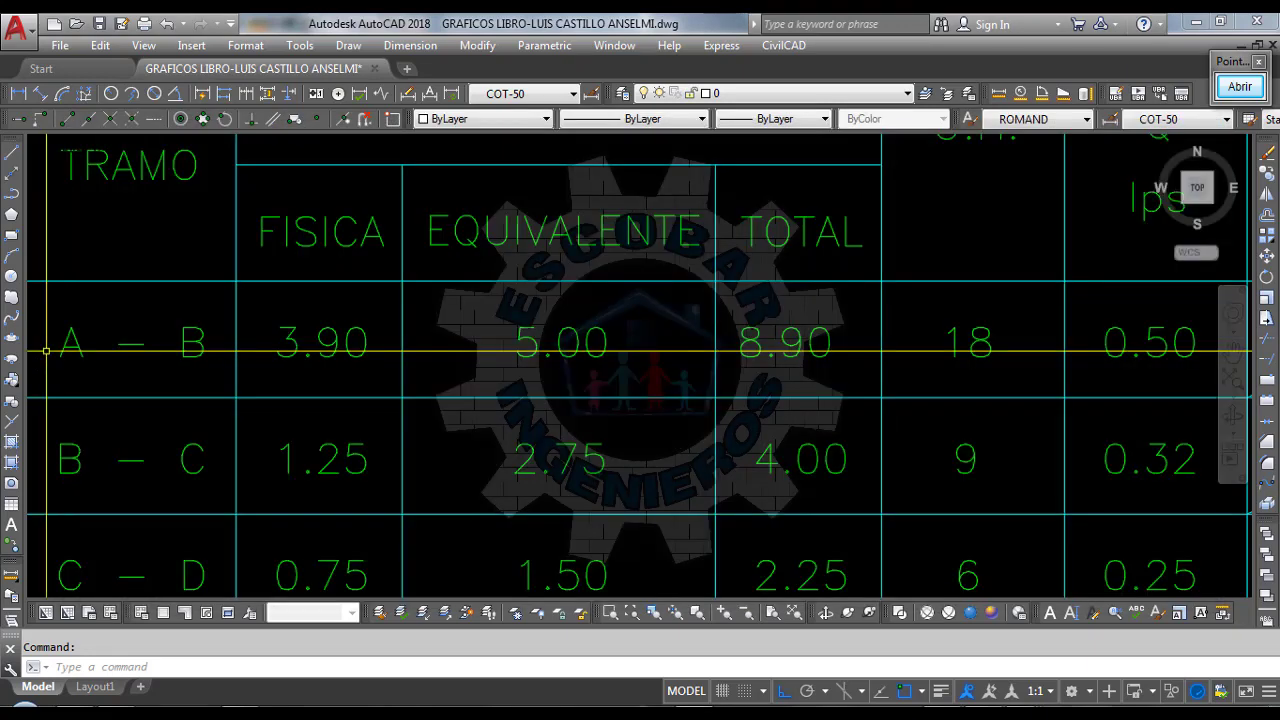
scroll(815, 303, down, 5)
scroll(815, 303, up, 4)
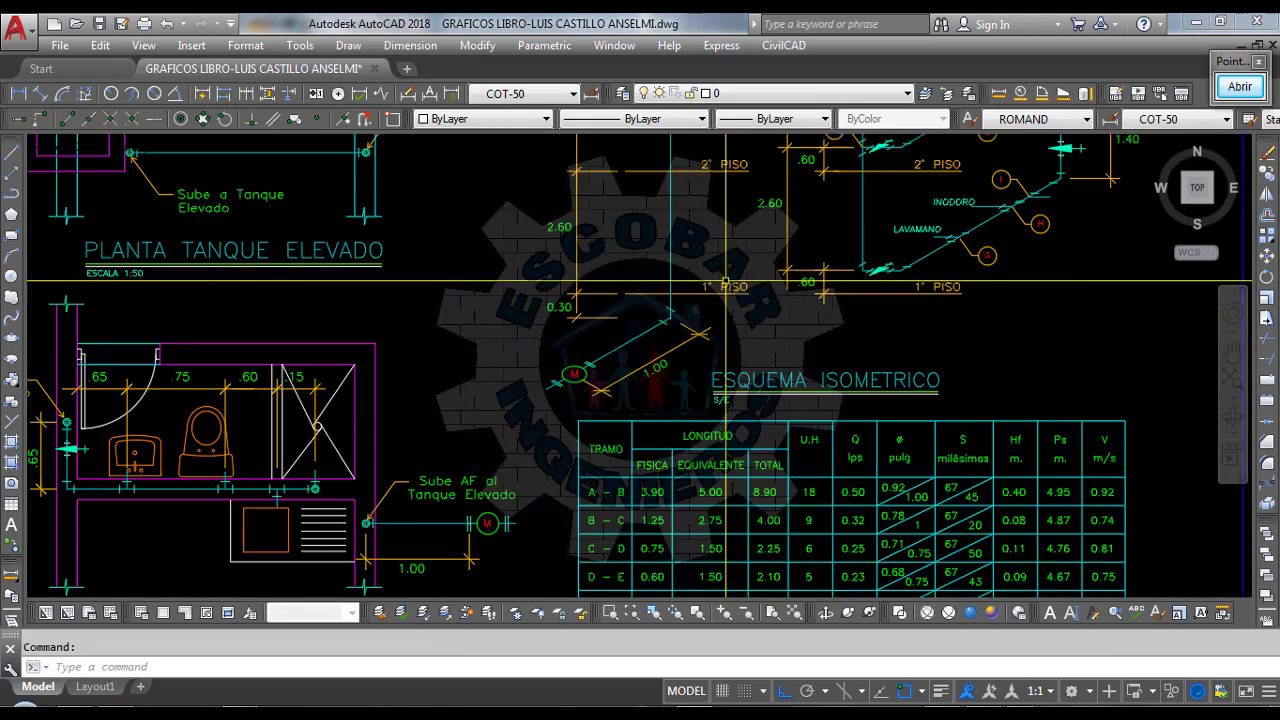
scroll(588, 368, up, 3)
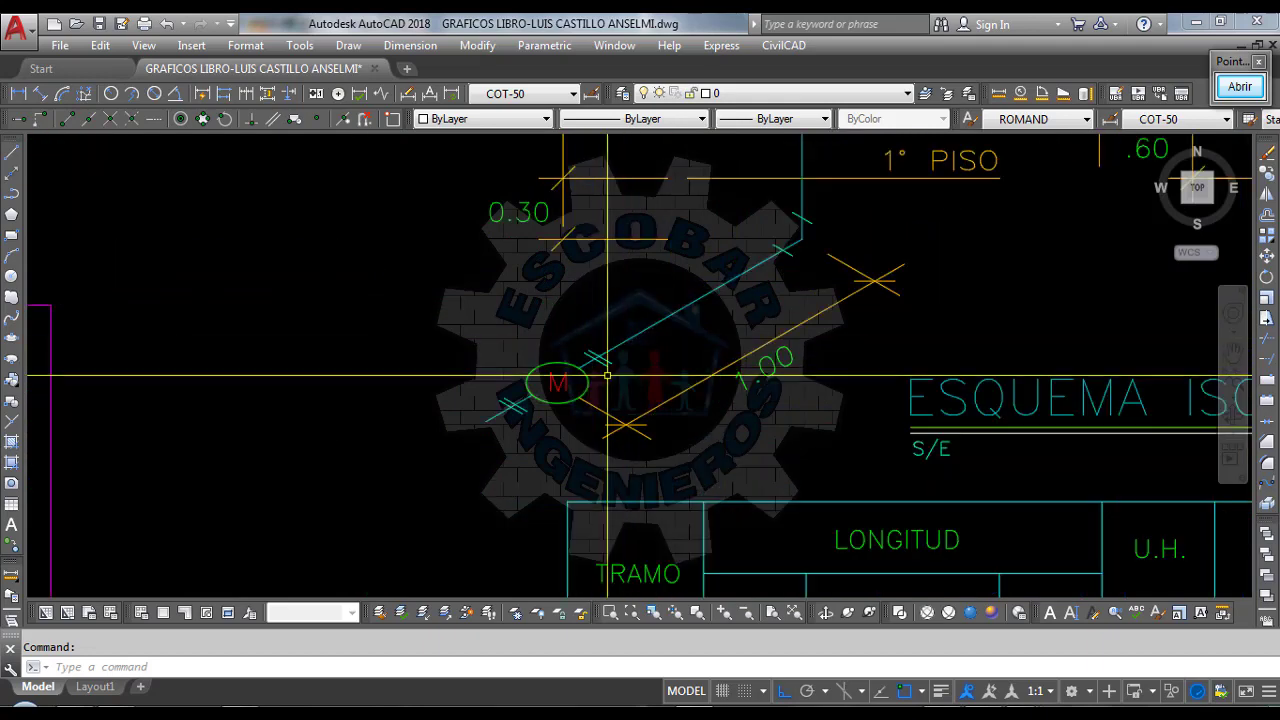
scroll(590, 369, down, 2)
scroll(615, 388, down, 2)
scroll(617, 388, down, 2)
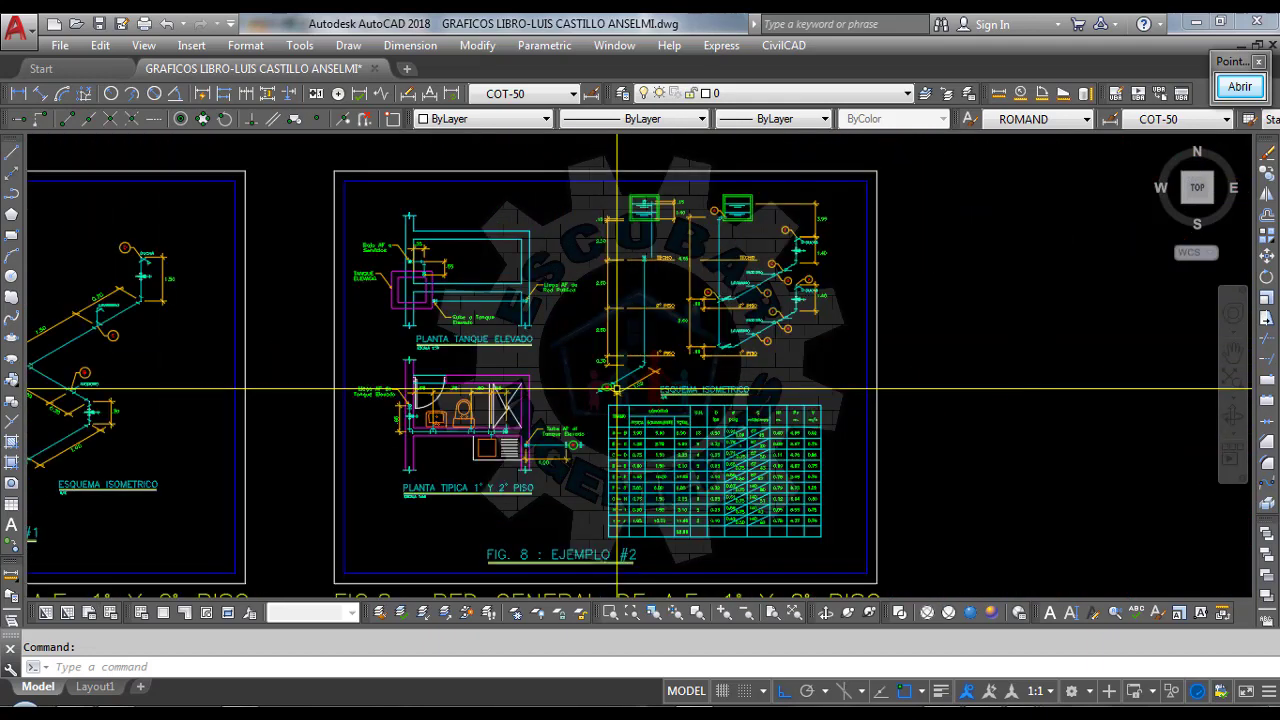
scroll(771, 250, up, 4)
scroll(720, 250, up, 2)
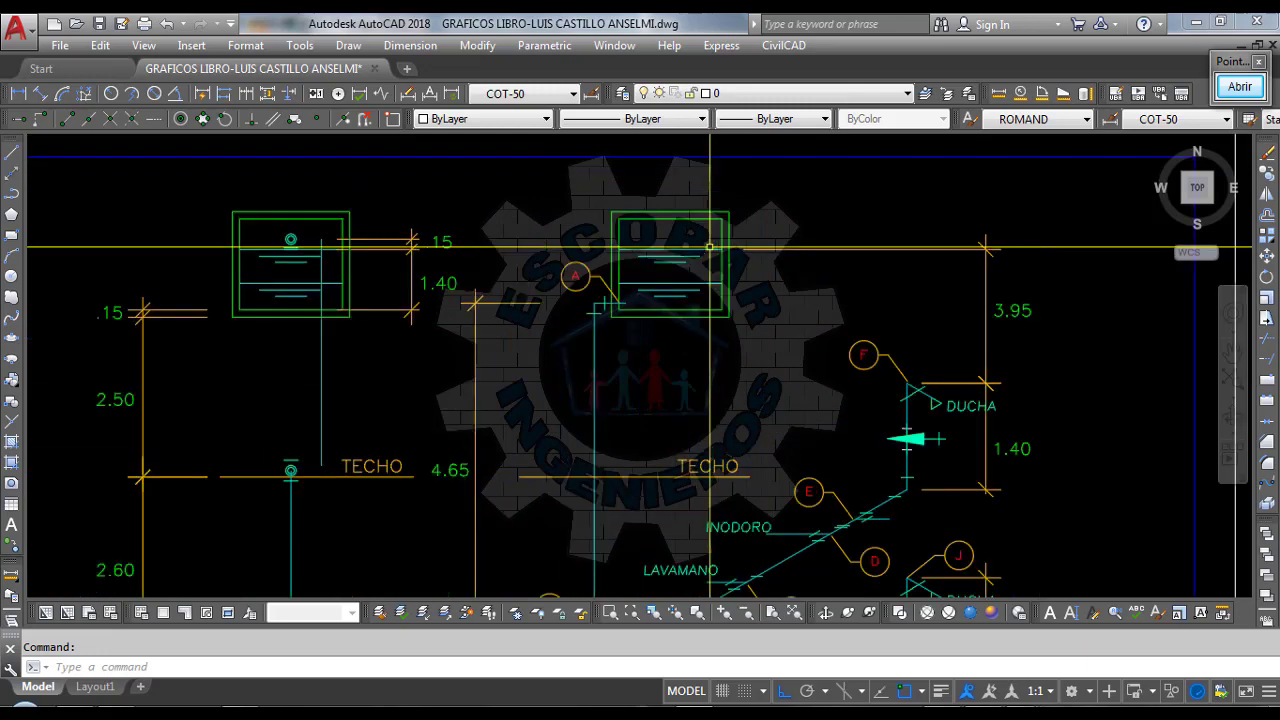
Examine the floor heights along the riser to the elevated tank in Fig. 8 and its place among the drawing sheets
scroll(700, 240, down, 4)
scroll(630, 264, down, 3)
scroll(630, 264, up, 3)
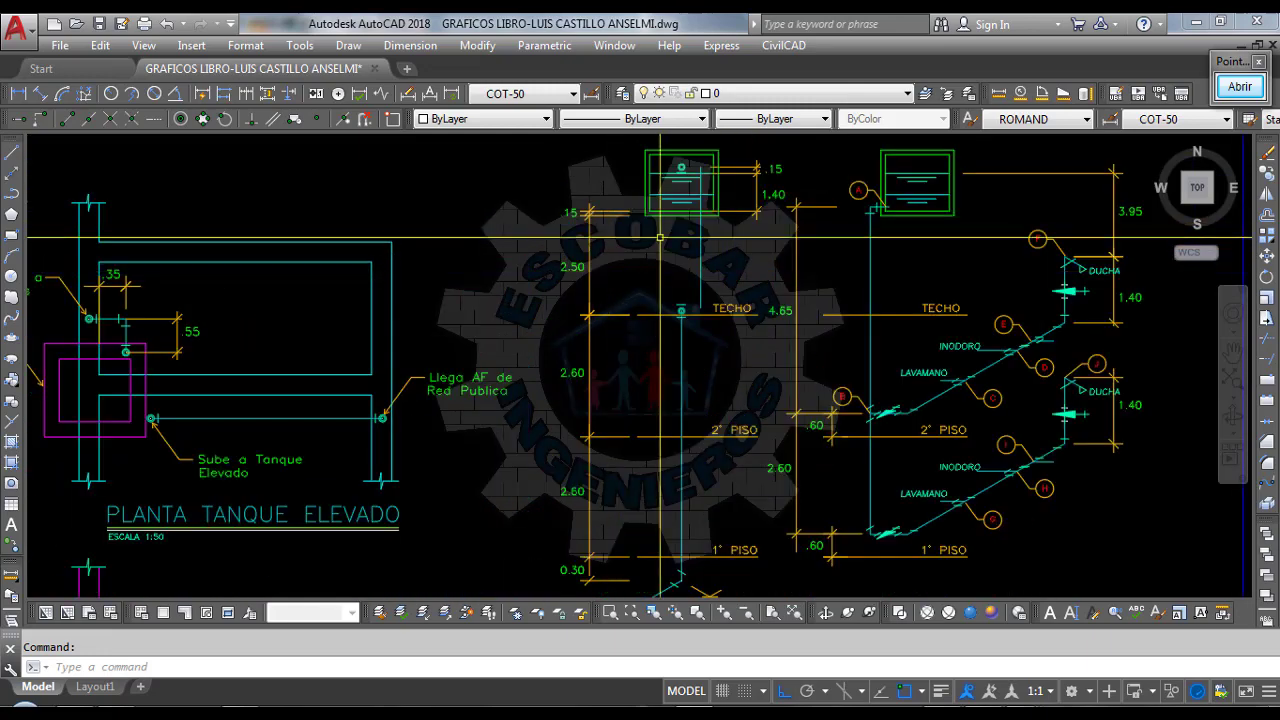
scroll(660, 245, down, 2)
scroll(688, 228, up, 2)
scroll(688, 228, down, 3)
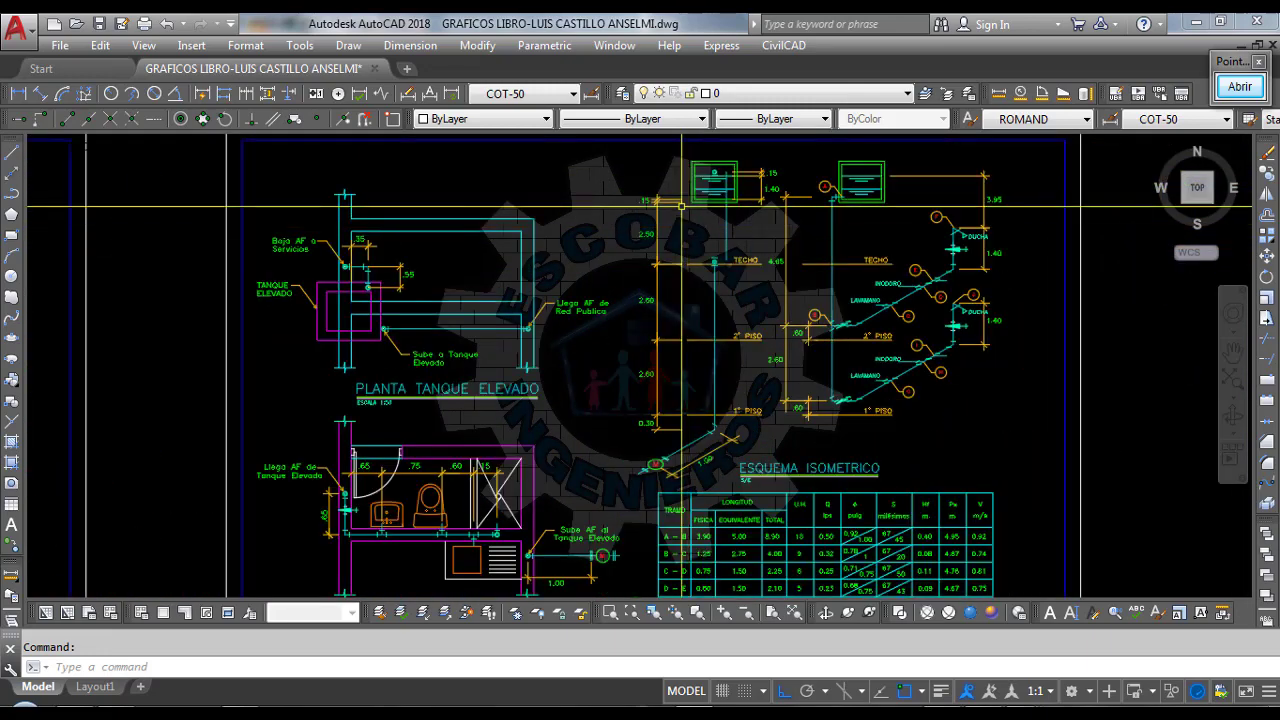
scroll(684, 214, up, 3)
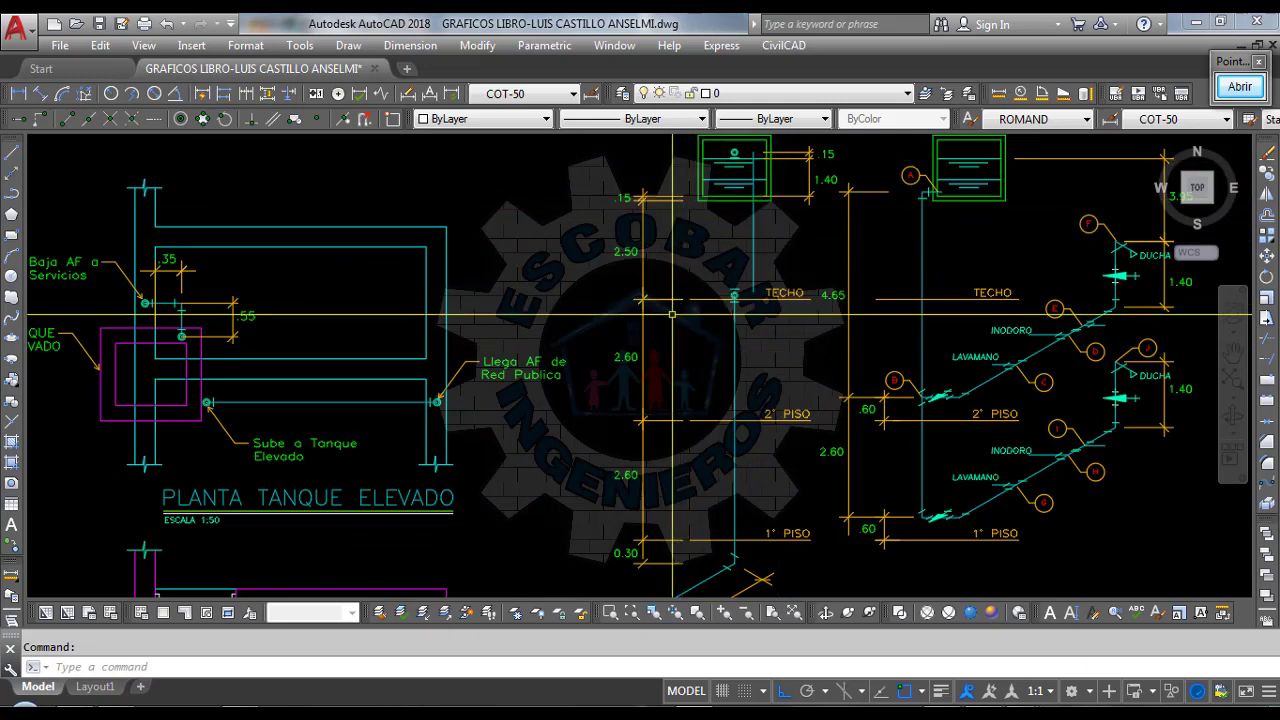
scroll(577, 277, down, 2)
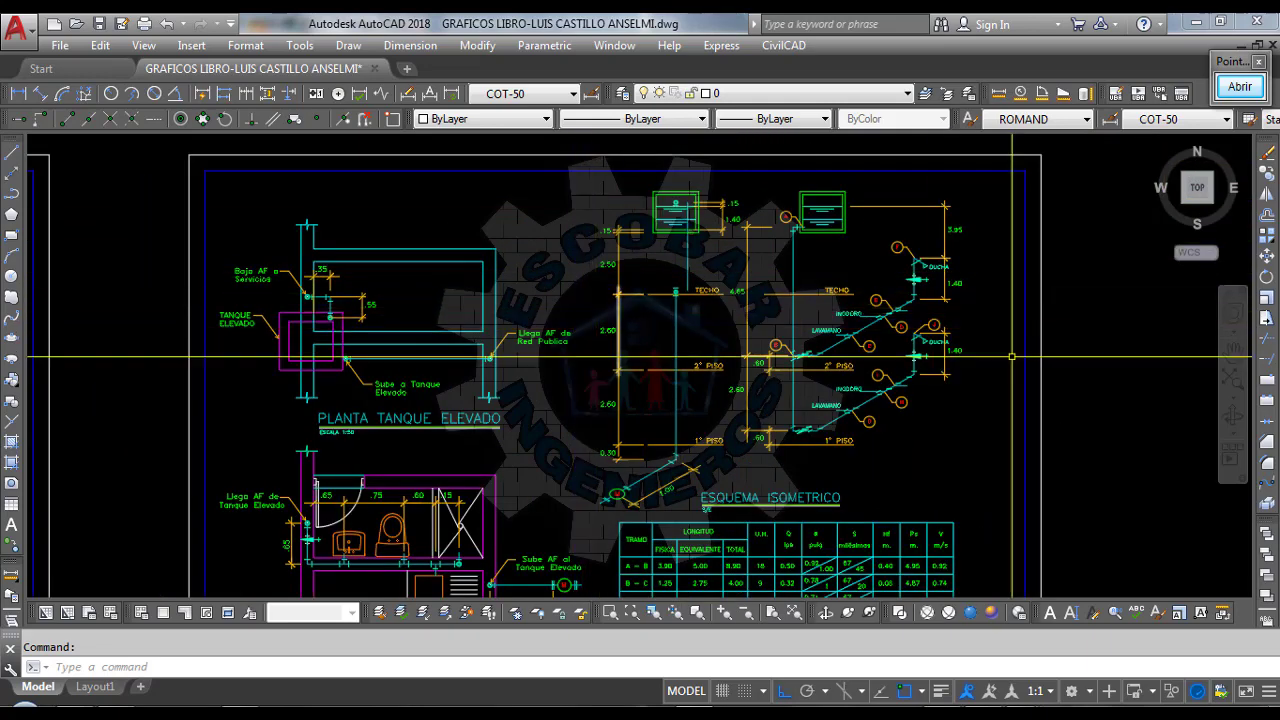
scroll(861, 329, down, 5)
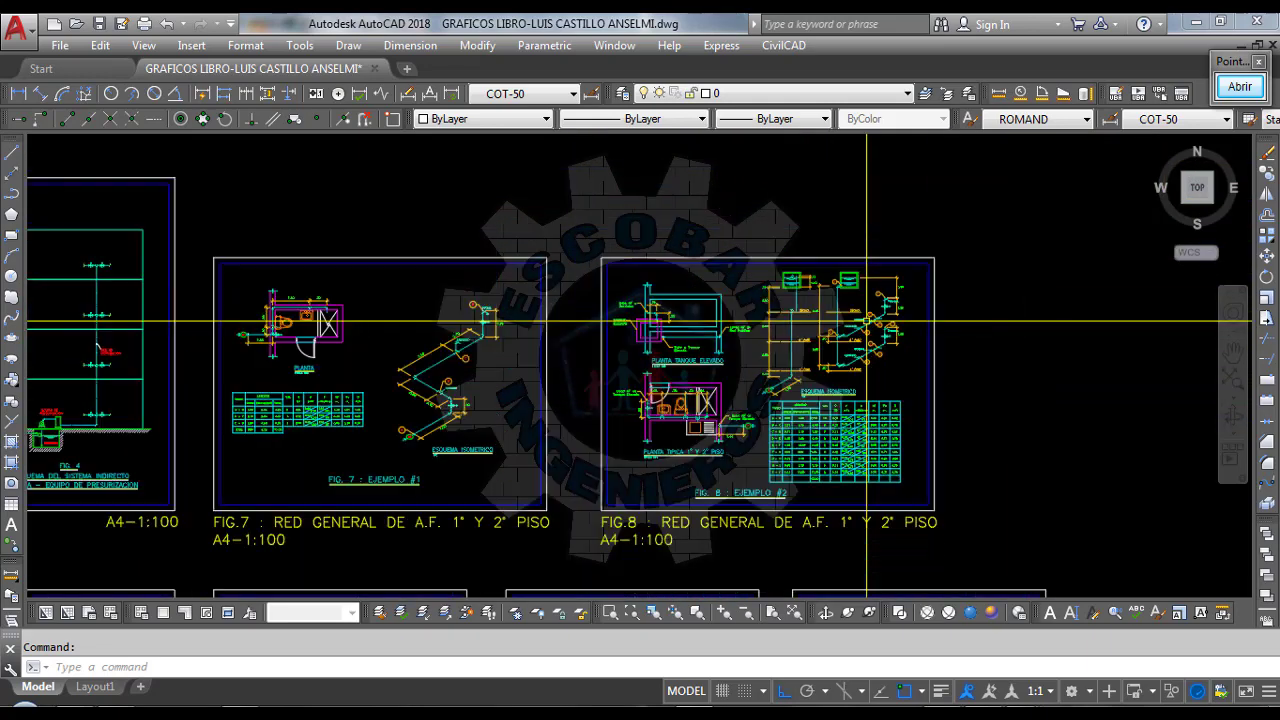
scroll(614, 328, up, 3)
scroll(815, 366, up, 1)
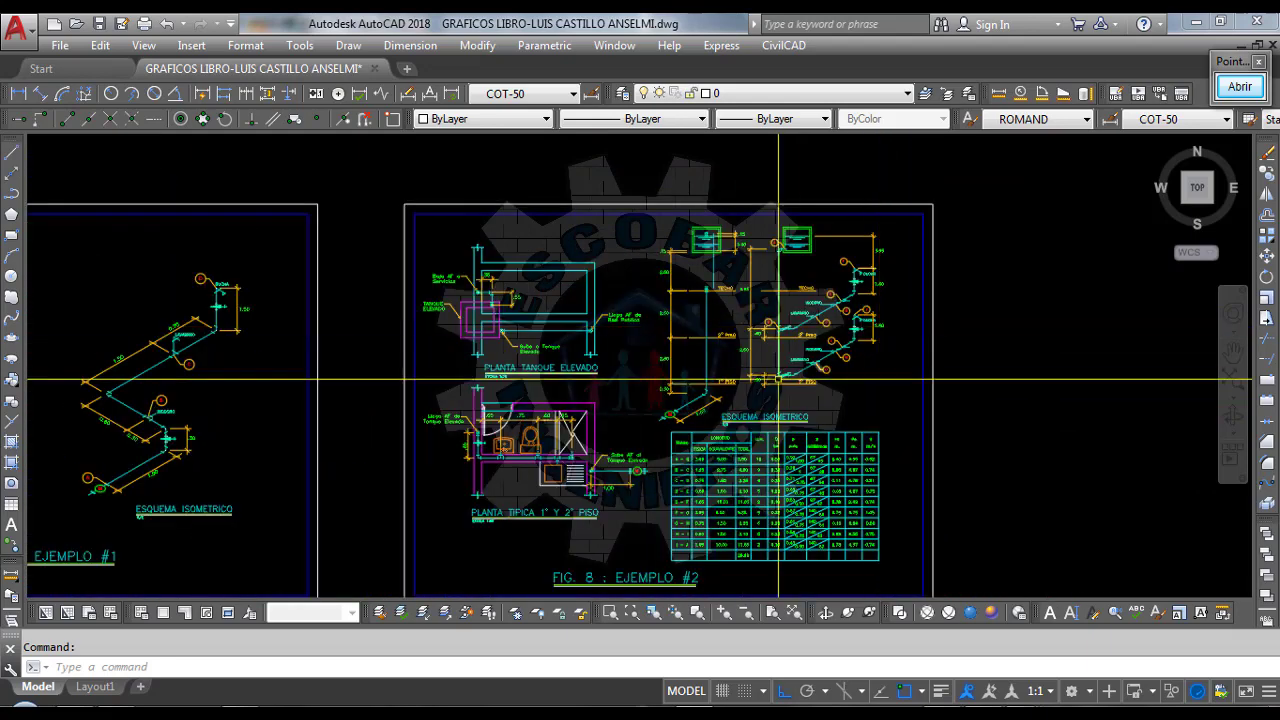
scroll(815, 366, down, 4)
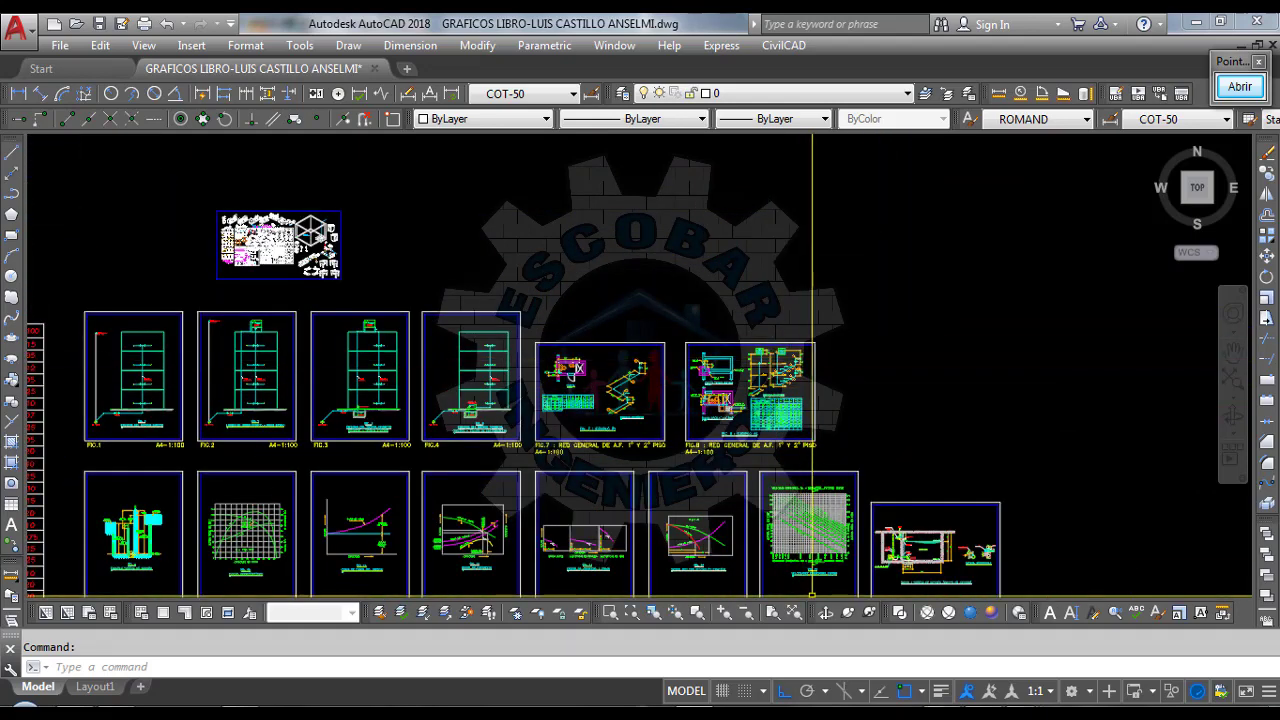
Switch to the PDF book and review Ejemplo Nº 2's problem statement and pressure verification
key(alt+Tab)
scroll(800, 314, down, 3)
scroll(800, 314, up, 6)
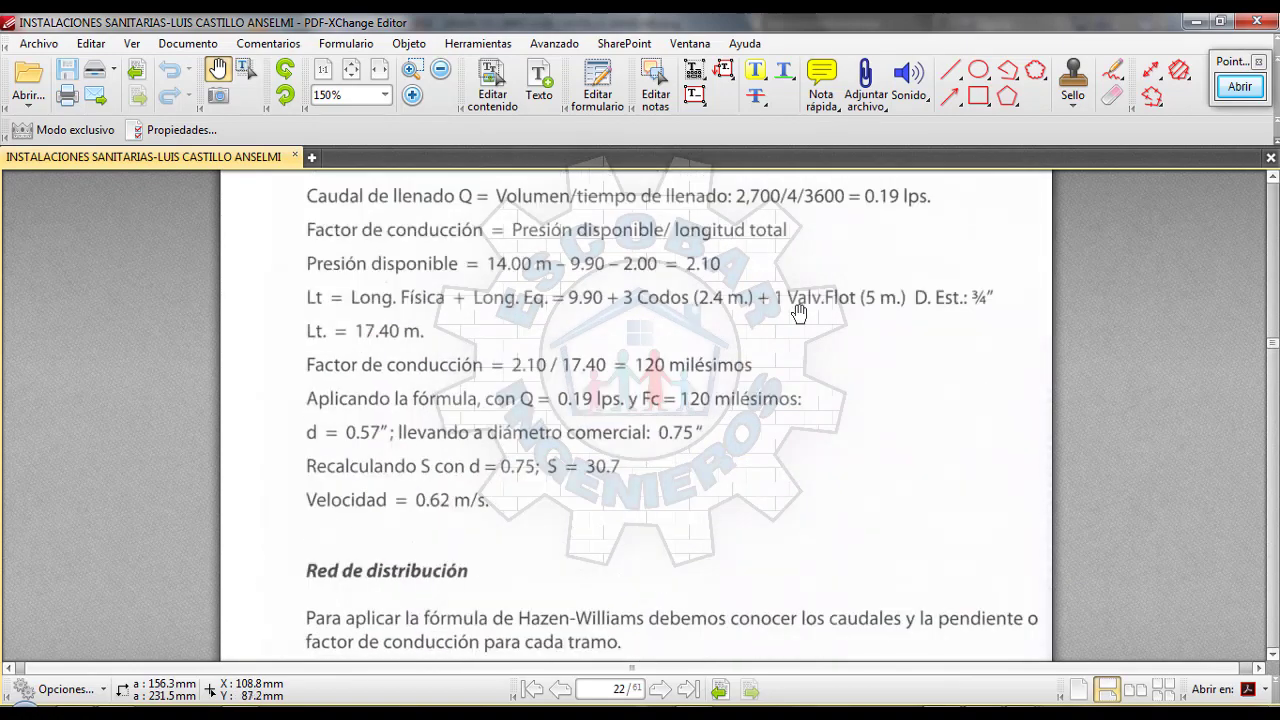
scroll(800, 314, up, 15)
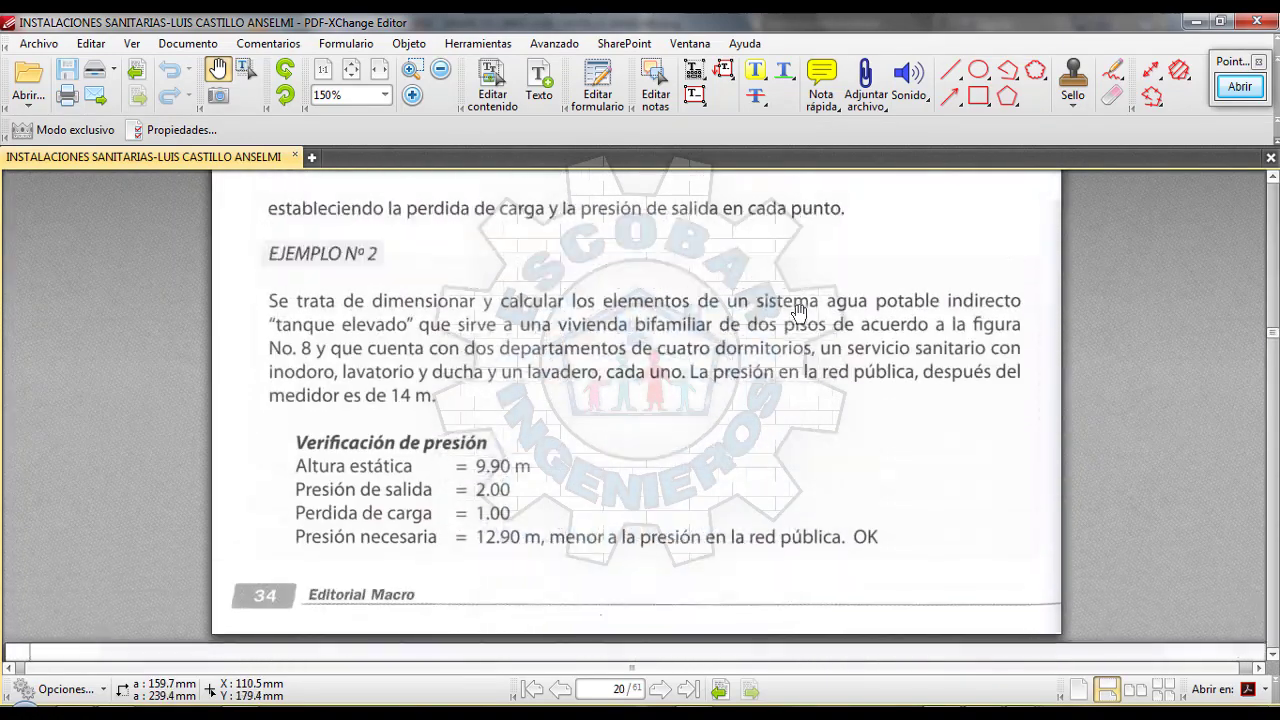
scroll(800, 314, down, 3)
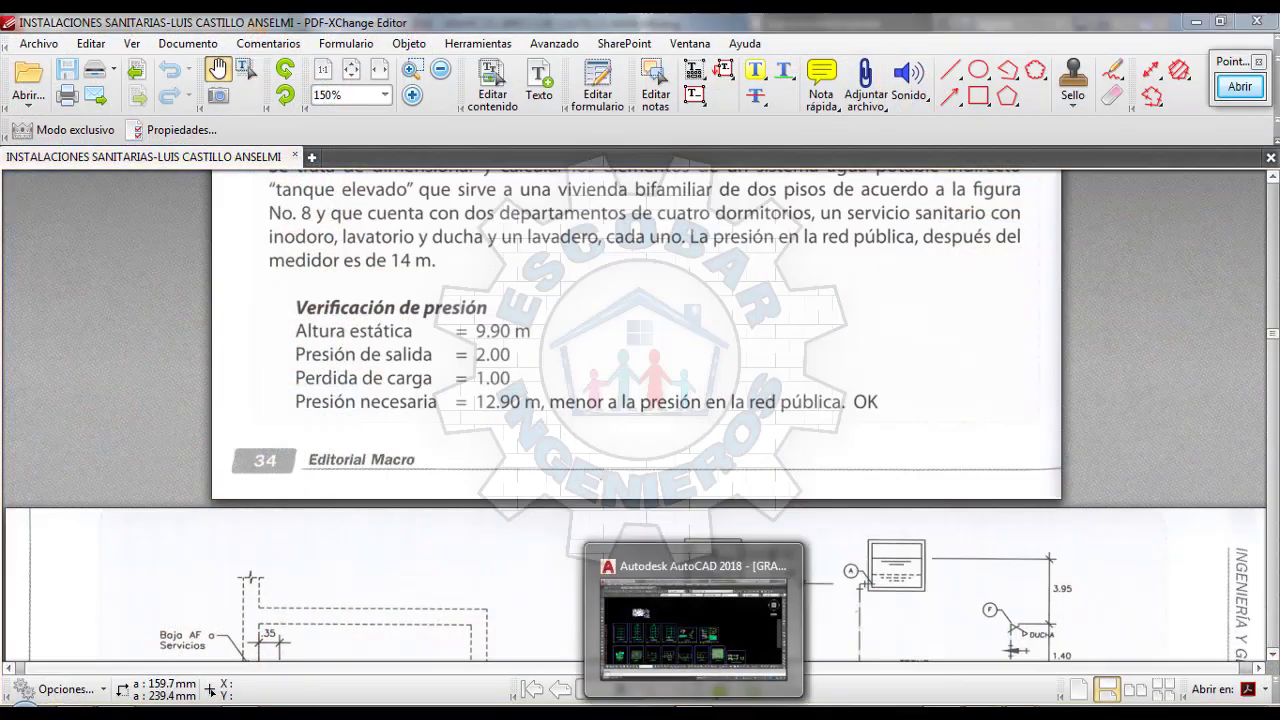
Return to AutoCAD and compare the design form's starting pressure entry with the meter-to-tank riser in Fig. 8's isometric
click(694, 712)
scroll(700, 330, up, 3)
scroll(688, 285, down, 2)
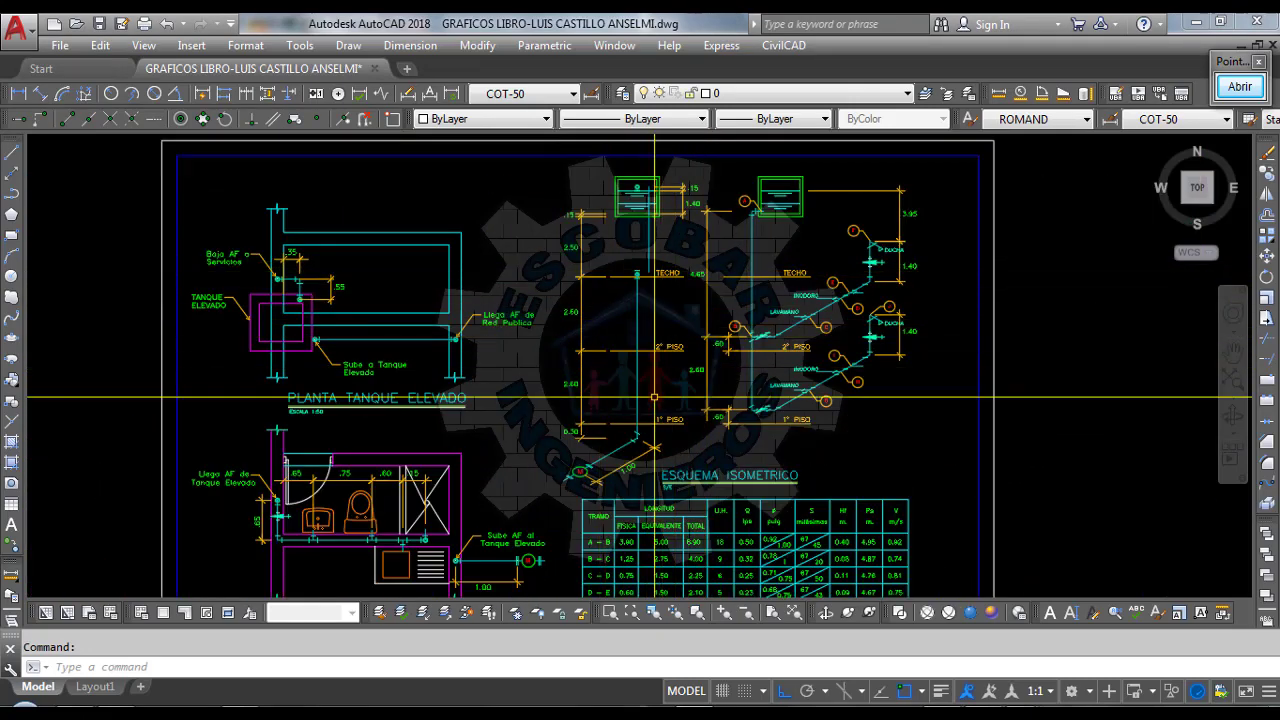
scroll(654, 397, up, 2)
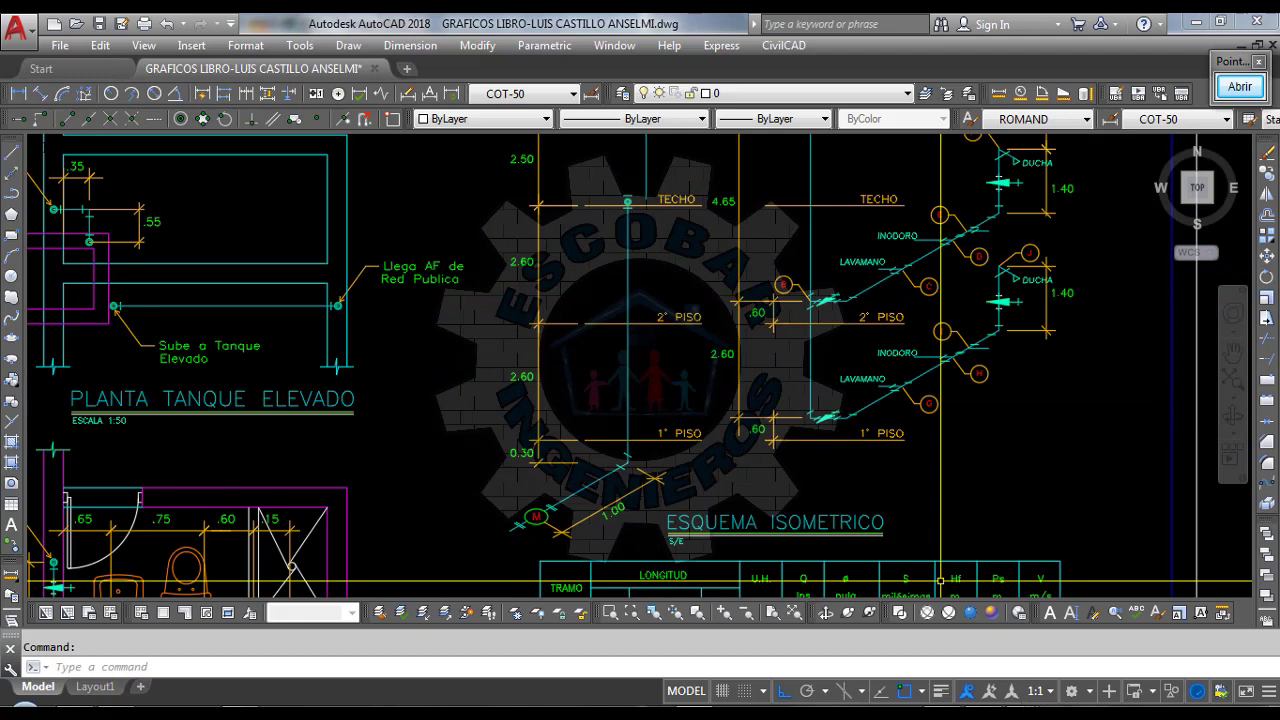
mouse_move(957, 712)
click(1160, 620)
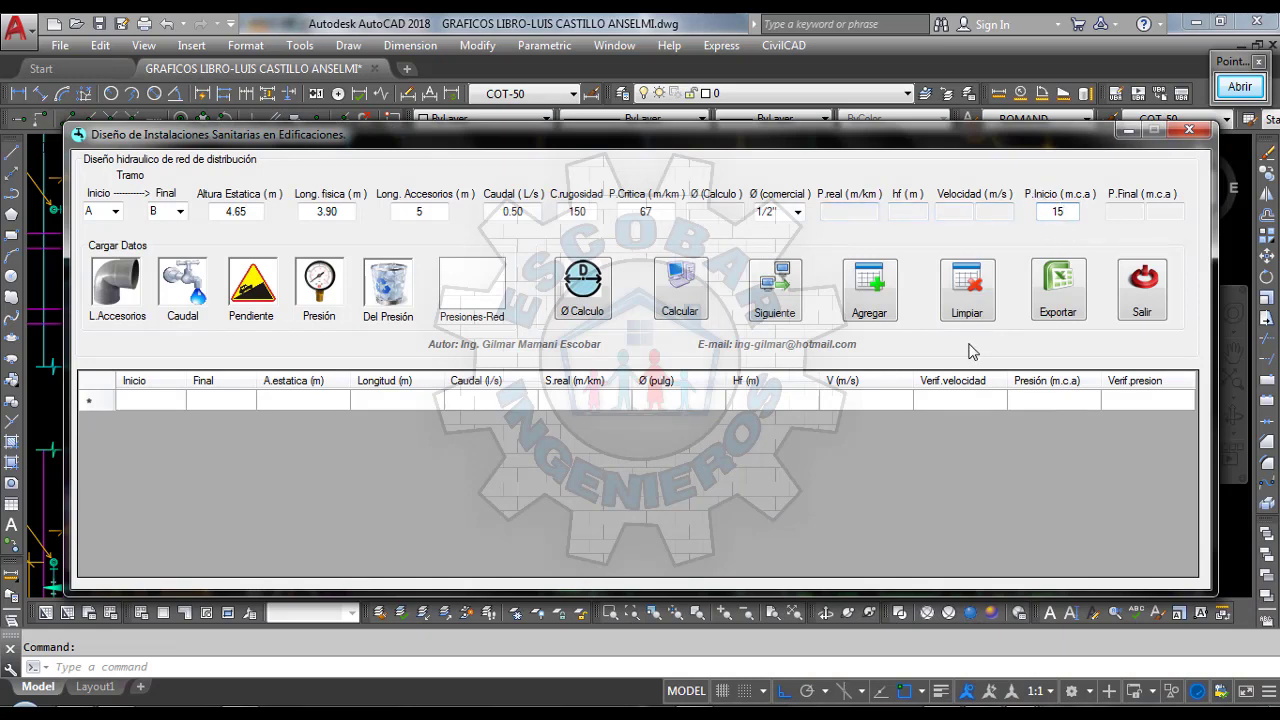
click(44, 417)
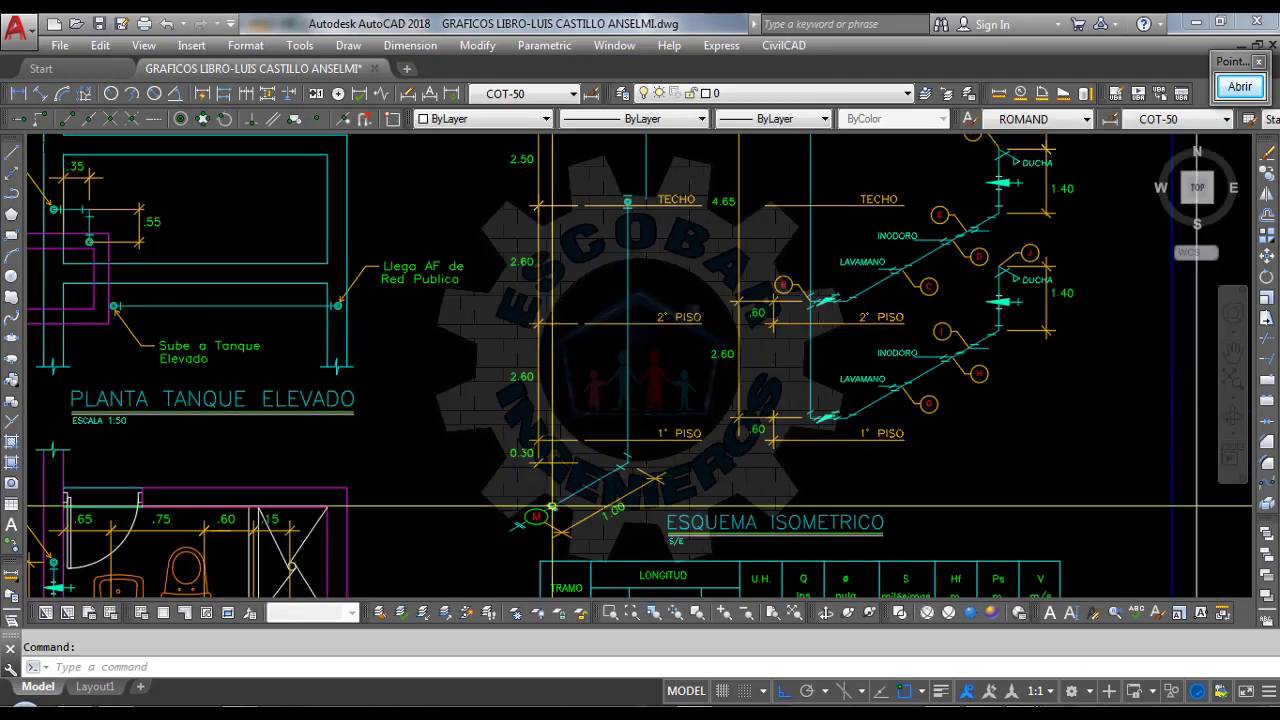
scroll(623, 277, down, 3)
scroll(547, 358, up, 4)
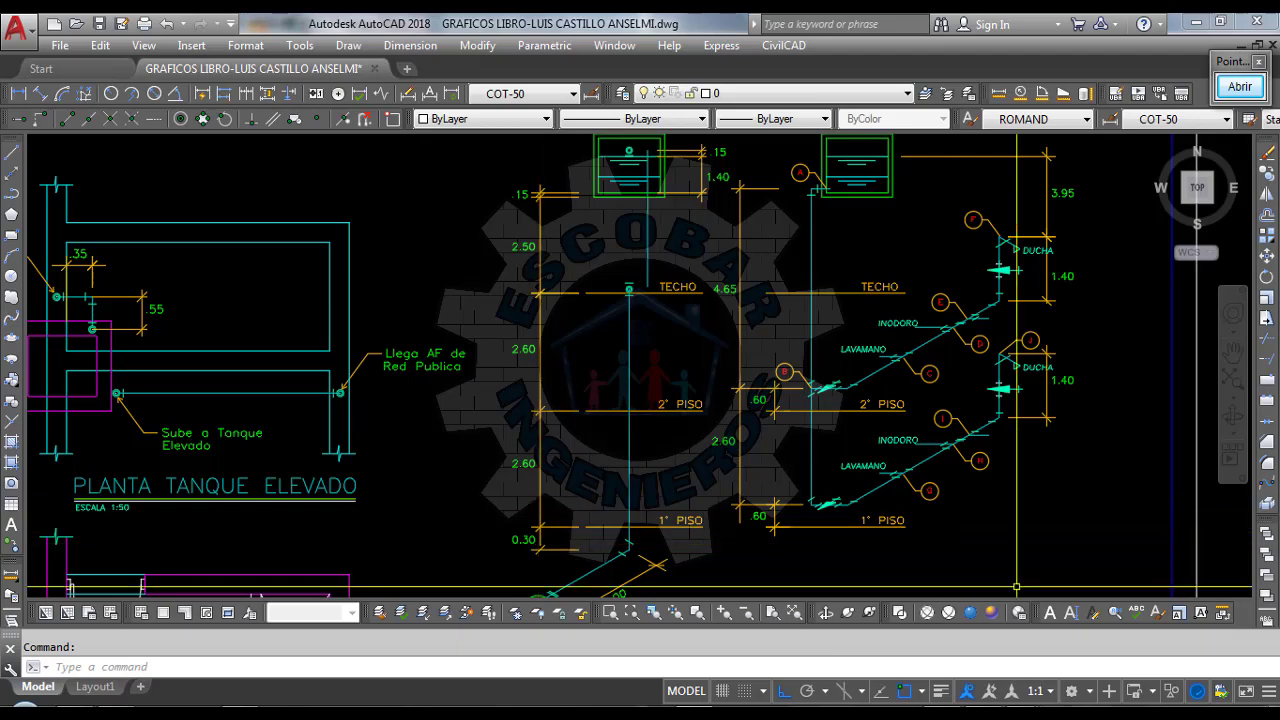
Bring up the HP 50G calculator beside the riser heights, clear its previous value and enter 0.3
key(alt+Tab)
mouse_move(274, 108)
mouse_down()
mouse_move(309, 91)
mouse_move(1070, 60)
mouse_up()
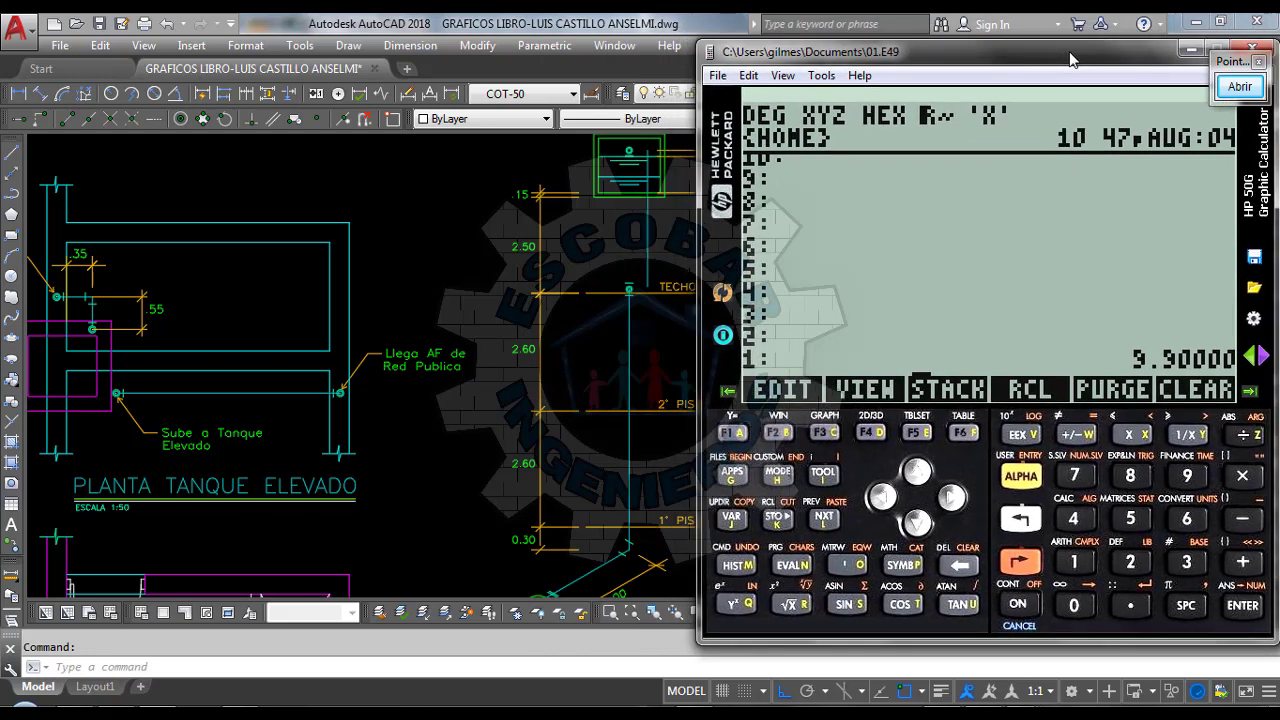
key(BackSpace)
text(0.3)
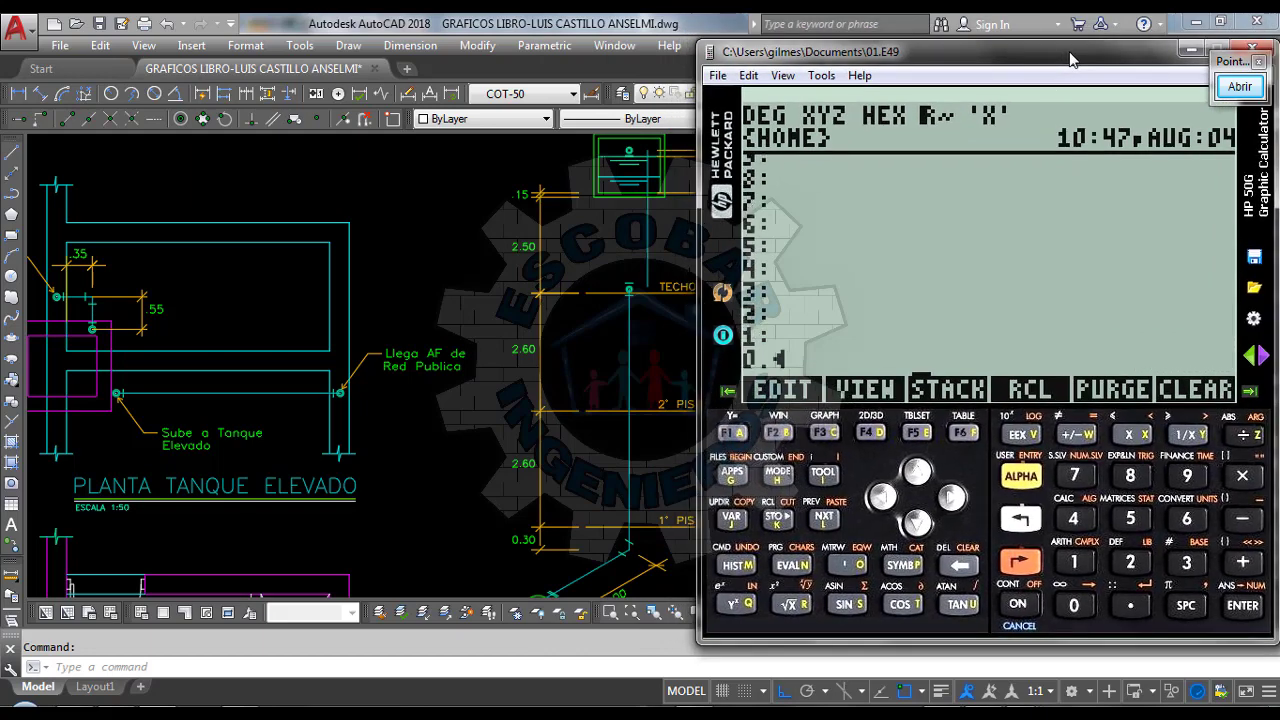
key(Return)
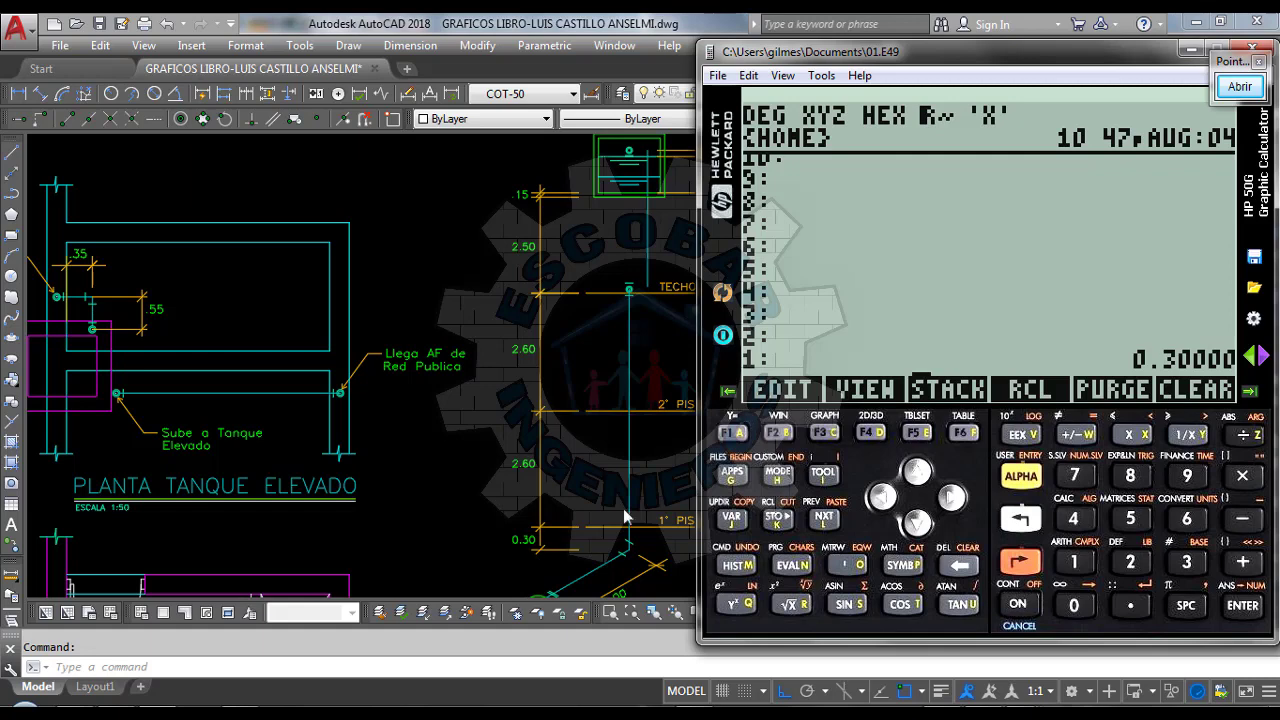
Temporarily box the riser's 0.30, both 2.60, 2.50 and .15 height dimensions in red, then close the annotation
drag(1232, 61, 62, 58)
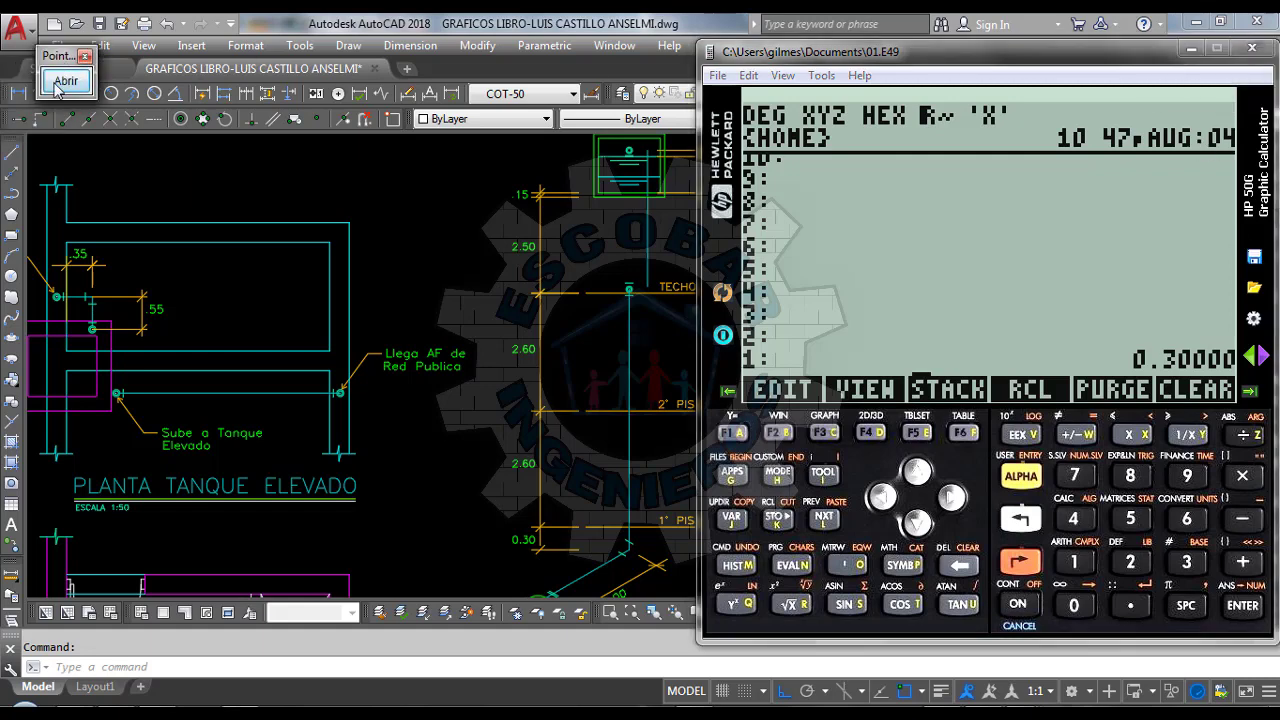
click(62, 82)
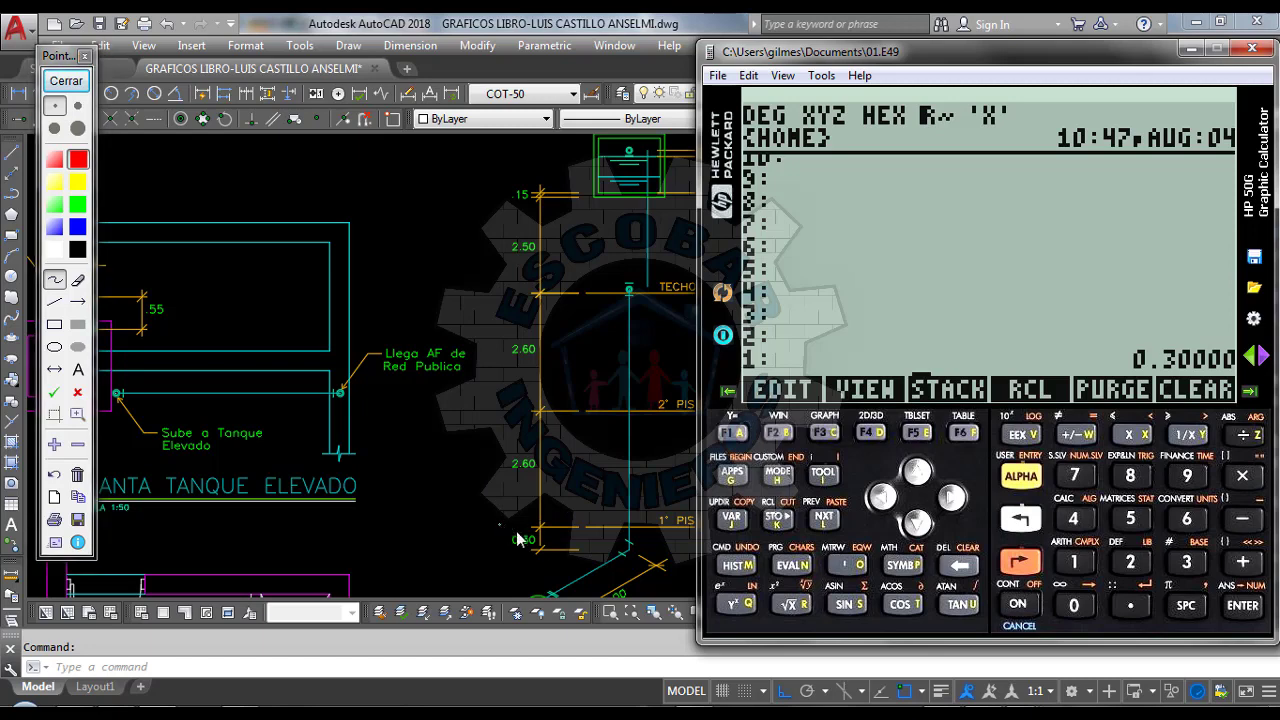
click(68, 82)
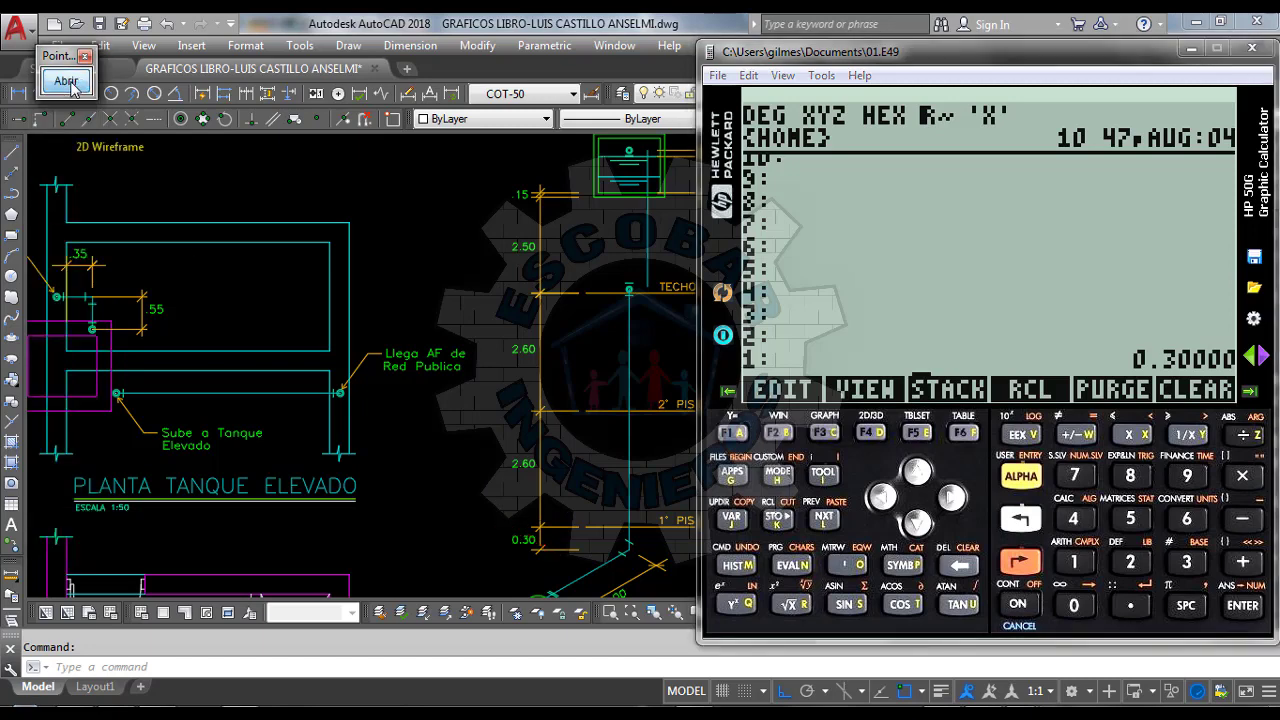
click(66, 82)
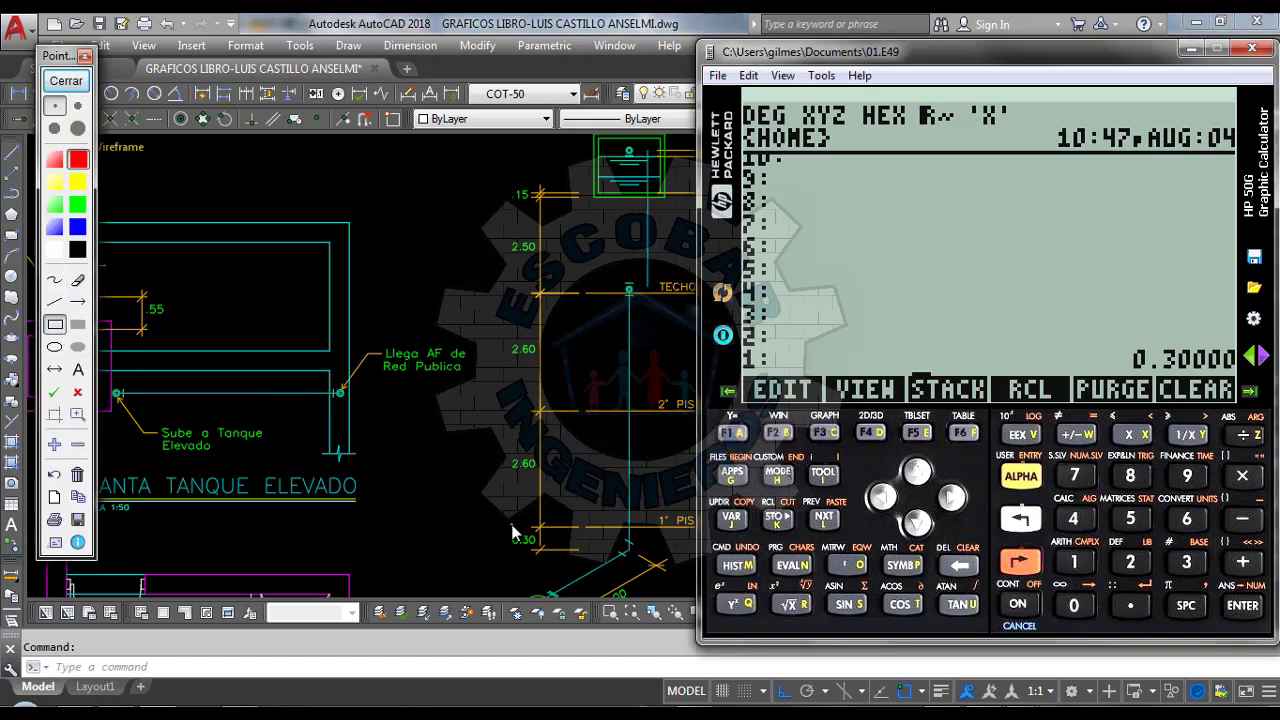
drag(499, 522, 558, 554)
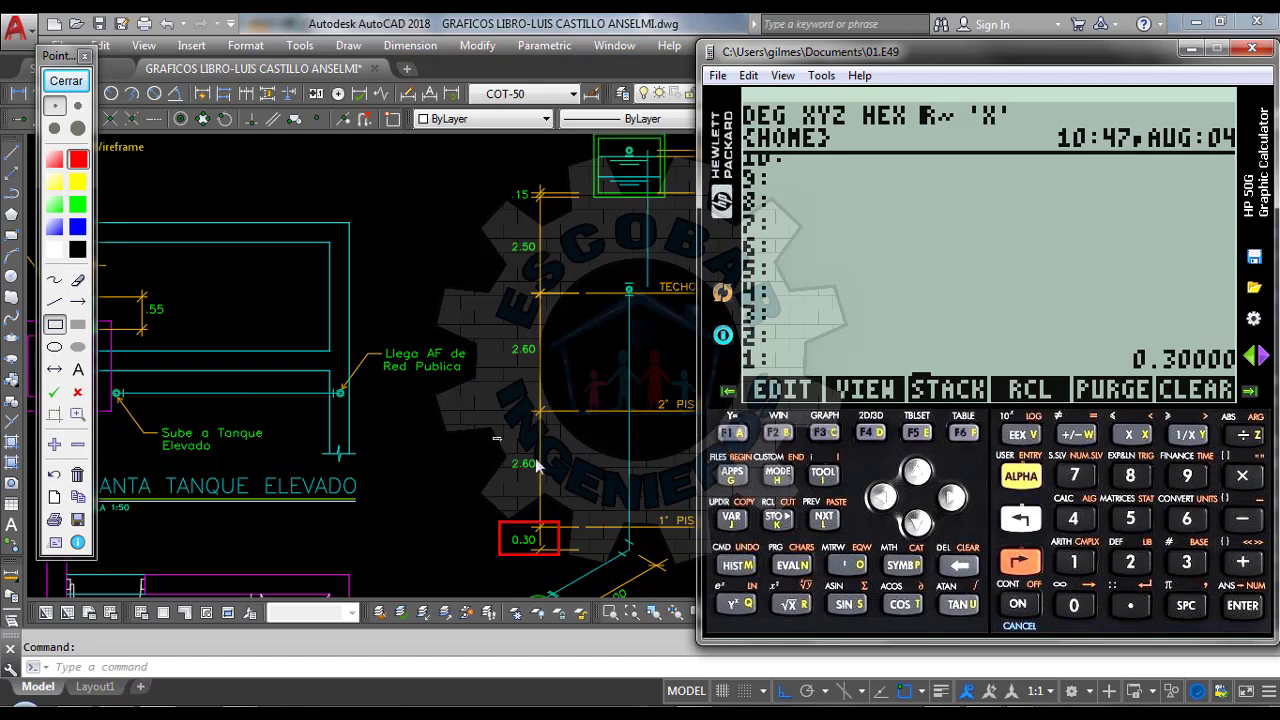
drag(493, 438, 556, 486)
drag(552, 369, 552, 368)
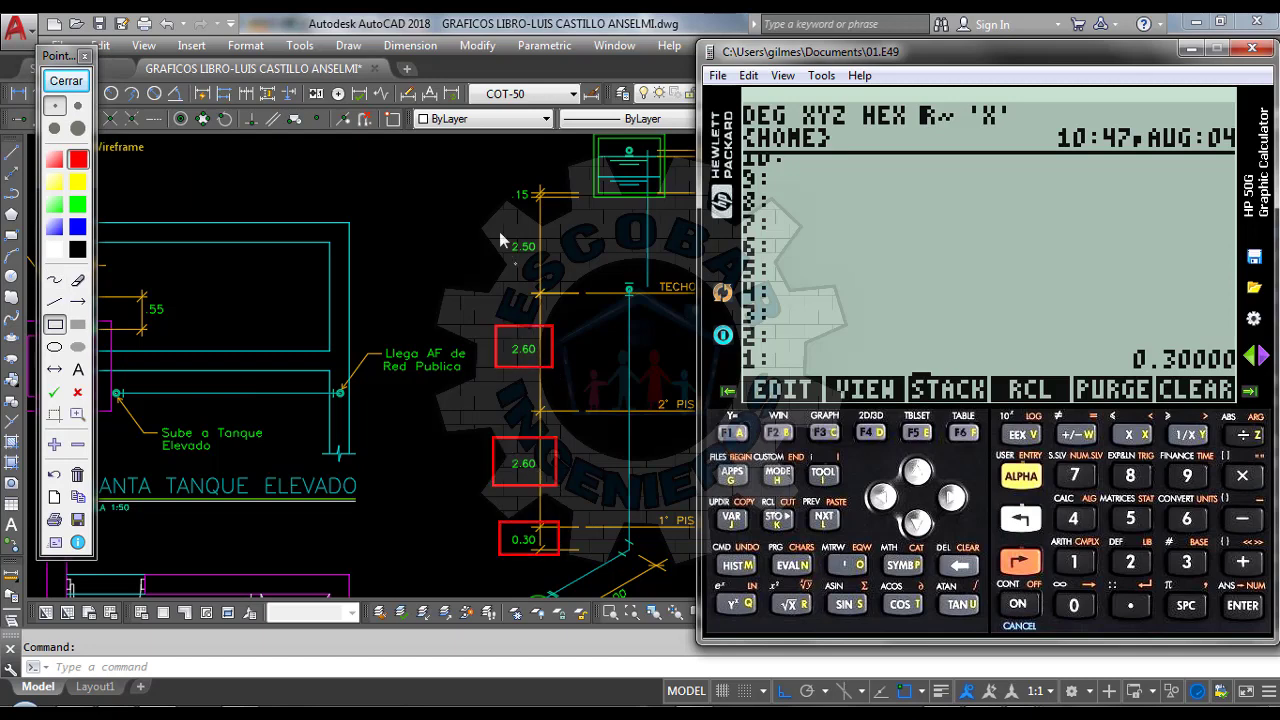
drag(502, 228, 552, 270)
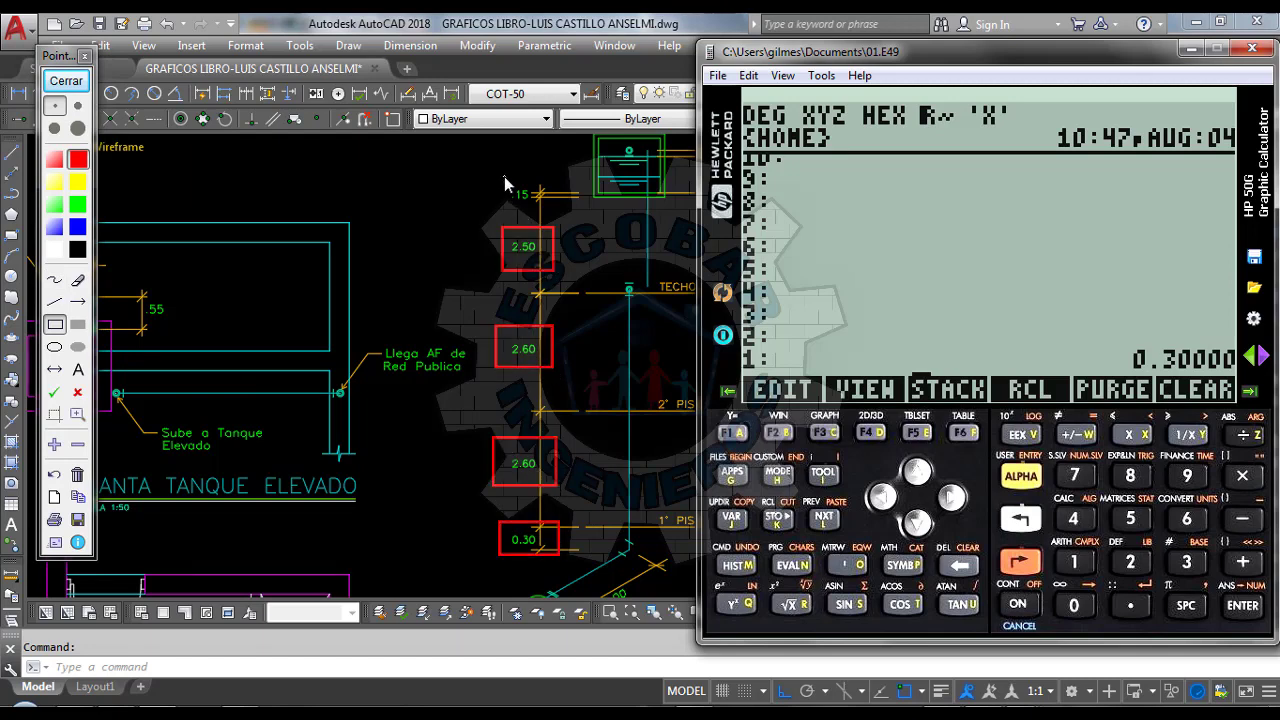
mouse_move(504, 177)
mouse_down()
mouse_move(554, 226)
mouse_move(546, 211)
mouse_up()
click(70, 82)
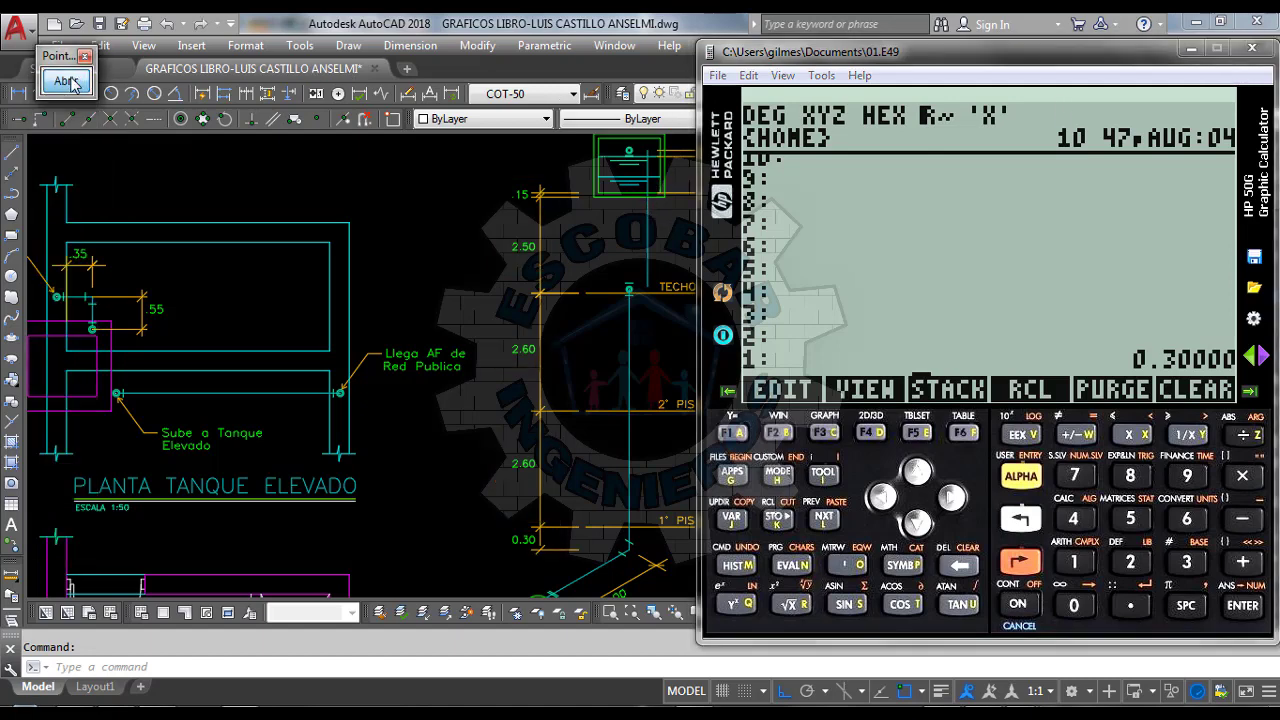
Add the riser heights 2.6, 2.6, 2.5 and 0.15 to the calculator stack, keeping the dimensions in view
drag(860, 54, 886, 54)
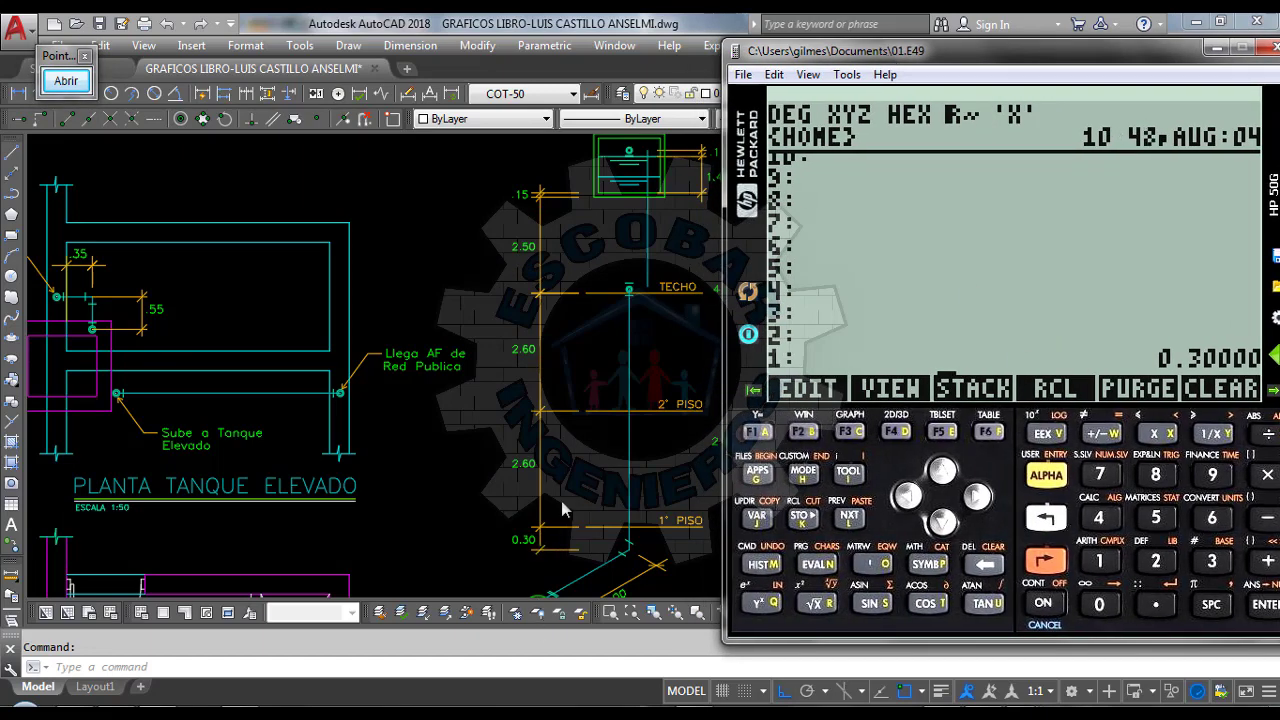
text(2.6)
key(Return)
key(Return)
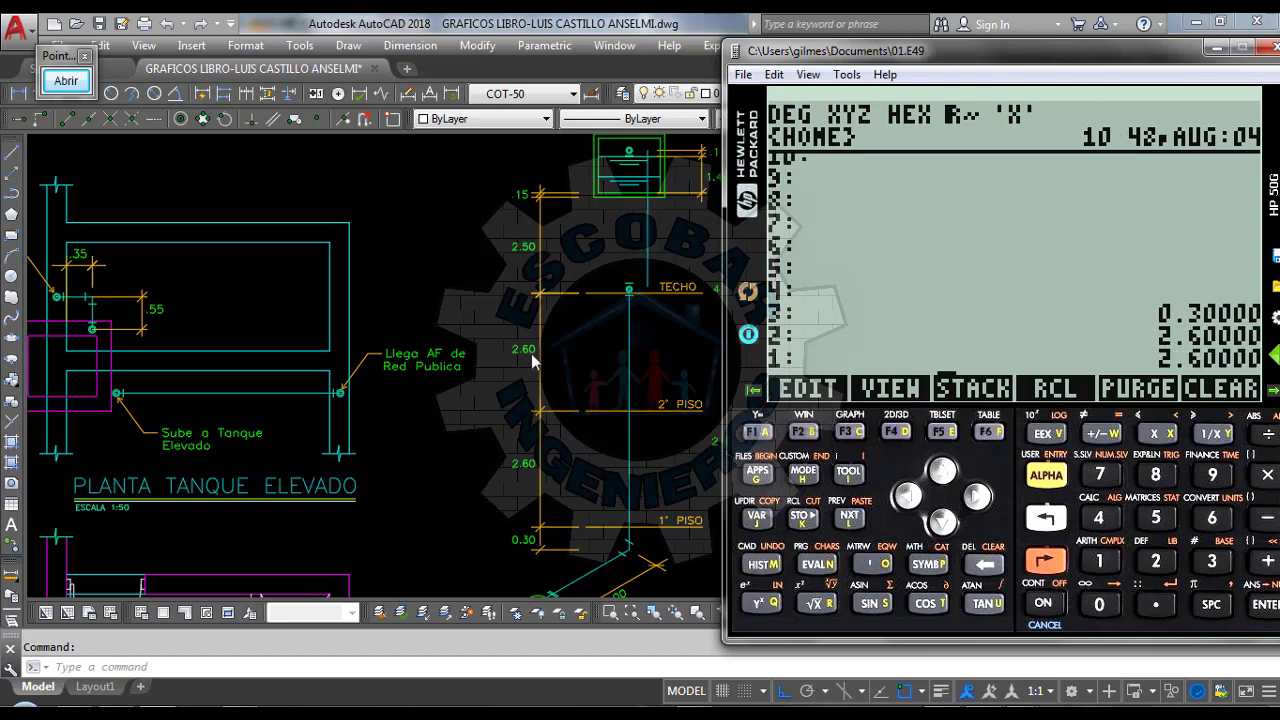
text(2.5)
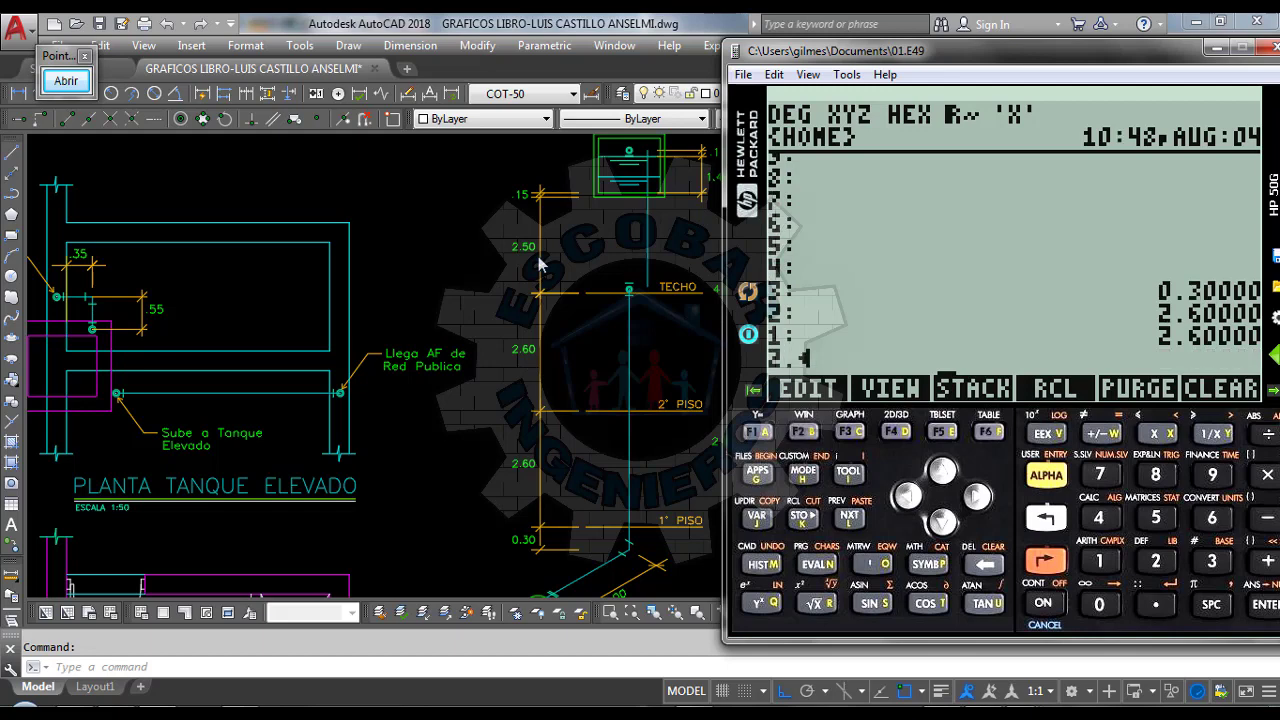
key(Return)
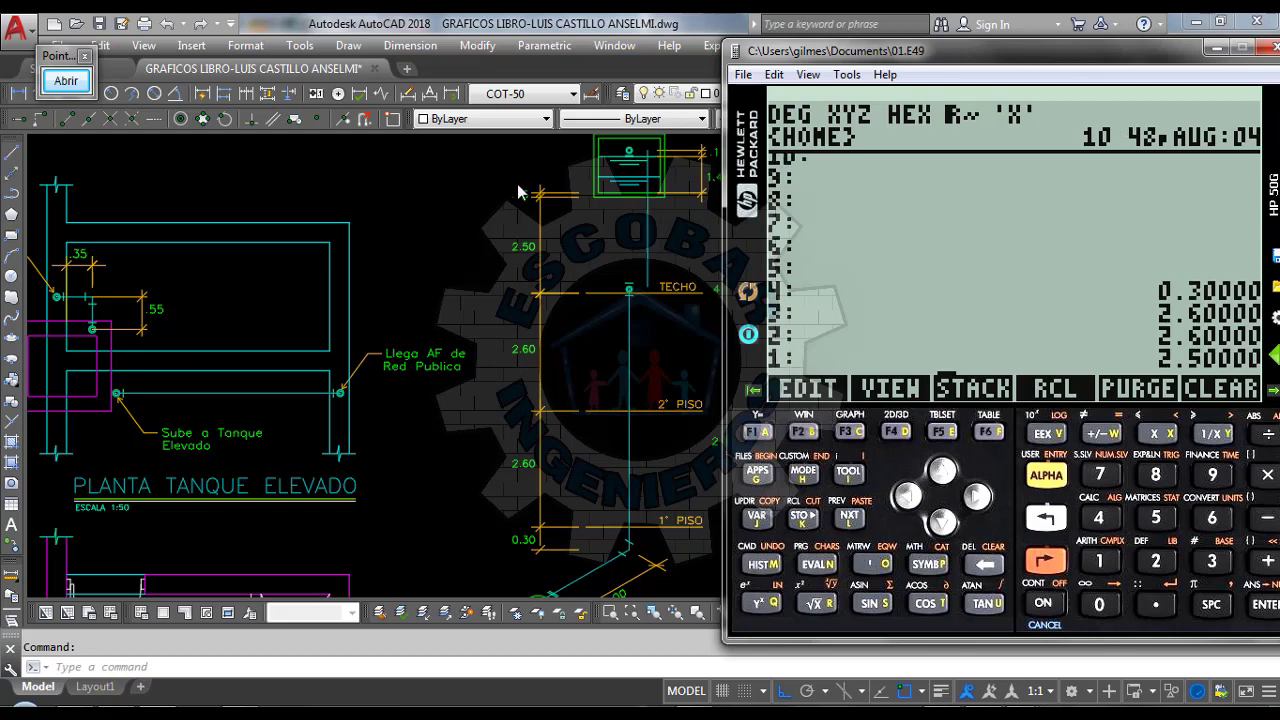
text(0.15)
key(Return)
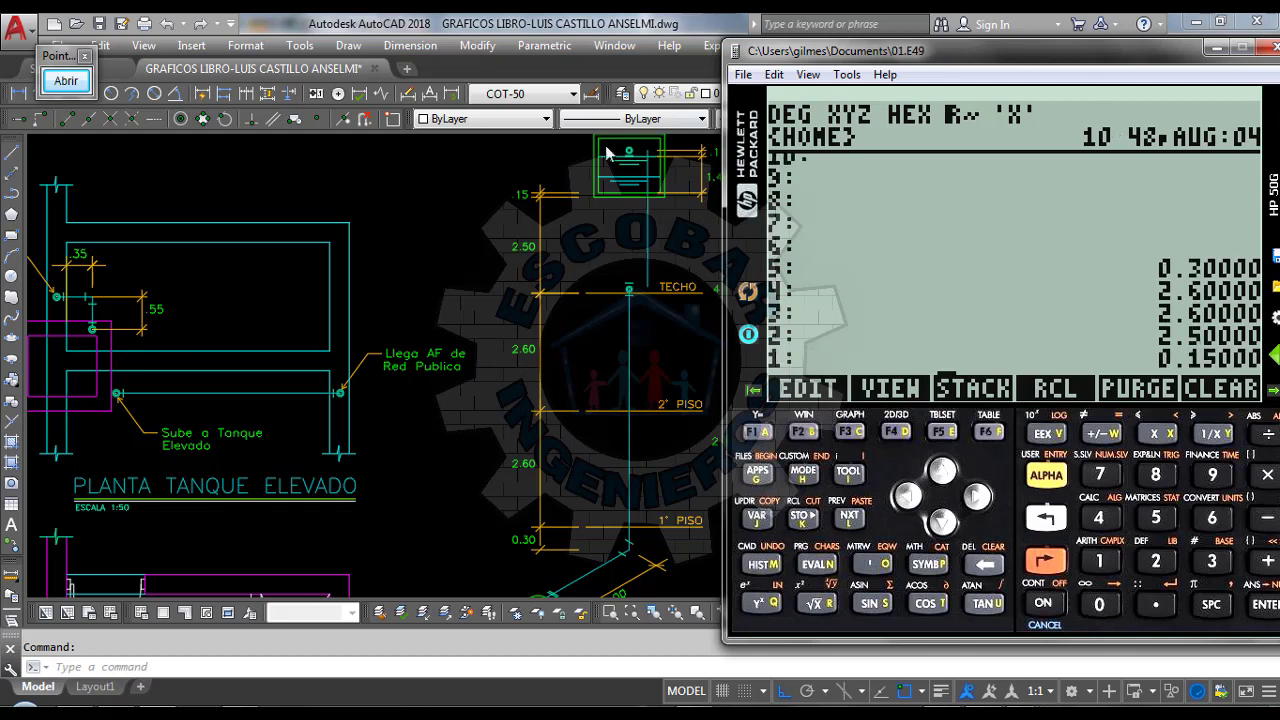
Uncover the tank's dimensions, enter its 1.4 height in the calculator and sum all the riser heights
mouse_move(790, 47)
mouse_down()
mouse_move(150, 153)
mouse_move(17, 97)
mouse_move(29, 57)
mouse_up()
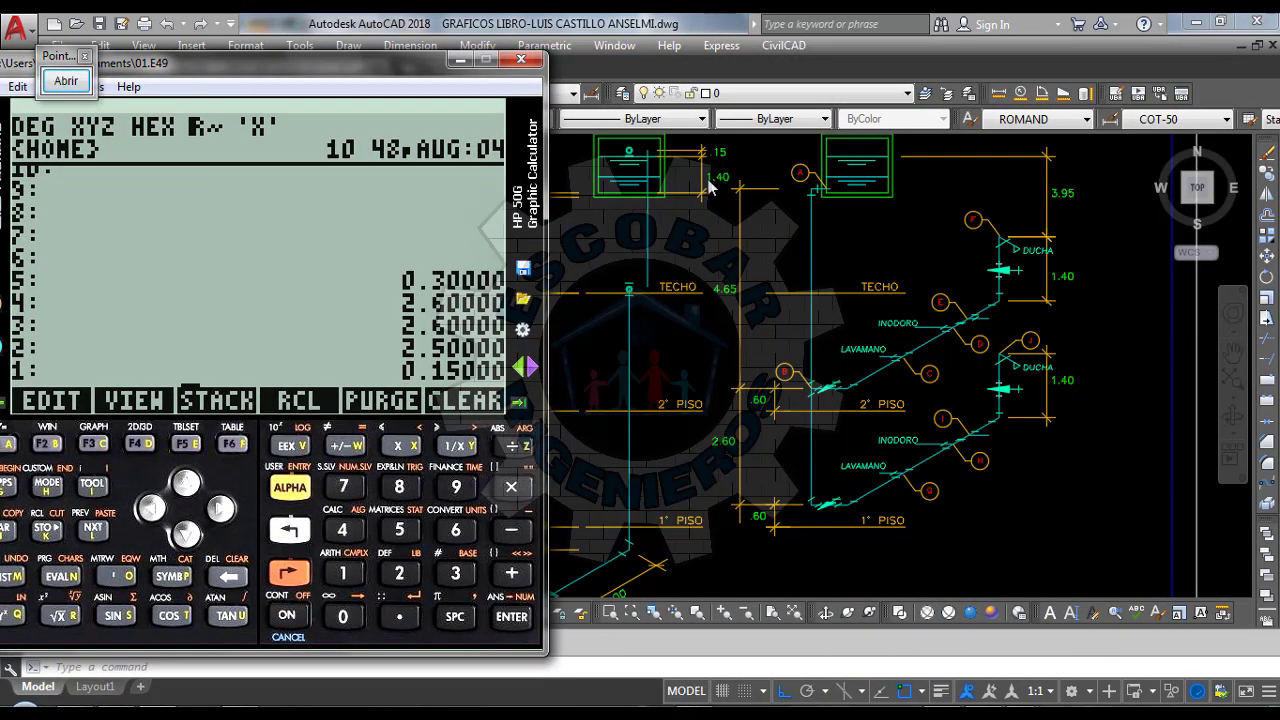
text(1.4)
key(Return)
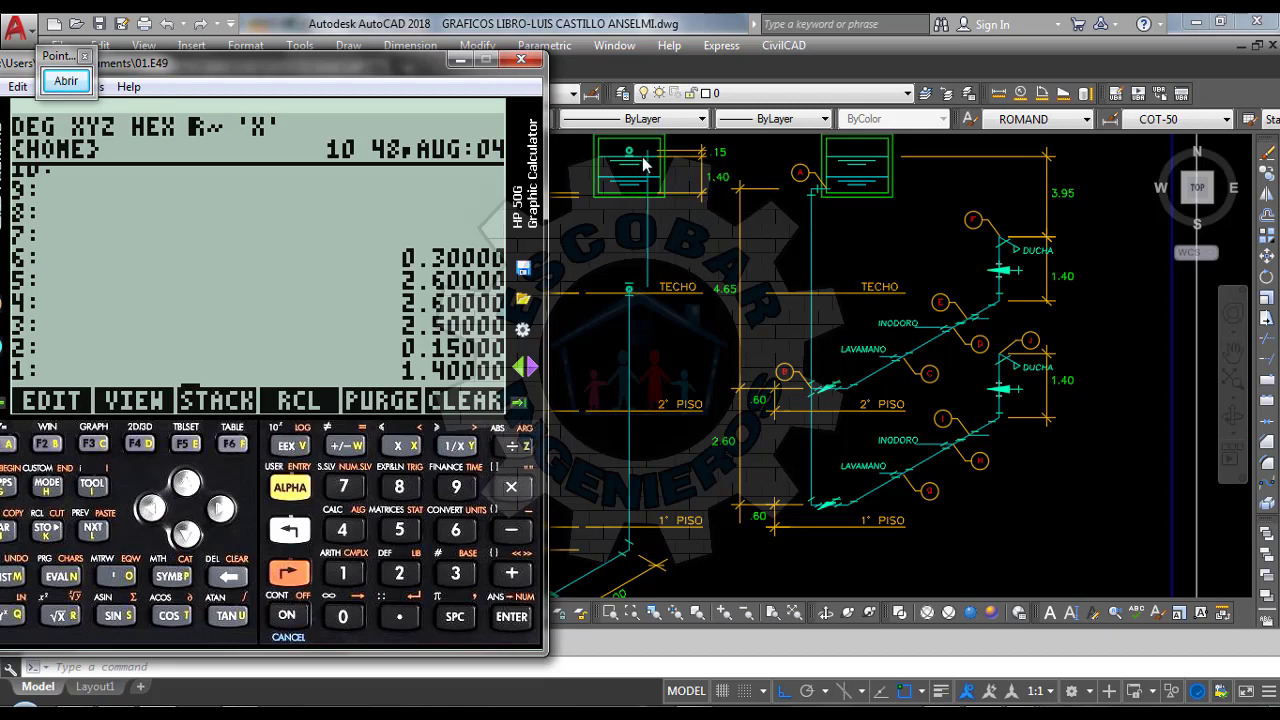
key(plus)
key(plus)
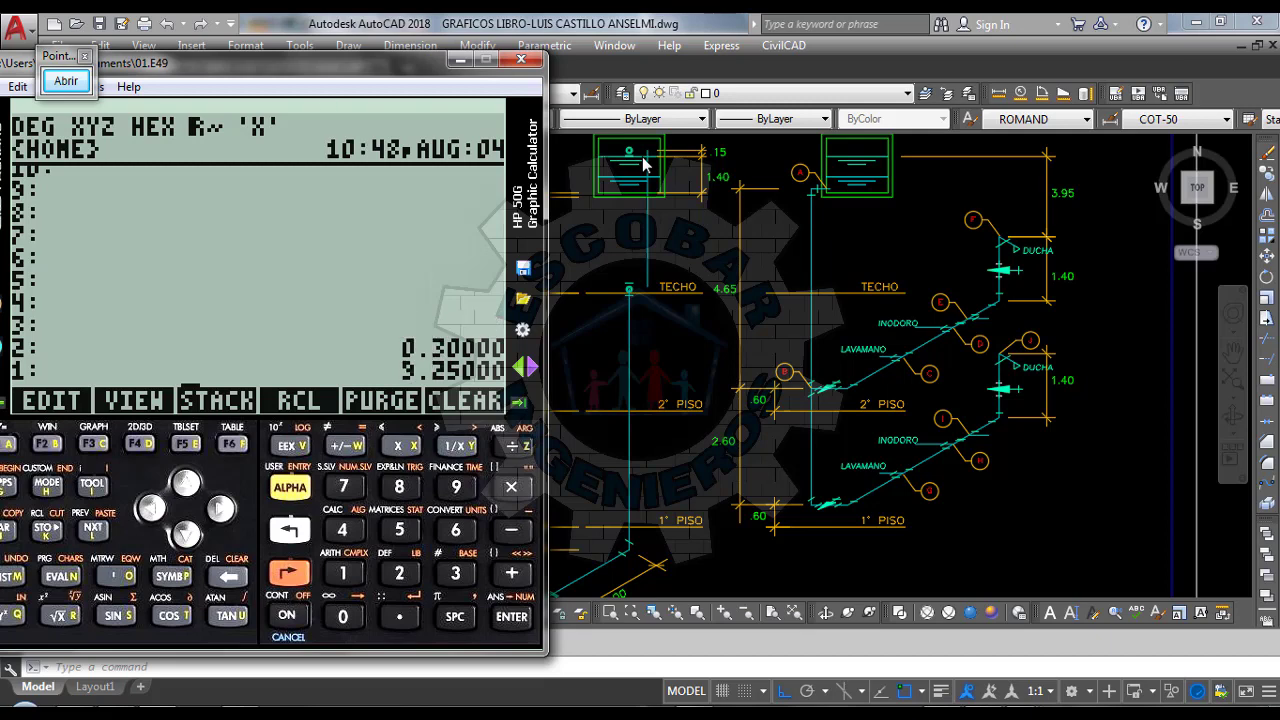
key(plus)
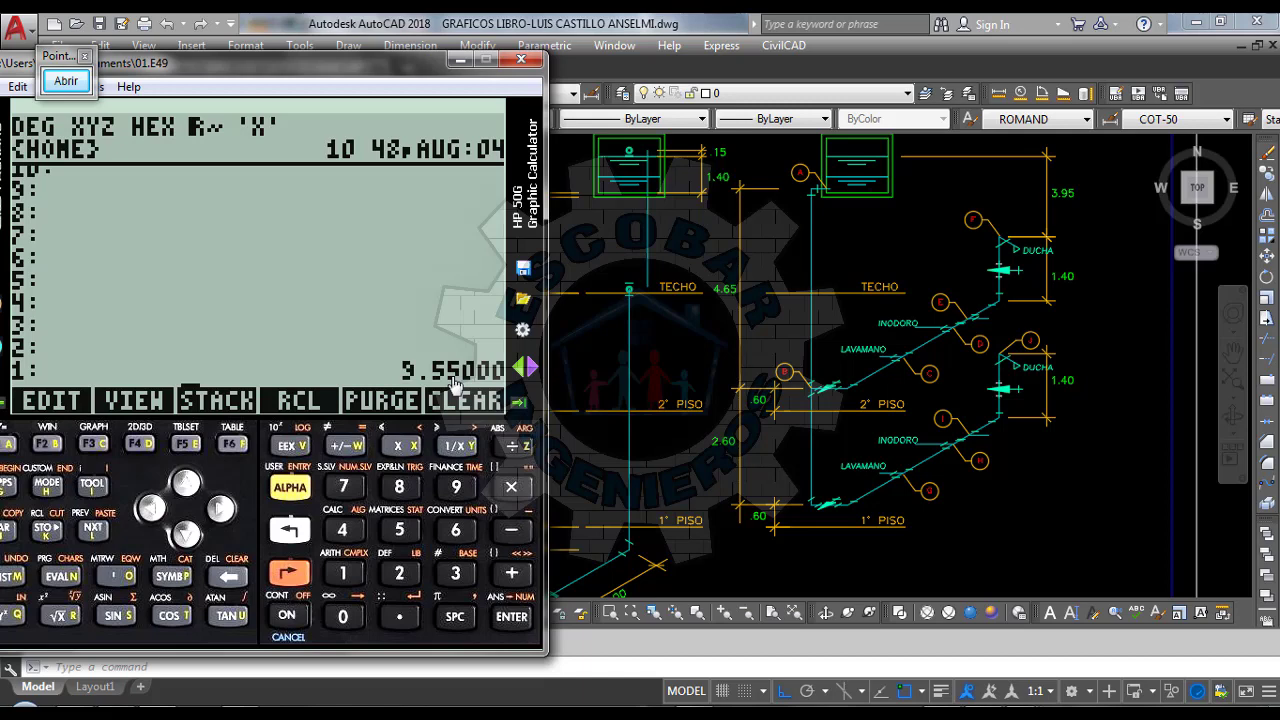
Examine segment A-B's Hf and Ps values in Fig. 8's results table below the isometric
click(684, 352)
scroll(715, 252, down, 5)
scroll(700, 380, up, 5)
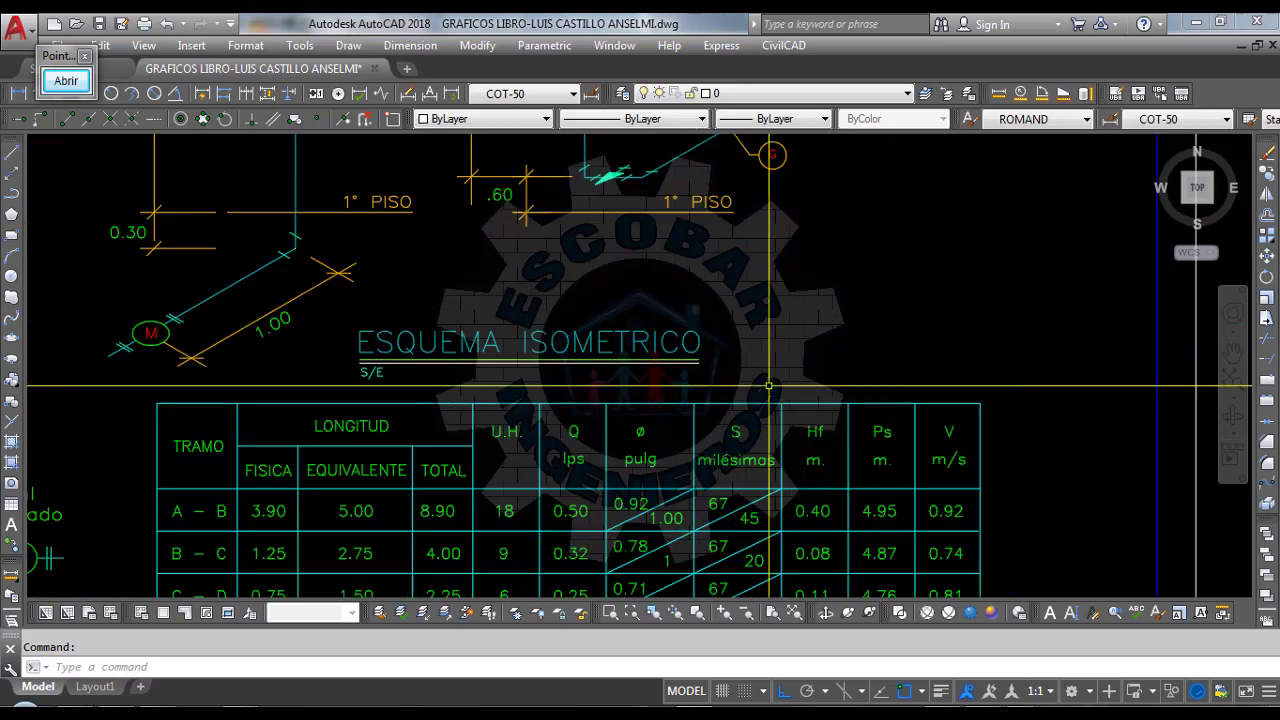
scroll(709, 277, down, 4)
scroll(996, 369, up, 4)
scroll(990, 370, up, 3)
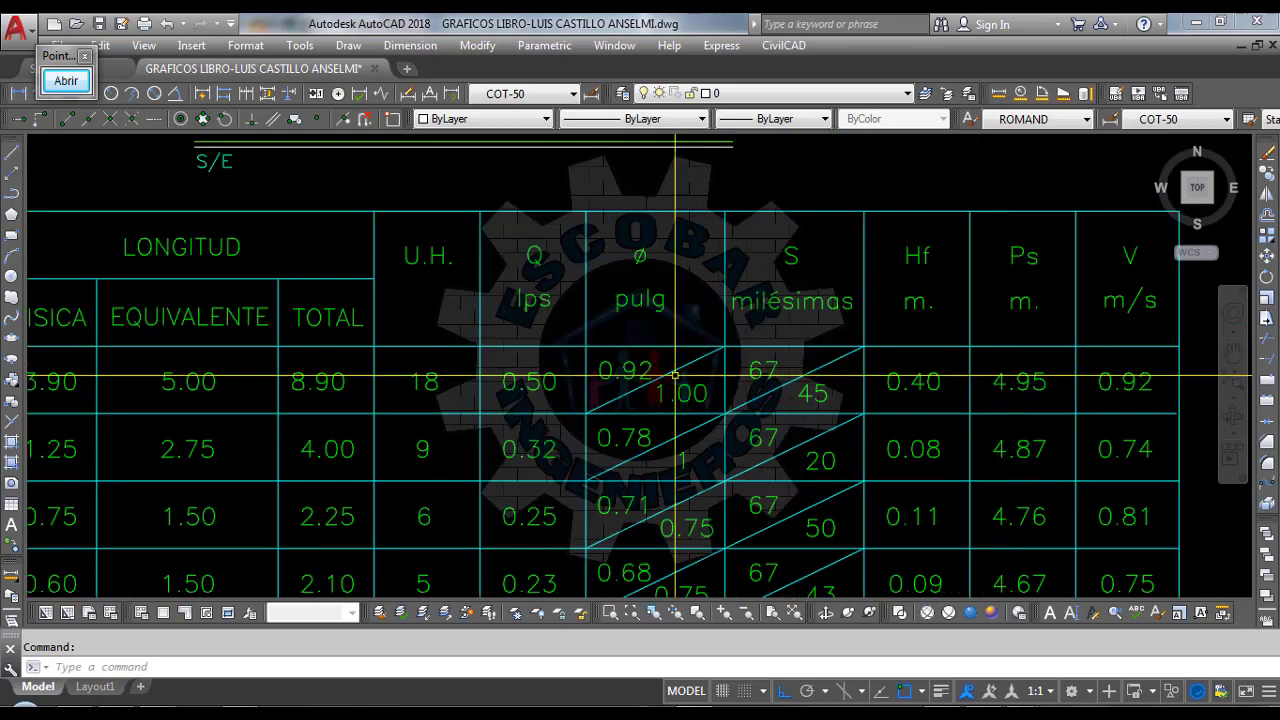
scroll(950, 370, down, 2)
scroll(880, 290, up, 1)
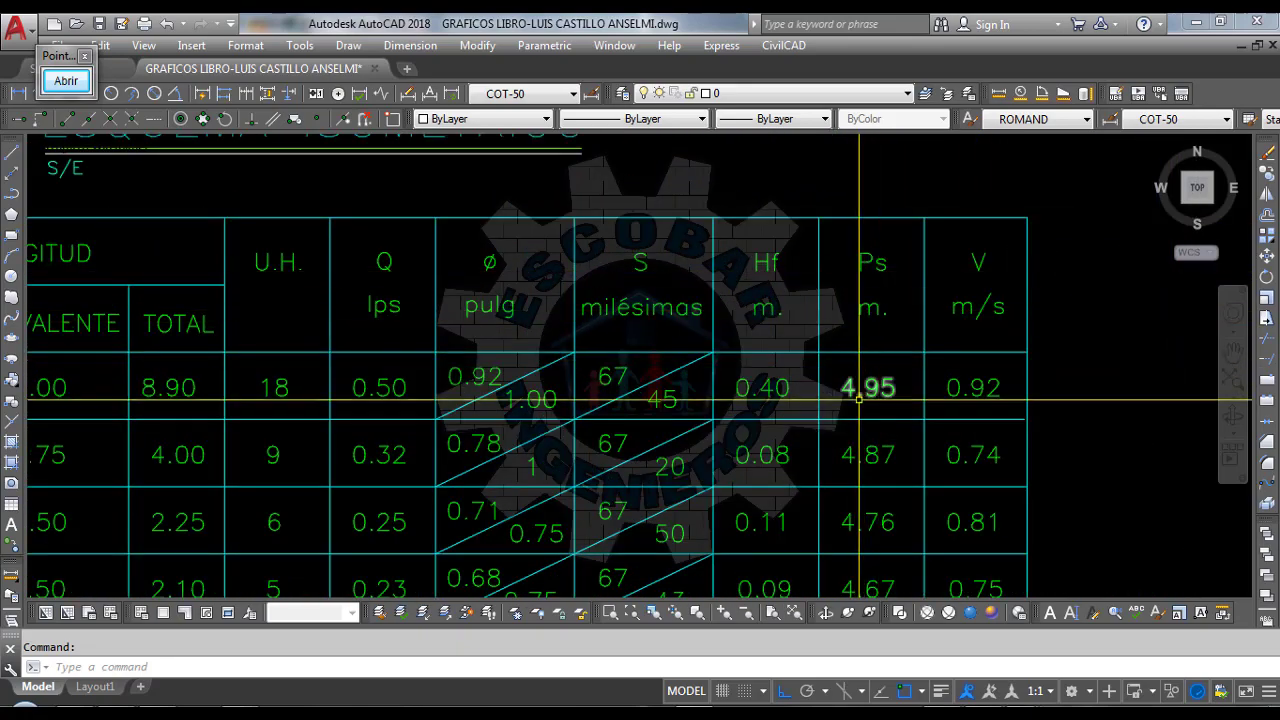
scroll(930, 388, down, 2)
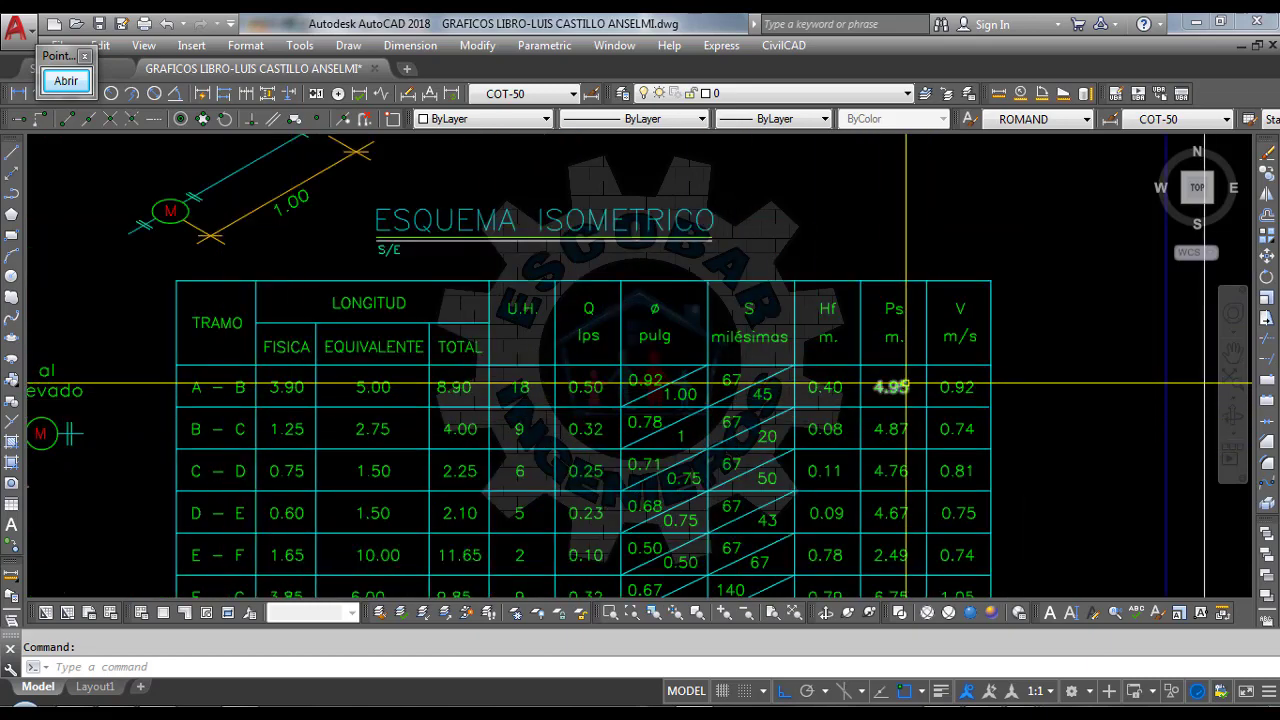
scroll(869, 397, up, 2)
scroll(871, 355, down, 2)
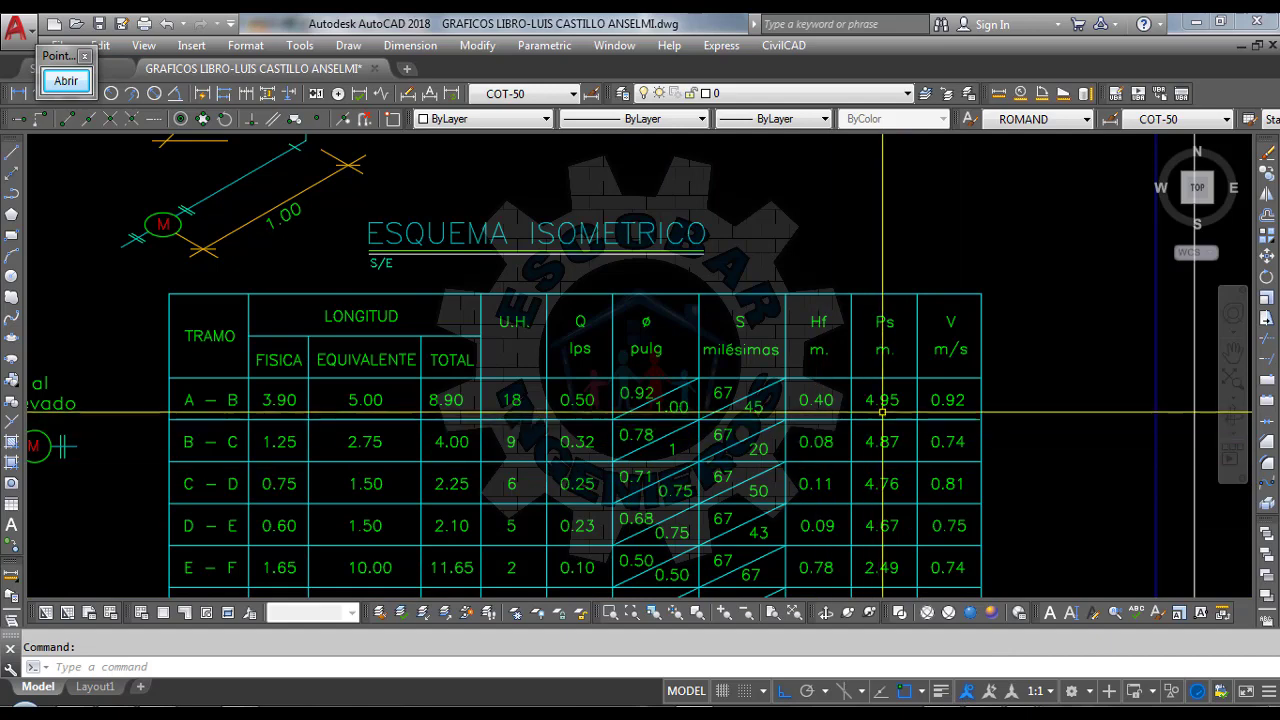
mouse_move(884, 401)
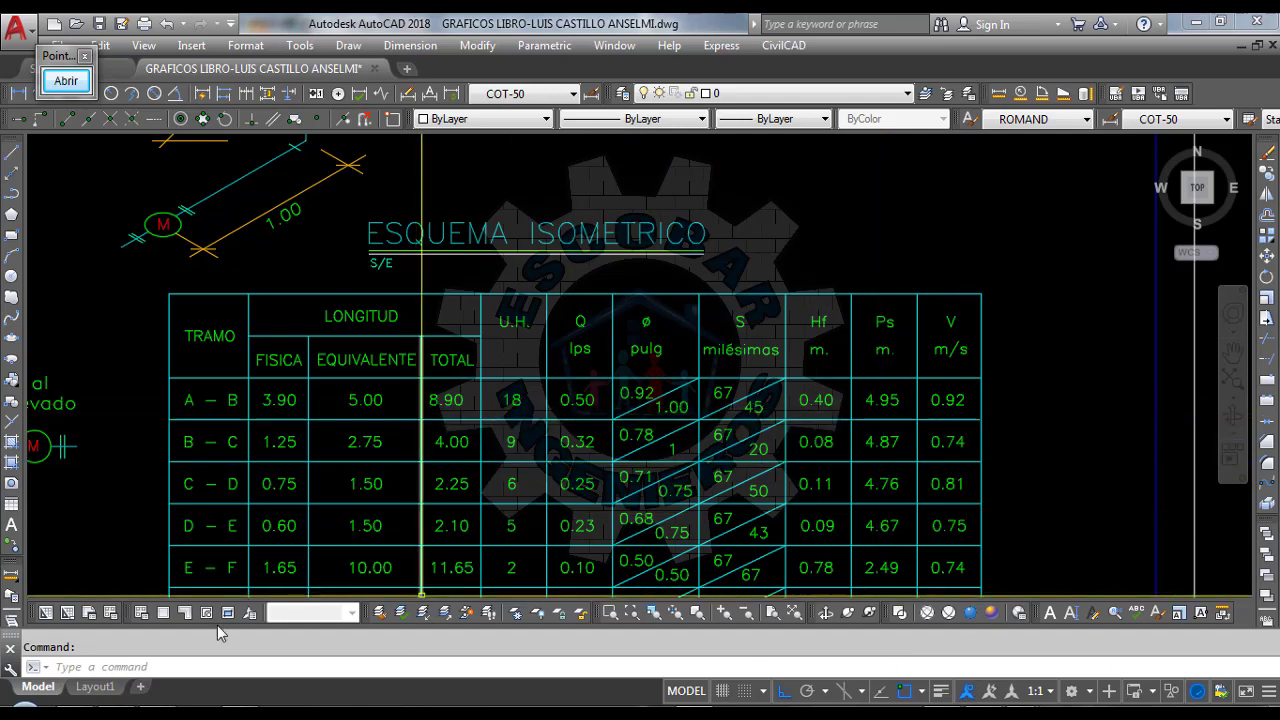
Bring the calculator back beside the results table and enter segment A-B's Ps of 4.95 and Hf of 0.4
click(142, 700)
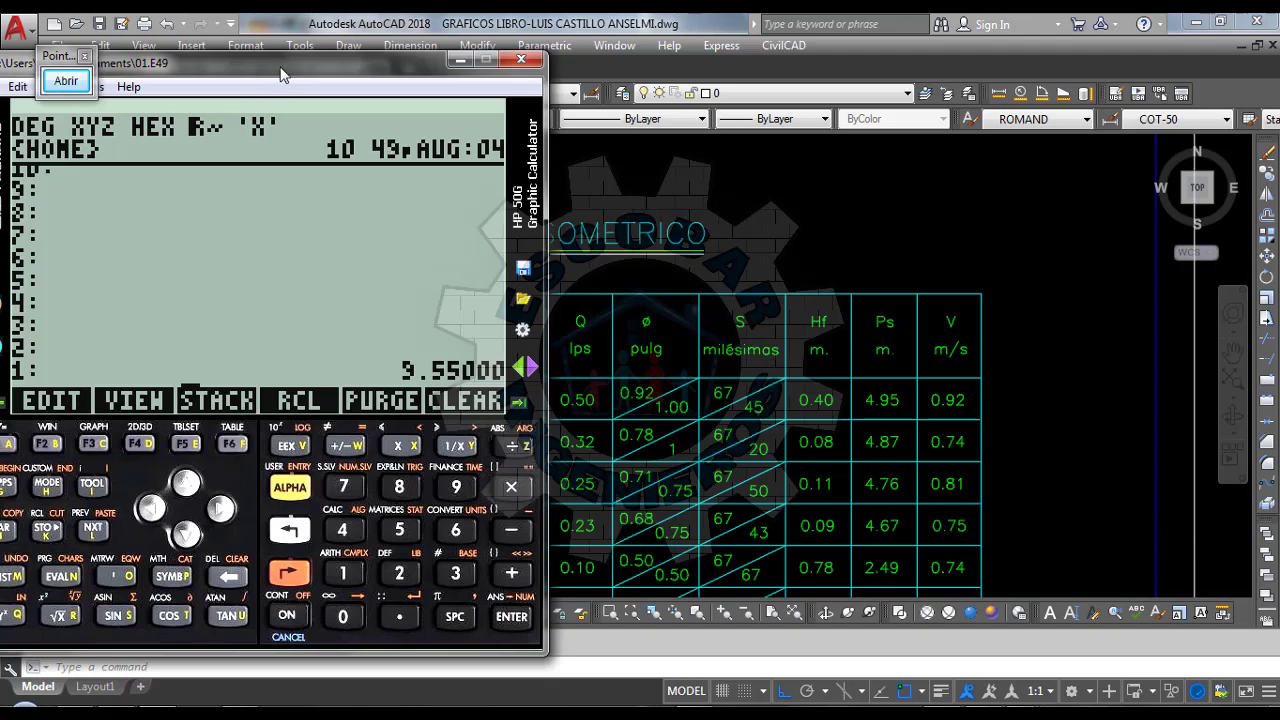
drag(280, 74, 234, 27)
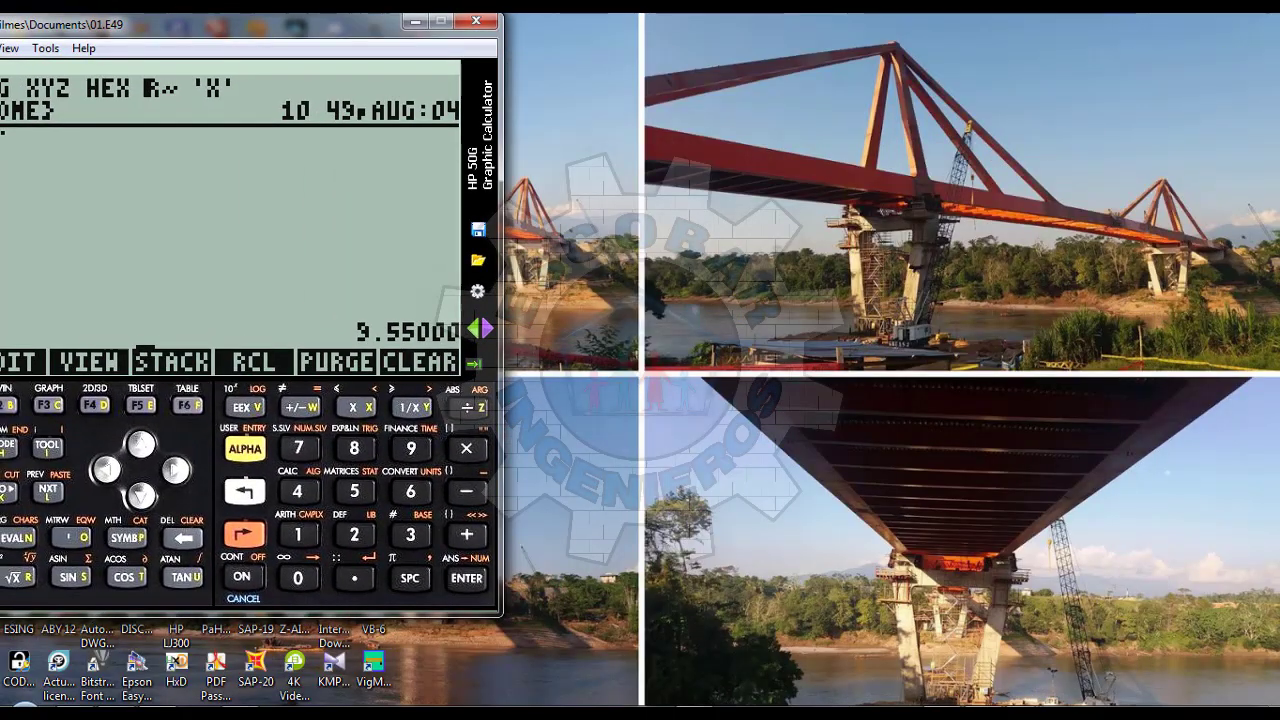
click(295, 695)
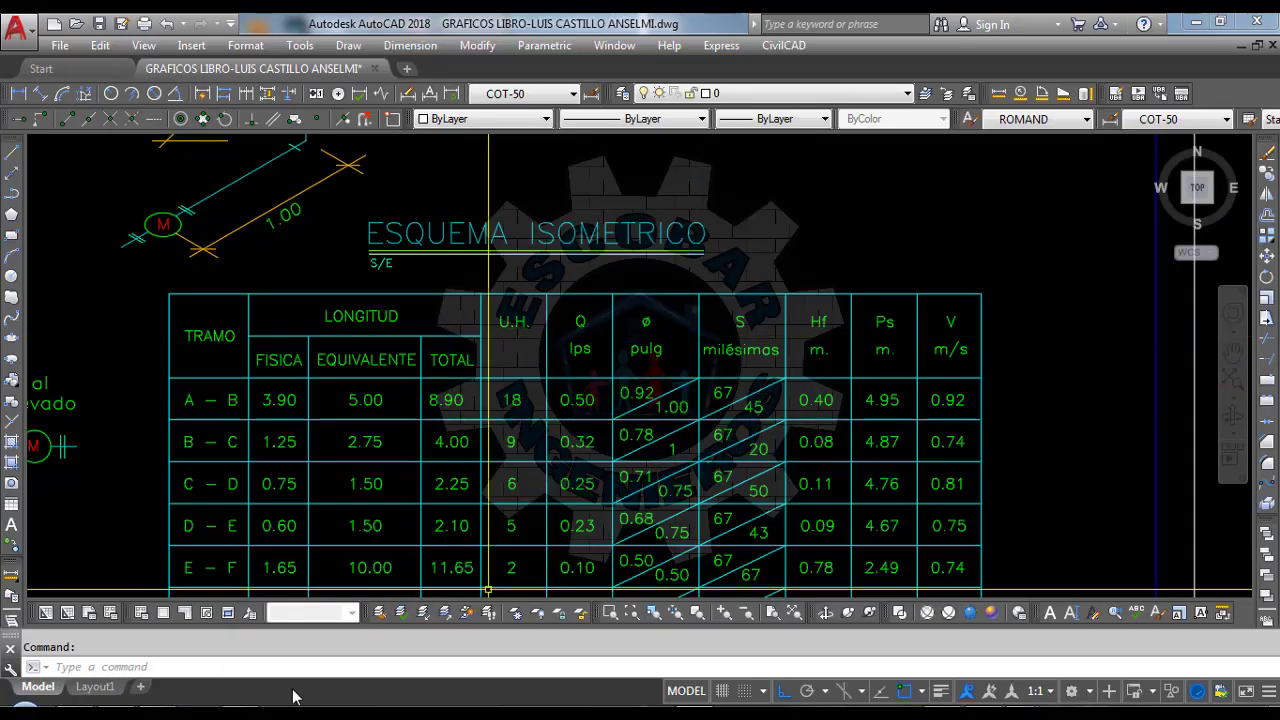
key(alt+Tab)
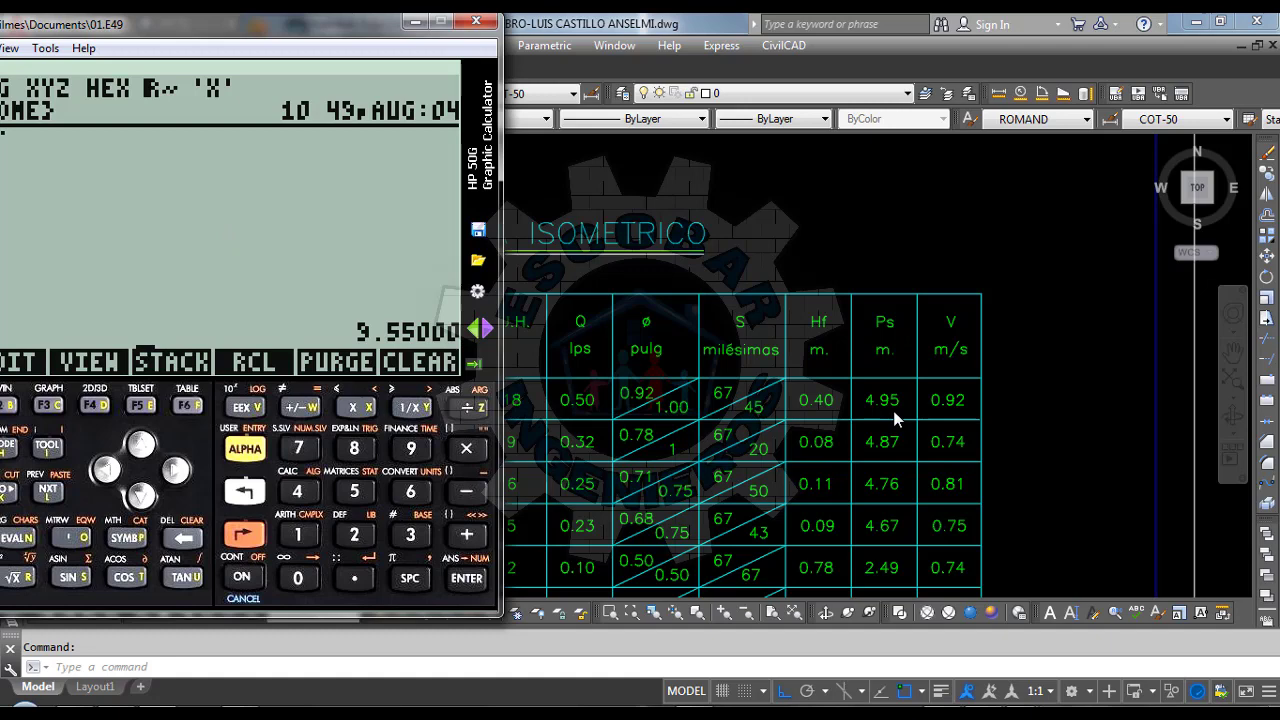
text(4.95)
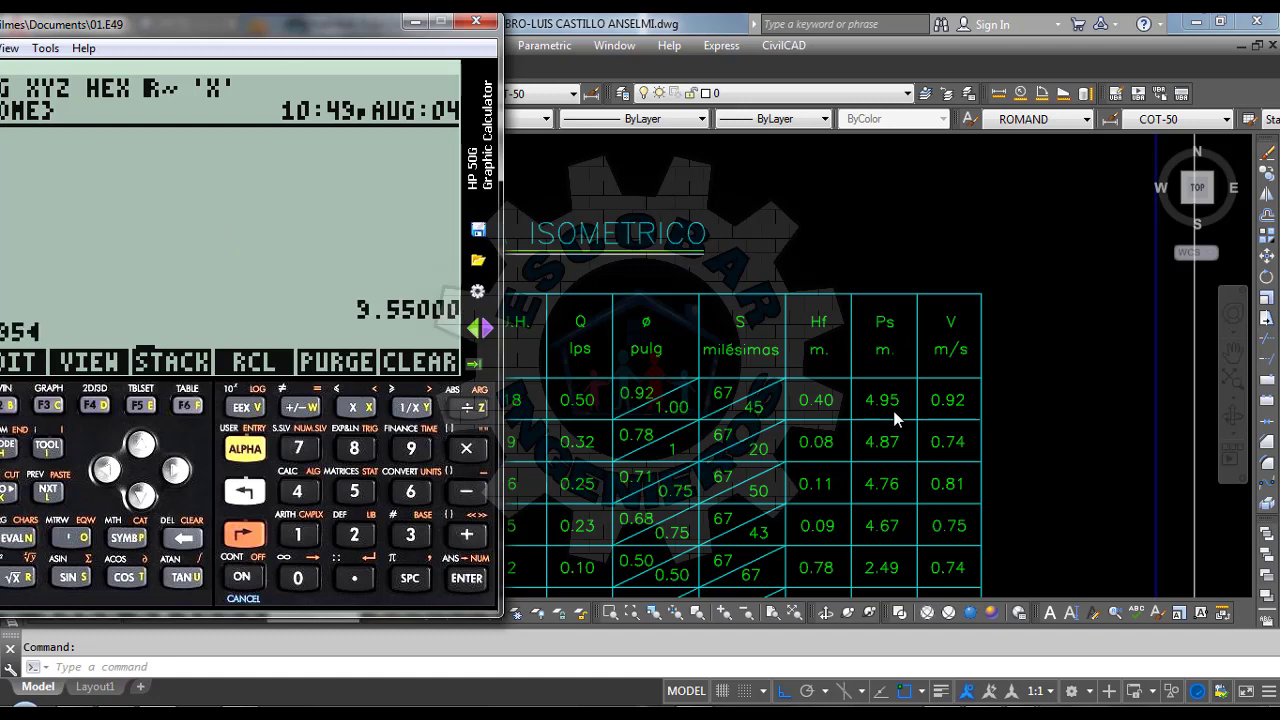
key(Return)
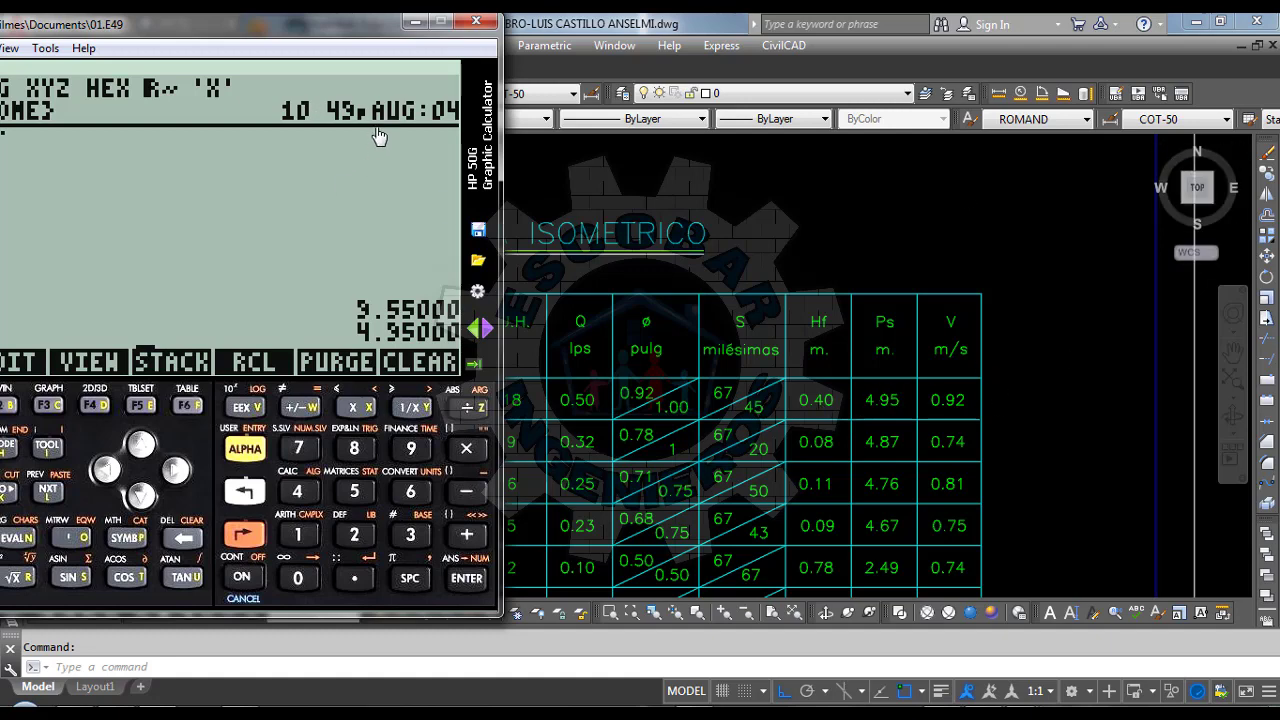
text(0.4)
key(Return)
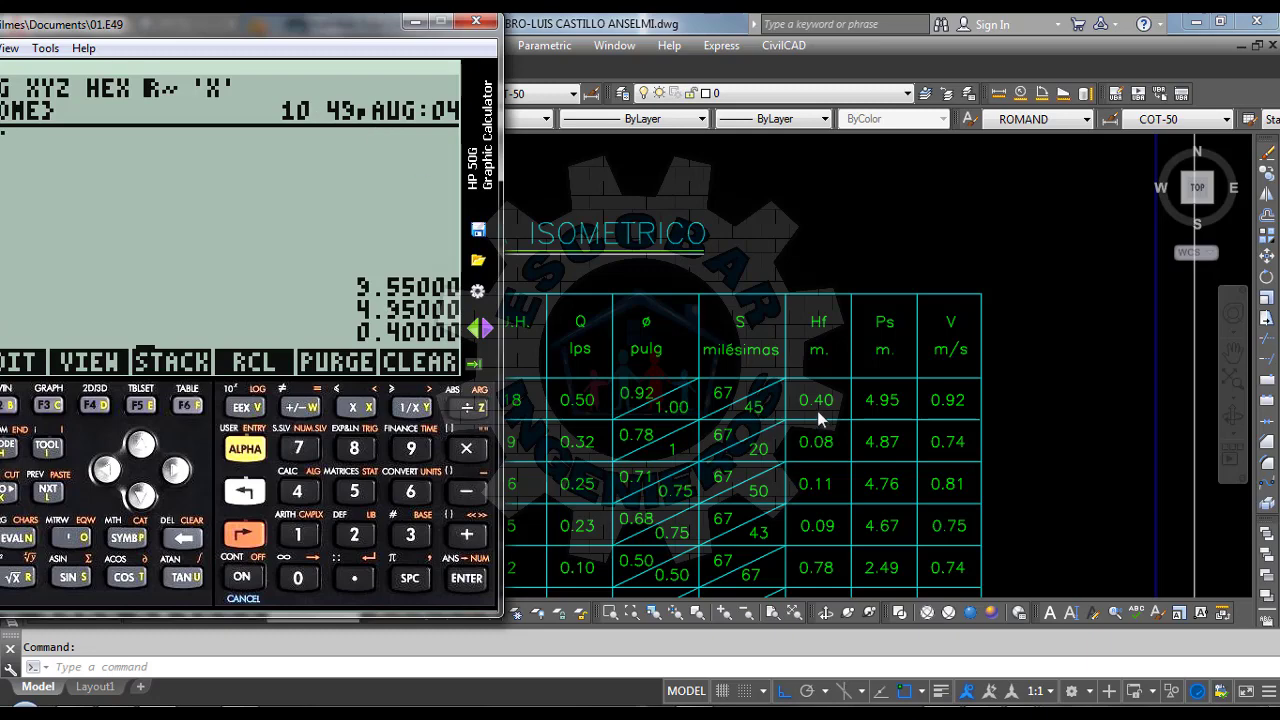
Locate the static height from A to B in the isometric, enter 4.65 in the calculator and add it to segment A-B's Ps and Hf
click(786, 245)
scroll(714, 284, down, 5)
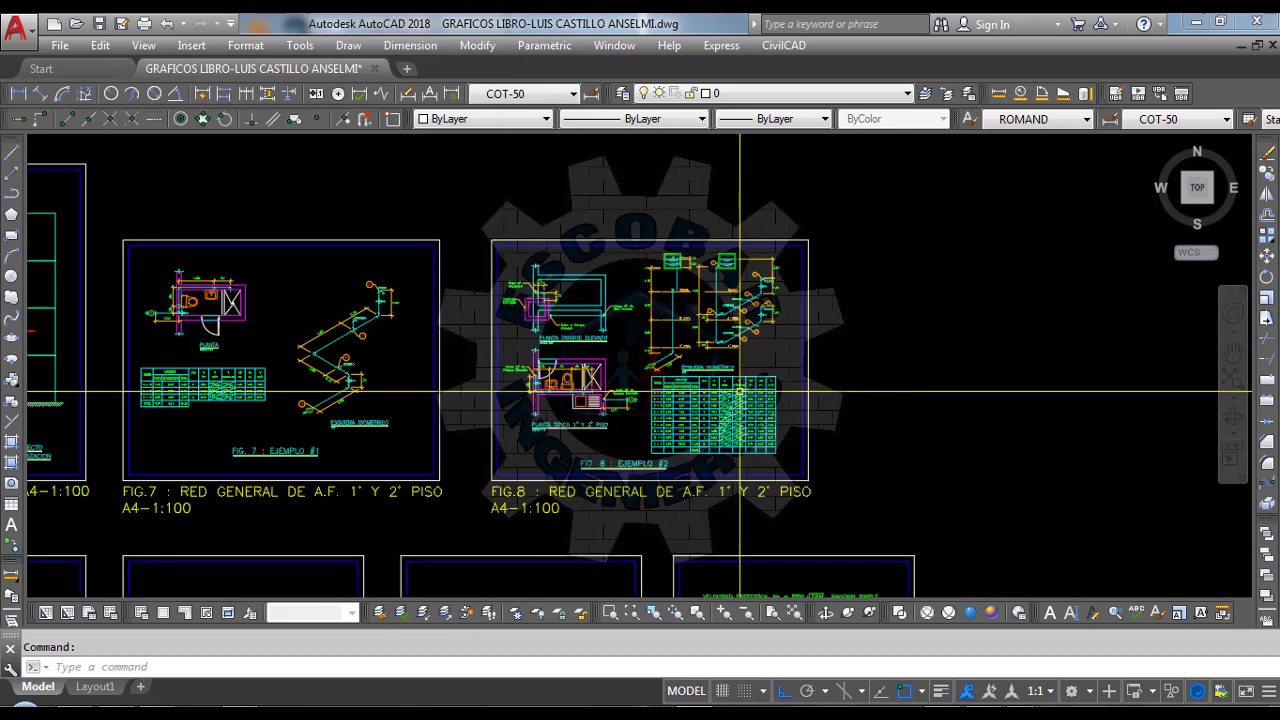
scroll(714, 284, up, 2)
scroll(714, 284, up, 4)
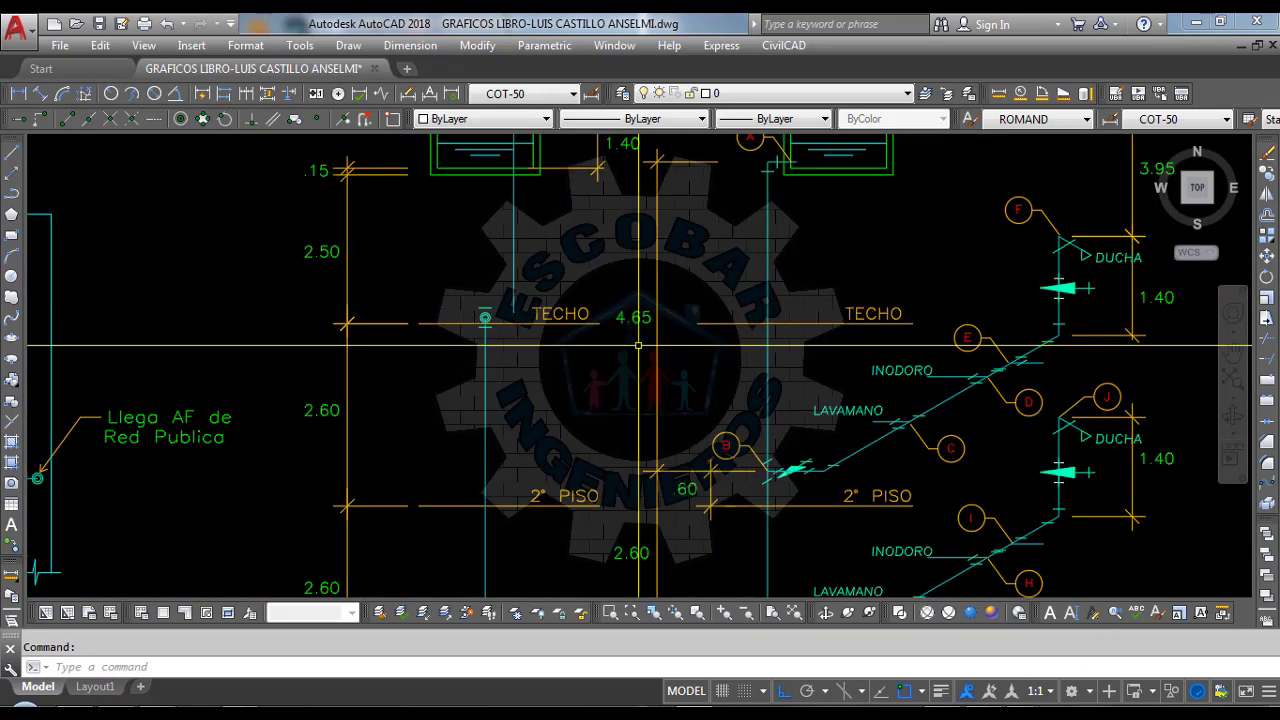
scroll(638, 273, down, 2)
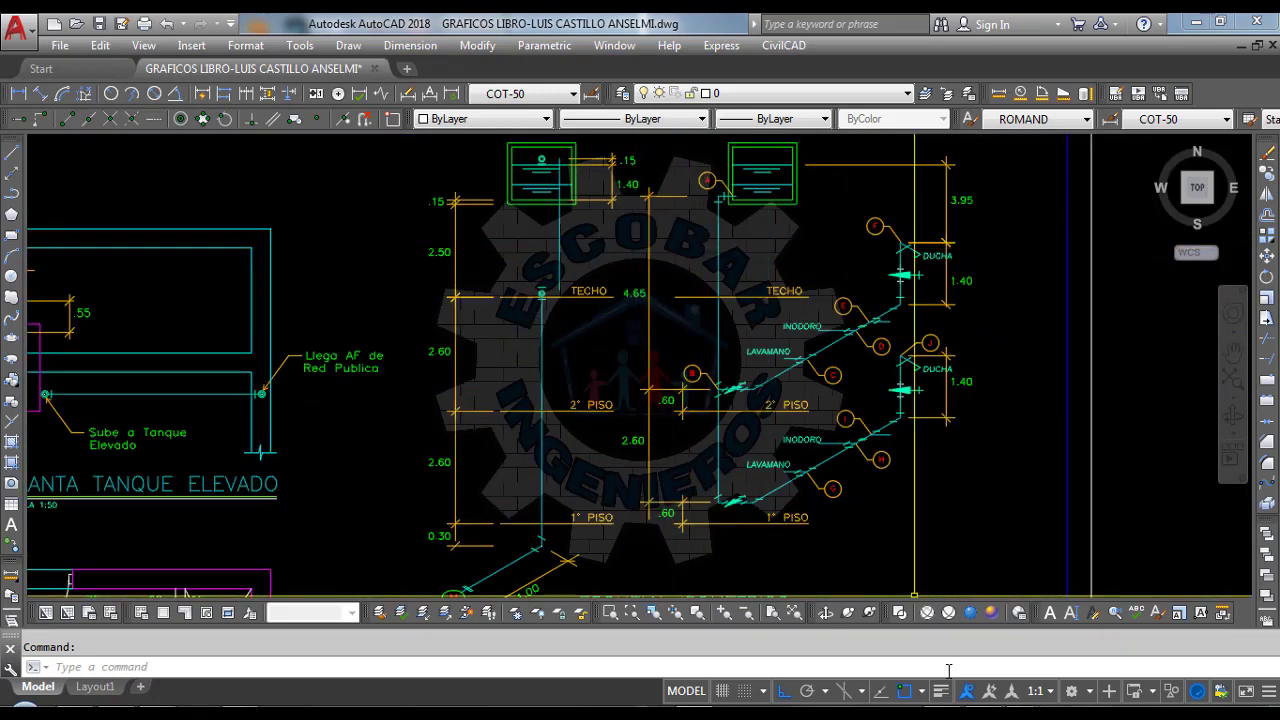
key(alt+Tab)
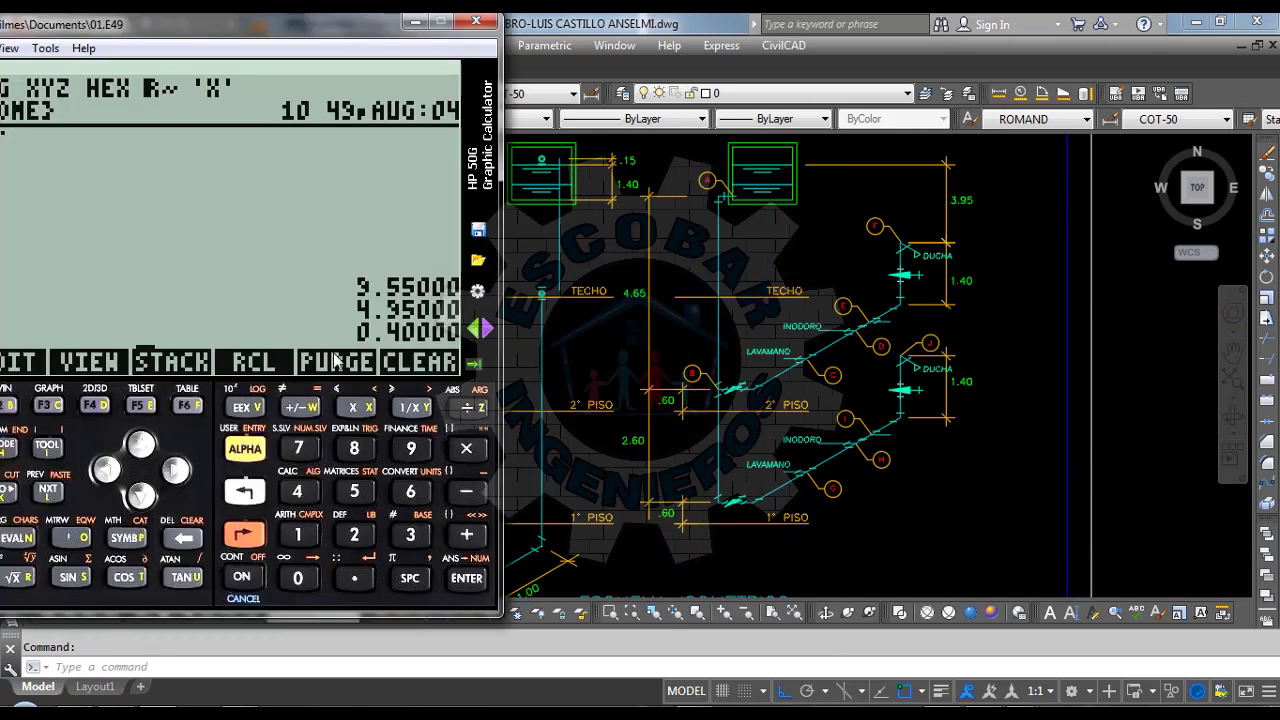
text(4.65)
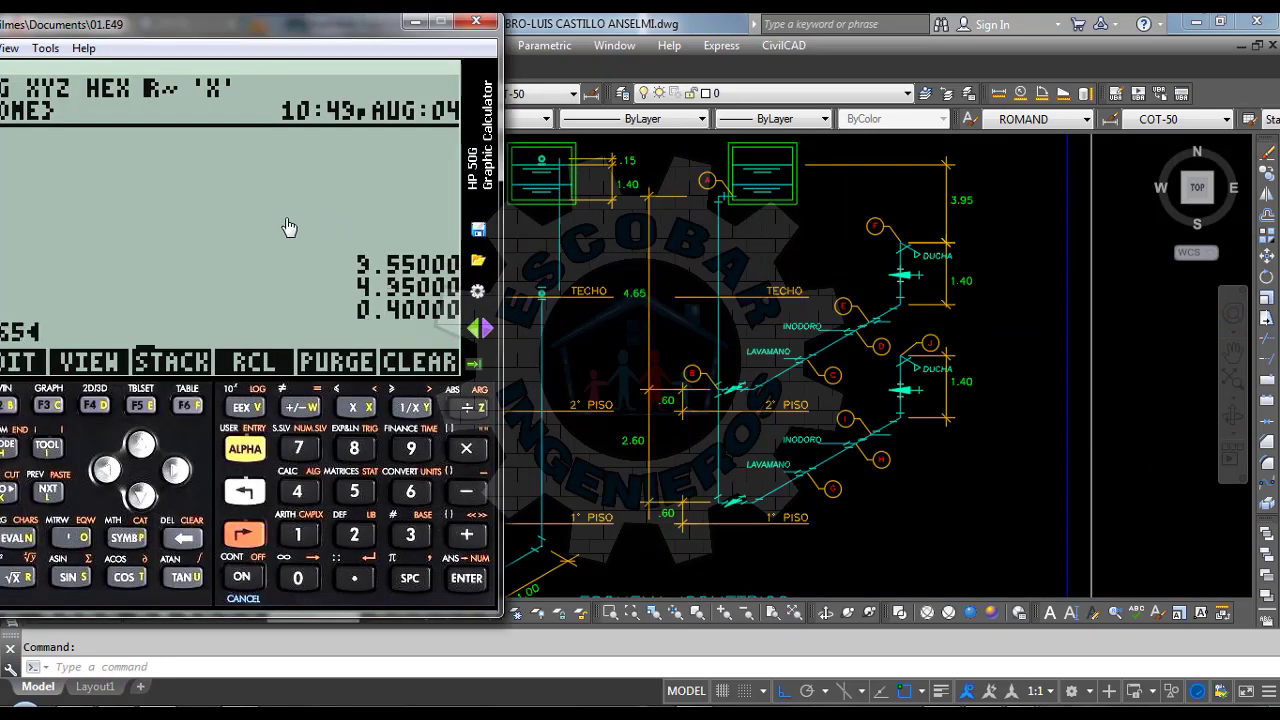
key(Return)
key(plus)
key(plus)
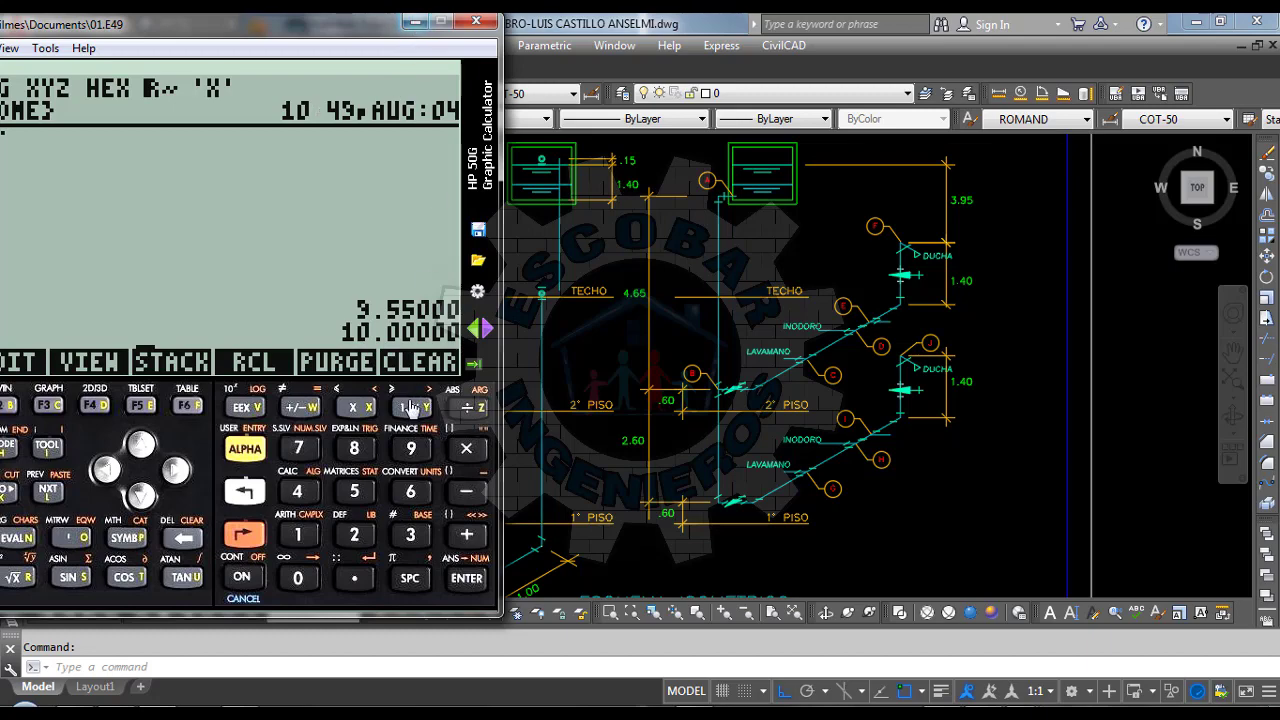
Minimize the calculator, switch to the SARAID design form and set segment A-B's P.Inicio to 10 m.c.a
click(416, 23)
mouse_move(950, 714)
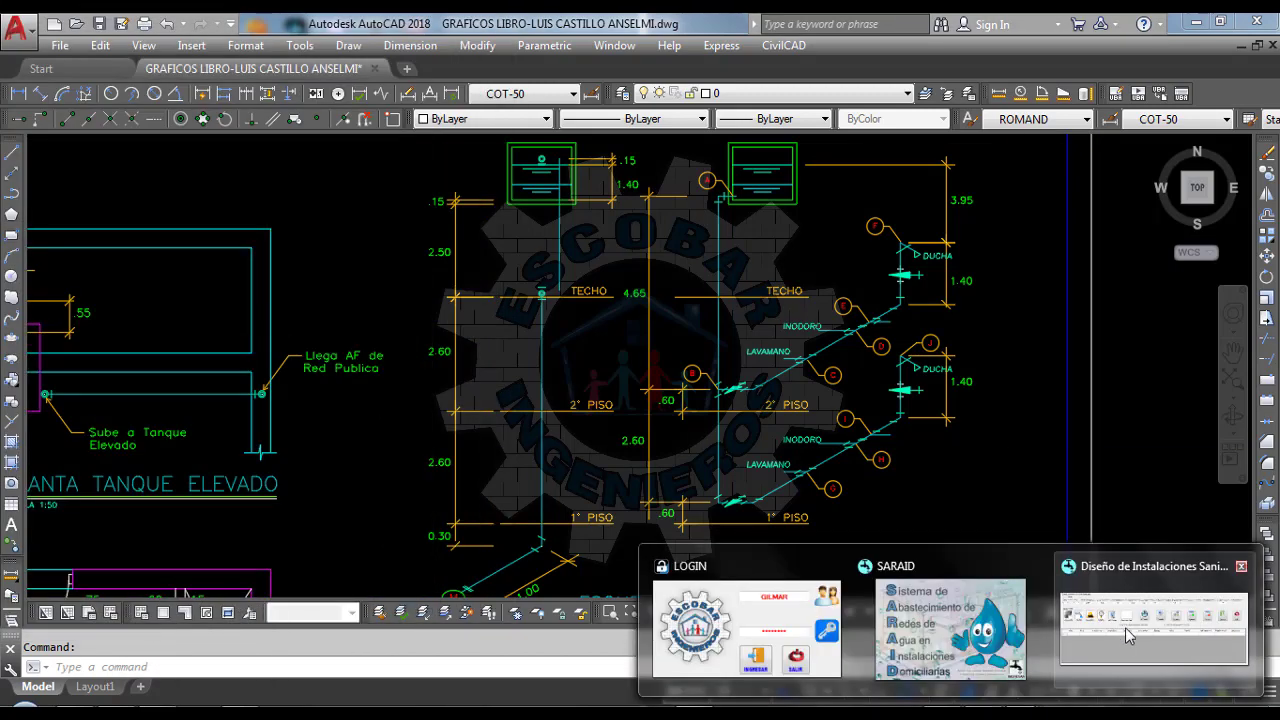
click(1132, 632)
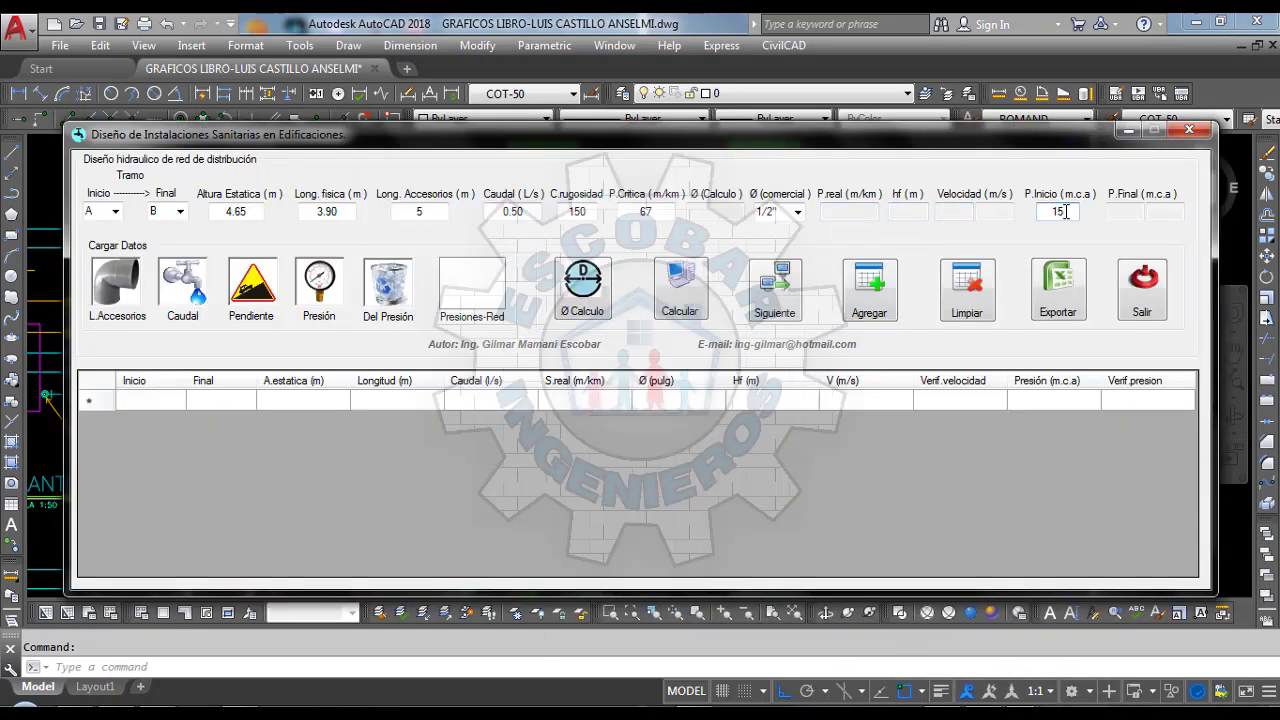
drag(1066, 212, 1031, 208)
click(652, 213)
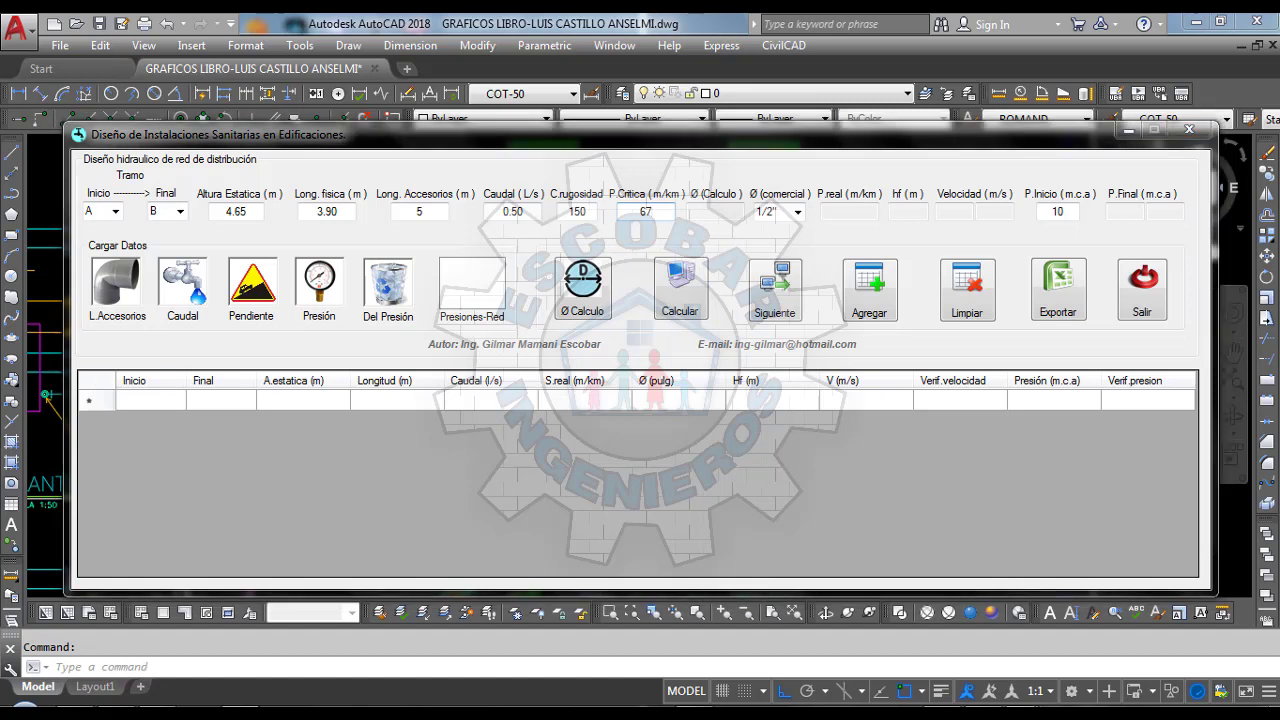
Open the screen annotation tool and start marking the design form's heading area with a red rectangle
click(58, 84)
click(54, 105)
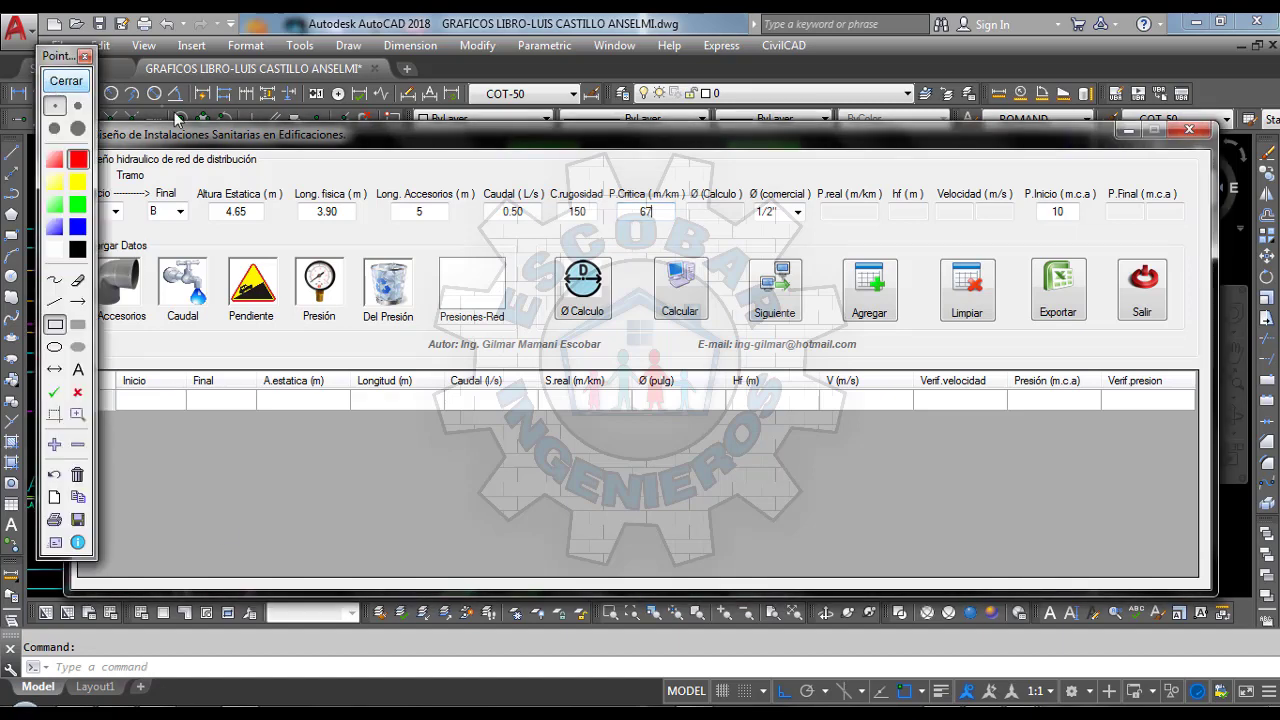
click(191, 130)
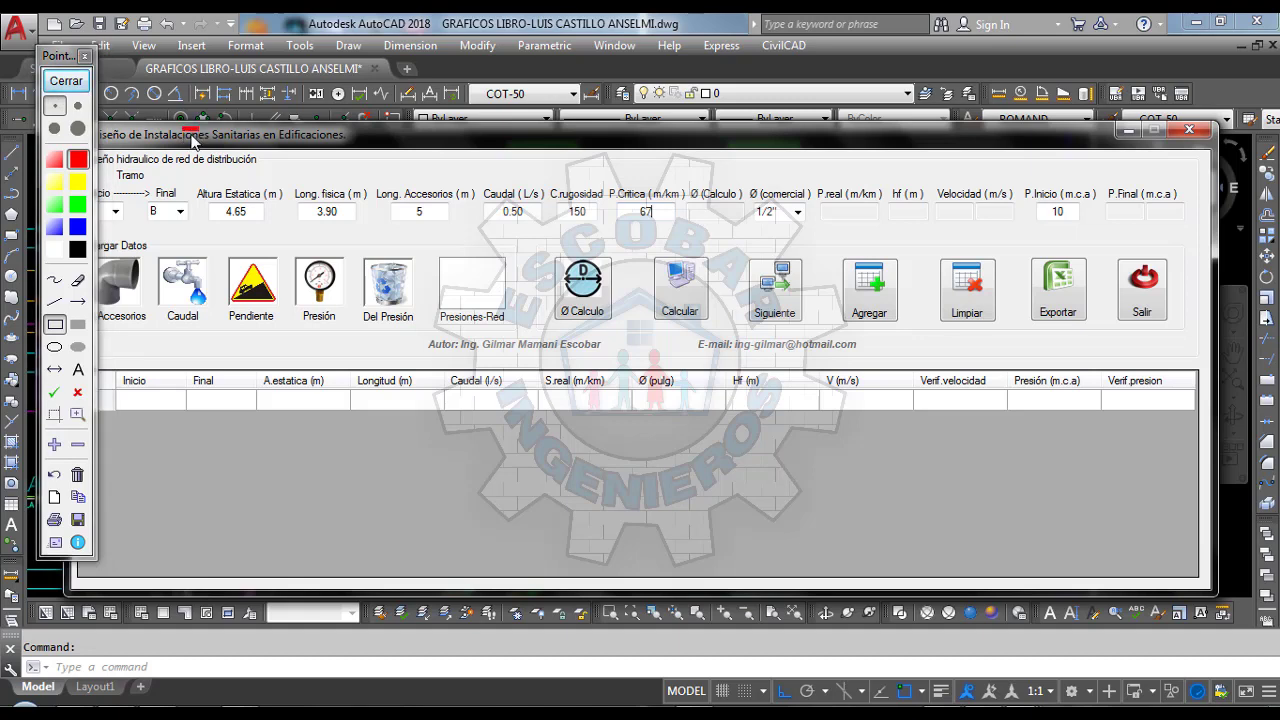
Stamp green check marks over the data-loading tools, calculation commands and both diameter fields with the screen annotation tool, and close the annotation
click(66, 80)
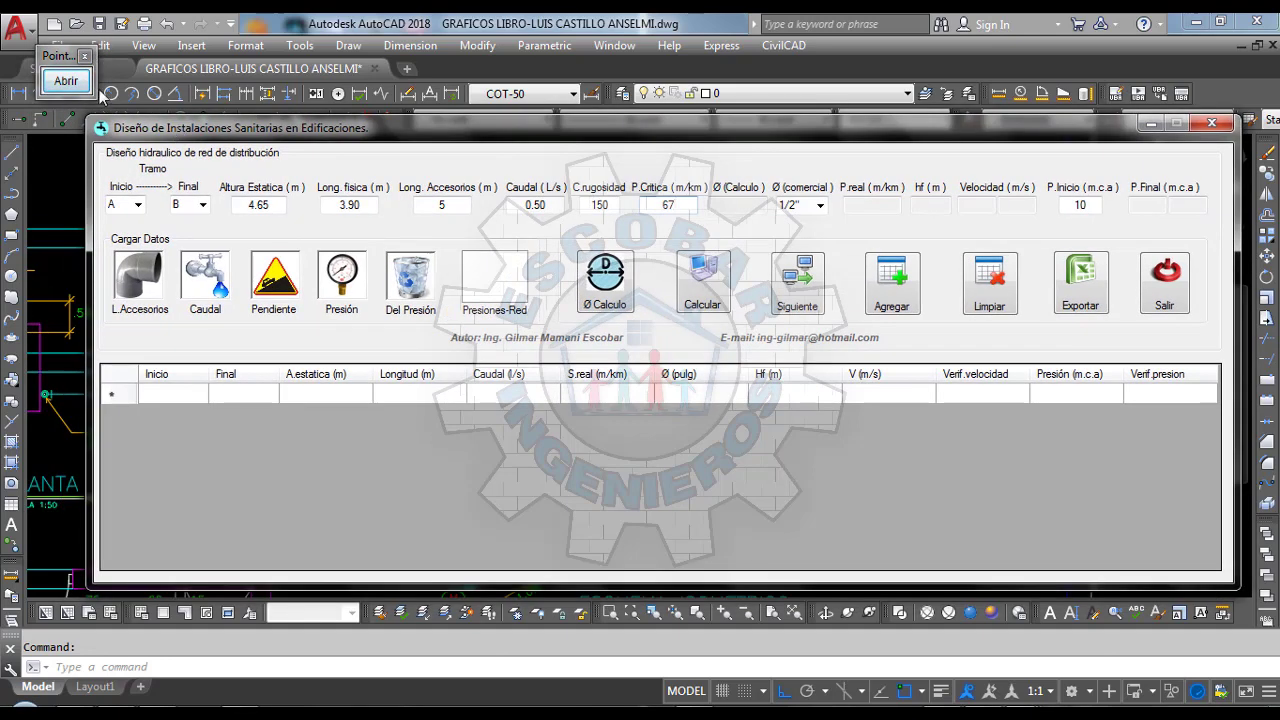
click(66, 81)
drag(66, 60, 50, 62)
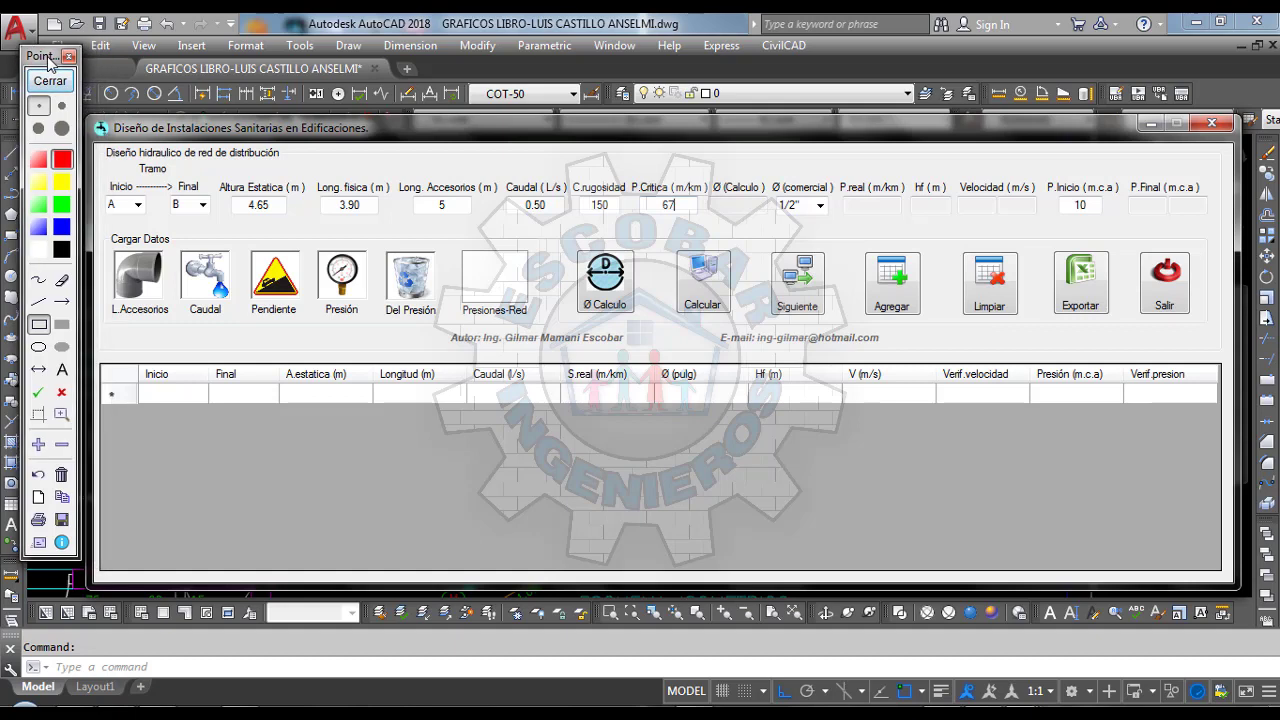
click(38, 394)
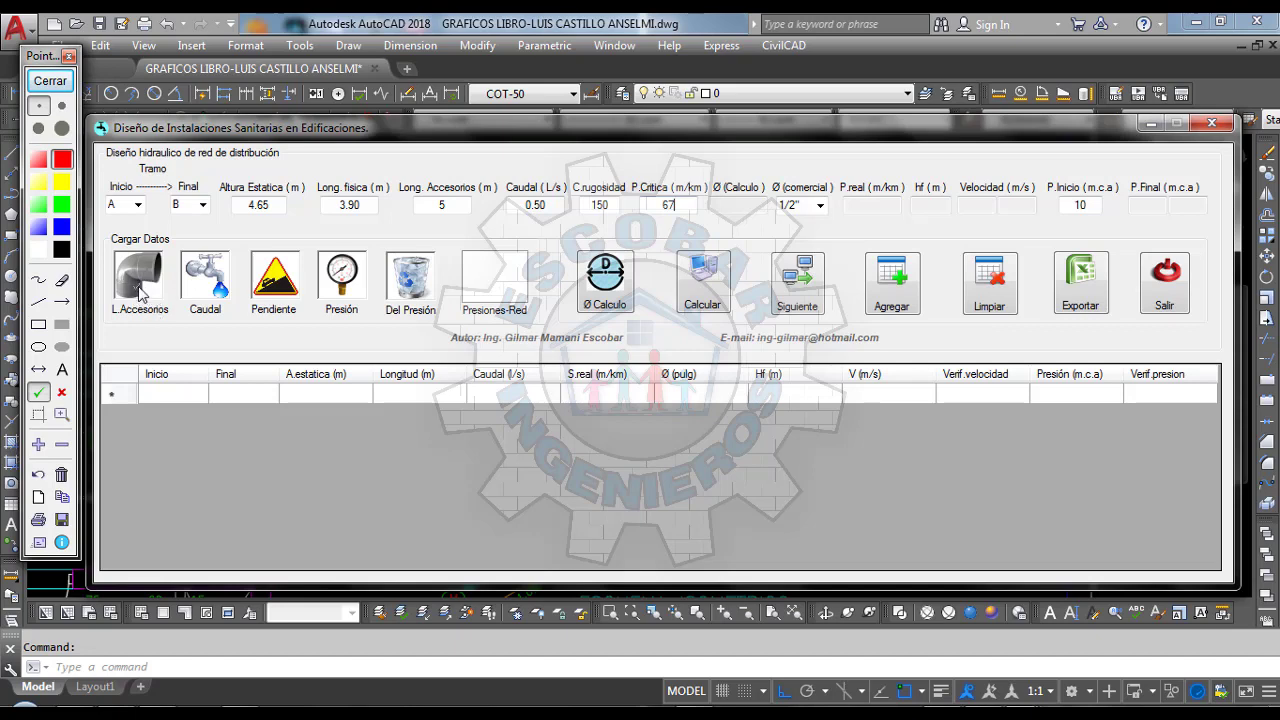
click(142, 284)
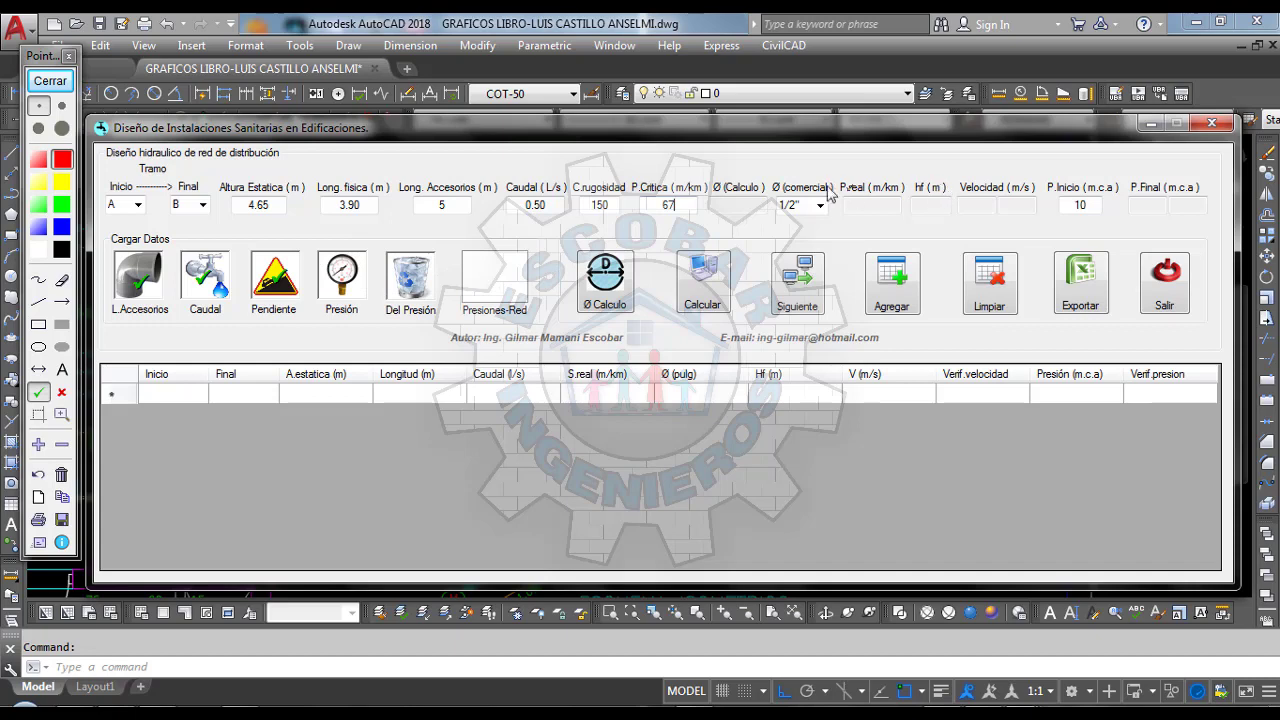
click(360, 285)
click(490, 280)
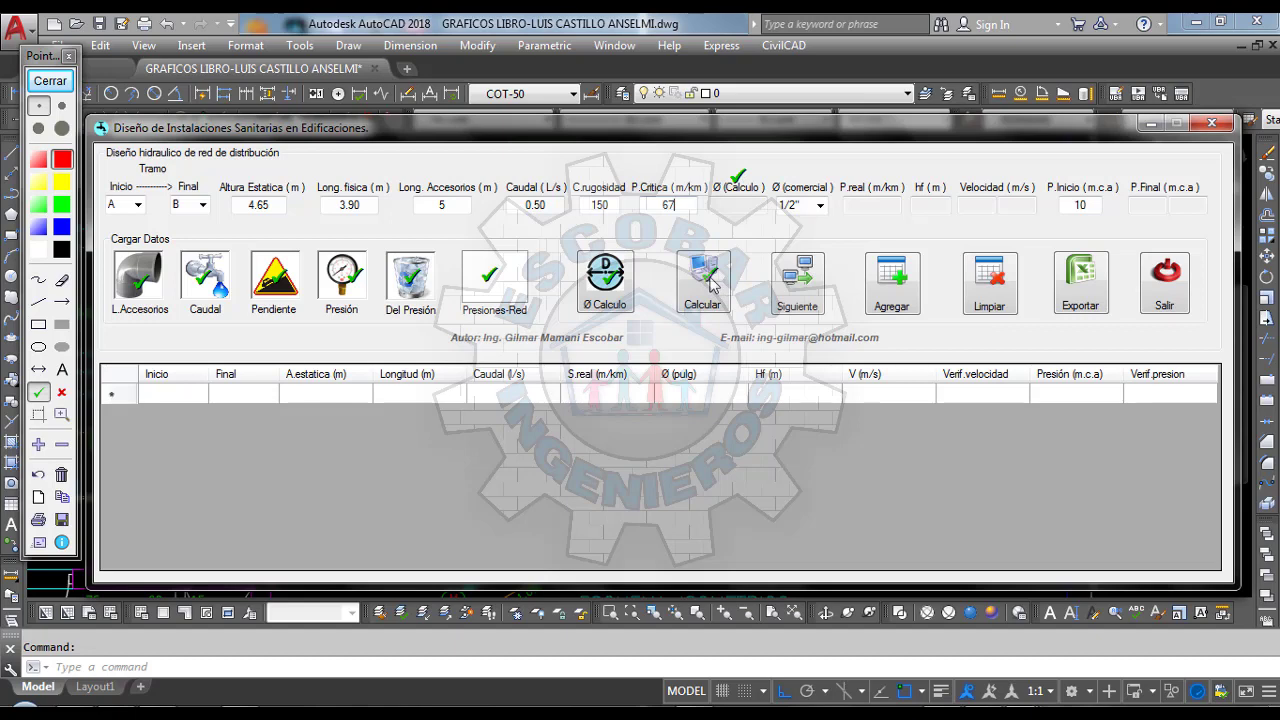
click(812, 187)
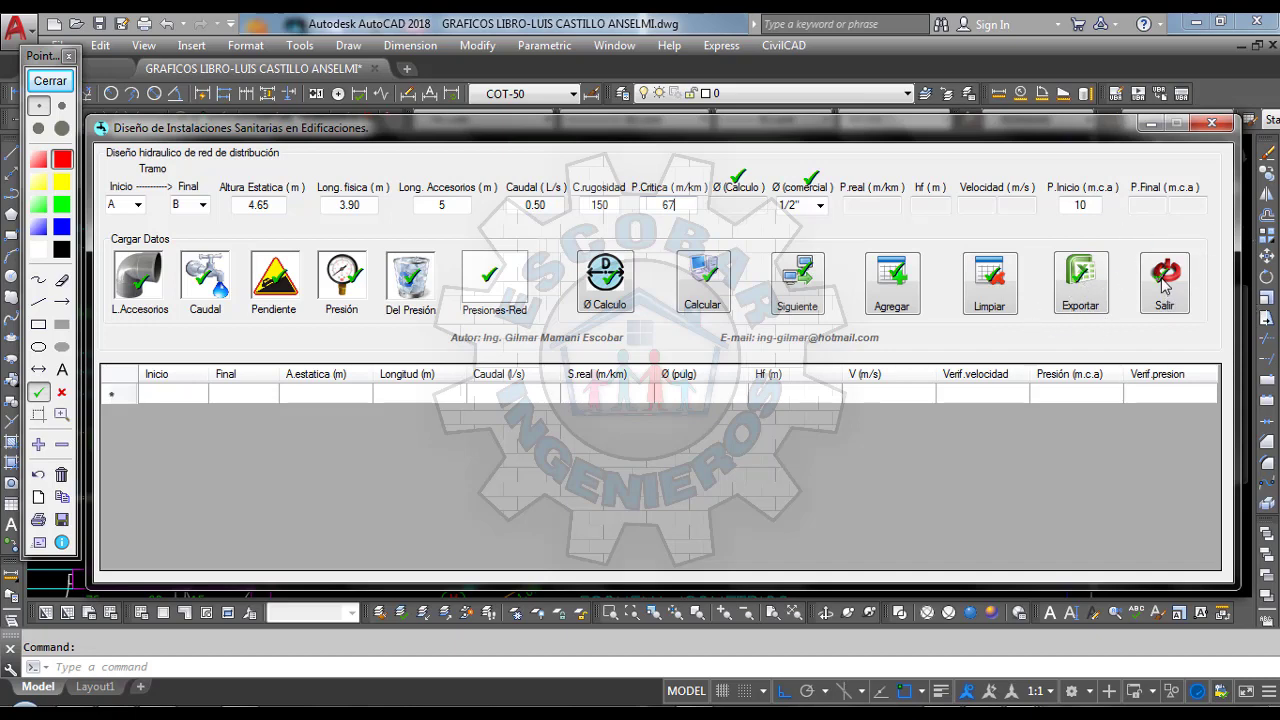
click(50, 80)
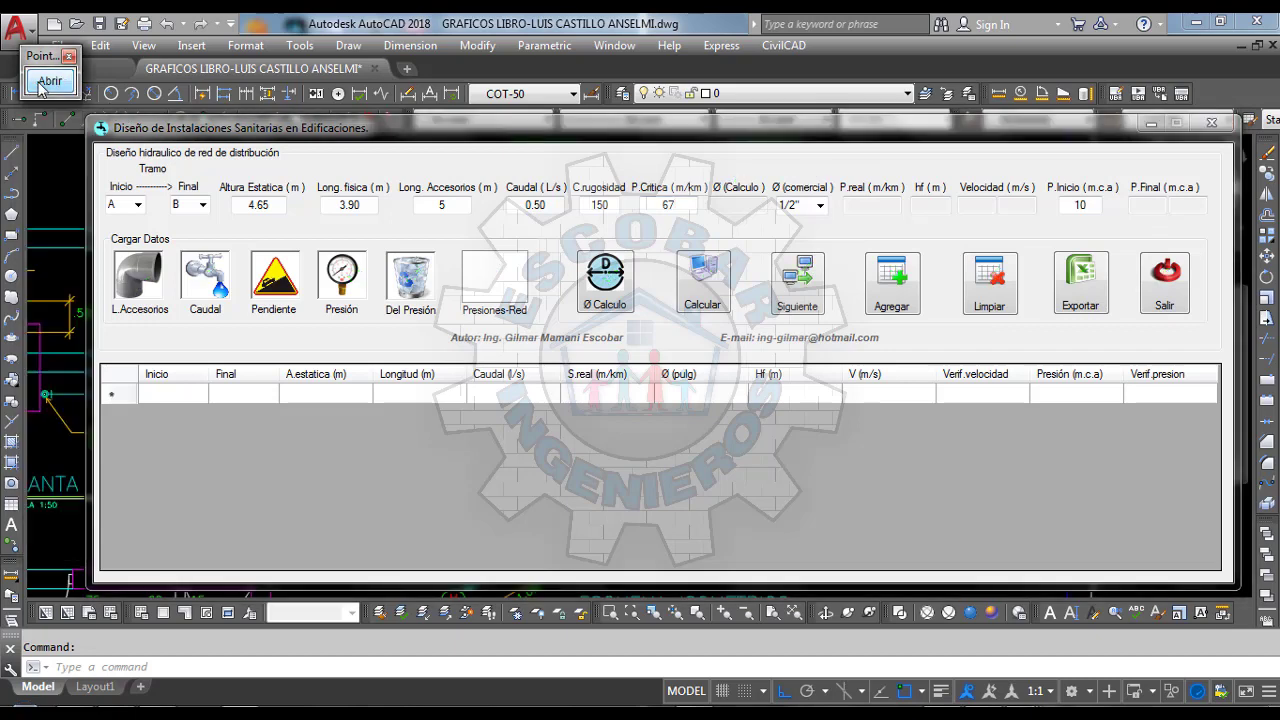
Calculate the required pipe diameter for segment A–B from its critical slope
click(689, 205)
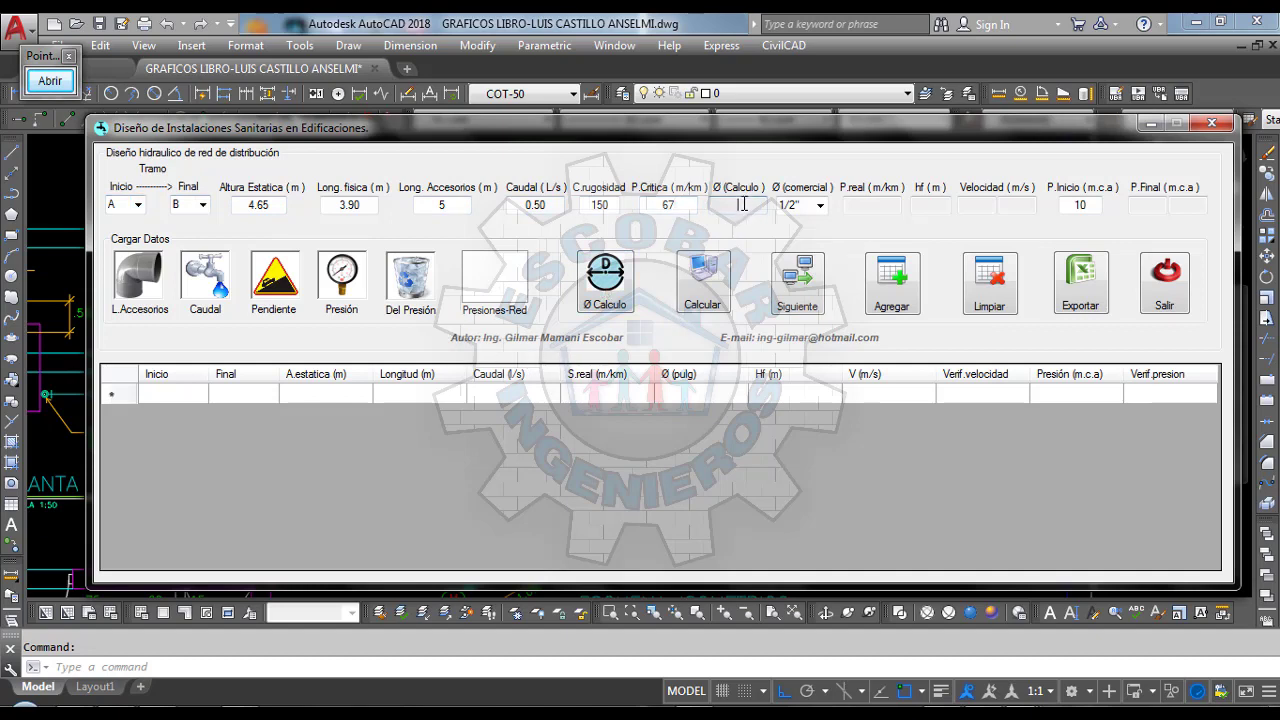
click(614, 290)
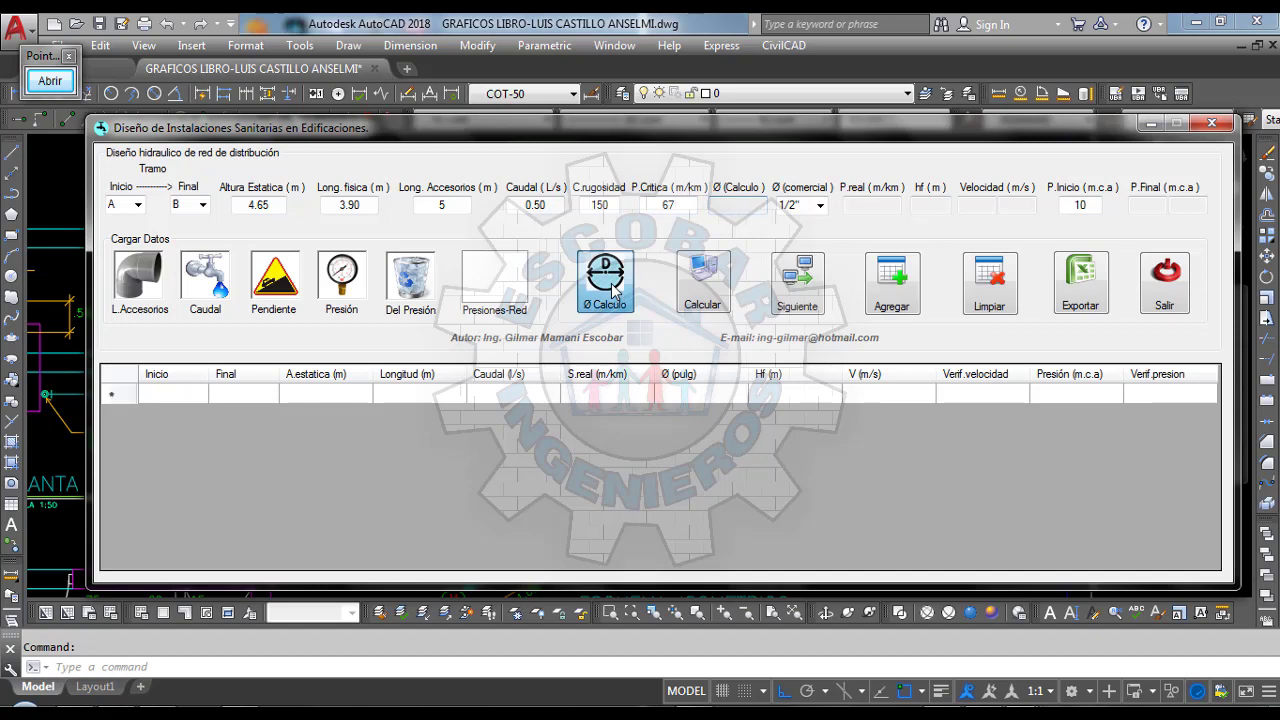
click(752, 205)
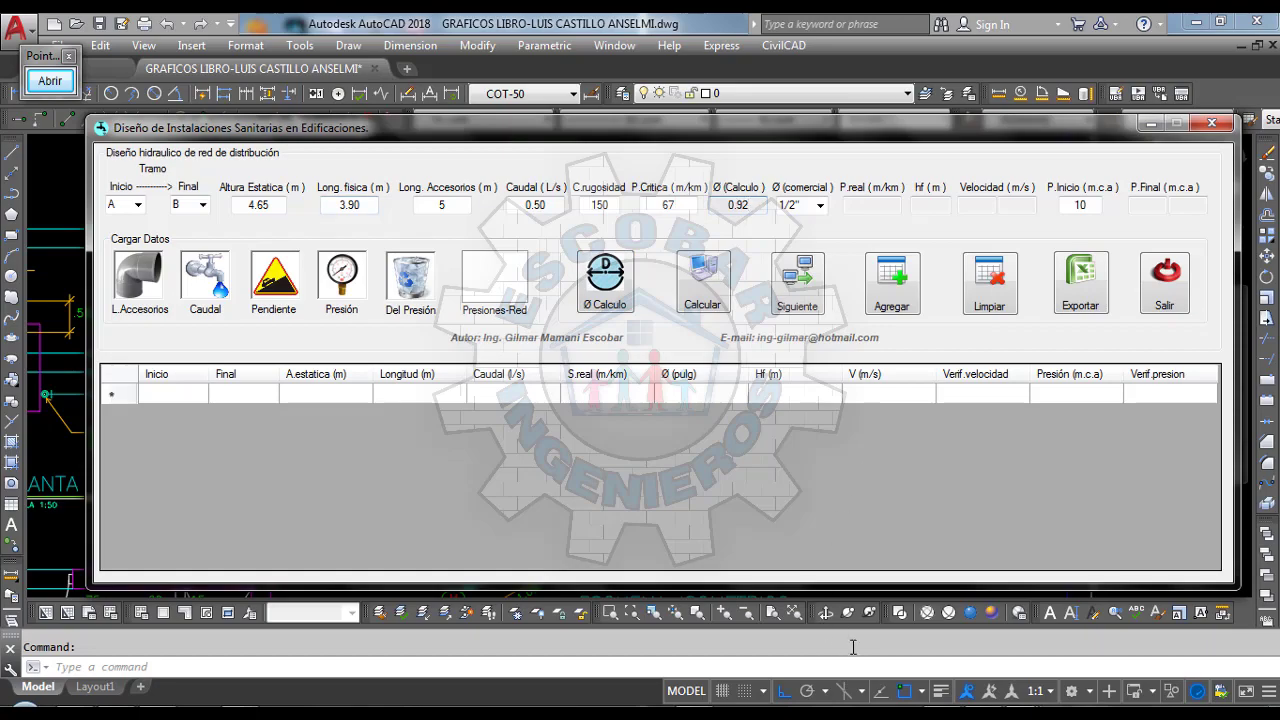
Switch to the AutoCAD drawing and point out the A–B row's two diameters in the results table with temporary green check marks
key(alt+Tab)
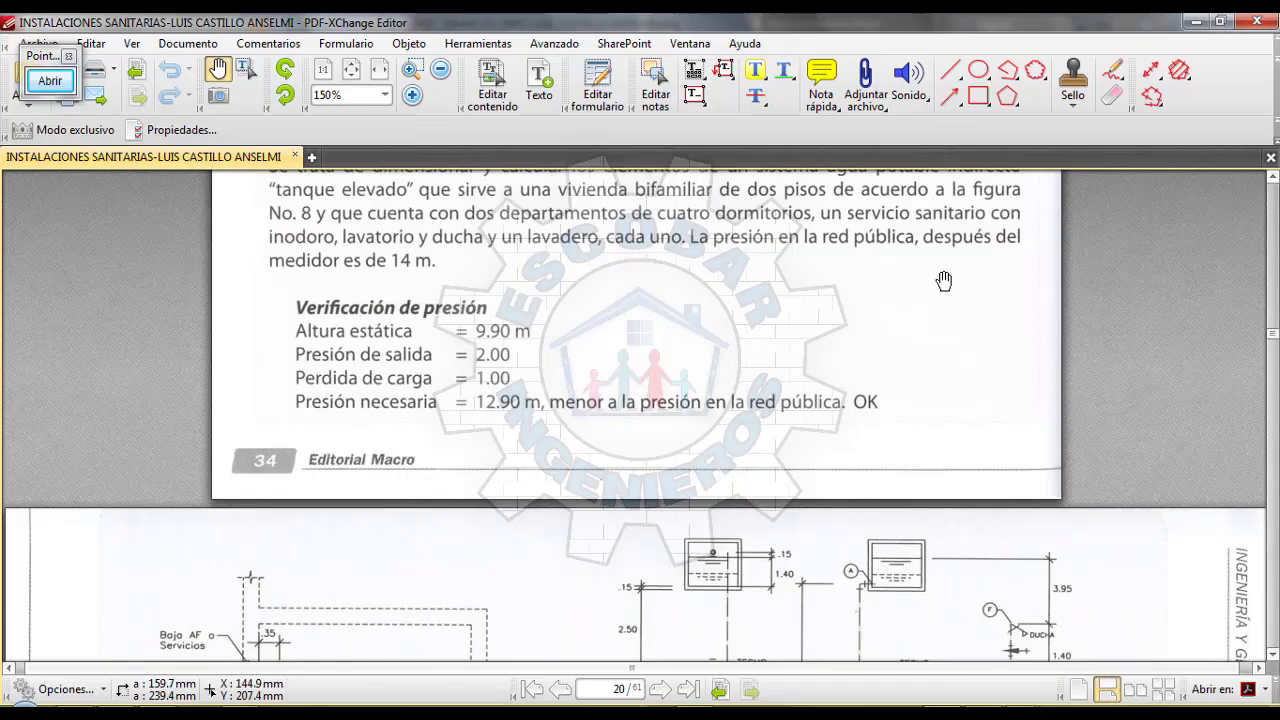
key(alt+Tab)
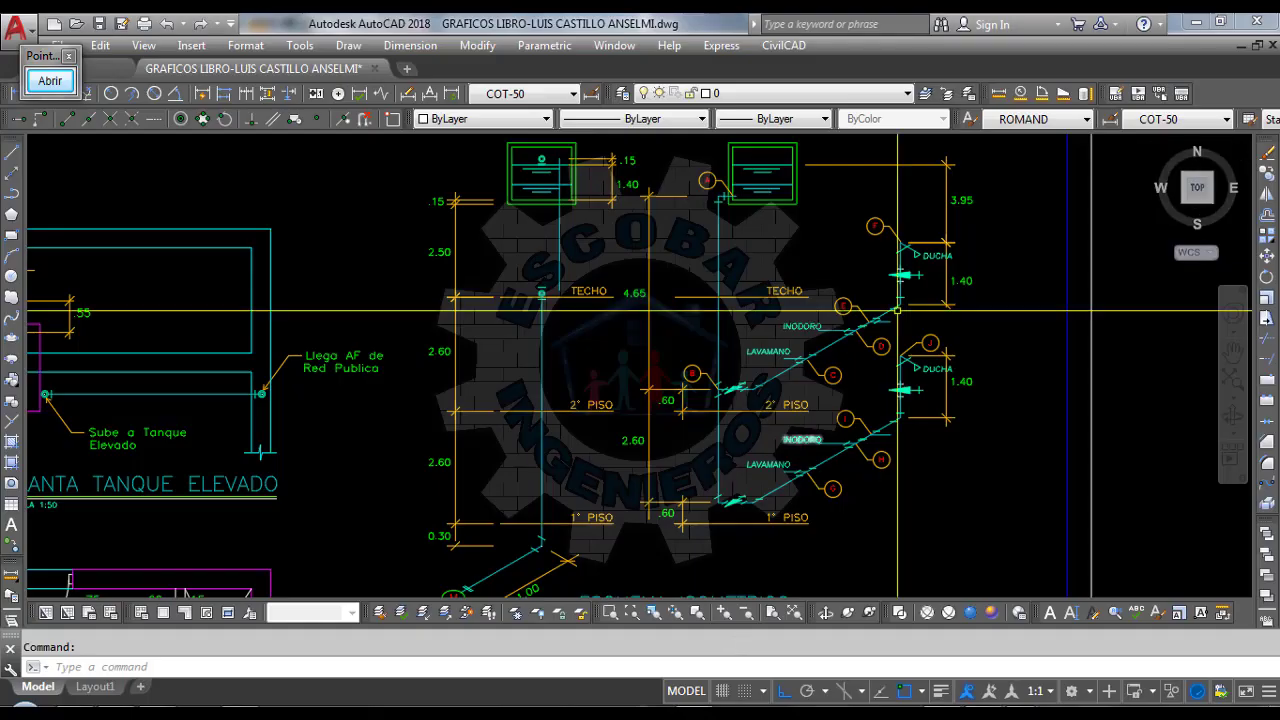
scroll(792, 328, down, 3)
scroll(792, 328, up, 5)
scroll(792, 328, down, 3)
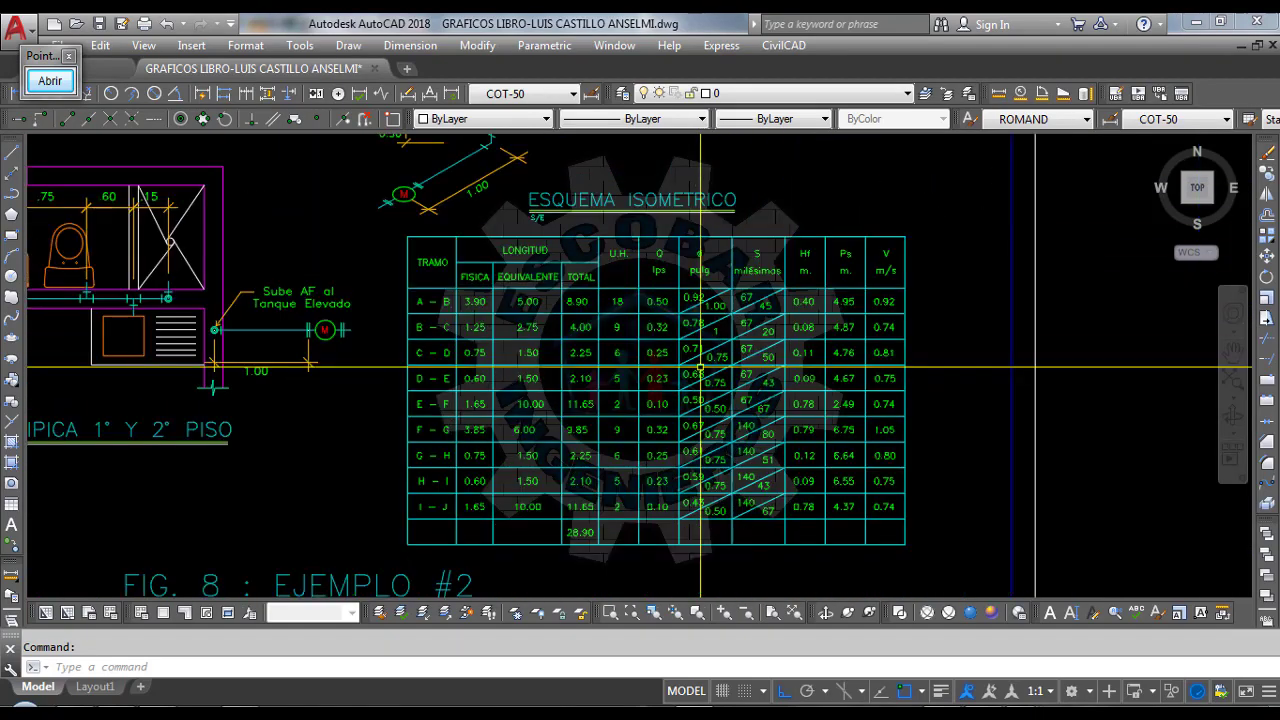
scroll(713, 286, up, 3)
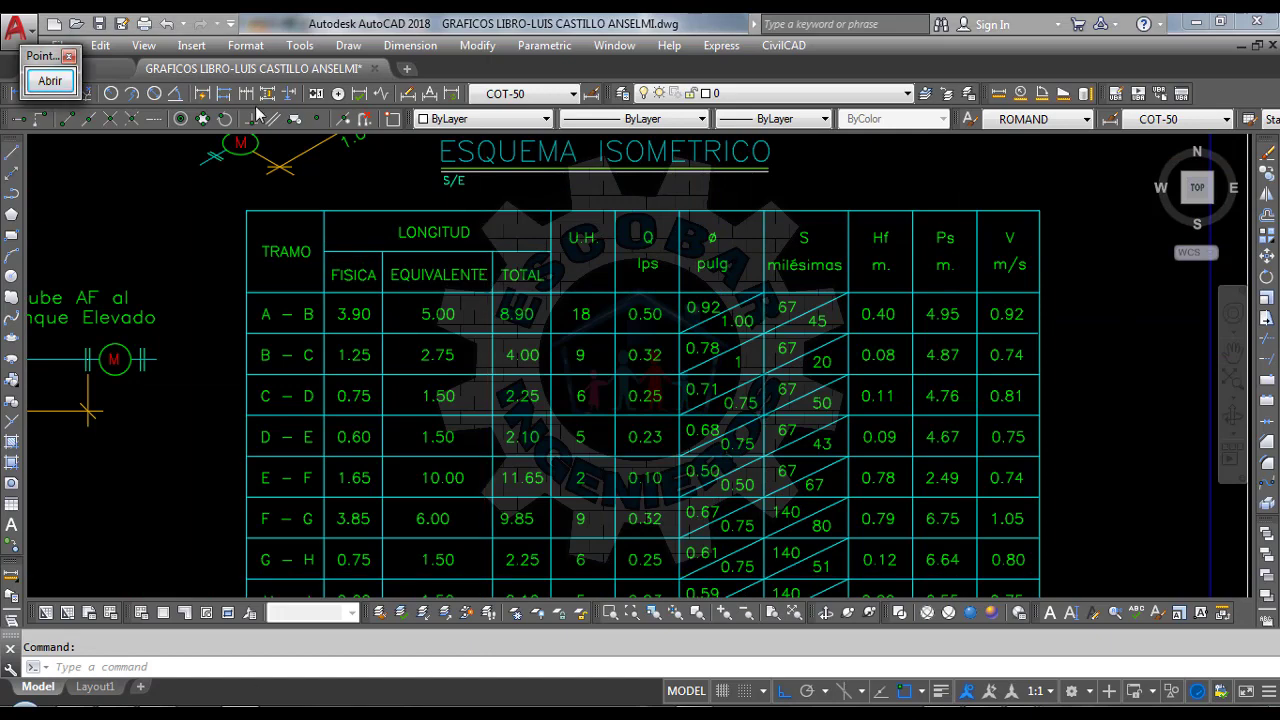
click(50, 80)
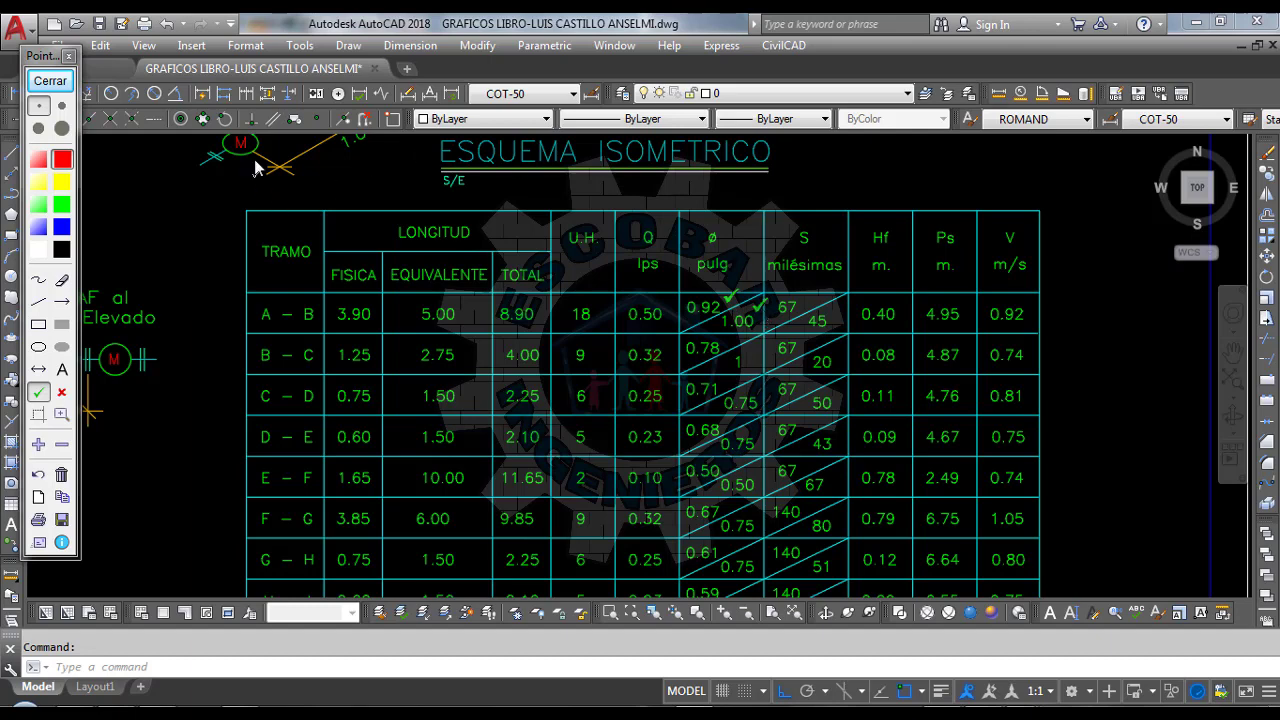
click(50, 80)
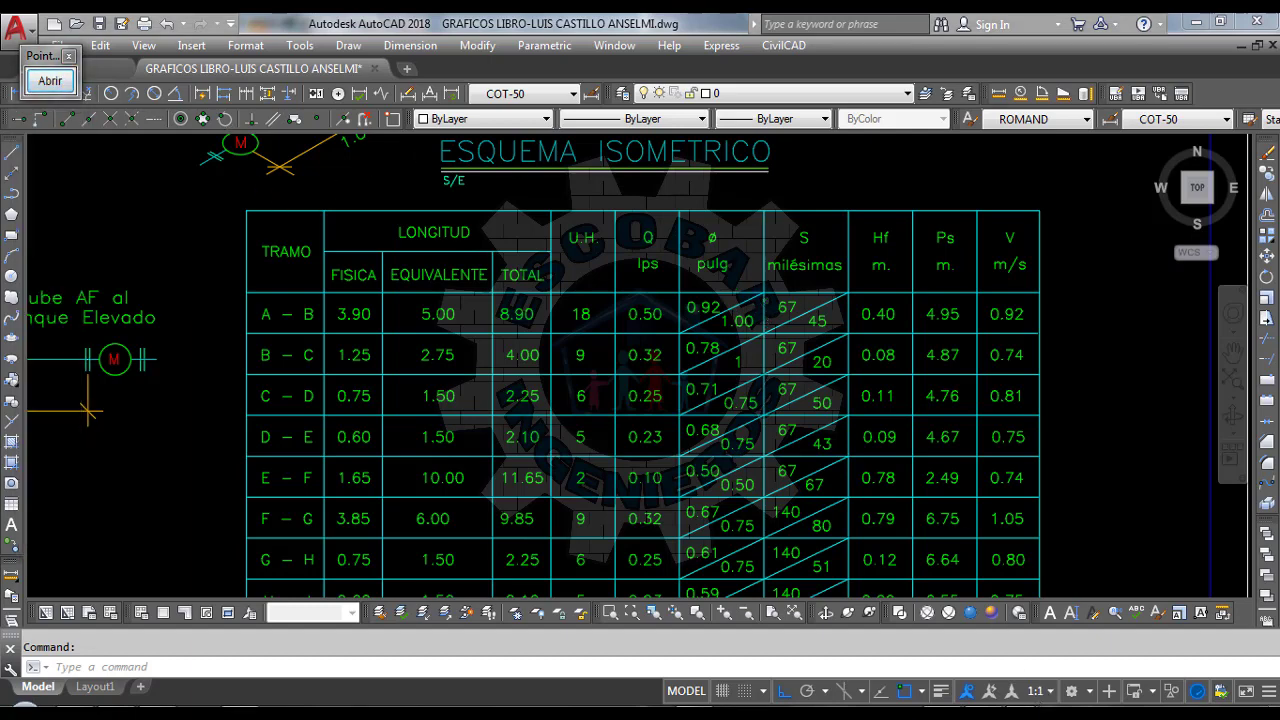
Place the sanitary design window just below the drawing table's A–B row and compare the calculated diameter with the table using a red arrow
click(1155, 625)
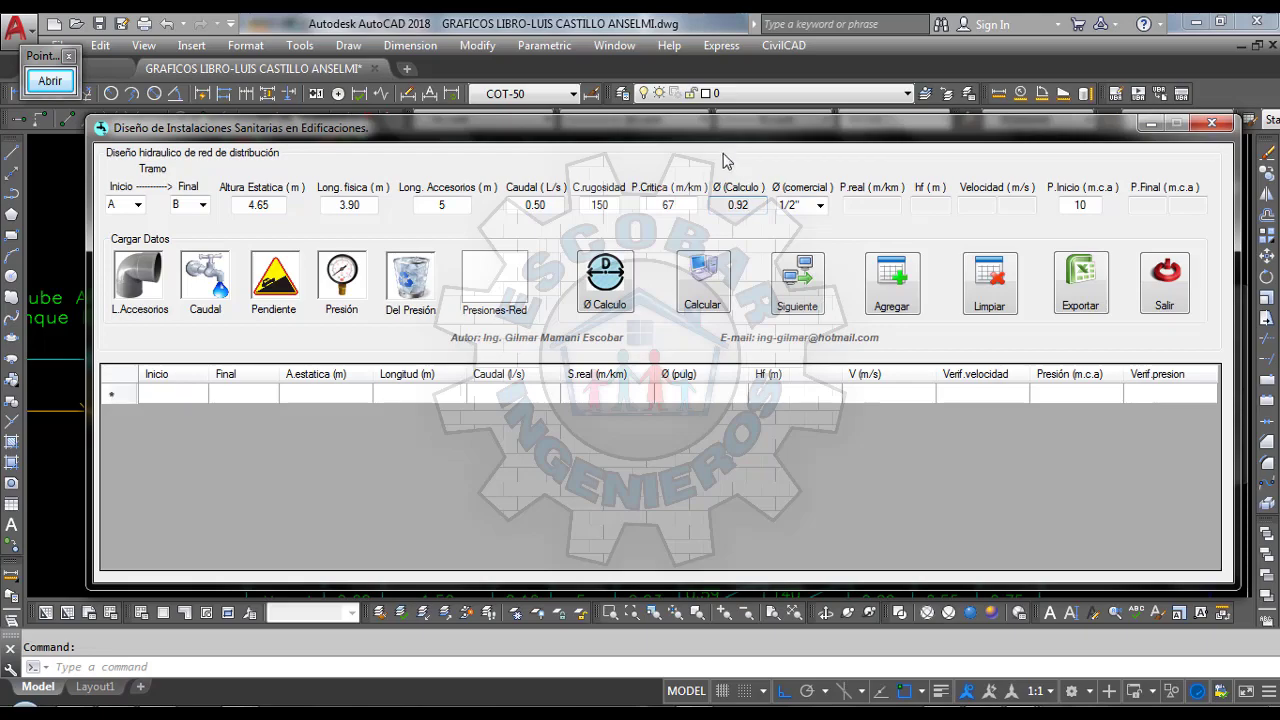
drag(714, 125, 741, 353)
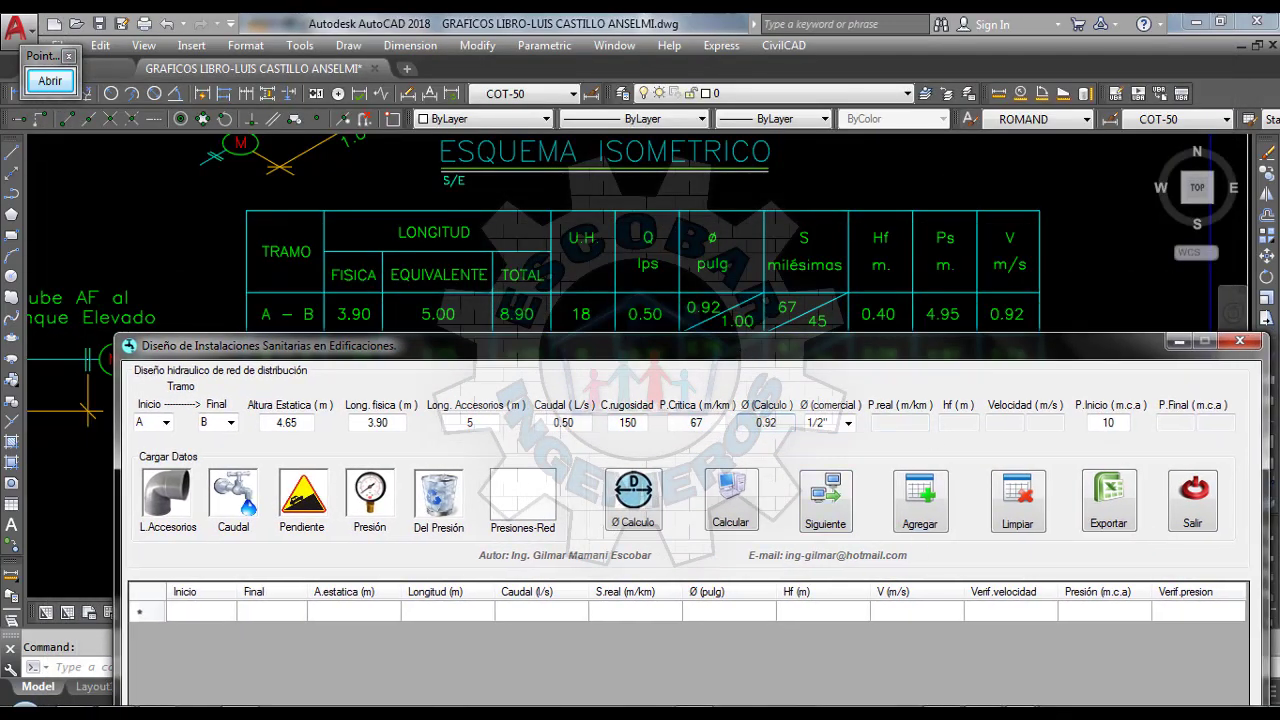
click(50, 80)
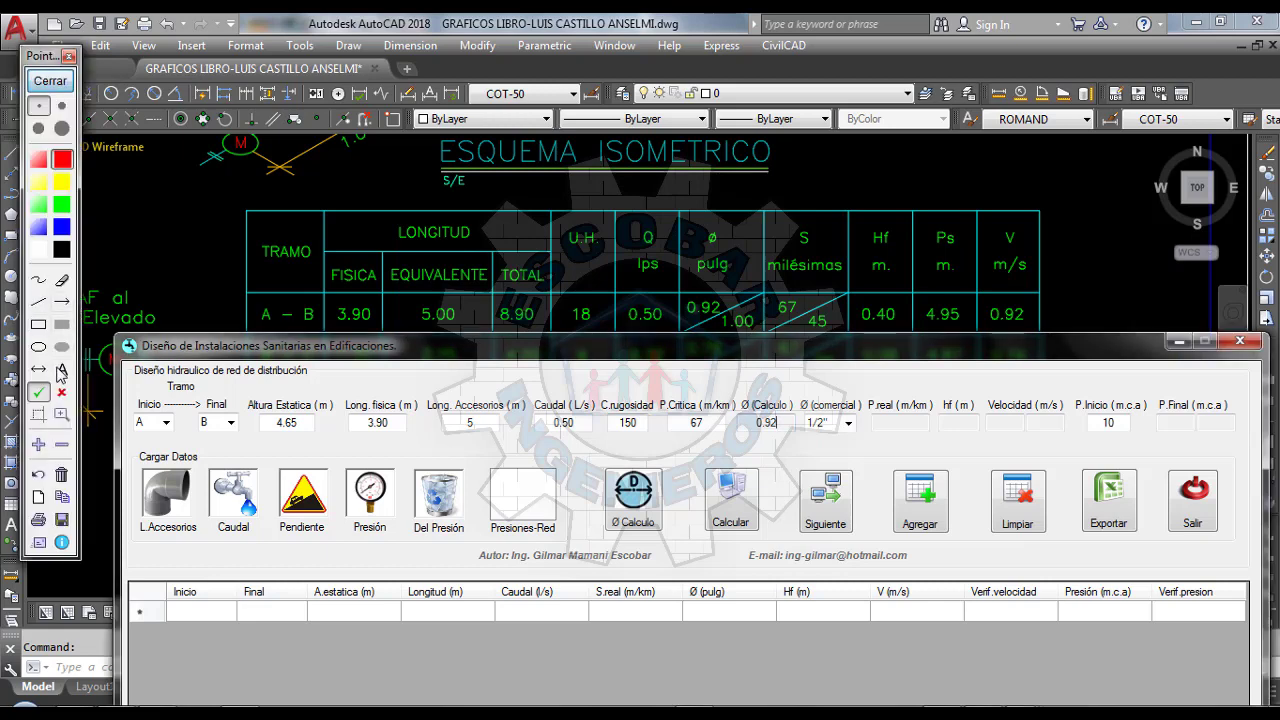
click(62, 302)
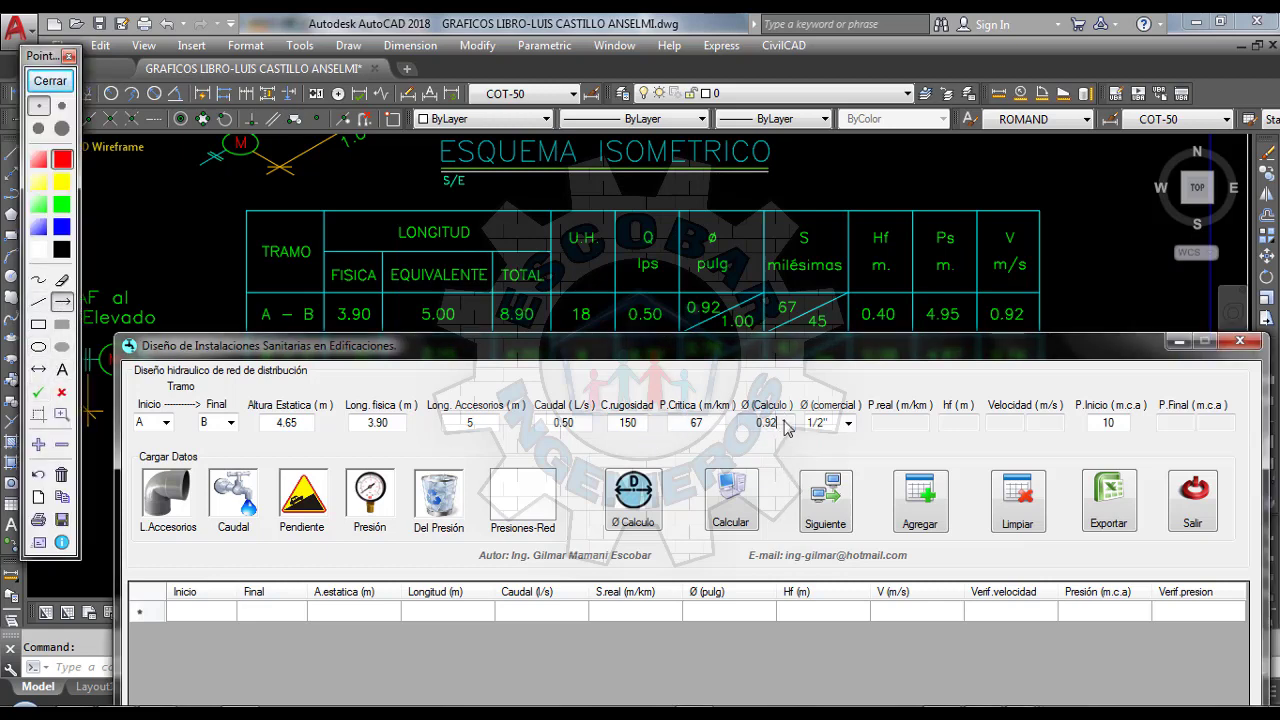
drag(778, 410, 690, 325)
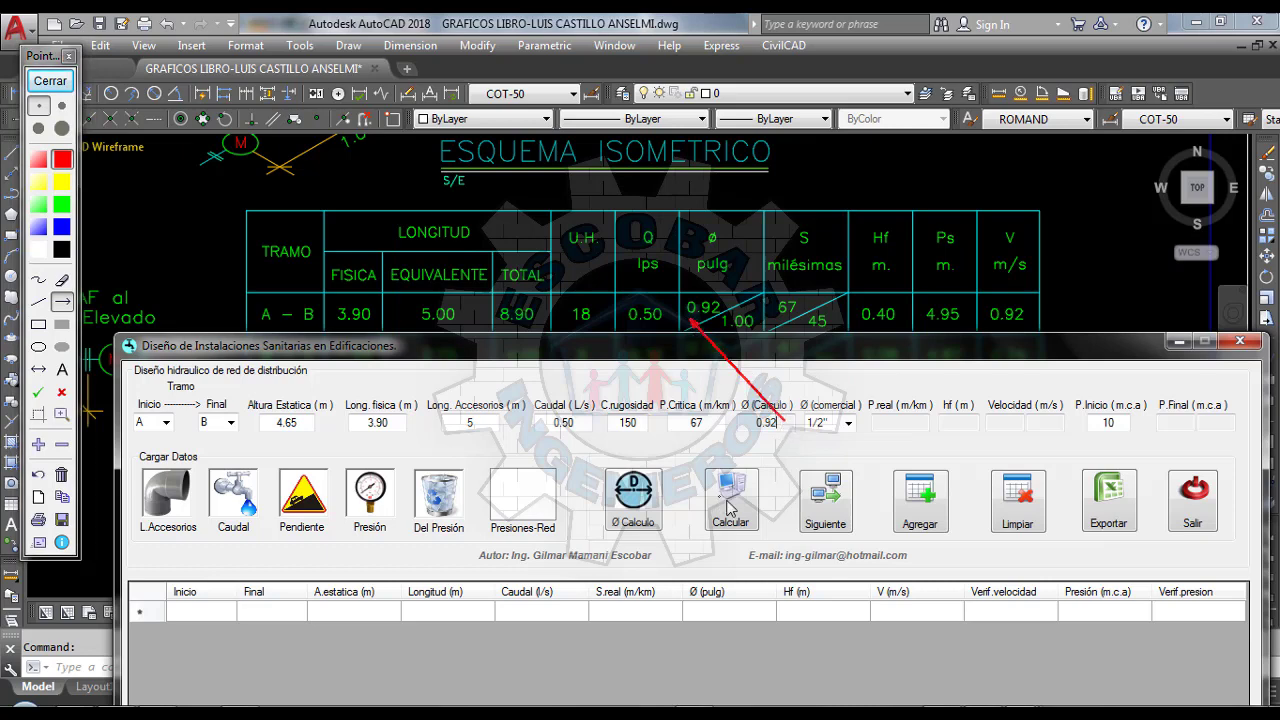
click(50, 80)
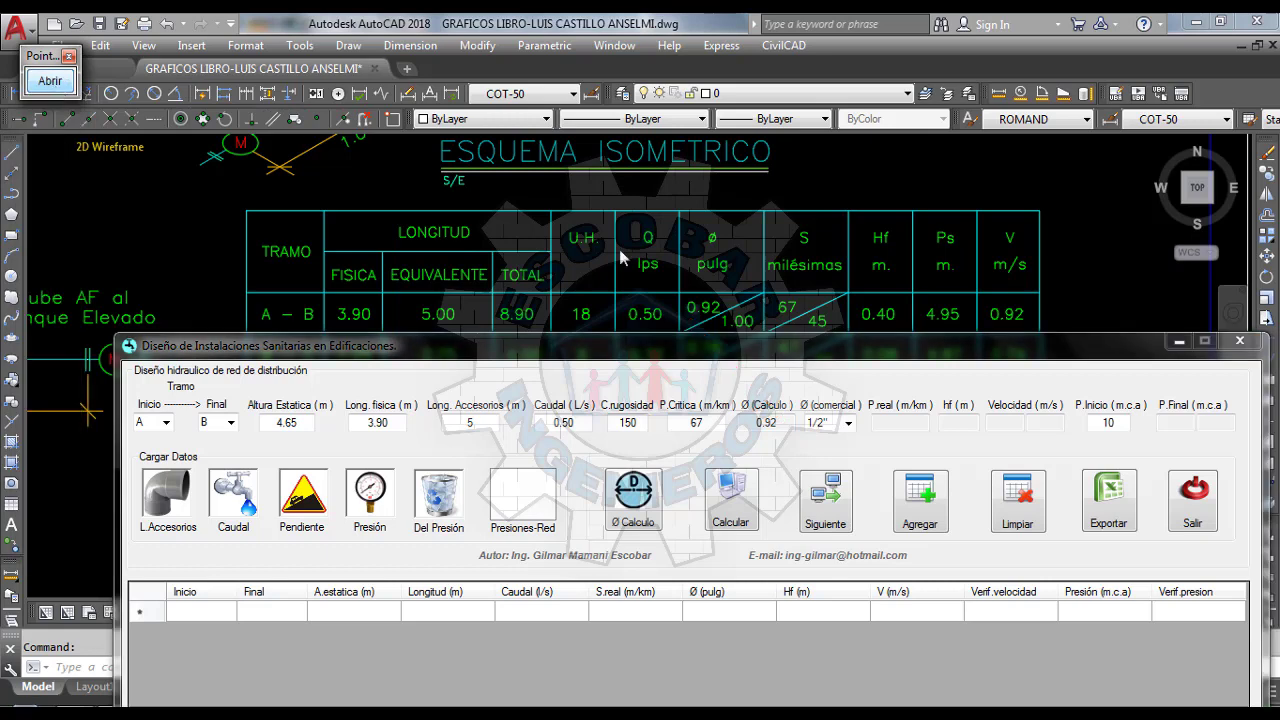
Set the commercial diameter of segment A–B to 1" and calculate its real slope, head loss, velocity and final pressure
click(780, 425)
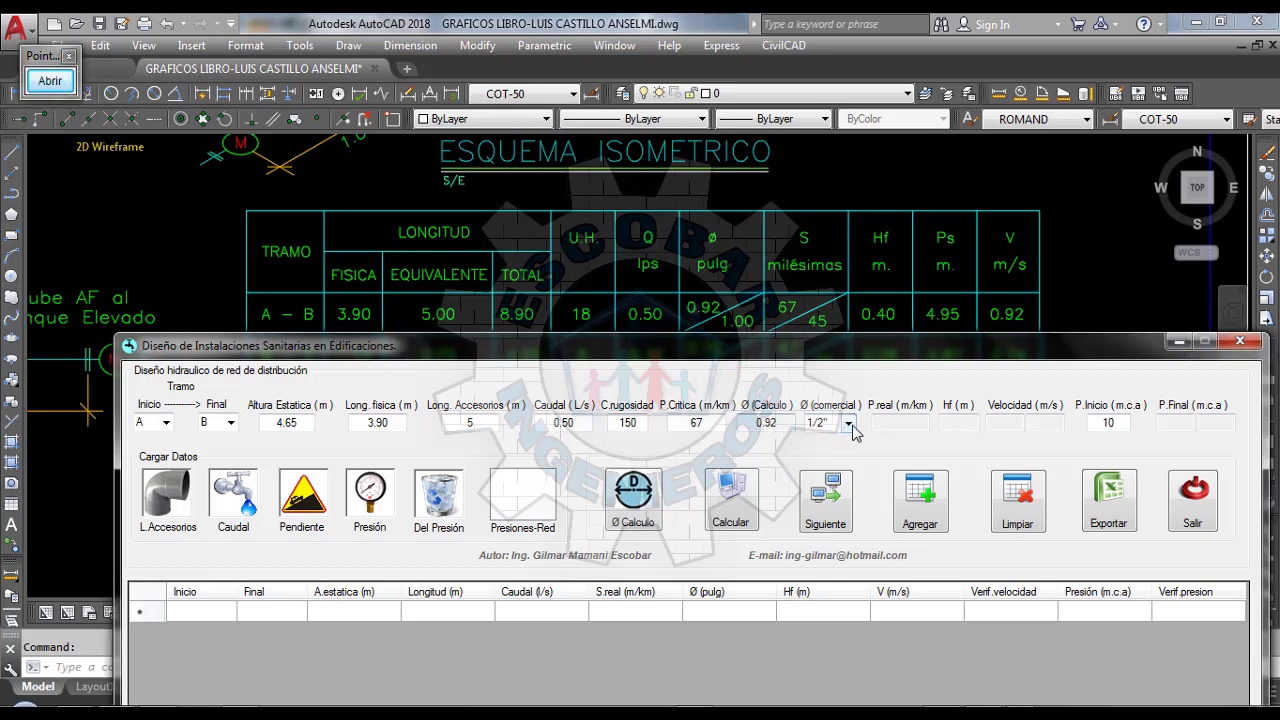
click(848, 423)
click(825, 472)
click(731, 505)
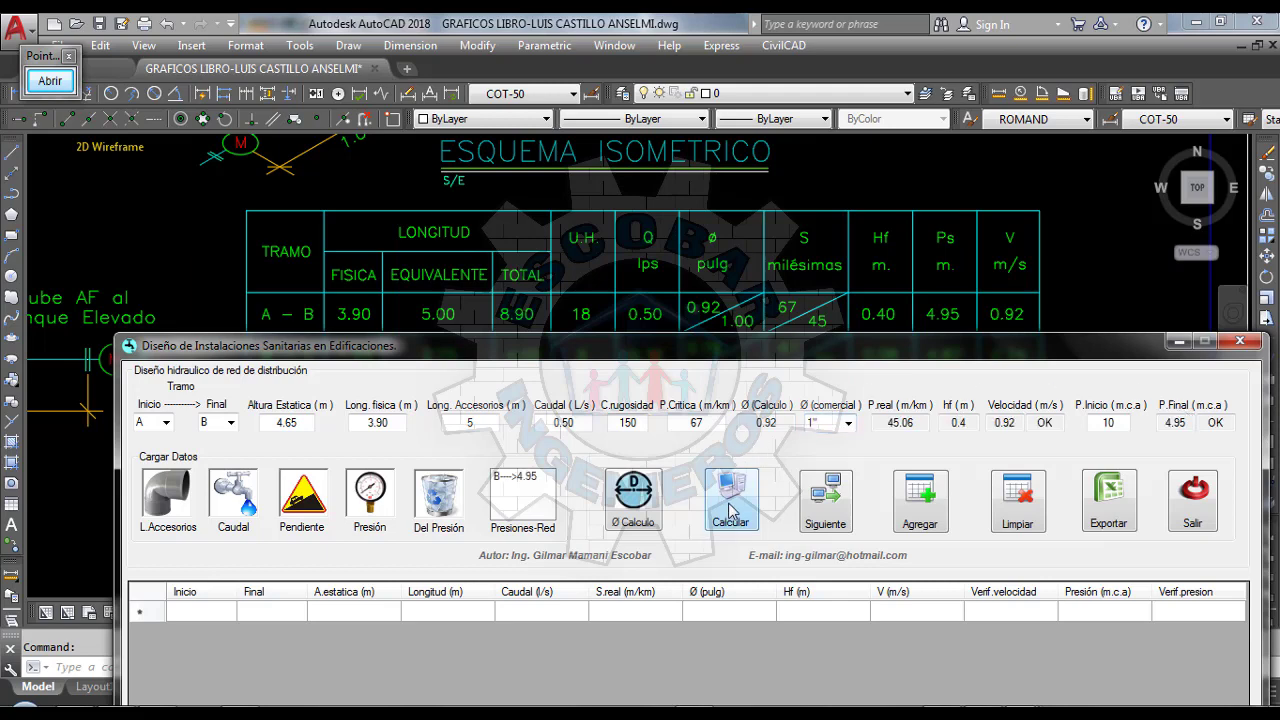
click(968, 422)
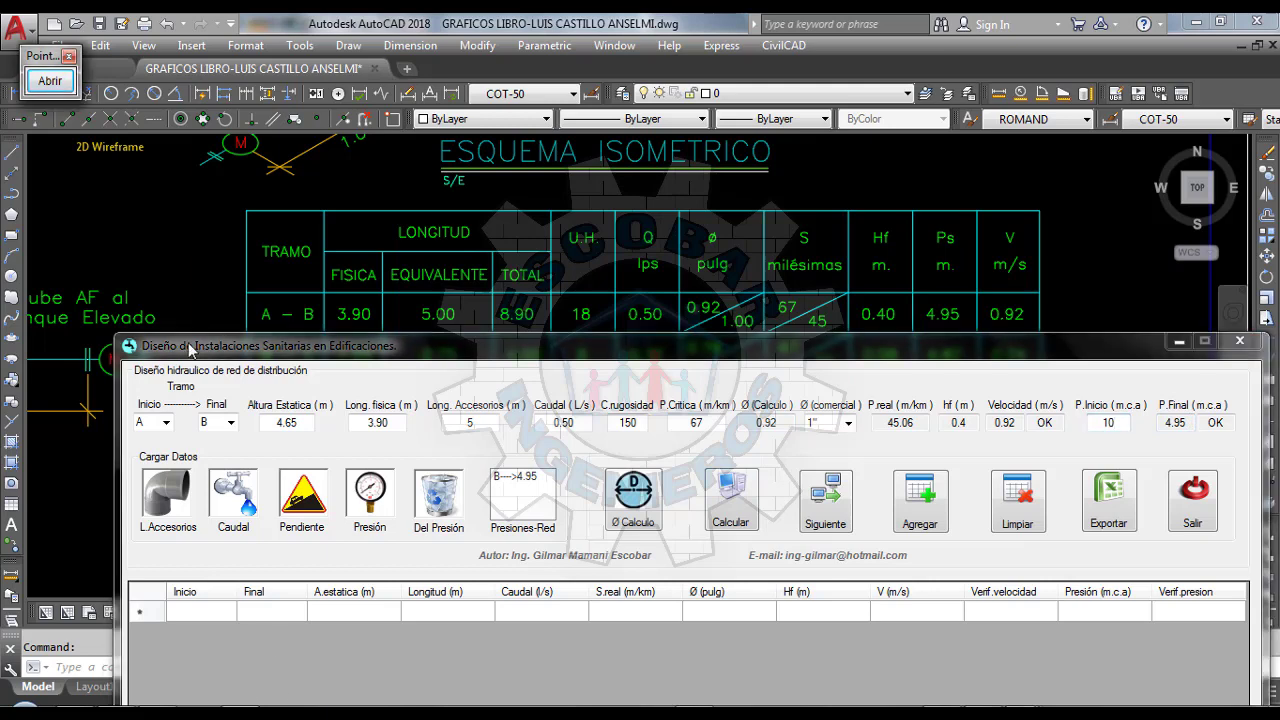
Compare the calculated head loss, velocity and final pressure with the table's A–B row by drawing temporary red arrows between them
click(50, 80)
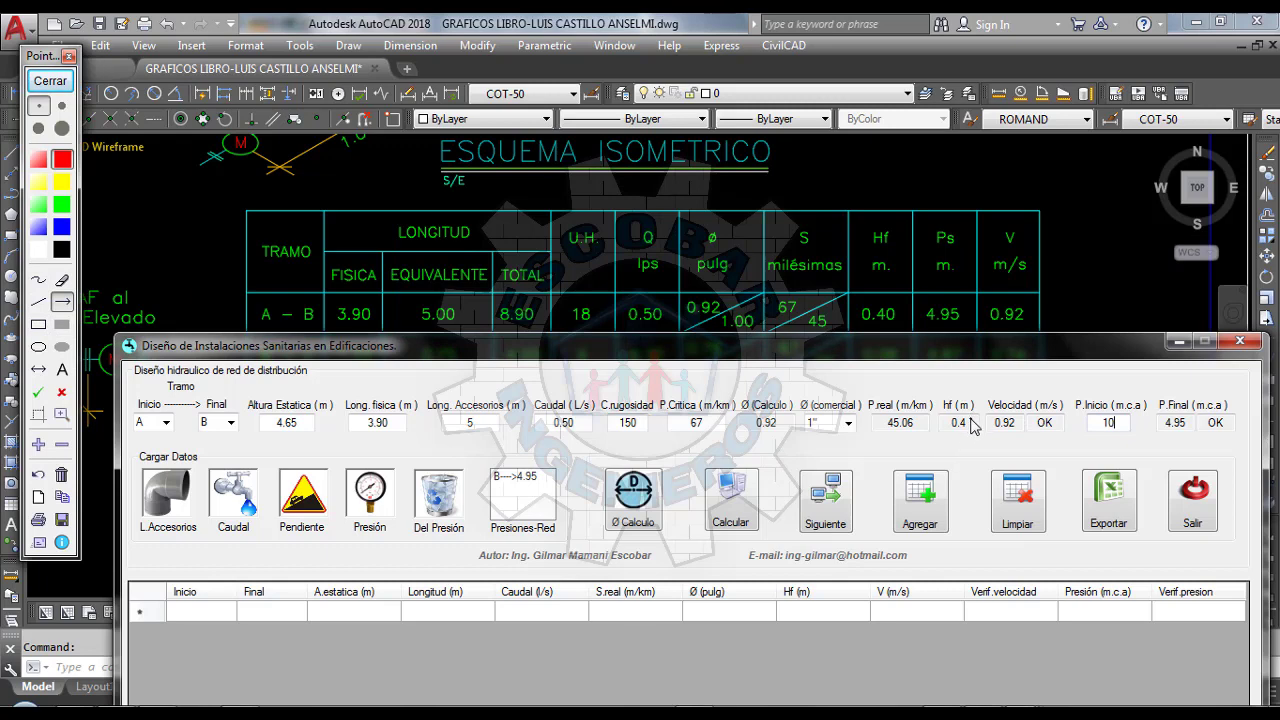
mouse_move(970, 425)
mouse_down()
mouse_move(909, 371)
mouse_move(888, 318)
mouse_move(891, 336)
mouse_up()
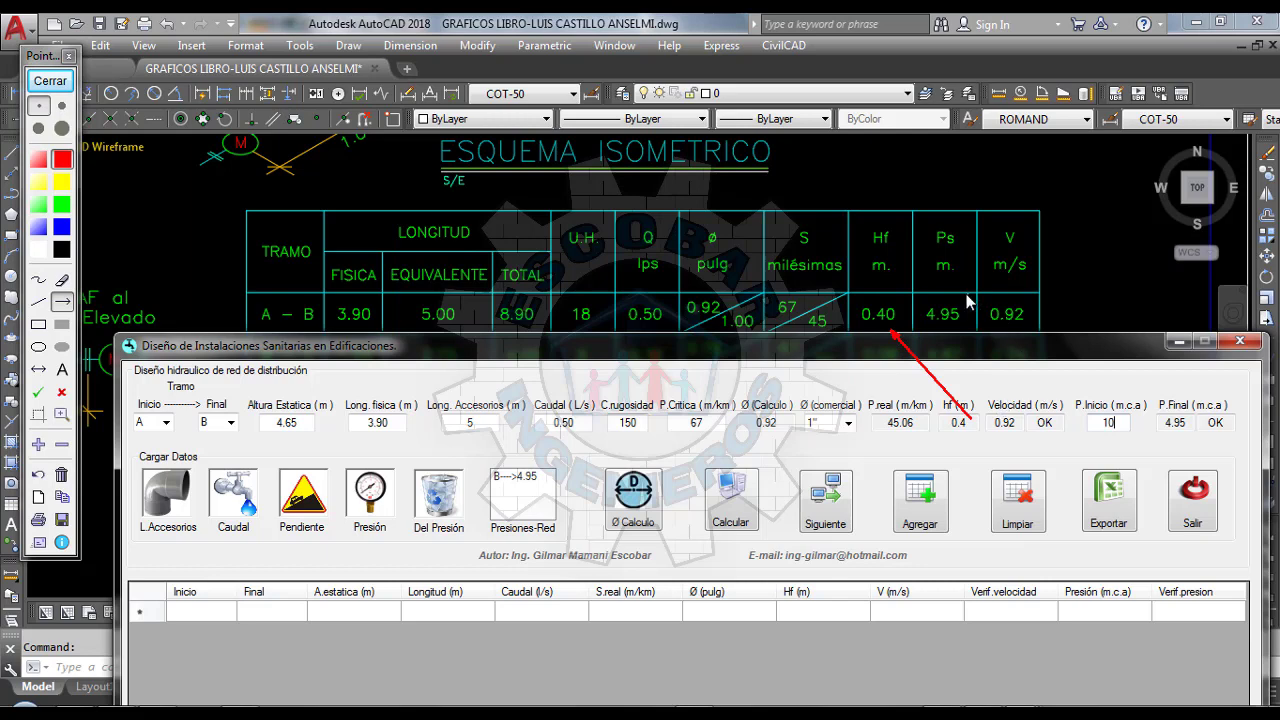
drag(1016, 412, 1033, 328)
drag(1188, 425, 947, 333)
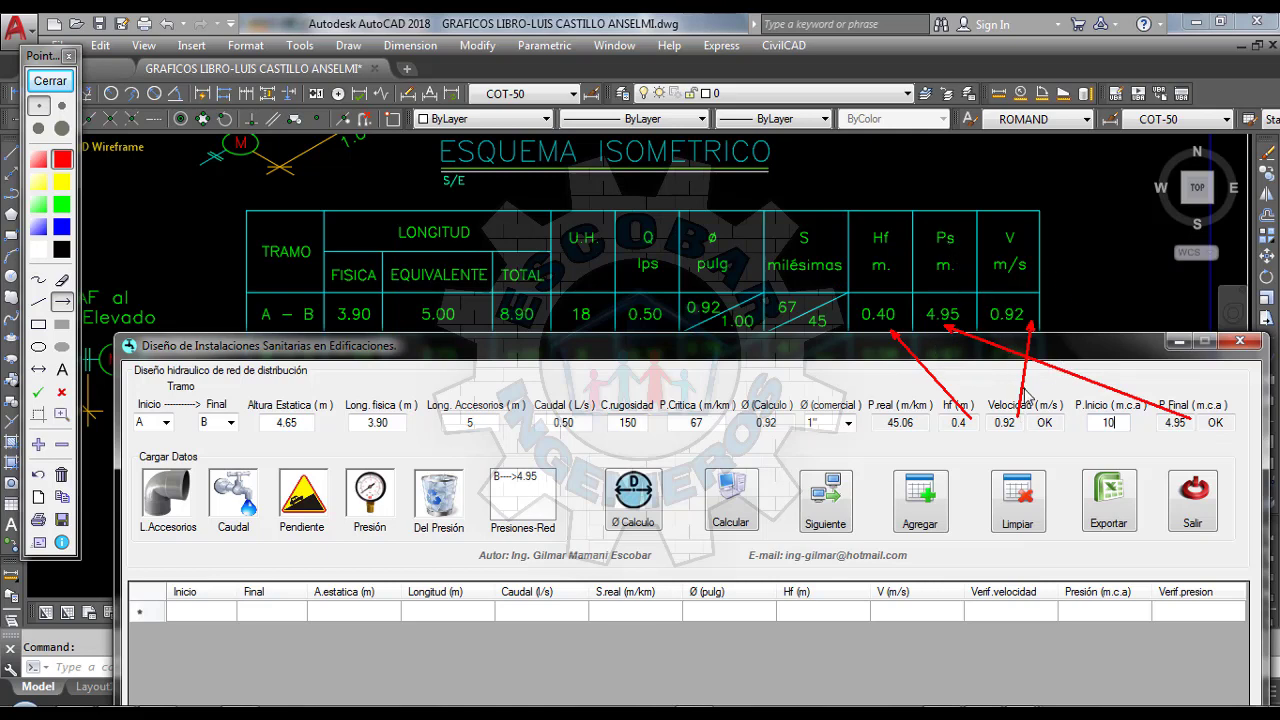
click(50, 84)
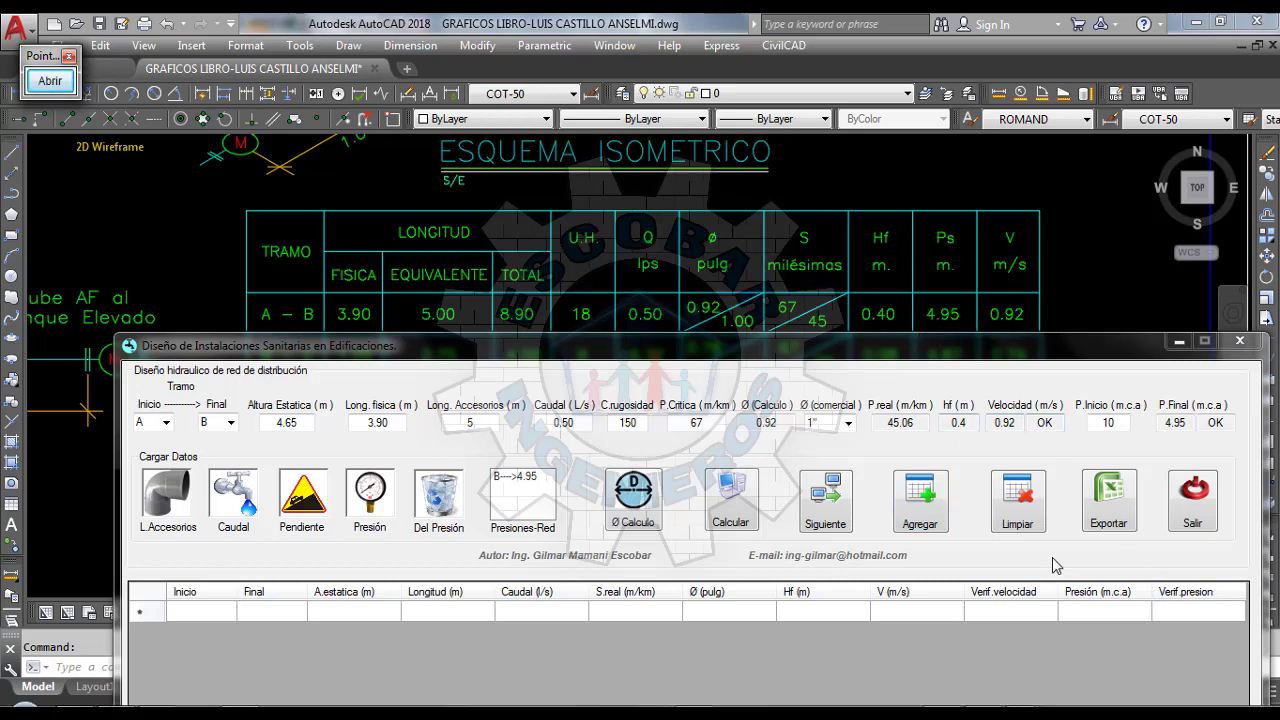
Add the calculated segment A–B to the results grid
click(928, 512)
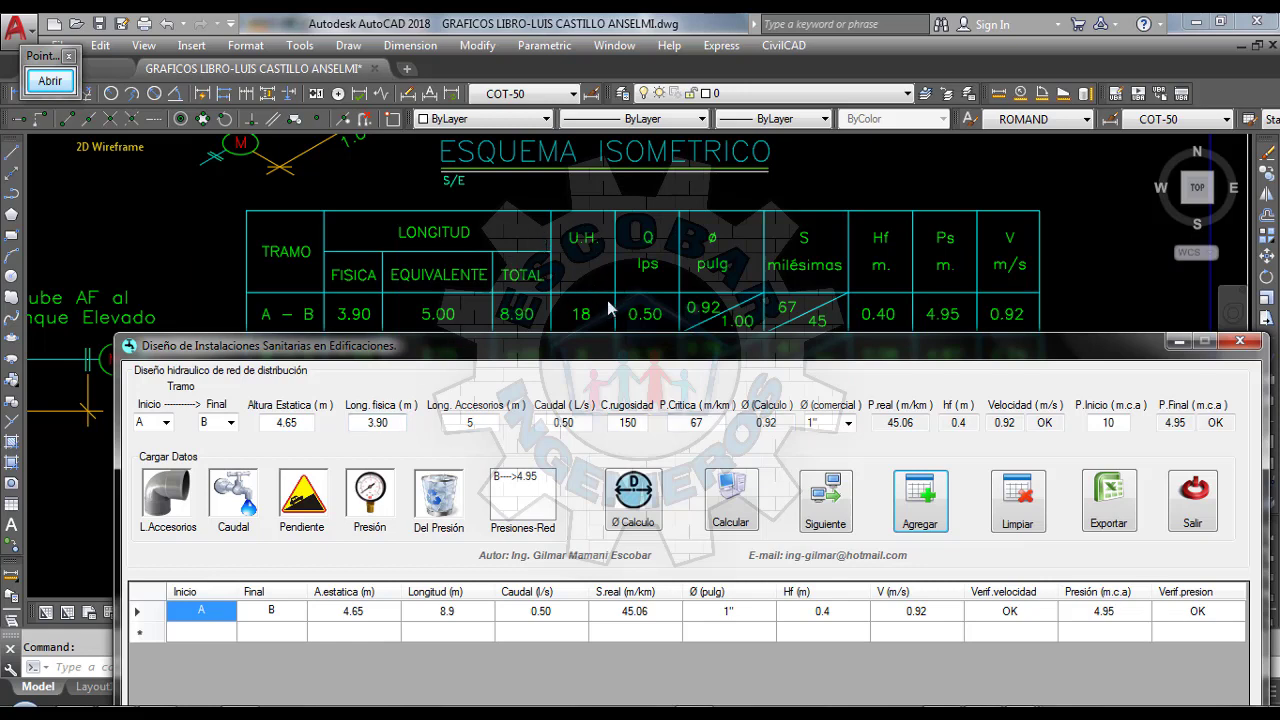
Examine the drawing's results table and place the sanitary design window just below its B–C row
click(649, 206)
scroll(560, 260, down, 2)
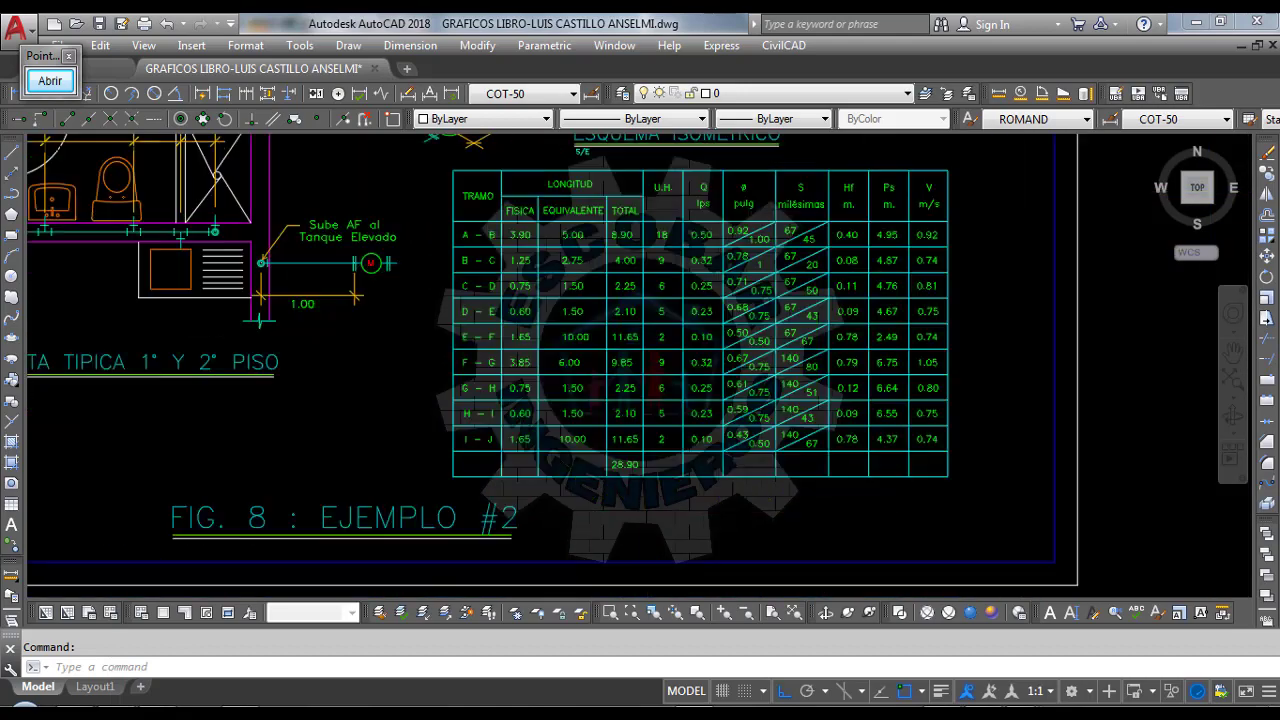
scroll(526, 292, up, 4)
scroll(526, 292, up, 3)
scroll(470, 265, down, 3)
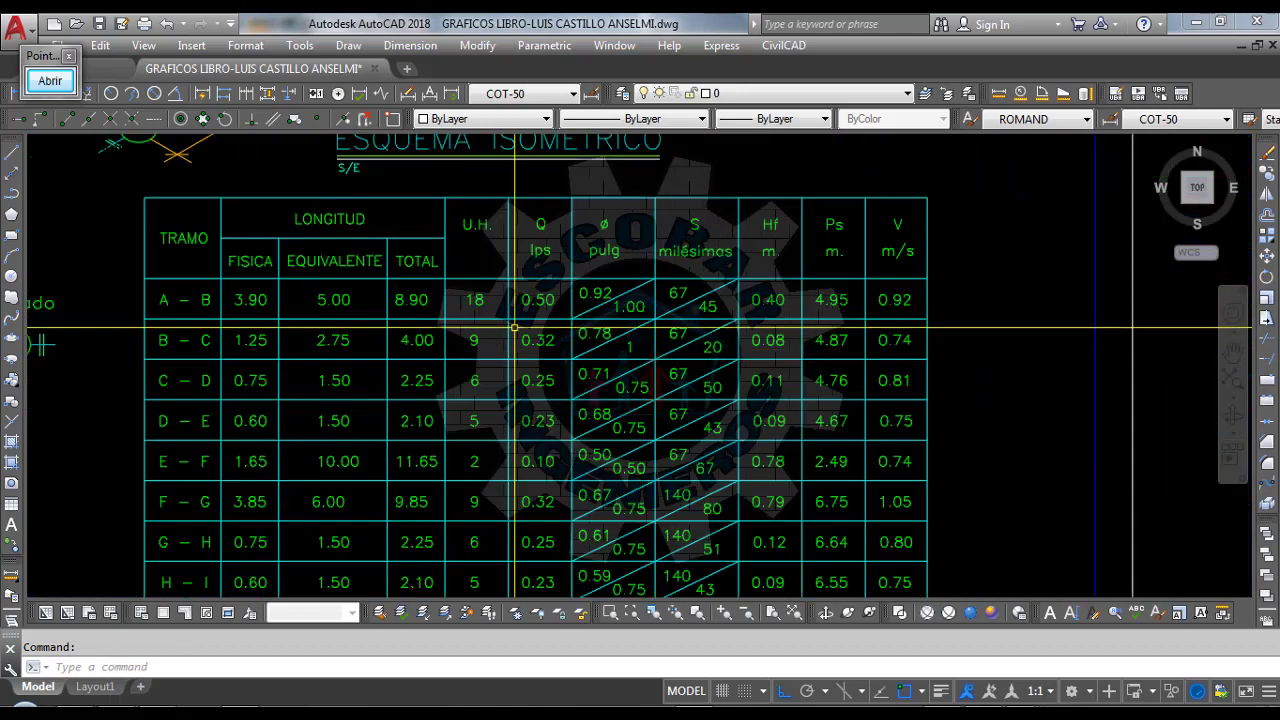
scroll(400, 334, up, 3)
scroll(363, 355, down, 3)
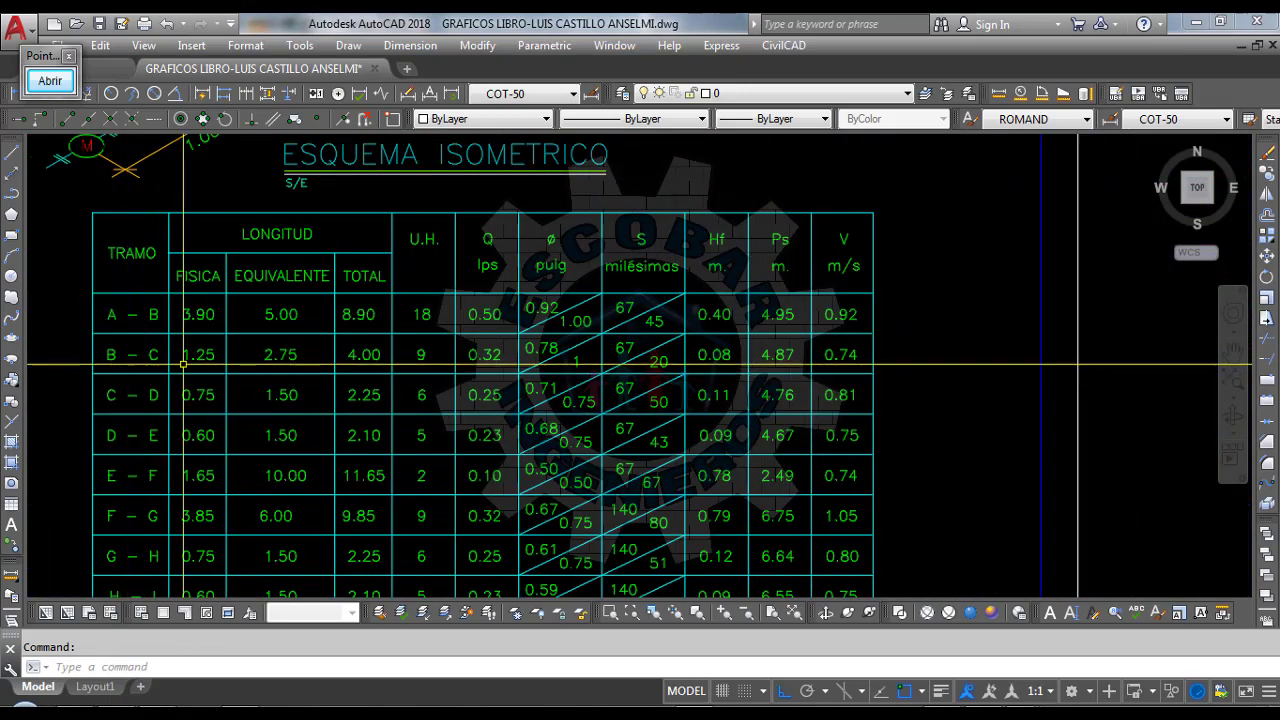
click(1150, 625)
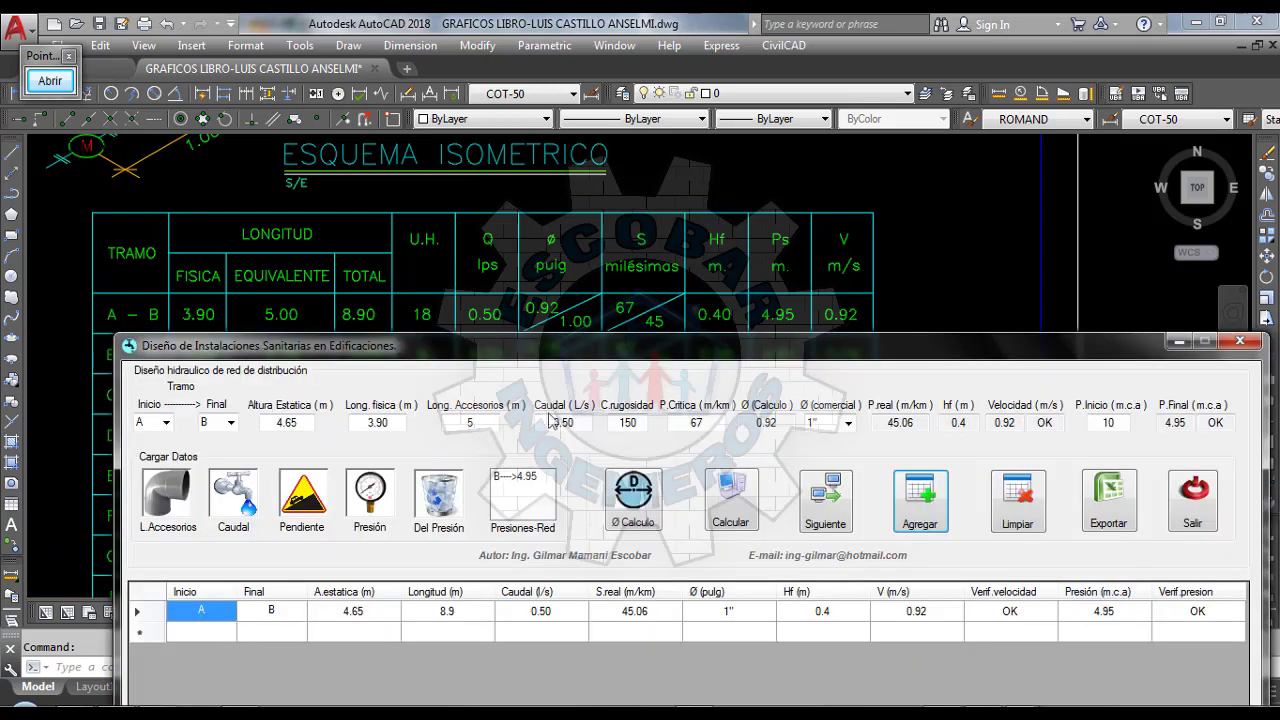
drag(409, 341, 383, 380)
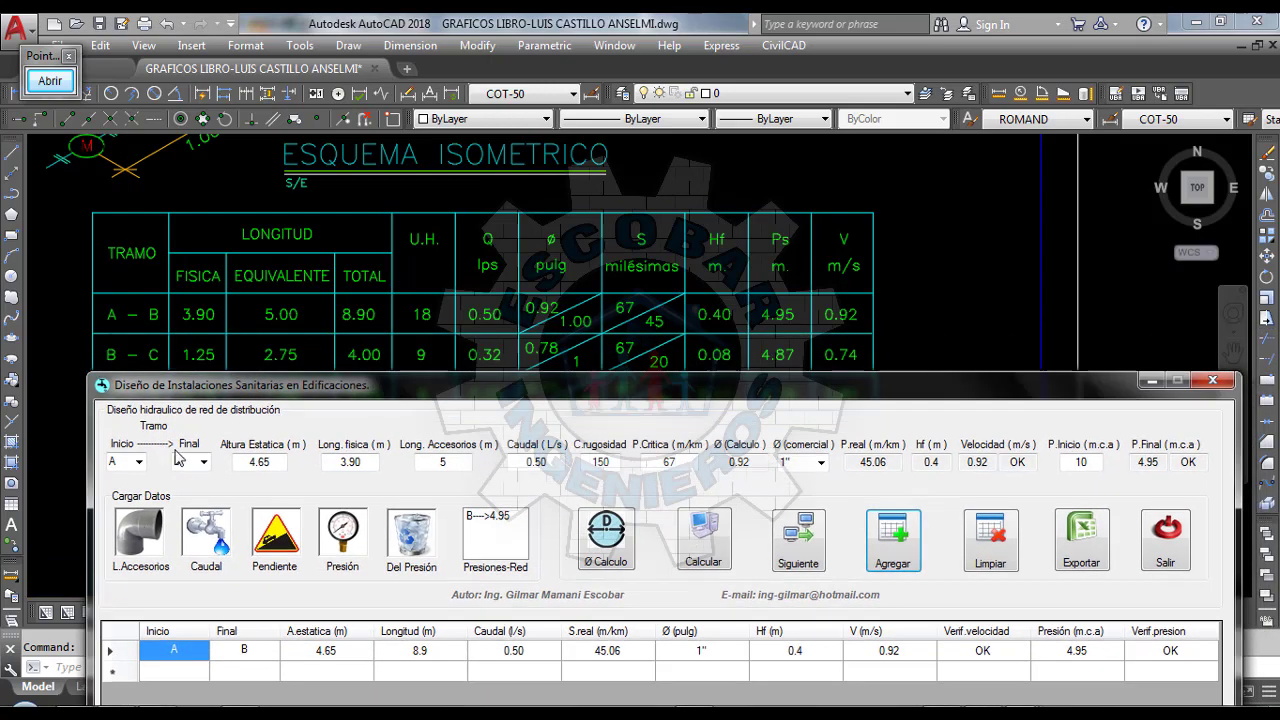
Define the pipe segment as starting at node B and ending at node C
click(139, 461)
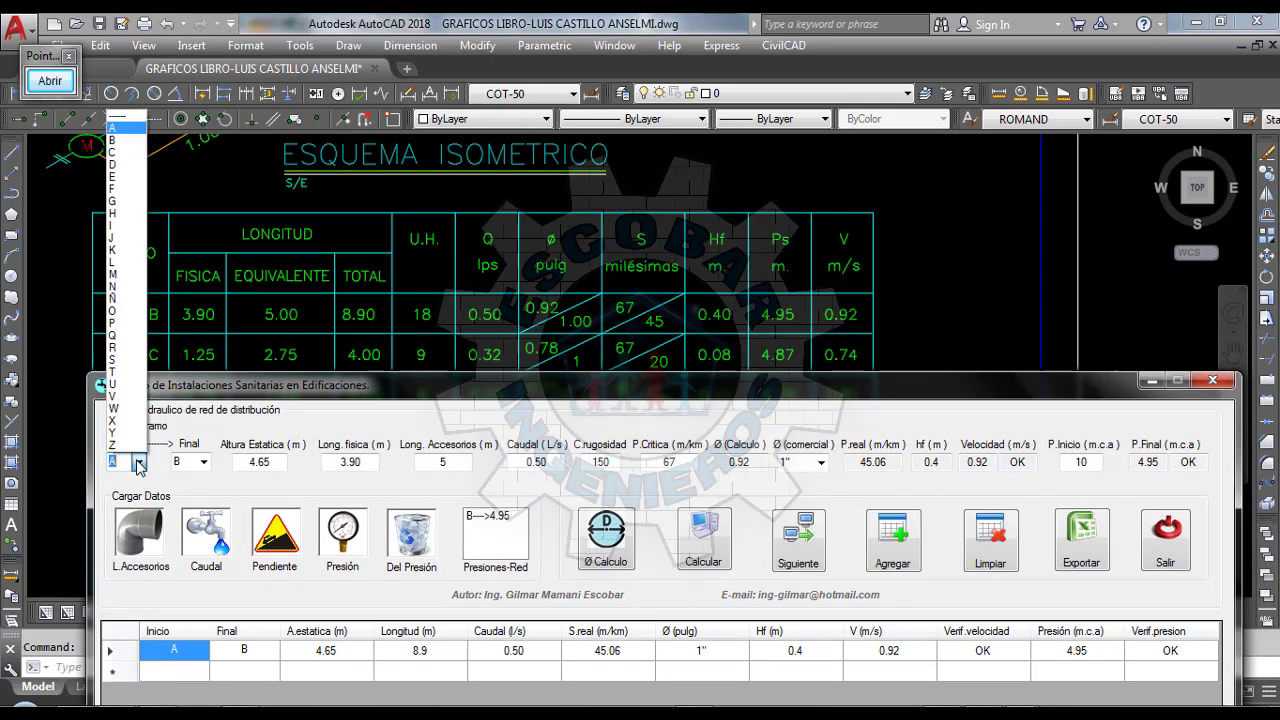
click(114, 140)
click(203, 461)
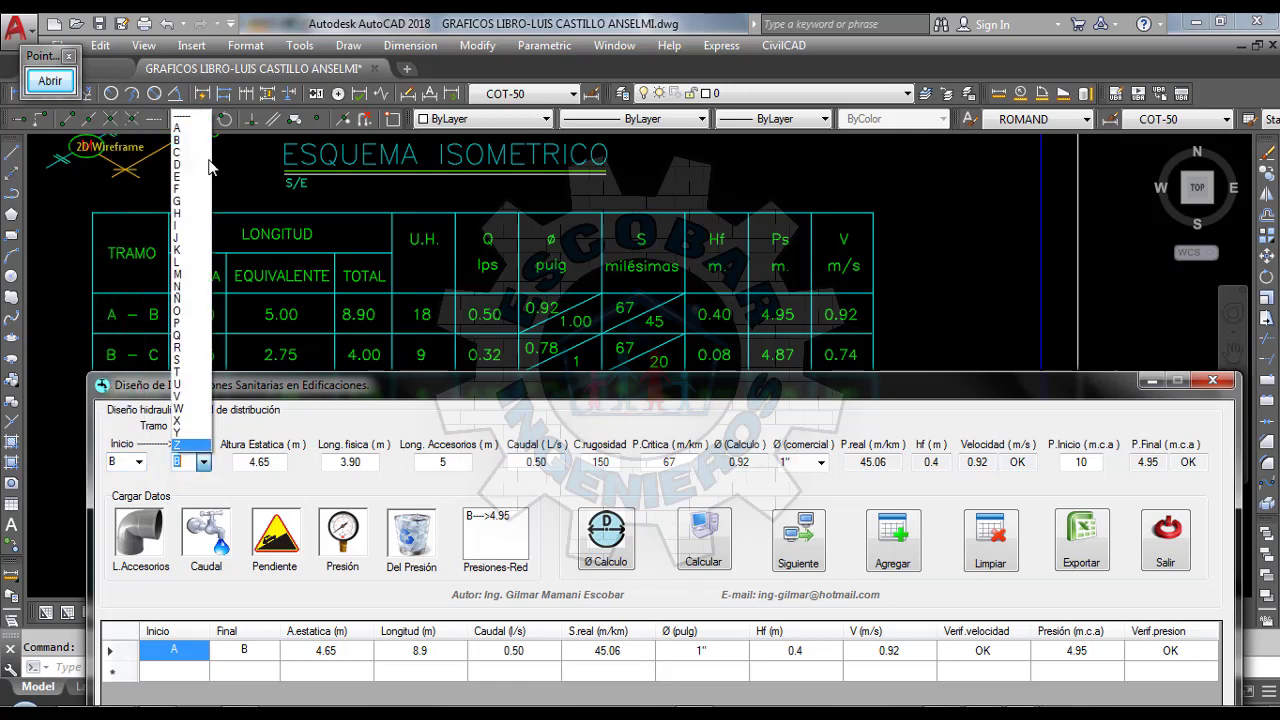
click(205, 152)
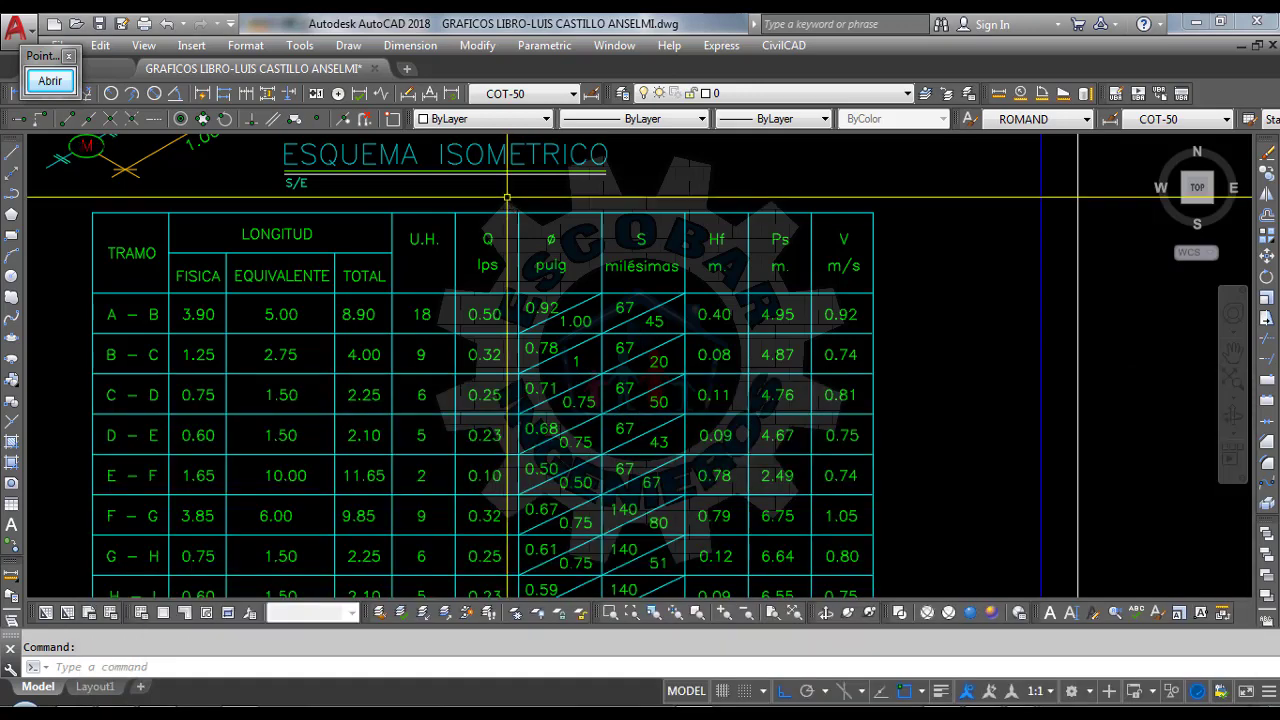
Check the levels of nodes B and C in the isometric drawing and set the segment's static height to 0 m
scroll(500, 380, down, 5)
scroll(500, 380, up, 5)
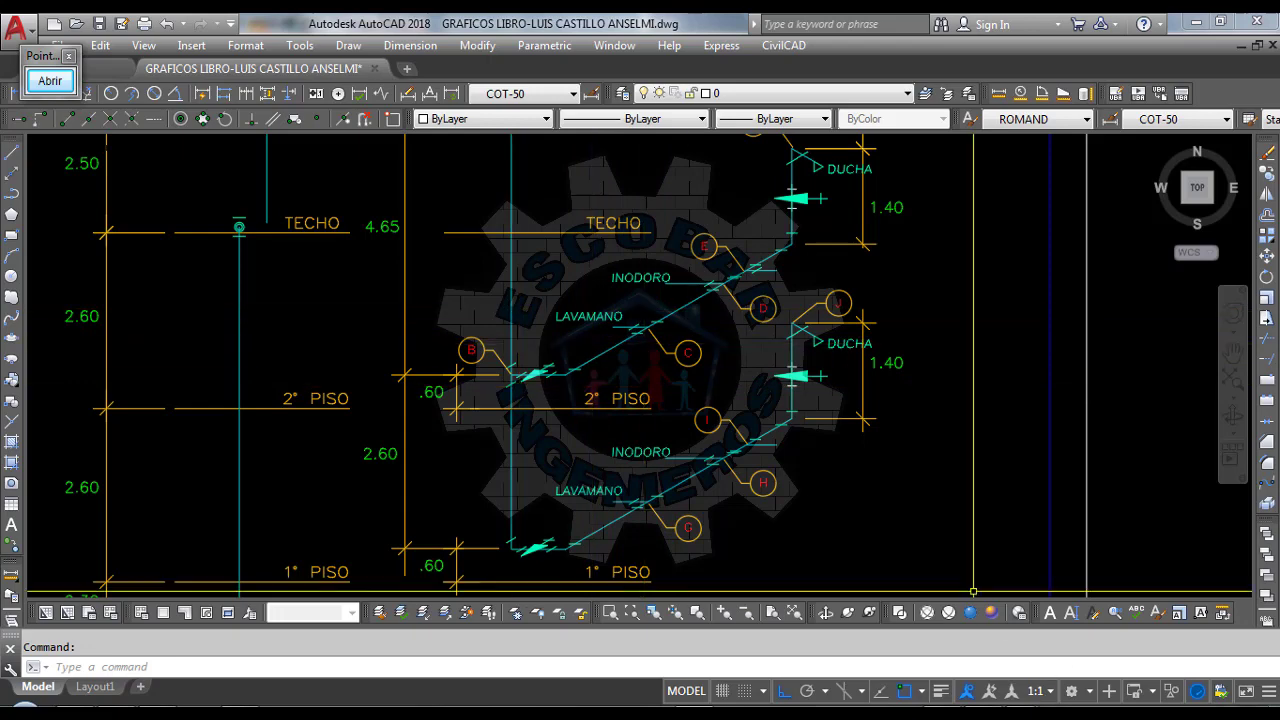
mouse_move(973, 715)
click(1143, 614)
double_click(258, 462)
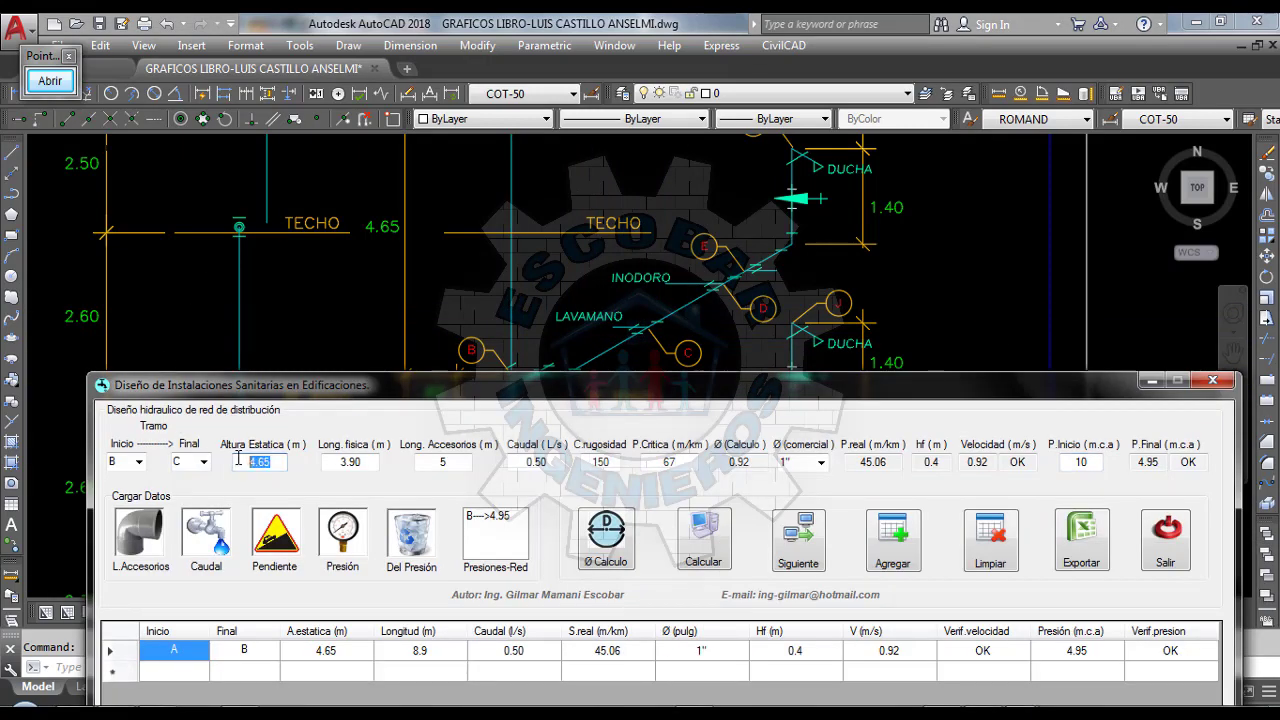
text(0)
Set segment B–C's physical length to 1.25 m and its fittings length to 2.75 m from the drawing's table
click(417, 323)
scroll(417, 323, down, 5)
scroll(417, 323, up, 5)
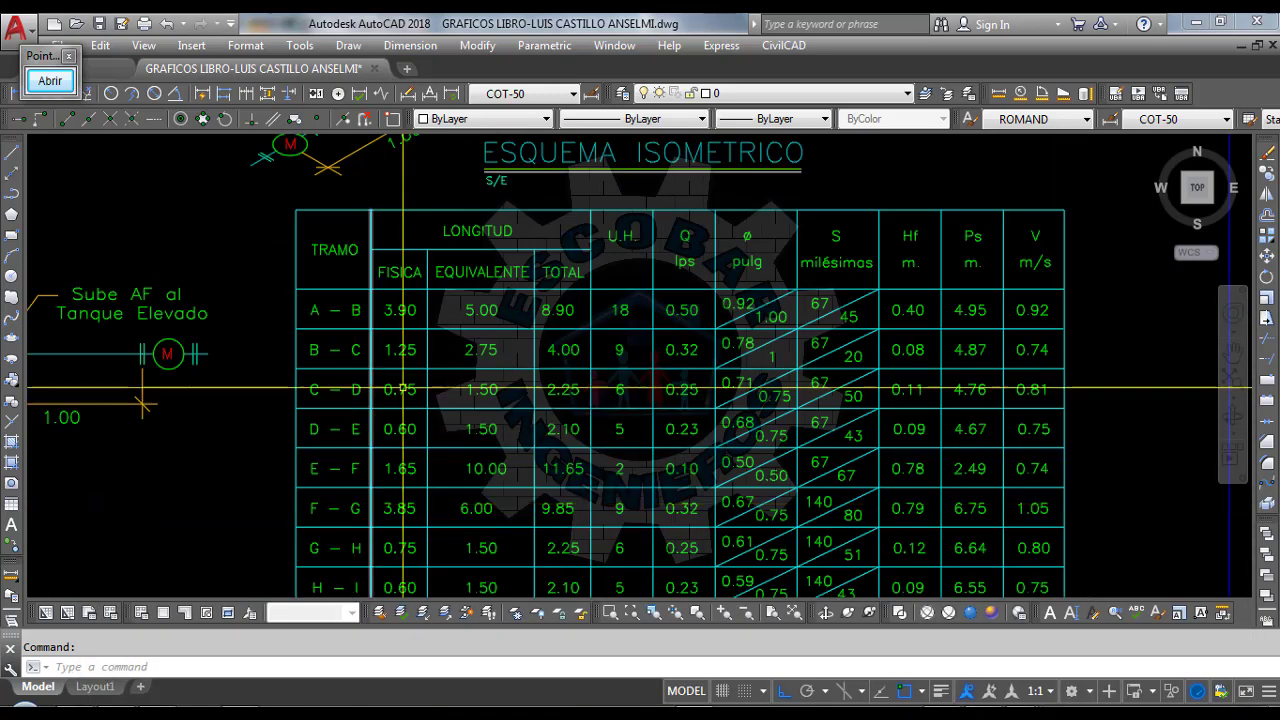
scroll(380, 340, down, 2)
scroll(363, 352, up, 2)
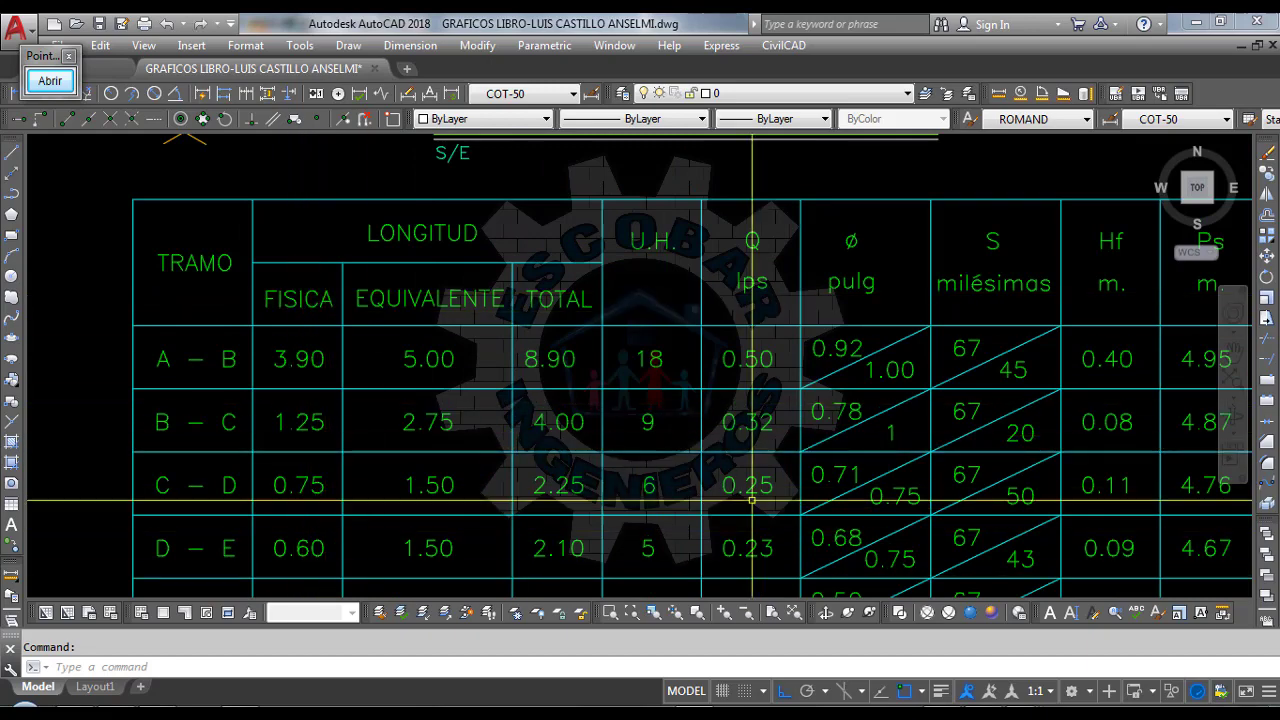
click(1098, 614)
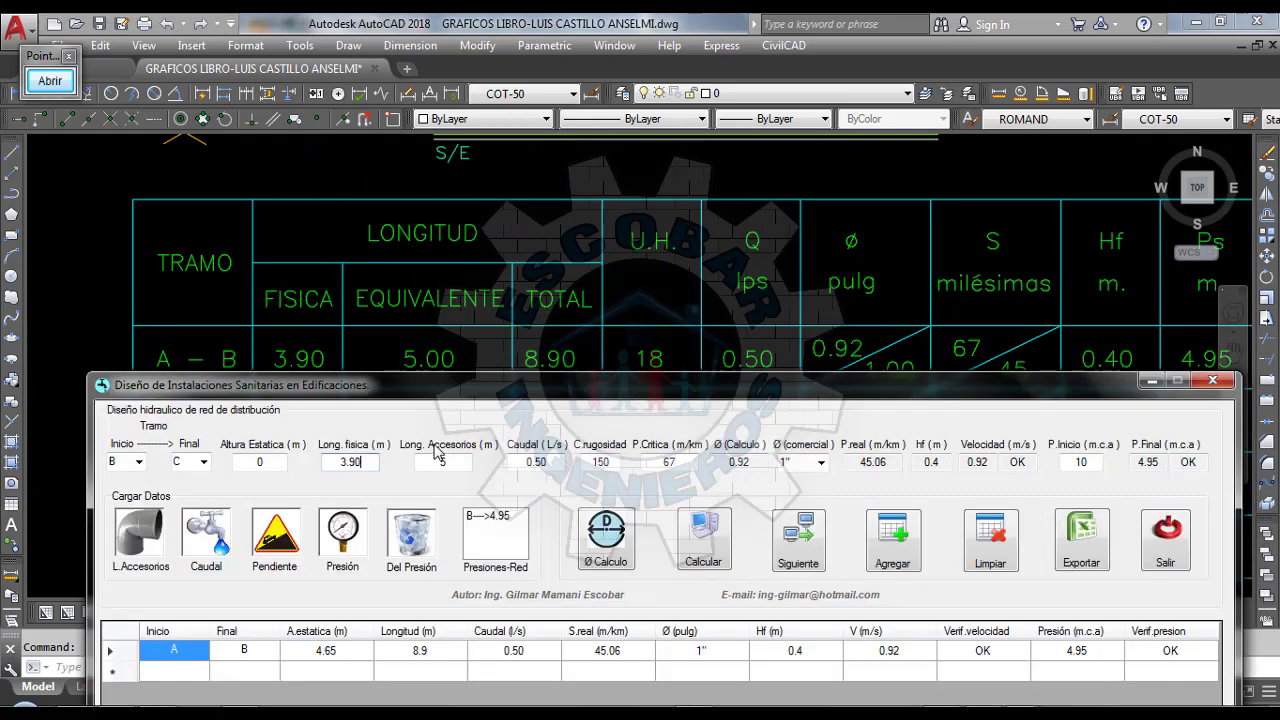
drag(401, 404, 412, 484)
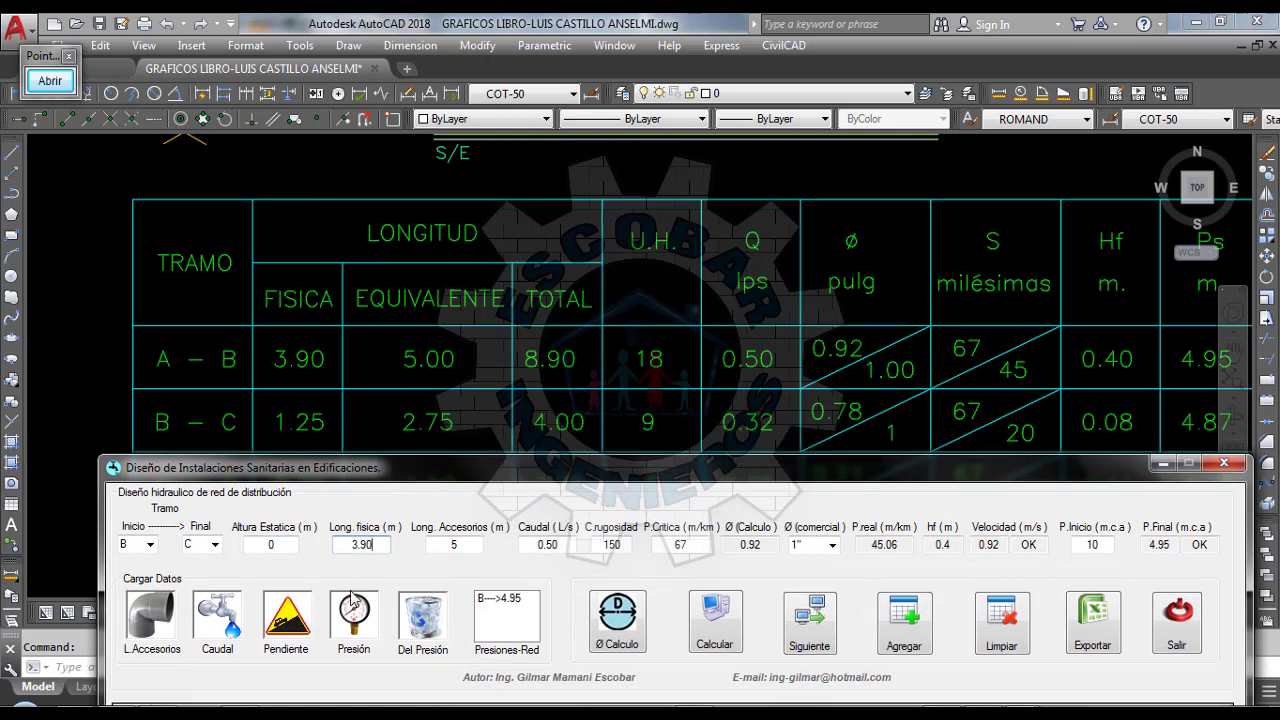
drag(382, 544, 339, 544)
text(1.25)
click(458, 545)
drag(464, 549, 437, 550)
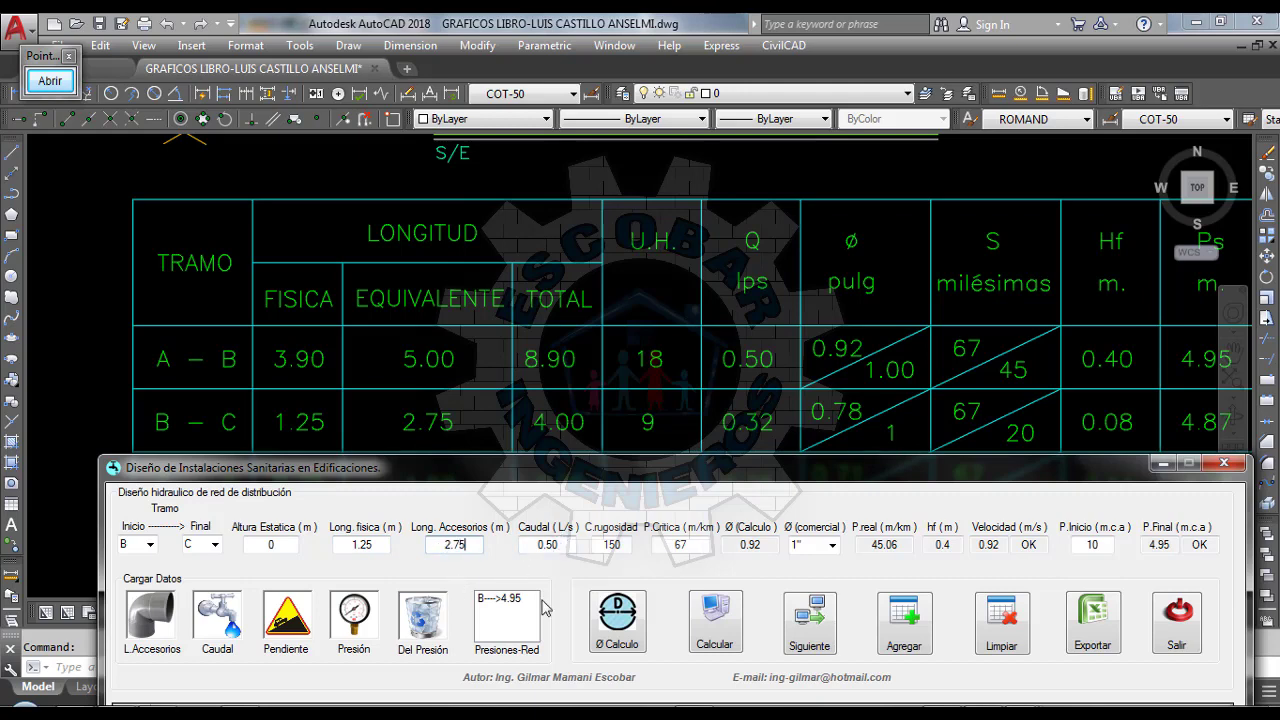
Set the flow of segment B–C to 0.32 L/s
click(562, 545)
drag(561, 547, 517, 544)
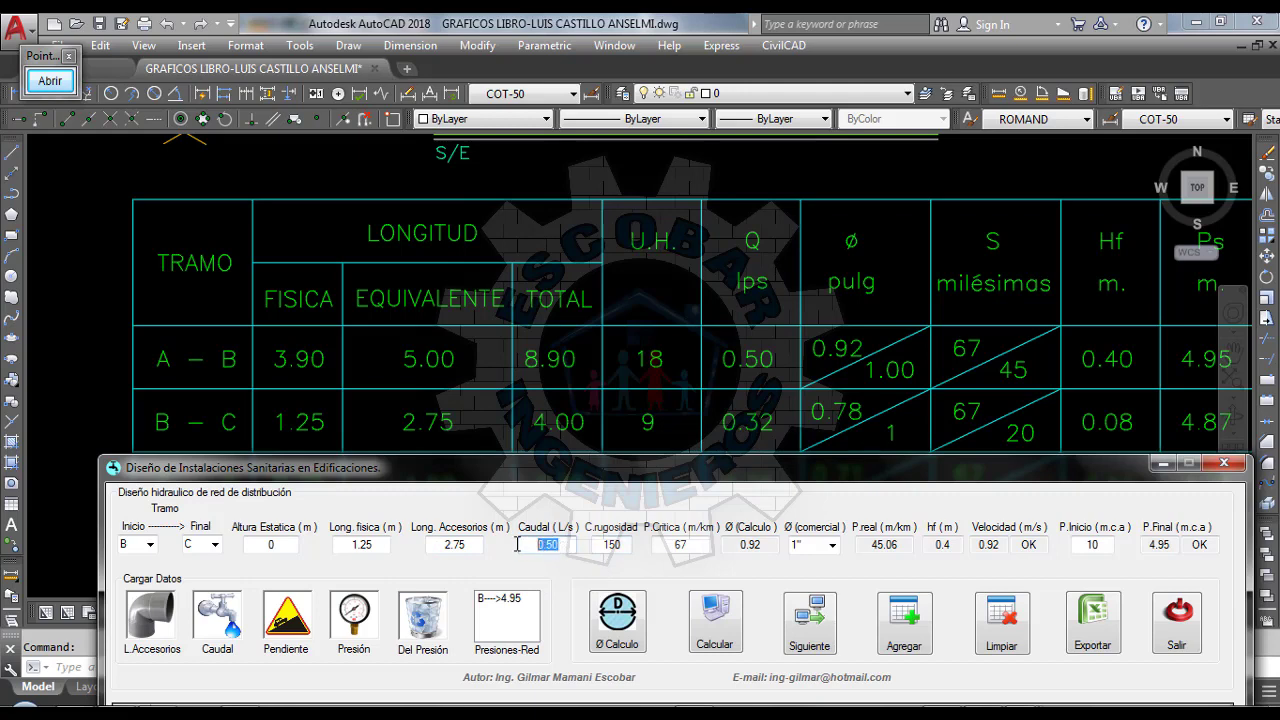
text(0.32)
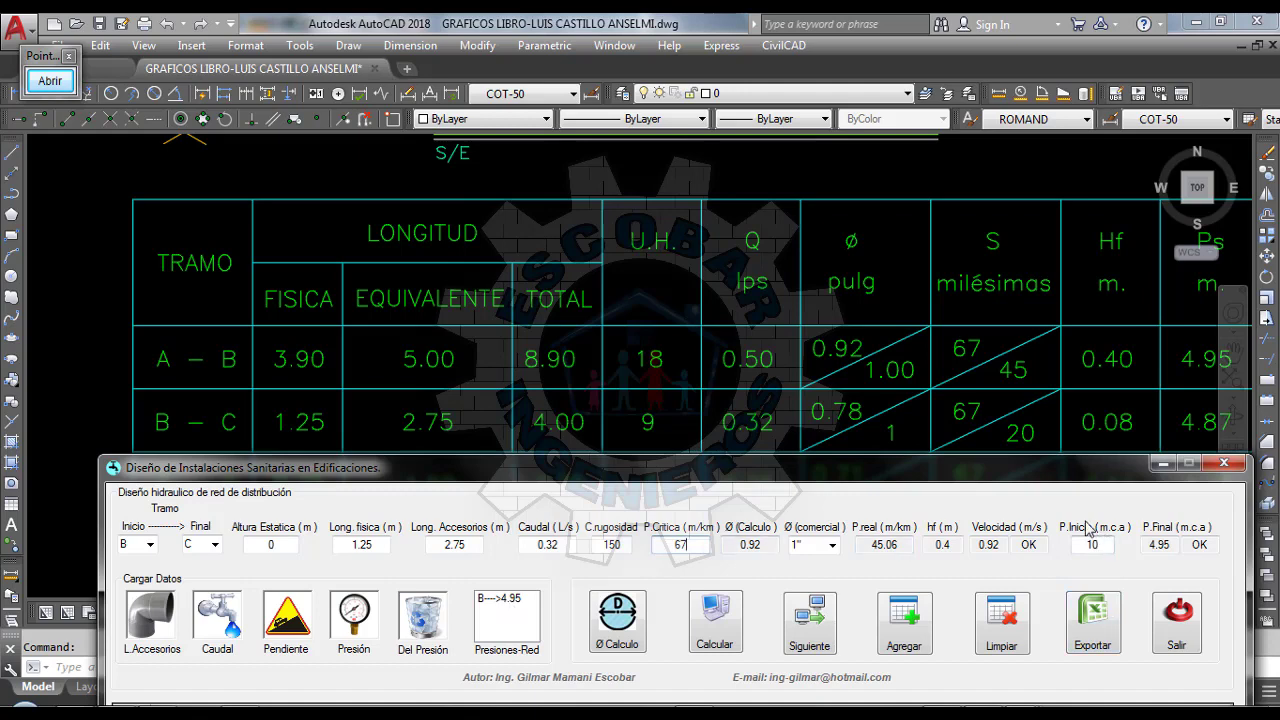
Load node B's stored pressure of 4.95 as segment B–C's initial pressure and calculate the theoretical diameter
click(501, 602)
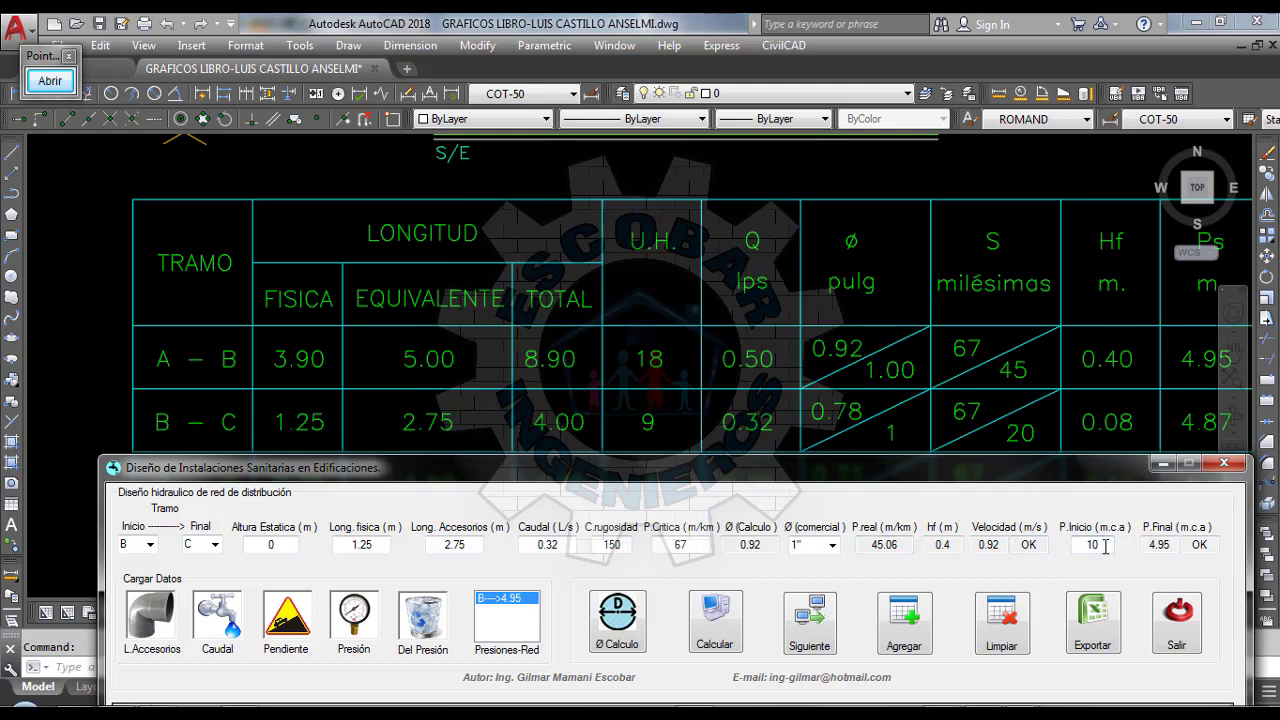
click(358, 628)
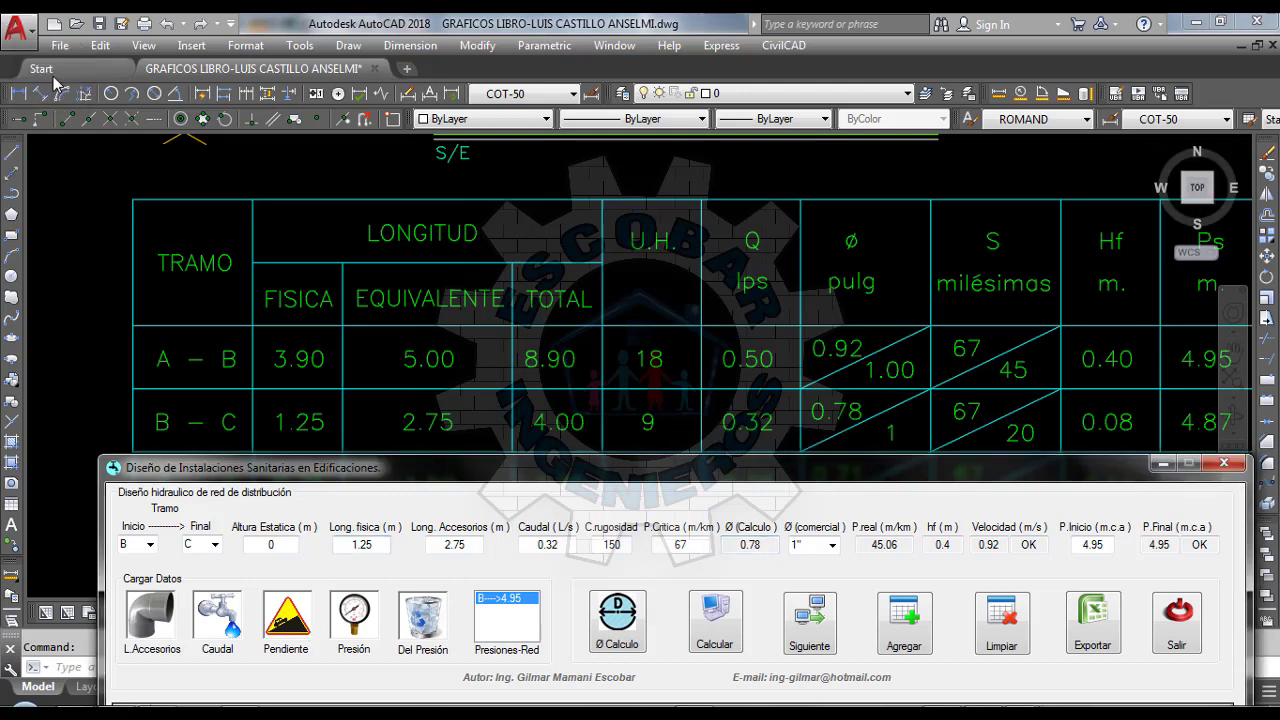
Compare the calculated diameter with the table's B–C row by drawing a temporary red arrow between them
click(50, 80)
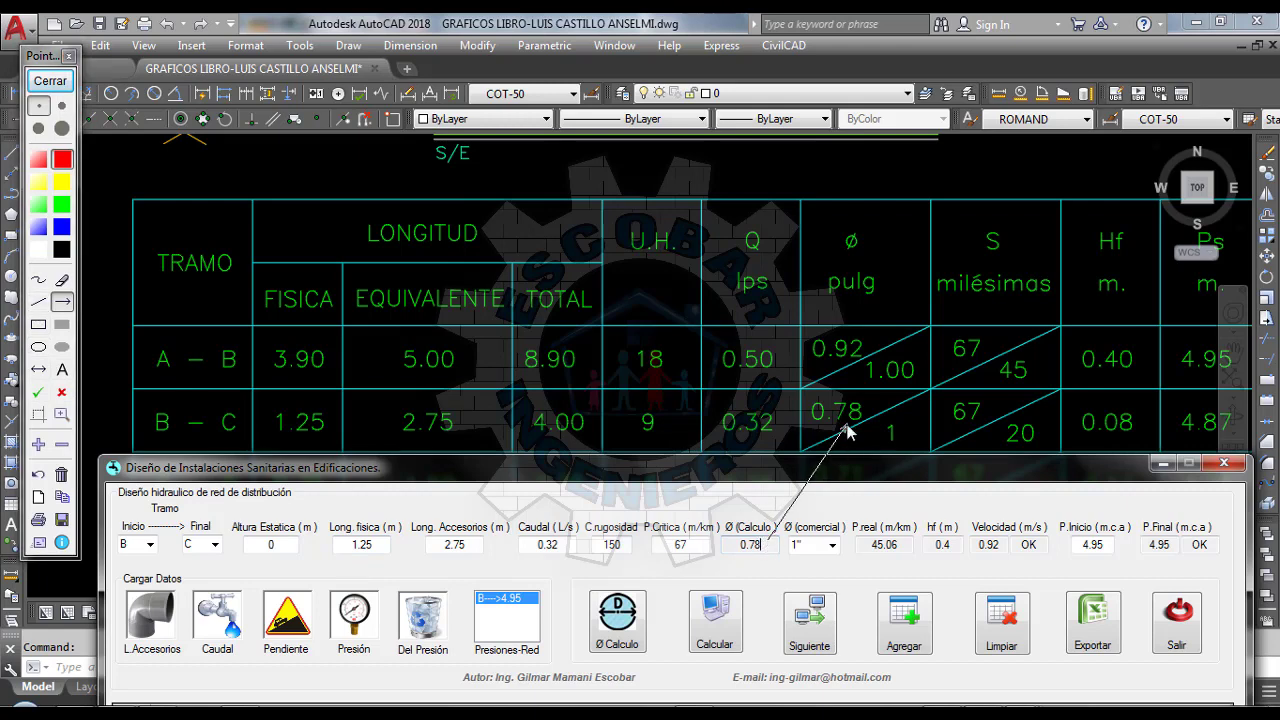
drag(765, 540, 825, 432)
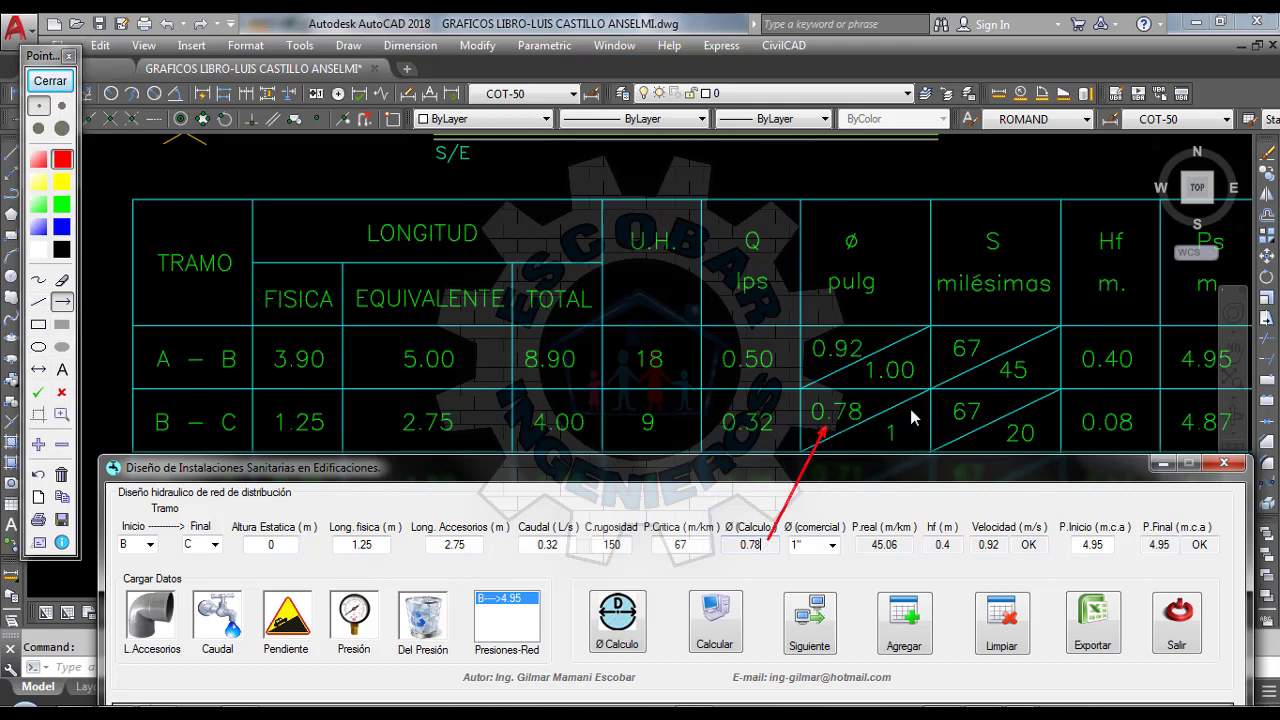
click(50, 80)
Set segment B–C's commercial diameter to 1" and calculate its real slope, head loss, velocity and final pressure
click(832, 545)
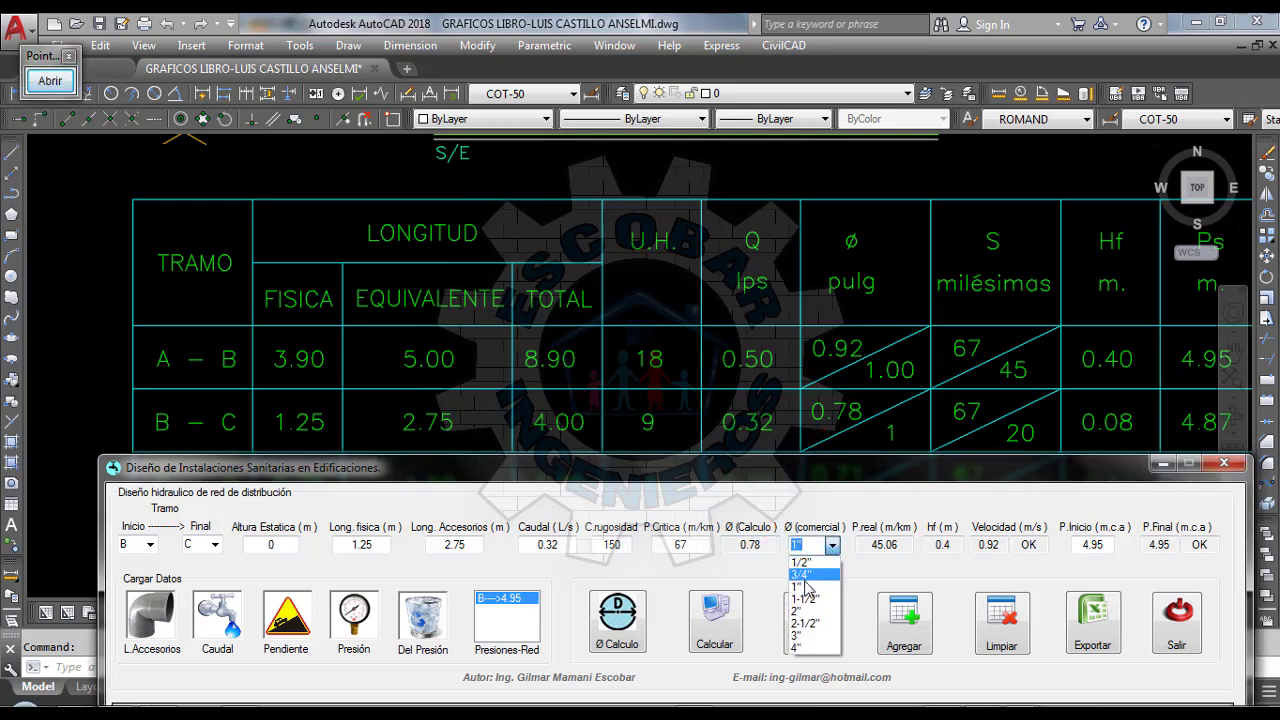
click(826, 587)
click(818, 546)
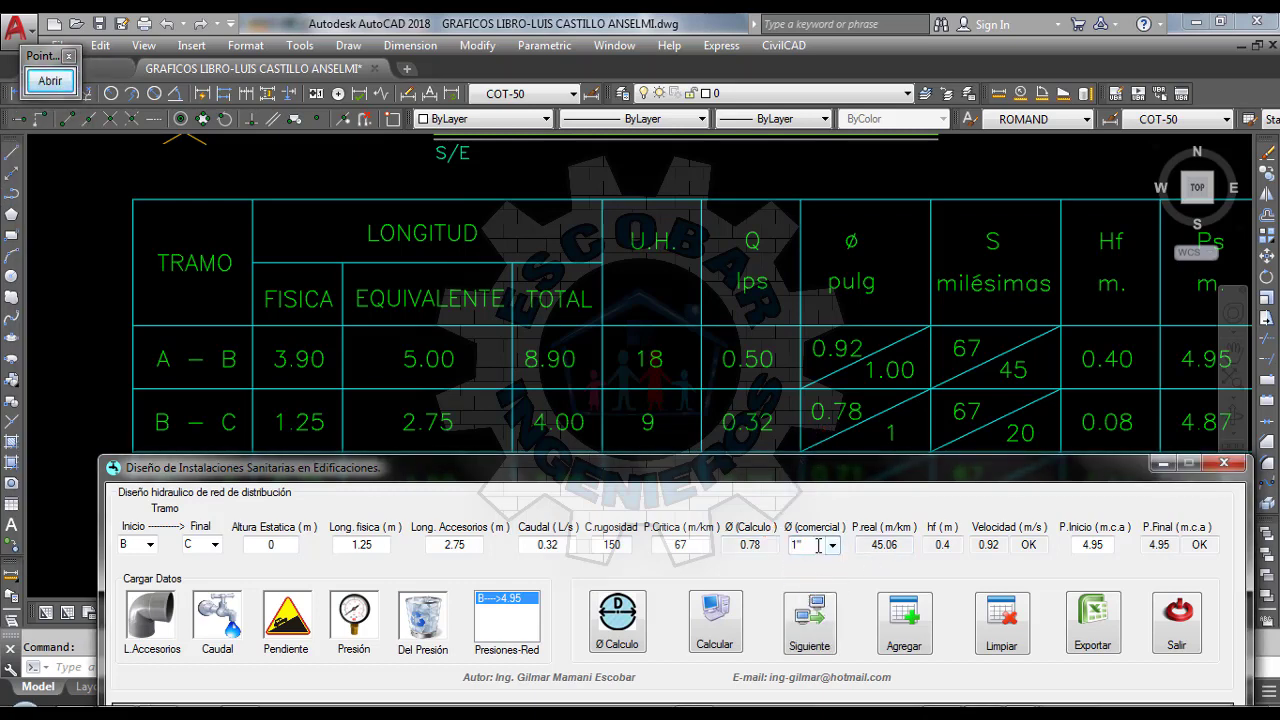
click(904, 544)
click(711, 638)
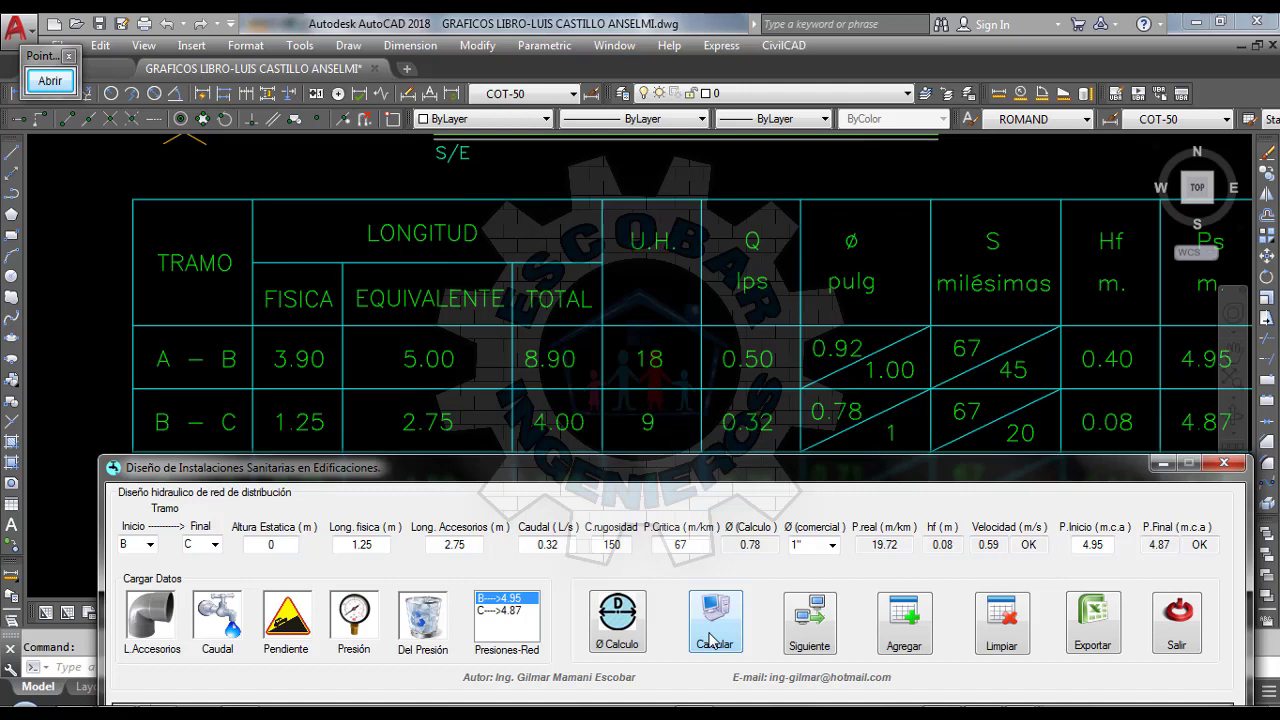
Compare the calculated head loss with the Hf value in the table's B–C row by drawing a temporary red arrow
click(908, 544)
click(616, 300)
scroll(458, 268, down, 2)
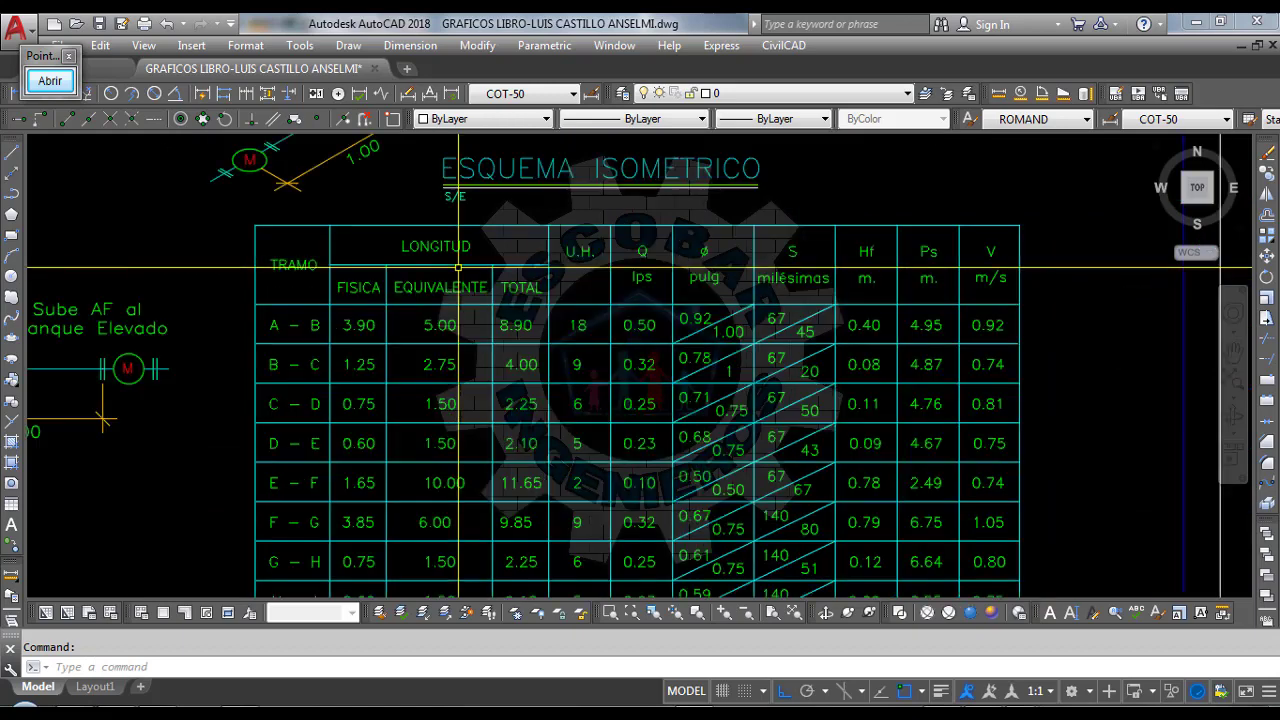
scroll(750, 288, up, 2)
scroll(520, 275, down, 2)
scroll(828, 366, up, 2)
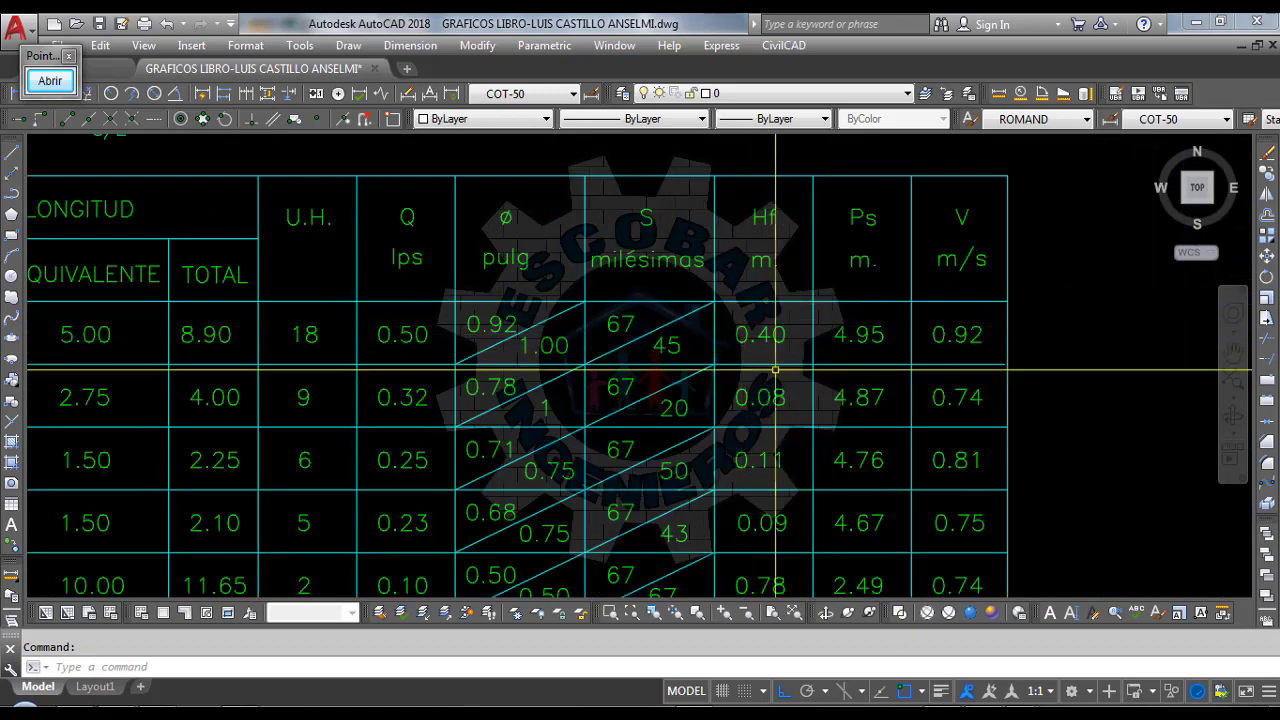
click(1134, 641)
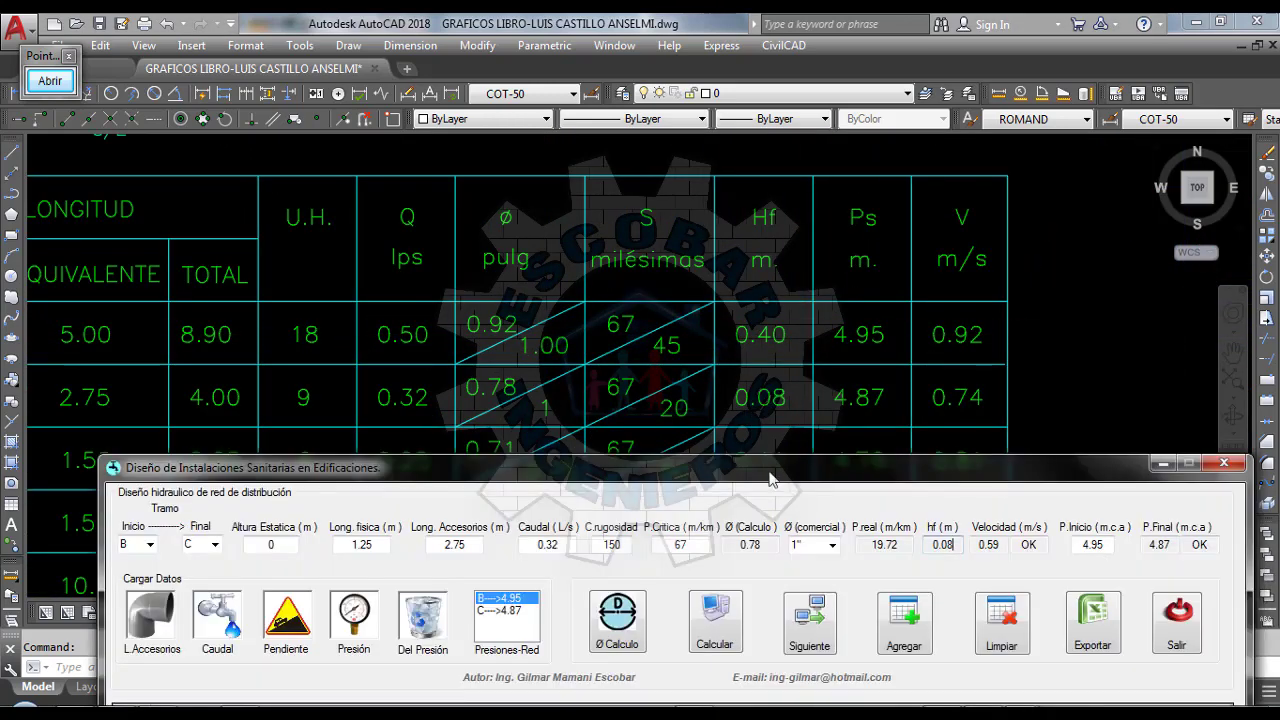
drag(770, 480, 667, 465)
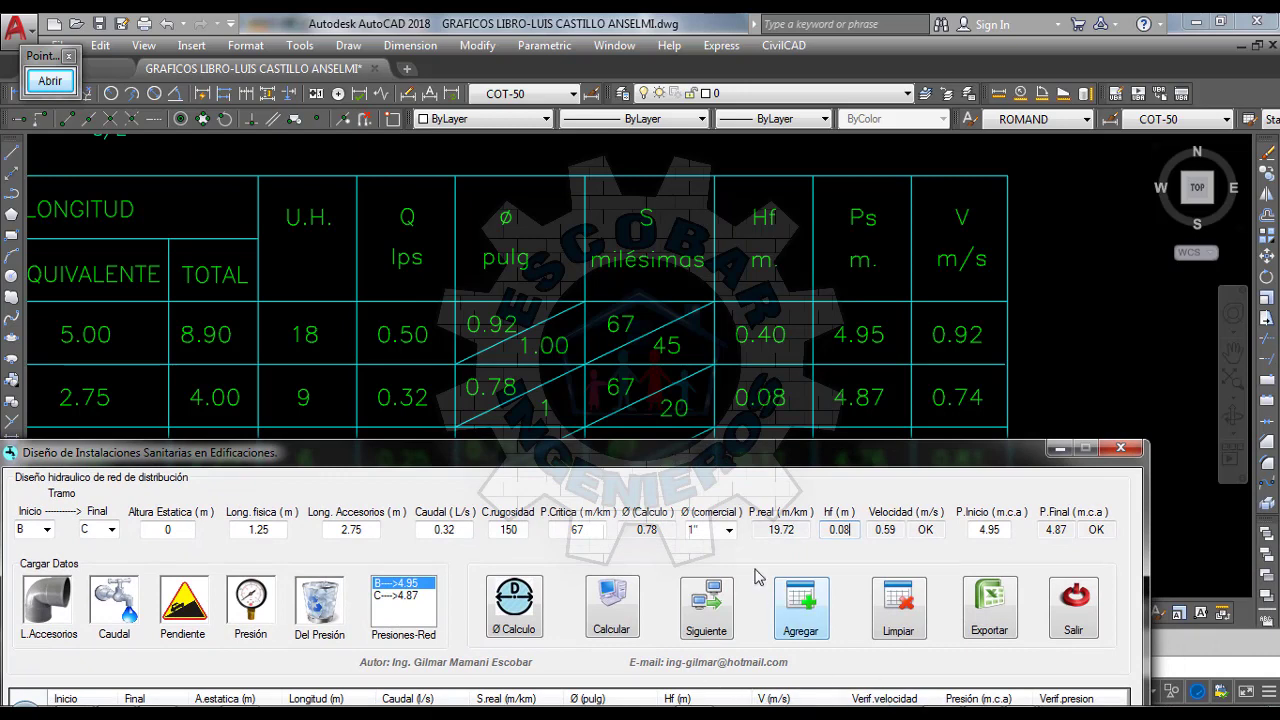
click(55, 82)
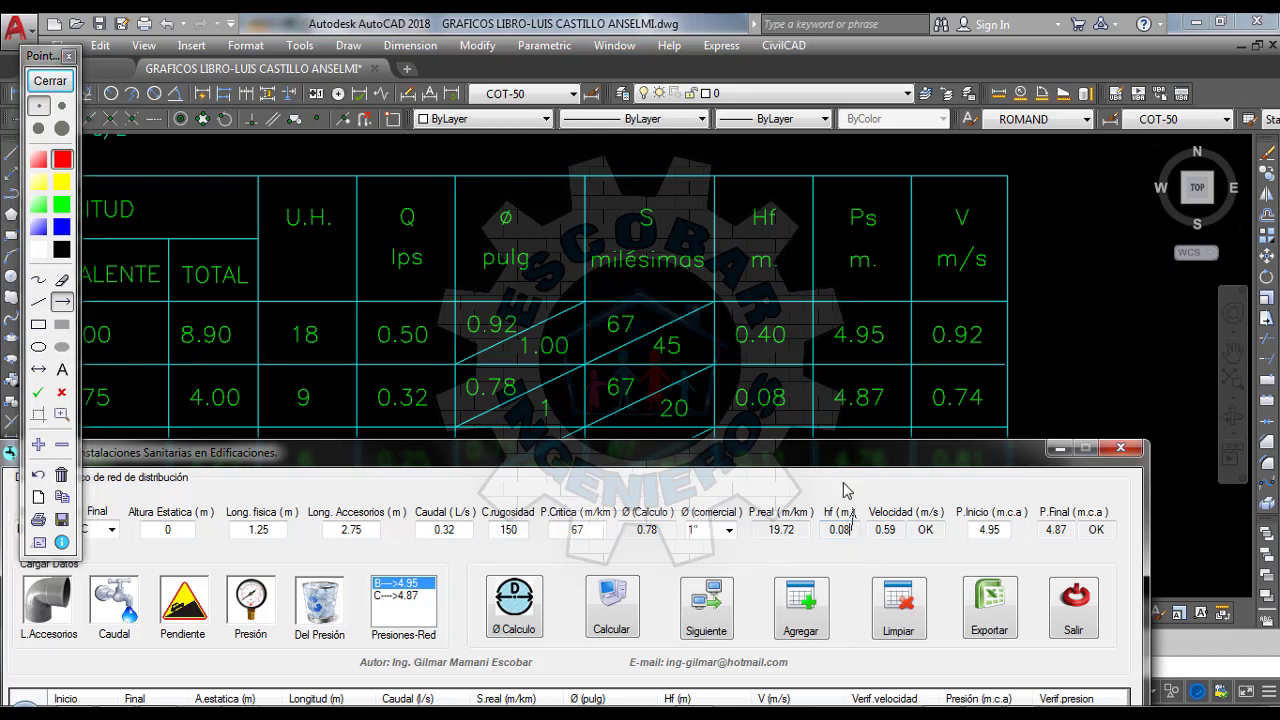
drag(850, 531, 778, 418)
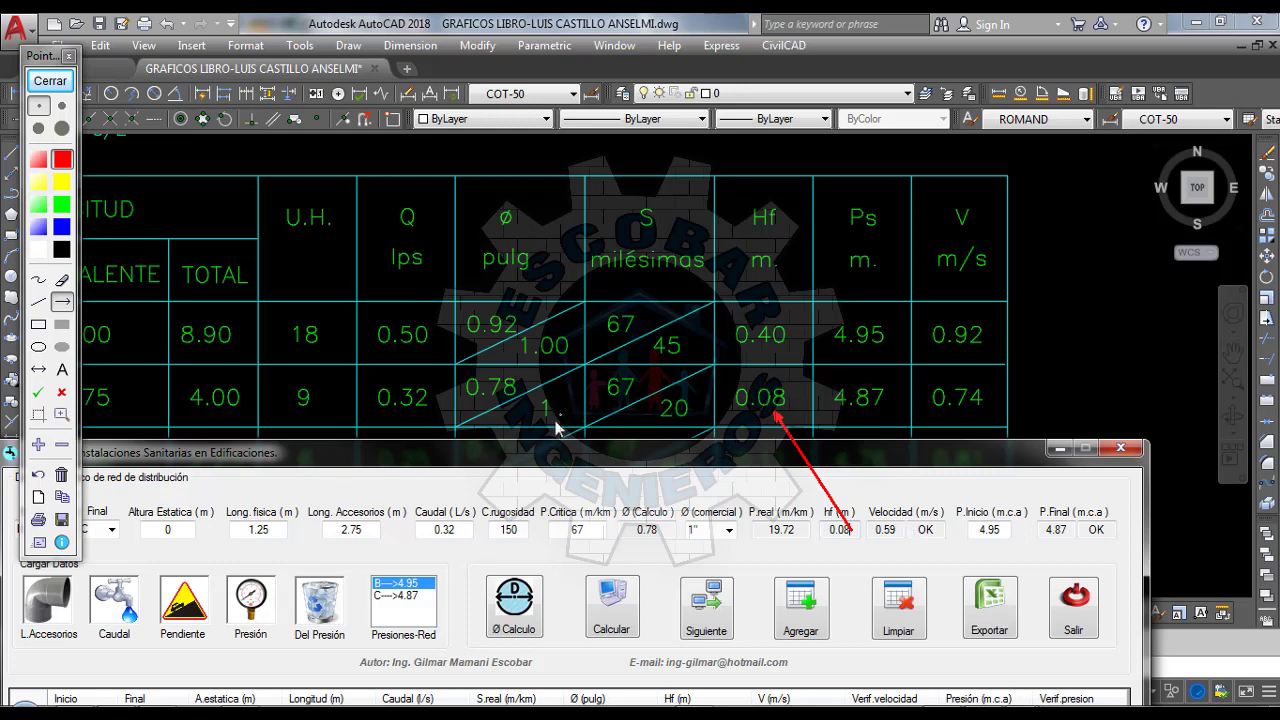
click(50, 80)
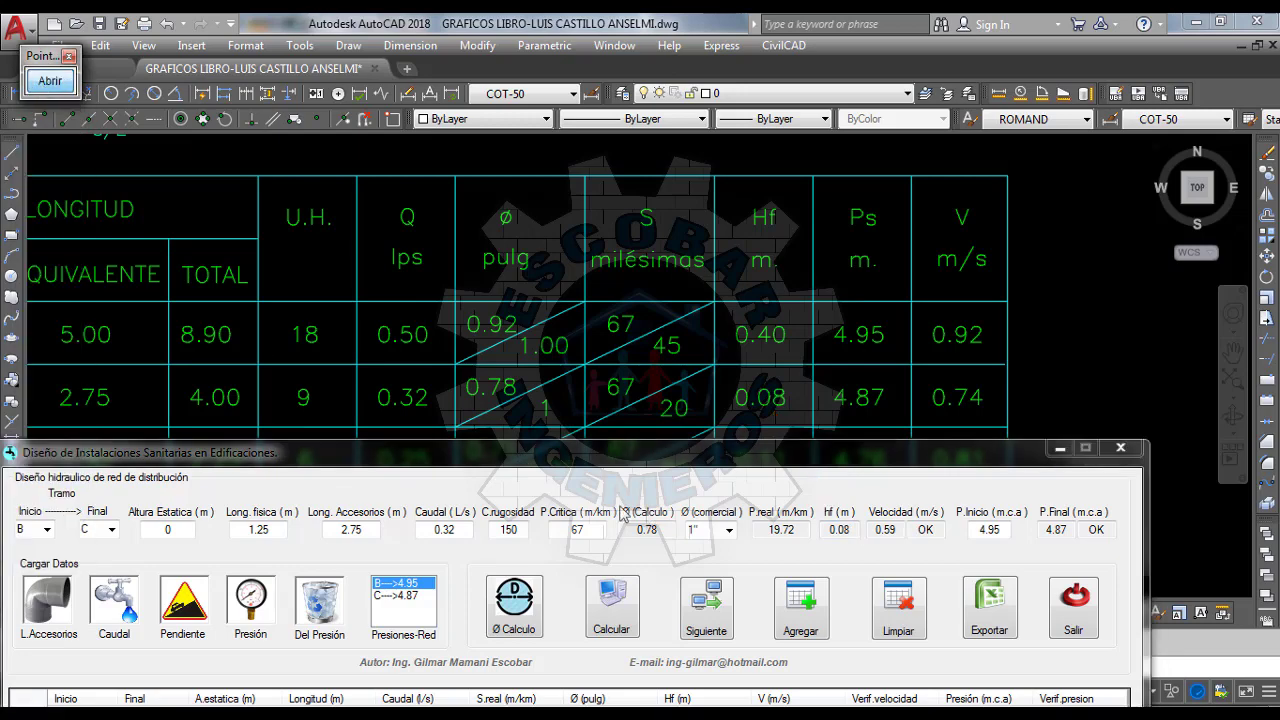
Delete node C's stored pressure from the network pressure list and select node B's entry
drag(586, 446, 619, 310)
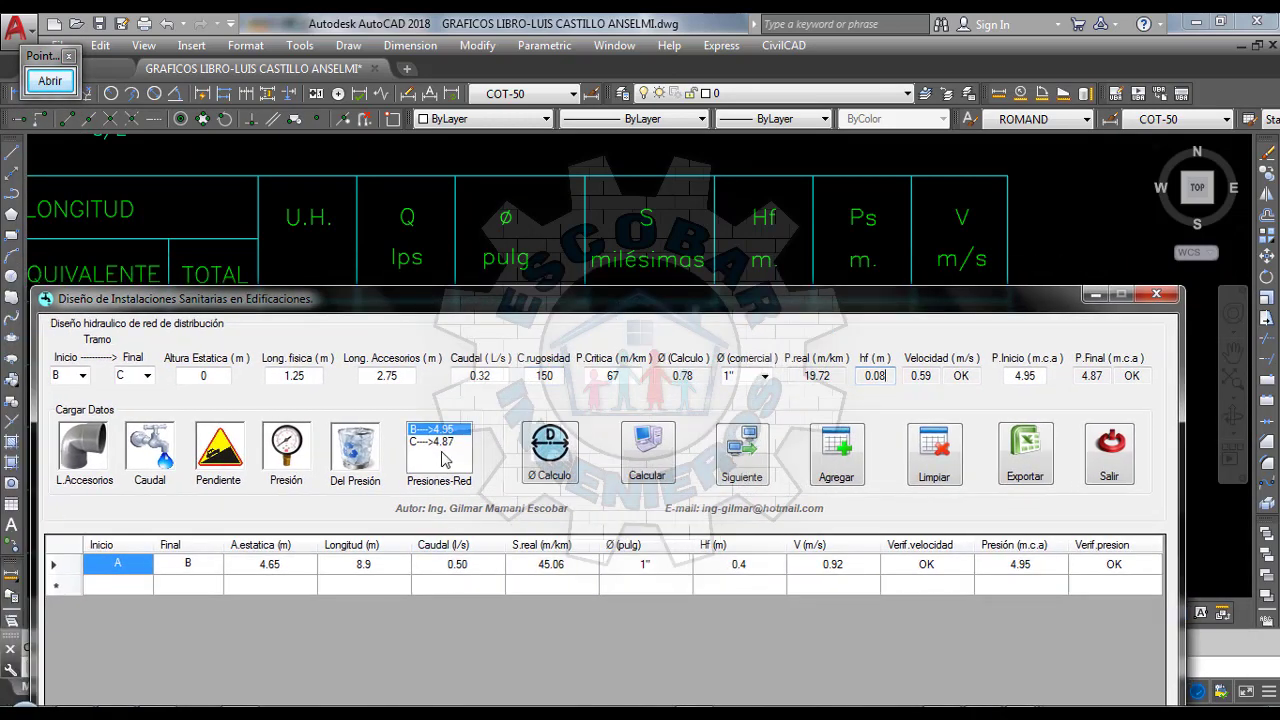
click(442, 444)
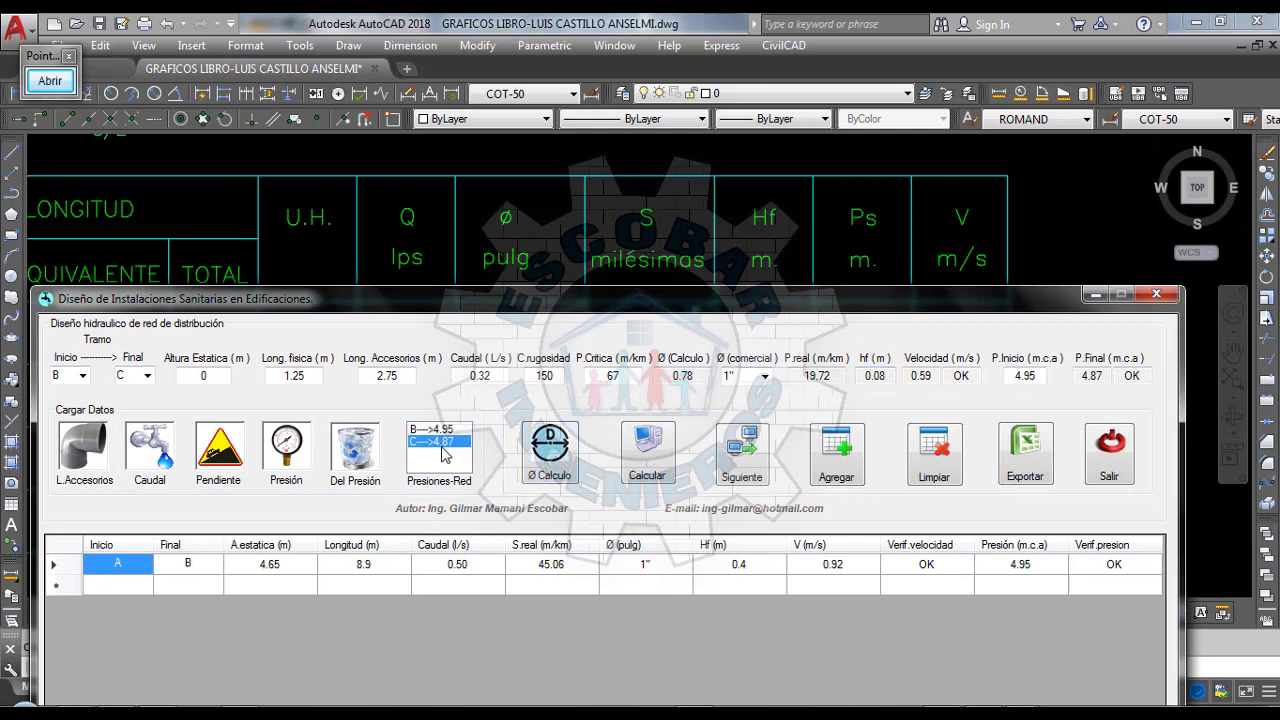
click(351, 457)
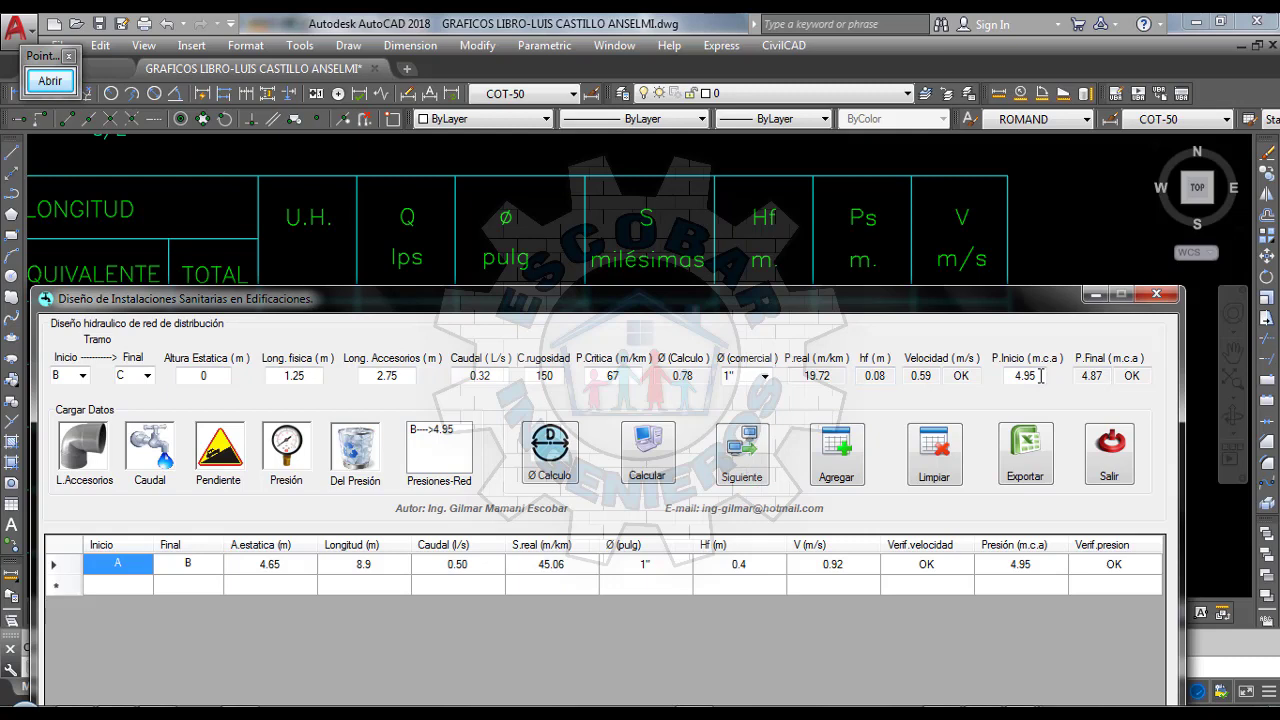
click(443, 430)
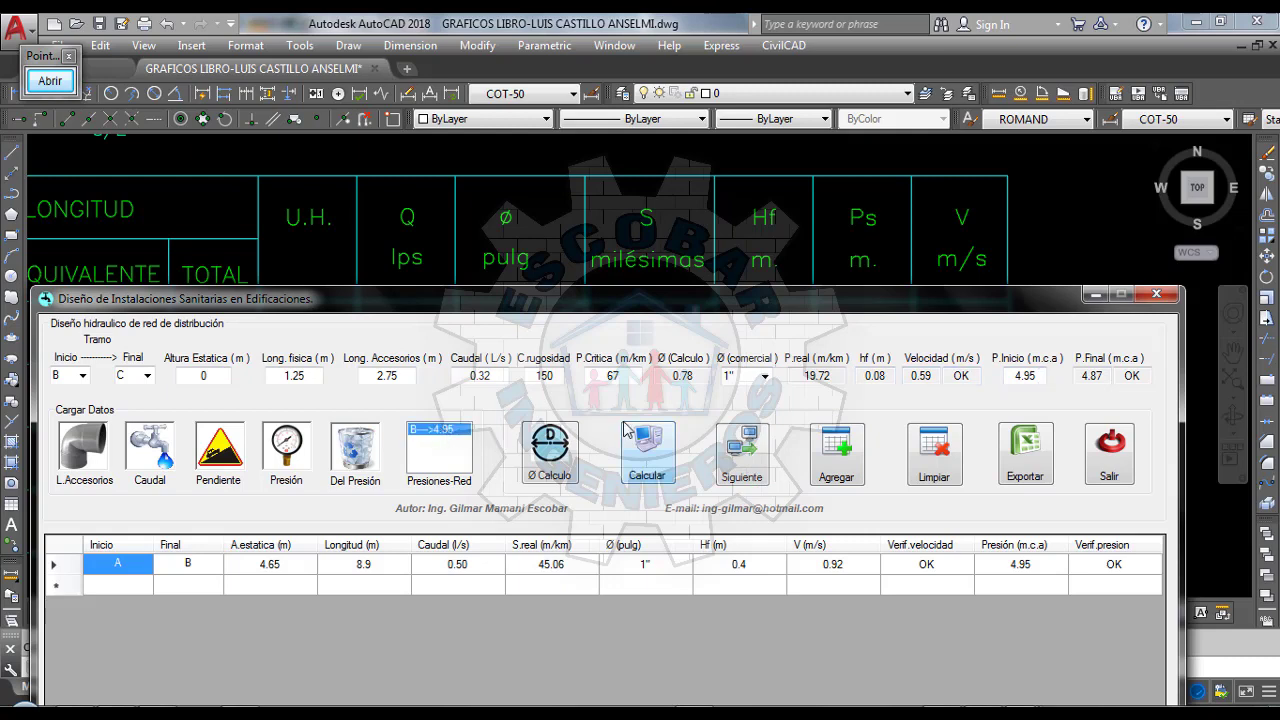
Change the pipe segment back to start node A and end node B
click(82, 376)
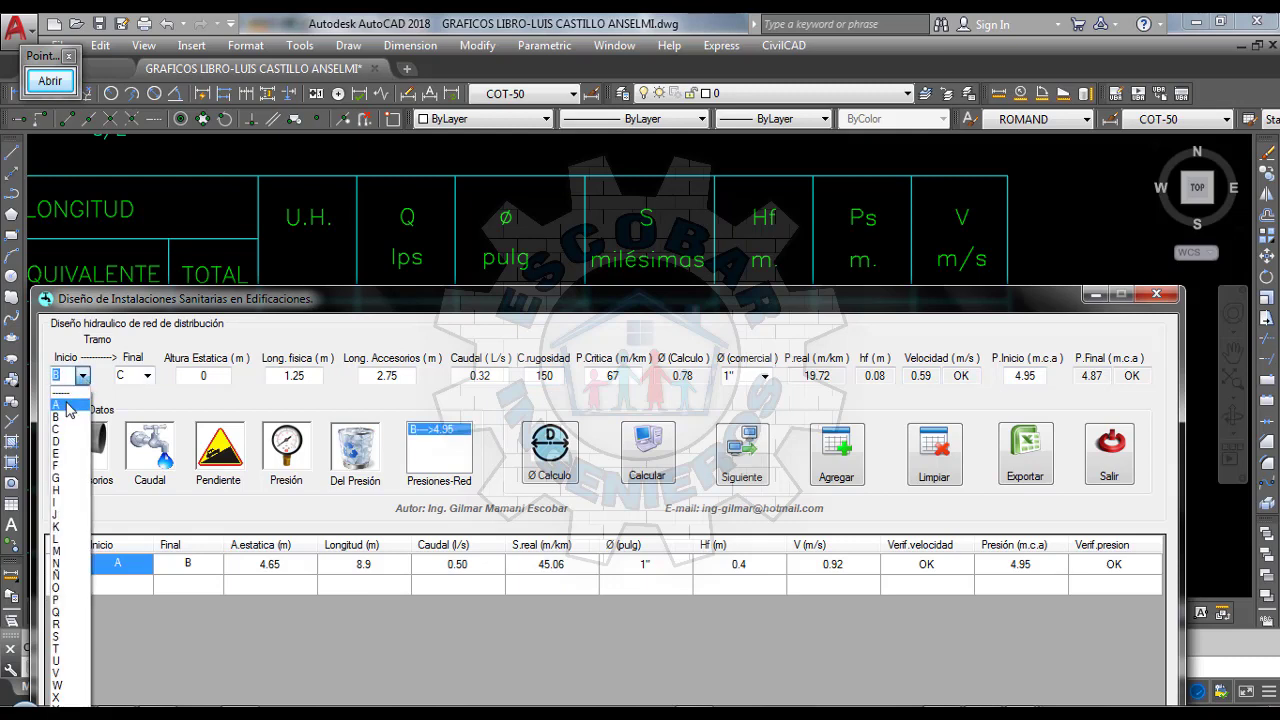
click(67, 406)
click(147, 376)
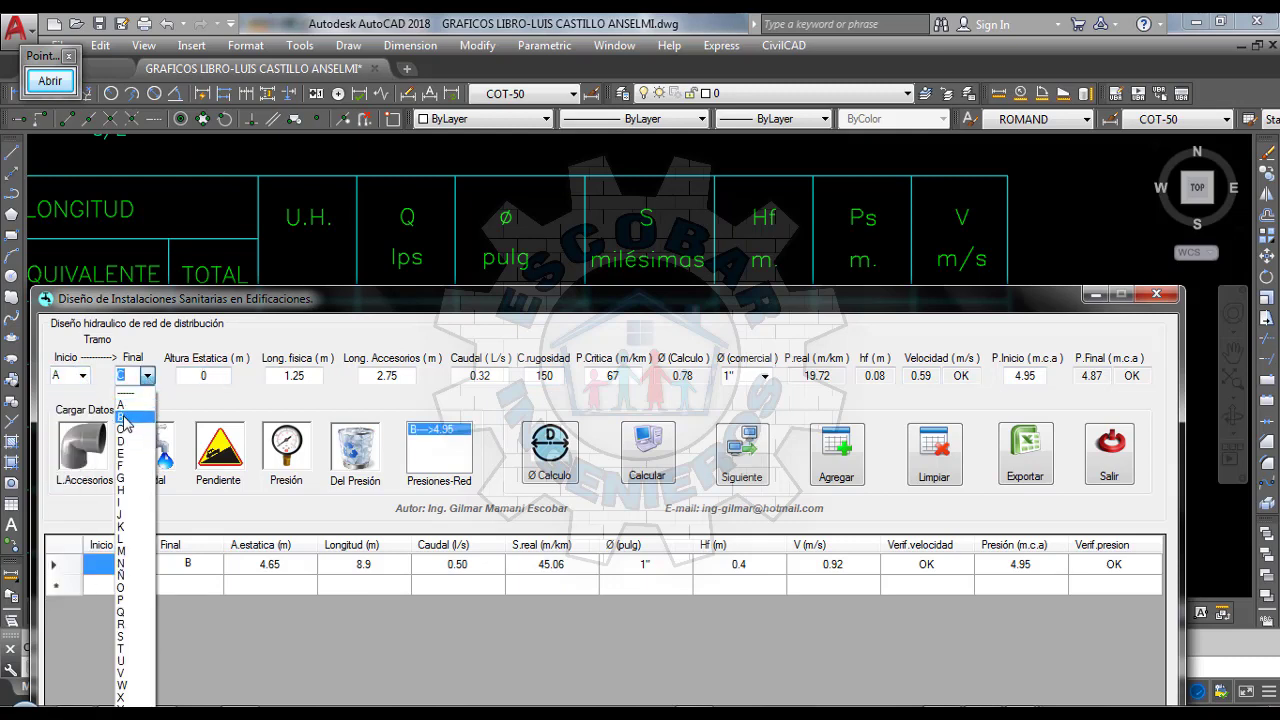
click(124, 418)
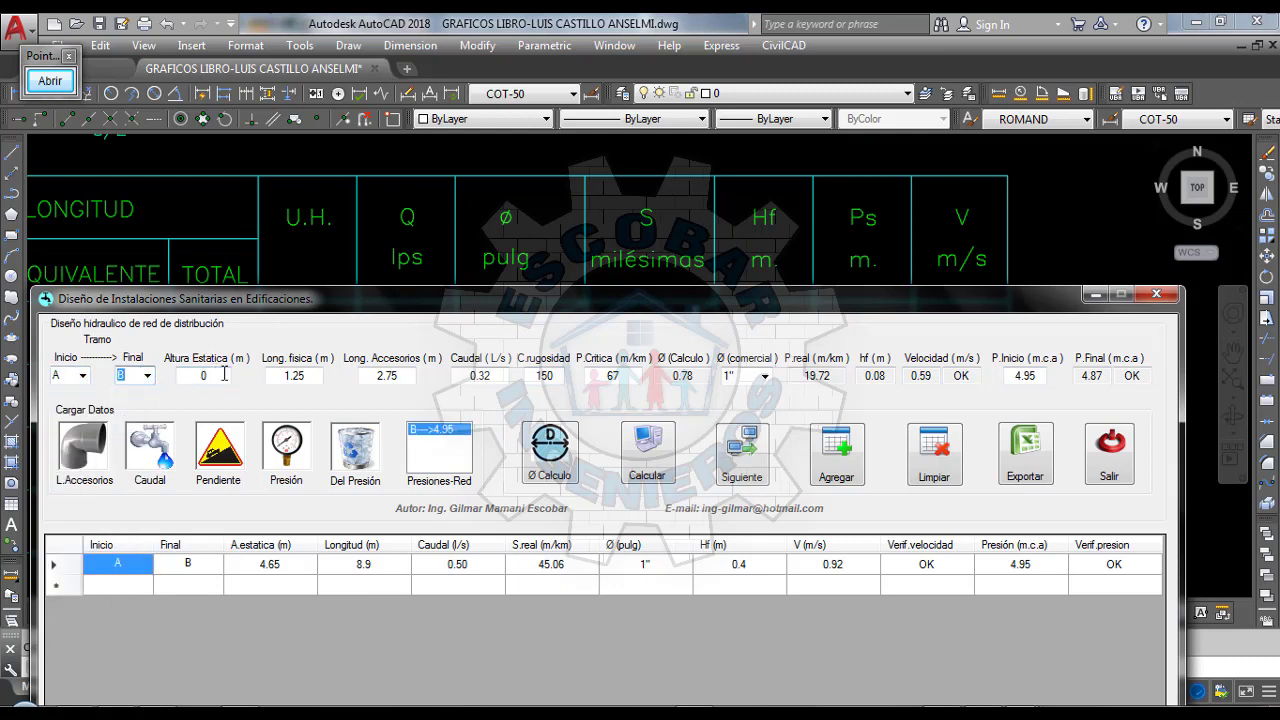
Find segment A–B's dimensions in the AutoCAD isometric and table, and set its static height to 4.65 m and physical length to 3.9 m
drag(298, 302, 304, 410)
click(380, 308)
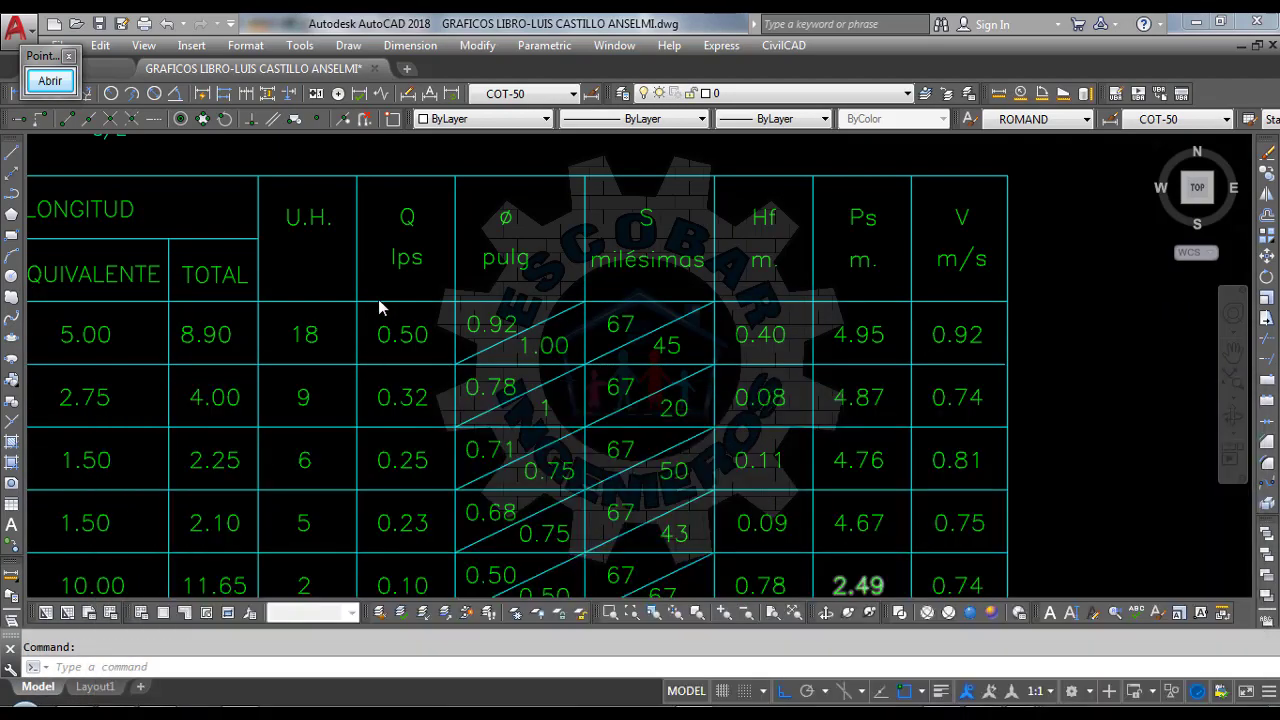
scroll(250, 315, down, 2)
scroll(210, 300, up, 2)
scroll(205, 300, down, 2)
scroll(195, 323, up, 2)
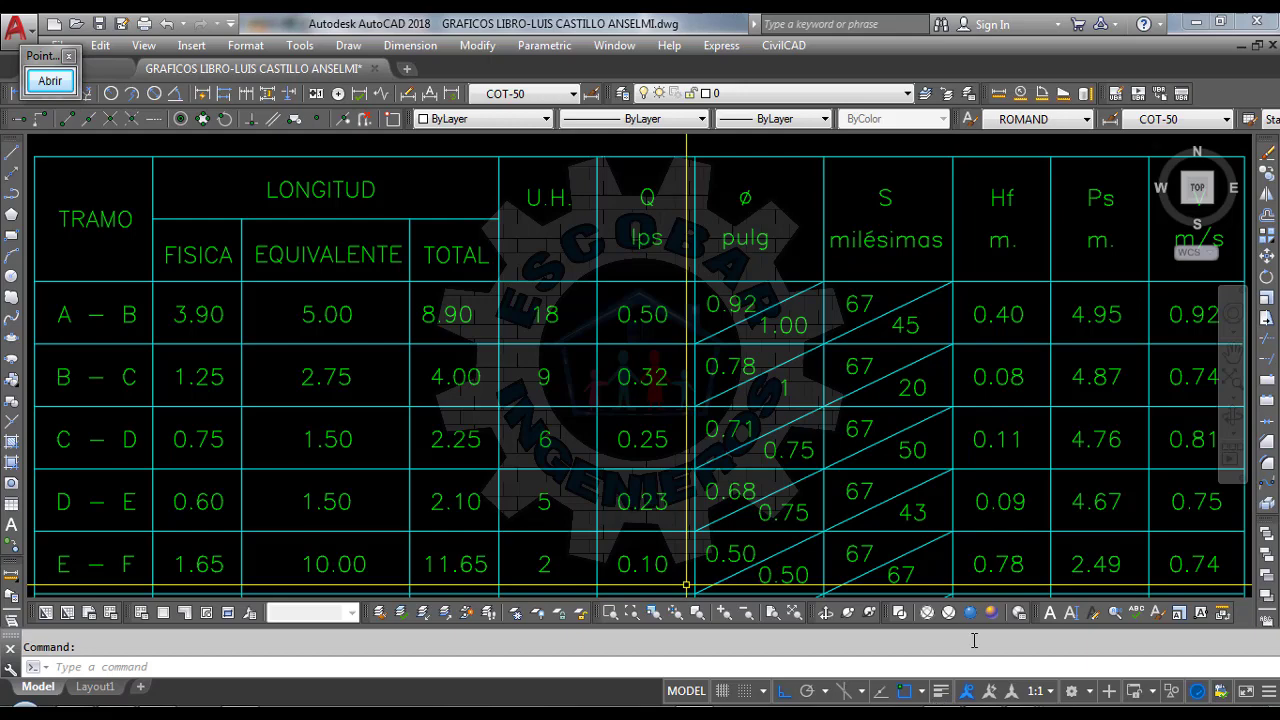
scroll(640, 389, down, 5)
scroll(638, 222, up, 5)
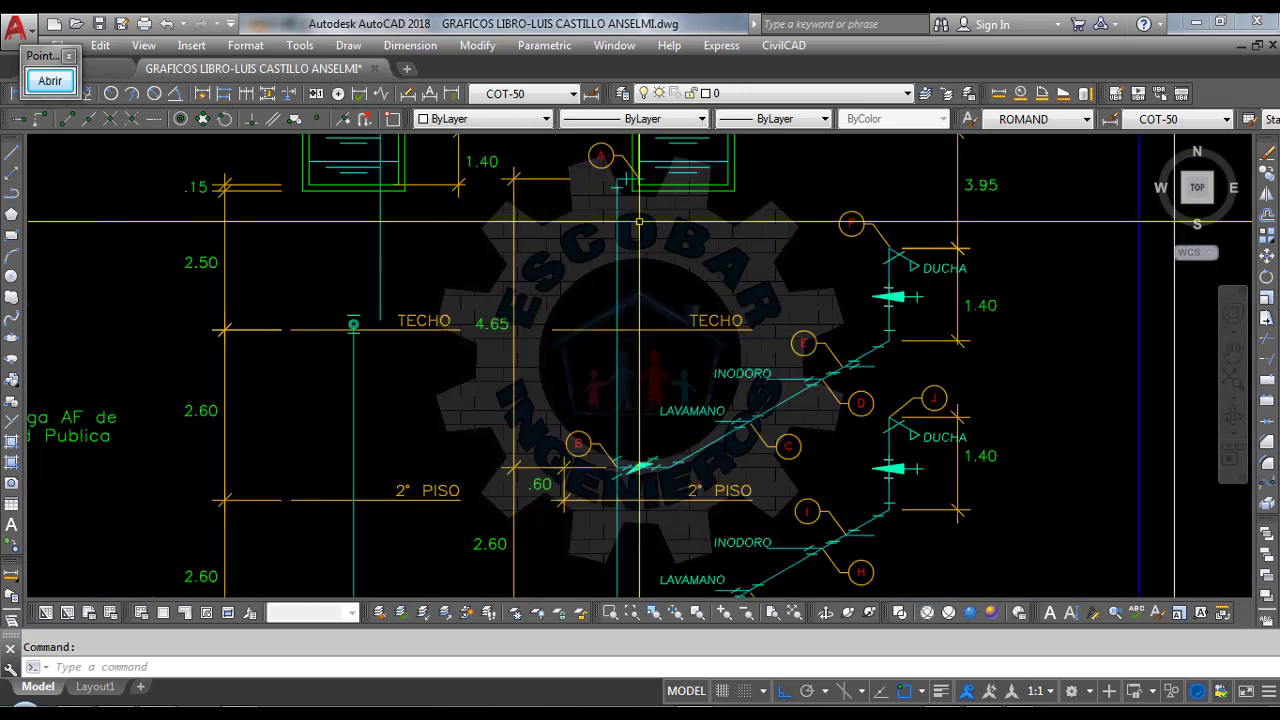
scroll(638, 222, down, 4)
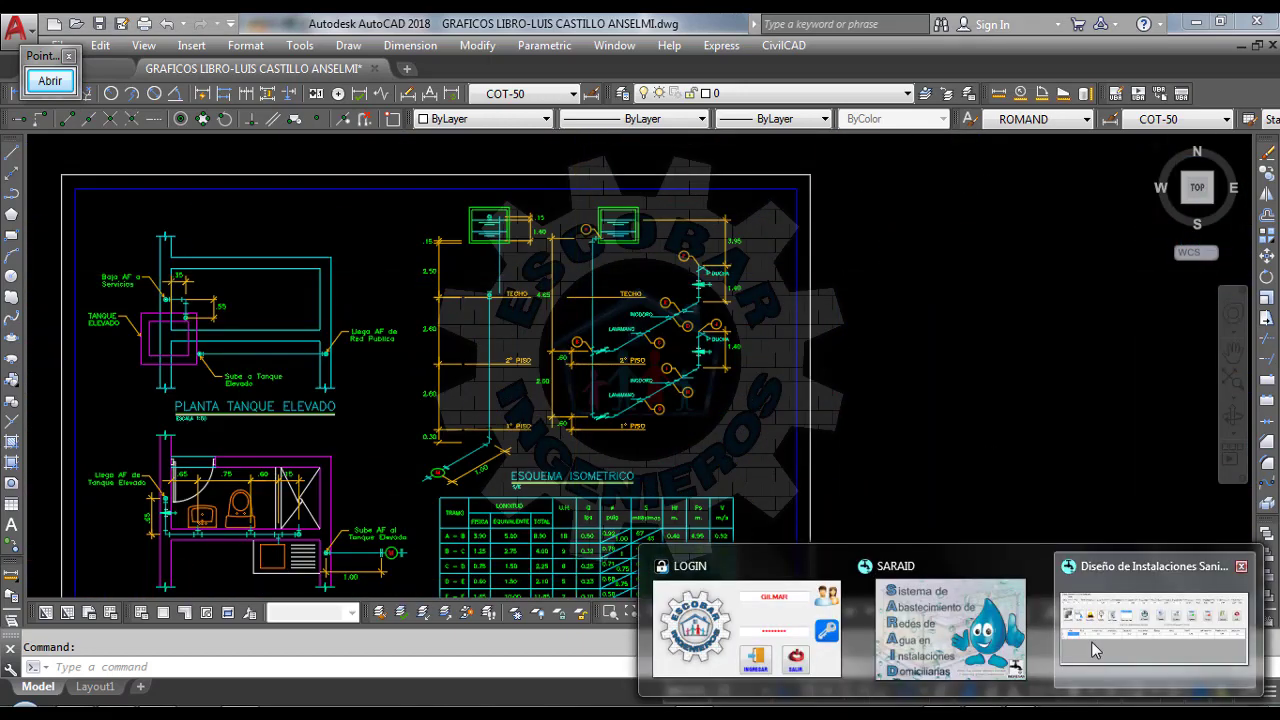
click(1095, 650)
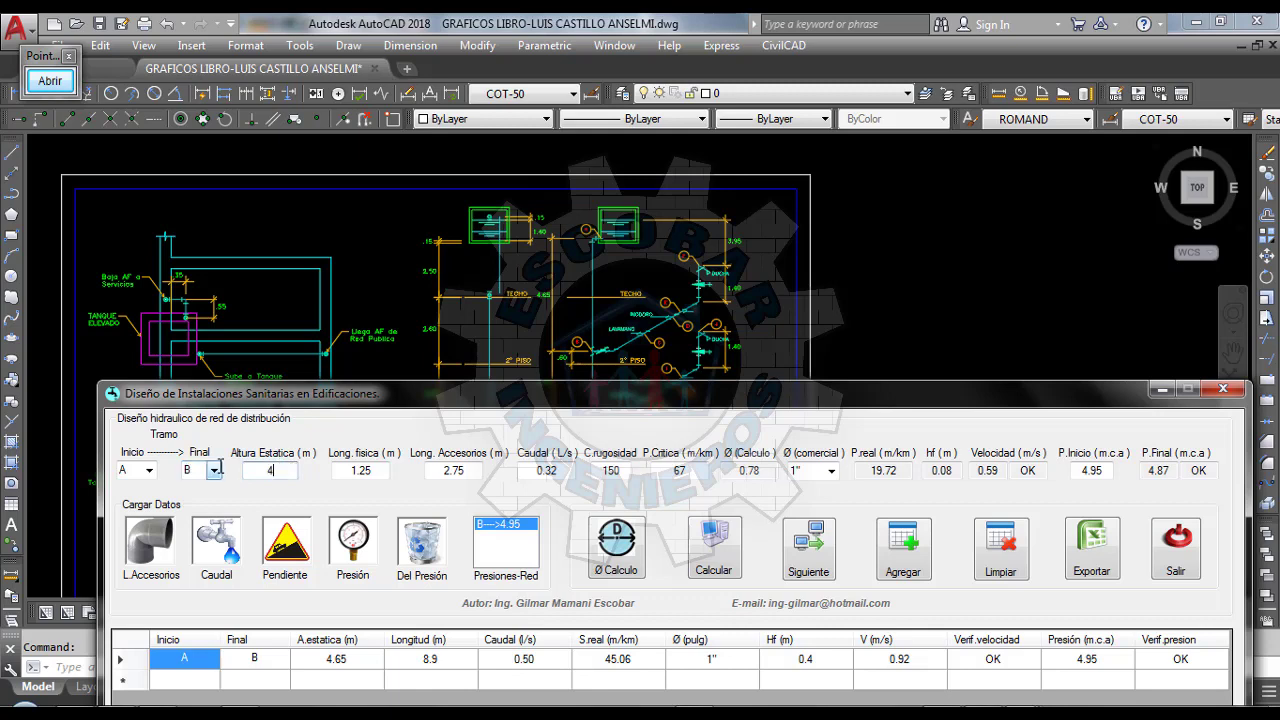
text(4.65)
double_click(386, 472)
text(3.9)
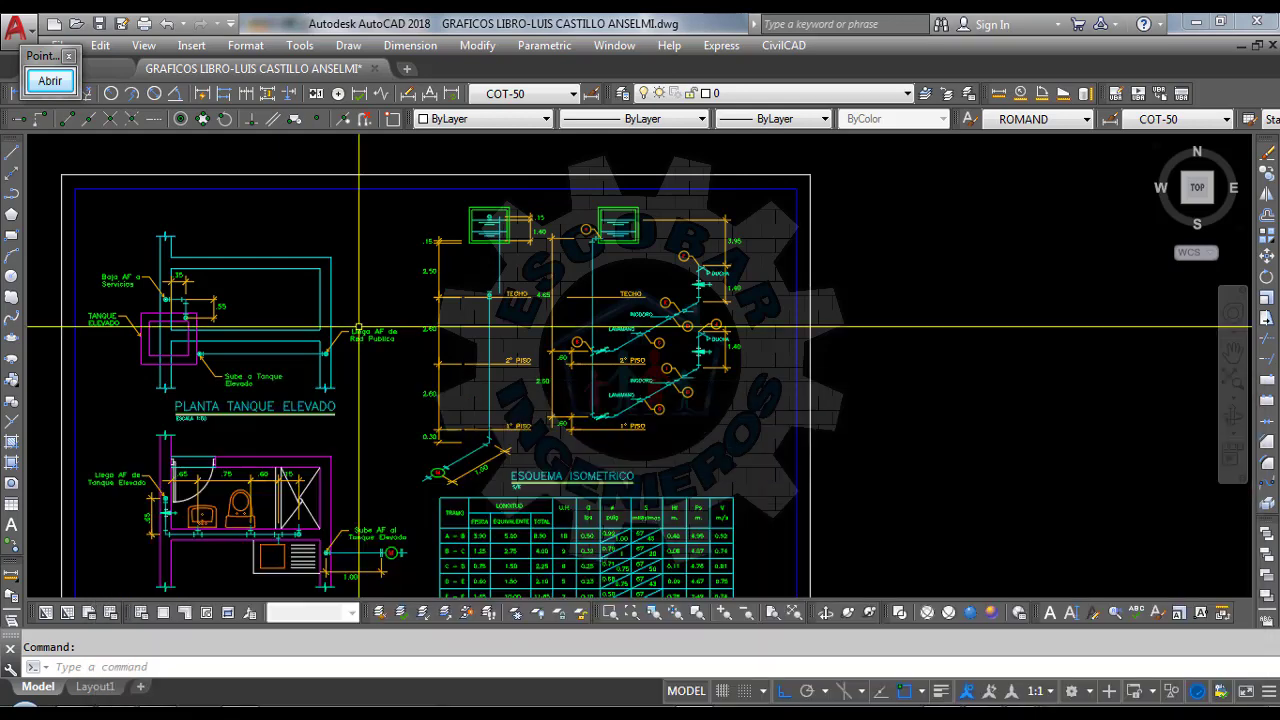
Check the drawing and set segment A–B's accessory length to 5 m and flow to 0.5 L/s
click(445, 340)
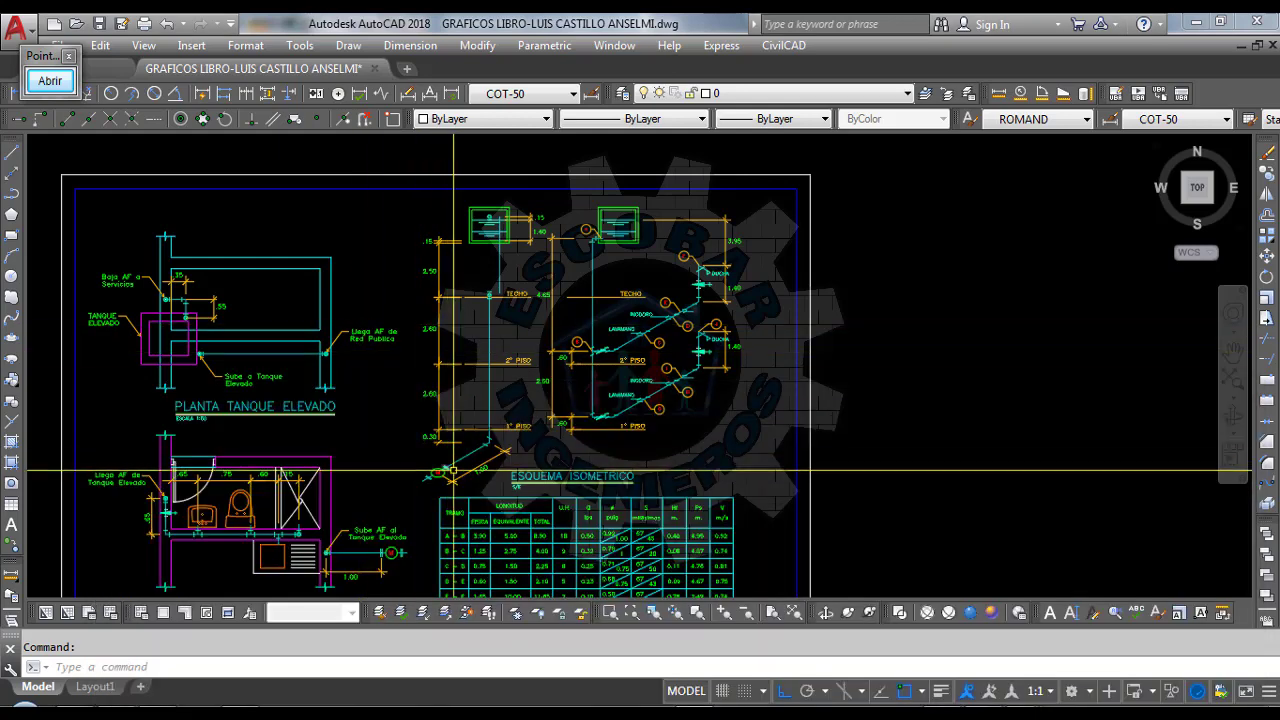
scroll(544, 556, up, 4)
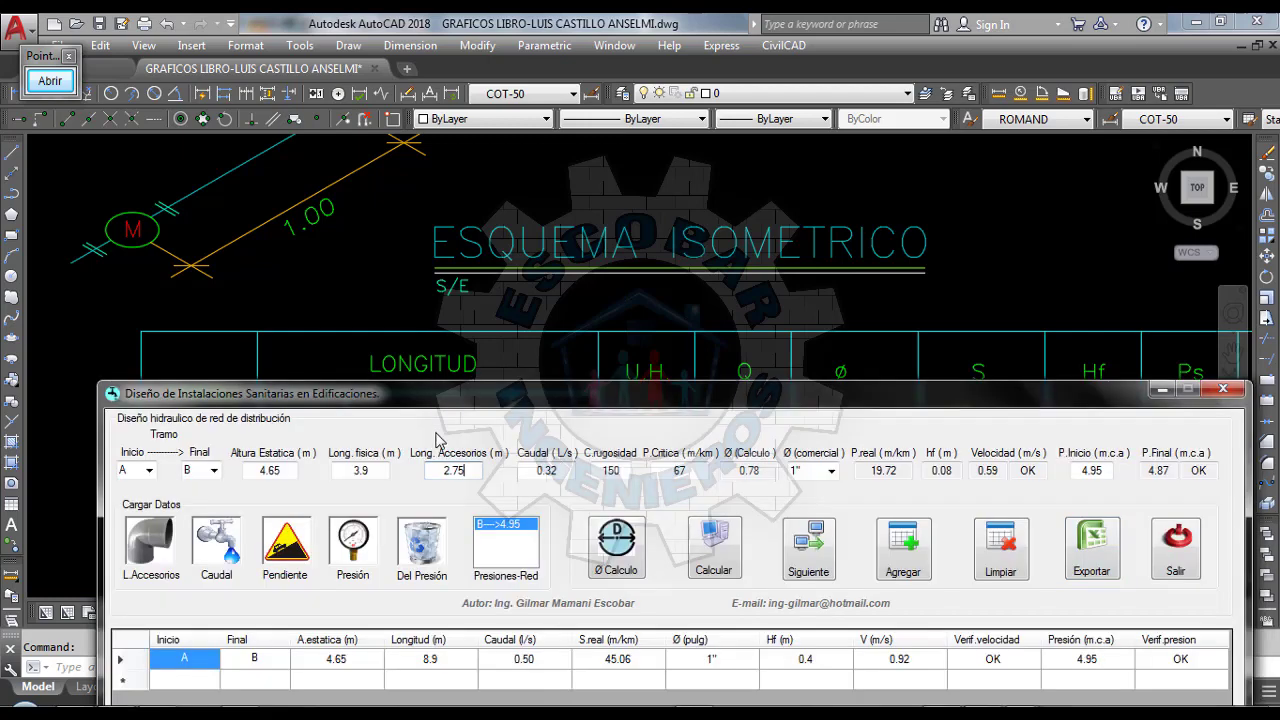
click(1155, 655)
drag(476, 470, 383, 472)
text(5)
drag(566, 472, 522, 472)
text(0.)
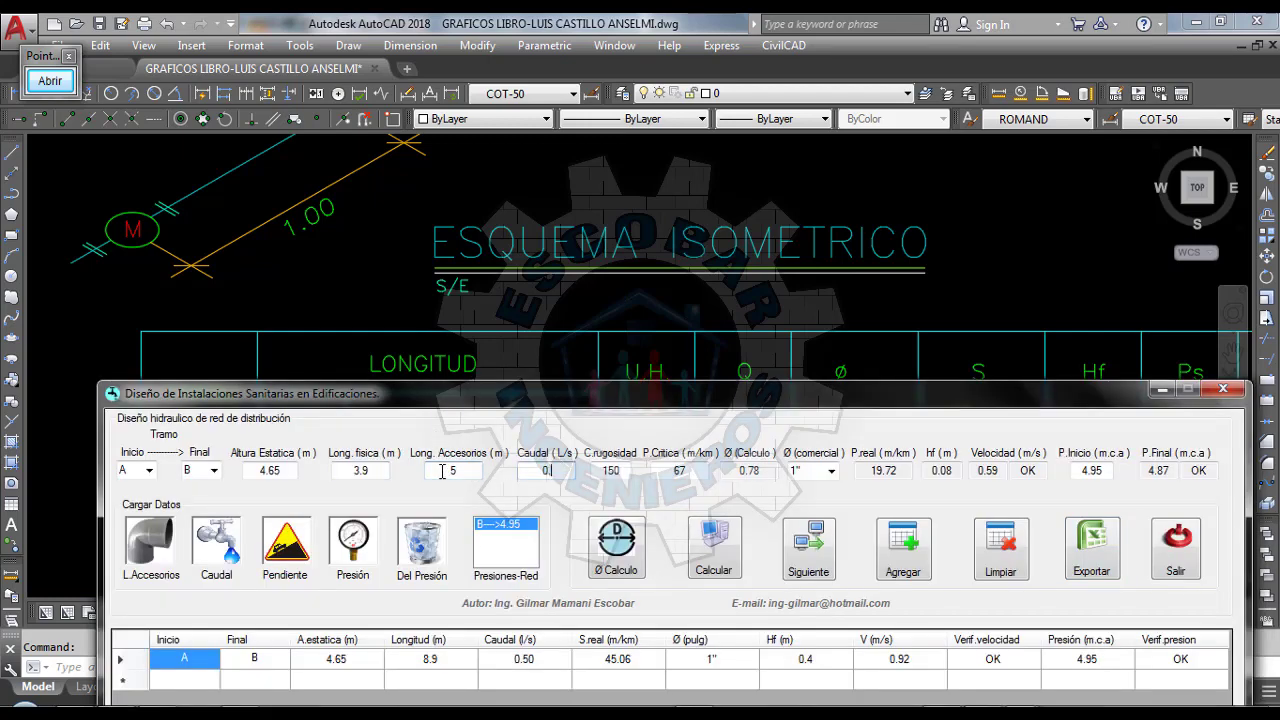
Set the initial pressure to 10 m.c.a. and recalculate segment A–B's theoretical diameter and hydraulic results
click(696, 470)
drag(1104, 470, 1089, 470)
text(10)
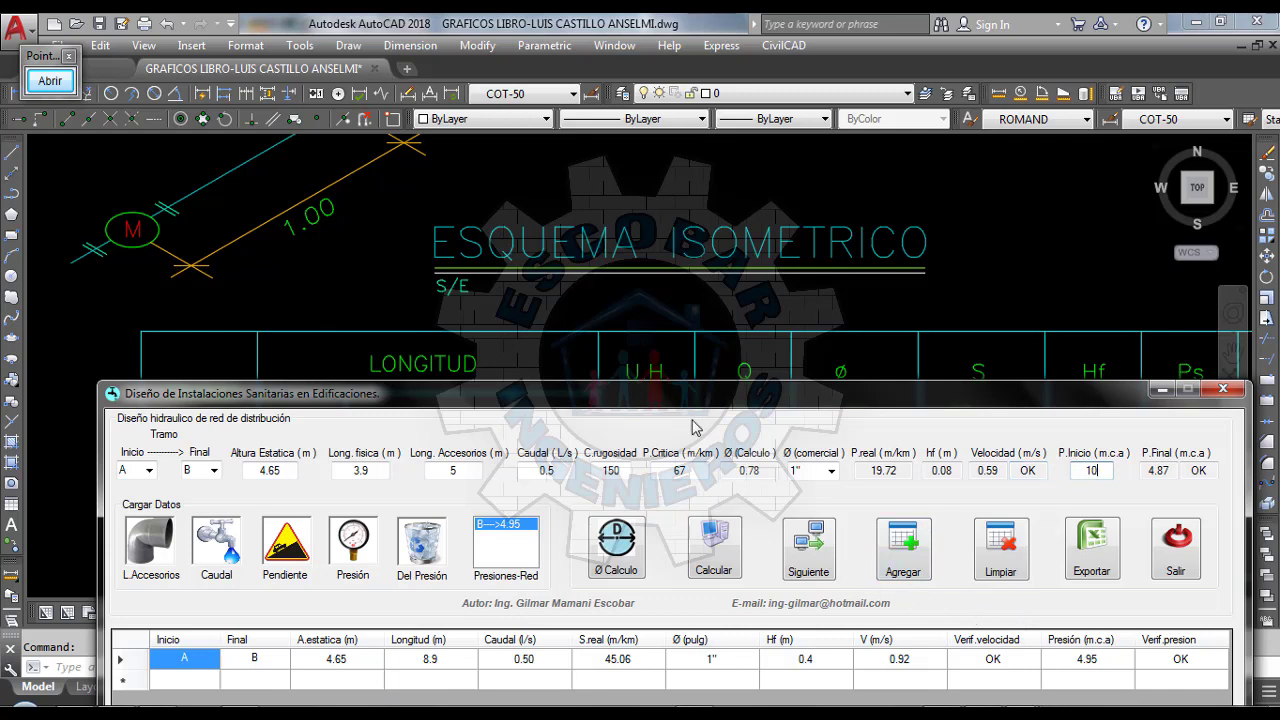
click(620, 553)
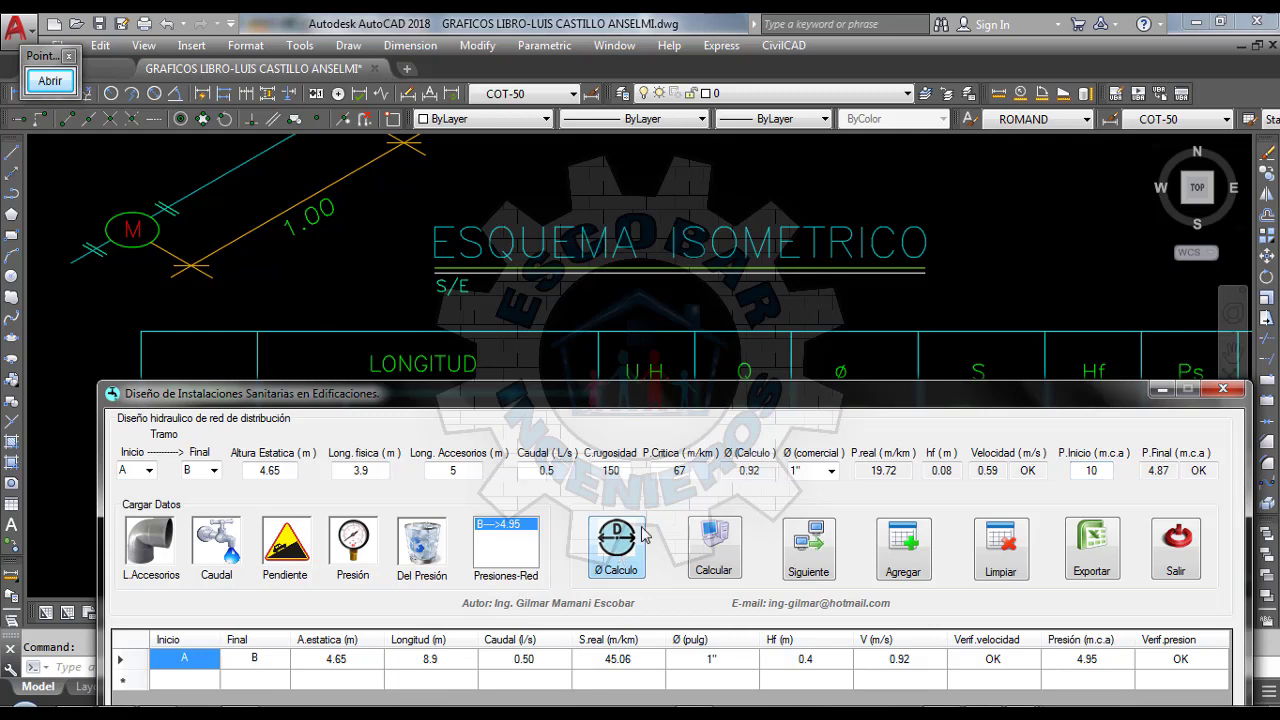
click(706, 562)
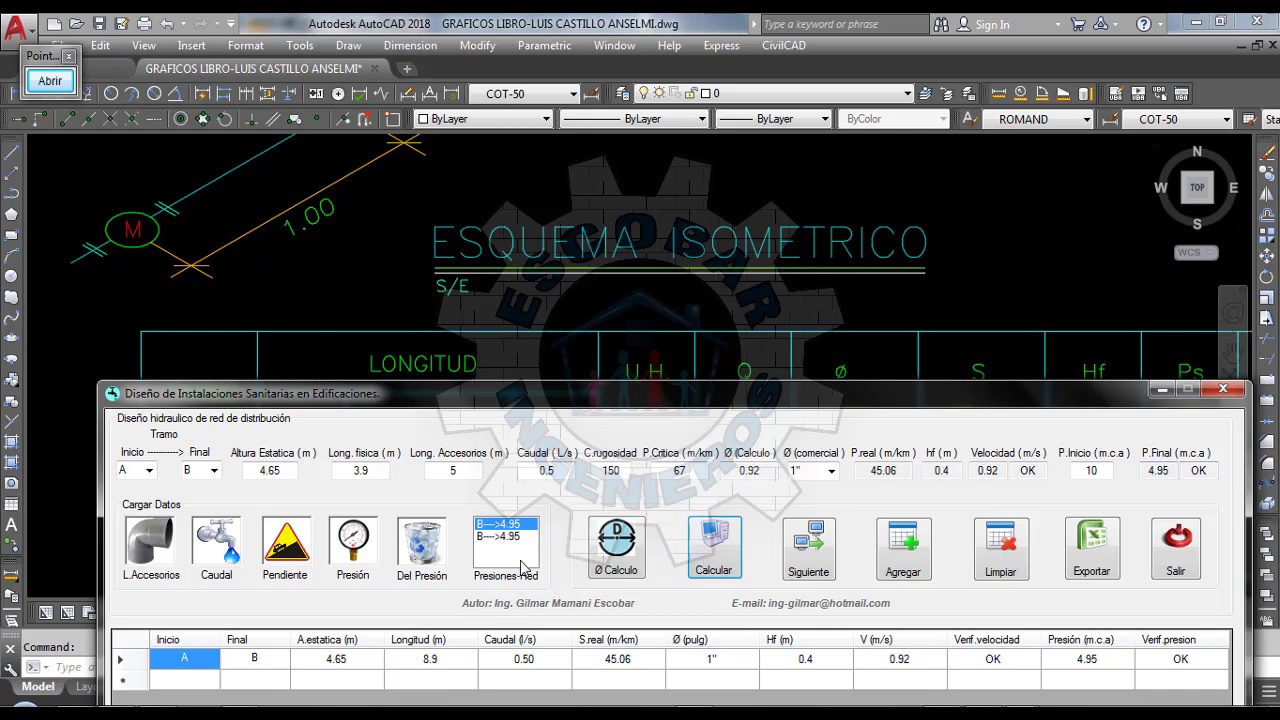
Delete the duplicate node B pressure from the network pressure list and select the remaining B entry
click(482, 538)
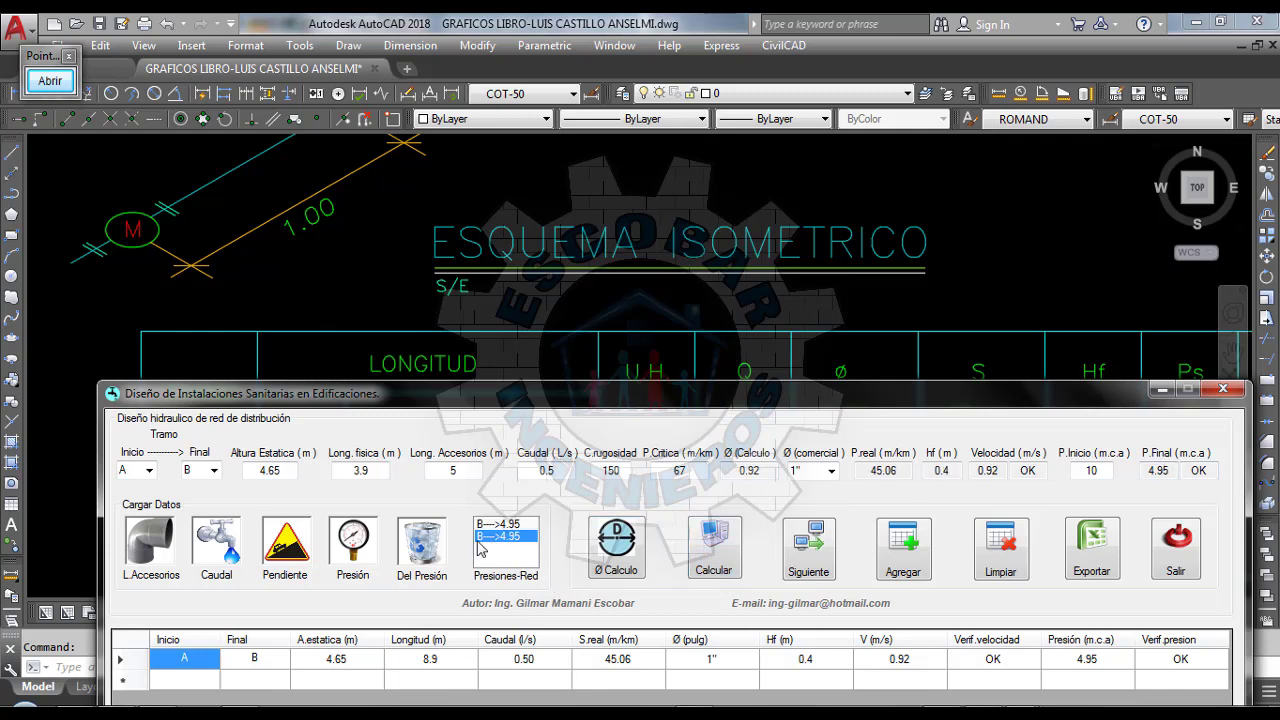
click(430, 565)
click(508, 525)
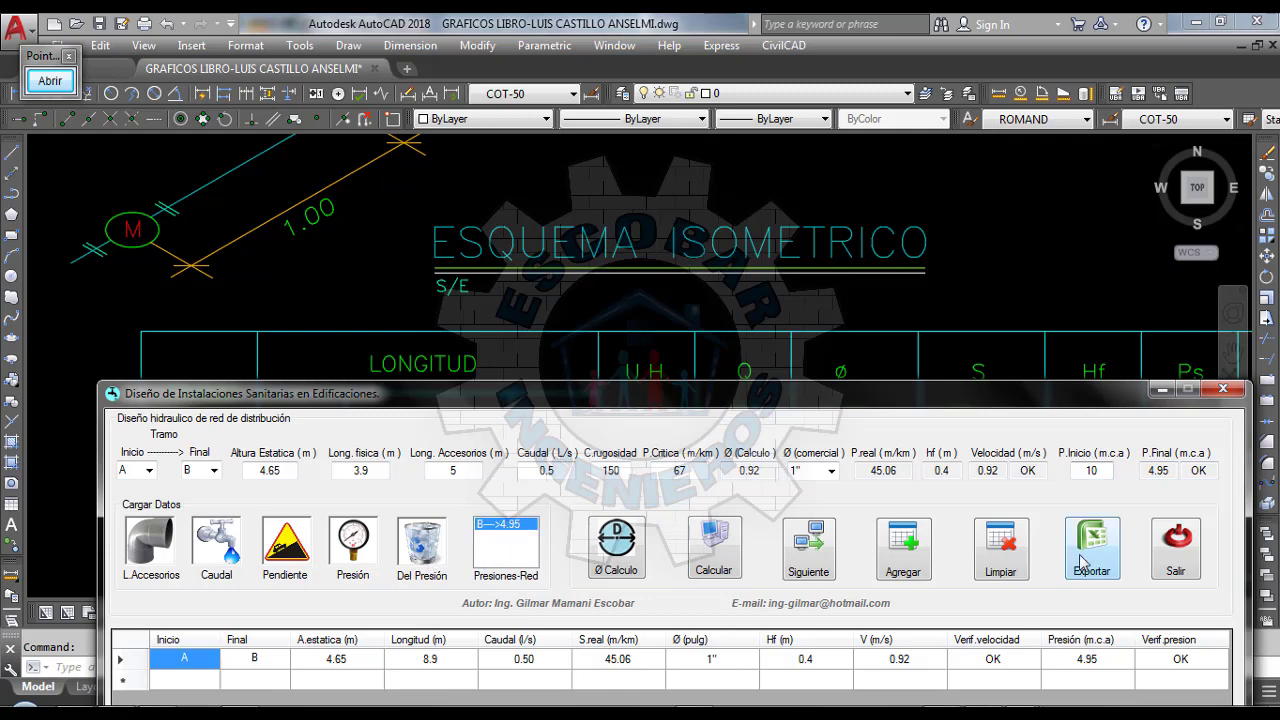
Advance to a new segment using node B's stored pressure, with start node B and end node C
click(811, 567)
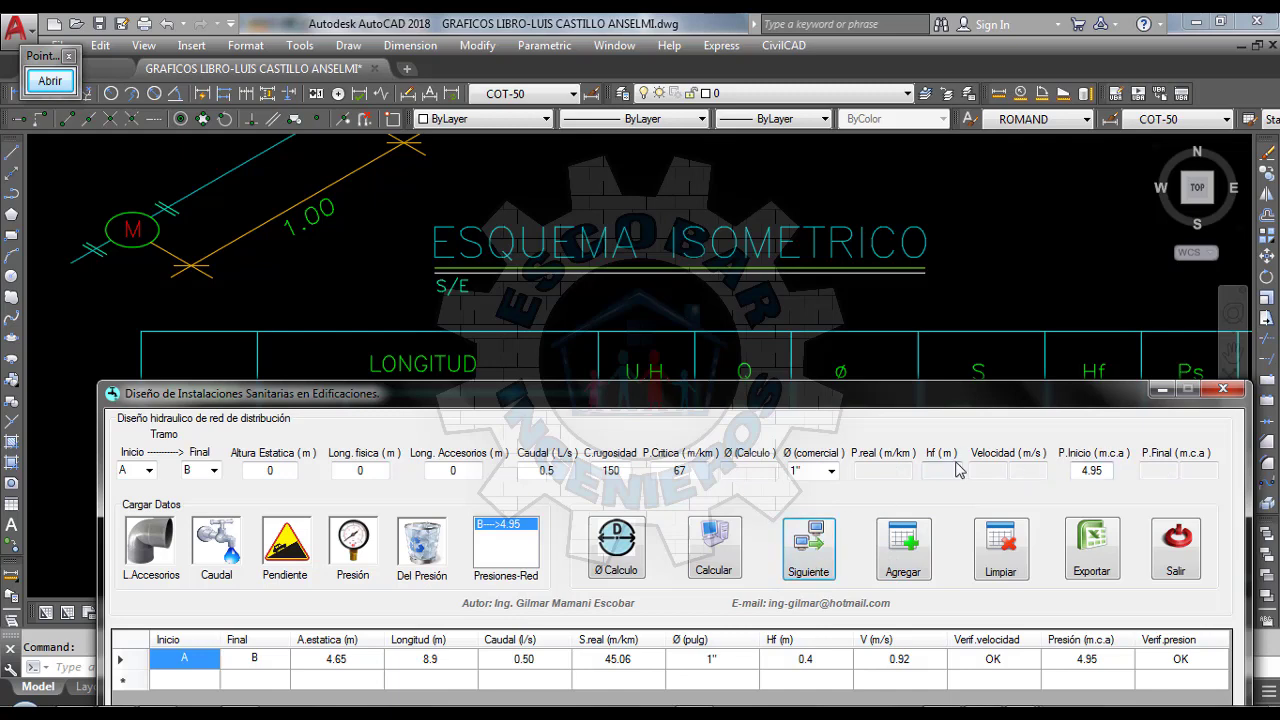
click(148, 470)
click(122, 150)
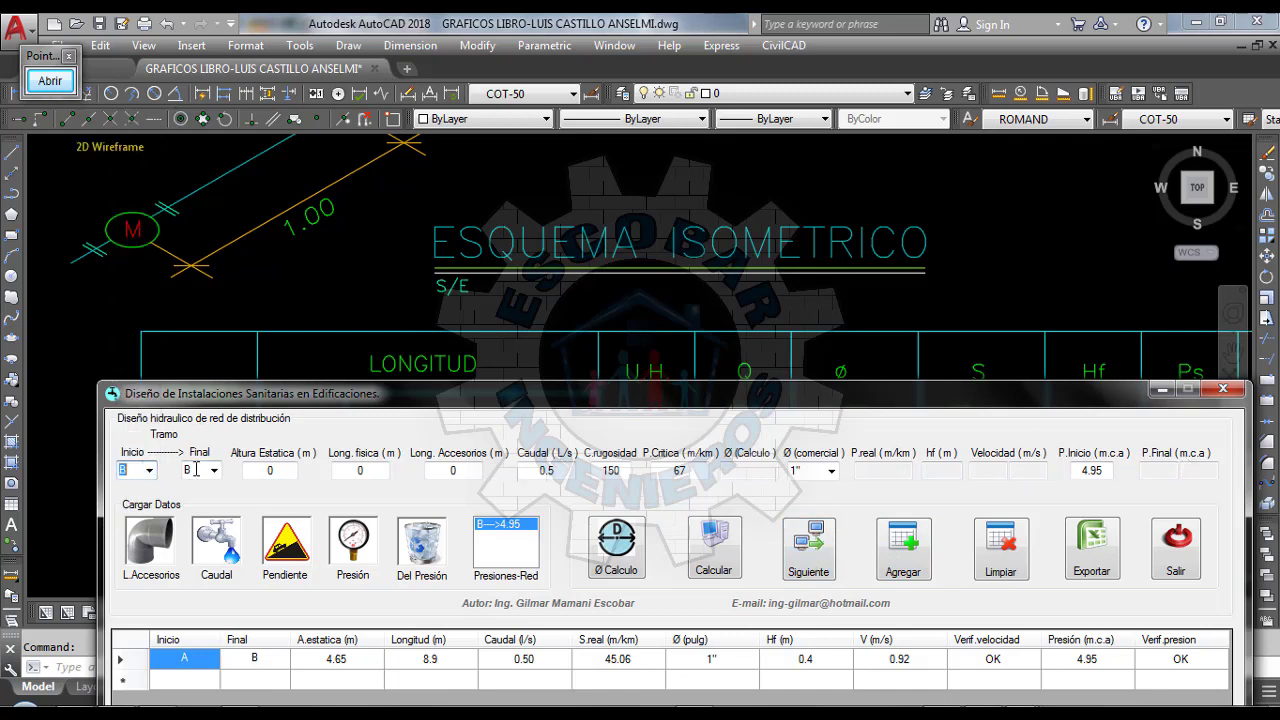
click(213, 470)
click(187, 161)
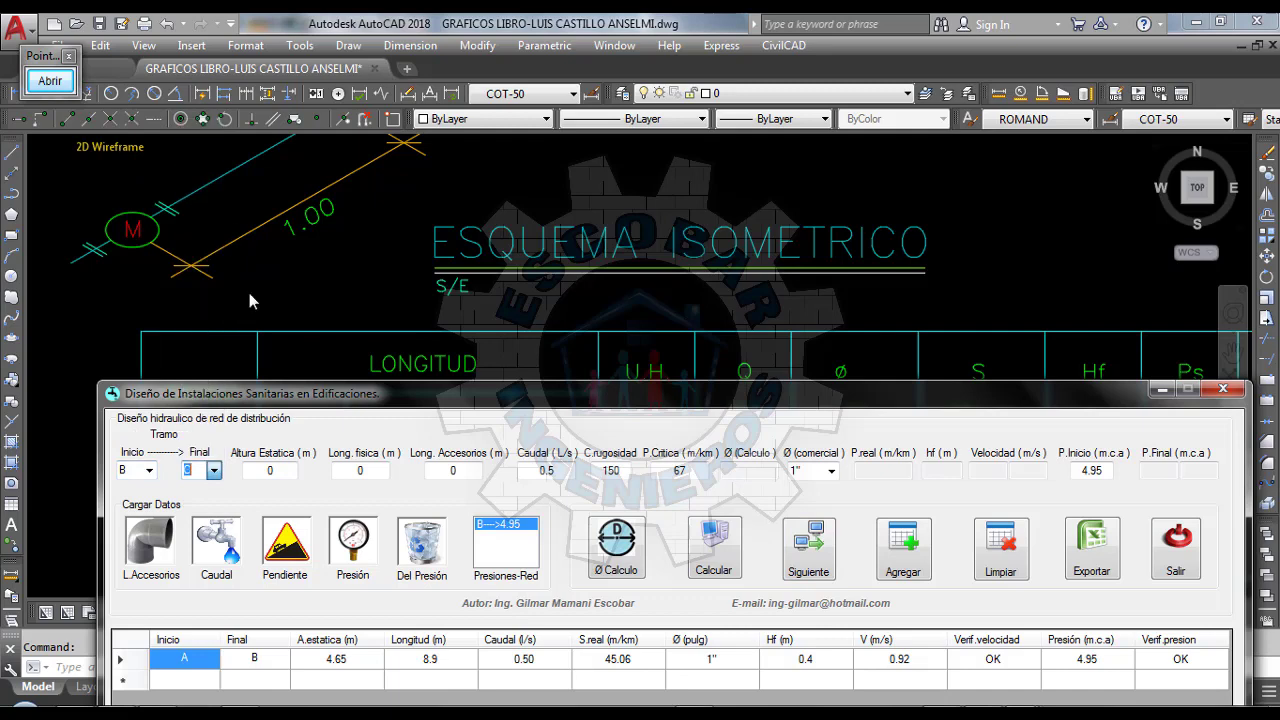
Look up row B–C in the AutoCAD table and set the segment's physical length to 1.25 m and accessory length to 2.75 m
double_click(283, 469)
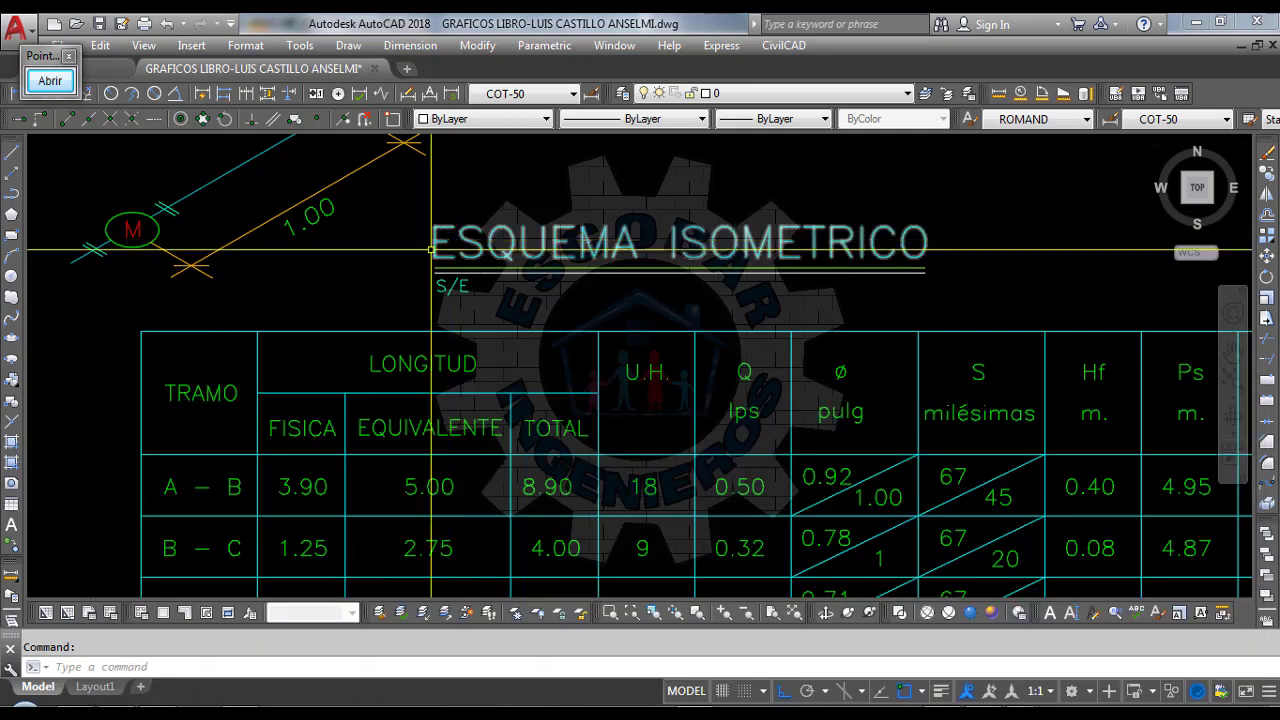
scroll(370, 443, down, 2)
scroll(370, 443, up, 4)
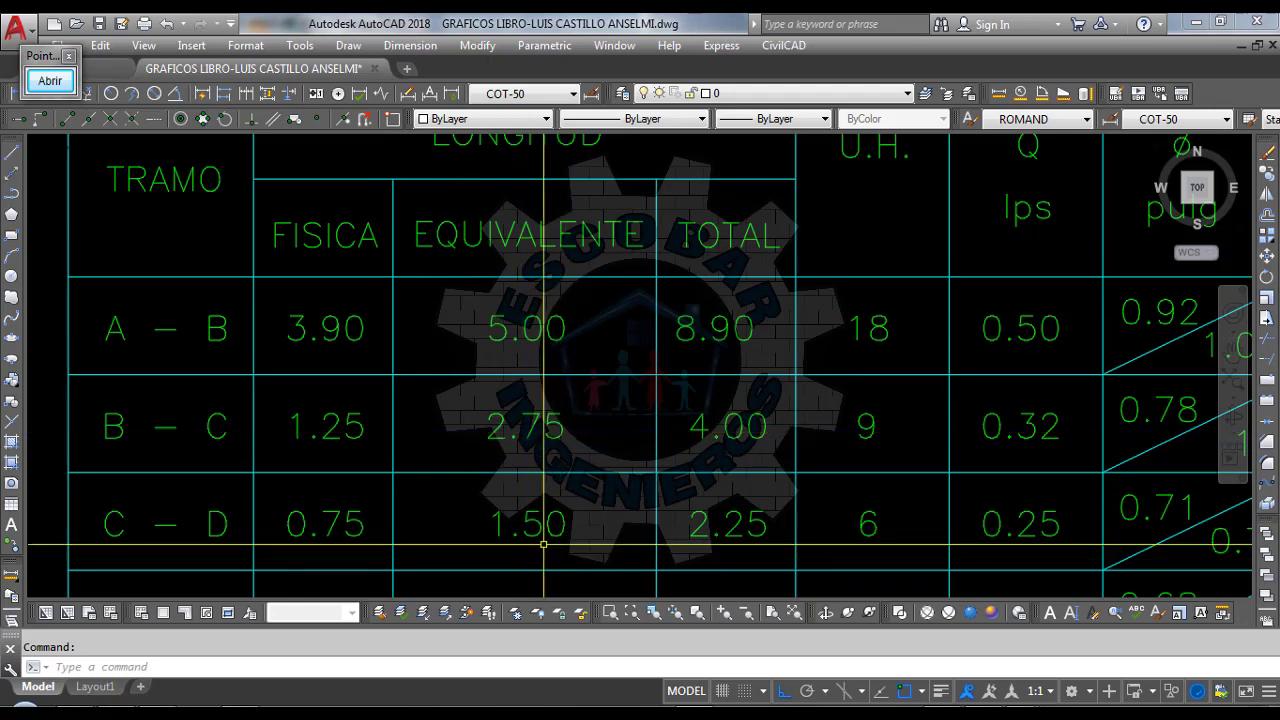
mouse_move(950, 712)
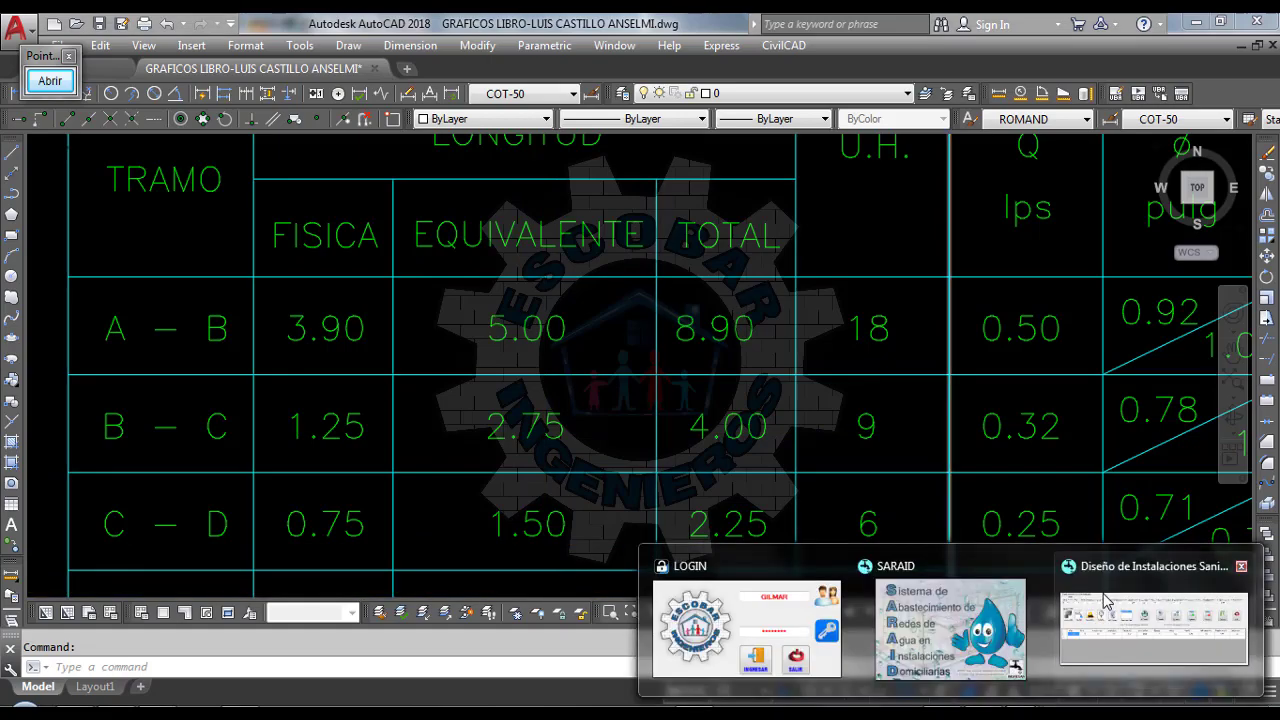
click(1157, 628)
click(362, 470)
text(0)
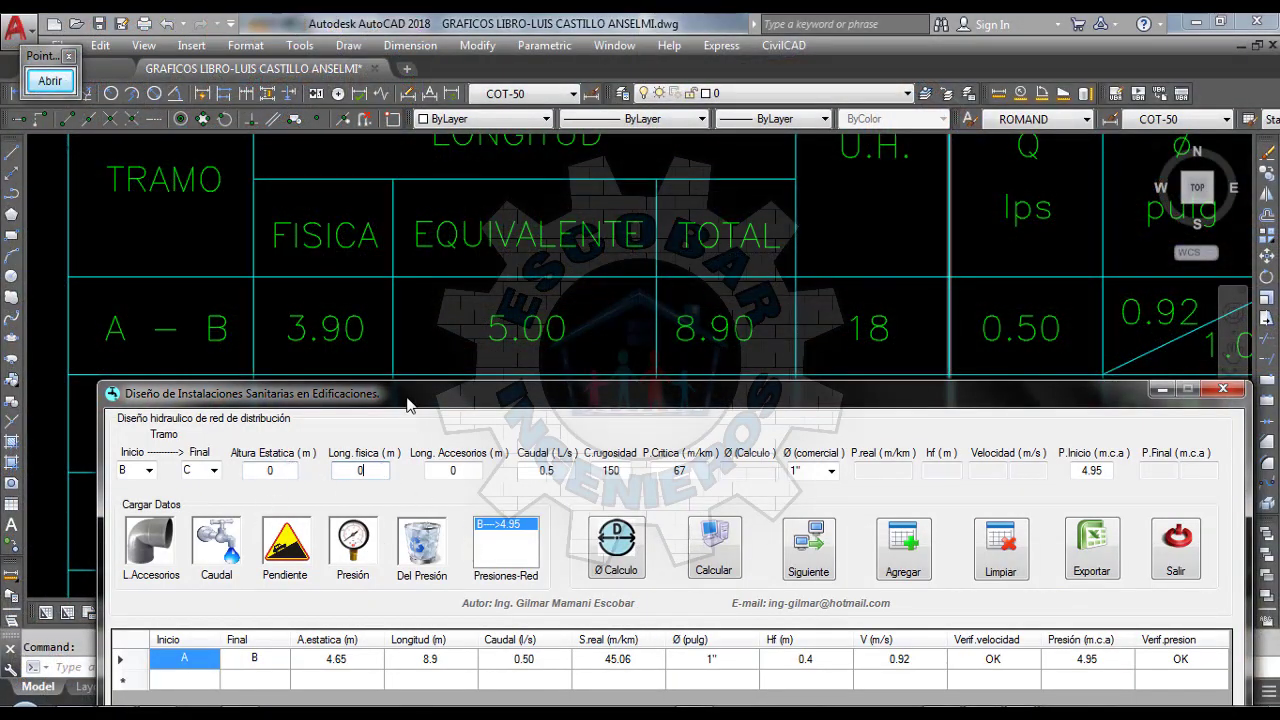
drag(410, 405, 365, 471)
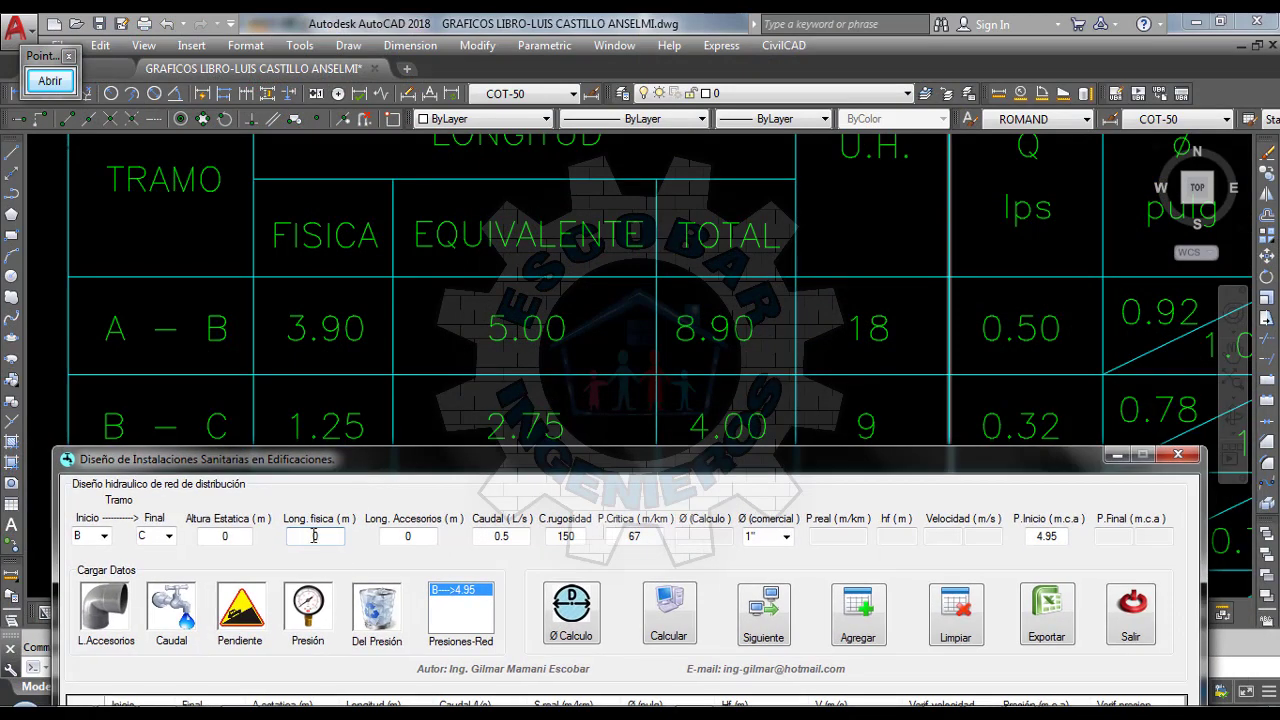
click(414, 536)
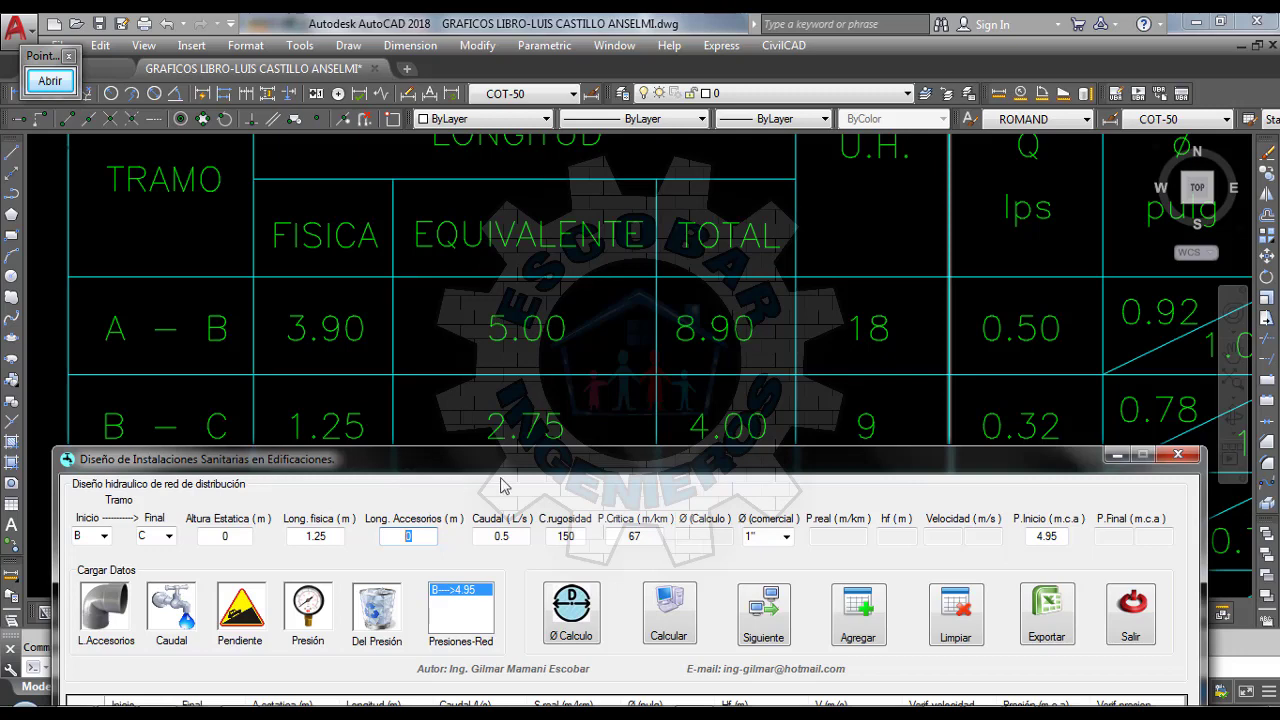
text(2.75)
Set segment B–C's flow to 0.32 L/s and calculate its theoretical diameter
drag(519, 538, 470, 534)
text(0.3)
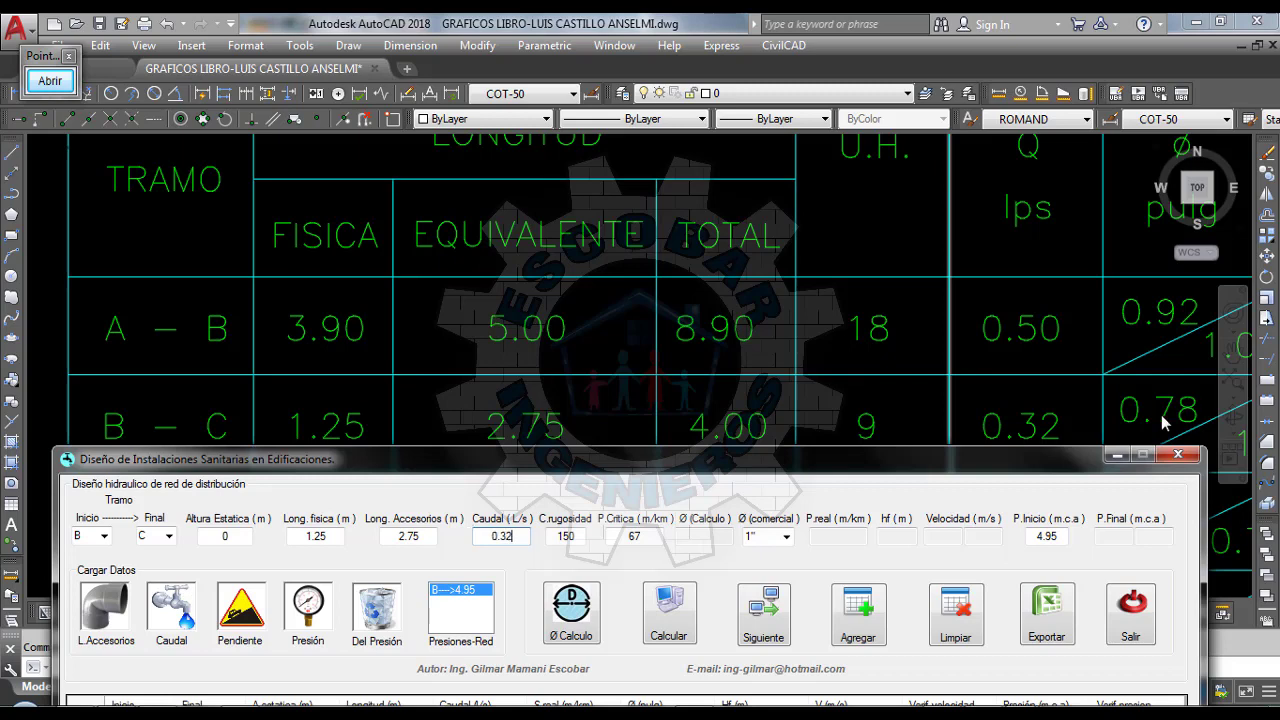
text(2)
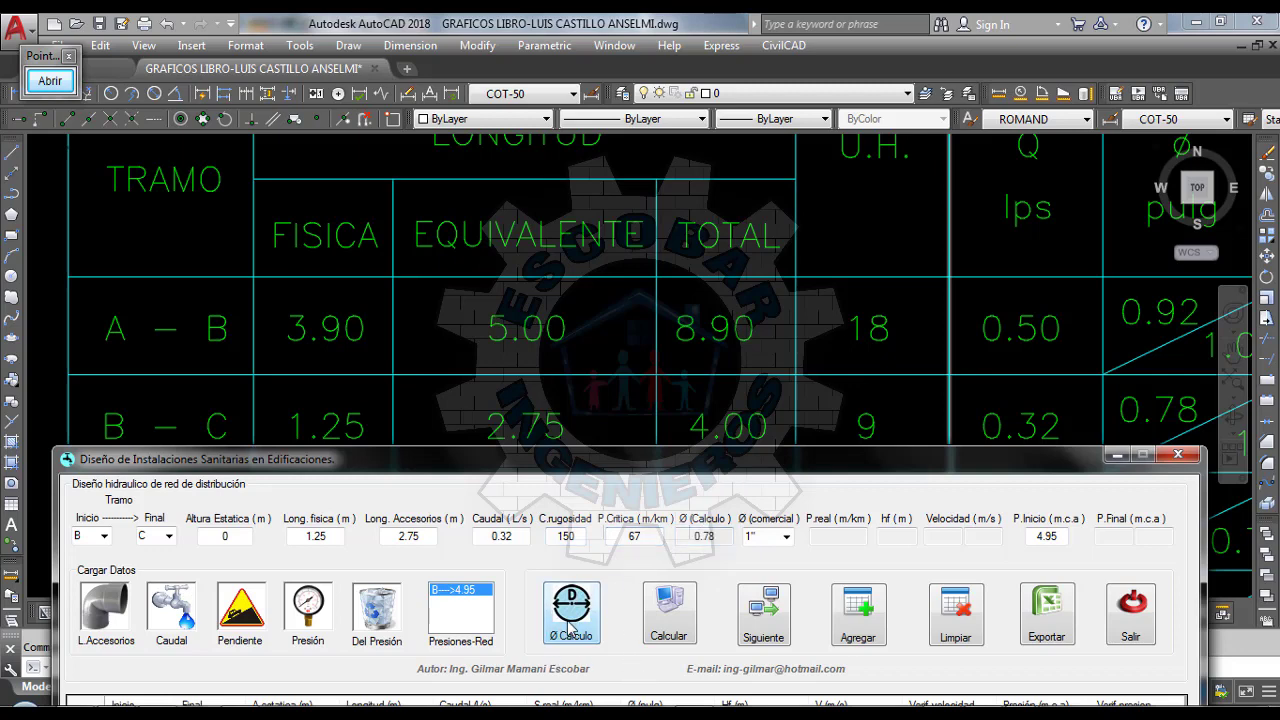
Keep the 1" commercial diameter for segment B–C and calculate its real slope, head loss, velocity and final pressure
click(786, 537)
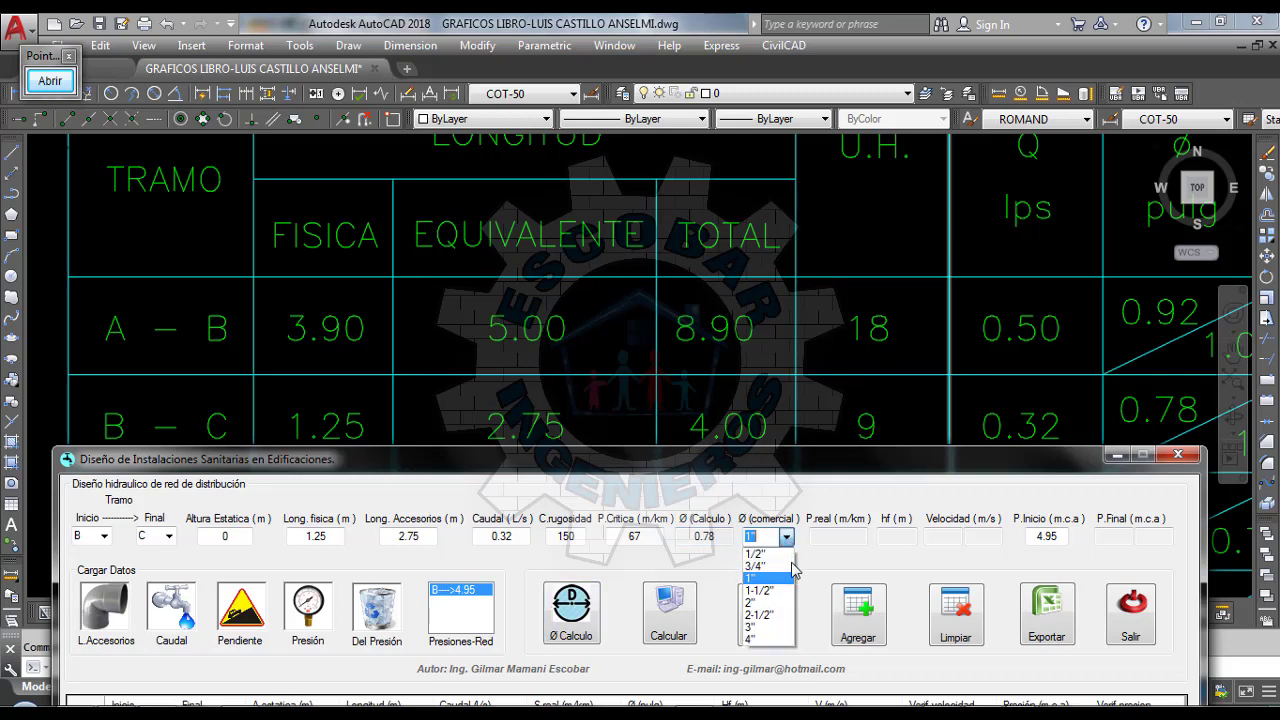
click(775, 578)
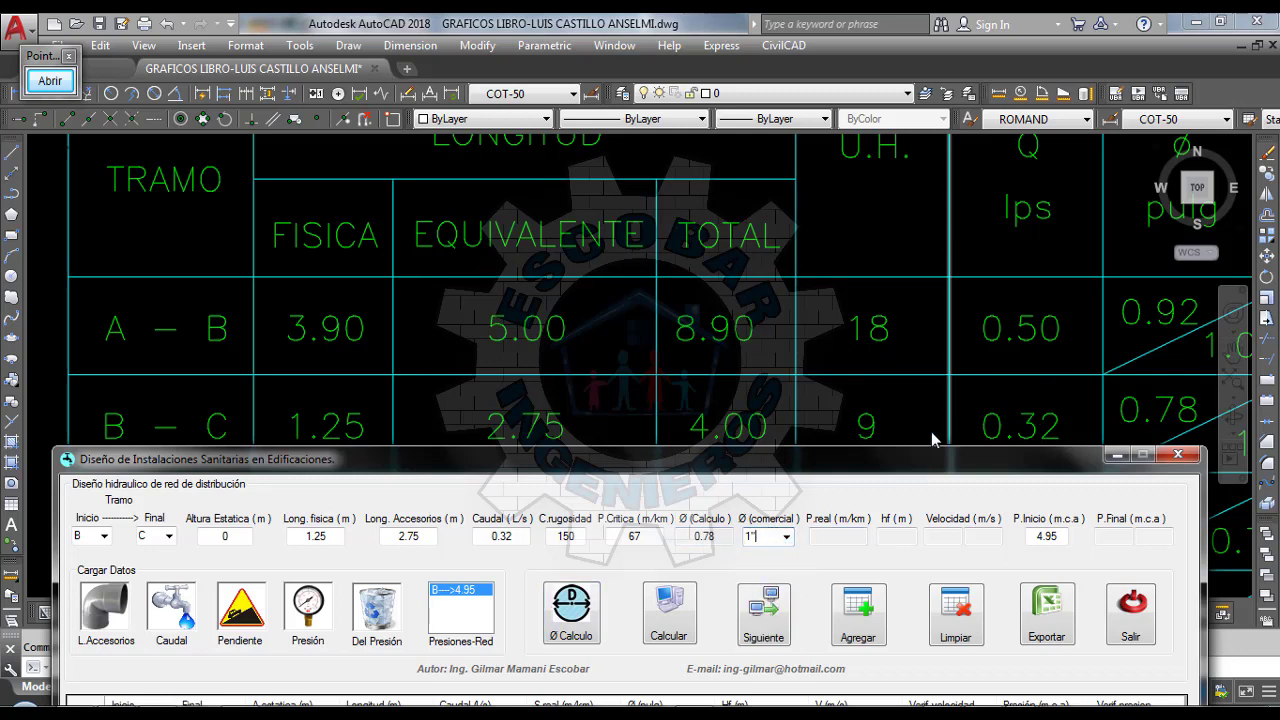
click(670, 613)
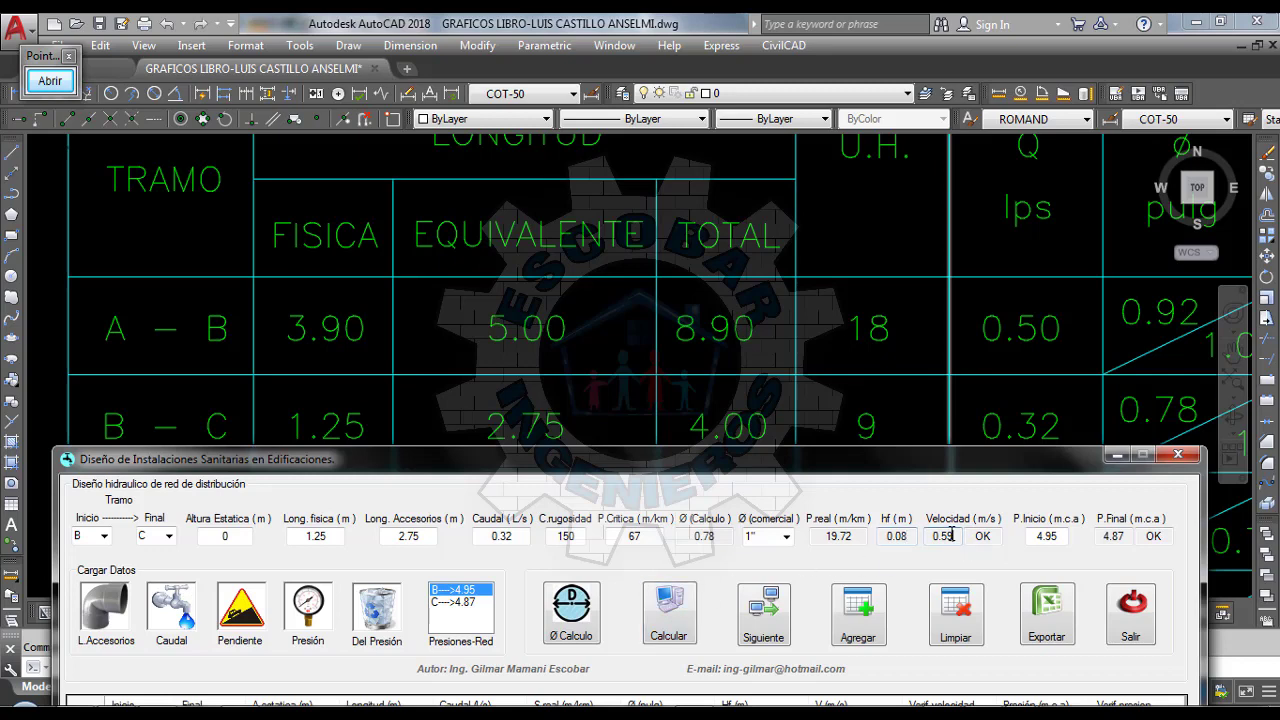
Compare segment B–C's calculated head loss, pressure and velocity with the Hf, Ps and V values in the AutoCAD table's B–C row
click(785, 422)
scroll(785, 422, down, 4)
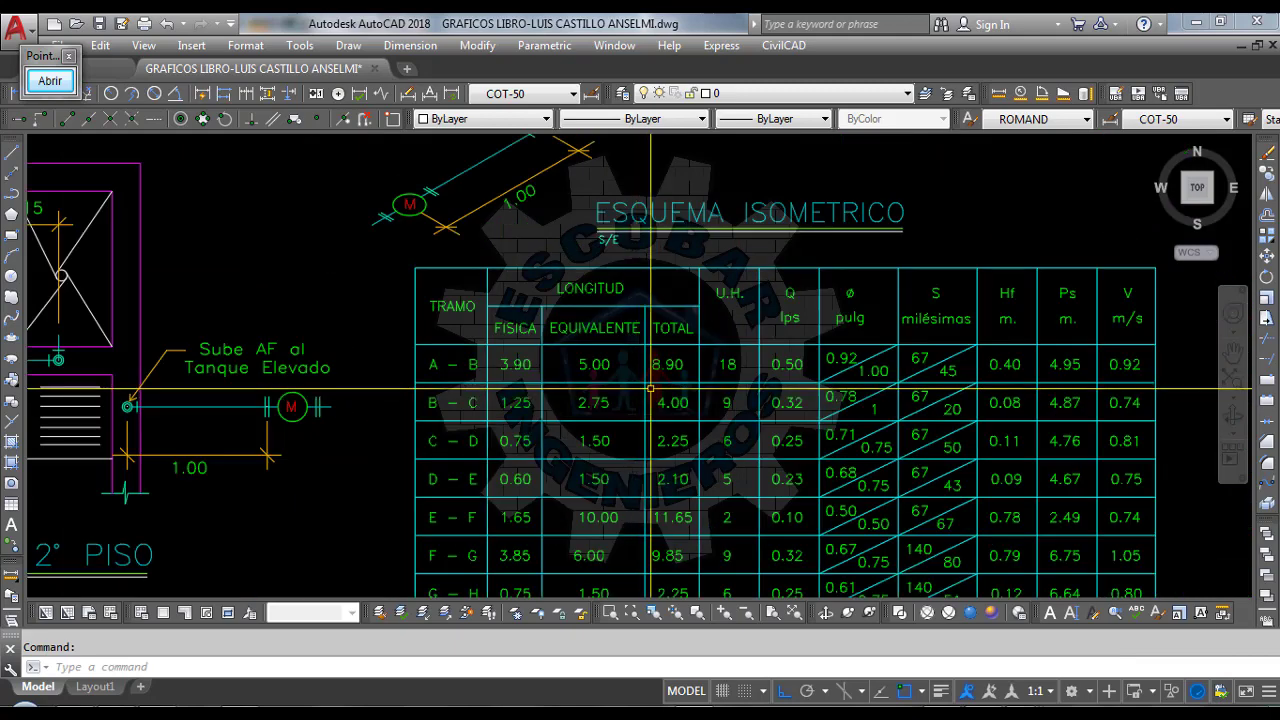
scroll(919, 392, up, 4)
scroll(930, 388, up, 2)
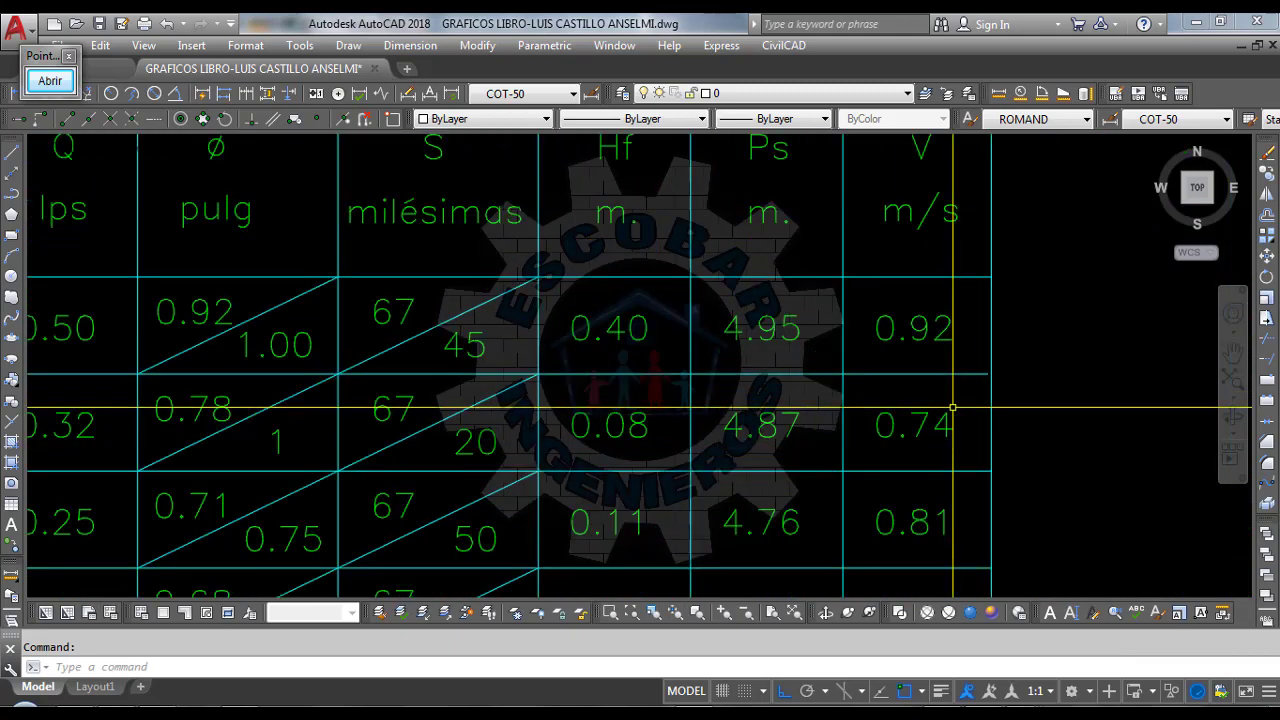
scroll(1015, 352, down, 2)
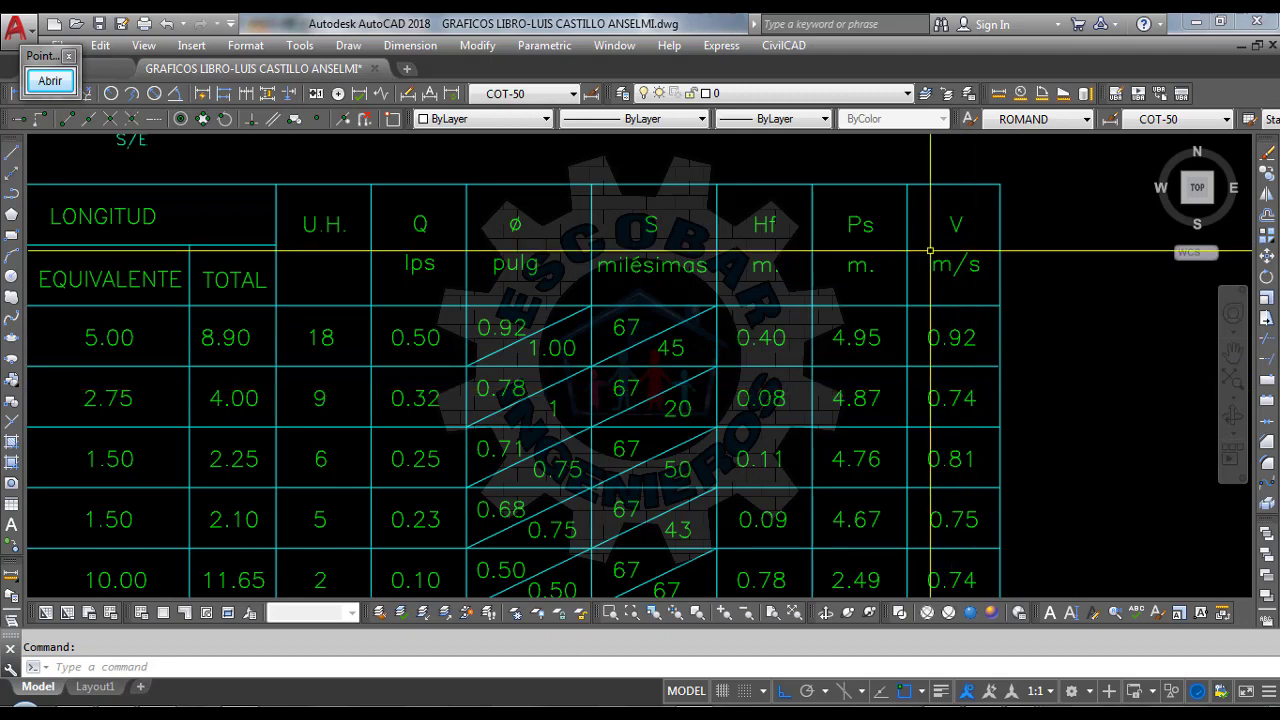
scroll(968, 410, up, 1)
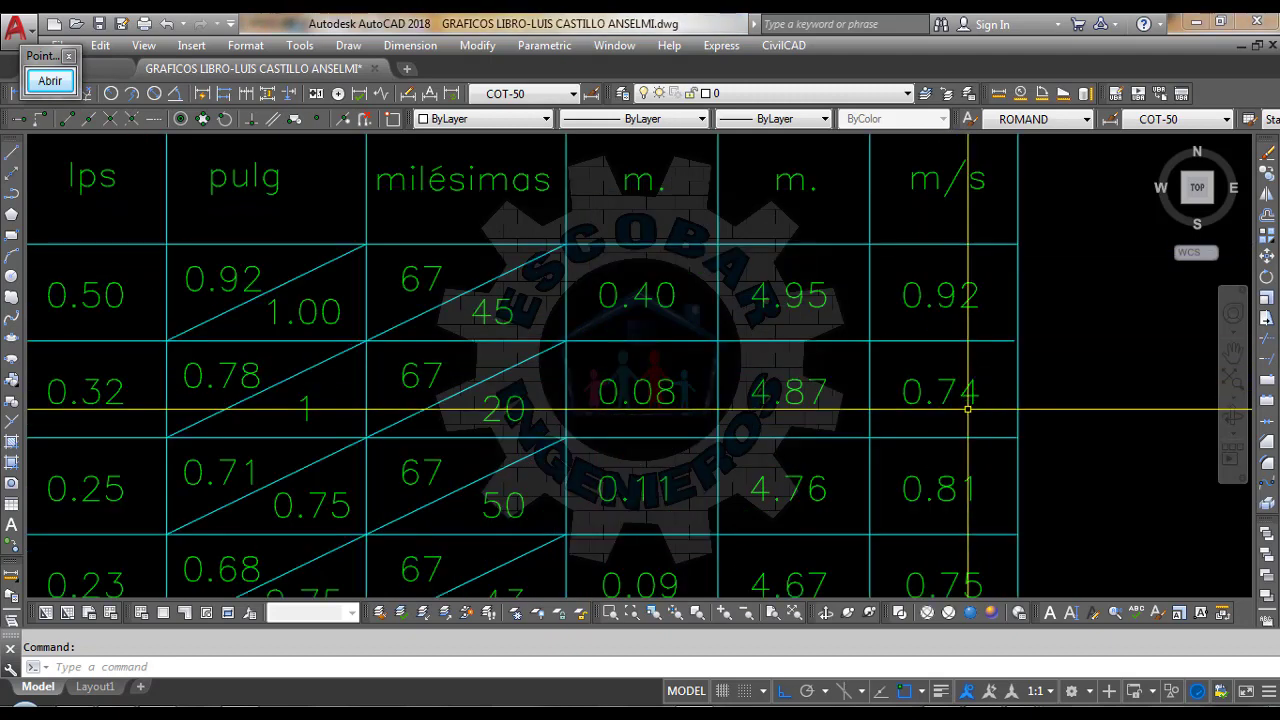
scroll(893, 325, down, 1)
scroll(913, 375, up, 1)
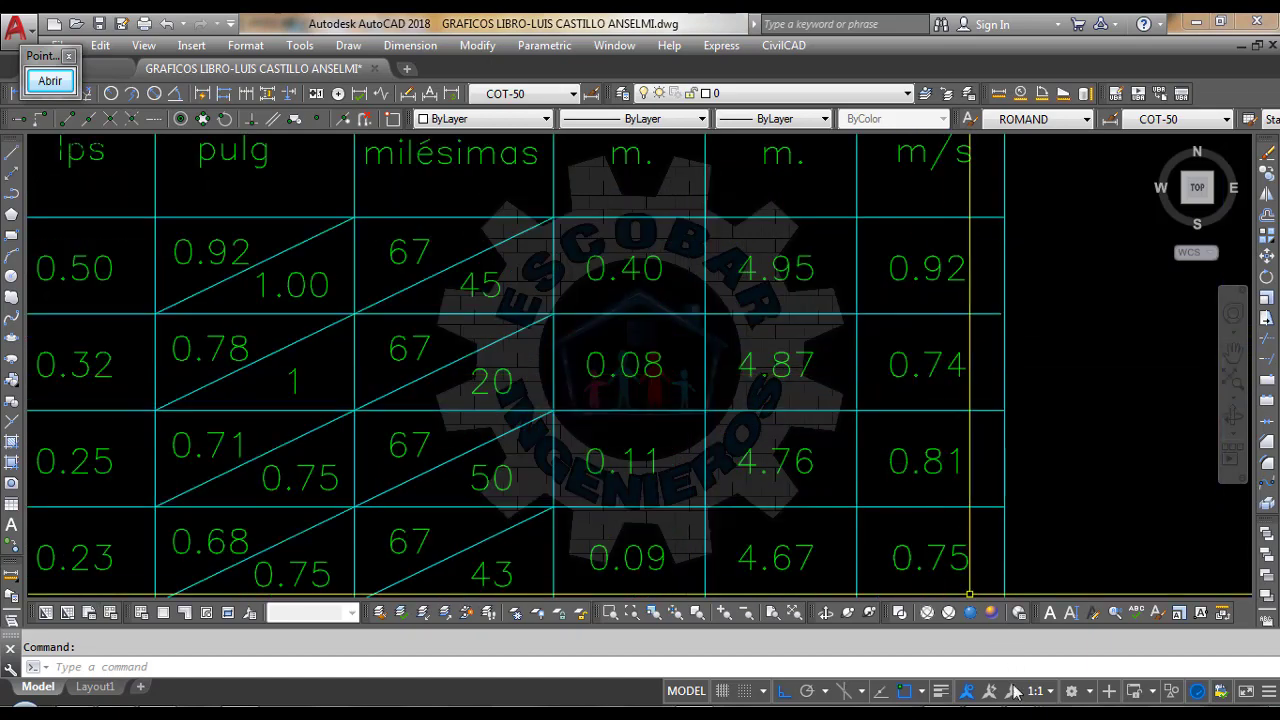
click(1098, 622)
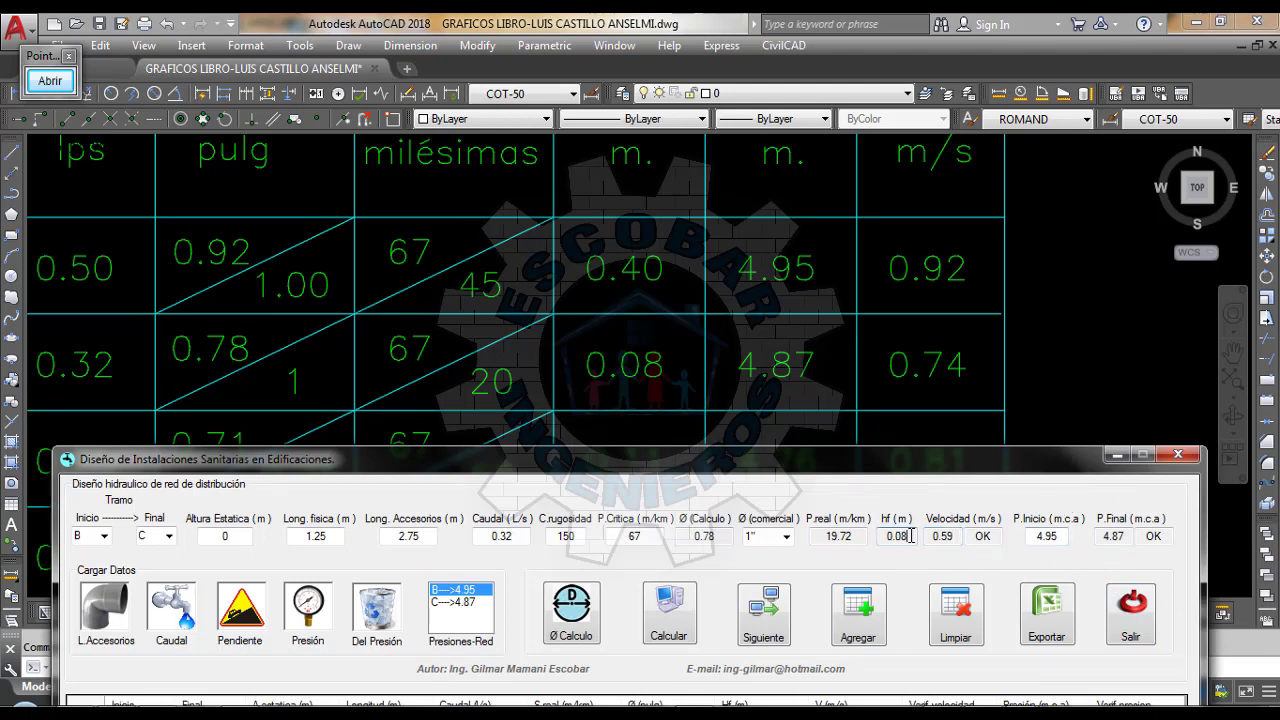
click(826, 377)
scroll(826, 377, down, 5)
scroll(826, 377, up, 3)
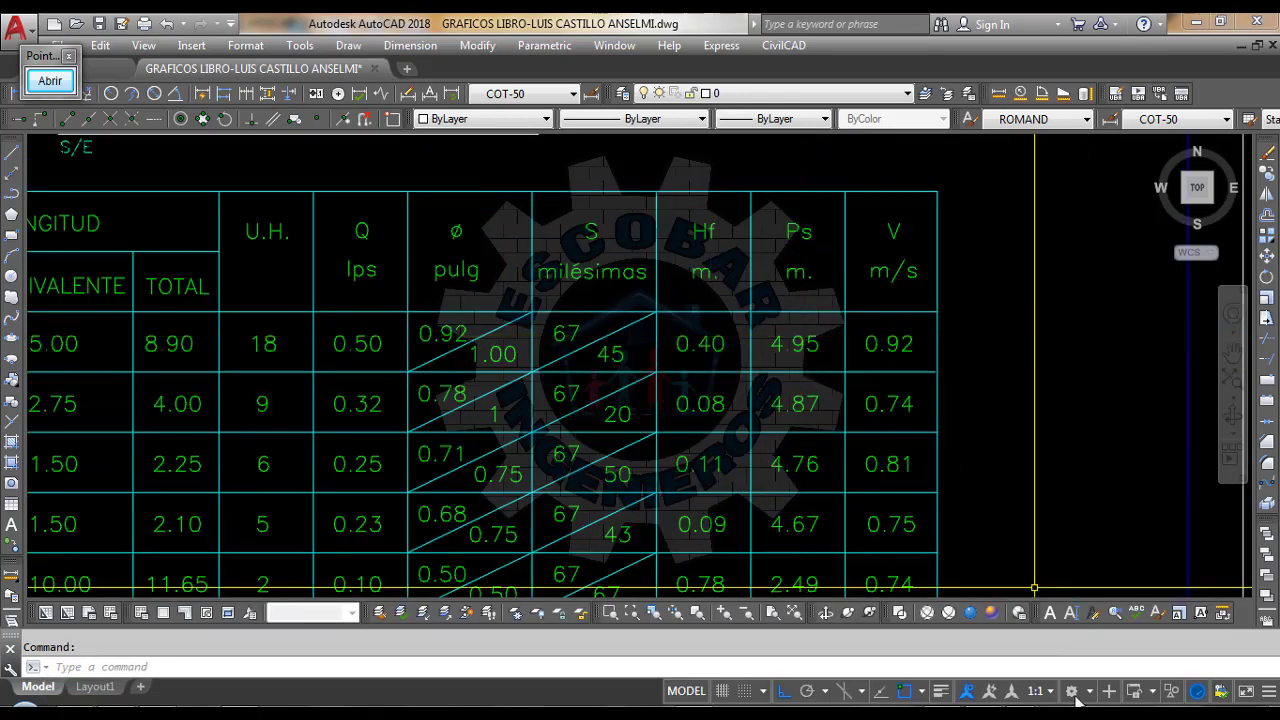
Draw arrows from segment B–C's calculated head loss, final pressure and velocity to the matching Hf, Ps and V cells, then clear the annotations
click(1116, 632)
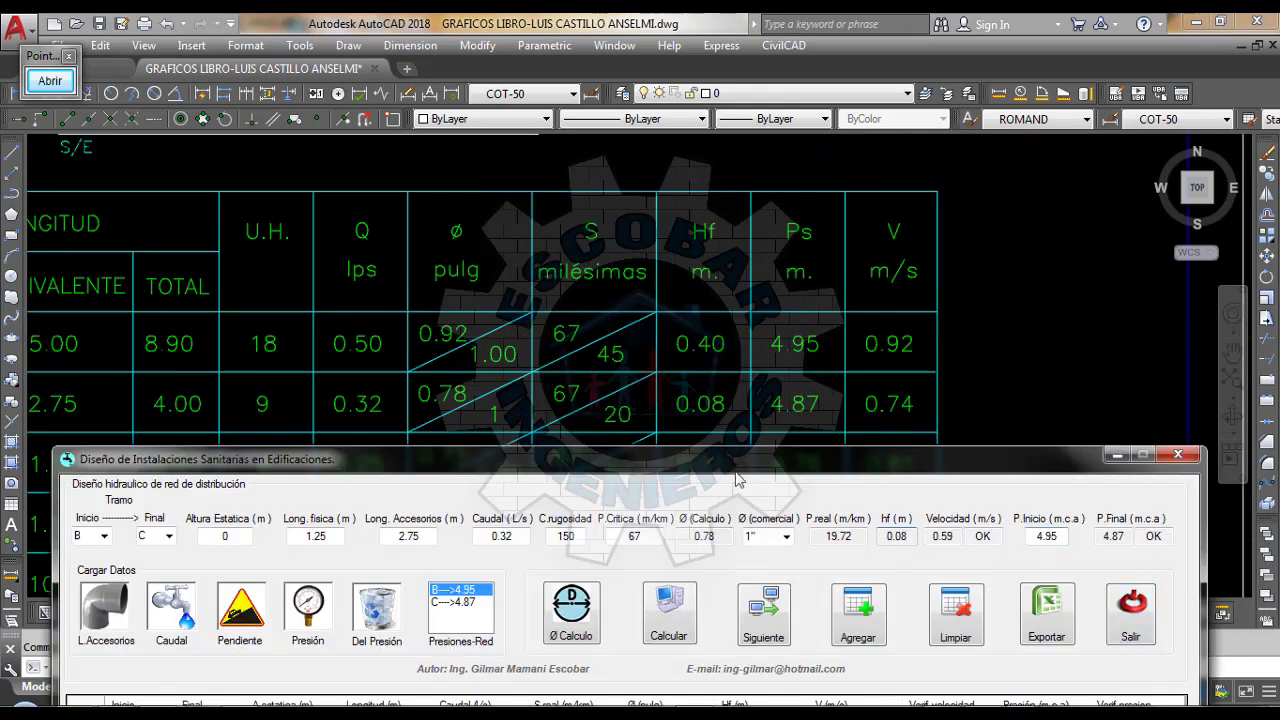
click(50, 80)
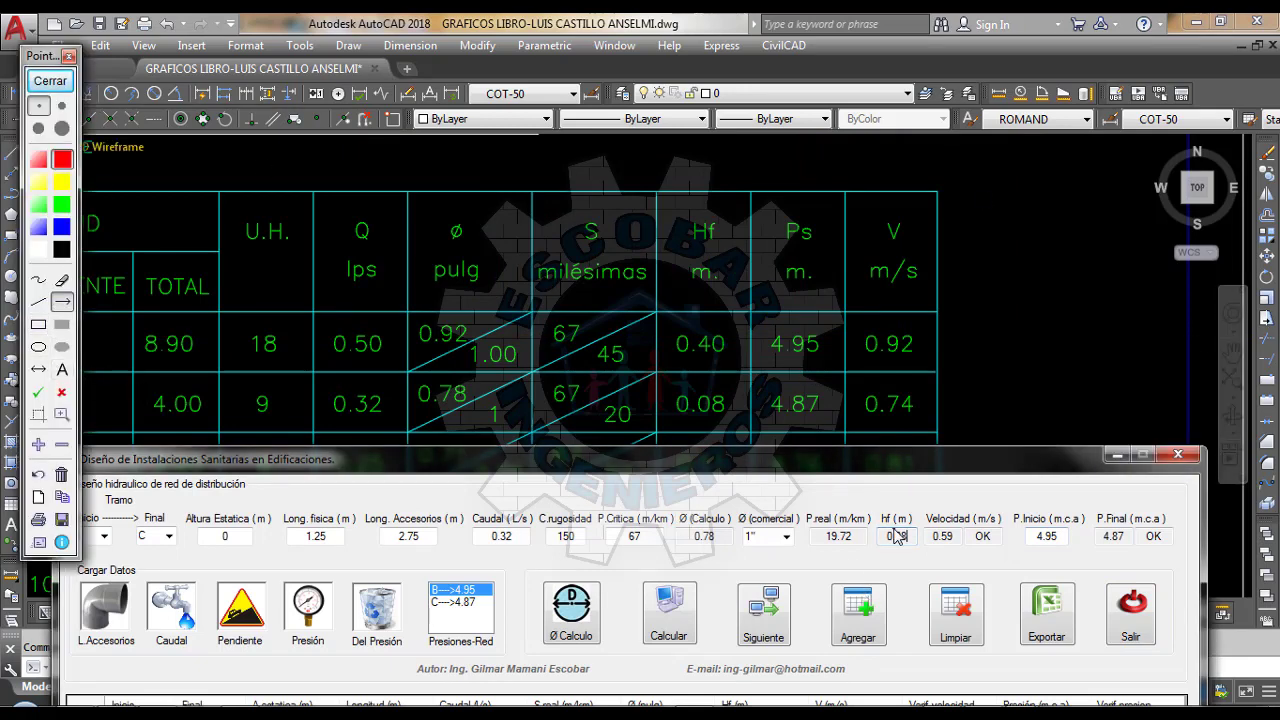
drag(894, 530, 716, 416)
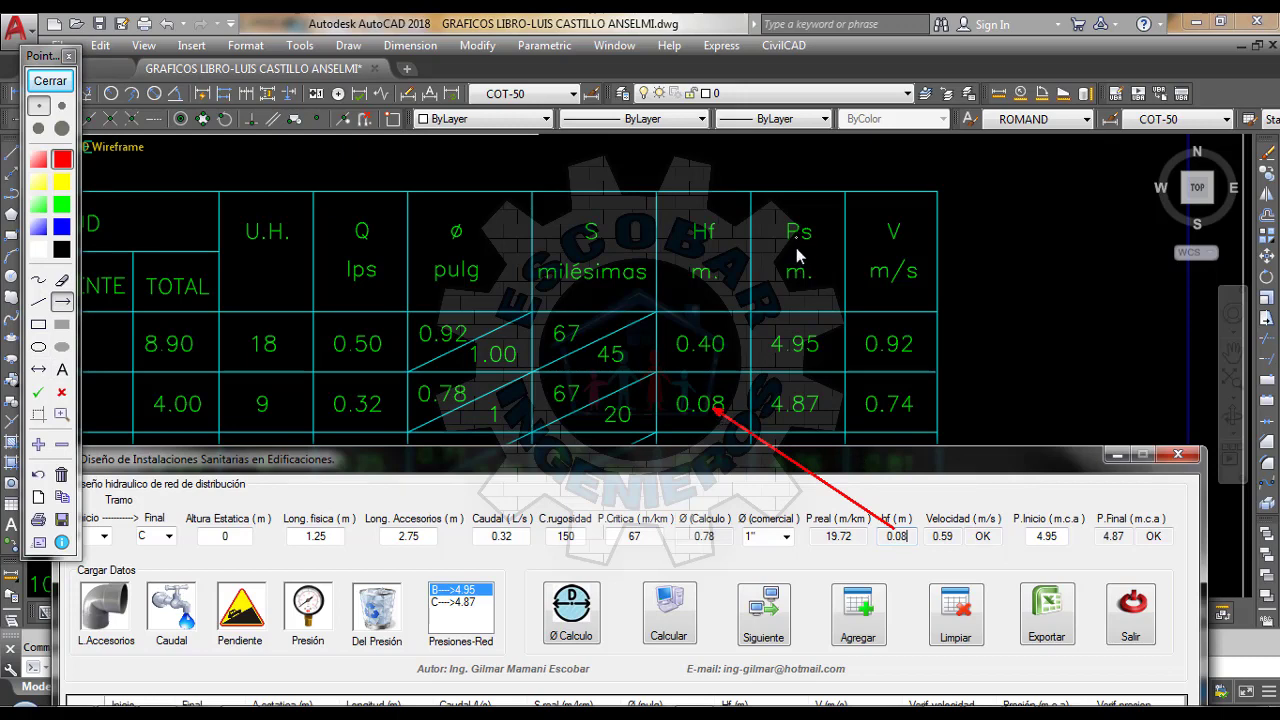
drag(1112, 527, 818, 419)
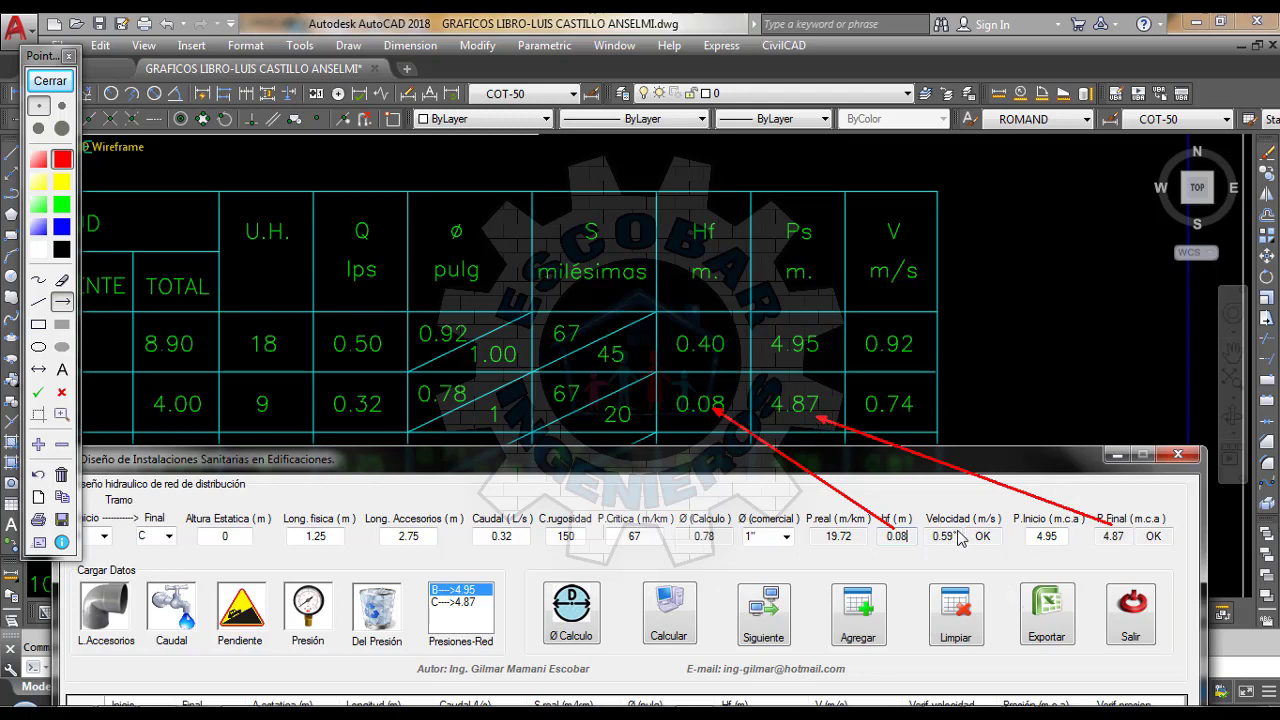
drag(958, 538, 897, 425)
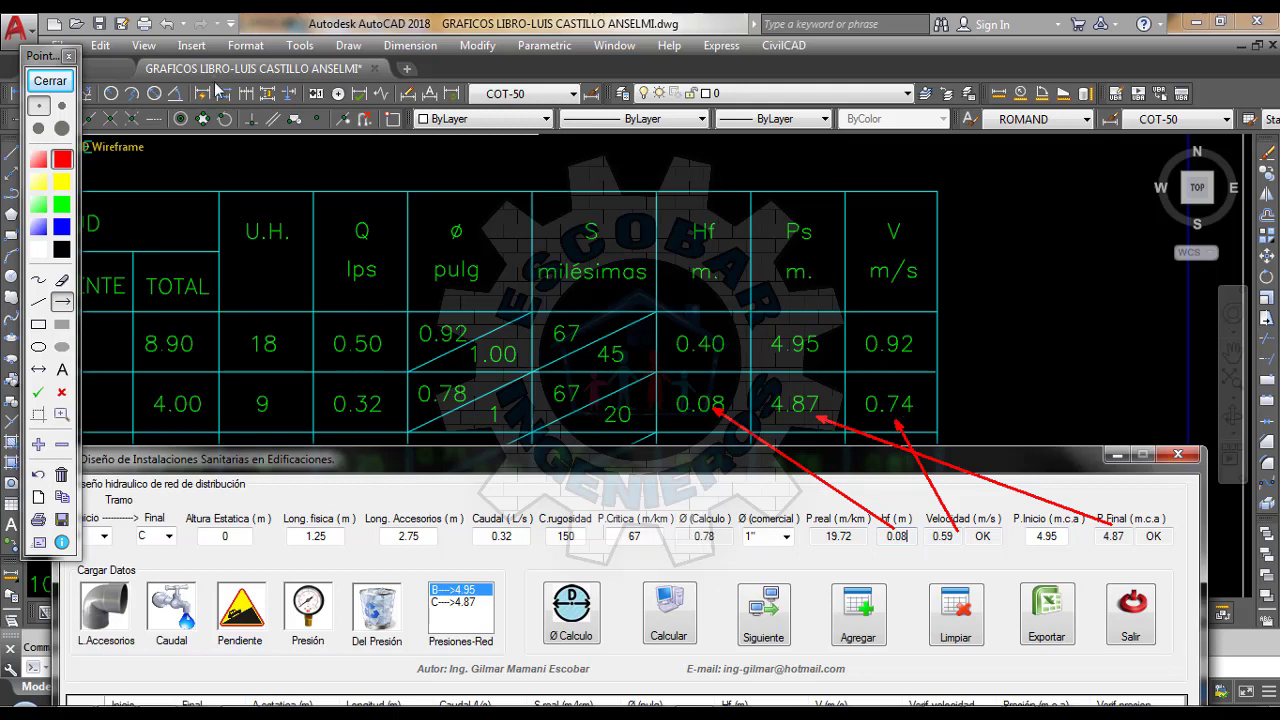
click(51, 83)
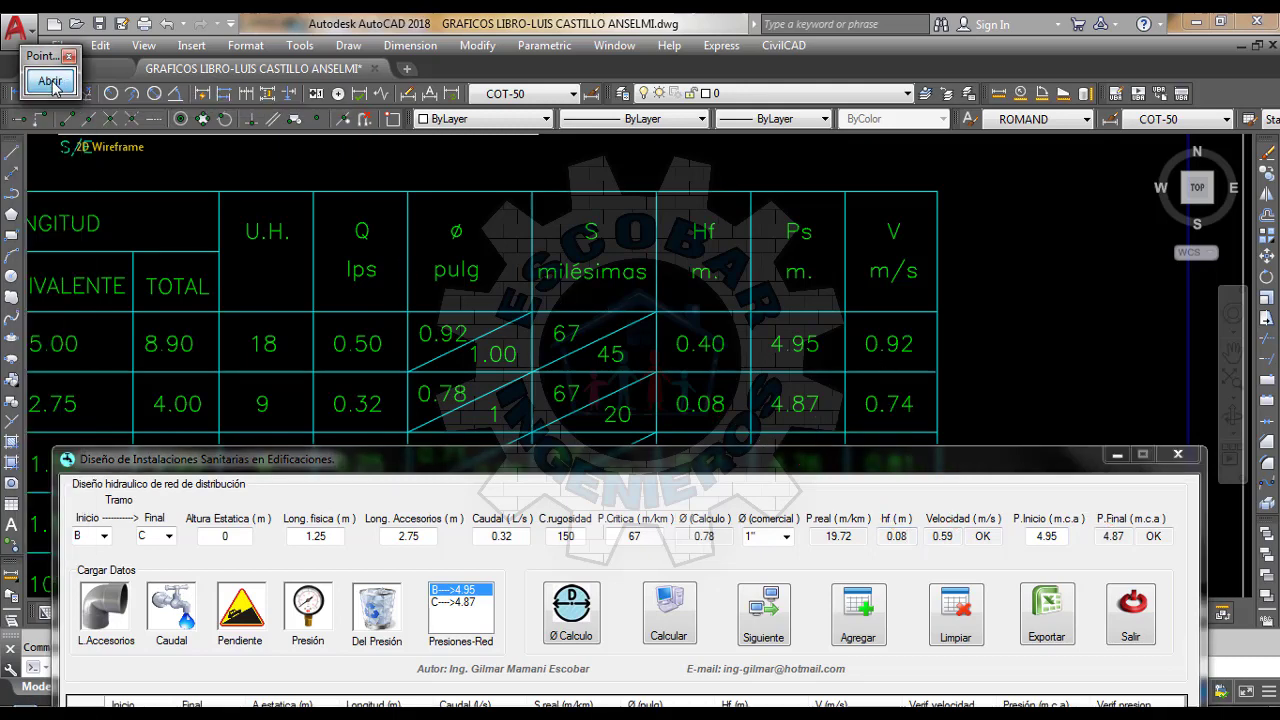
Add the calculated segment B–C to the results table of the distribution network
click(985, 327)
scroll(880, 320, down, 3)
scroll(760, 318, up, 2)
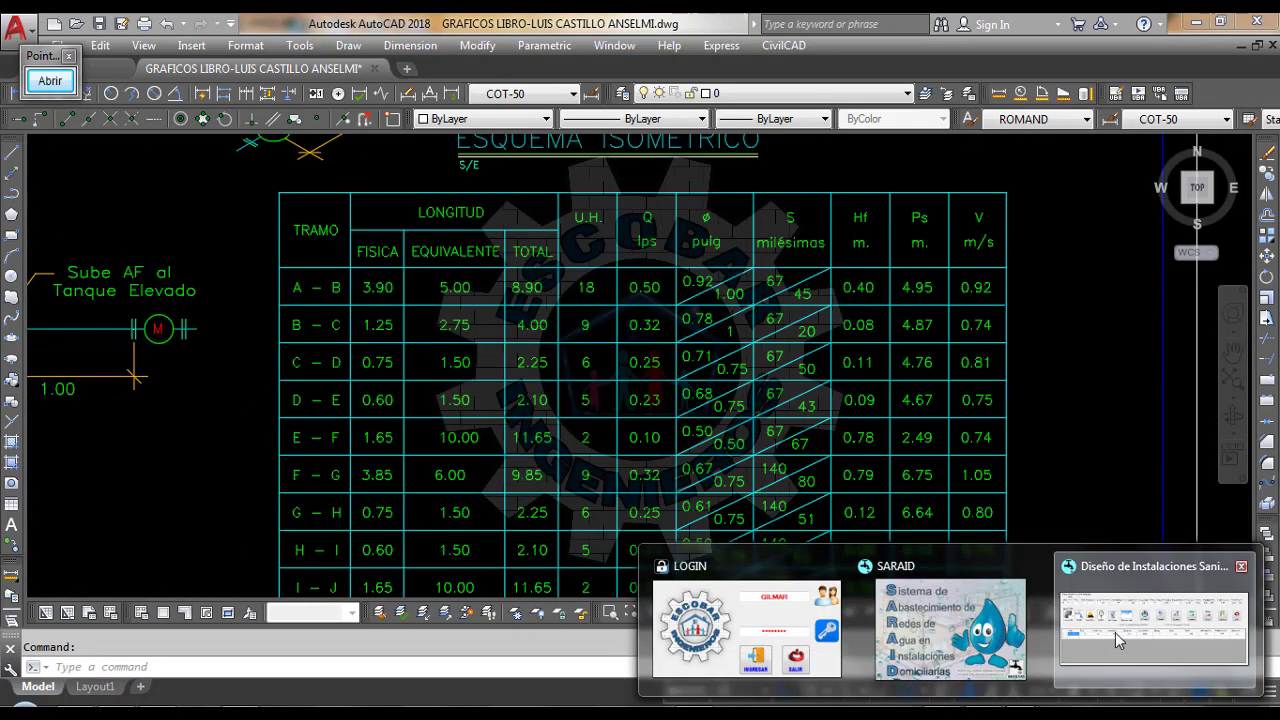
click(1117, 645)
drag(484, 462, 523, 269)
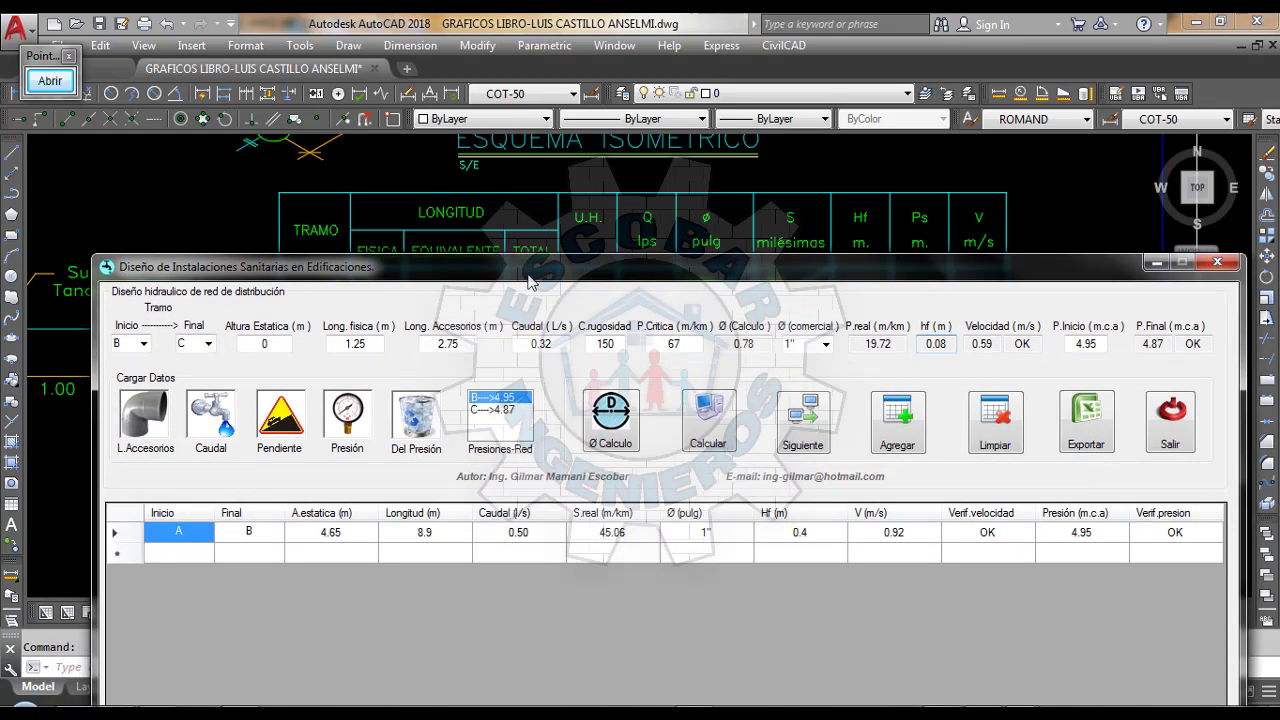
click(903, 428)
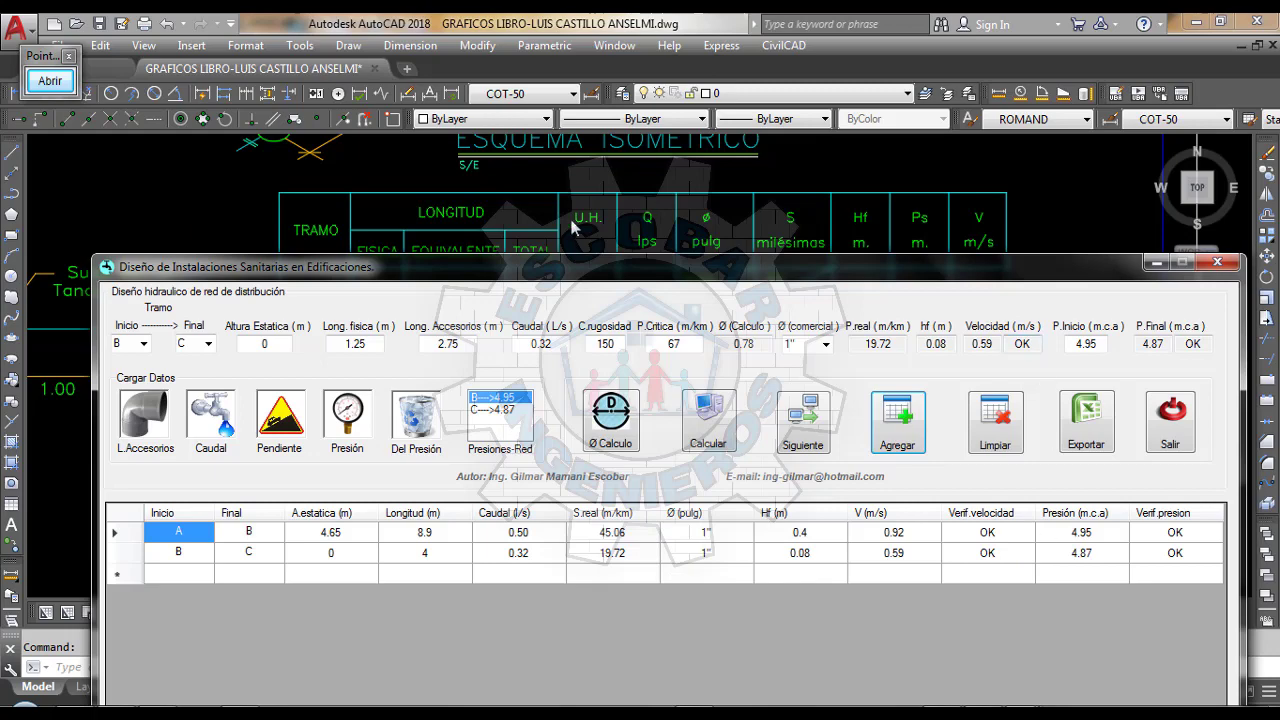
Advance to the next segment and set its start node to C and end node to D
click(545, 192)
scroll(348, 368, up, 5)
scroll(348, 368, down, 4)
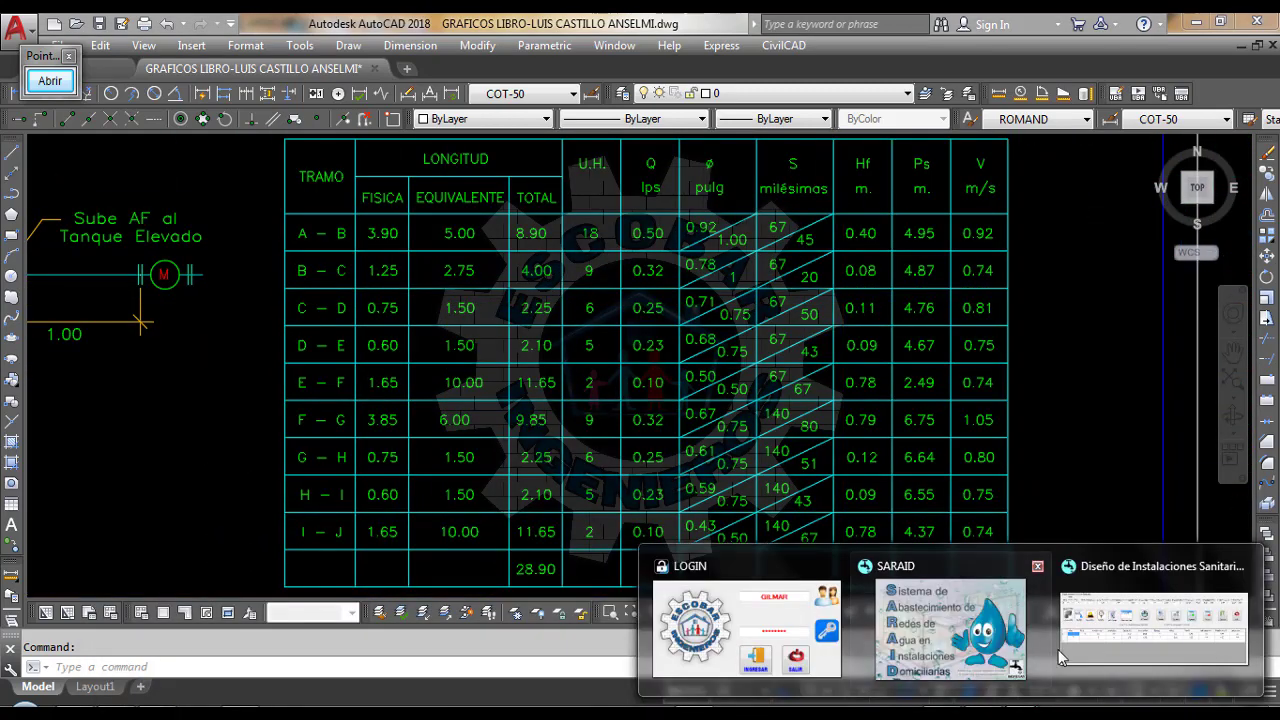
click(1099, 635)
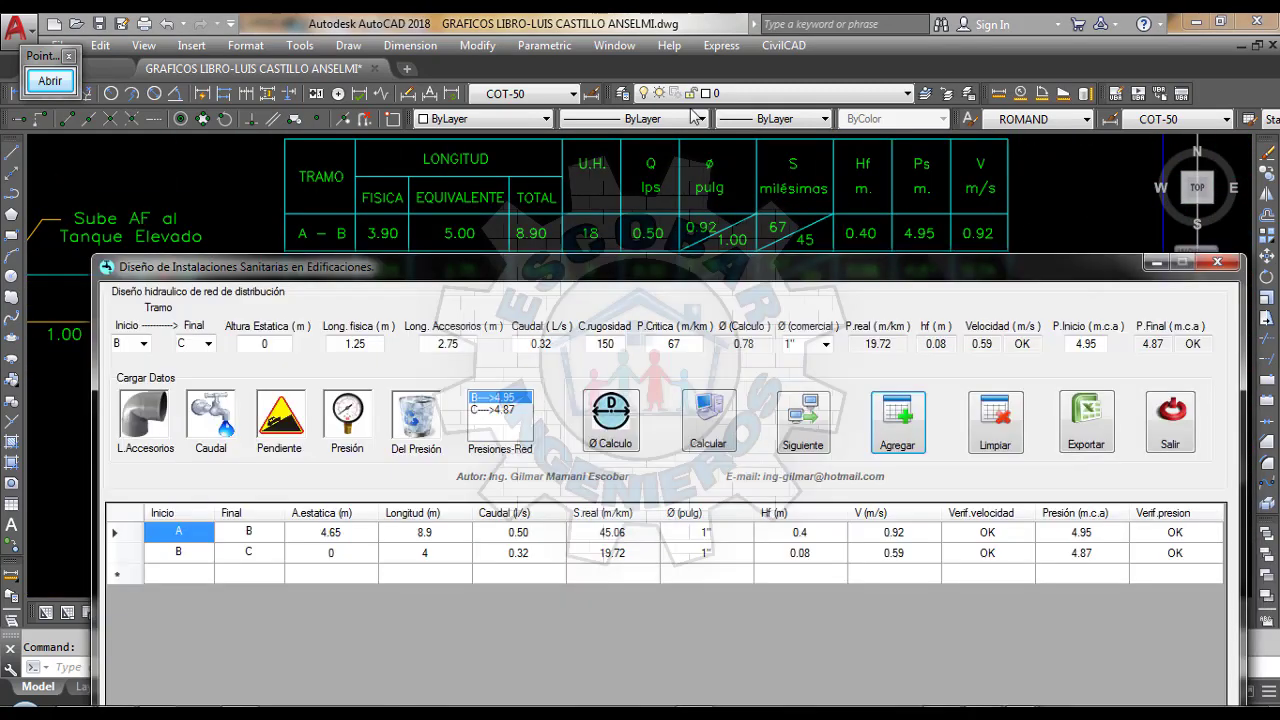
click(802, 440)
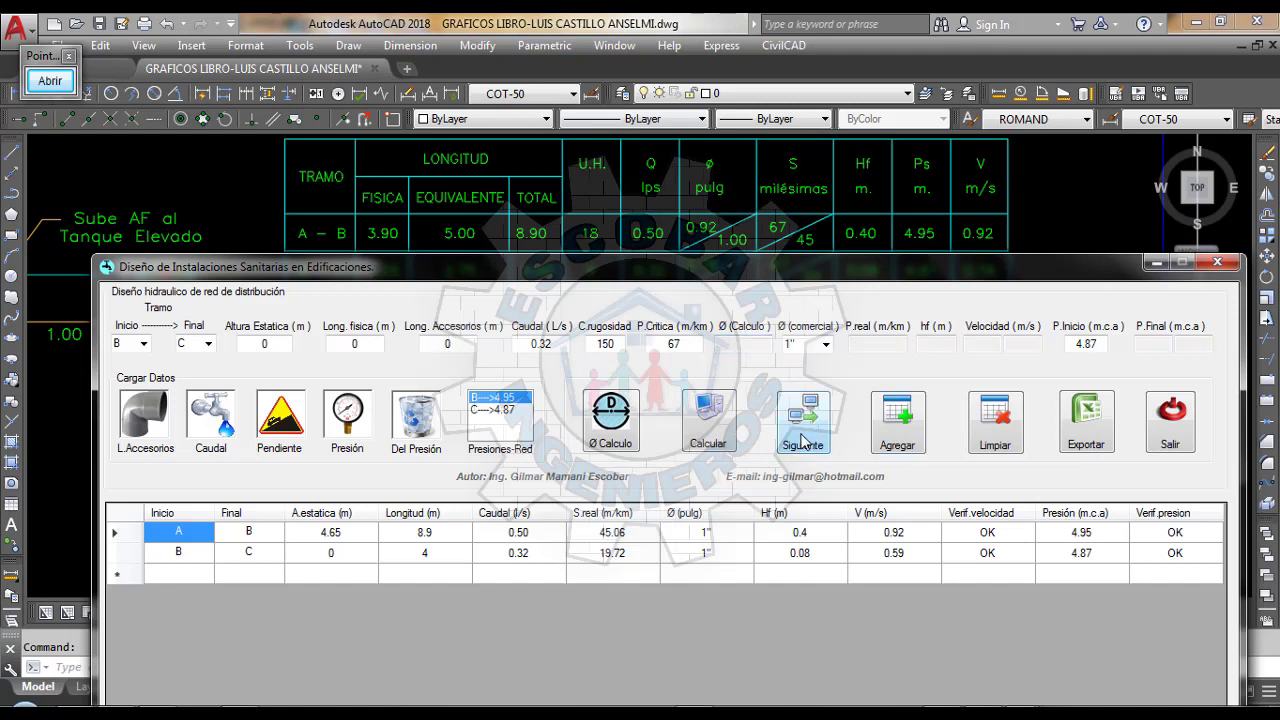
click(144, 344)
click(125, 397)
click(207, 344)
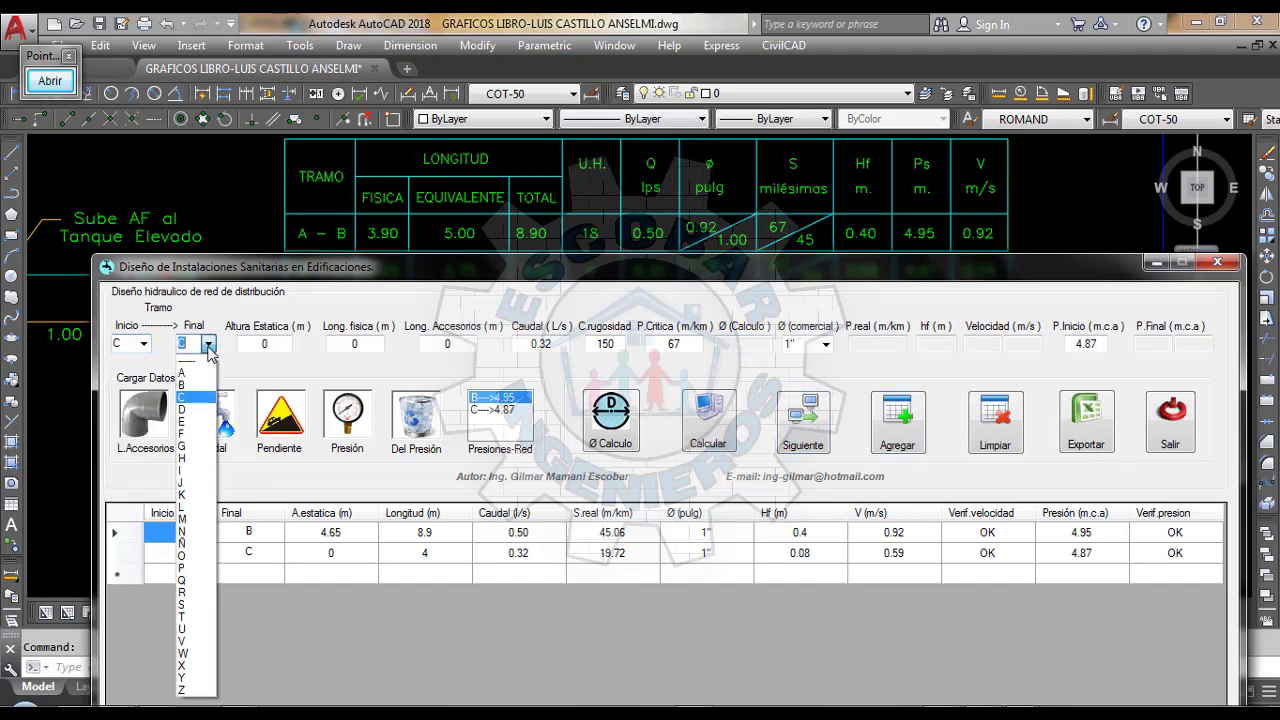
click(189, 410)
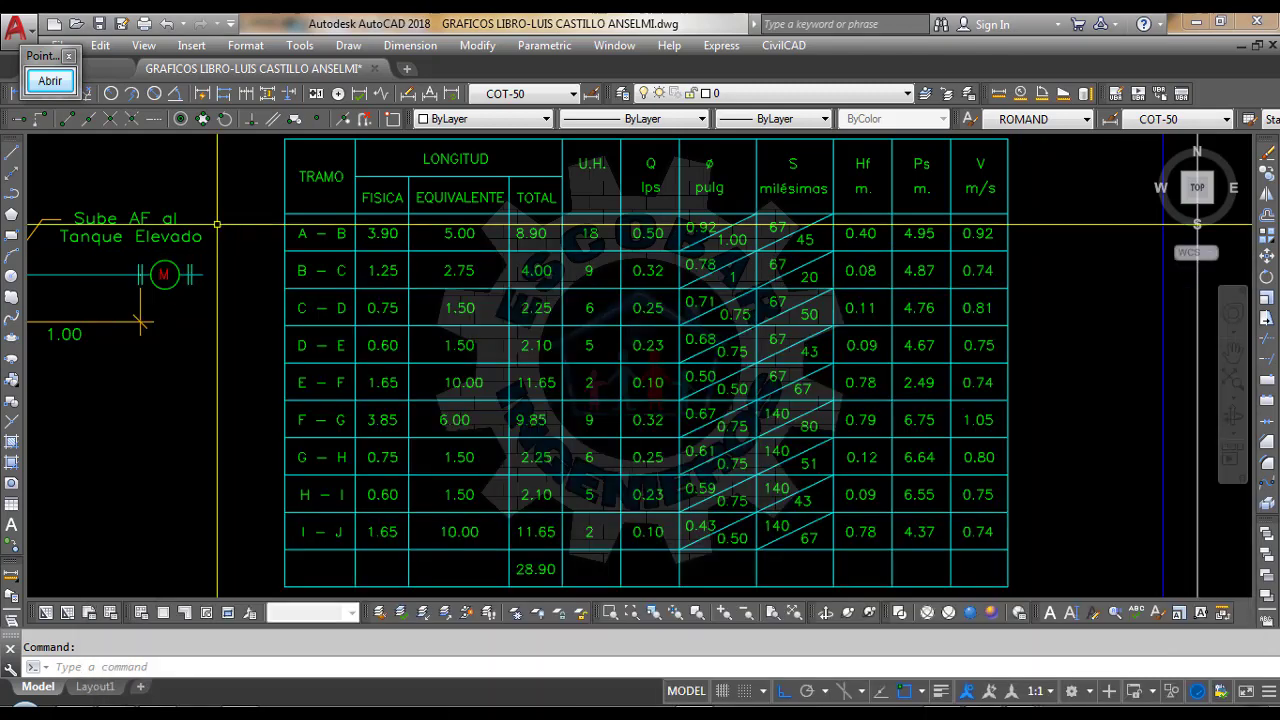
Examine nodes C and D in the isometric scheme in AutoCAD to determine the segment's static height
scroll(522, 340, down, 5)
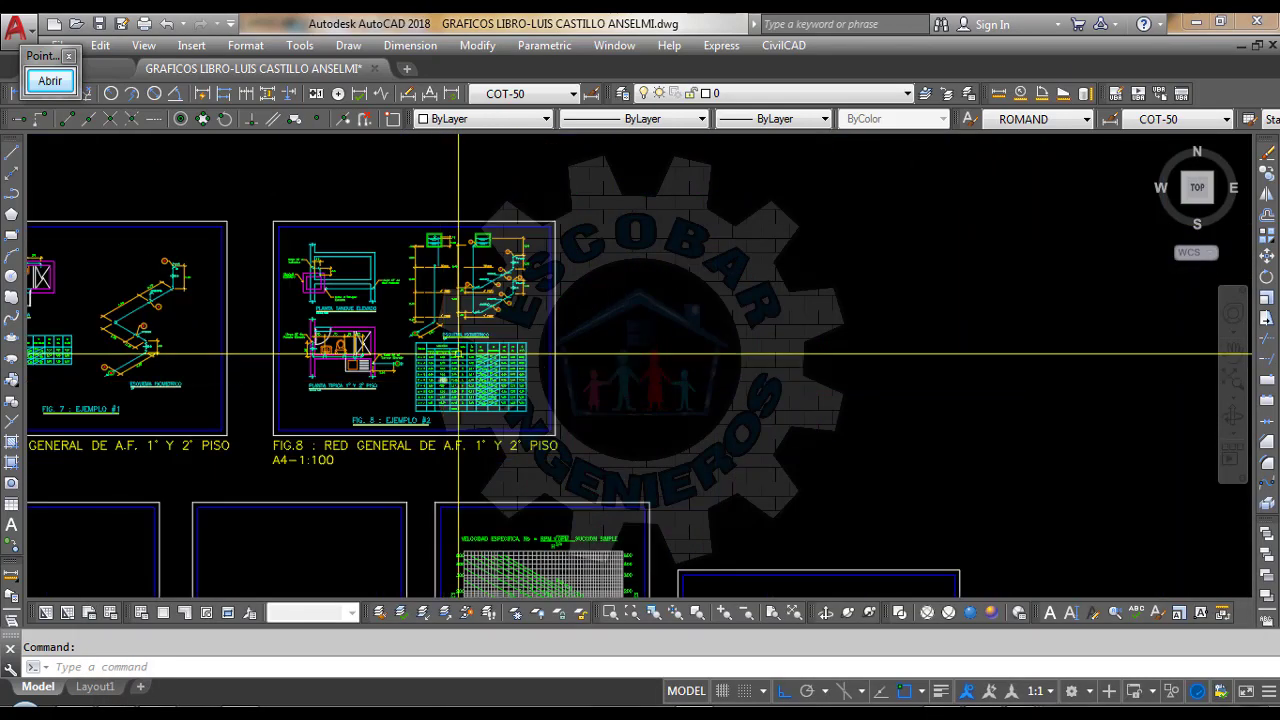
scroll(522, 327, up, 5)
scroll(600, 285, up, 4)
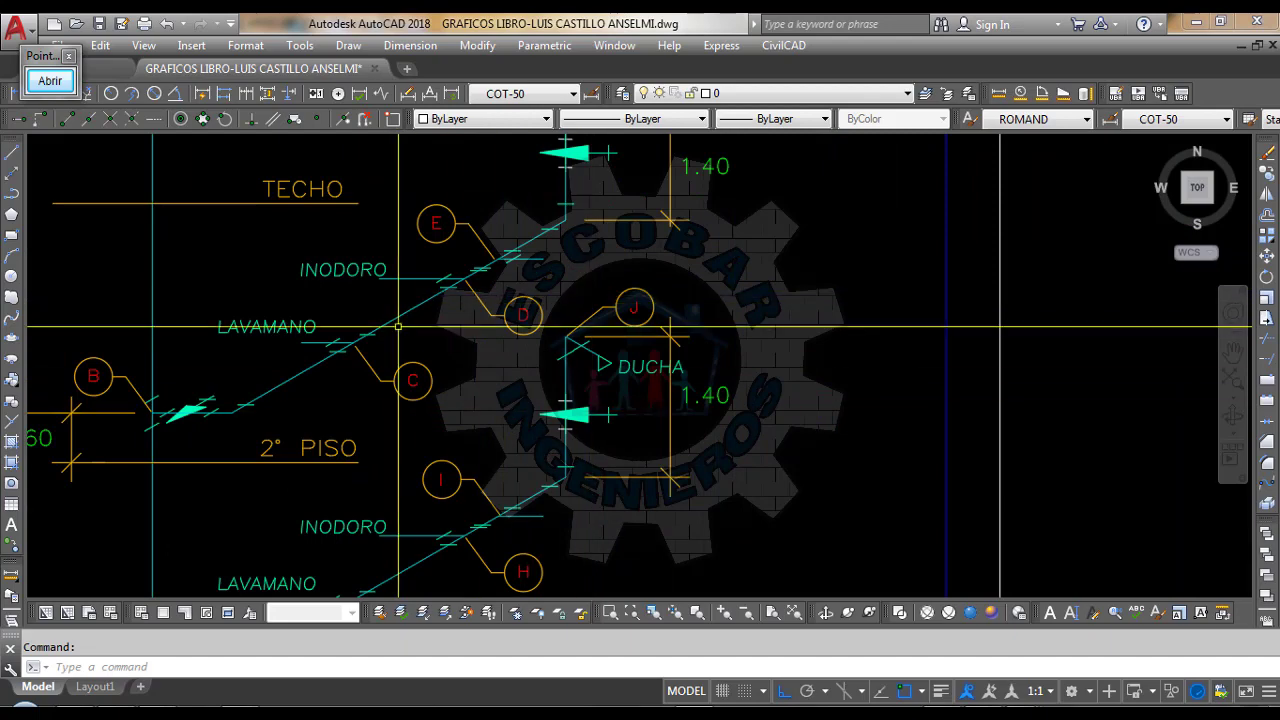
scroll(470, 248, down, 4)
scroll(470, 245, down, 2)
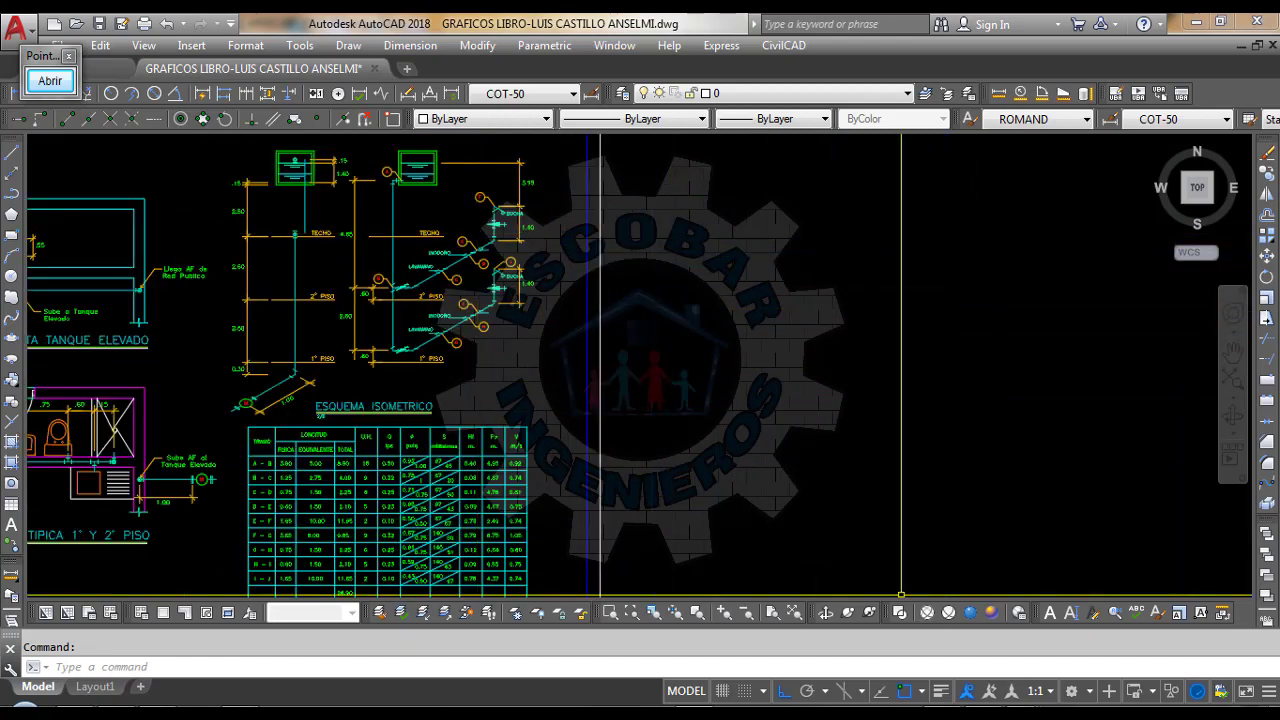
mouse_move(952, 710)
click(1116, 640)
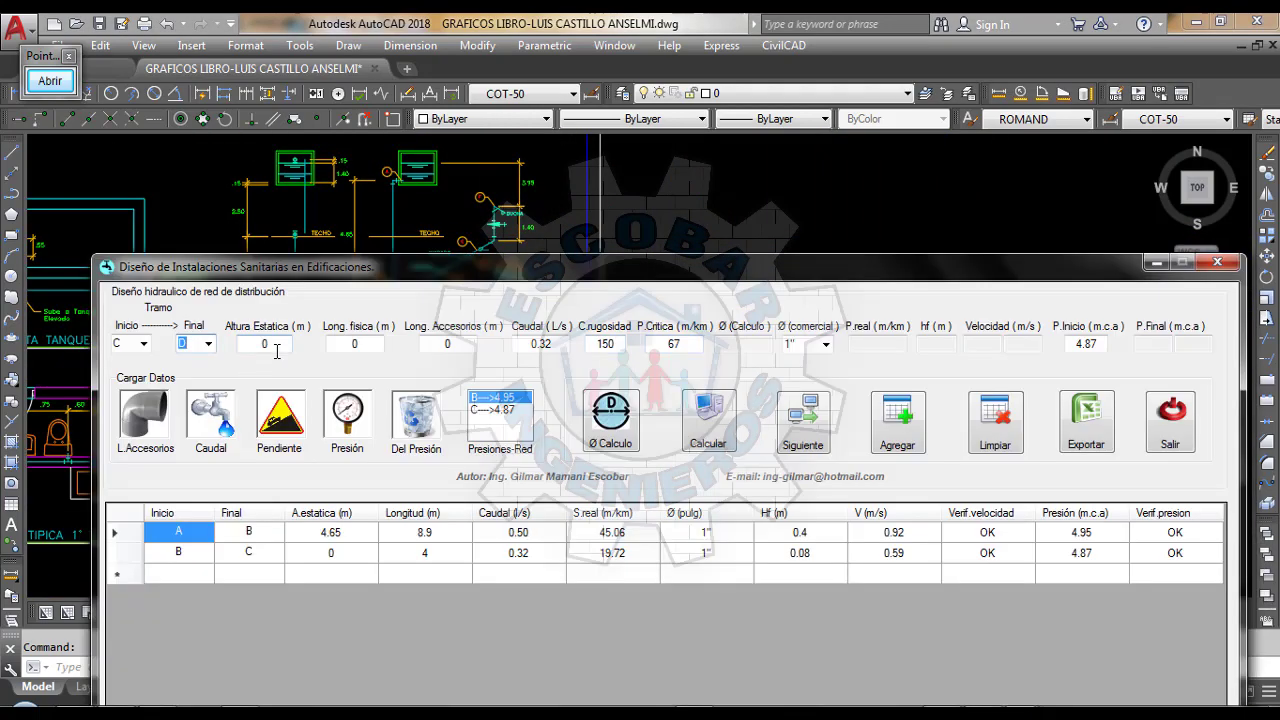
Look up row C–D in the AutoCAD table and set the segment's physical length to 0.75 m and accessory length to 1.50 m
click(345, 245)
scroll(535, 268, up, 8)
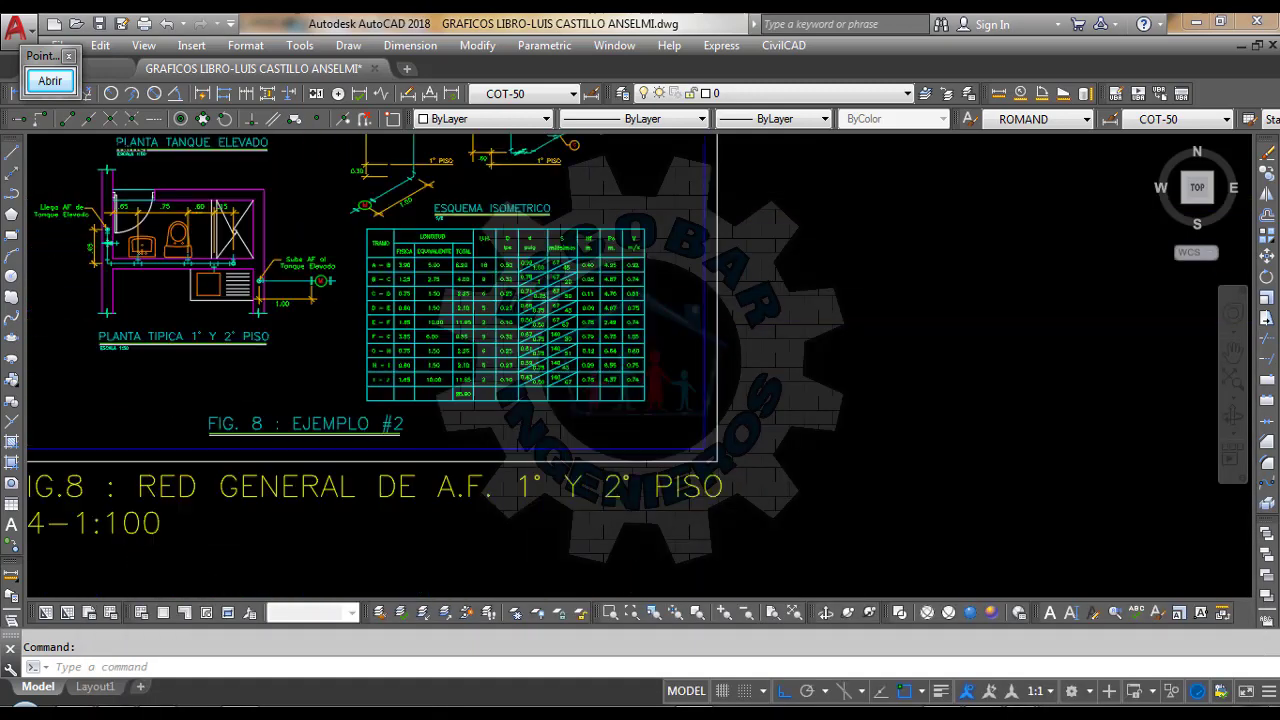
scroll(300, 260, down, 5)
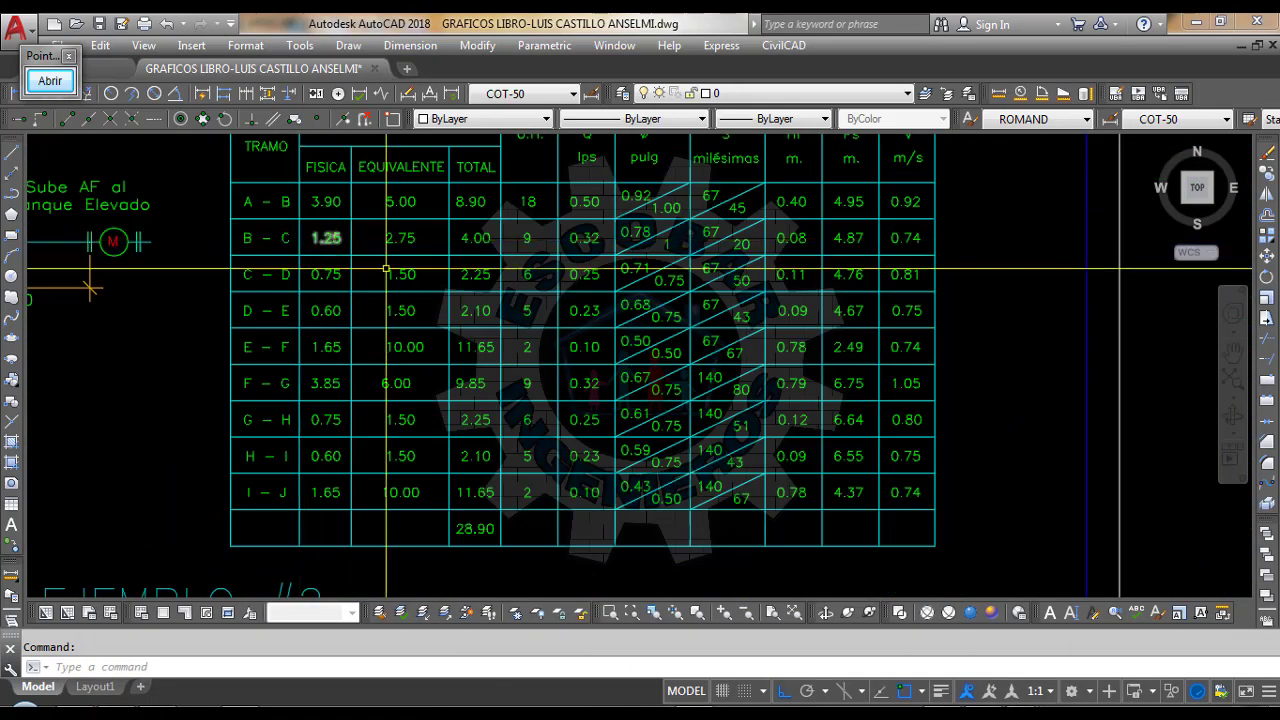
scroll(396, 259, up, 2)
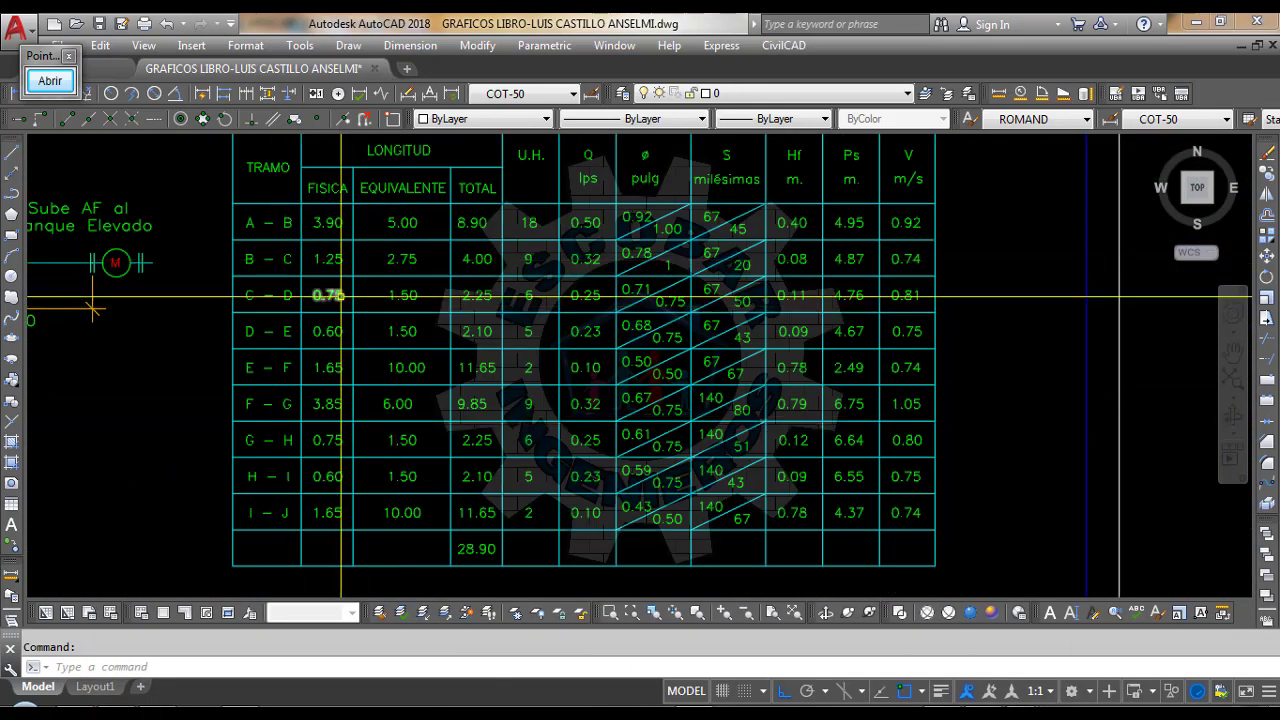
click(1093, 633)
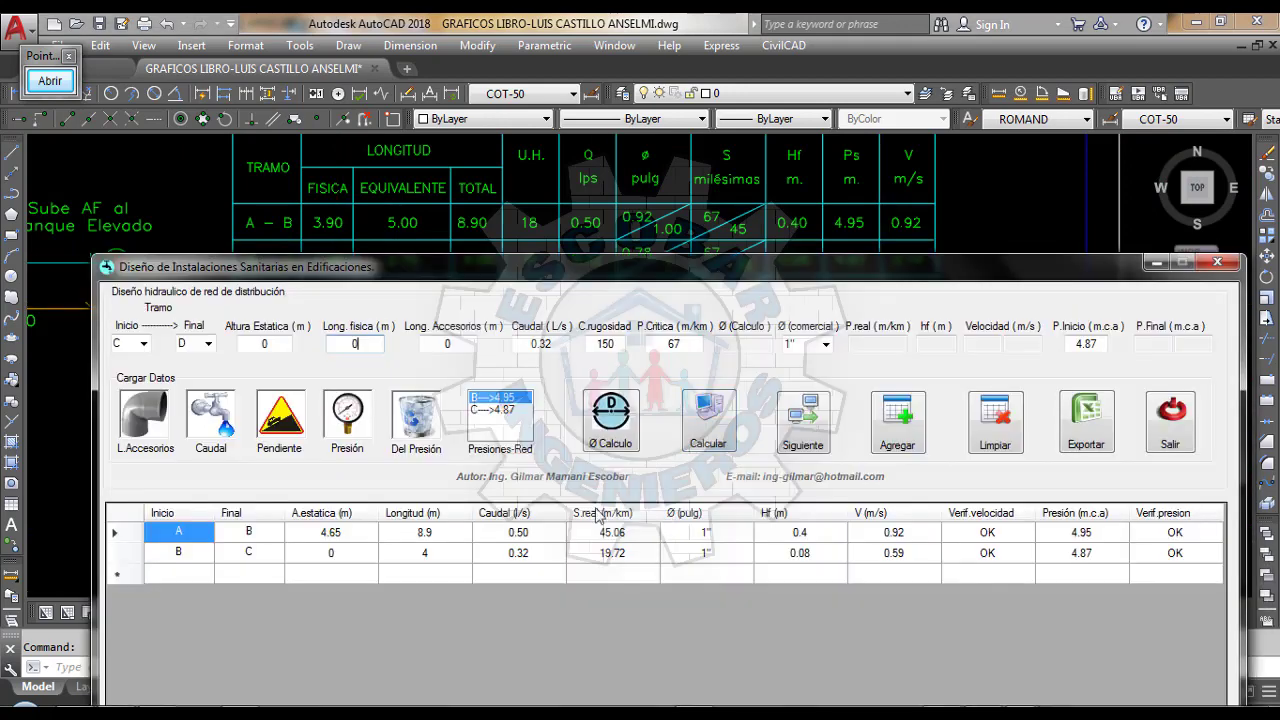
drag(519, 277, 497, 351)
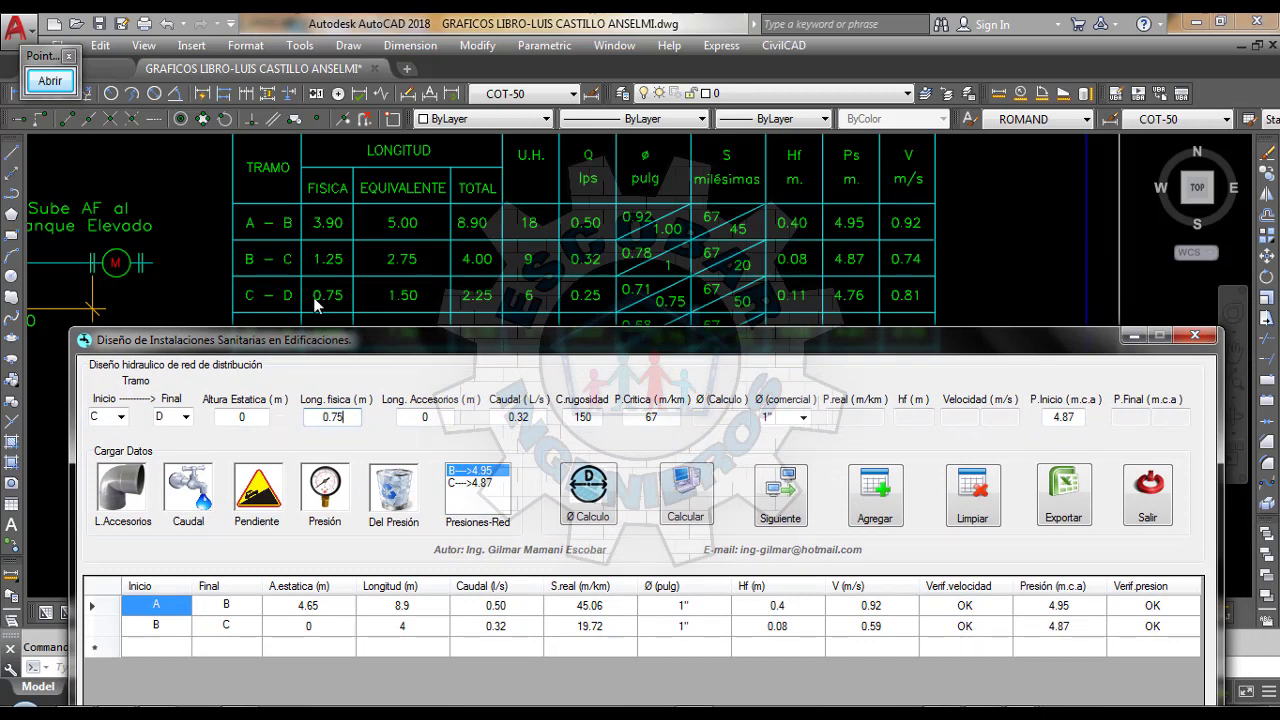
text(0.75)
click(395, 418)
text(1.5)
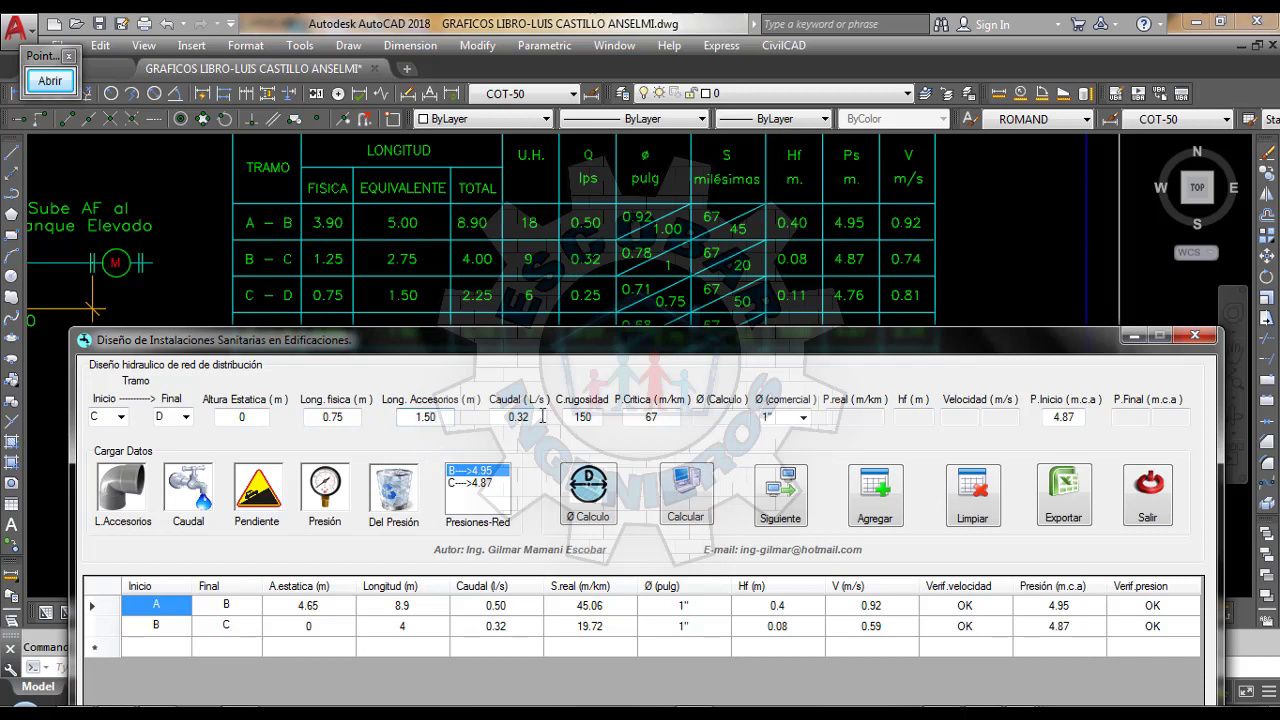
Set segment C–D's flow to 0.25 L/s and calculate its theoretical diameter
click(533, 418)
text(0.25)
click(45, 81)
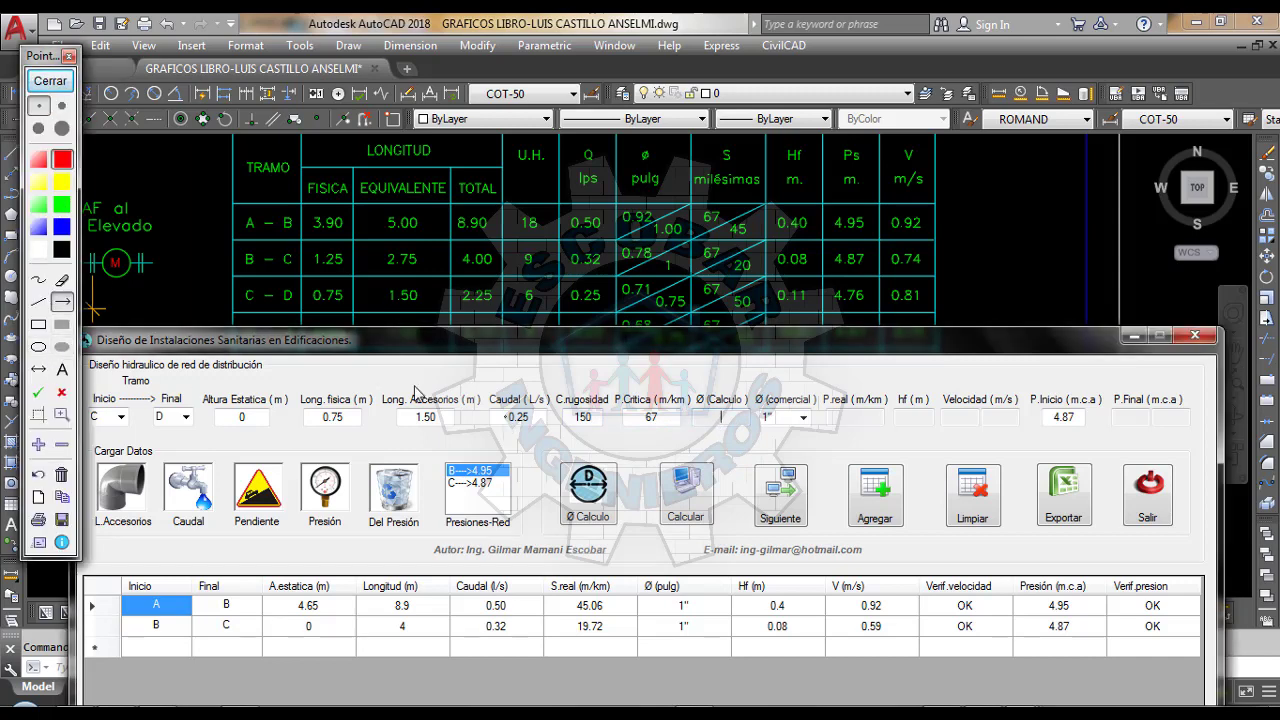
click(38, 392)
click(737, 420)
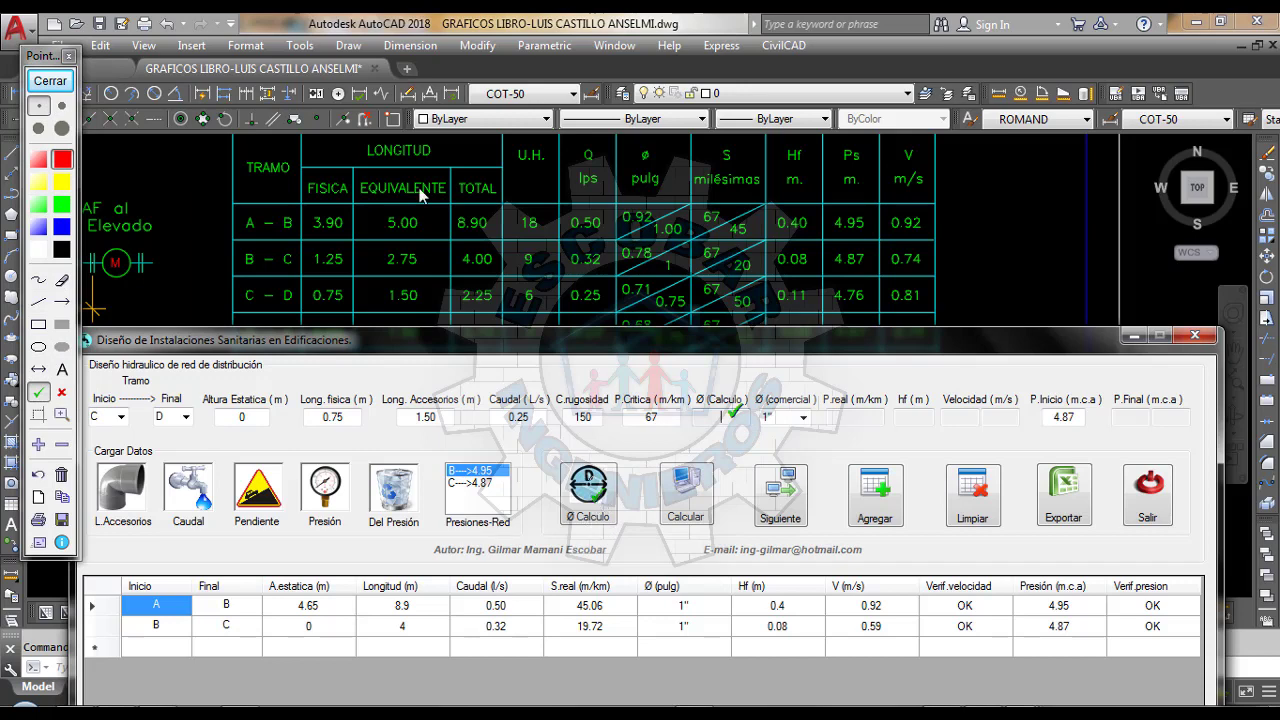
click(50, 81)
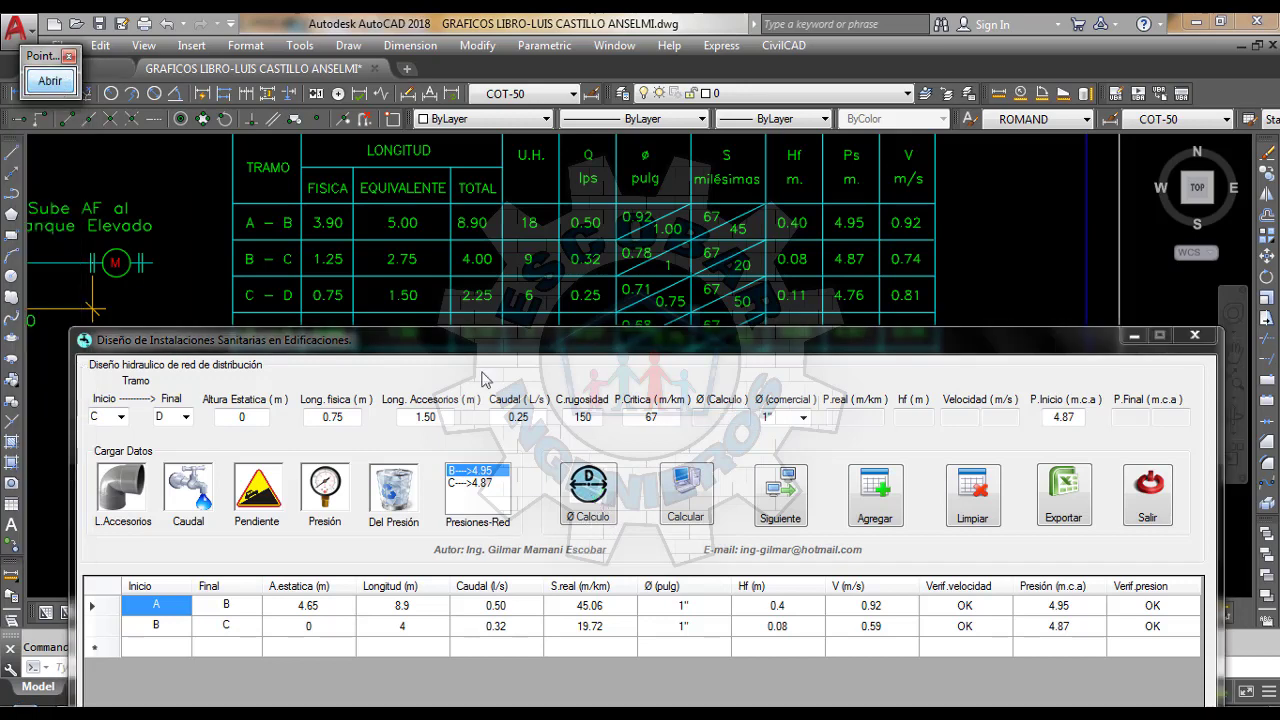
click(594, 506)
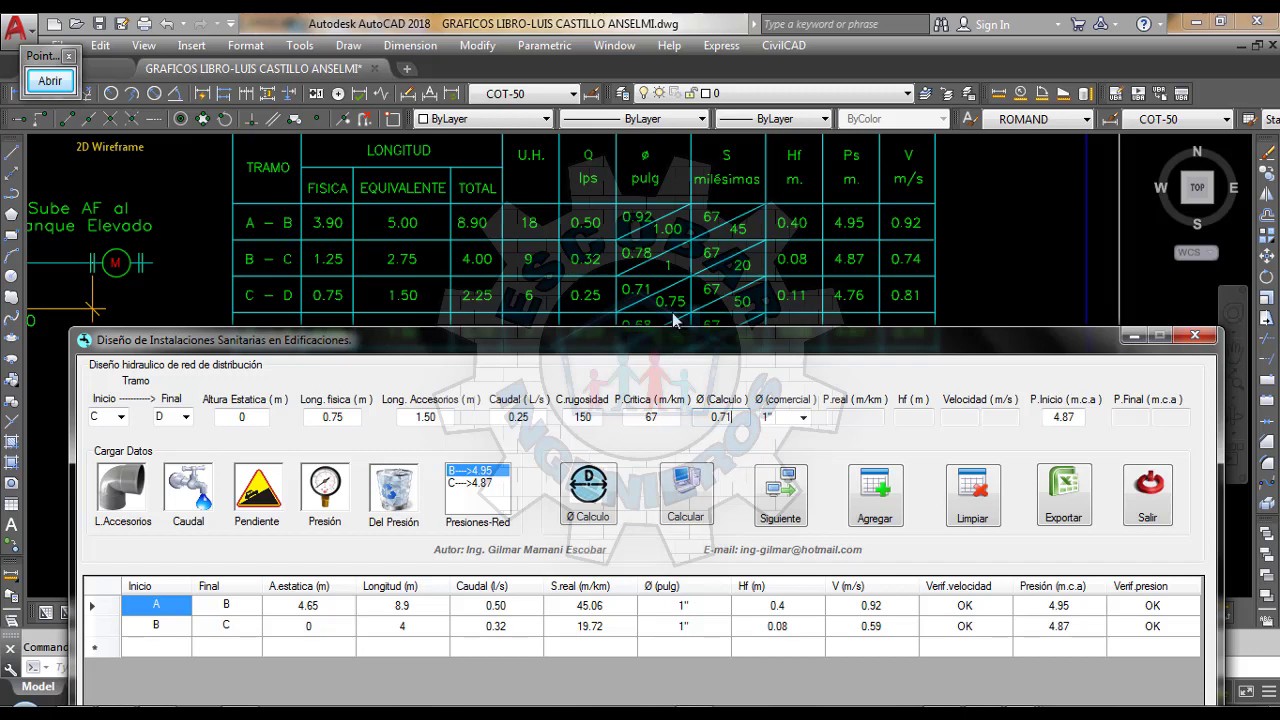
Choose the 3/4" commercial diameter for segment C–D and calculate its real slope, head loss, velocity and final pressure
click(803, 417)
click(777, 452)
click(693, 503)
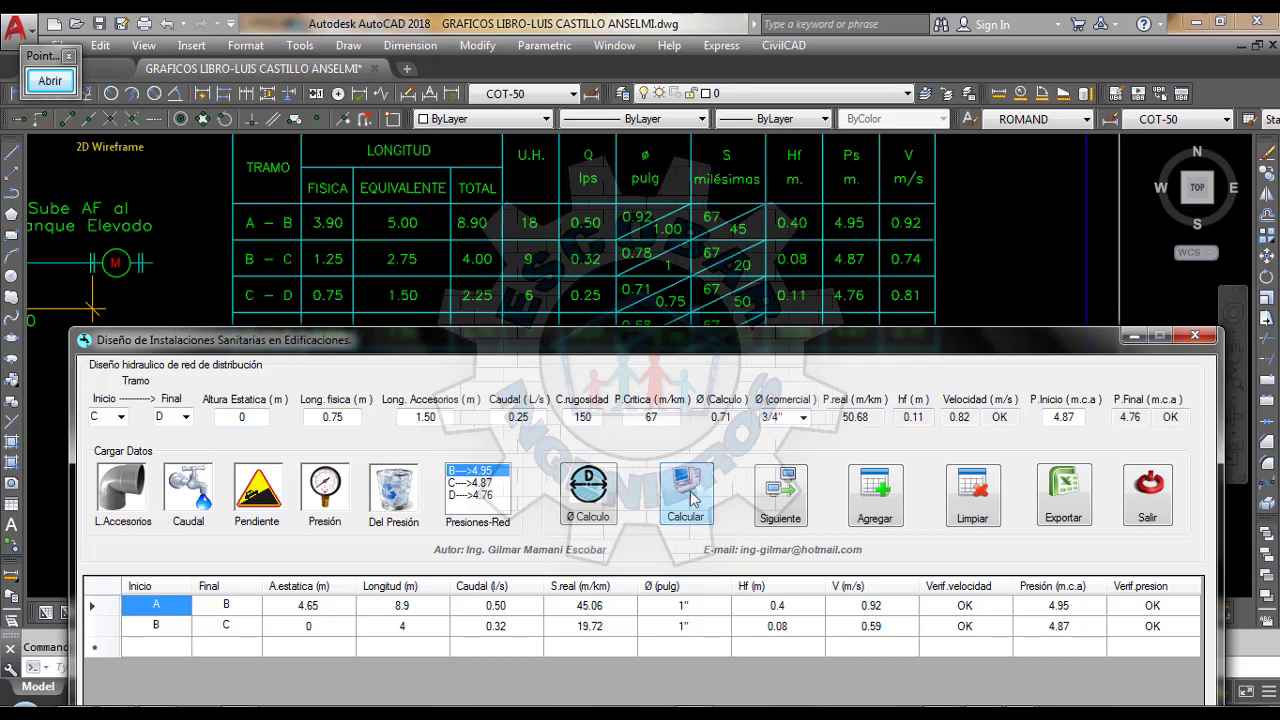
Compare segment C–D's calculated slope, head loss, velocity and final pressure with the table's C–D row, using temporary arrows for Hf, V and Ps
click(873, 417)
click(50, 80)
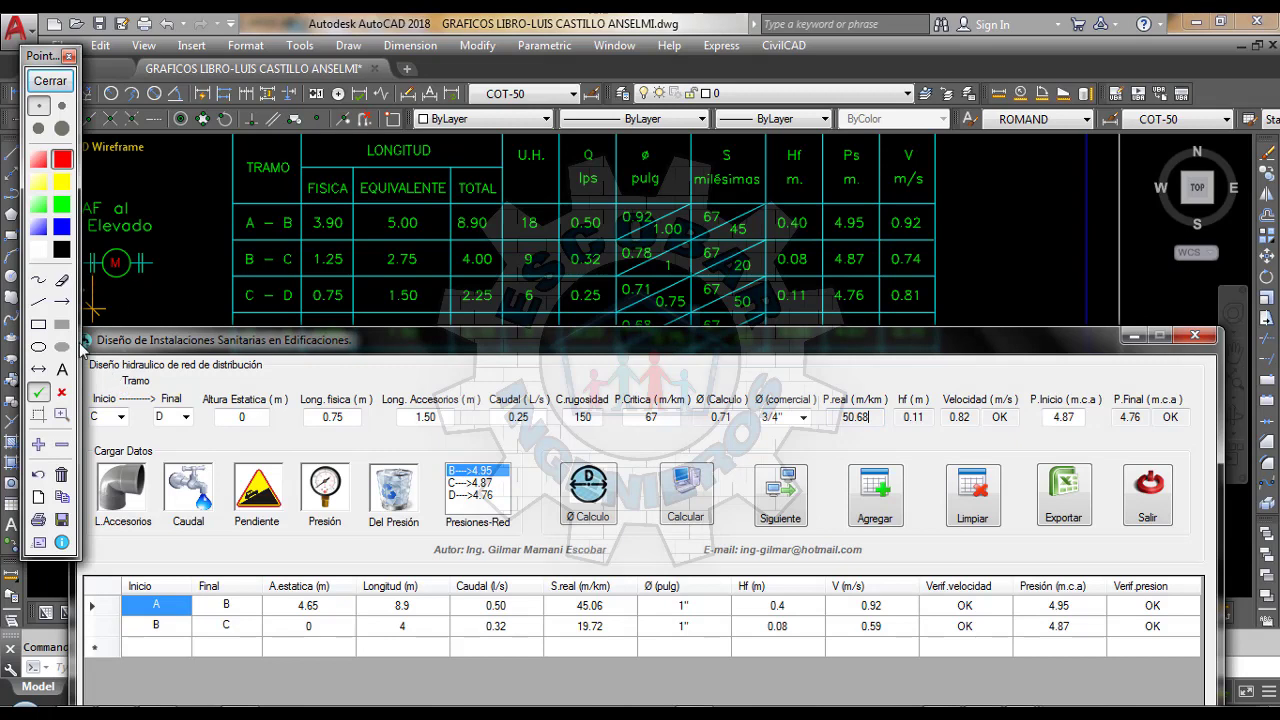
click(62, 302)
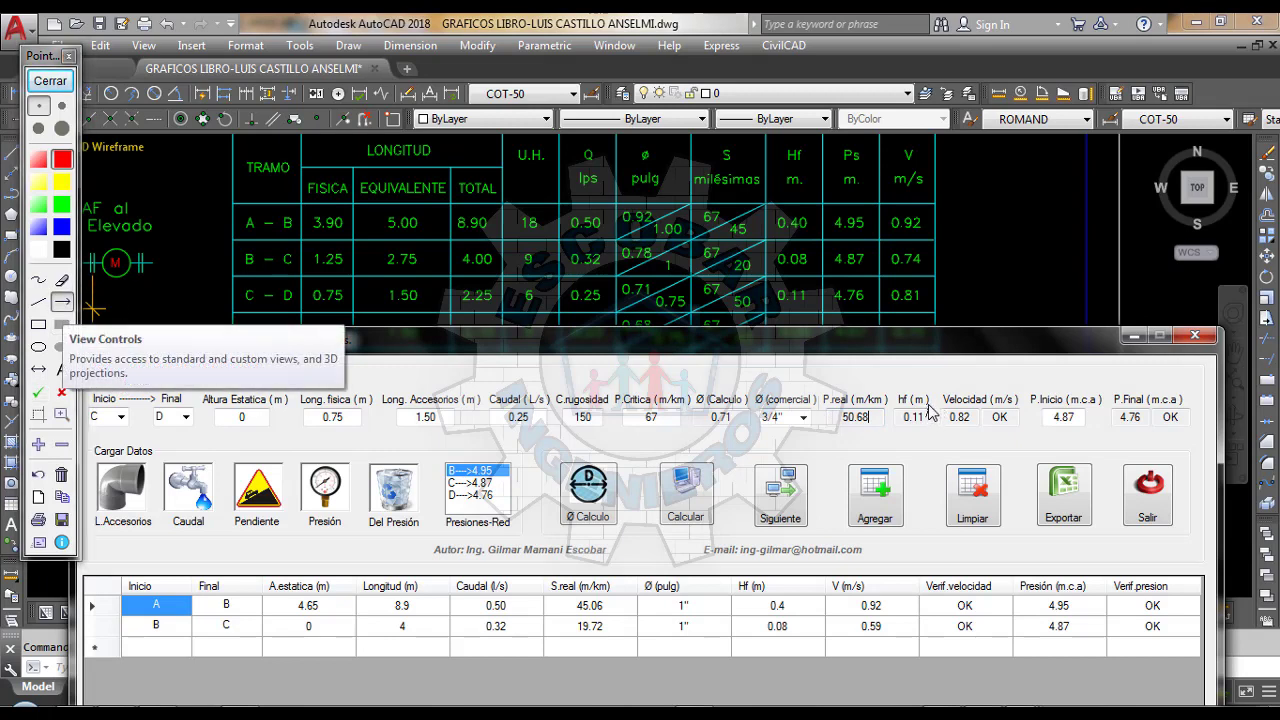
drag(928, 410, 797, 300)
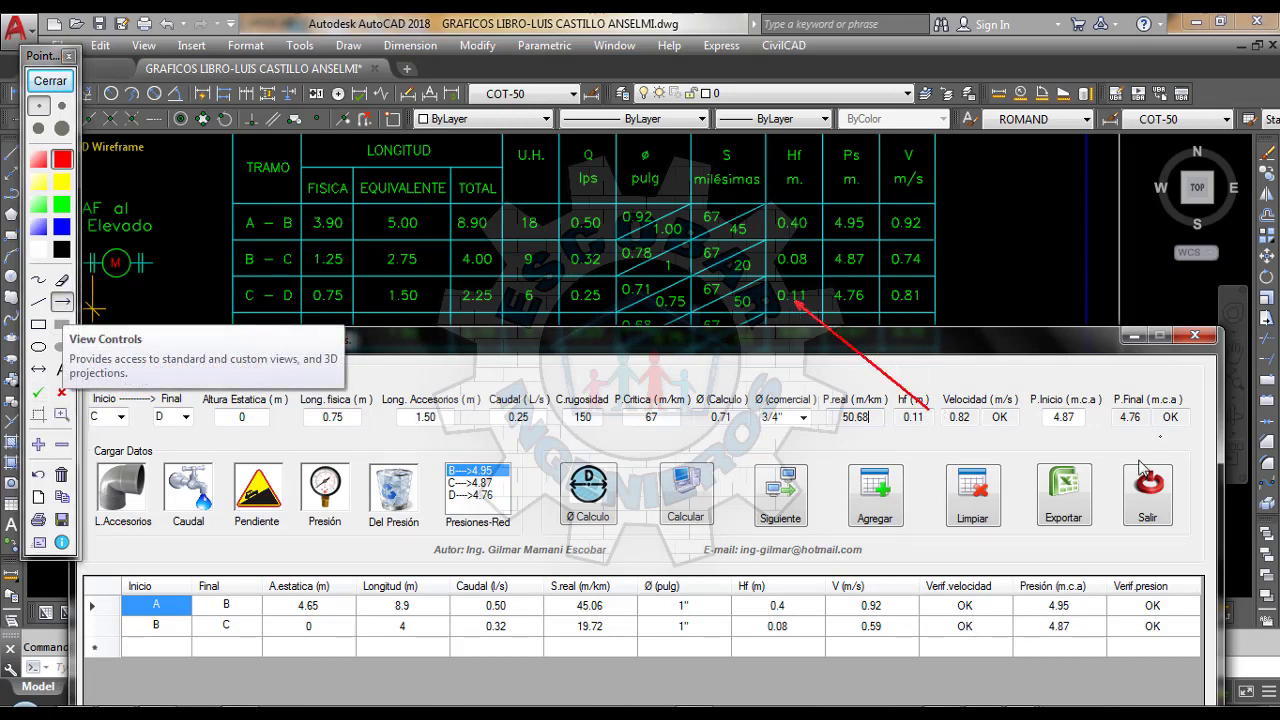
drag(978, 417, 919, 299)
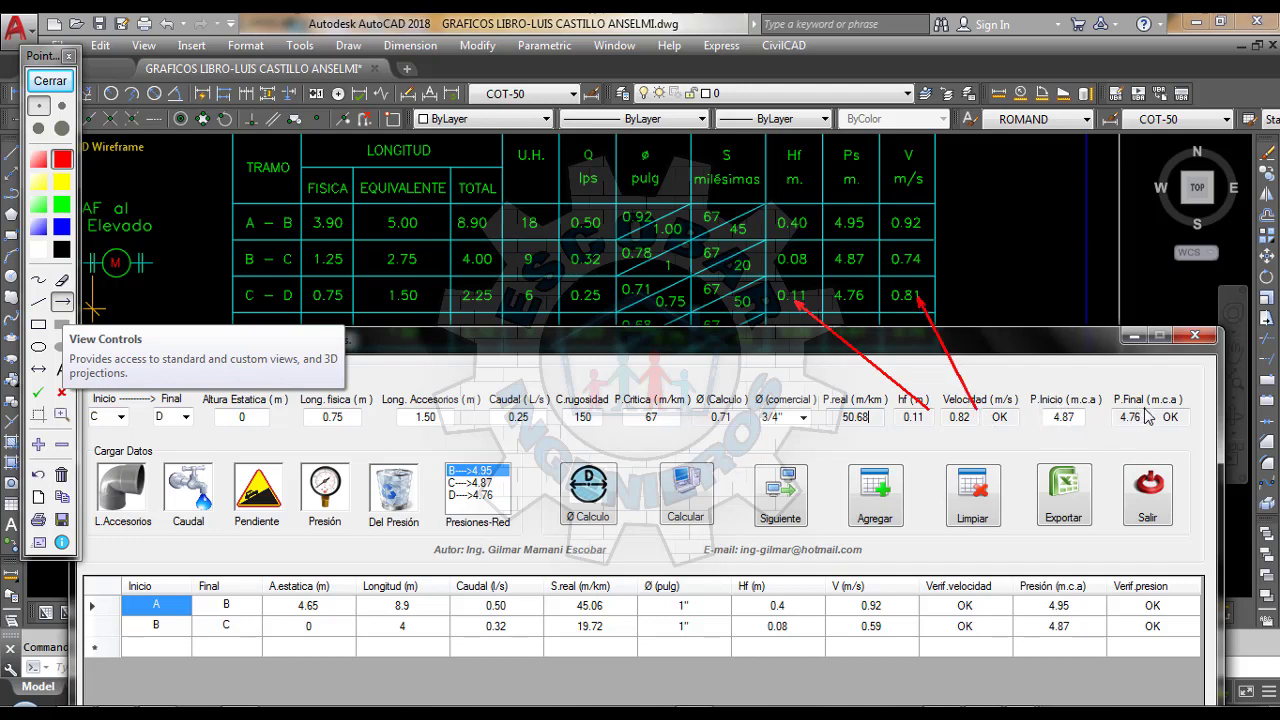
drag(1140, 410, 860, 314)
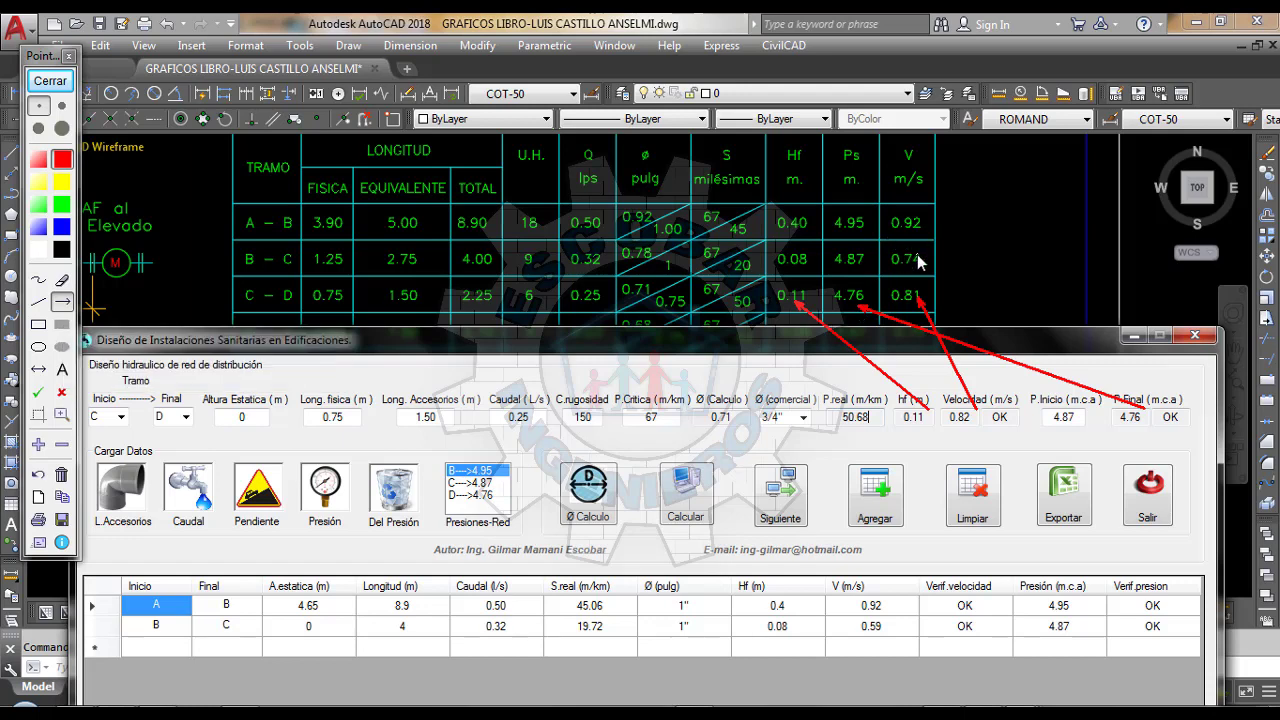
click(50, 80)
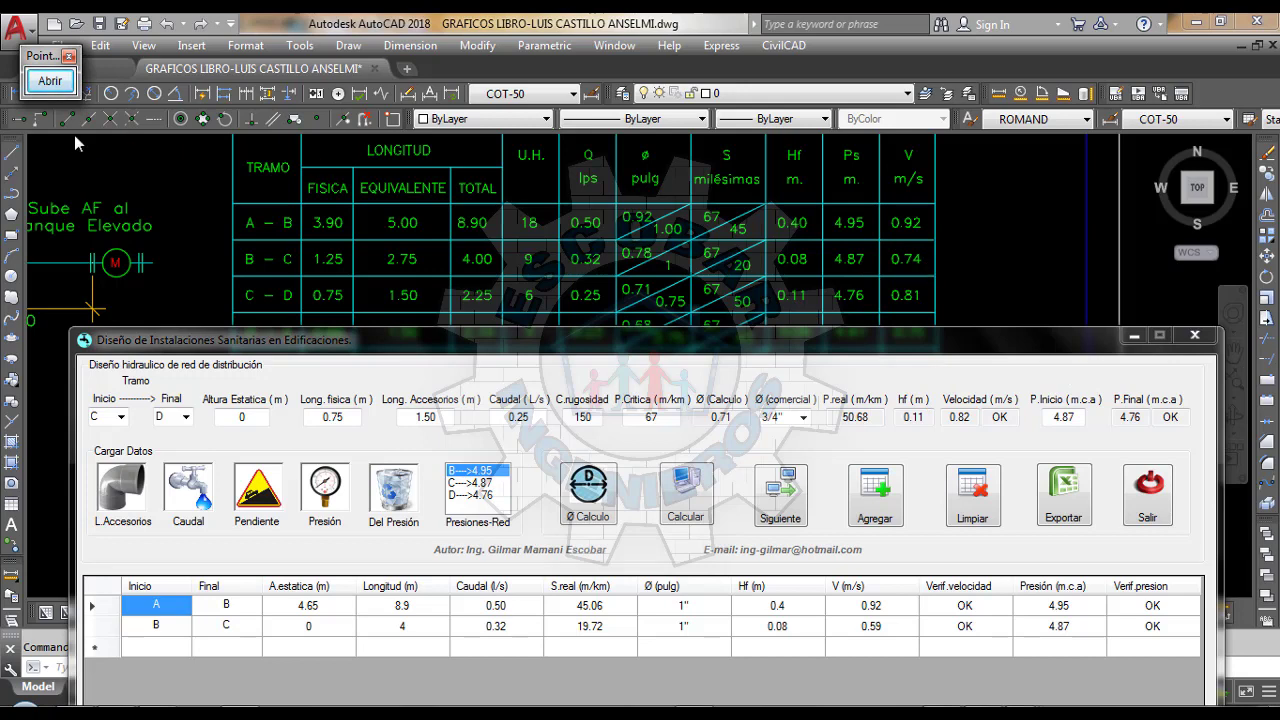
Handwrite a temporary red arrow and the velocity 0.59 beside row B–C of the AutoCAD table, then clear the annotations
click(50, 80)
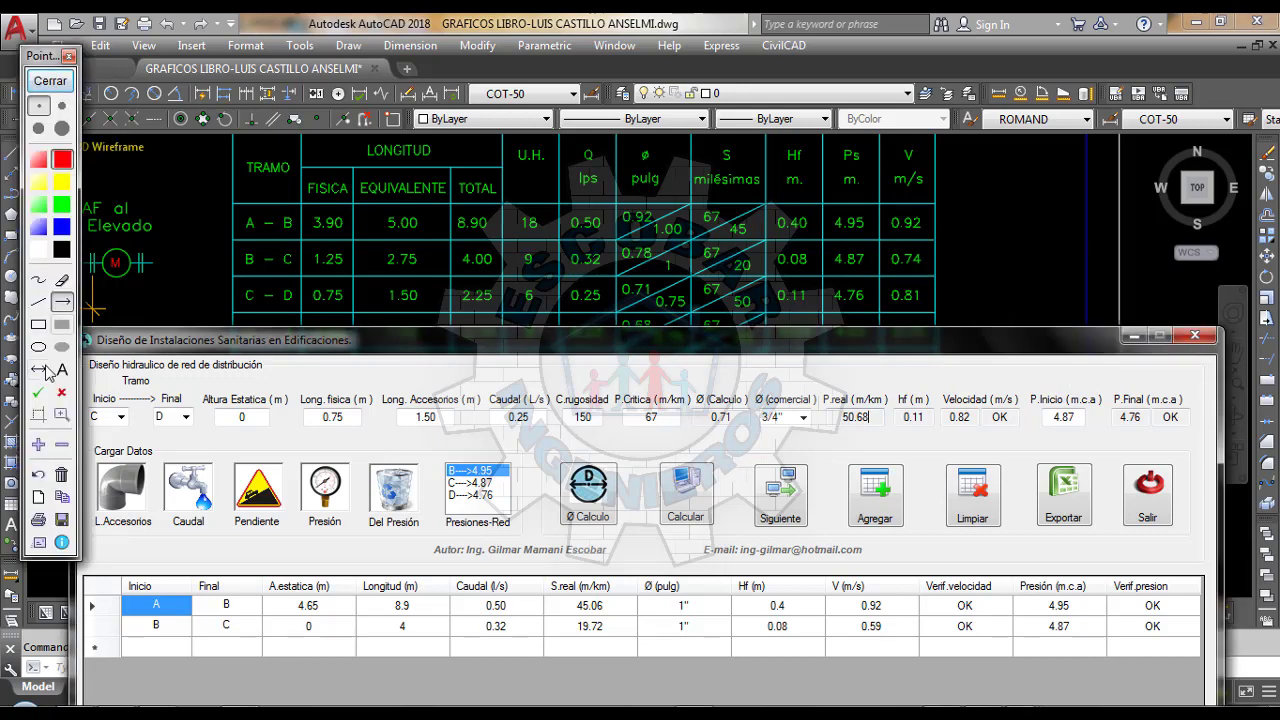
click(38, 279)
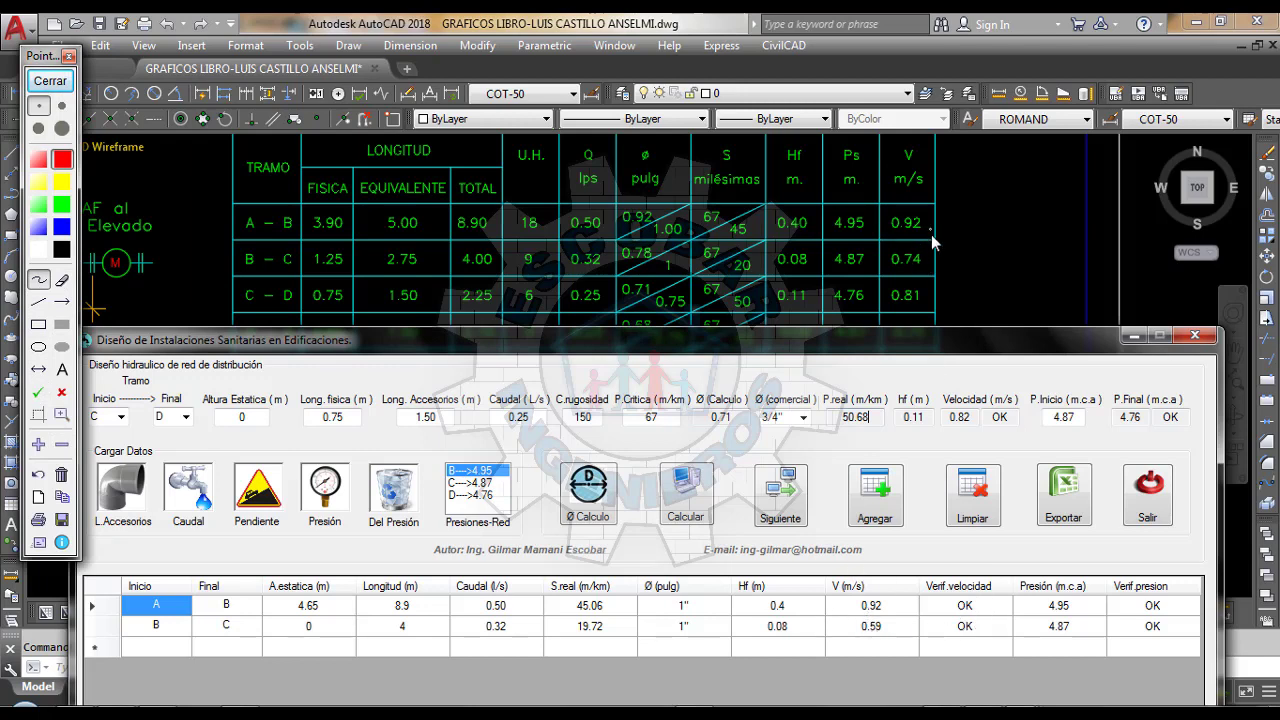
mouse_move(927, 256)
mouse_down()
mouse_move(961, 249)
mouse_move(953, 269)
mouse_move(987, 221)
mouse_move(1019, 226)
mouse_up()
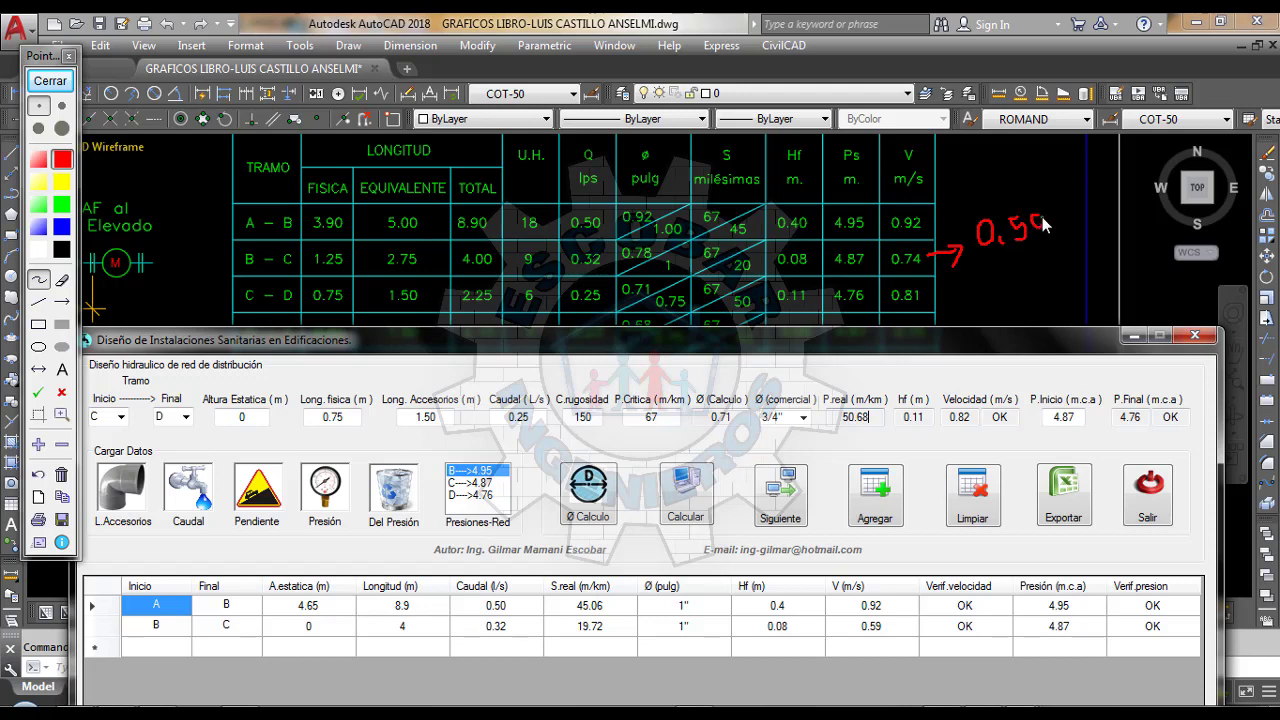
drag(1041, 222, 1045, 241)
click(50, 80)
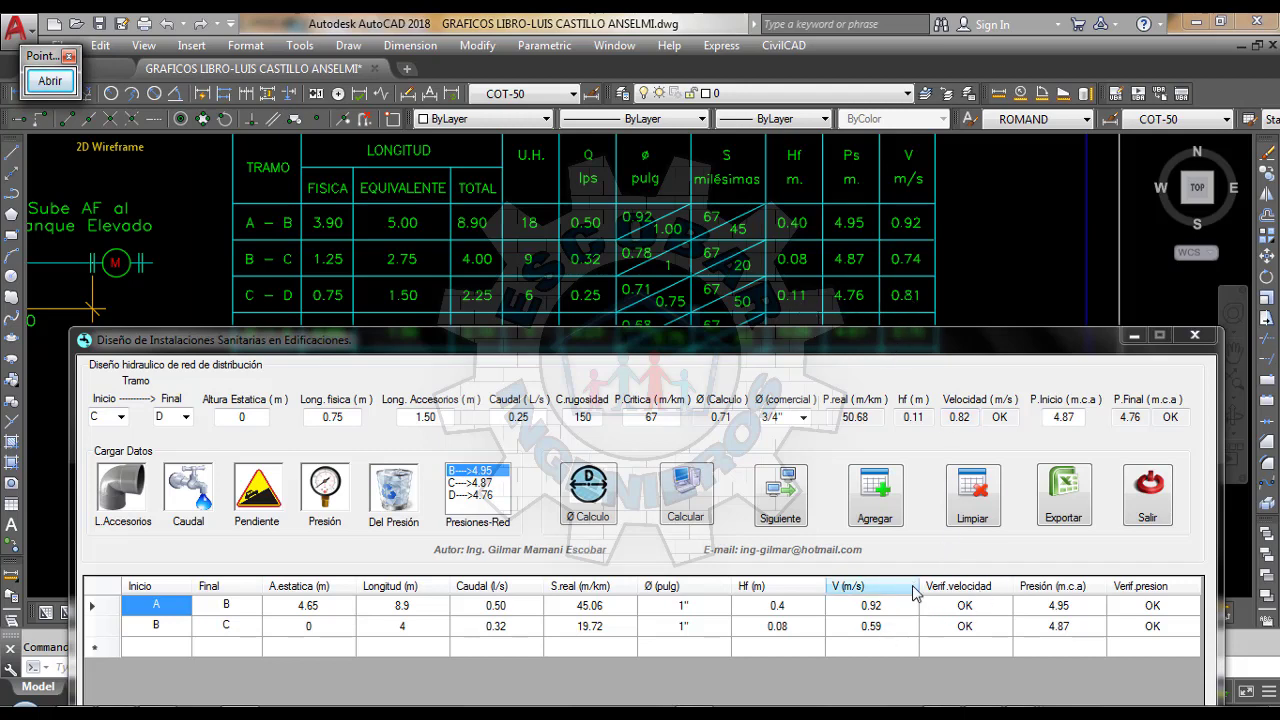
Add segment C–D to the results table and start the next segment with start node D and end node E
click(886, 513)
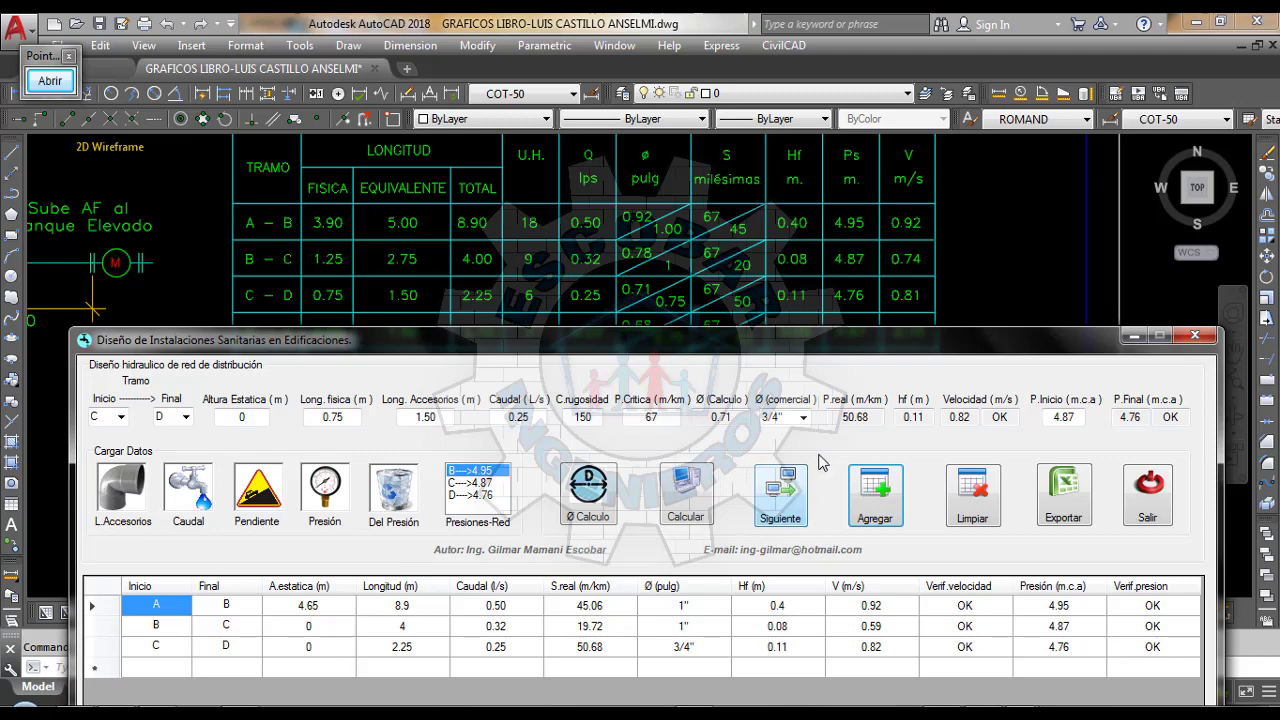
drag(531, 334, 527, 290)
click(789, 450)
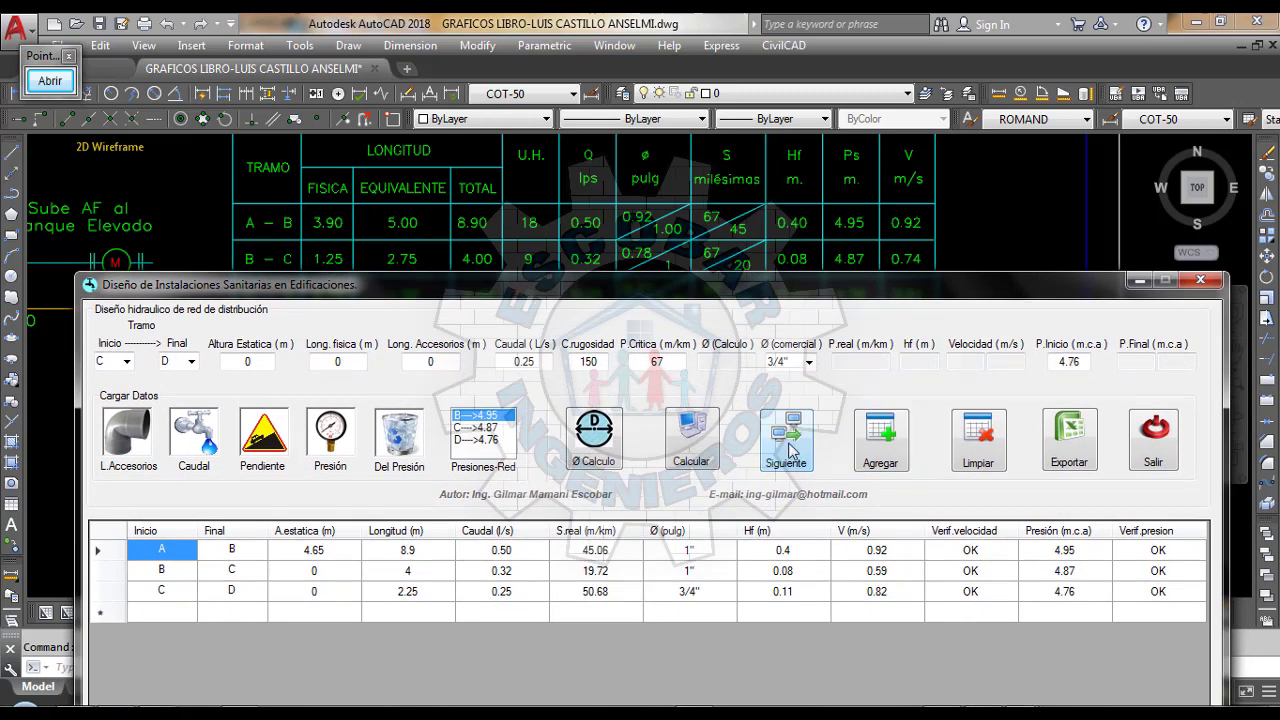
click(126, 362)
click(110, 428)
click(191, 362)
click(172, 448)
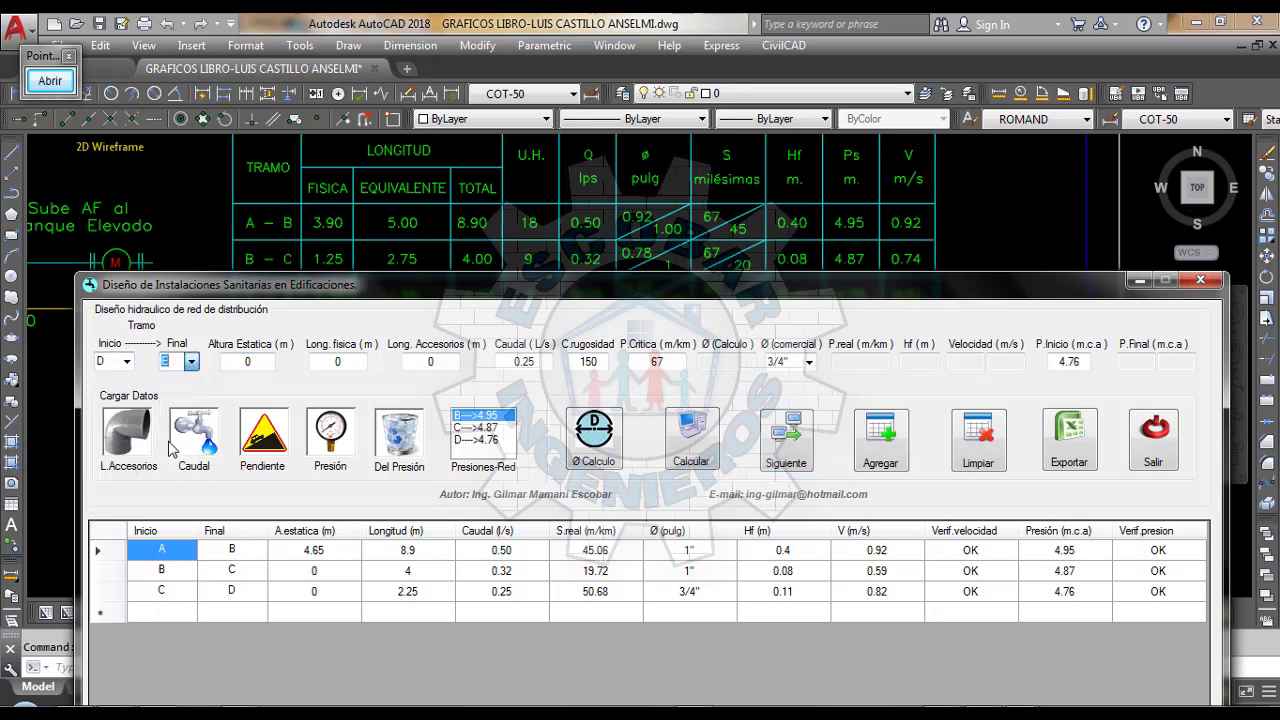
Check segment D–E's static height and initial pressure against the D–E stretch of the AutoCAD isometric scheme
click(259, 361)
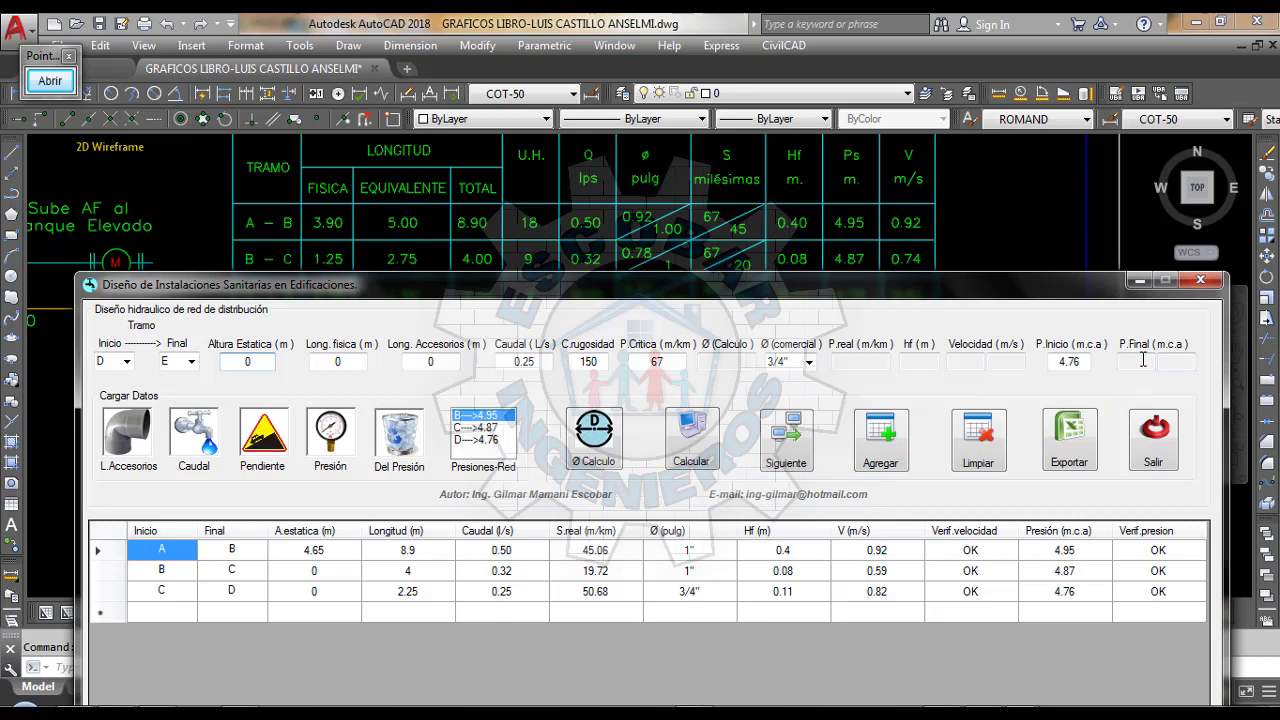
click(1085, 363)
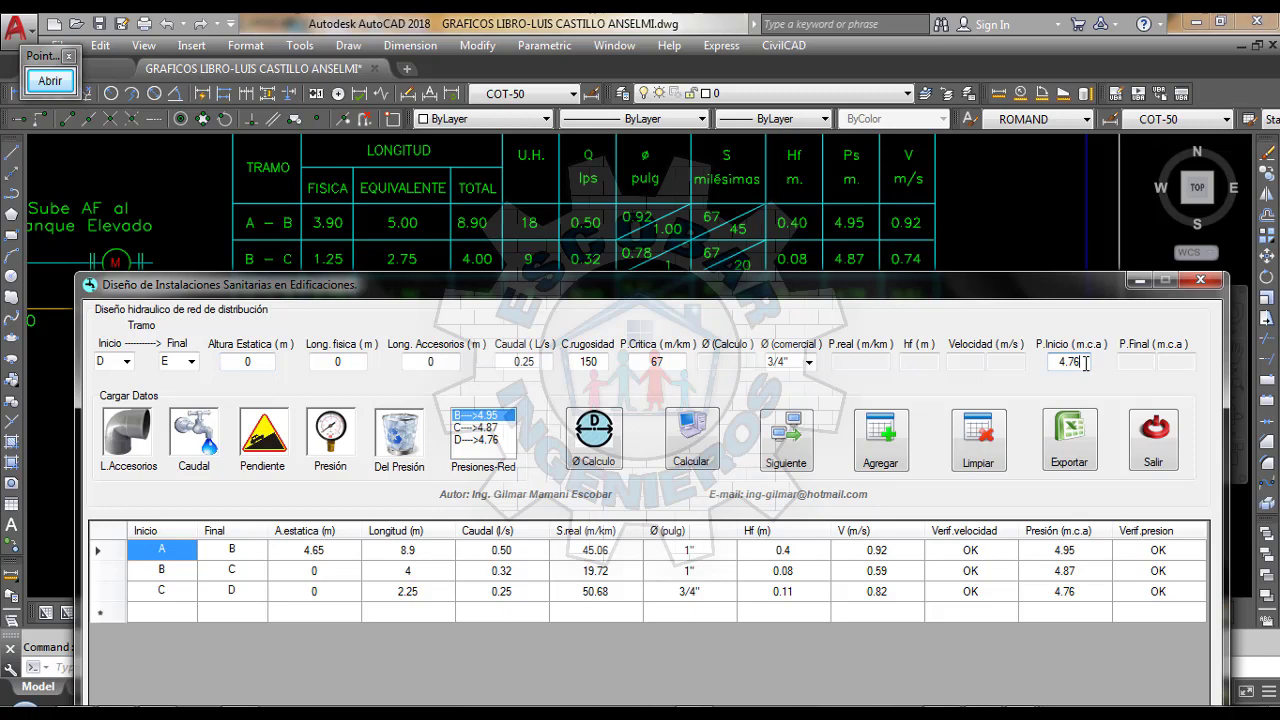
click(260, 366)
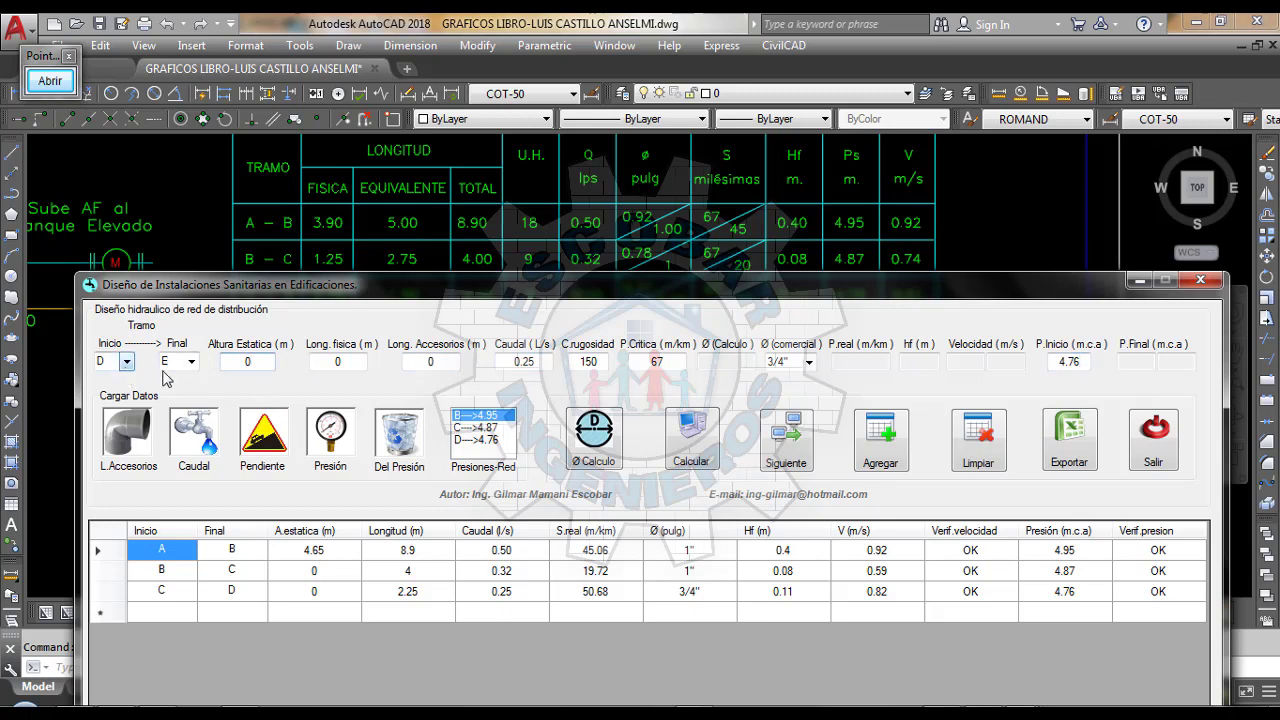
click(273, 240)
scroll(414, 309, down, 5)
scroll(540, 310, up, 8)
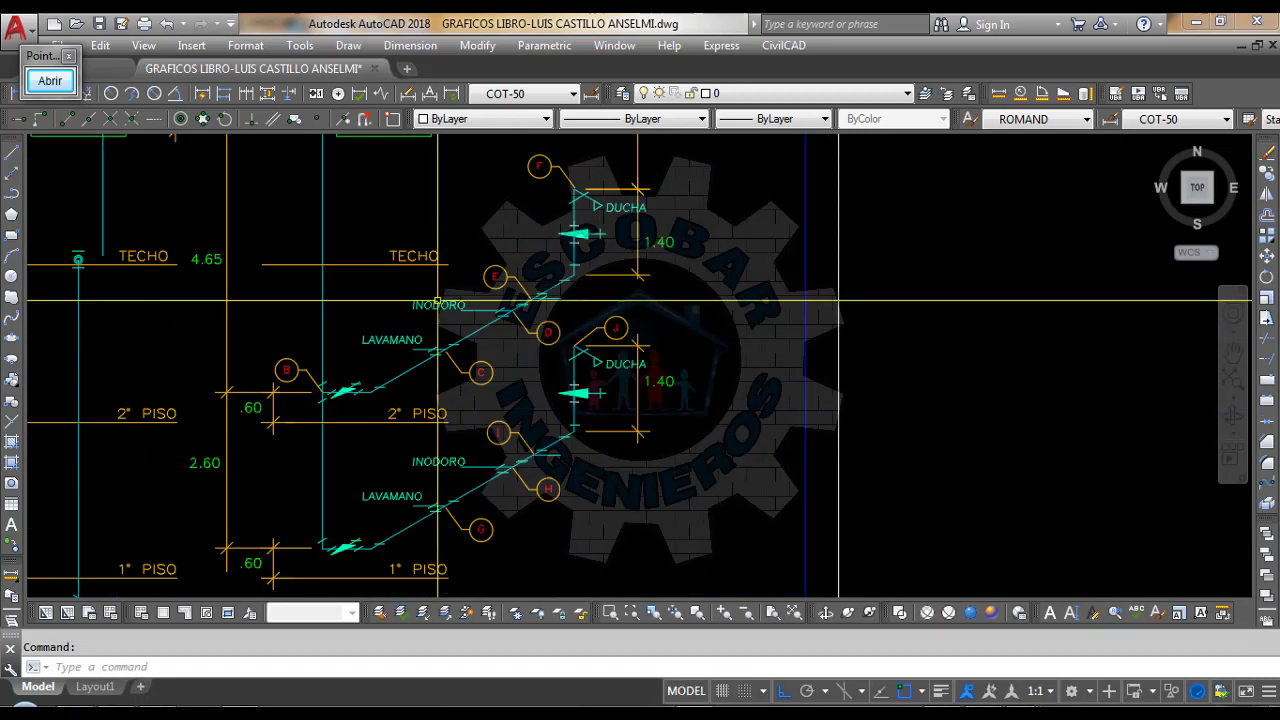
scroll(501, 240, down, 3)
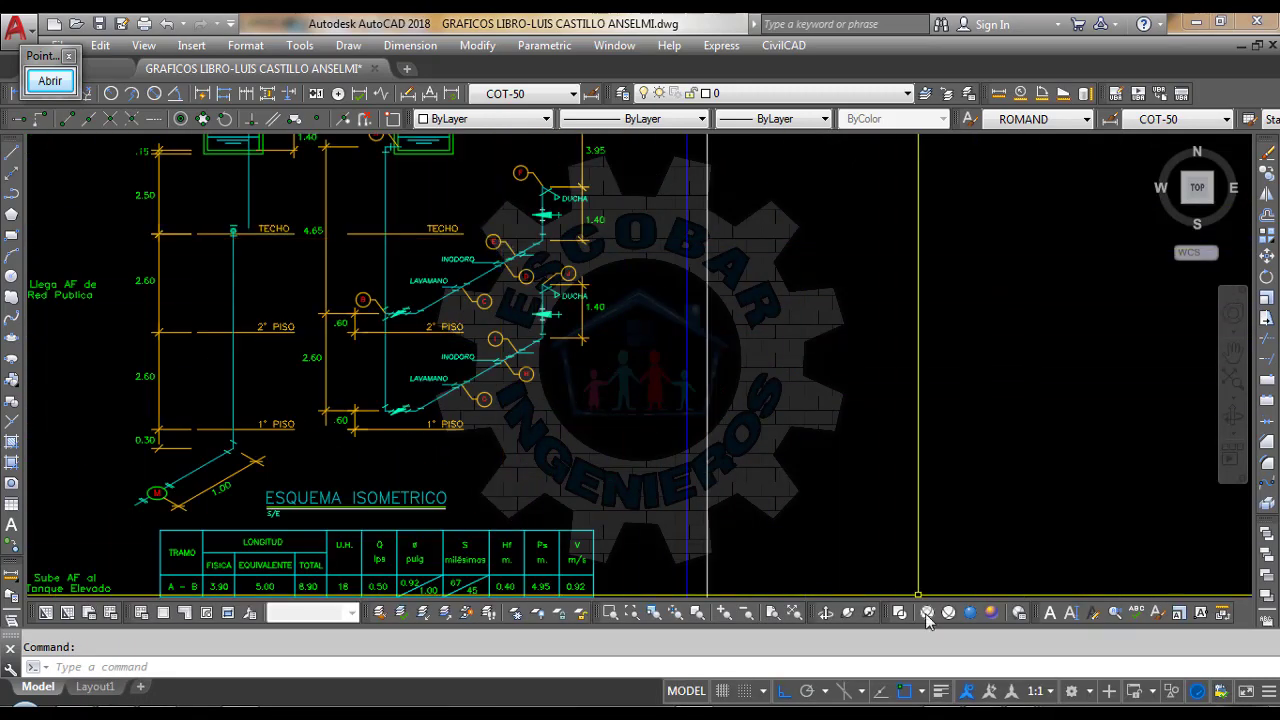
mouse_move(960, 712)
click(1150, 620)
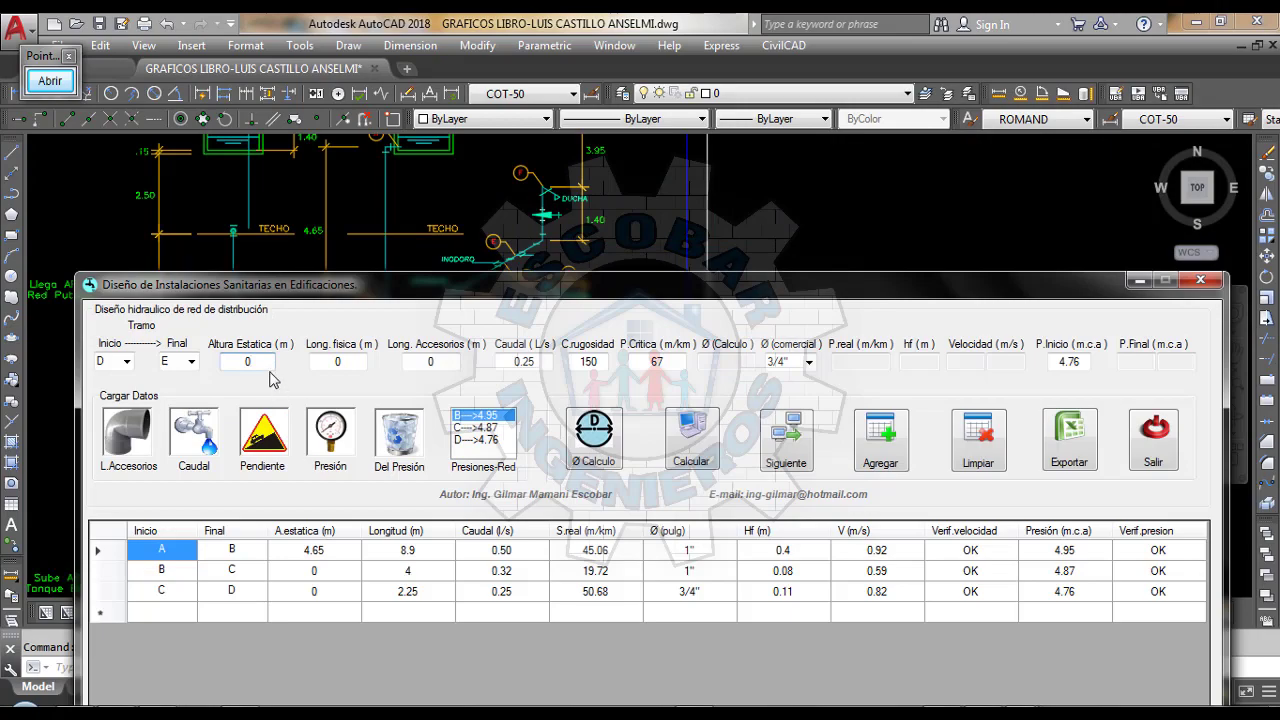
Look up row D–E in the AutoCAD table and set the segment's physical length to 0.60 m and accessory length to 1.50 m
click(356, 260)
scroll(544, 346, down, 4)
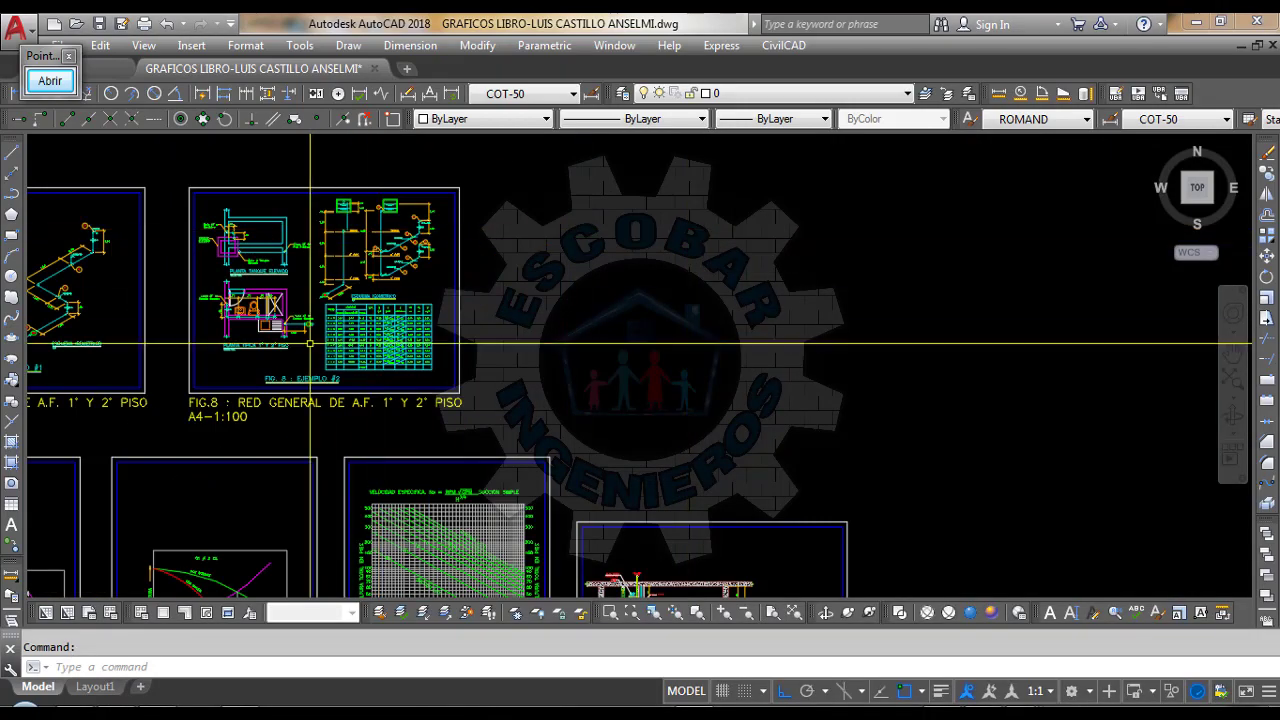
scroll(544, 245, up, 6)
scroll(544, 245, up, 4)
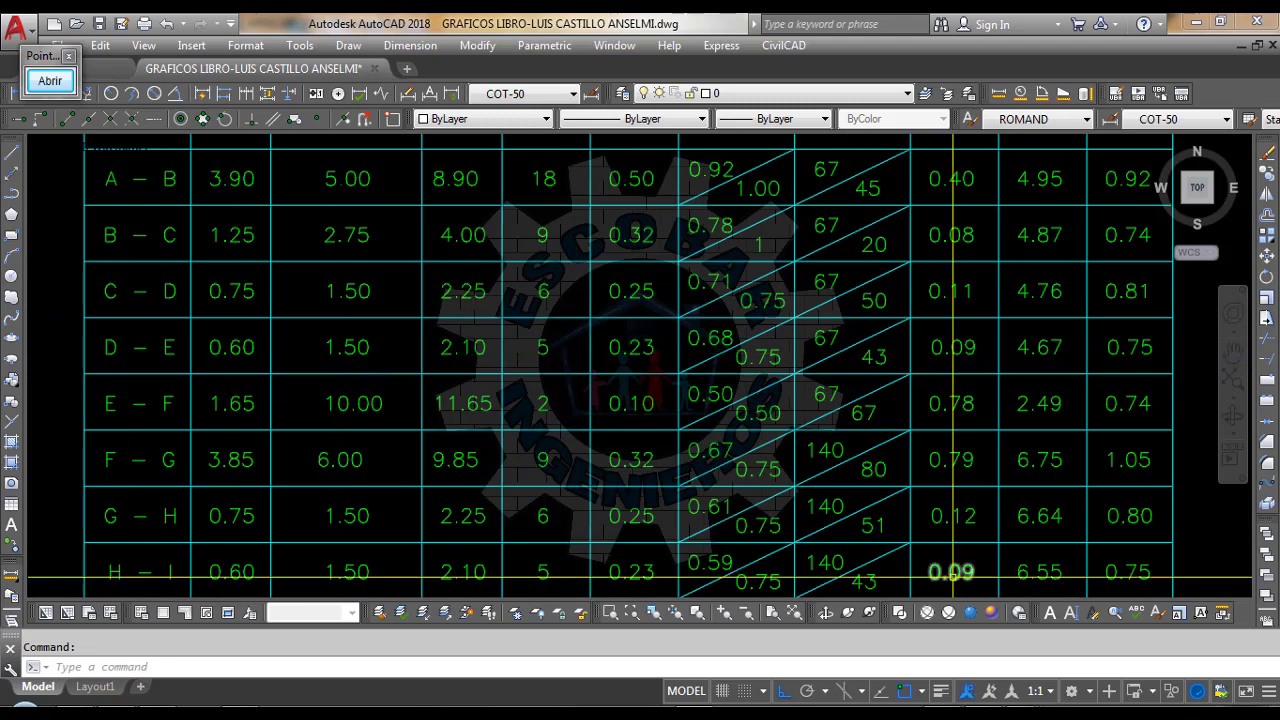
mouse_move(952, 712)
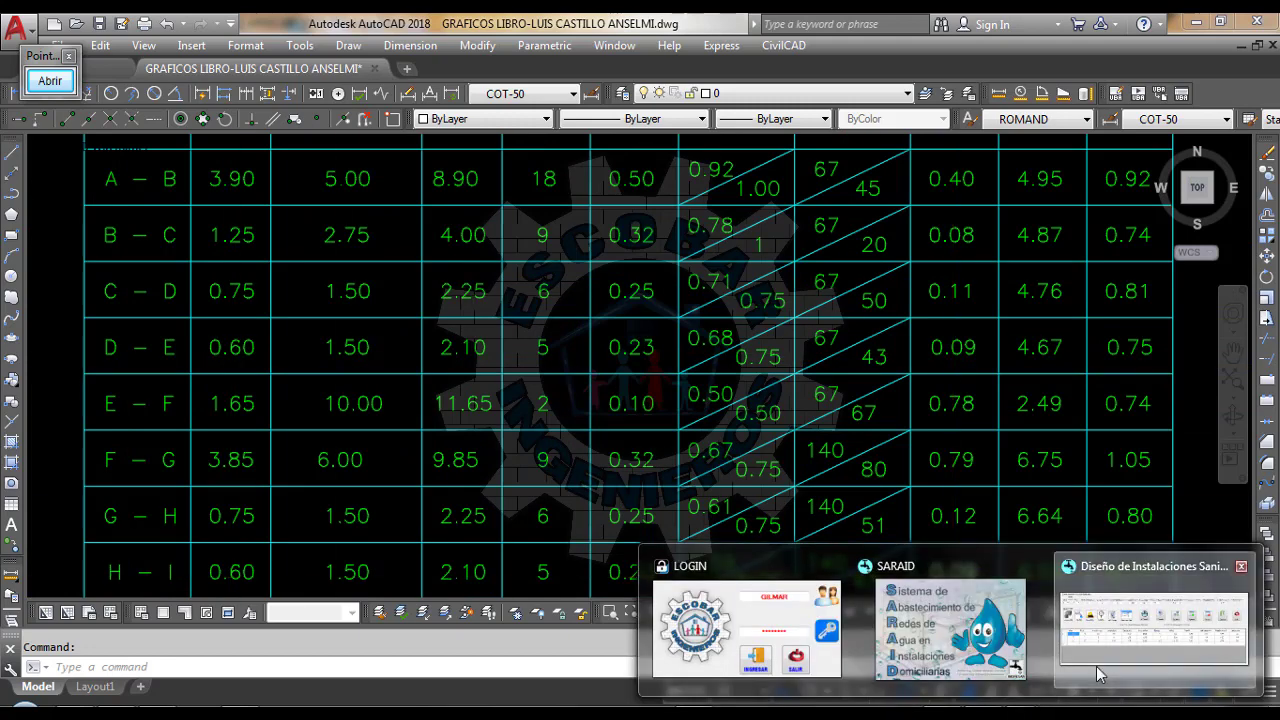
click(1143, 620)
drag(421, 303, 408, 414)
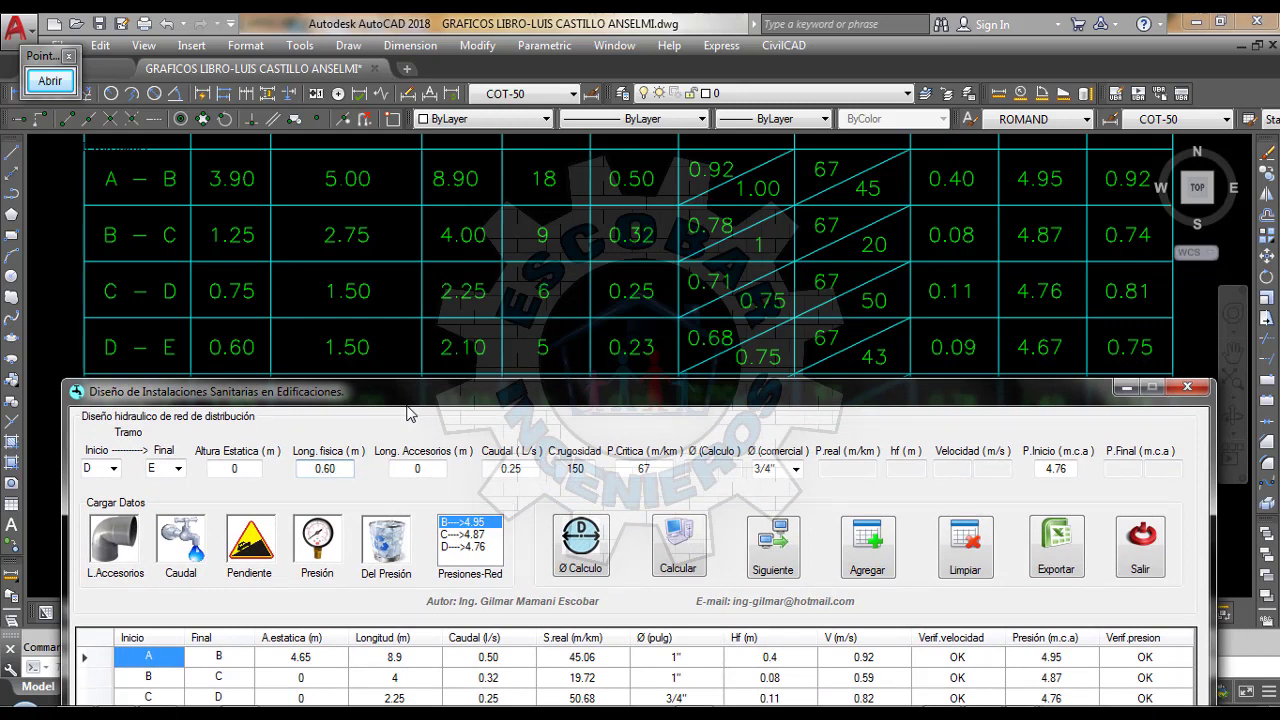
key(Tab)
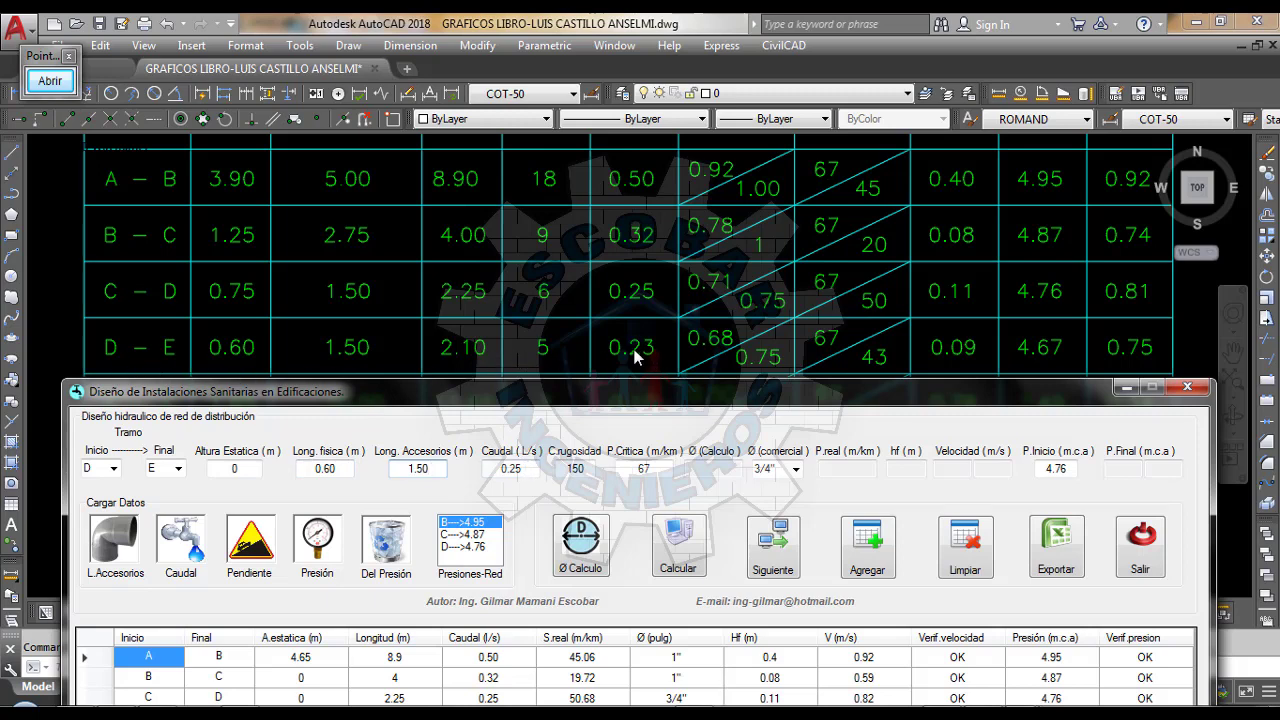
Set segment D–E's flow to 0.23 L/s and calculate its theoretical diameter
key(Tab)
text(0.2)
click(592, 552)
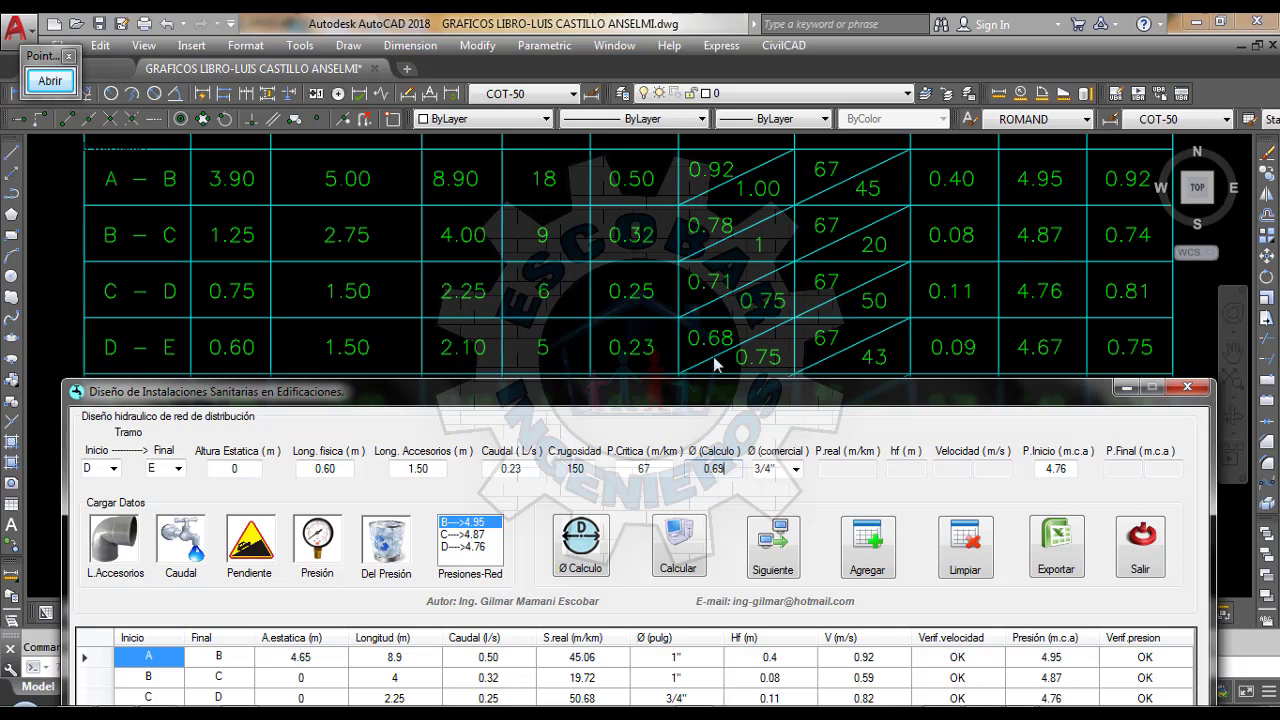
Choose the 3/4" commercial diameter for segment D–E and calculate its real slope, head loss, velocity and final pressure
click(790, 468)
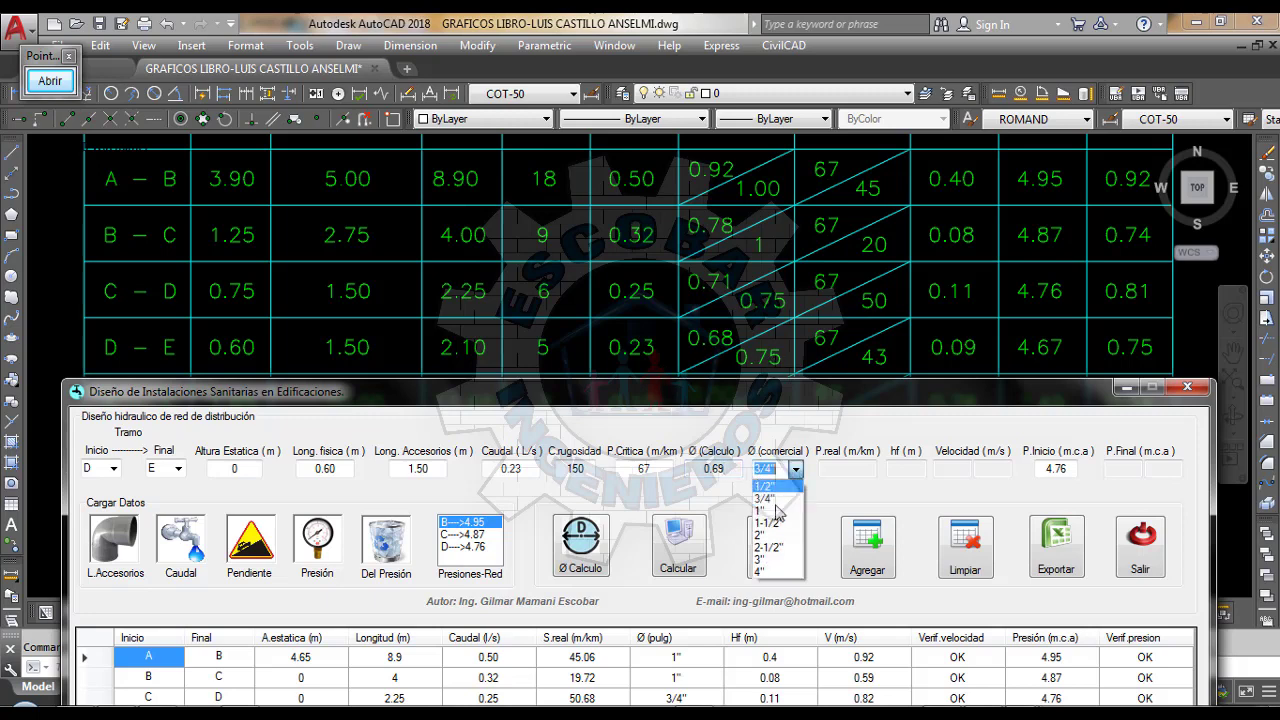
click(771, 498)
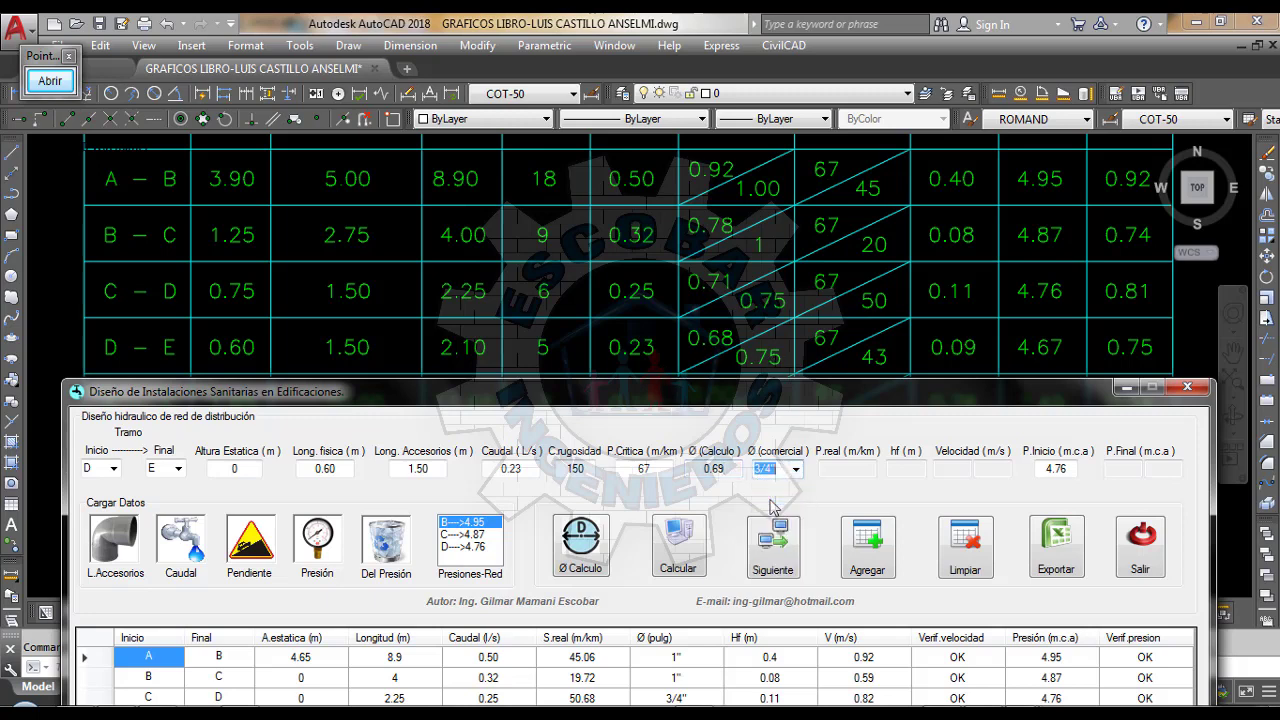
click(678, 558)
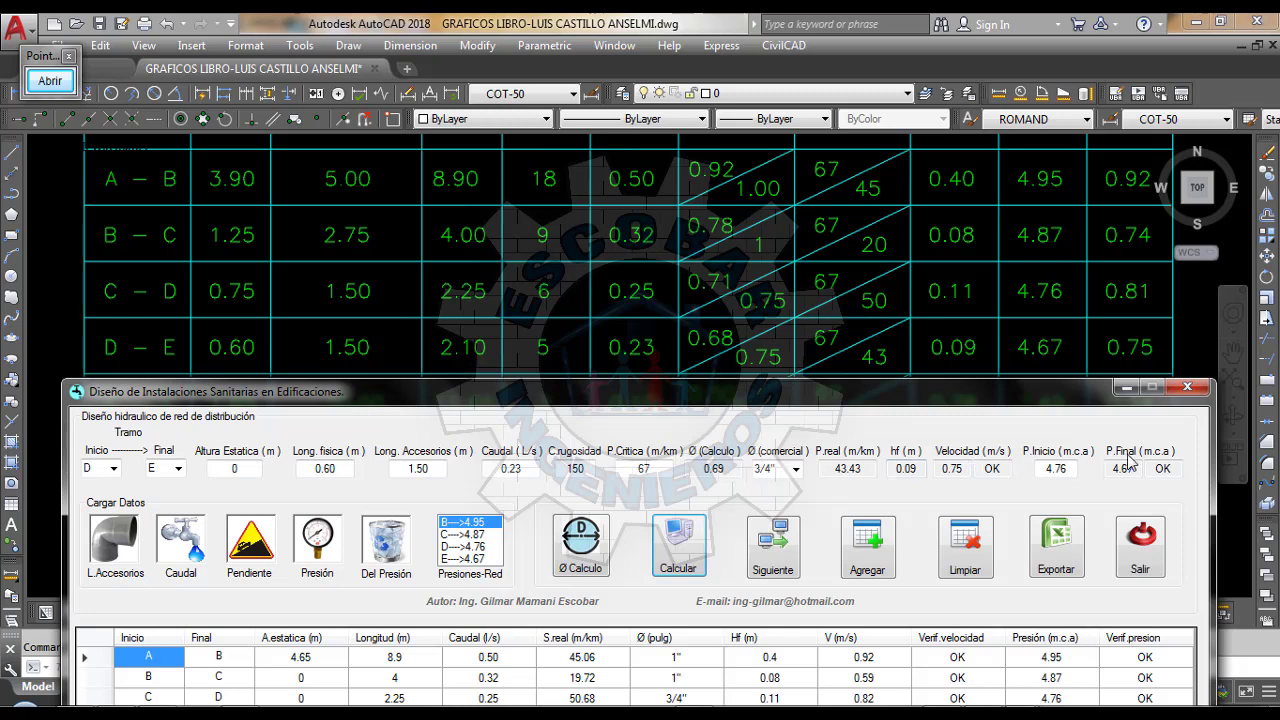
Compare segment D–E's head loss, velocity and final pressure with the table's D–E row, using temporary arrows to Hf, V and Ps
click(50, 80)
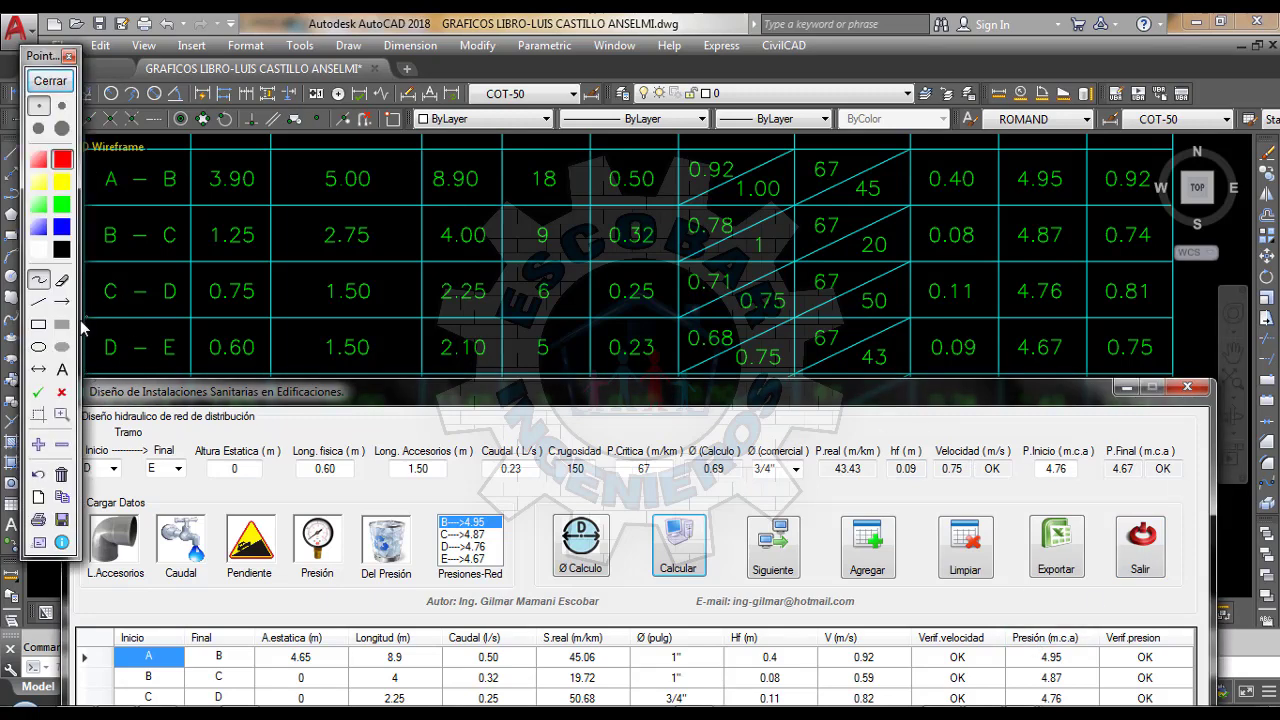
click(62, 301)
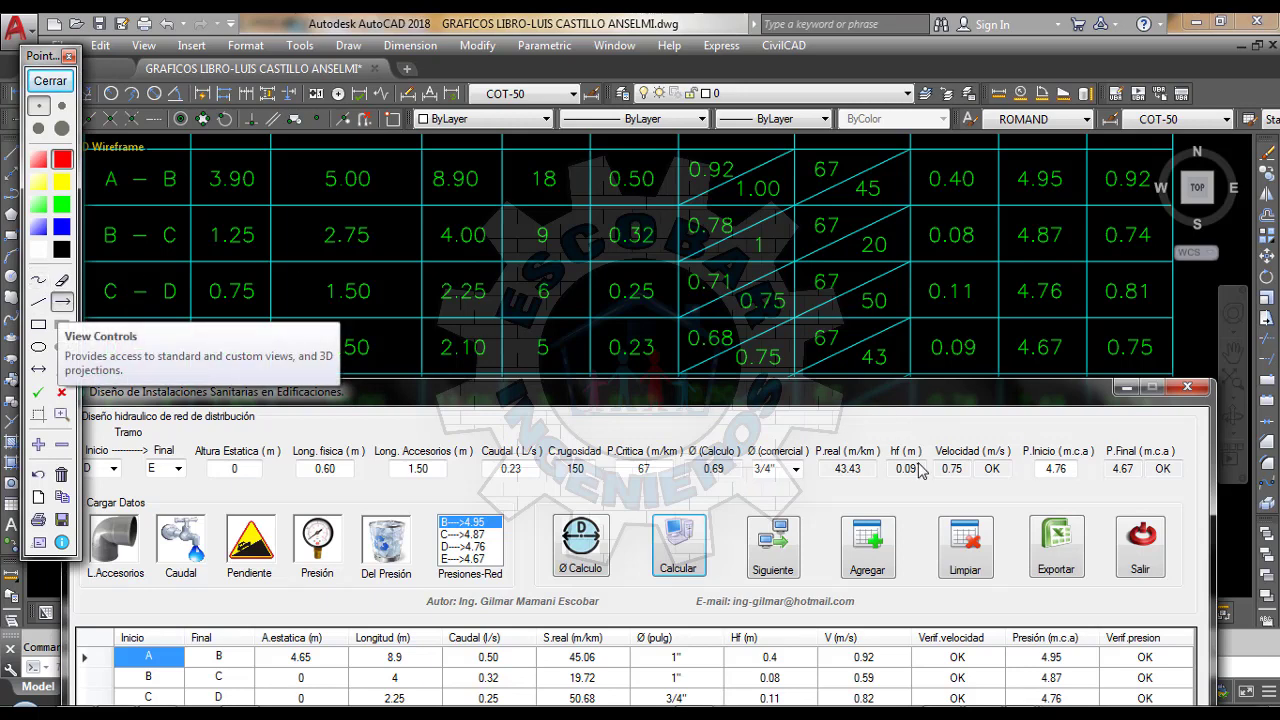
click(952, 367)
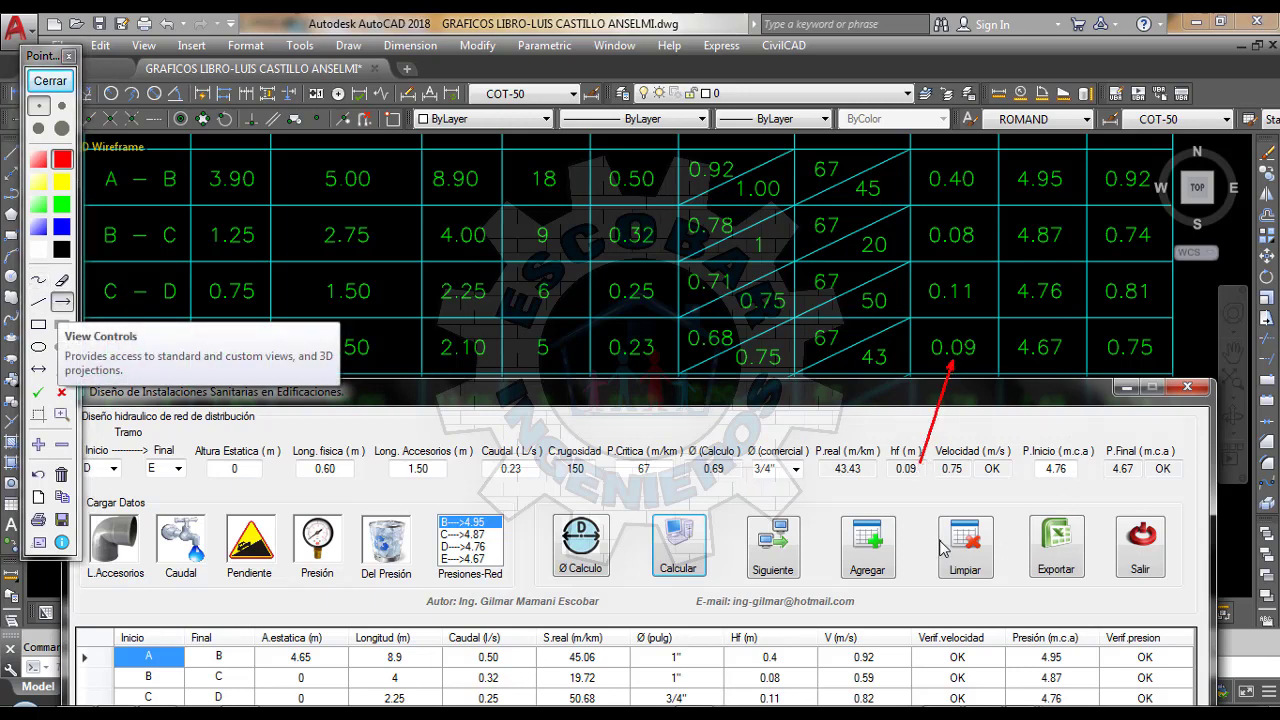
click(966, 463)
click(1124, 365)
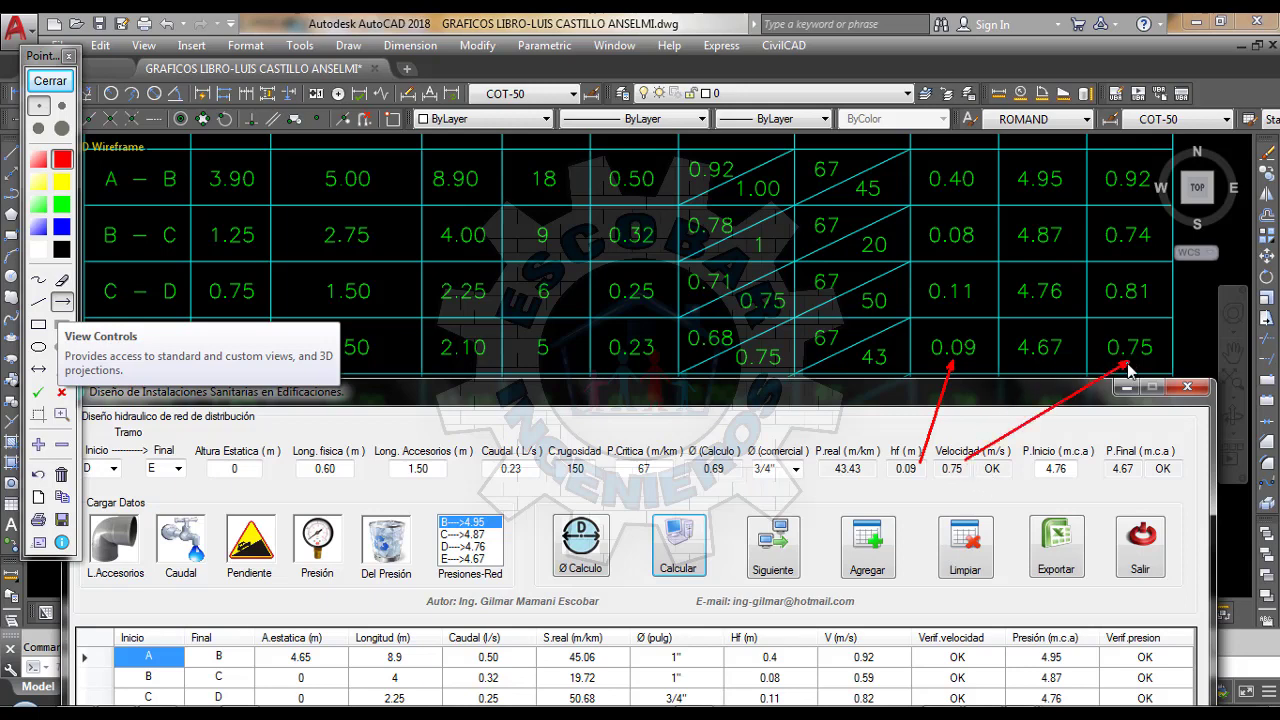
click(1140, 465)
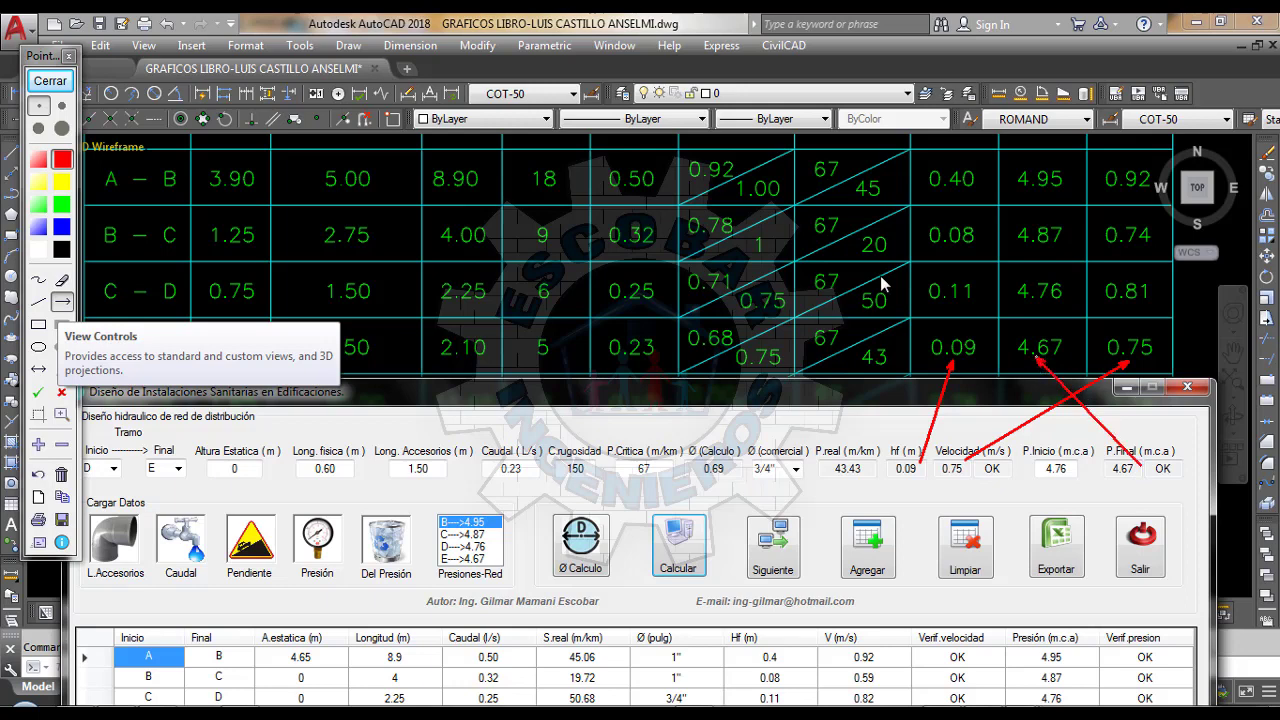
click(50, 80)
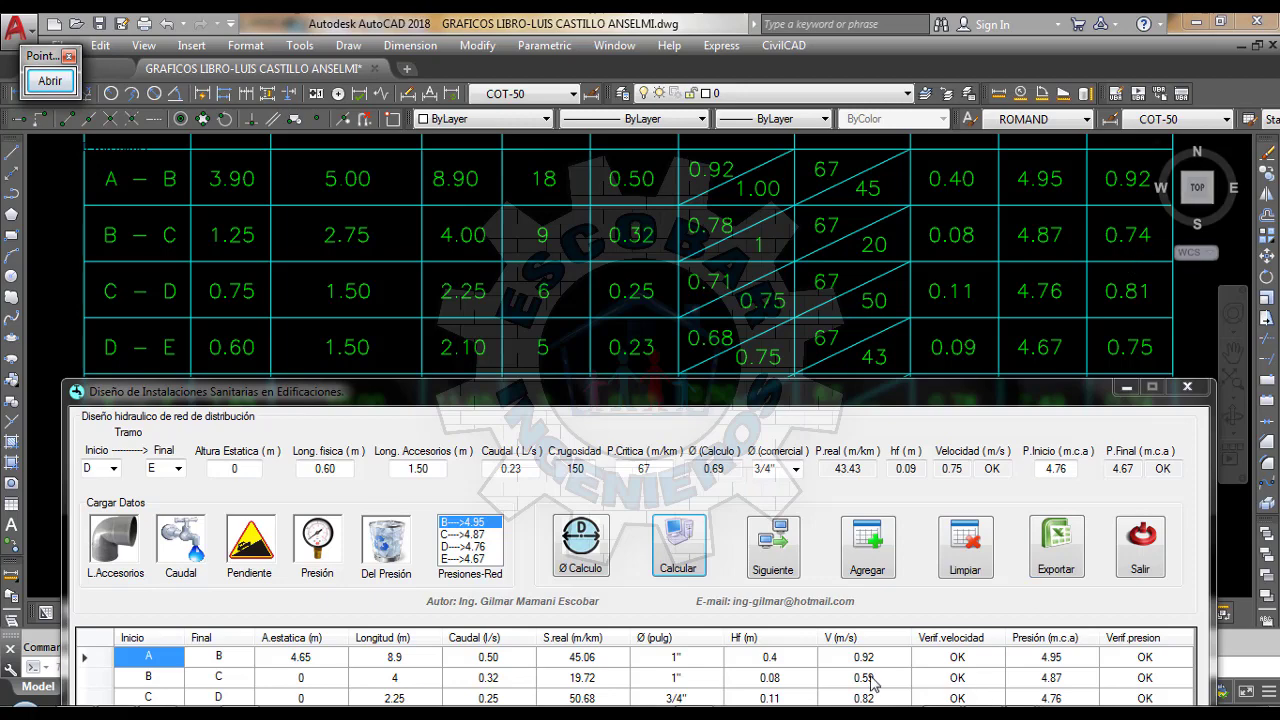
Add segment D–E to the results table and start the next segment with start node E and end node F
drag(785, 398, 769, 243)
click(852, 390)
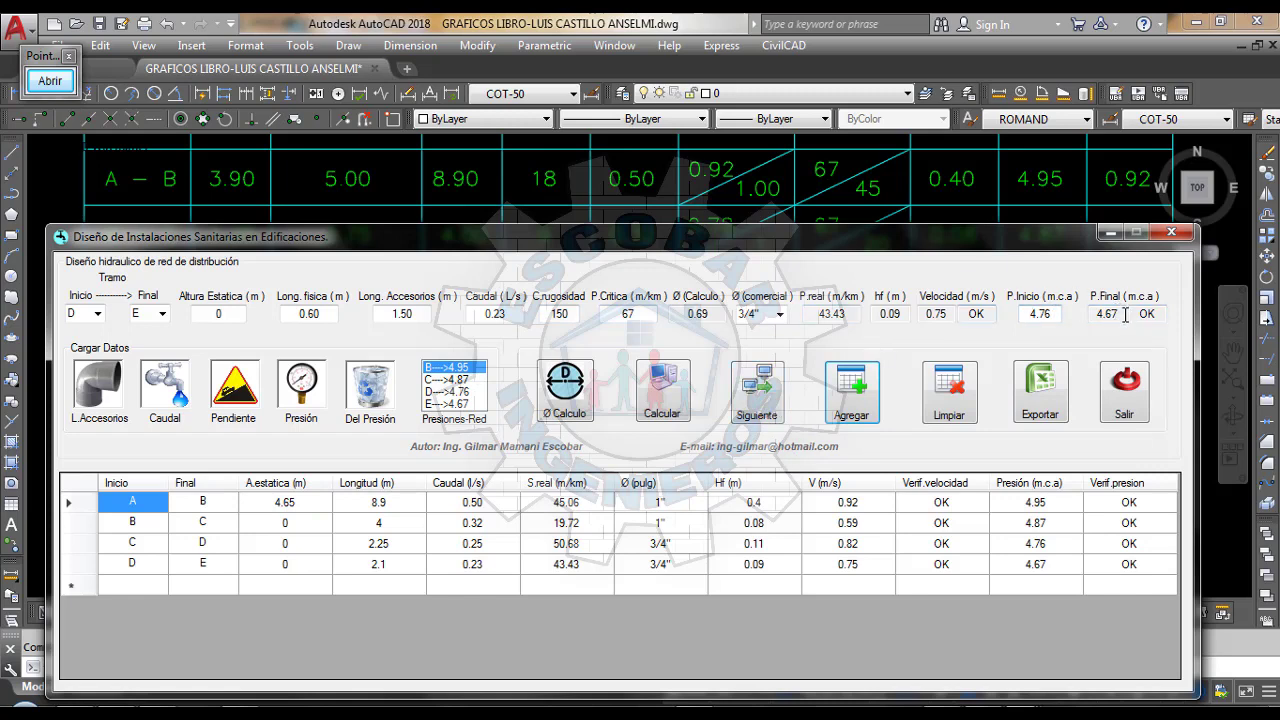
click(766, 404)
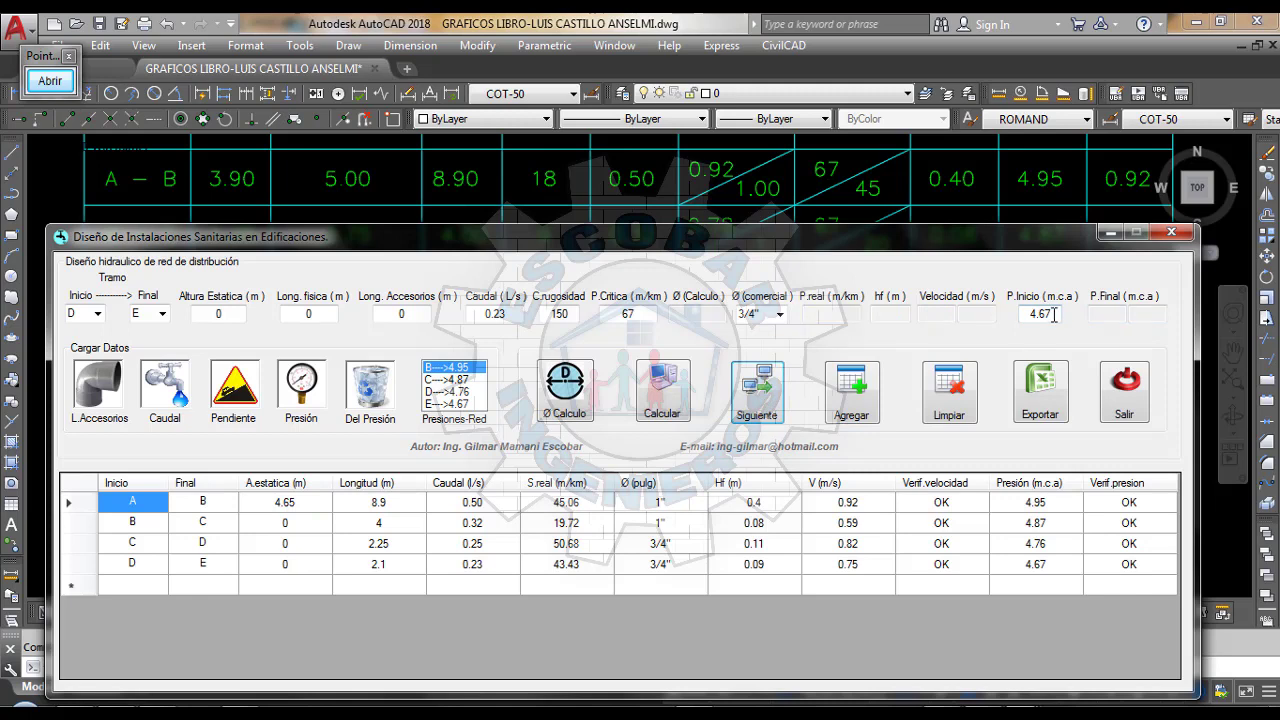
click(97, 313)
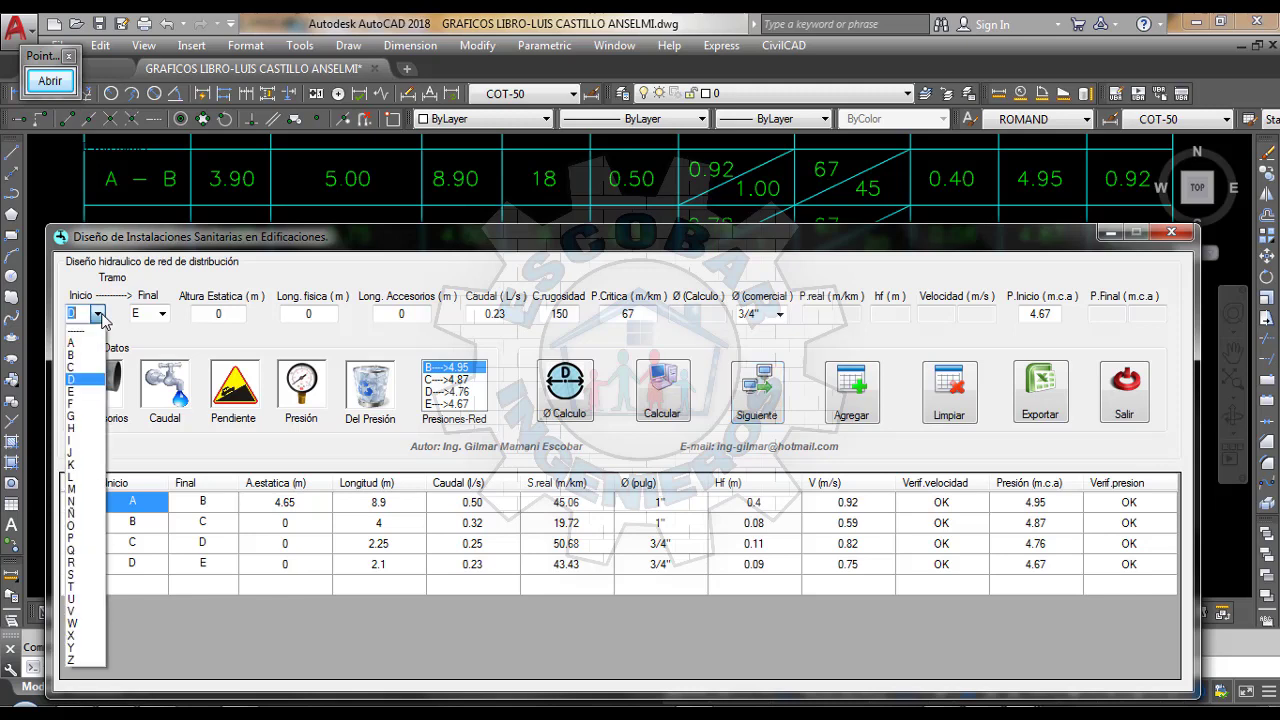
click(72, 392)
click(161, 313)
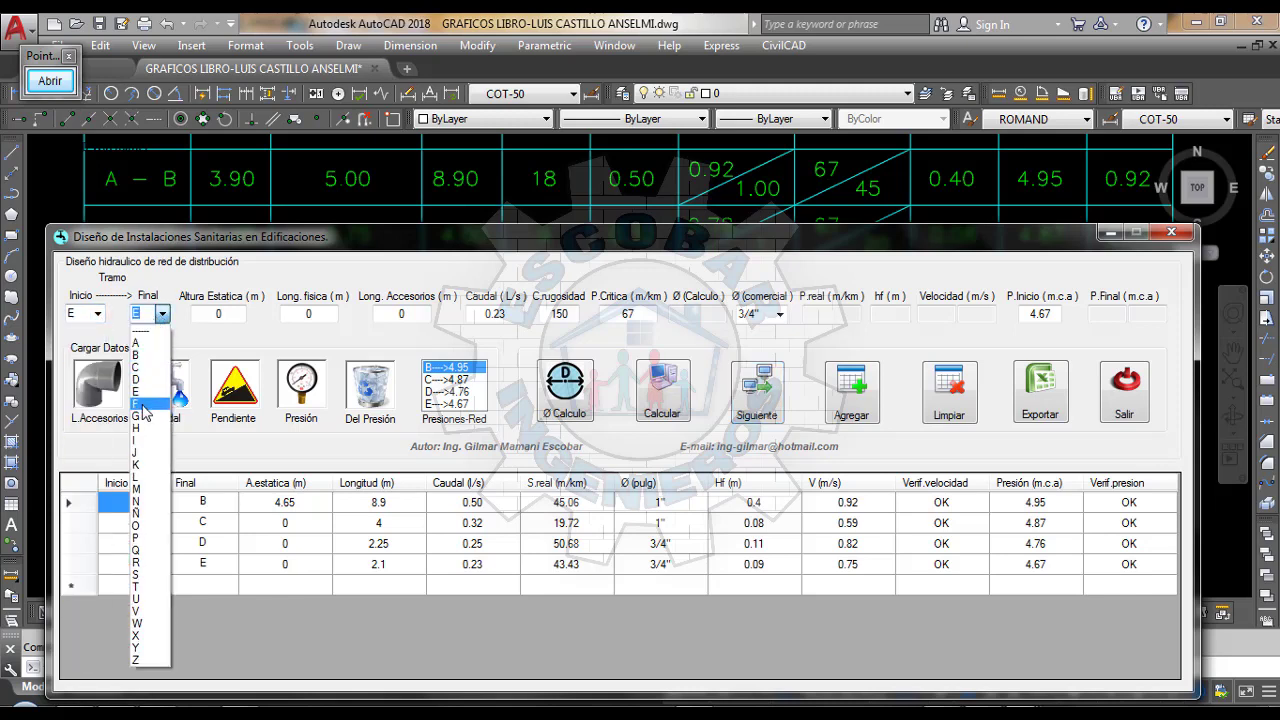
click(145, 408)
Find the vertical height between nodes E and F in the isometric scheme and set segment E–F's static height to 1.40 m
click(221, 315)
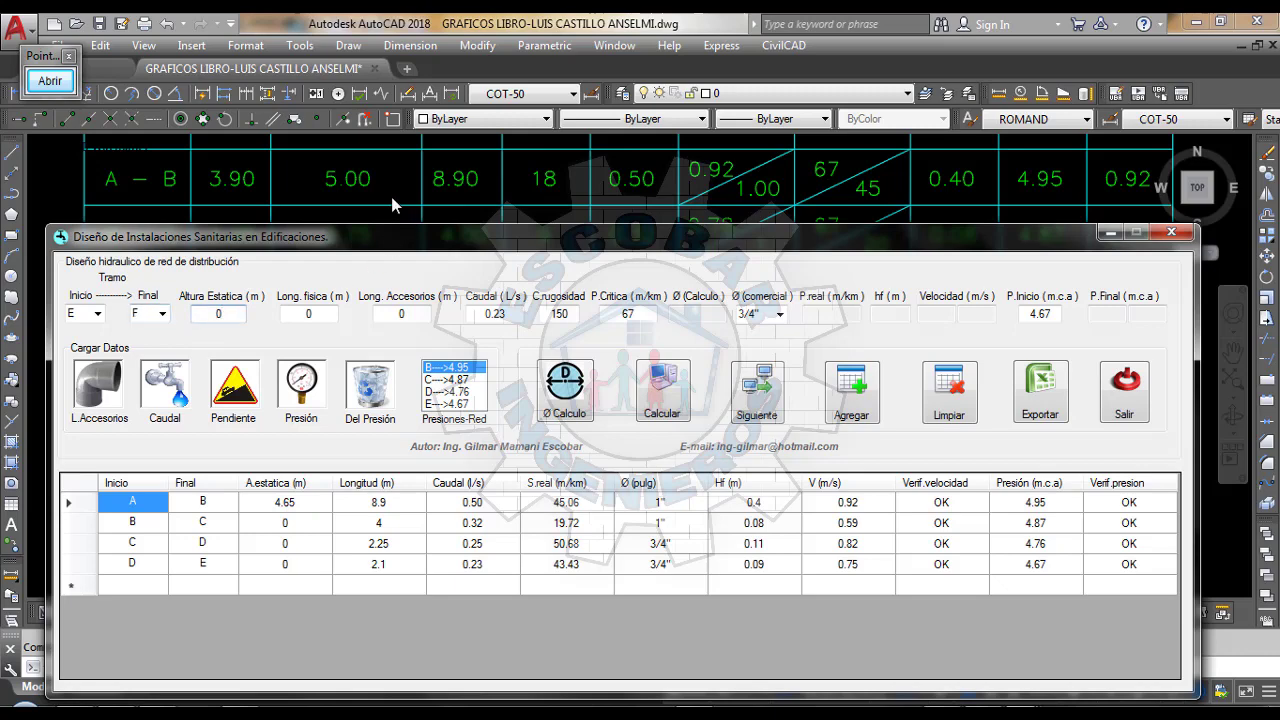
click(392, 204)
scroll(346, 349, down, 5)
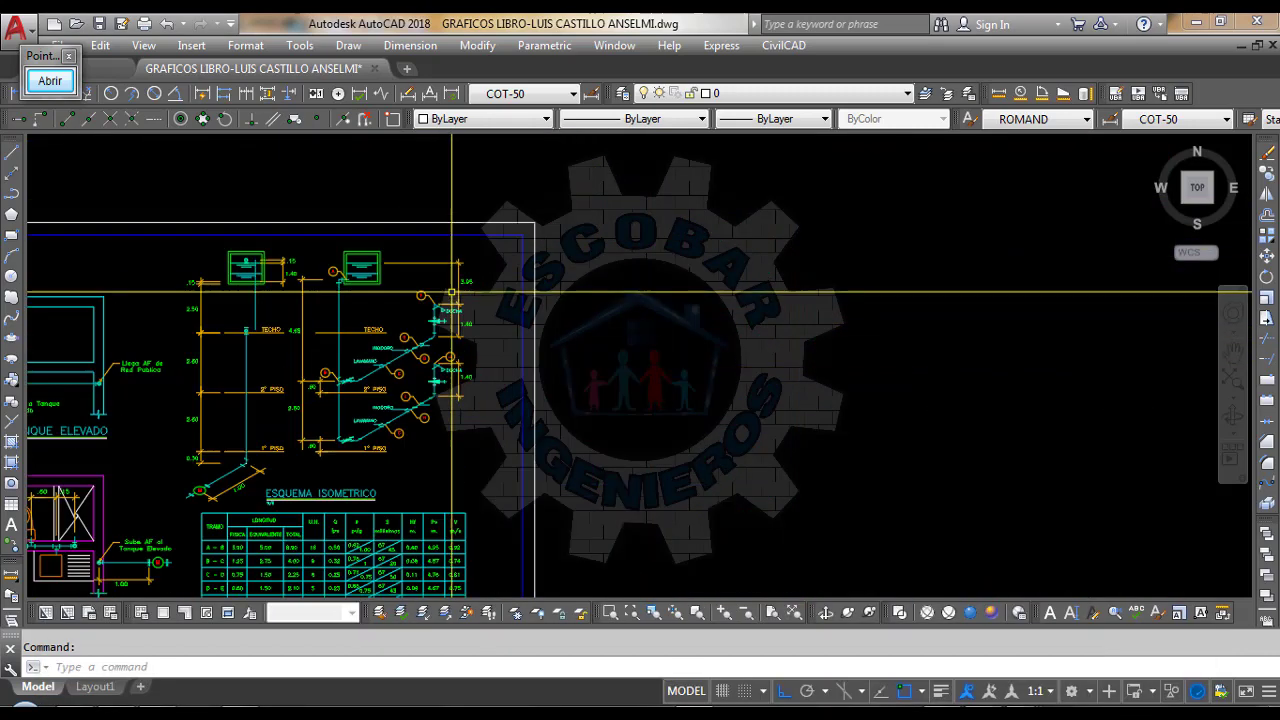
scroll(452, 293, up, 5)
scroll(429, 394, down, 4)
scroll(429, 300, up, 4)
scroll(376, 321, down, 1)
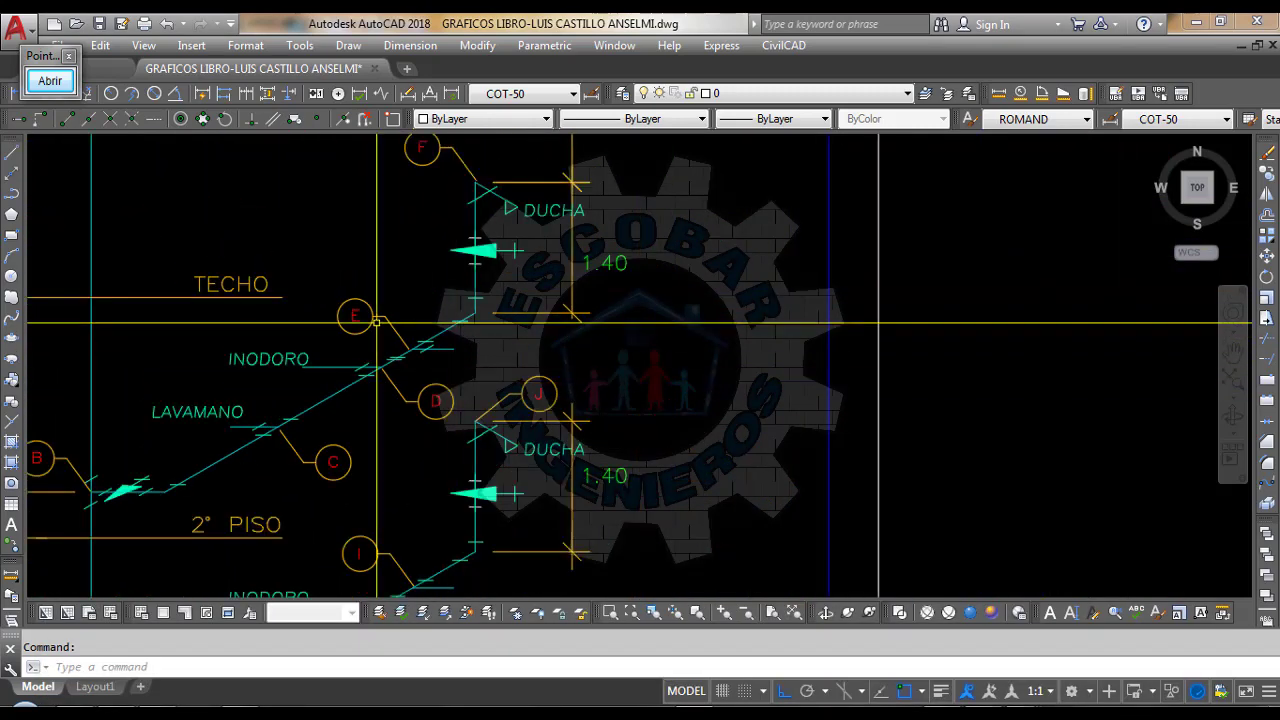
scroll(400, 330, down, 3)
scroll(477, 351, up, 2)
scroll(620, 300, down, 1)
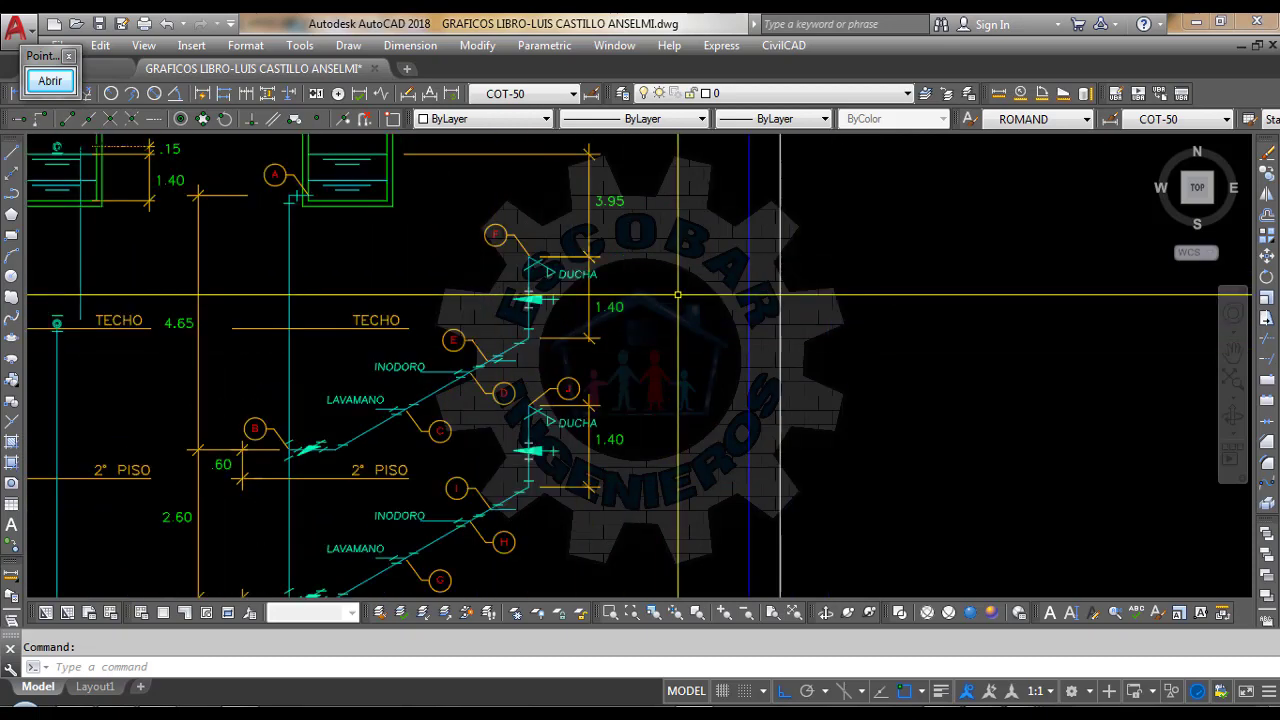
scroll(490, 302, up, 4)
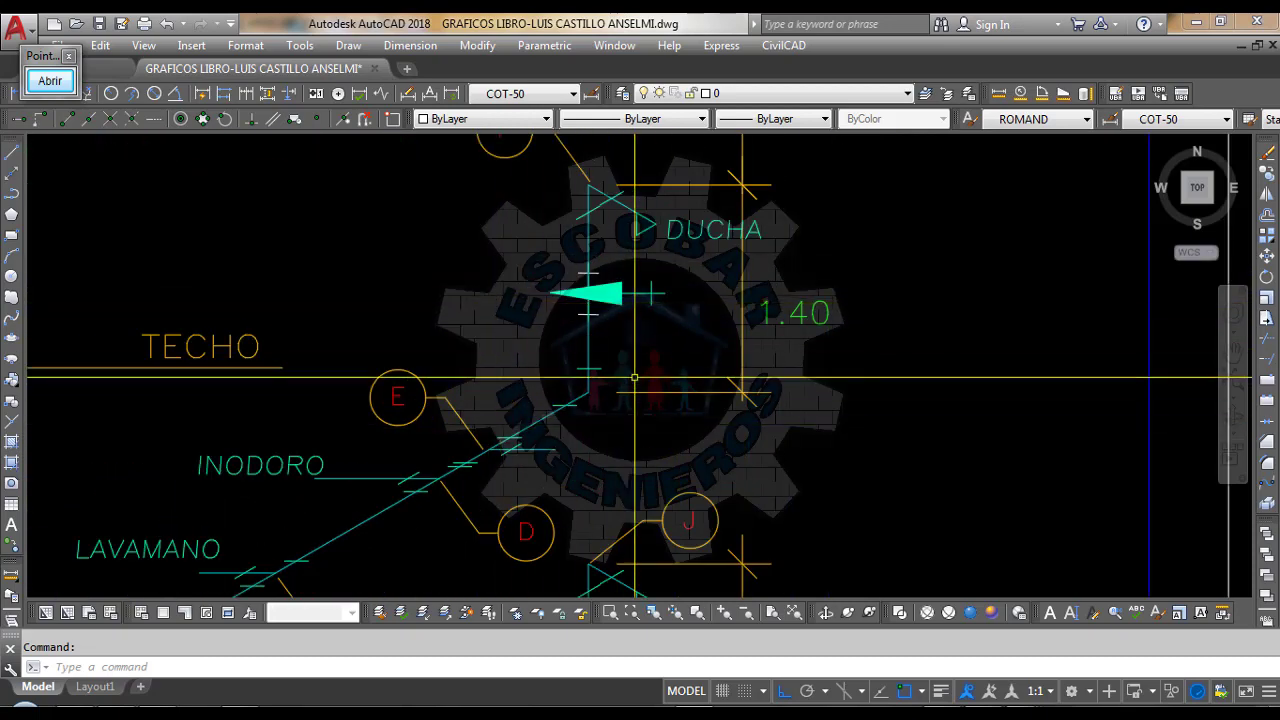
scroll(647, 384, down, 2)
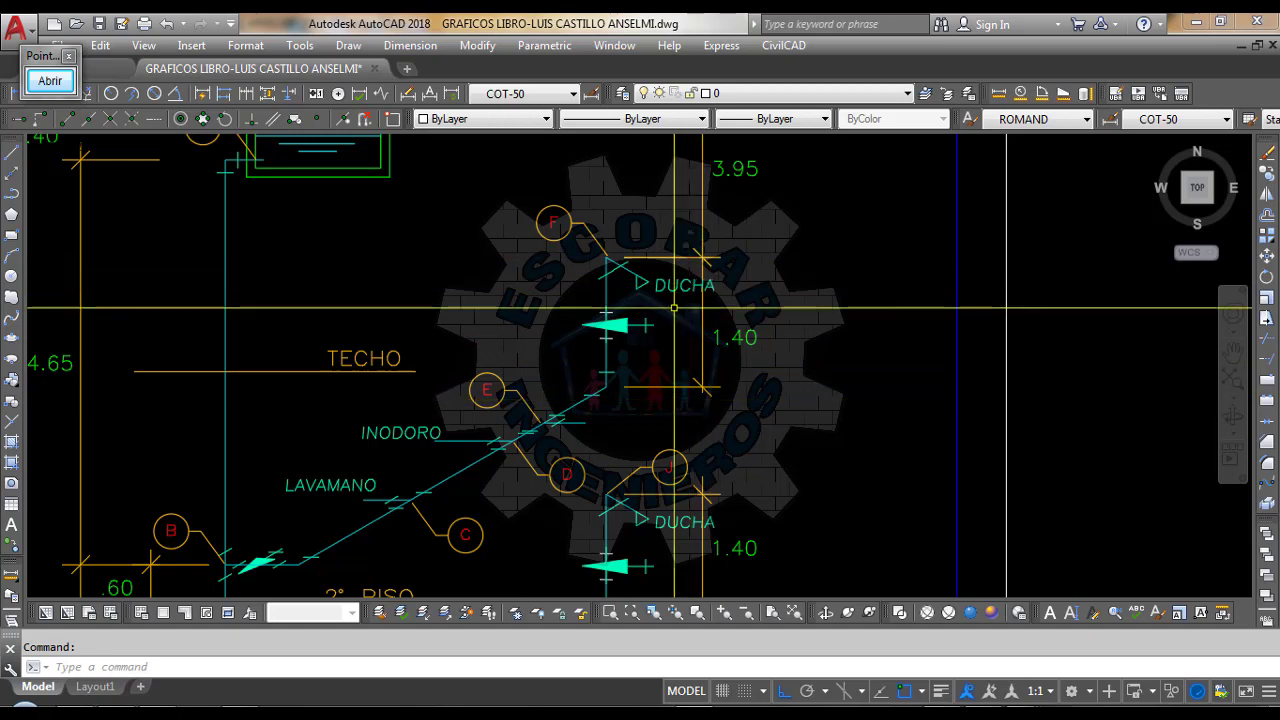
click(1116, 634)
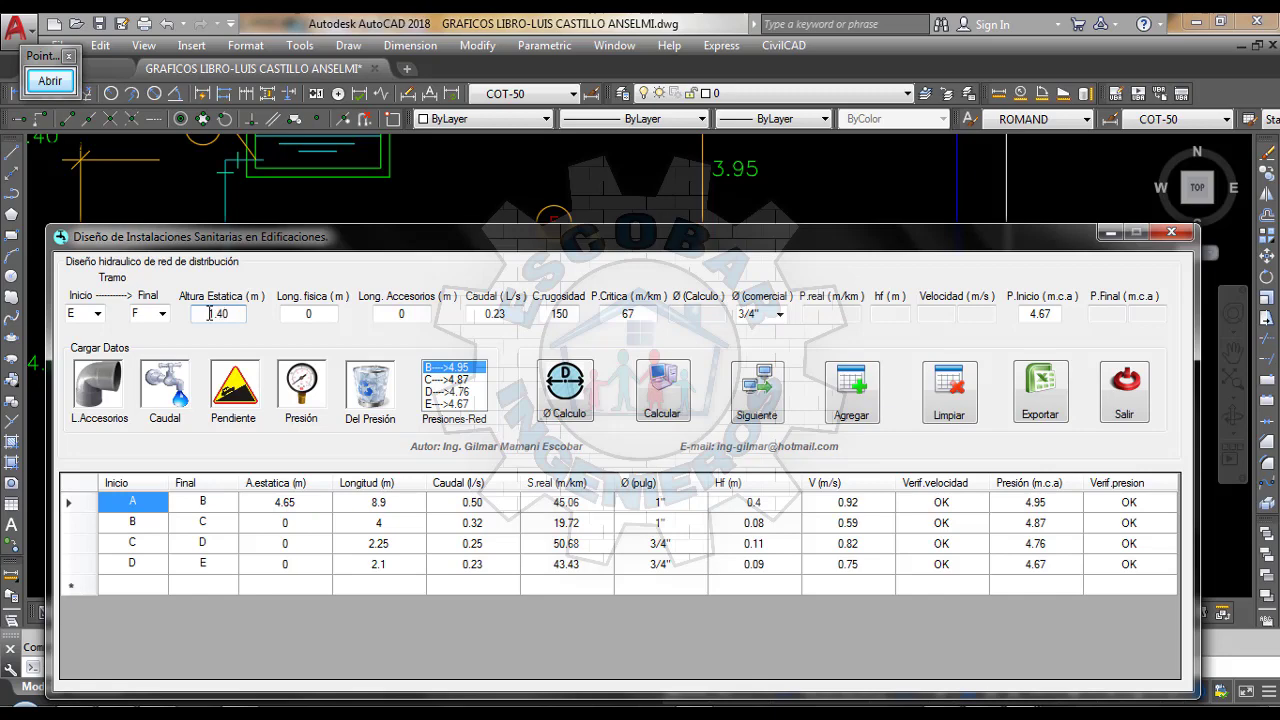
Look up row E–F in the drawing's results table and set the segment's physical length to 1.65 m
click(367, 205)
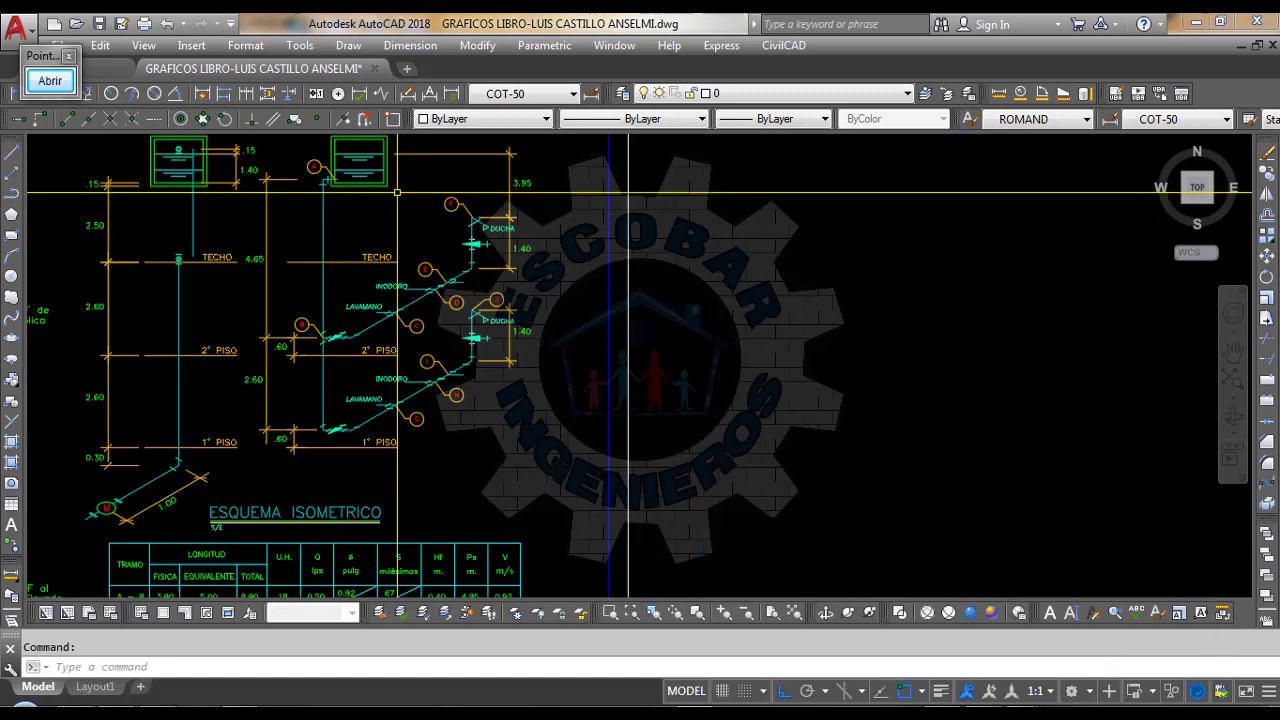
scroll(397, 192, down, 3)
scroll(500, 348, up, 8)
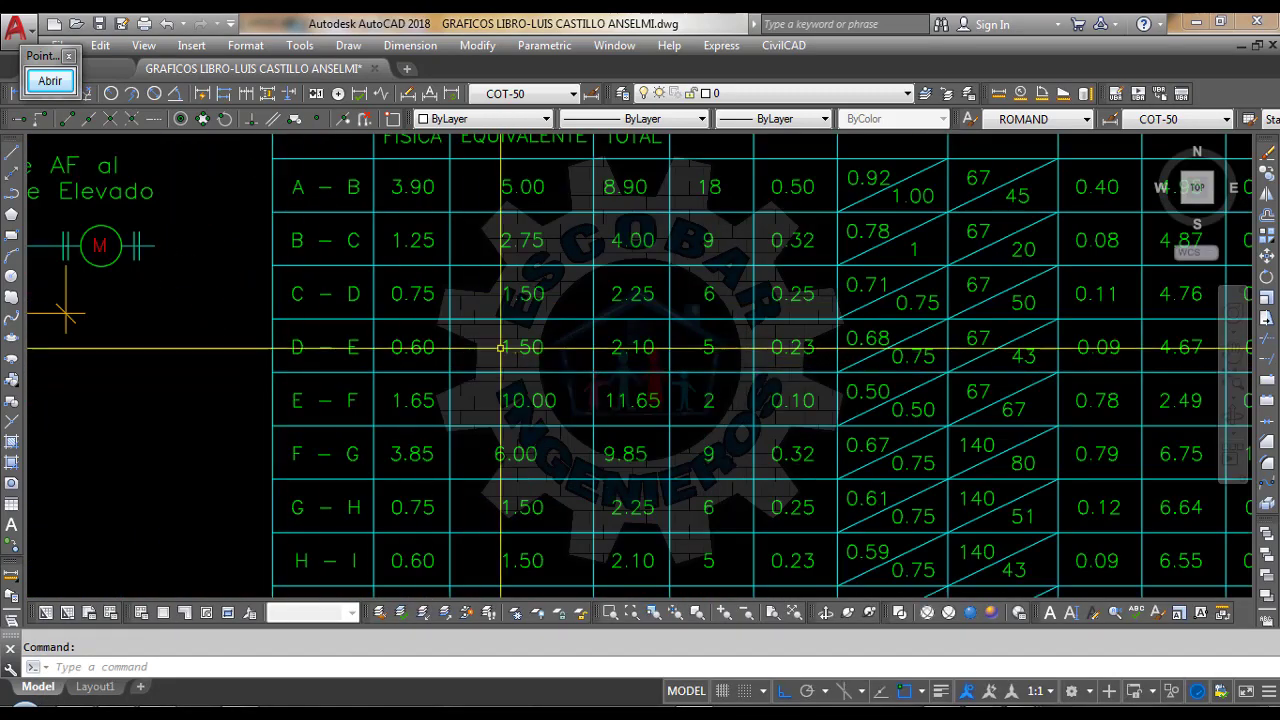
scroll(473, 394, up, 2)
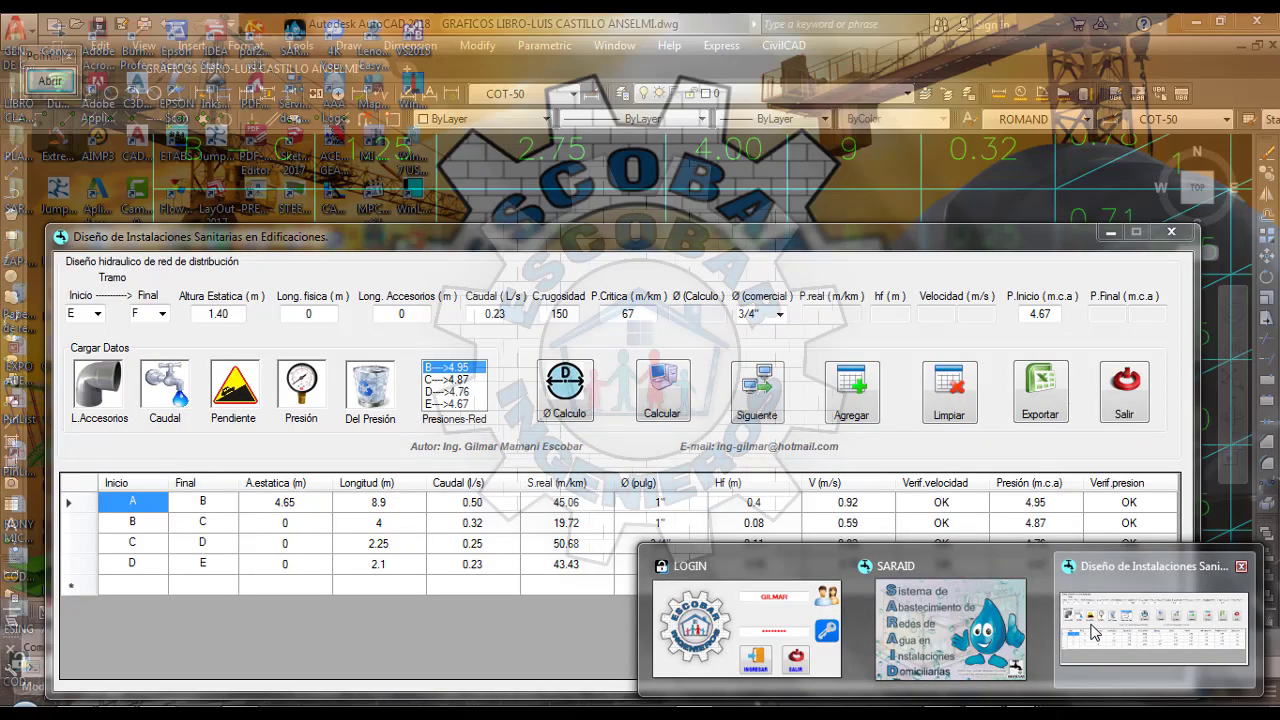
click(1170, 640)
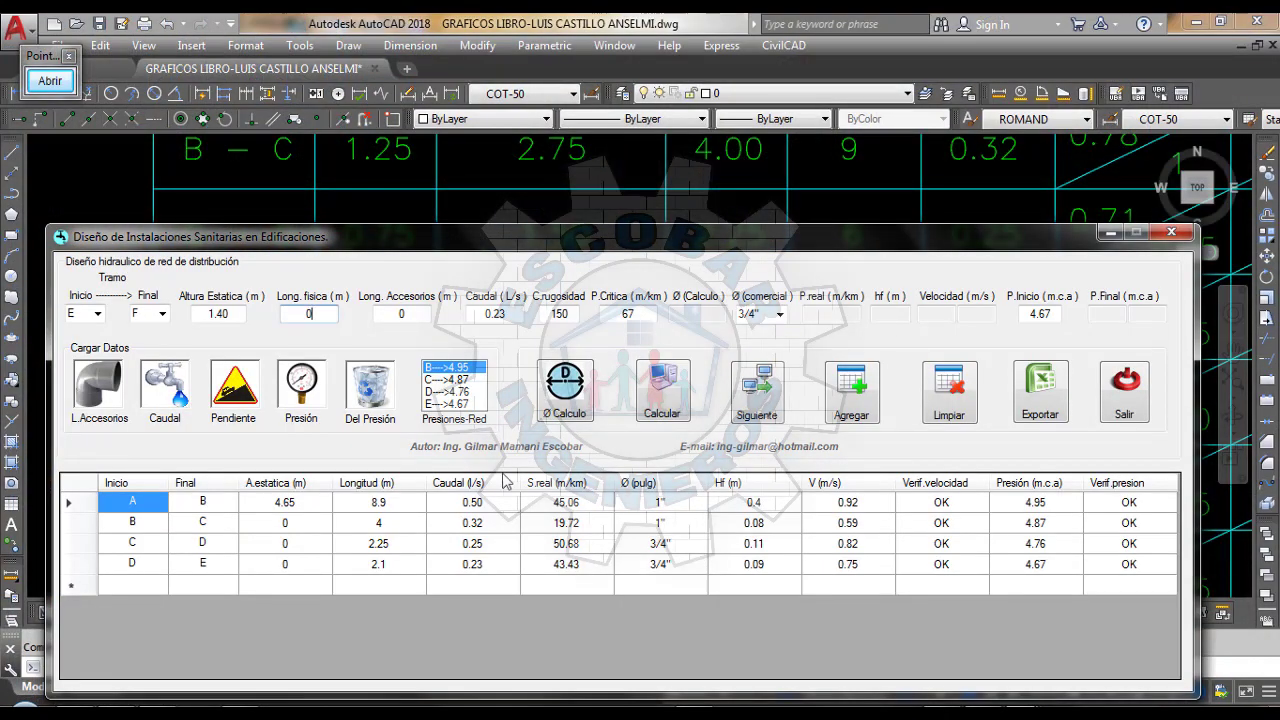
drag(326, 314, 280, 318)
Take the equivalent length from the table's E–F row and set the segment's accessories length to 10 m
click(401, 314)
text(0)
click(388, 211)
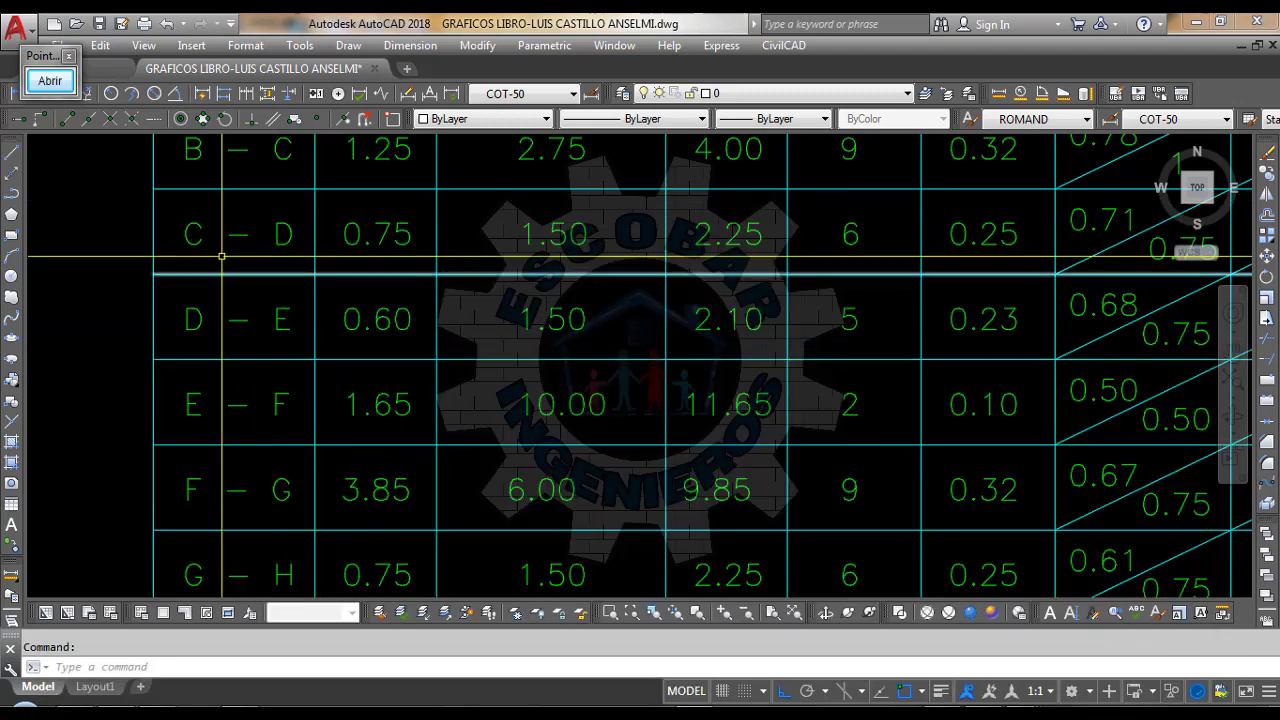
scroll(223, 300, down, 5)
scroll(324, 327, up, 6)
scroll(324, 327, down, 2)
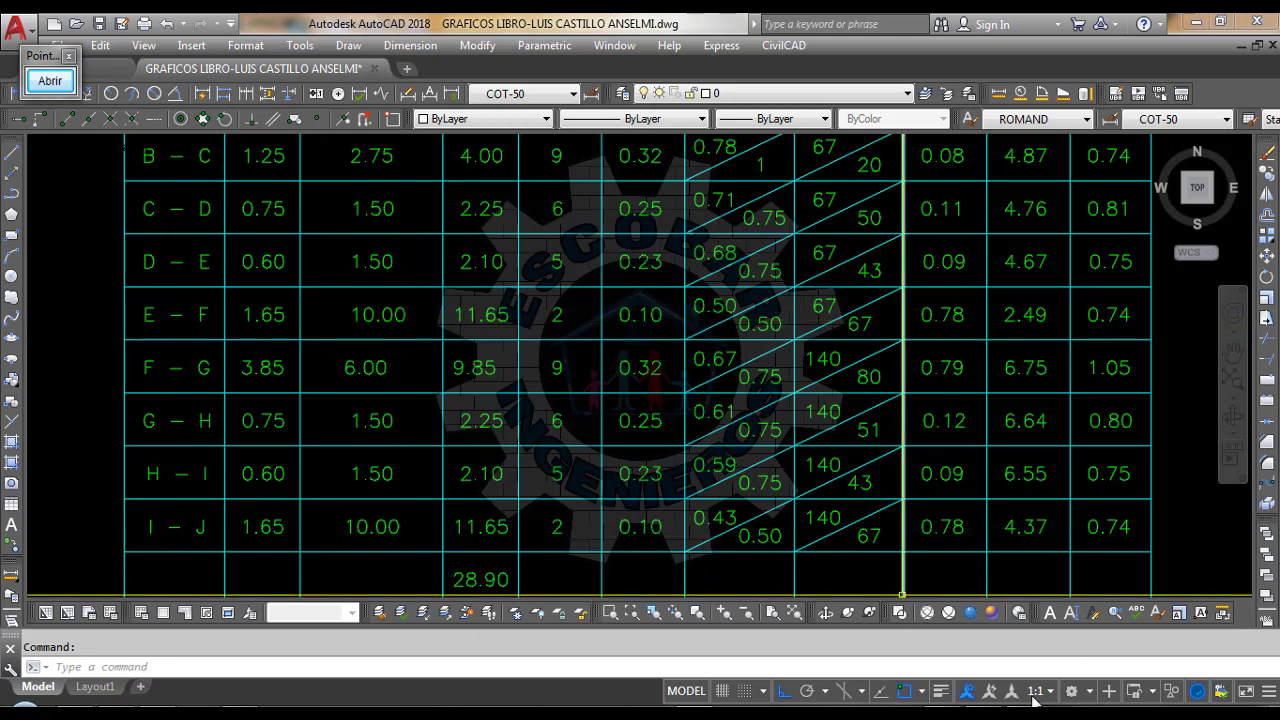
mouse_move(1035, 712)
click(1165, 620)
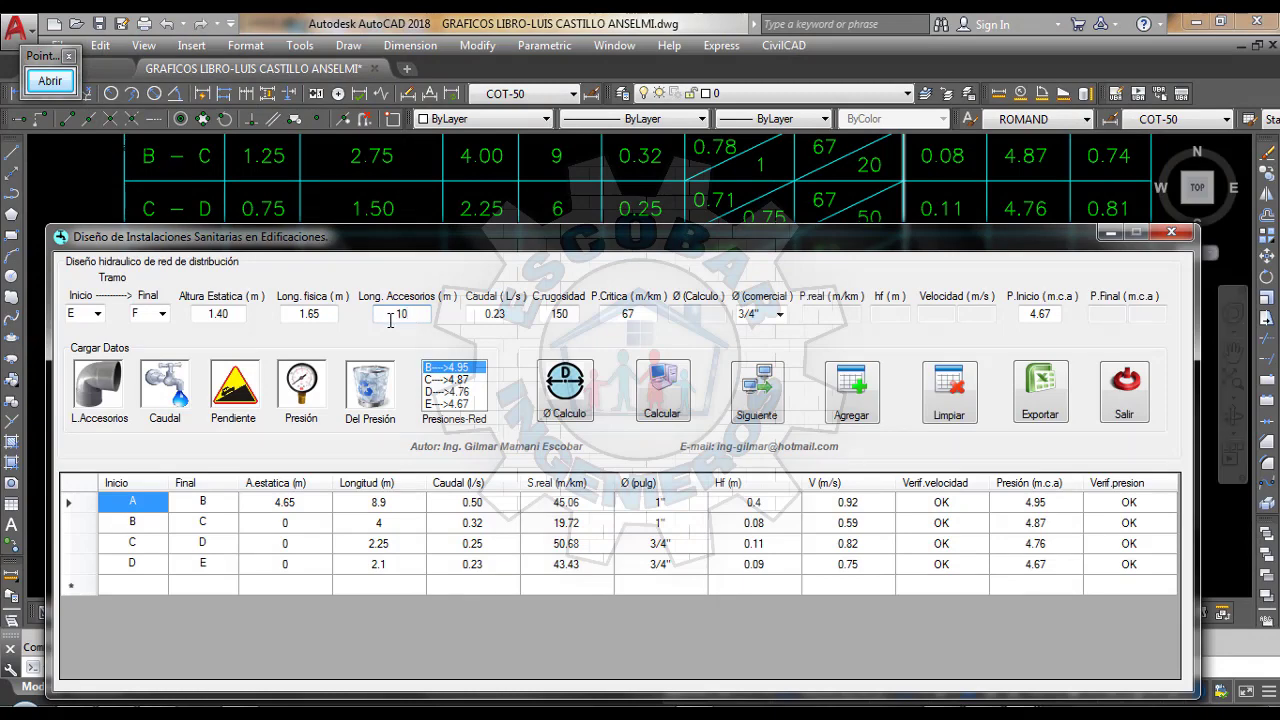
Set segment E–F's flow to 0.10 L/s from the table and calculate its theoretical diameter
click(427, 199)
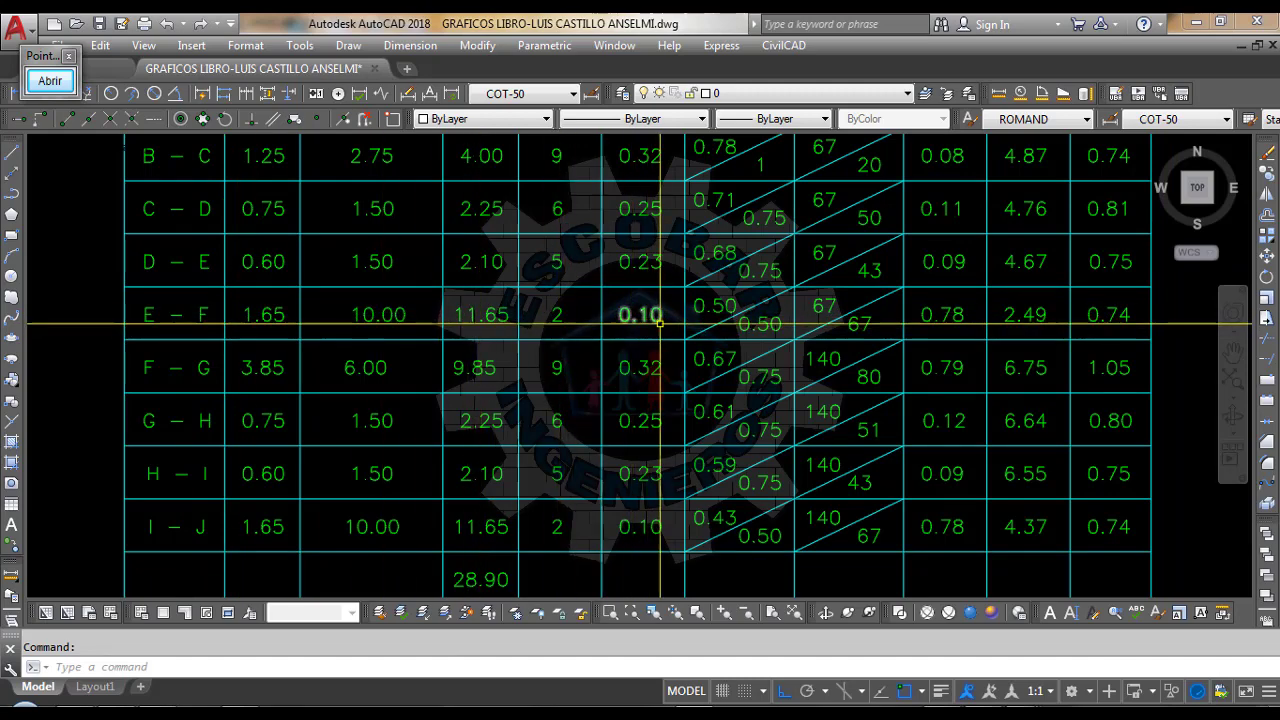
scroll(645, 324, down, 2)
scroll(653, 324, down, 2)
scroll(653, 324, up, 2)
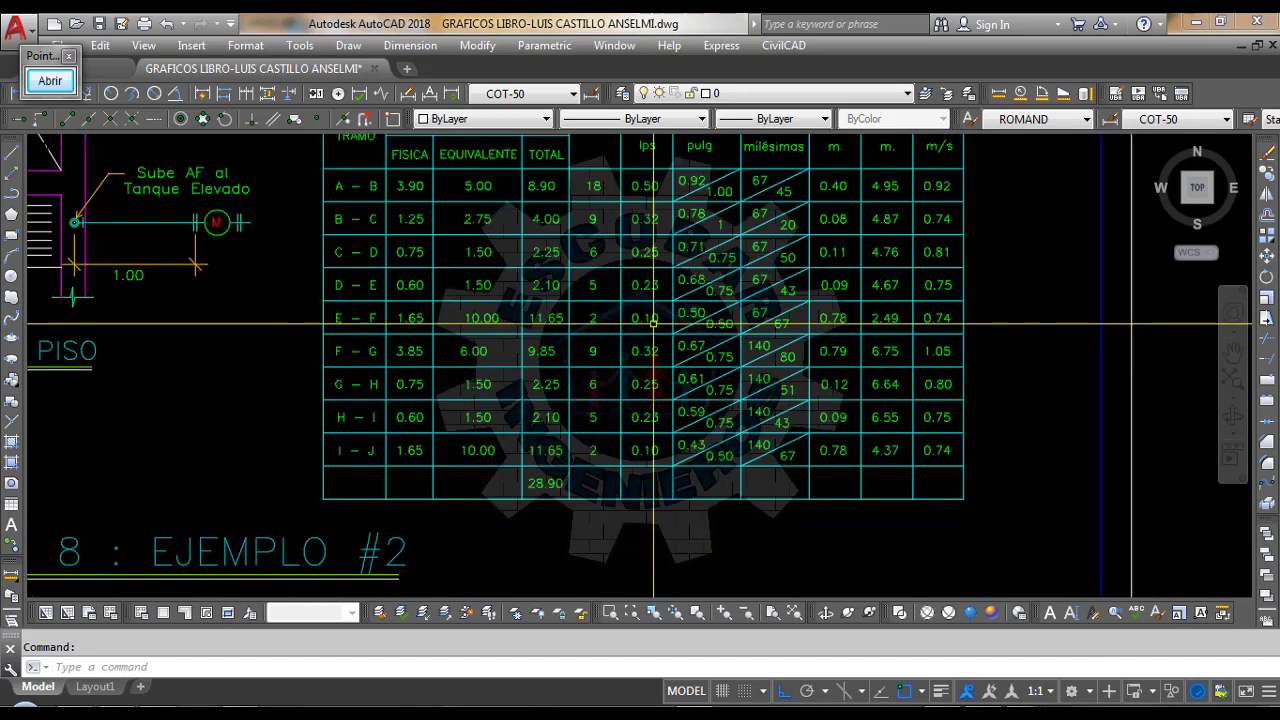
mouse_move(1003, 712)
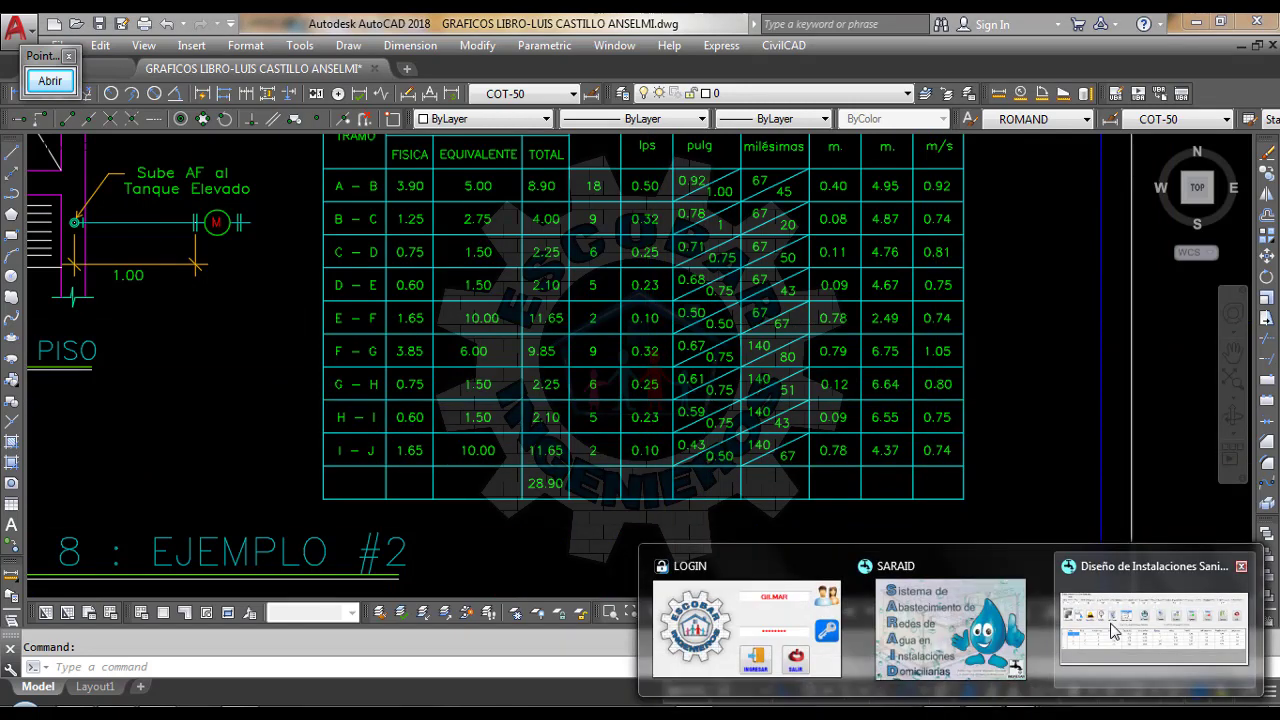
click(1157, 620)
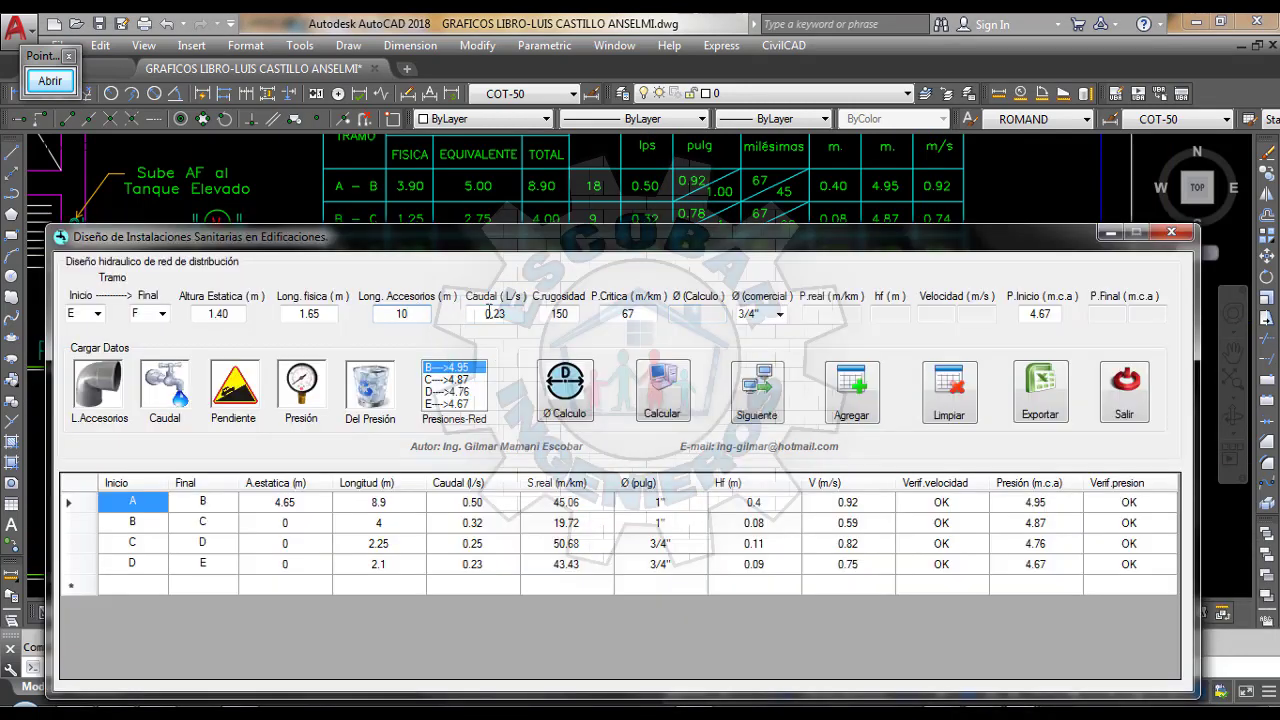
drag(513, 312, 456, 319)
text(0)
click(567, 318)
click(568, 397)
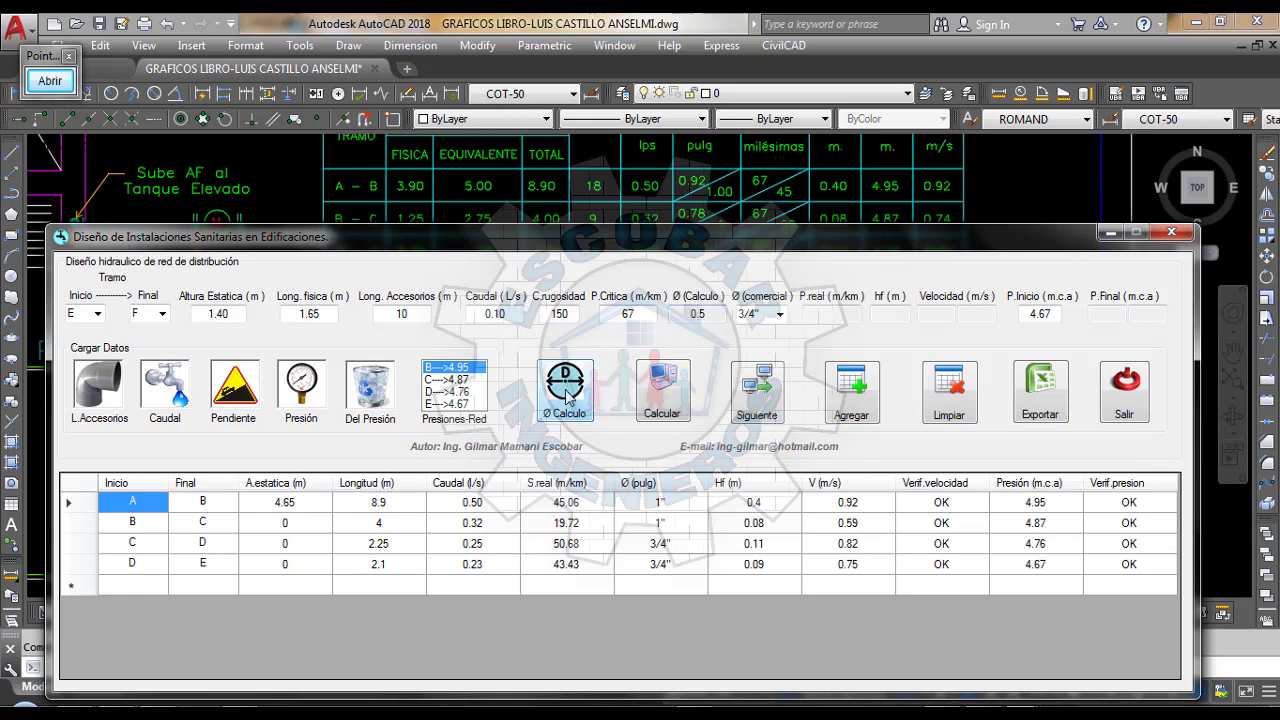
Compare the calculated diameter with the table's E–F row, temporarily framing the row in red and ticking its theoretical diameter
click(717, 314)
click(640, 192)
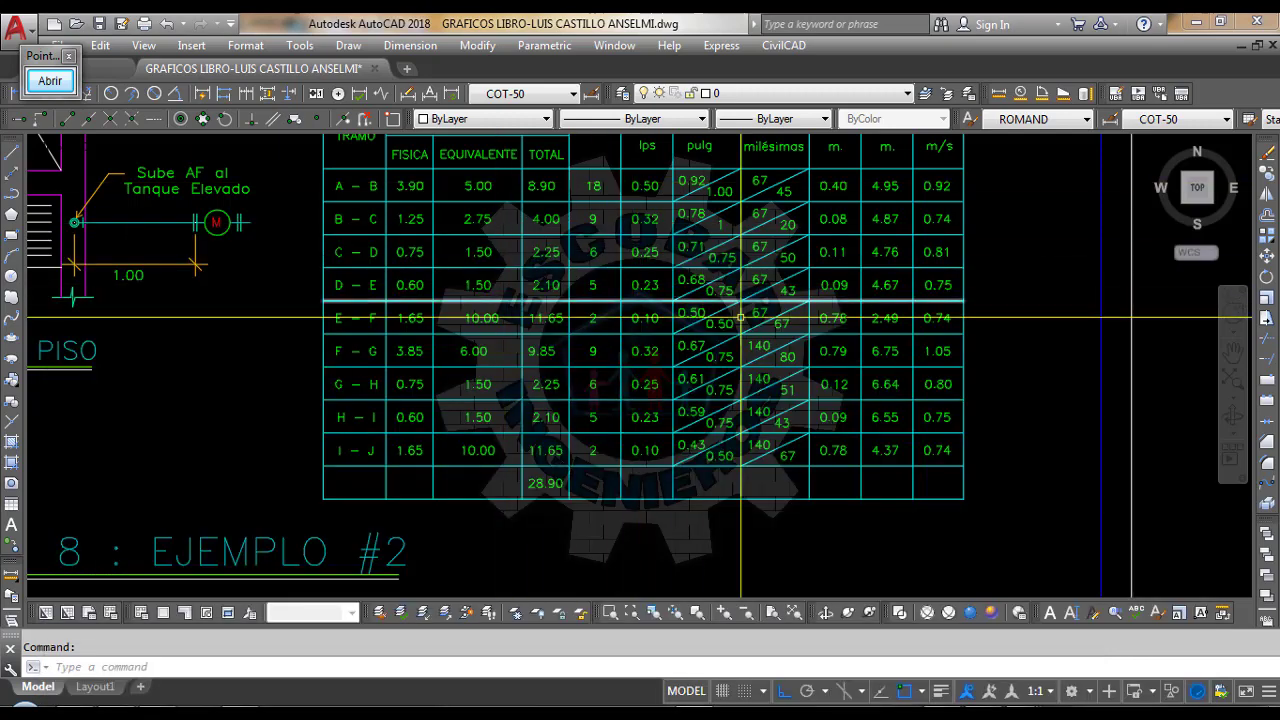
scroll(634, 380, up, 3)
scroll(700, 400, down, 3)
scroll(478, 285, up, 2)
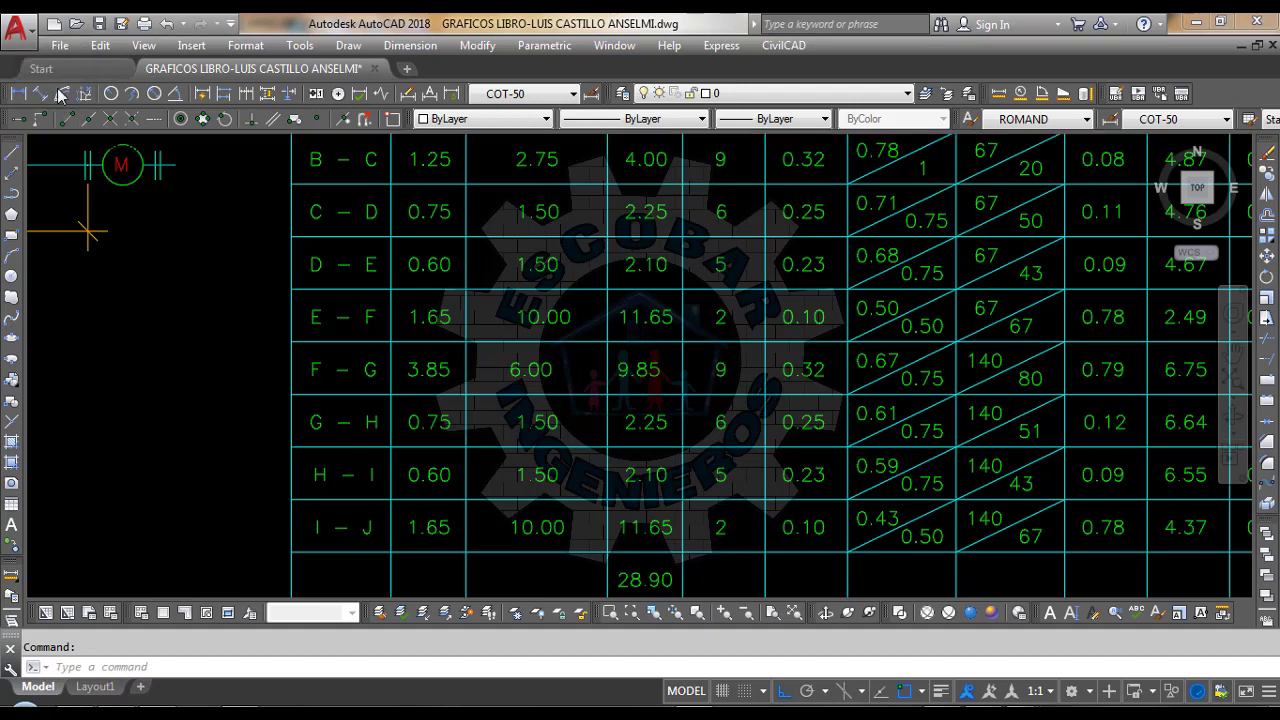
click(50, 80)
click(39, 325)
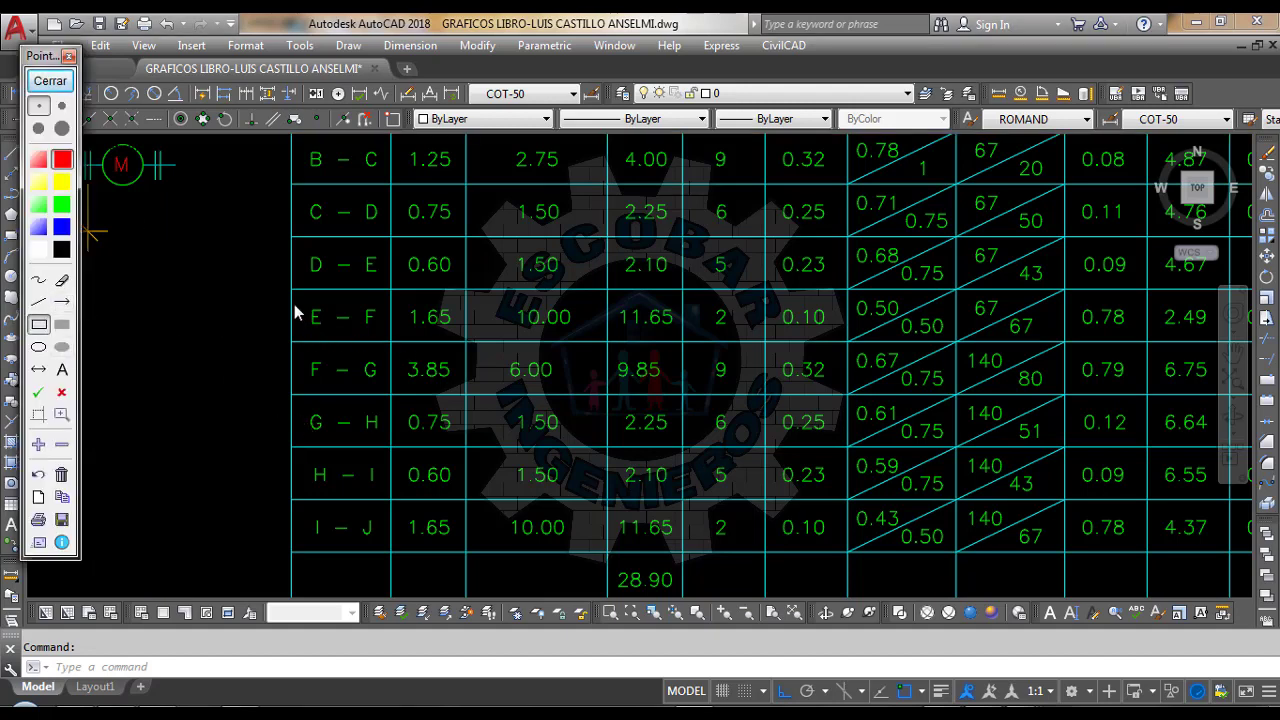
mouse_move(279, 289)
mouse_down()
mouse_move(1035, 365)
mouse_move(1058, 390)
mouse_move(1160, 365)
mouse_move(955, 350)
mouse_up()
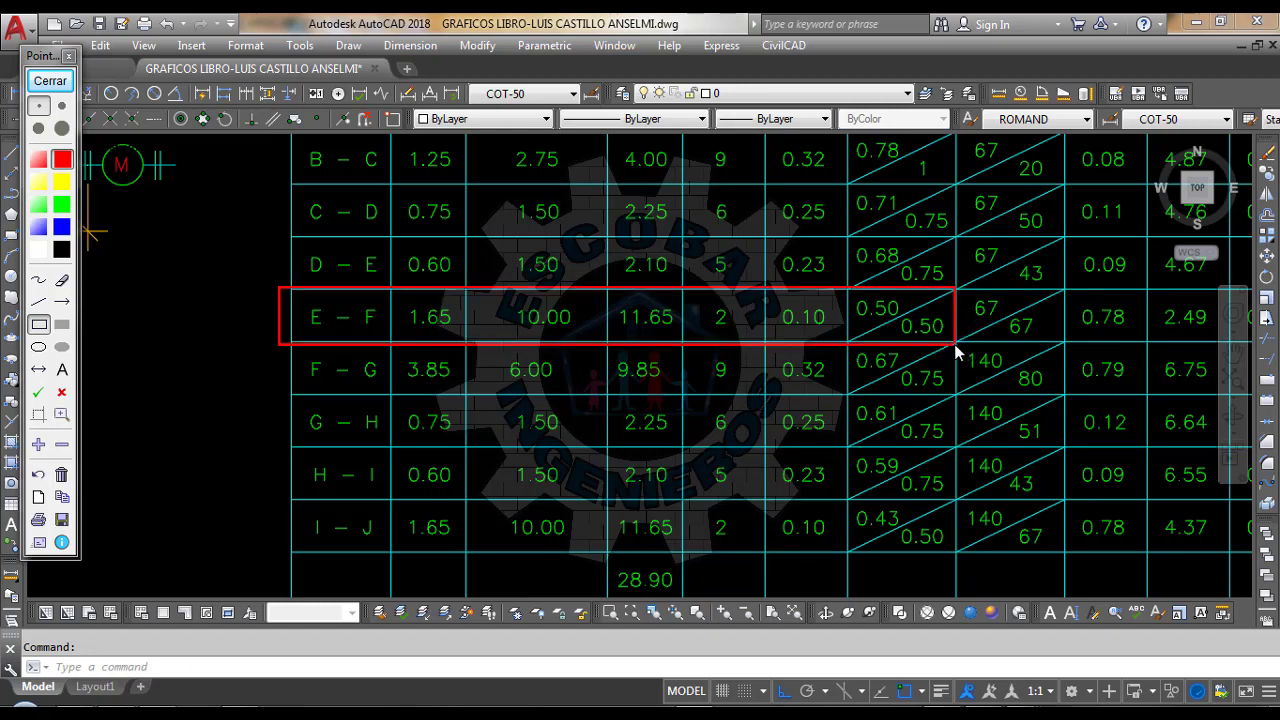
click(38, 392)
click(905, 299)
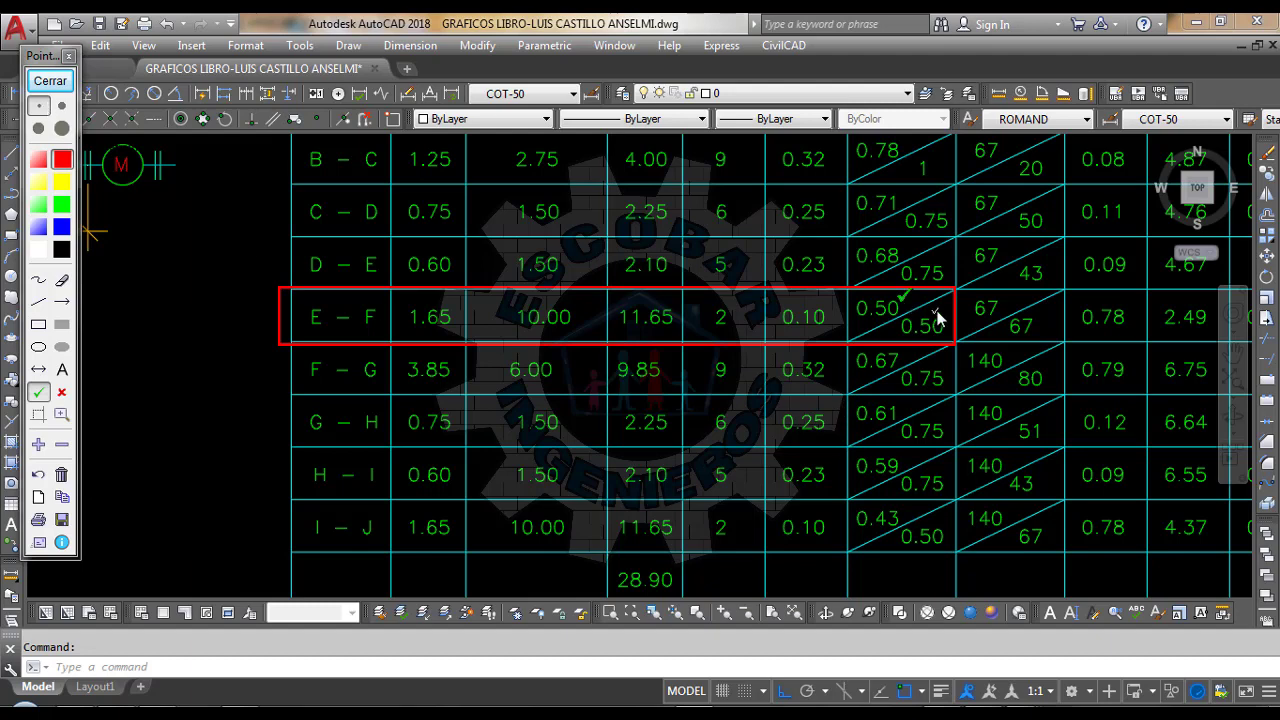
click(50, 80)
Choose the 1/2" commercial diameter for segment E–F and calculate its real slope, head loss, velocity and final pressure
click(1078, 662)
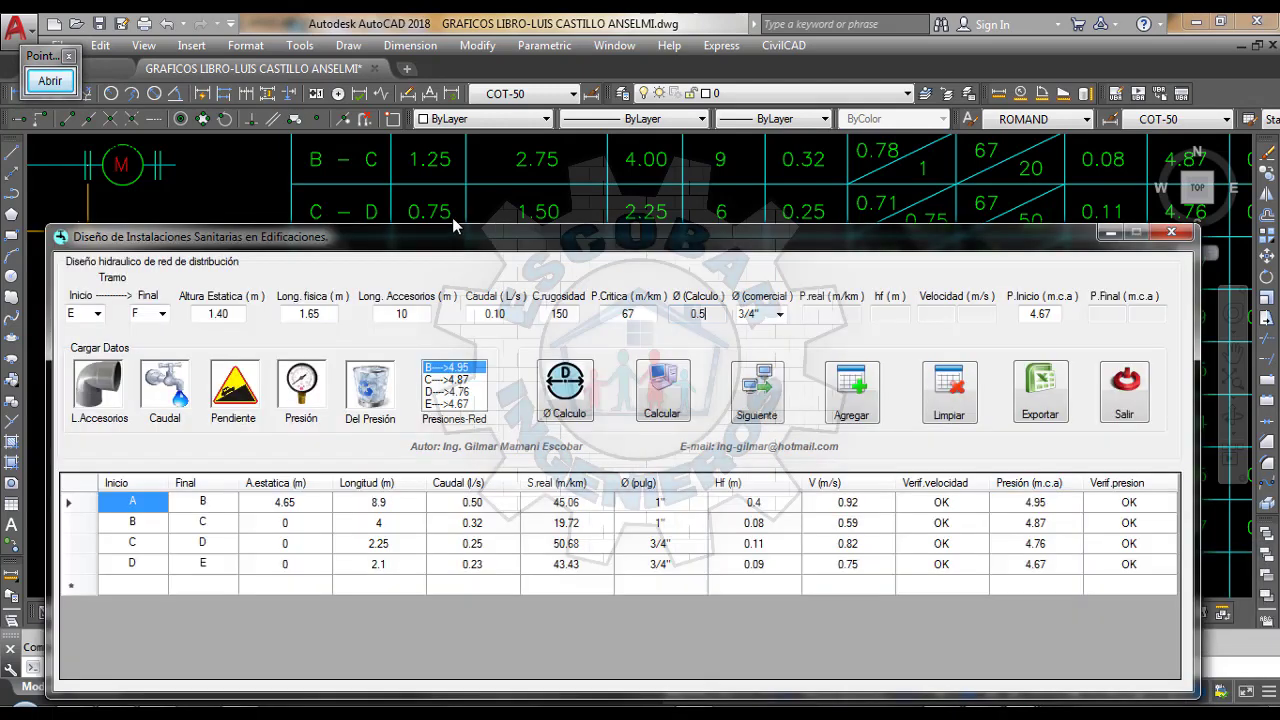
click(780, 314)
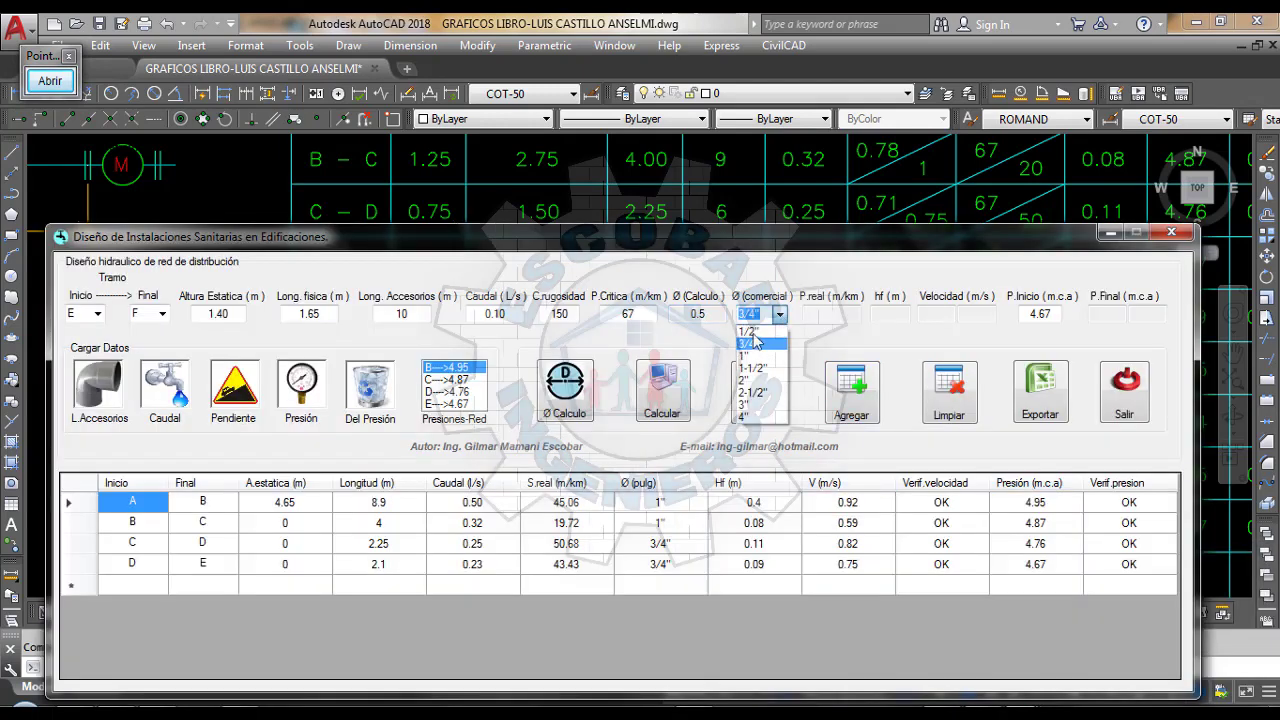
click(753, 332)
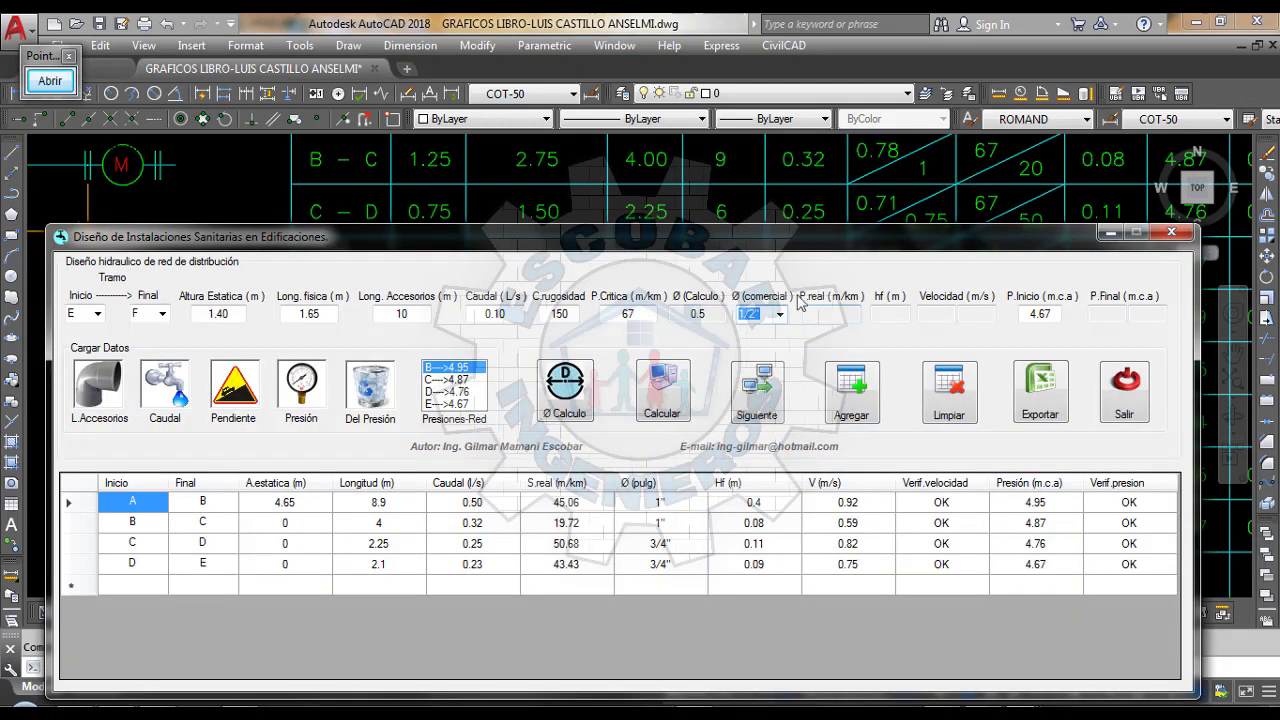
click(665, 403)
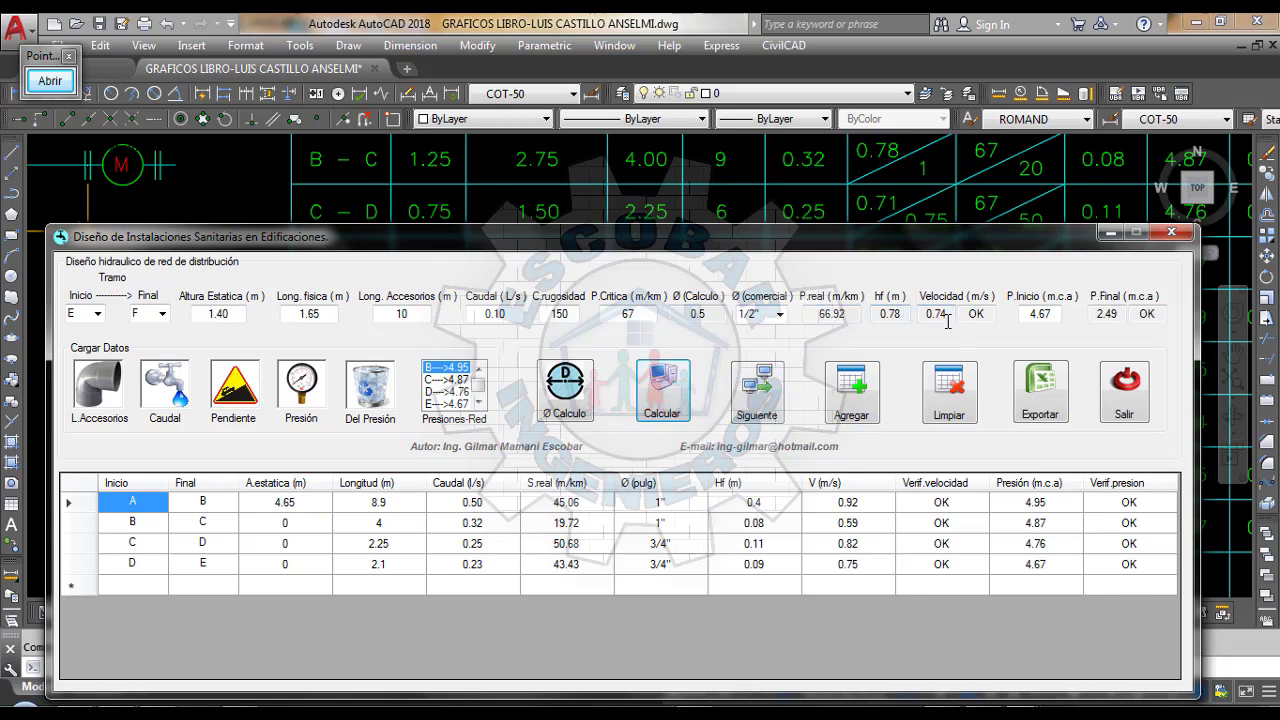
Bring the table's E–F row into view in AutoCAD and place the sanitary design program's results below it for comparison
click(560, 200)
scroll(460, 258, down, 4)
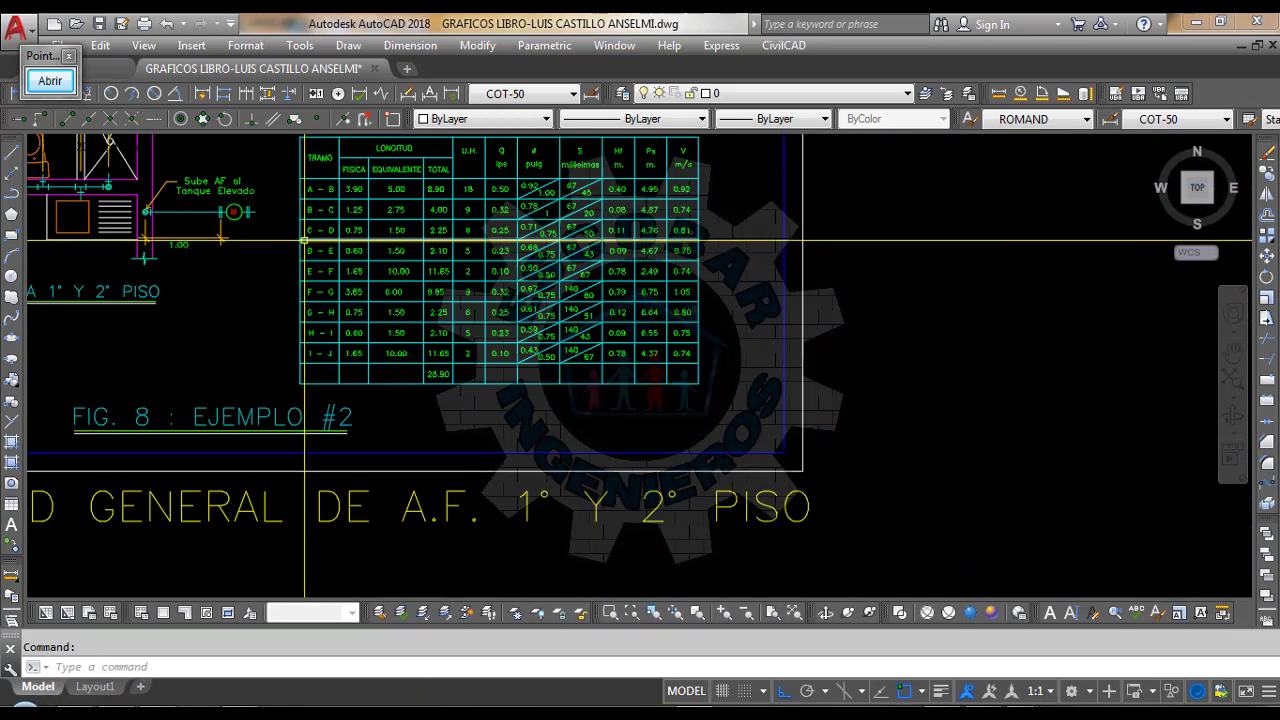
scroll(460, 258, up, 4)
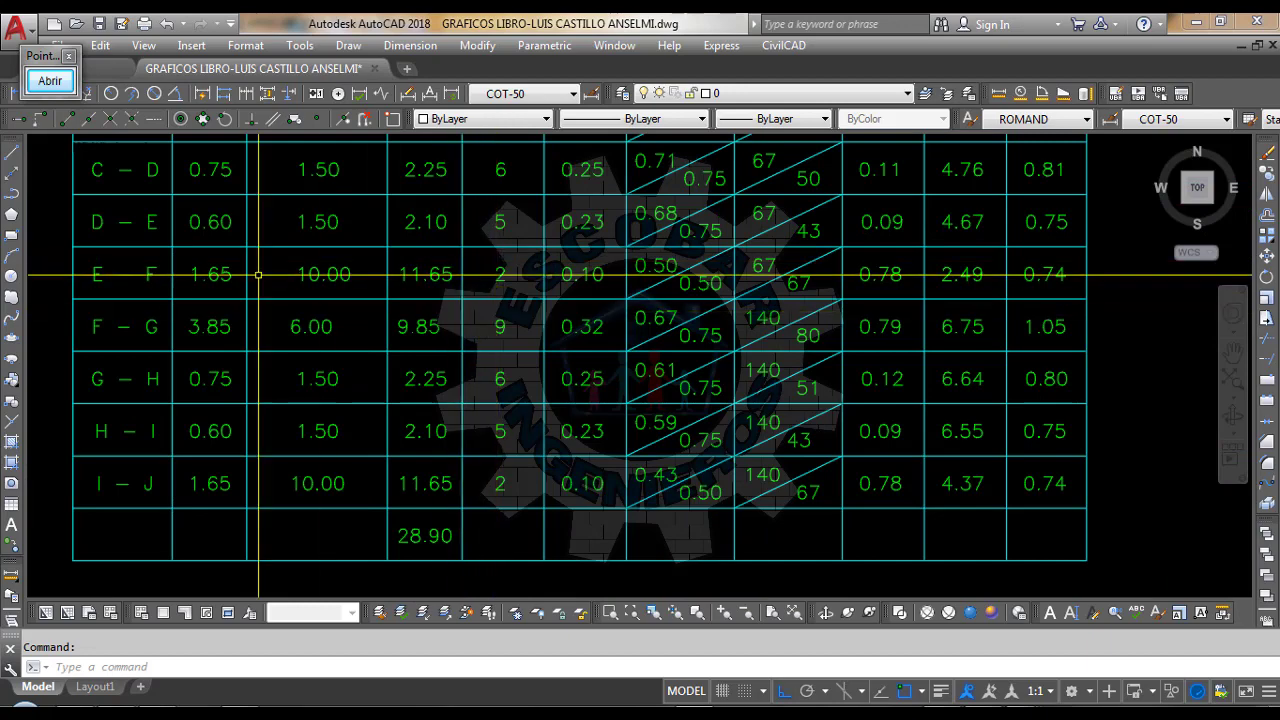
scroll(130, 288, up, 2)
scroll(130, 288, down, 2)
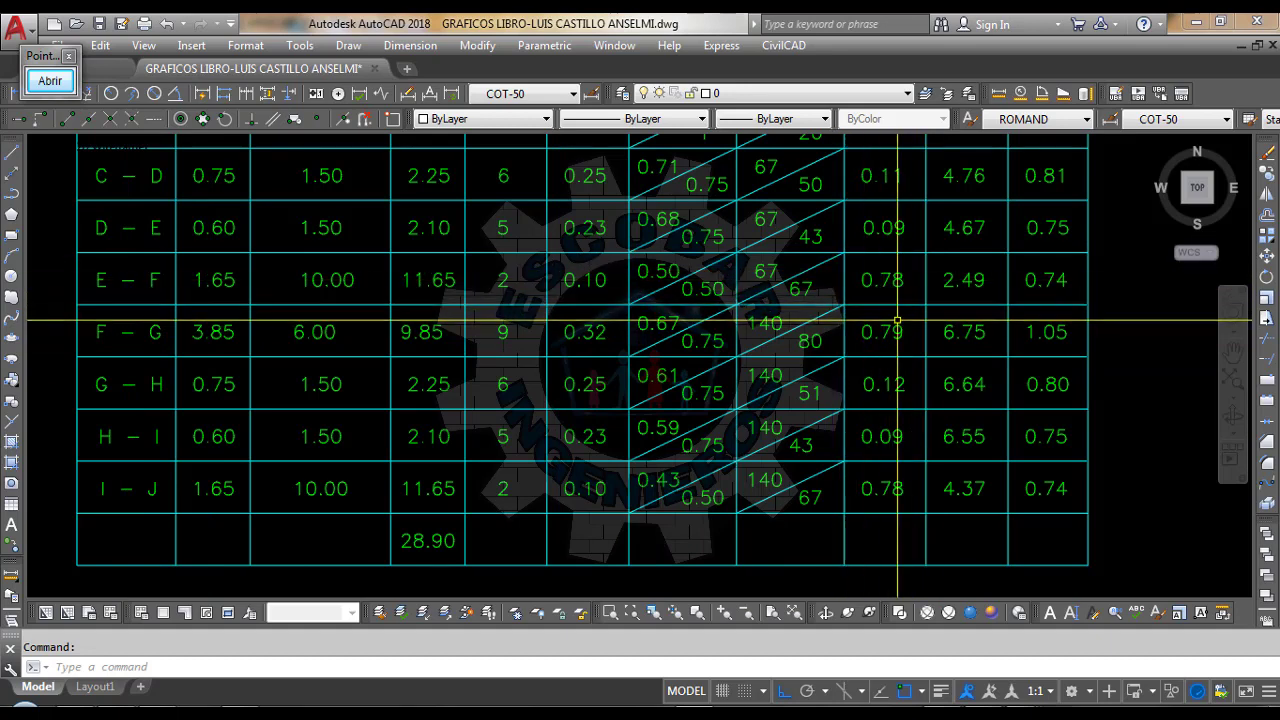
mouse_move(1100, 712)
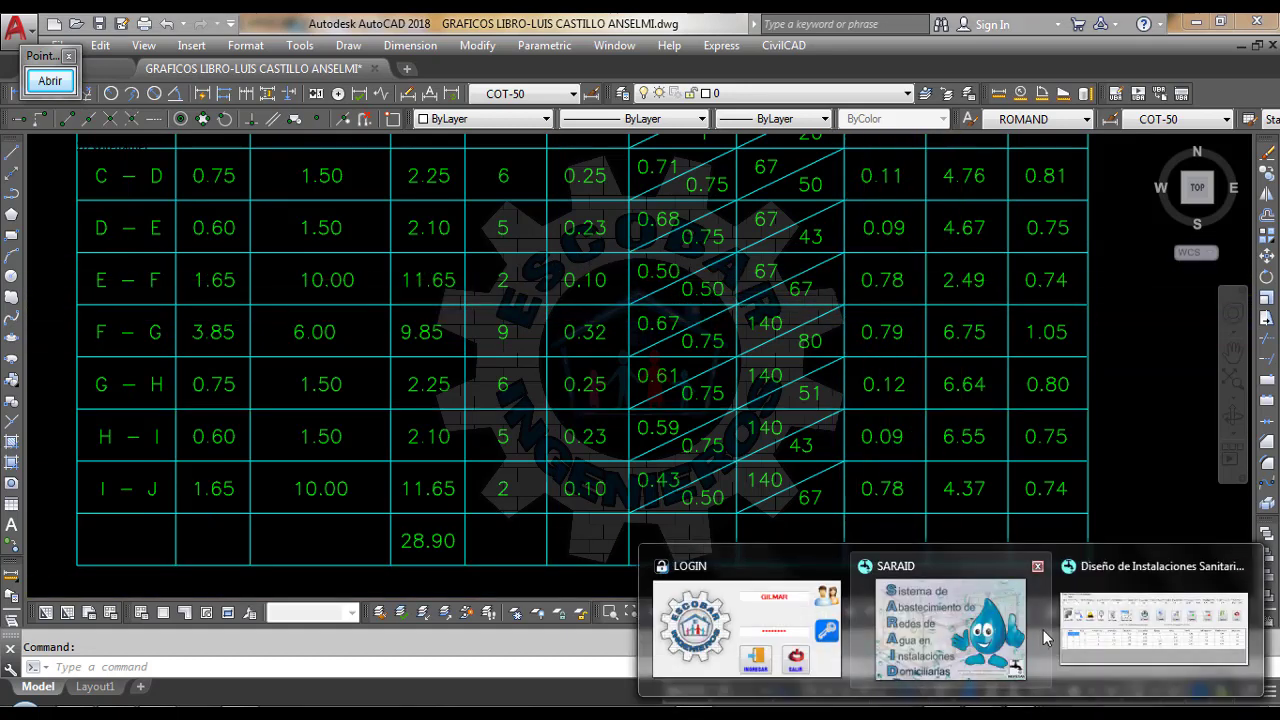
click(1157, 629)
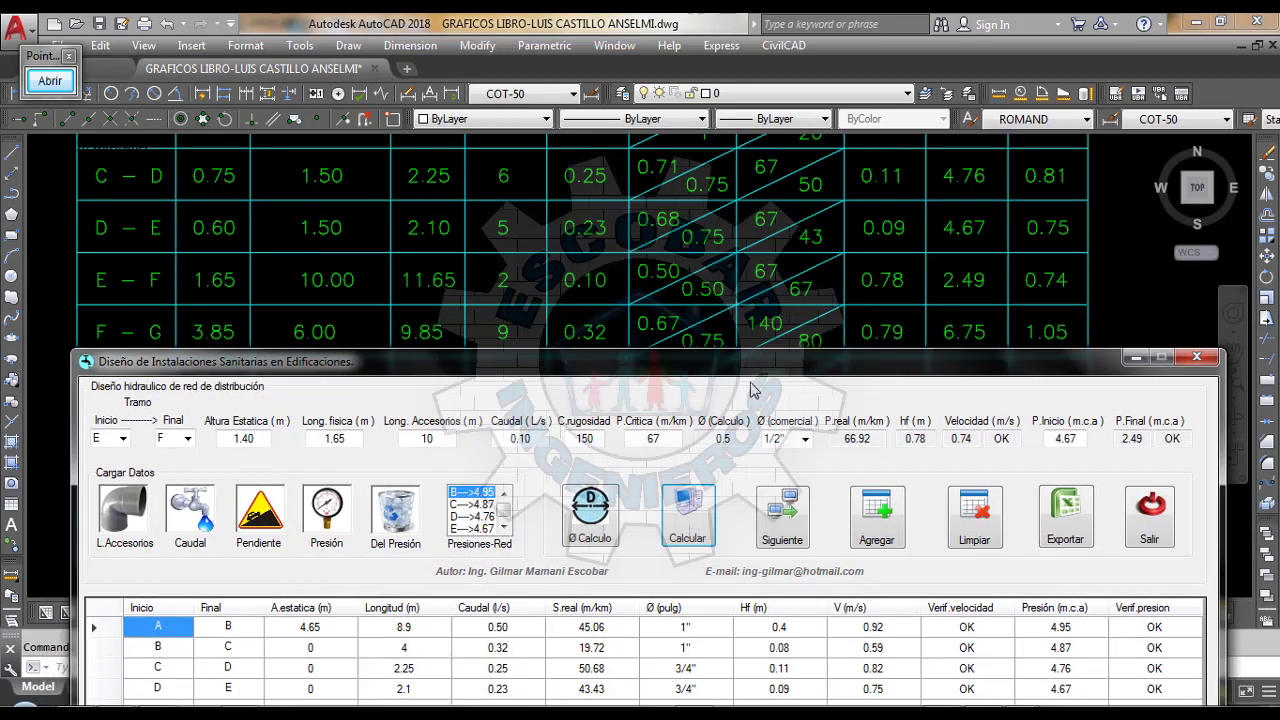
drag(746, 369, 712, 340)
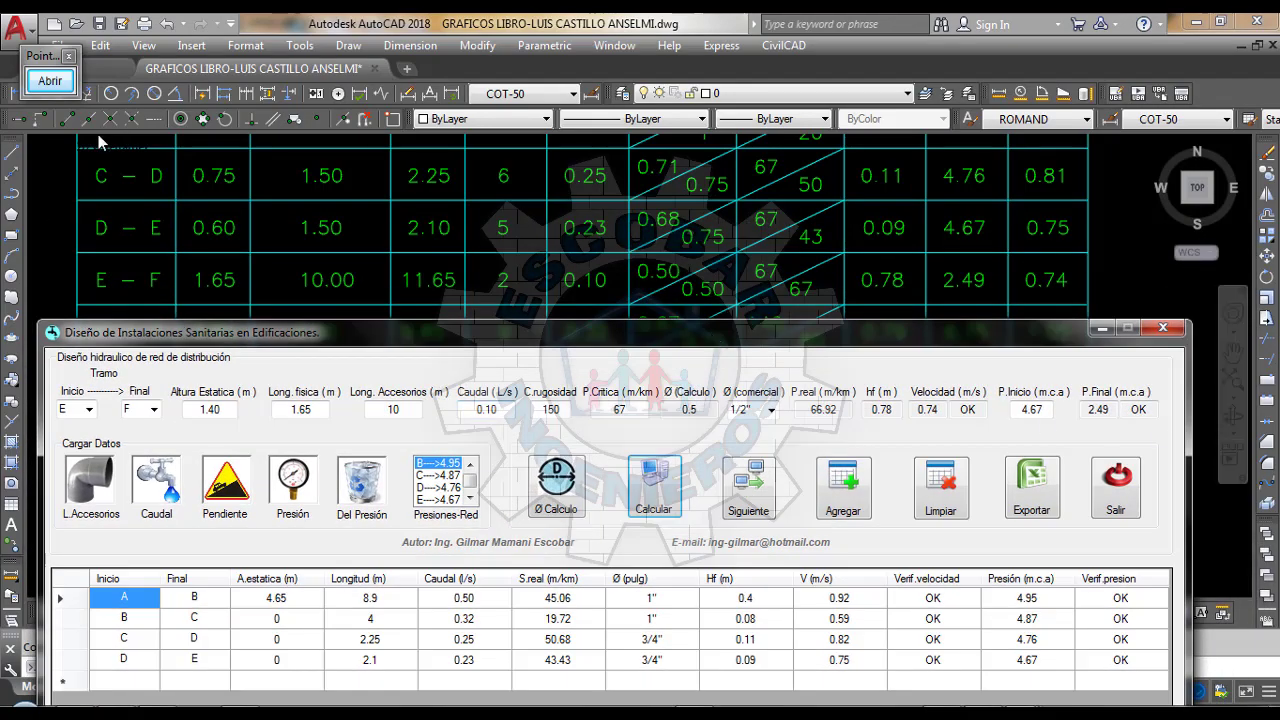
Compare segment E–F's head loss, velocity and final pressure with the table, temporarily linking each pair of values with a red arrow
click(50, 80)
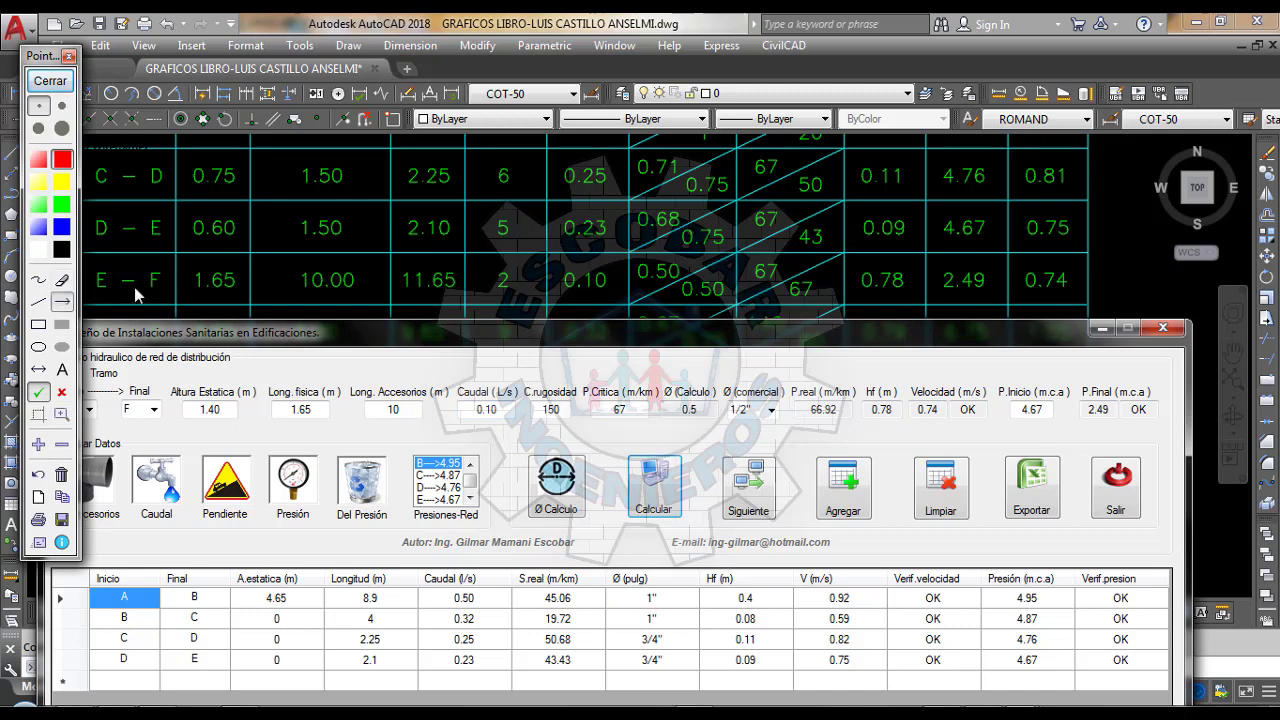
click(62, 302)
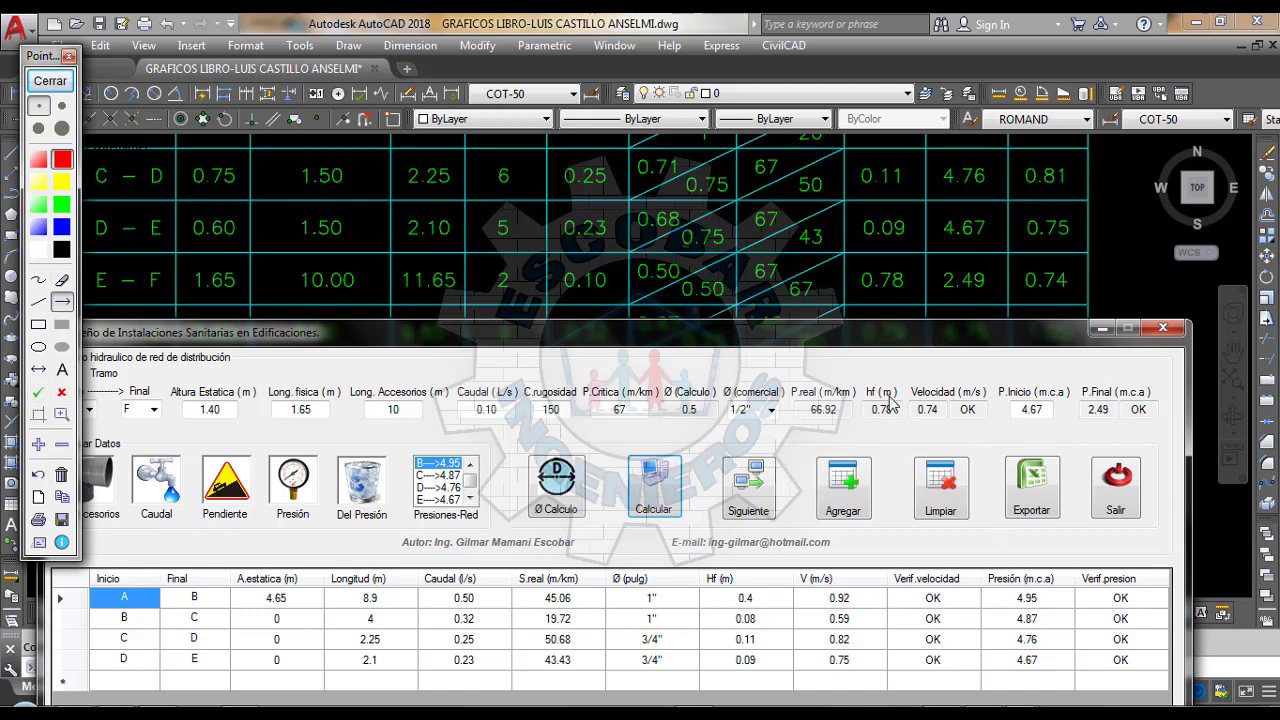
drag(888, 402, 887, 302)
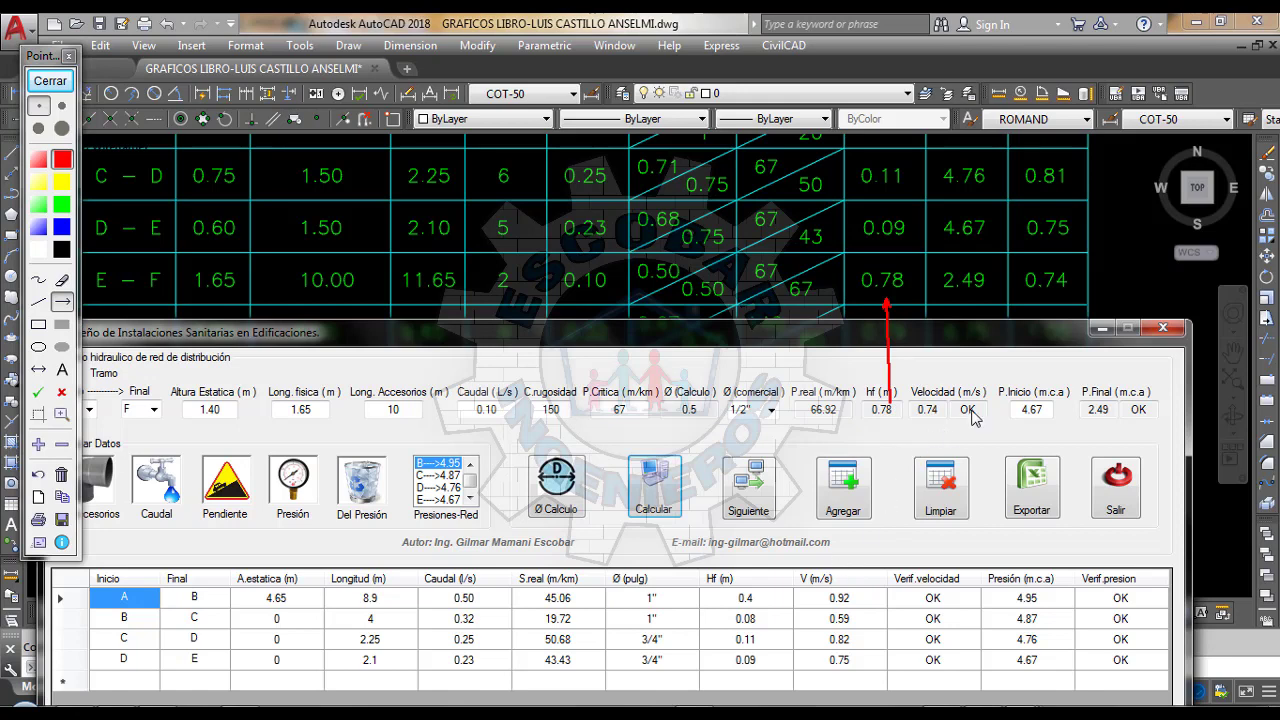
drag(944, 410, 1039, 292)
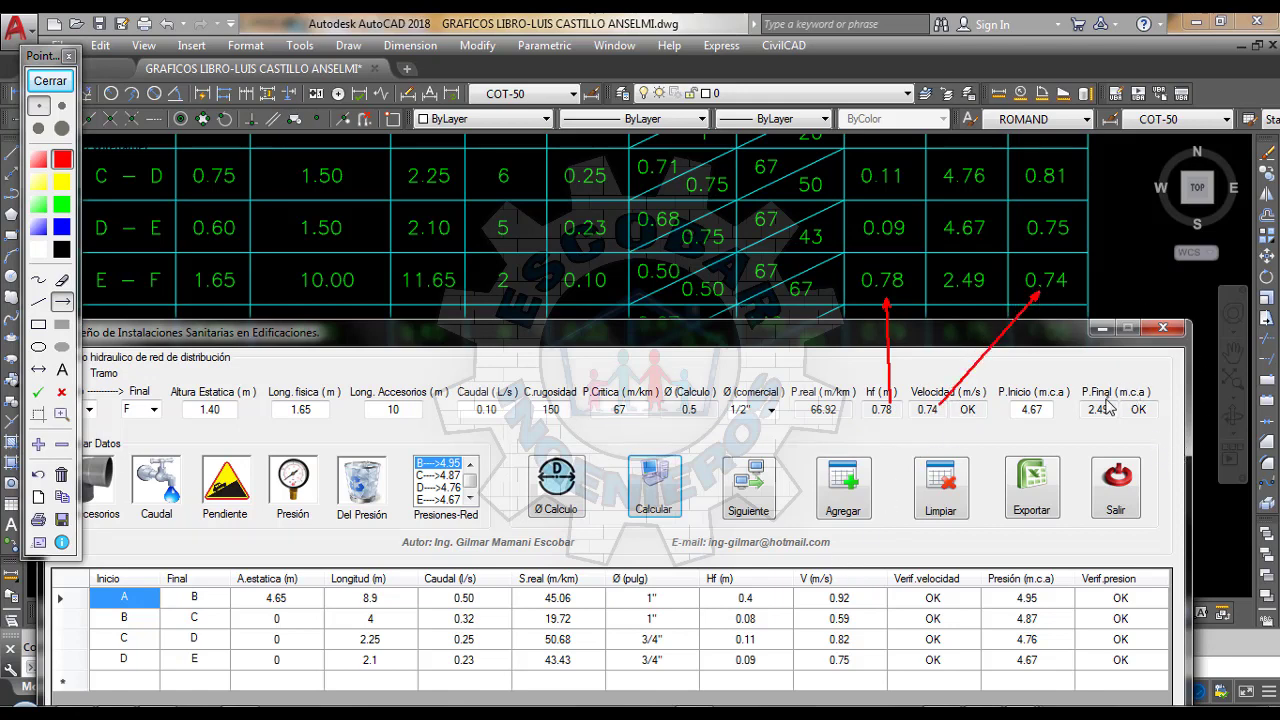
drag(1111, 404, 965, 302)
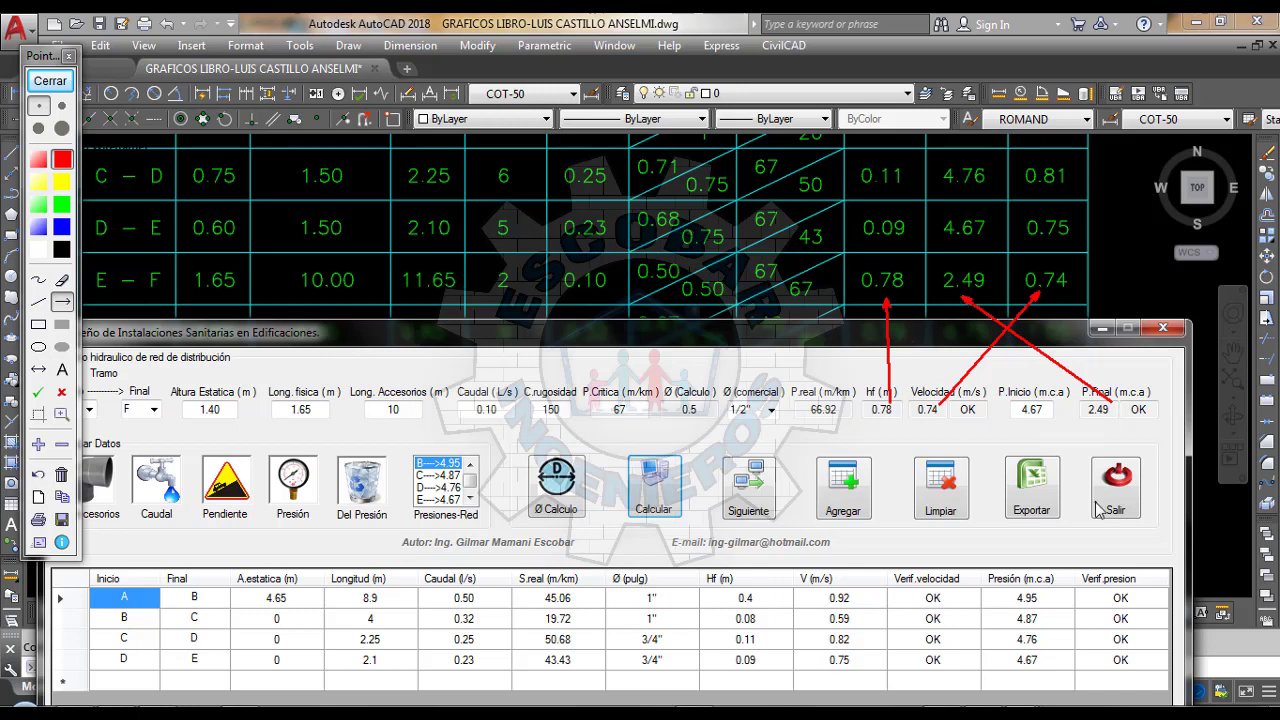
click(50, 80)
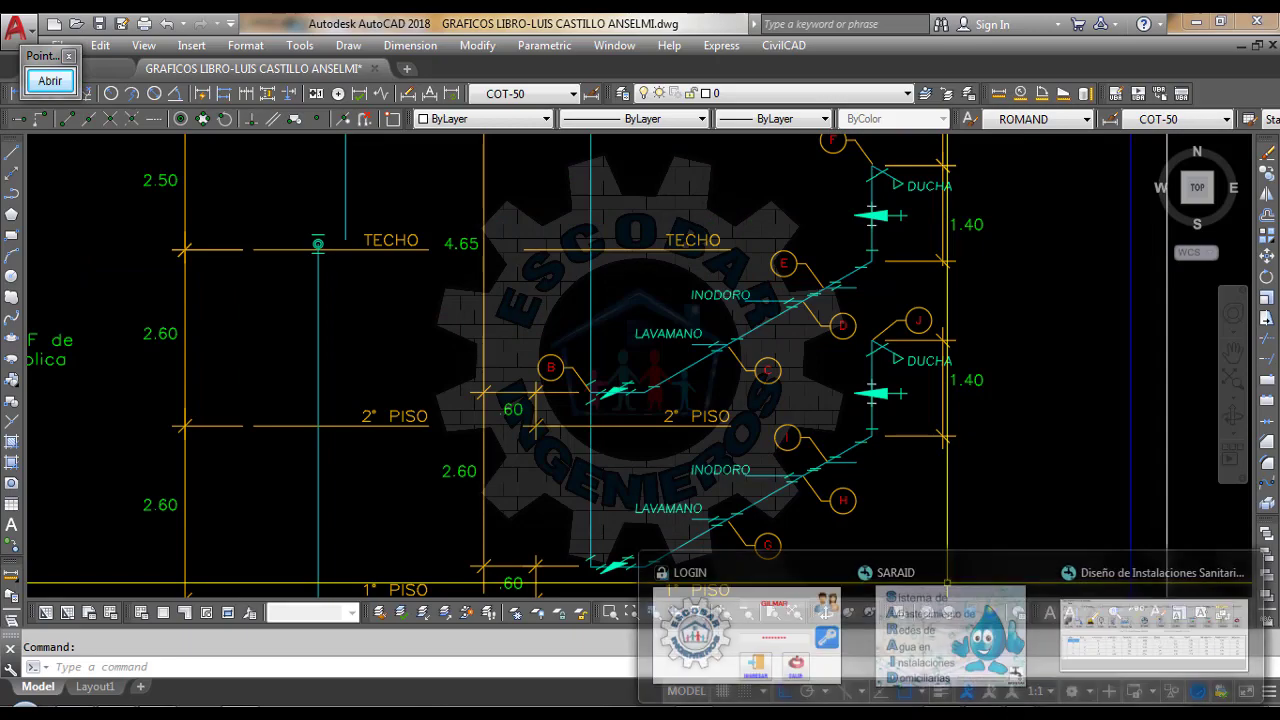
Return to the sanitary design program and export the stored segments A–B through E–F to Excel
click(1078, 668)
drag(682, 458, 718, 232)
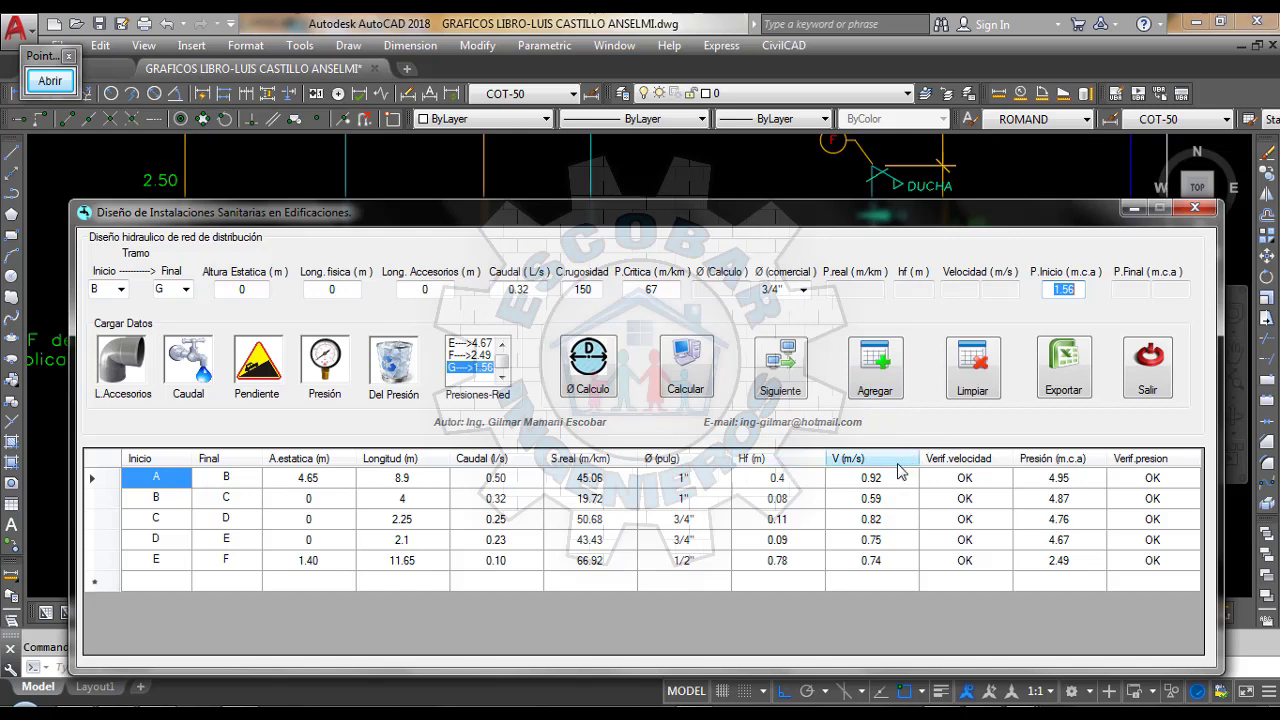
click(1066, 385)
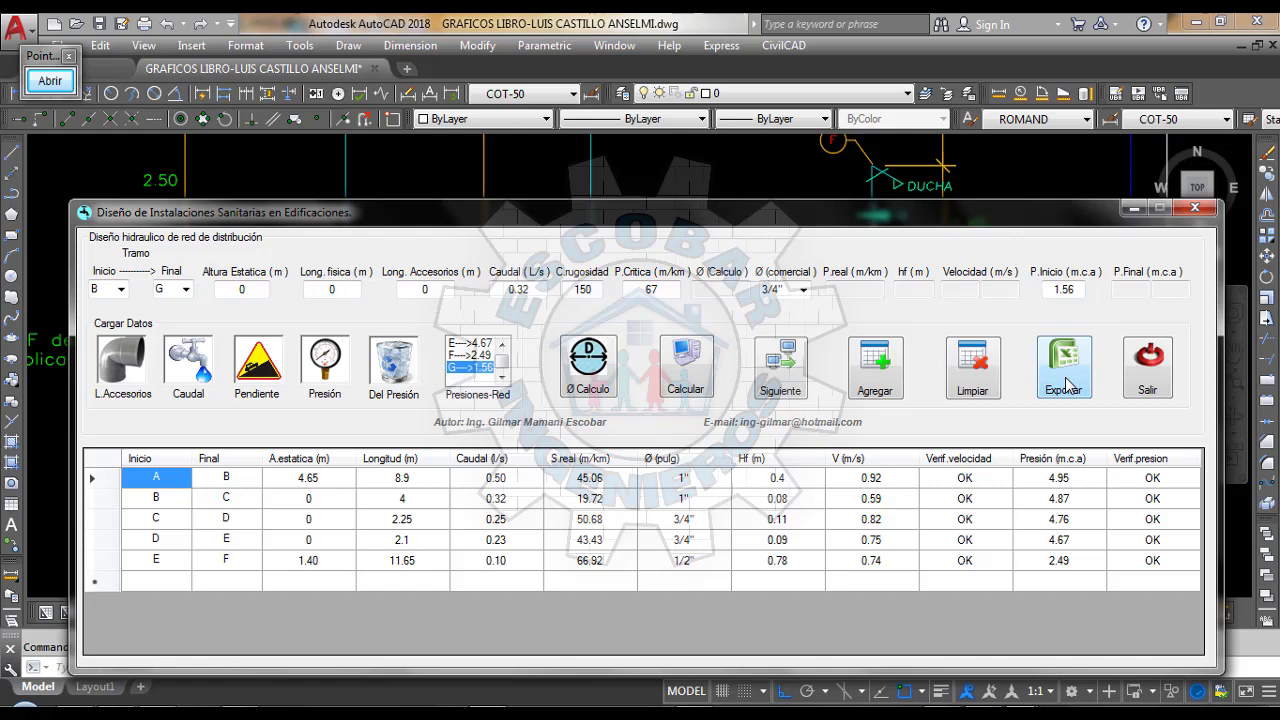
click(1067, 385)
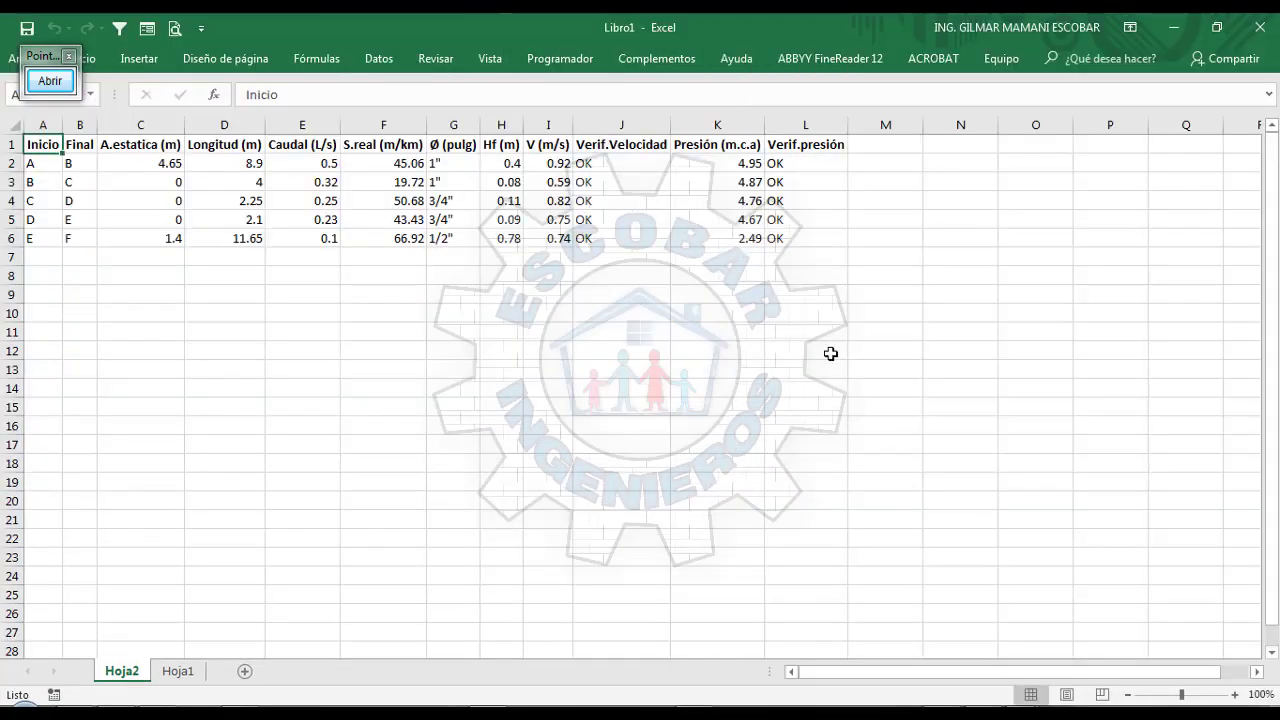
Keep Excel's ribbon permanently expanded above the exported results
click(501, 350)
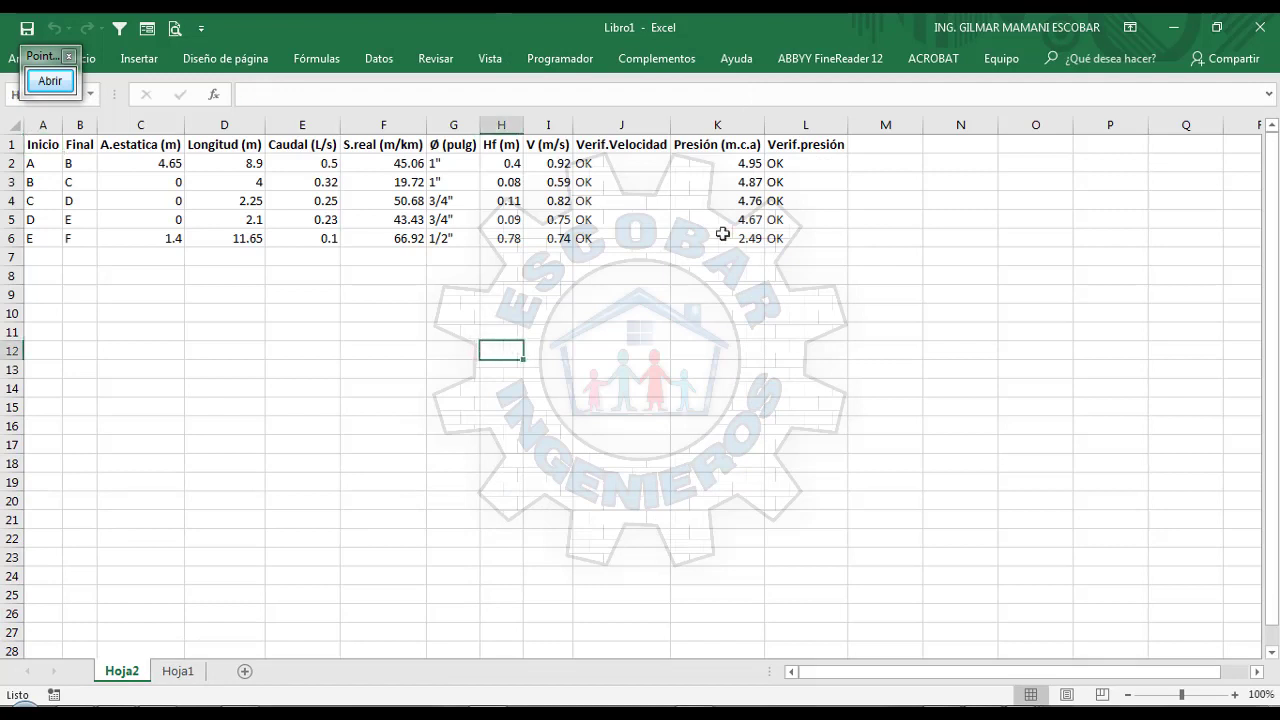
drag(42, 146, 797, 240)
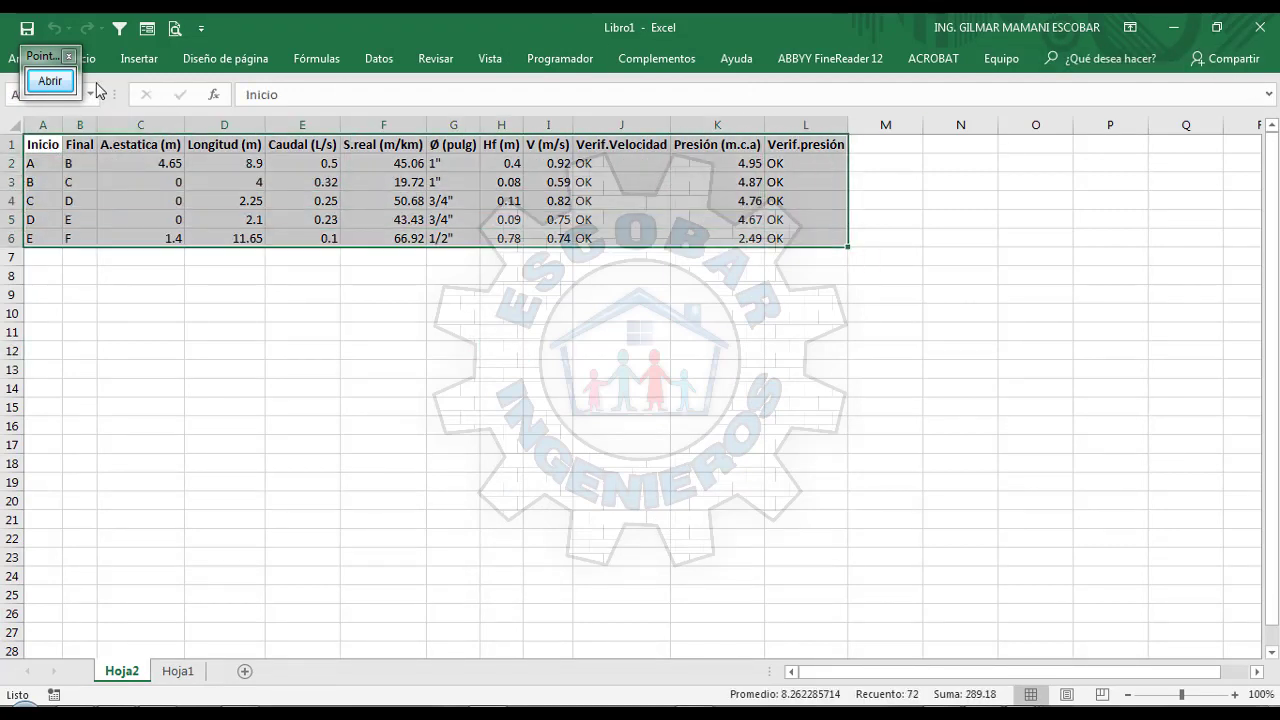
click(435, 62)
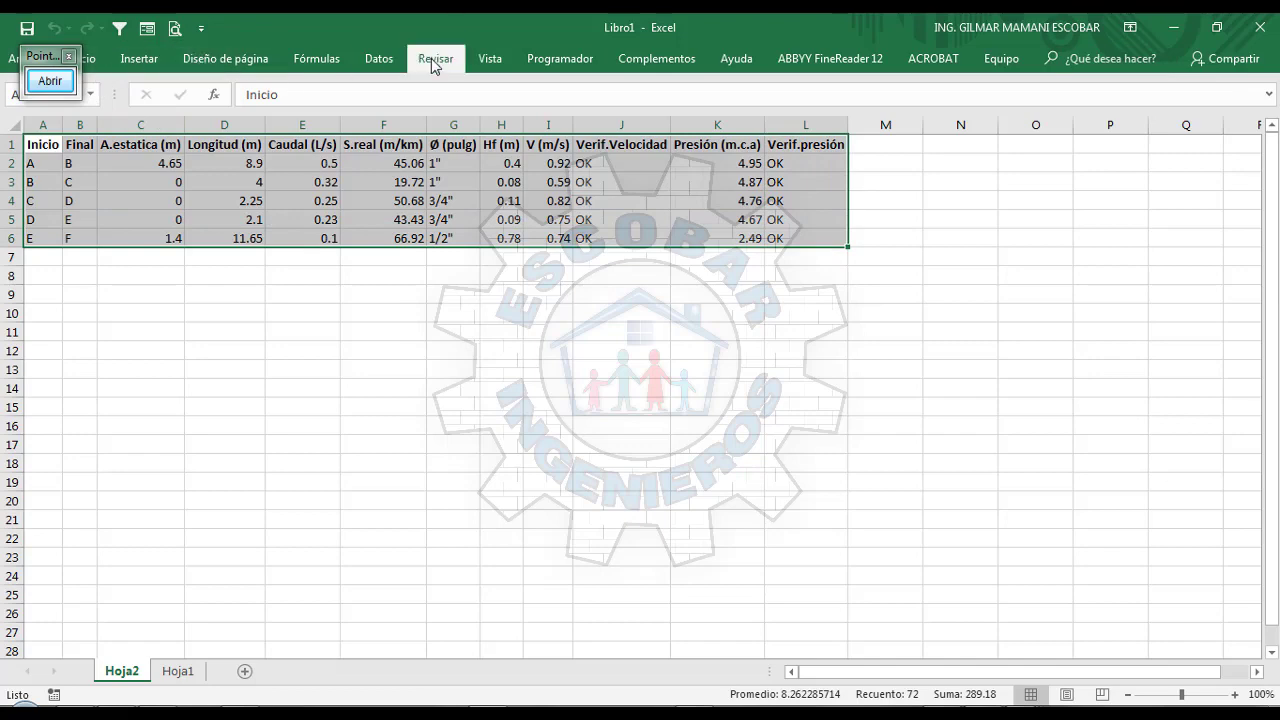
click(1267, 155)
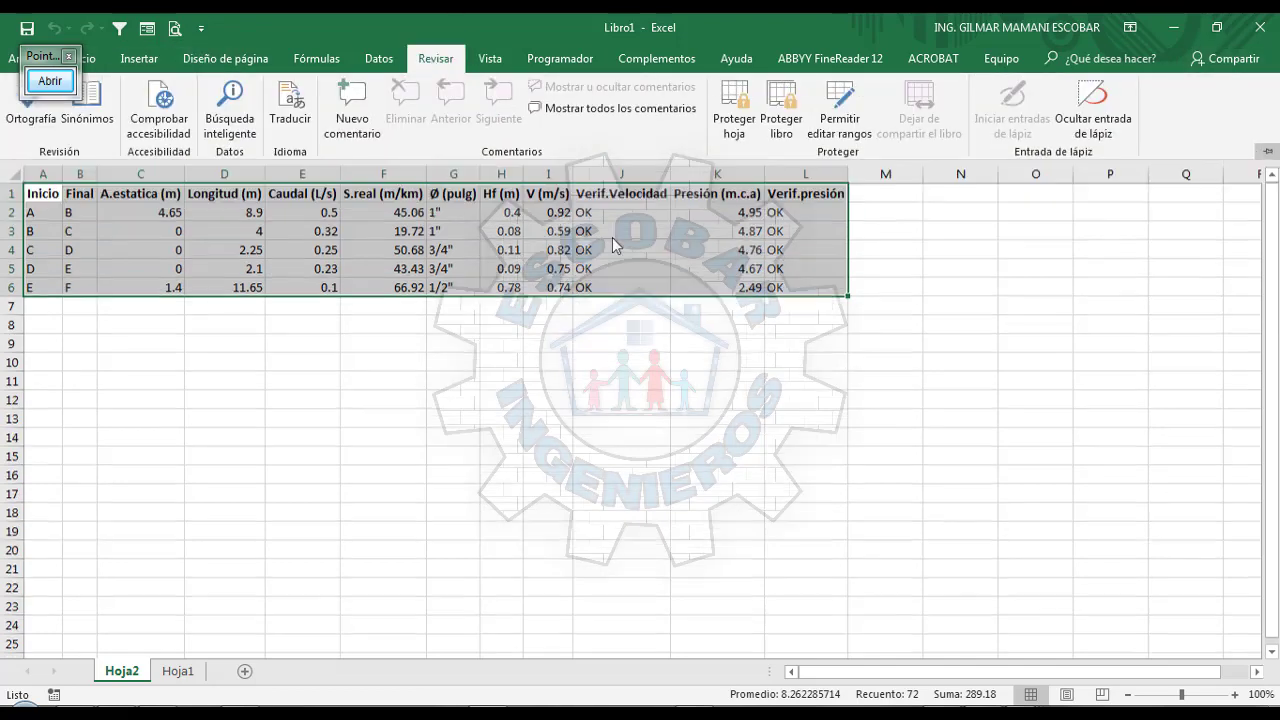
click(524, 366)
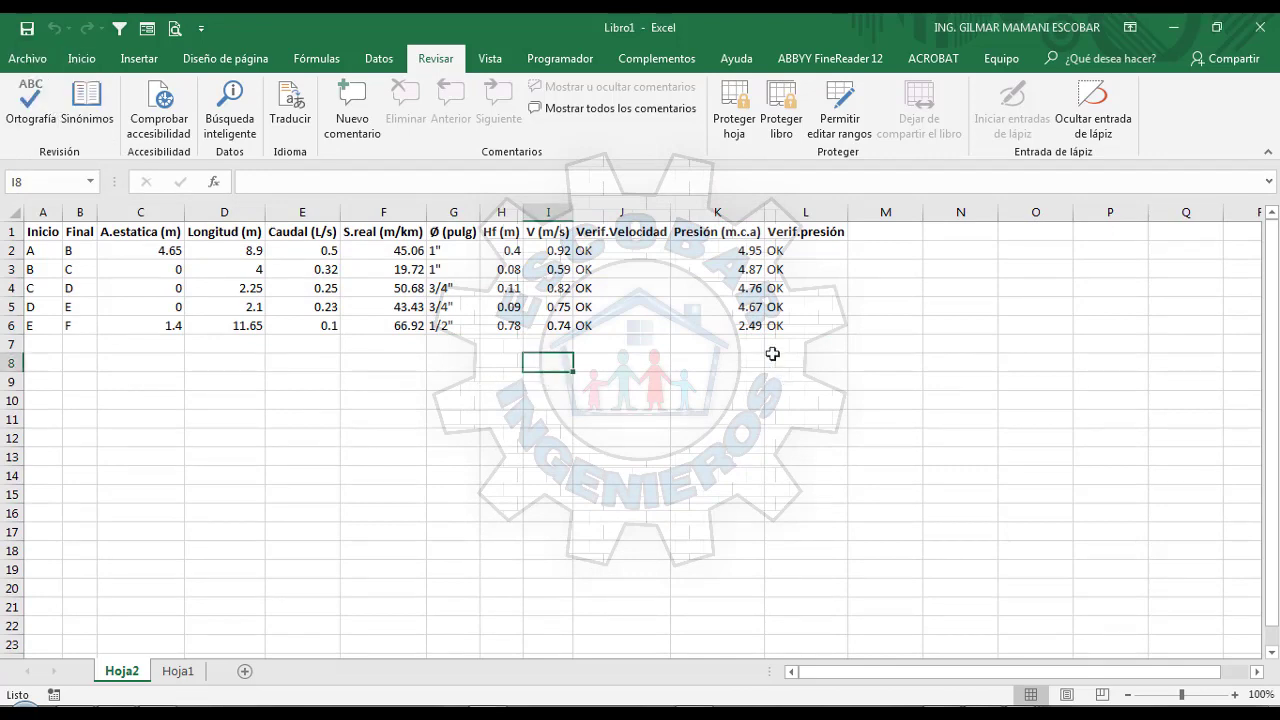
Convert the exported range A1:L6 into a table with headers
click(82, 60)
drag(44, 231, 818, 323)
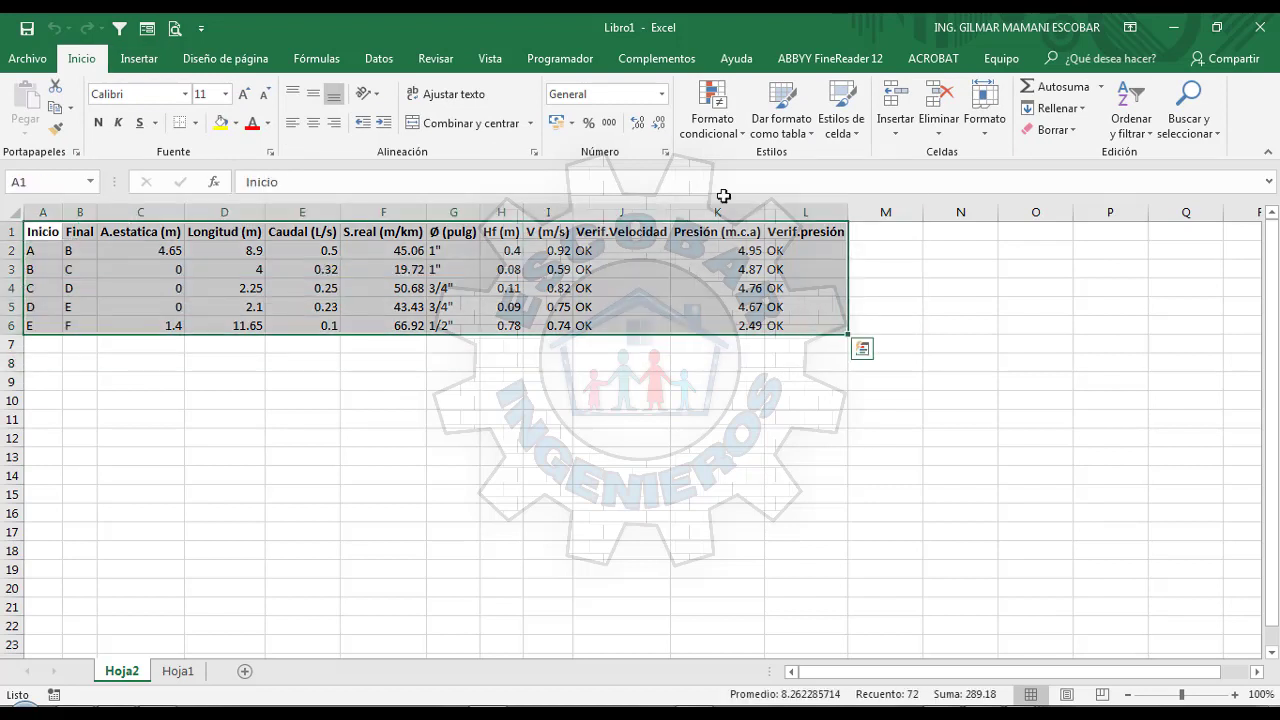
click(139, 59)
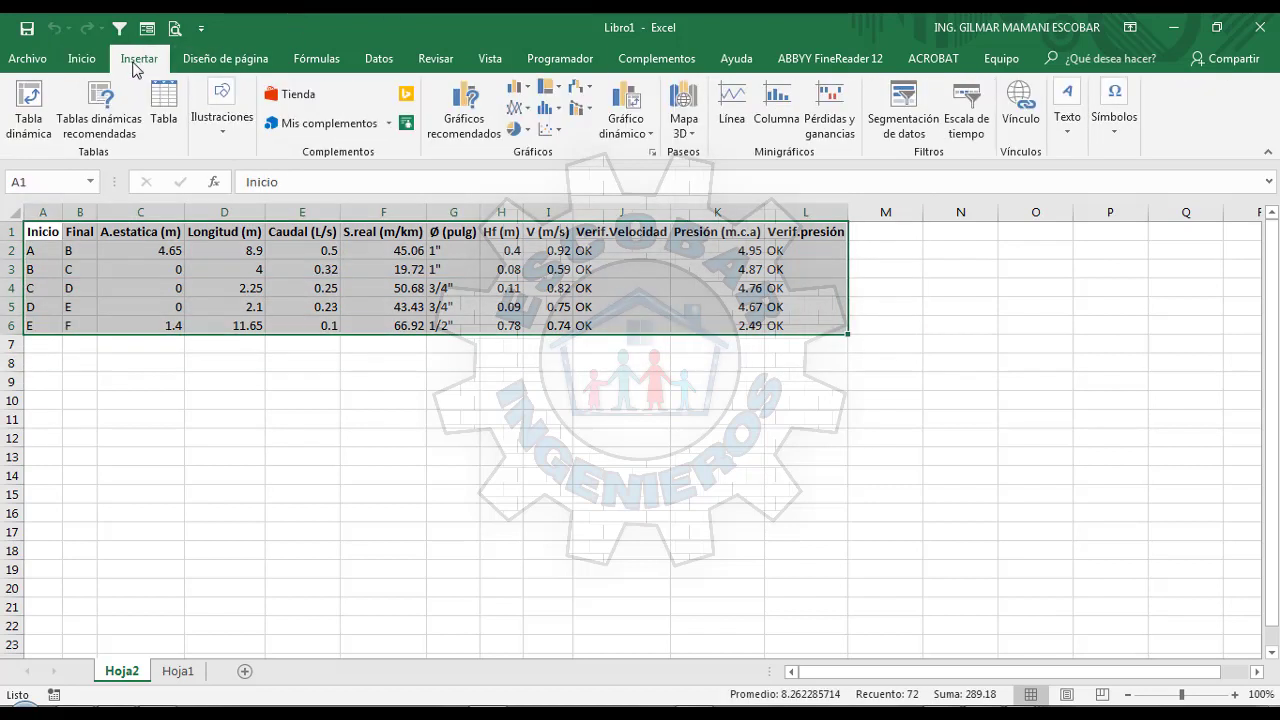
click(164, 118)
click(460, 567)
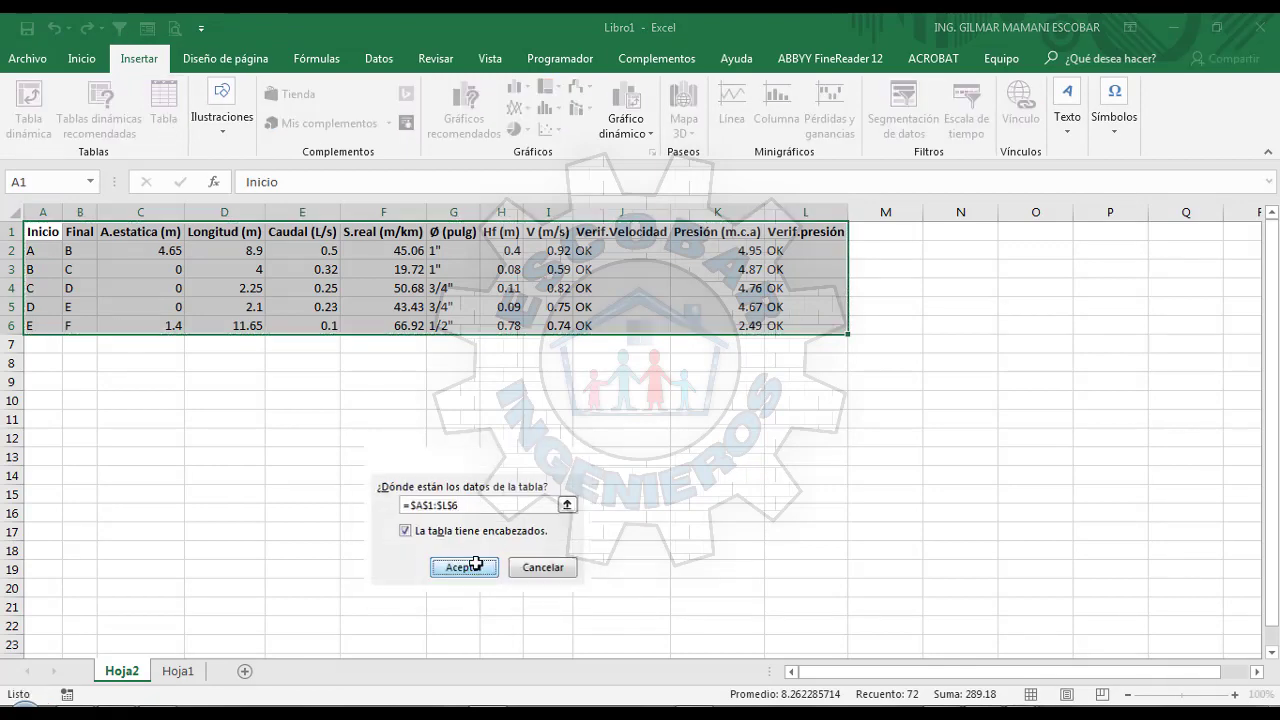
click(646, 441)
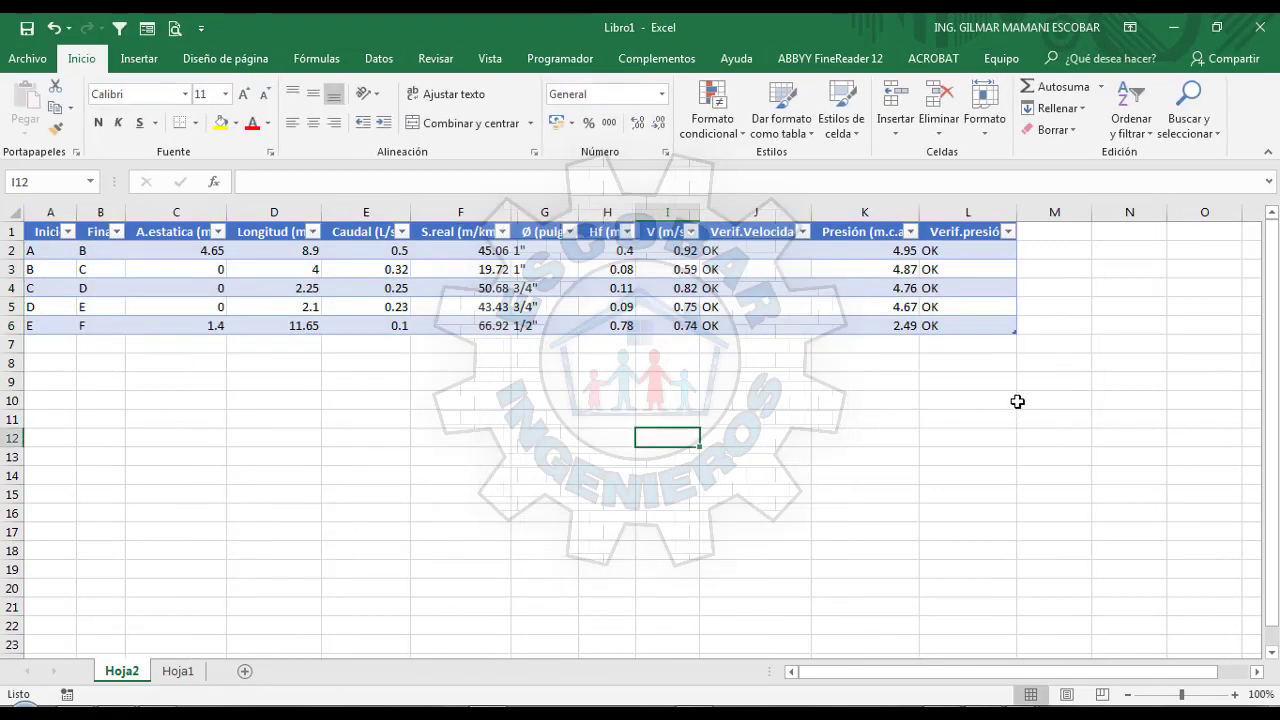
Centre the contents of the whole results table, A1:L6, both vertically and horizontally
drag(48, 232, 965, 321)
click(82, 58)
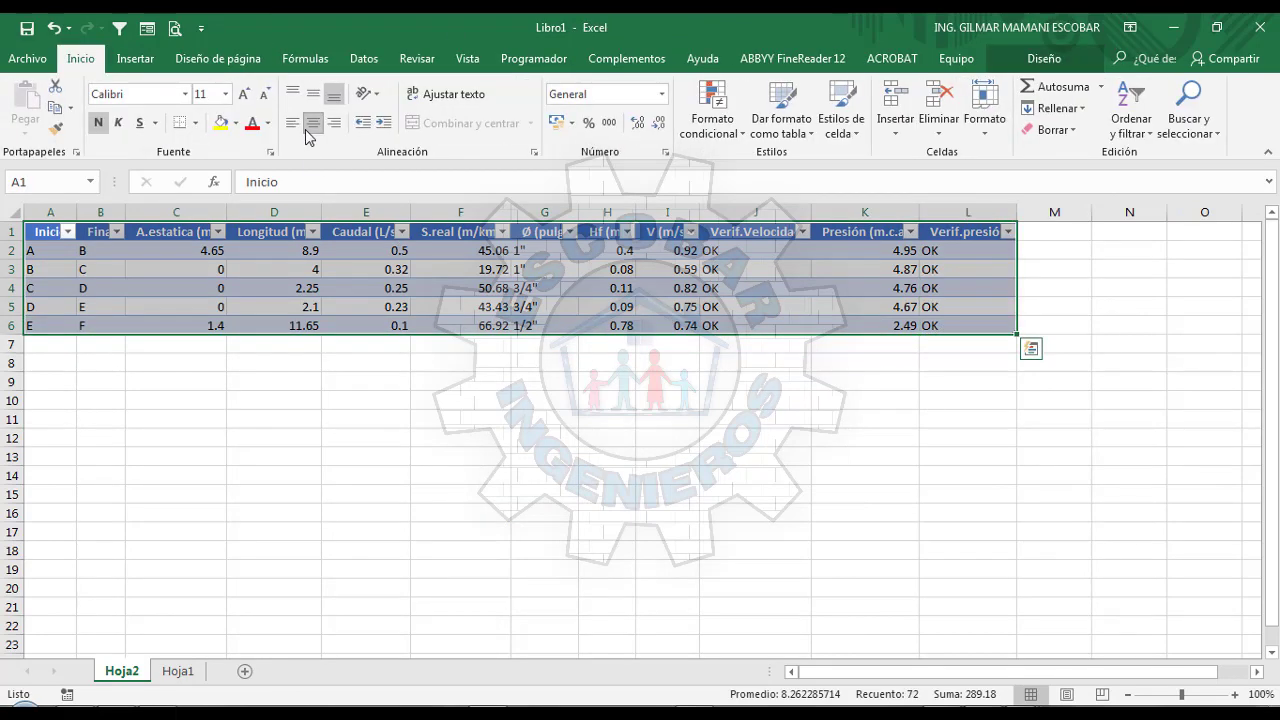
click(313, 93)
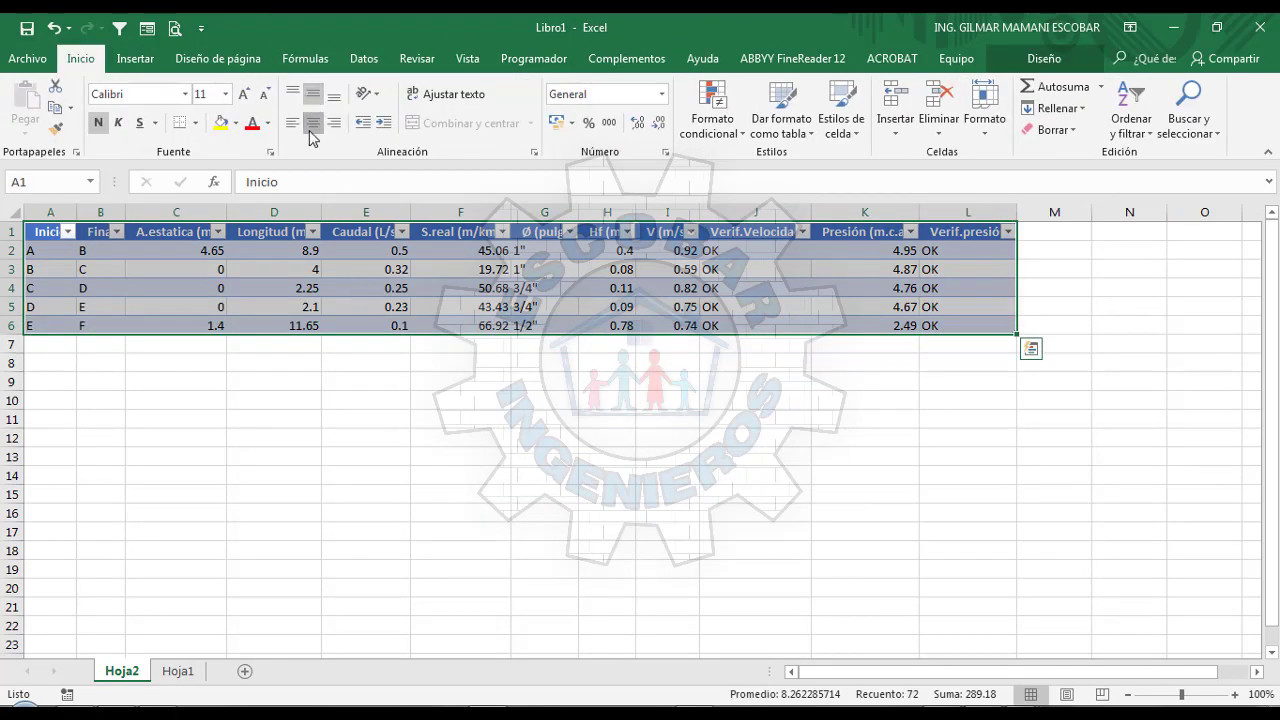
click(311, 128)
click(515, 453)
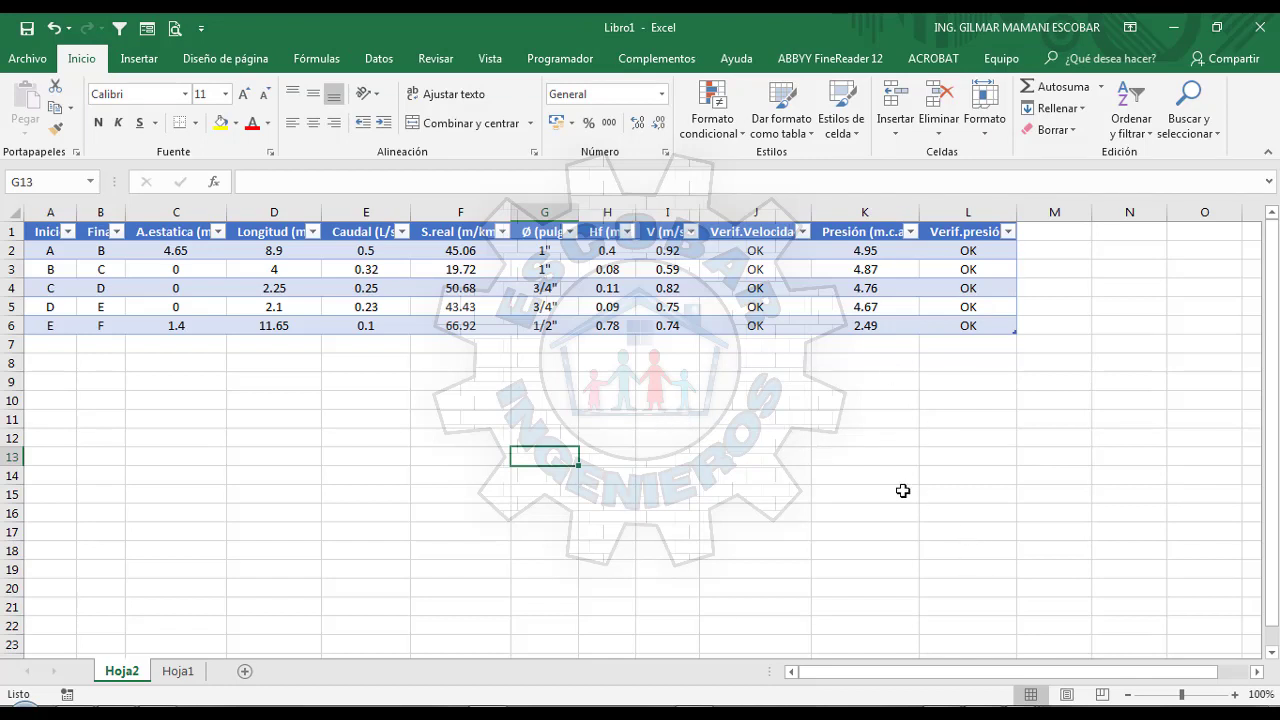
Minimise the Excel workbook, look at the network drawing behind the sanitary design program, and exit that program
click(1173, 28)
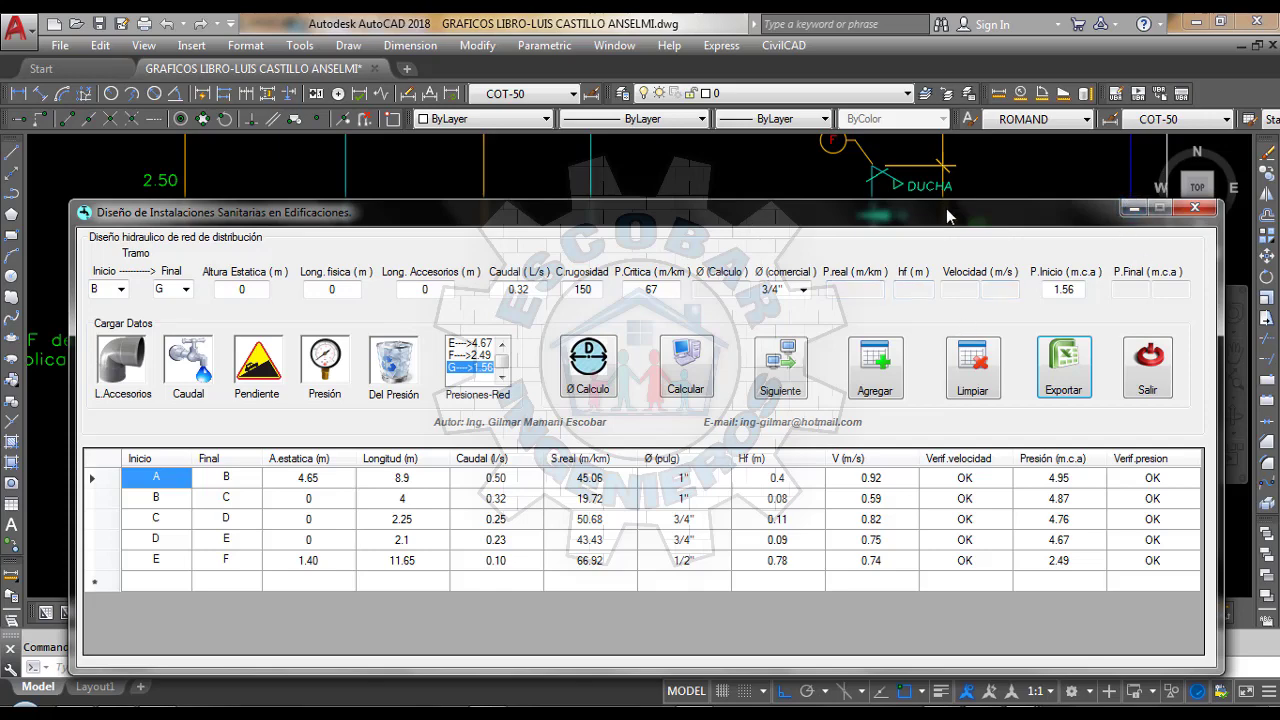
mouse_move(948, 216)
mouse_down()
mouse_move(830, 366)
mouse_move(906, 392)
mouse_up()
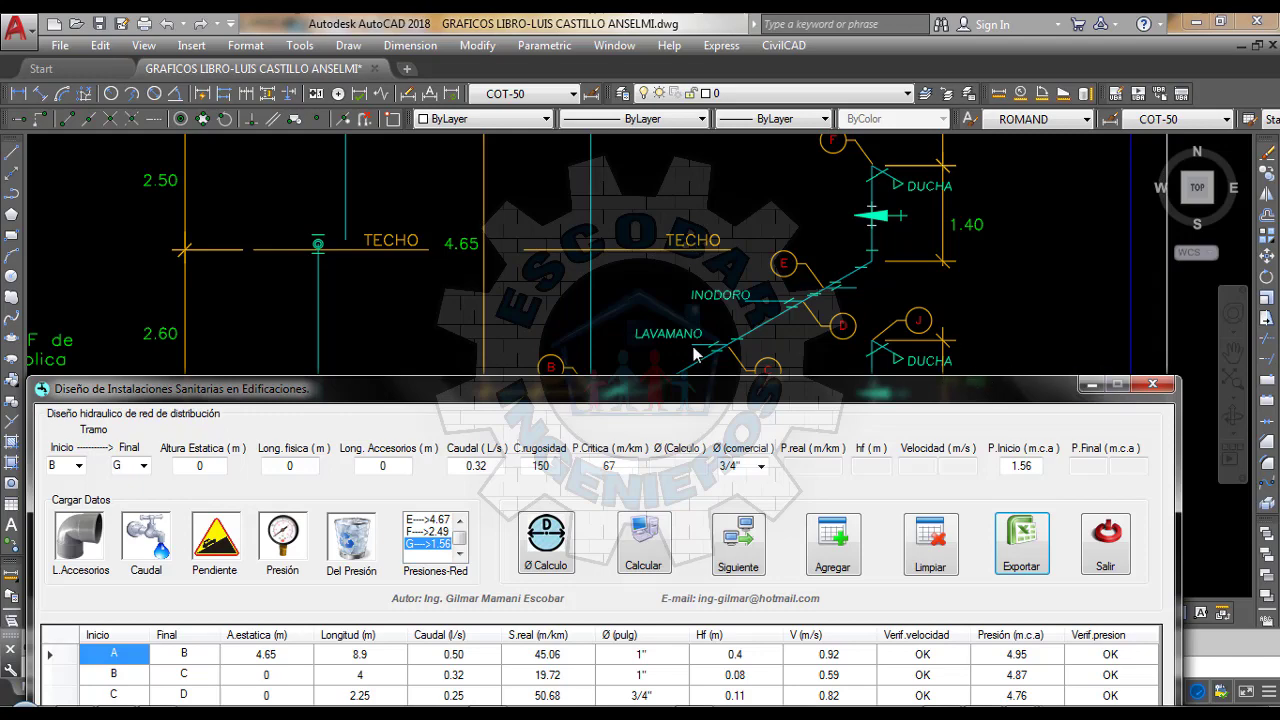
mouse_move(838, 398)
mouse_down()
mouse_move(810, 604)
mouse_move(812, 228)
mouse_up()
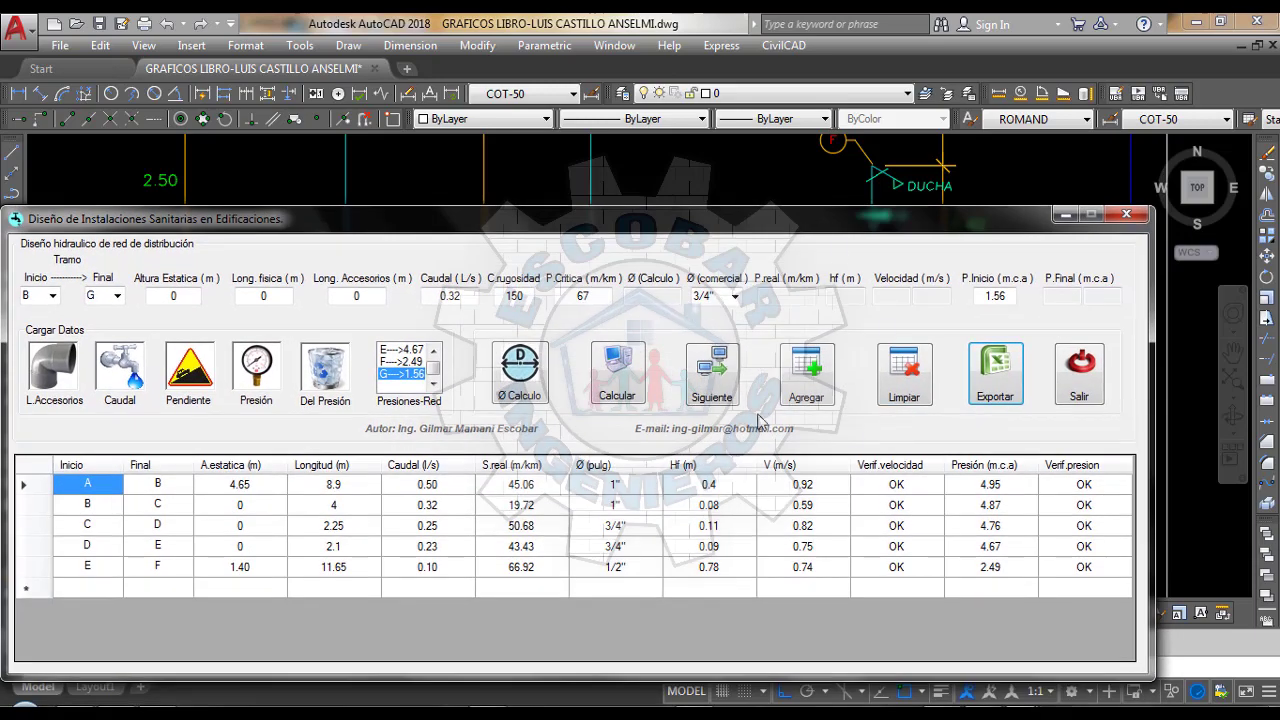
click(1078, 390)
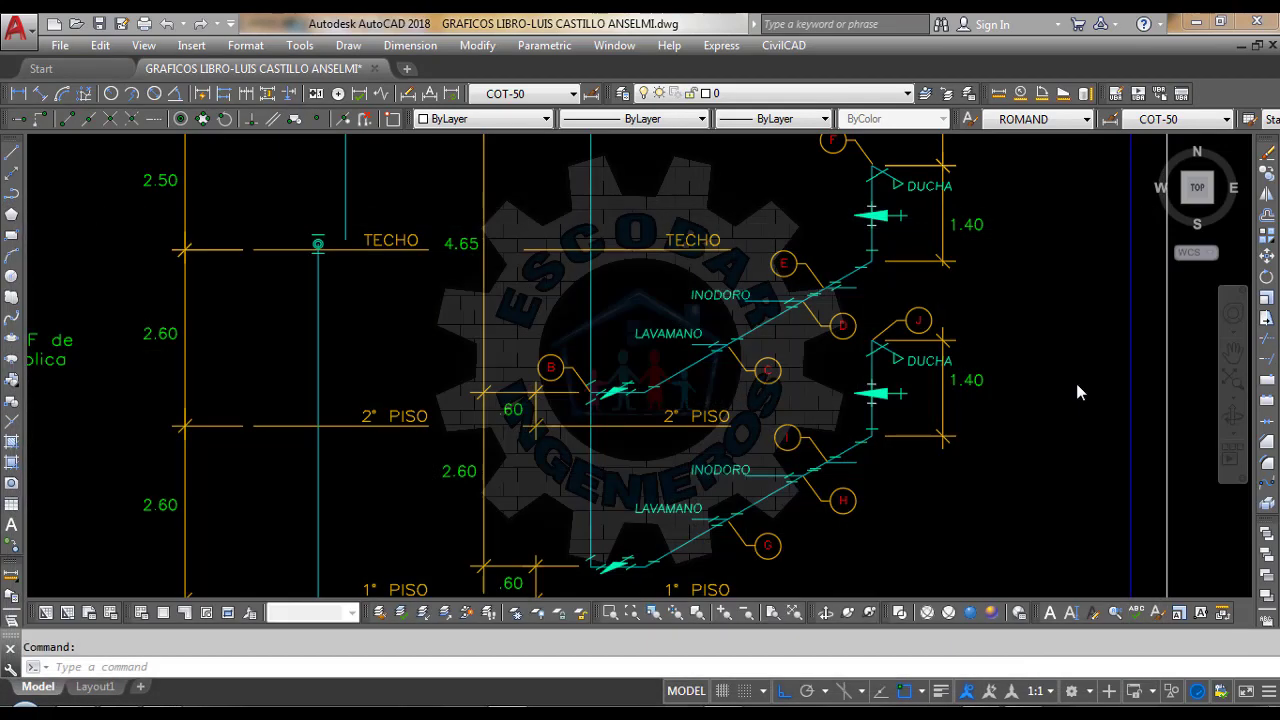